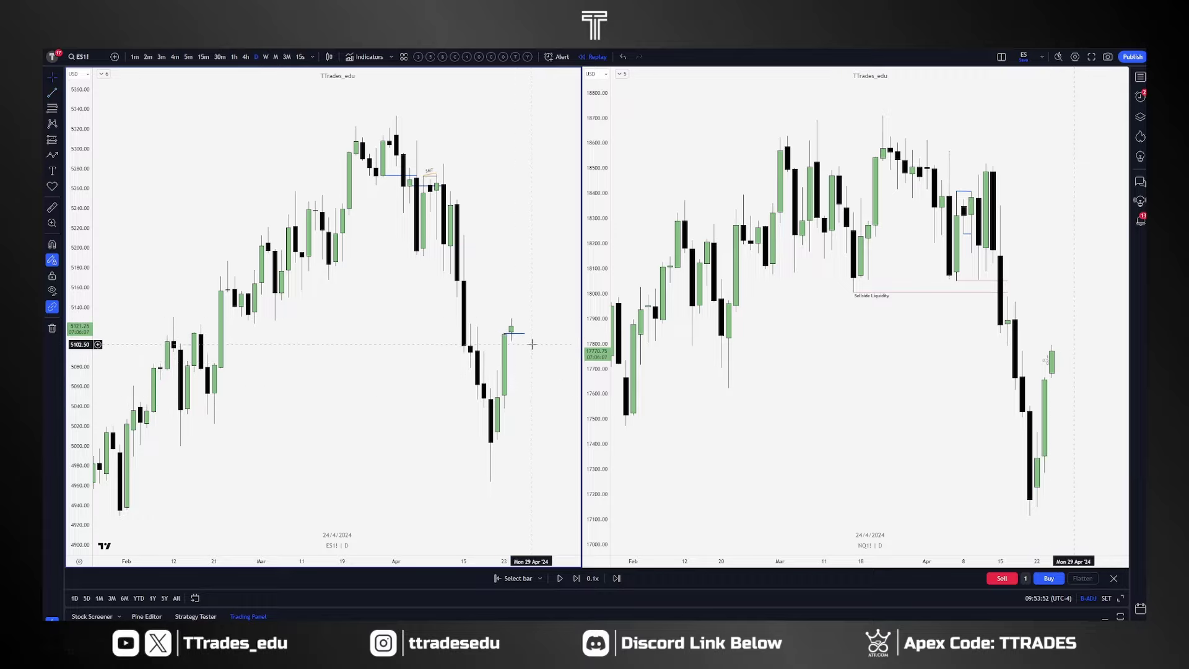
Draw a Gann box on the ES daily chart from the Tue 23 Apr candle, spanning 5113.50 down to 5039.00.
left_click_drag(536, 346, 497, 370)
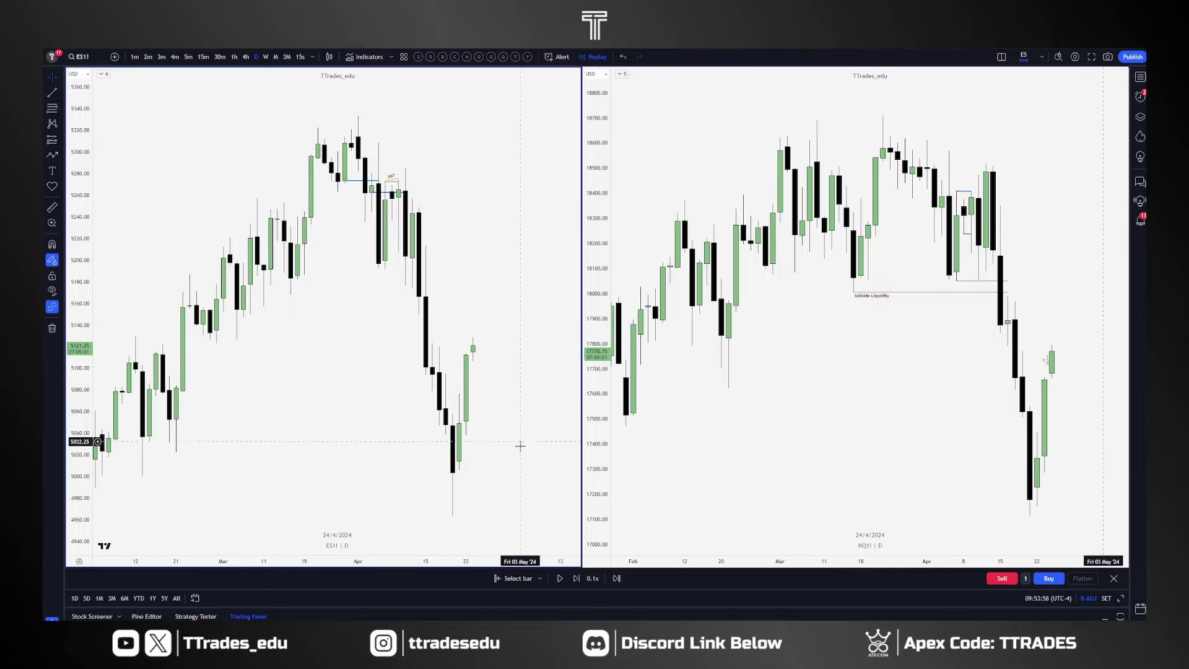
left_click(533, 627)
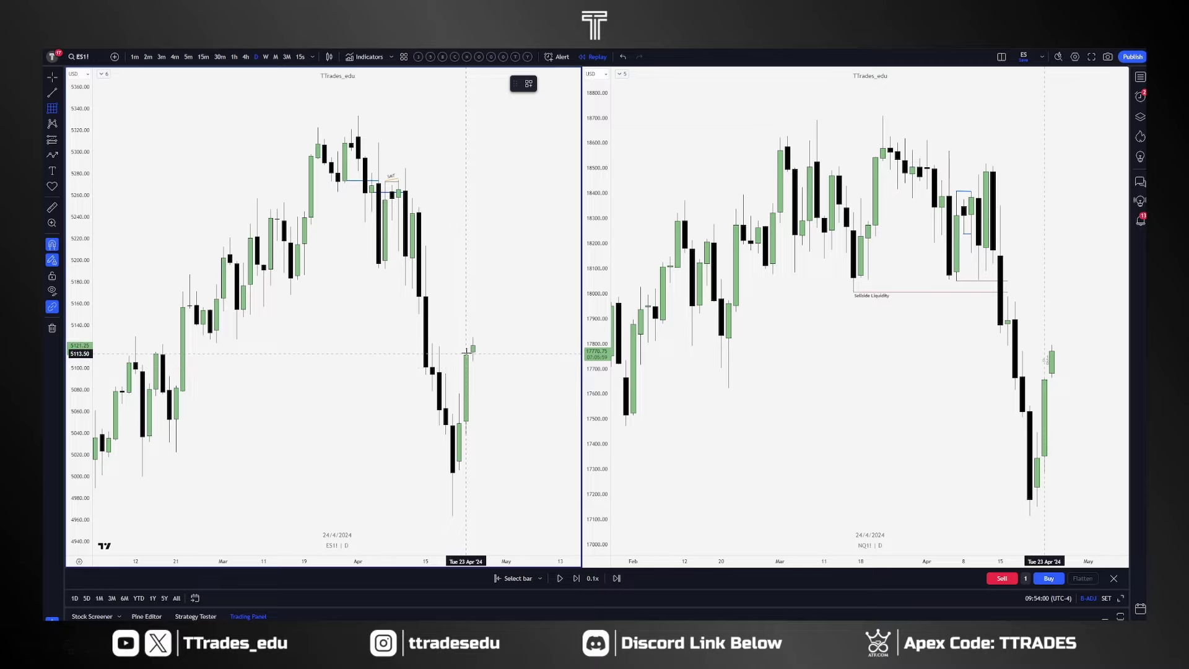
left_click_drag(466, 354, 486, 422)
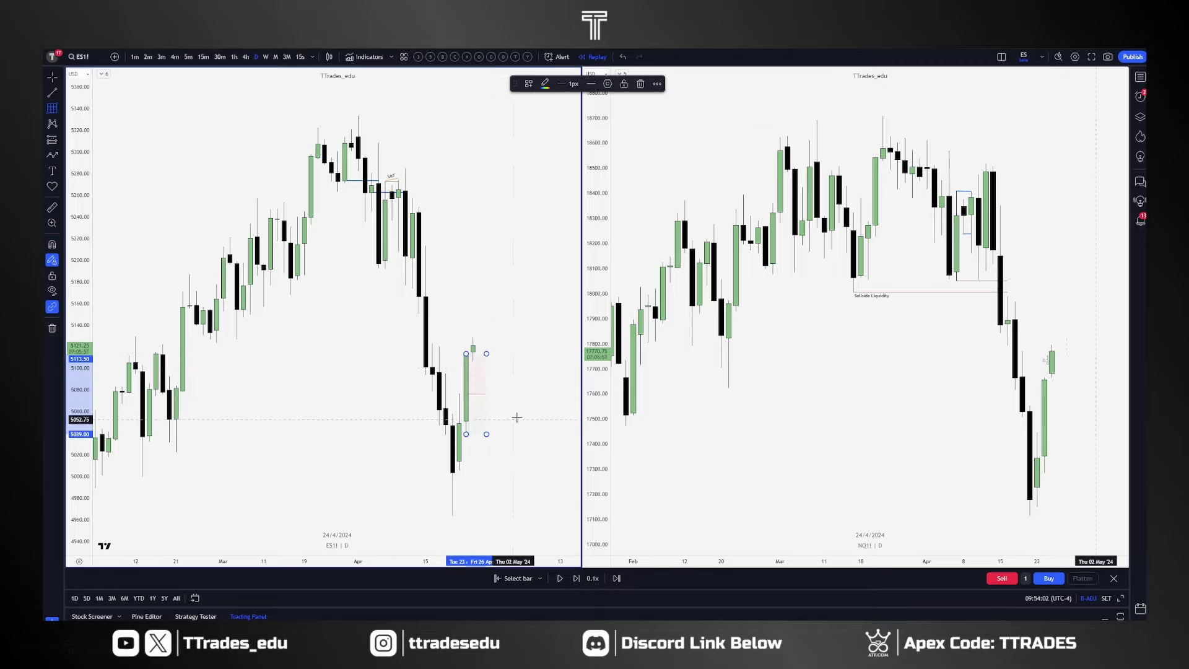
key("Escape")
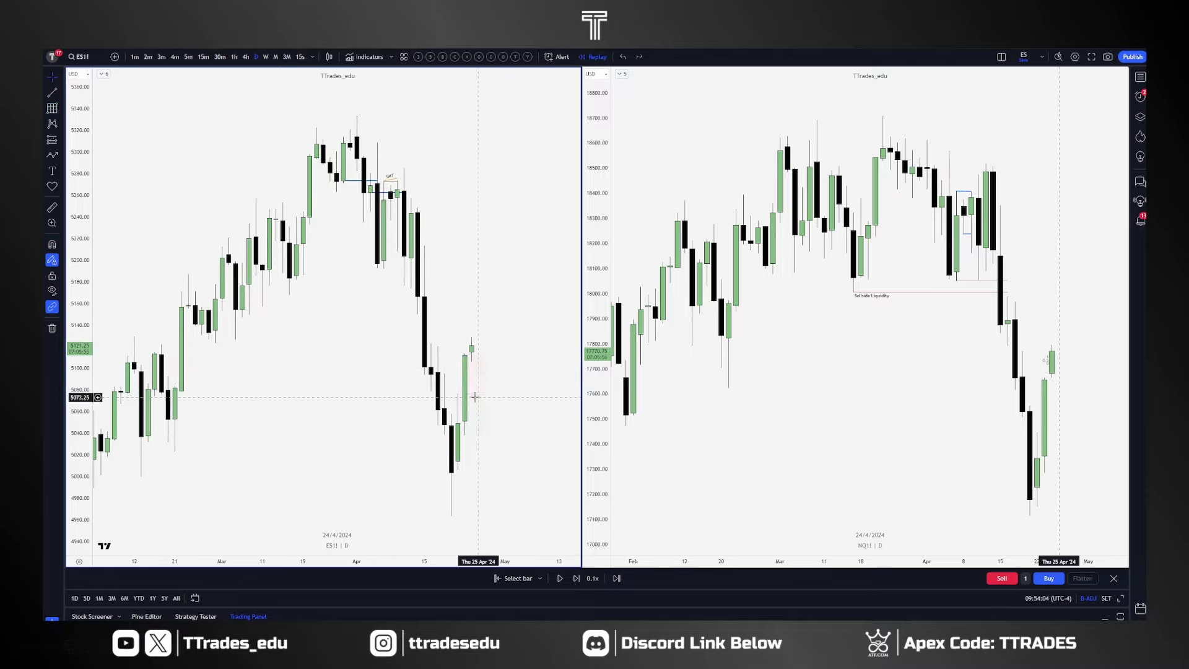
Draw a short level trend line at 5076.00 through the middle of the ES box, and undo it.
key("alt+t")
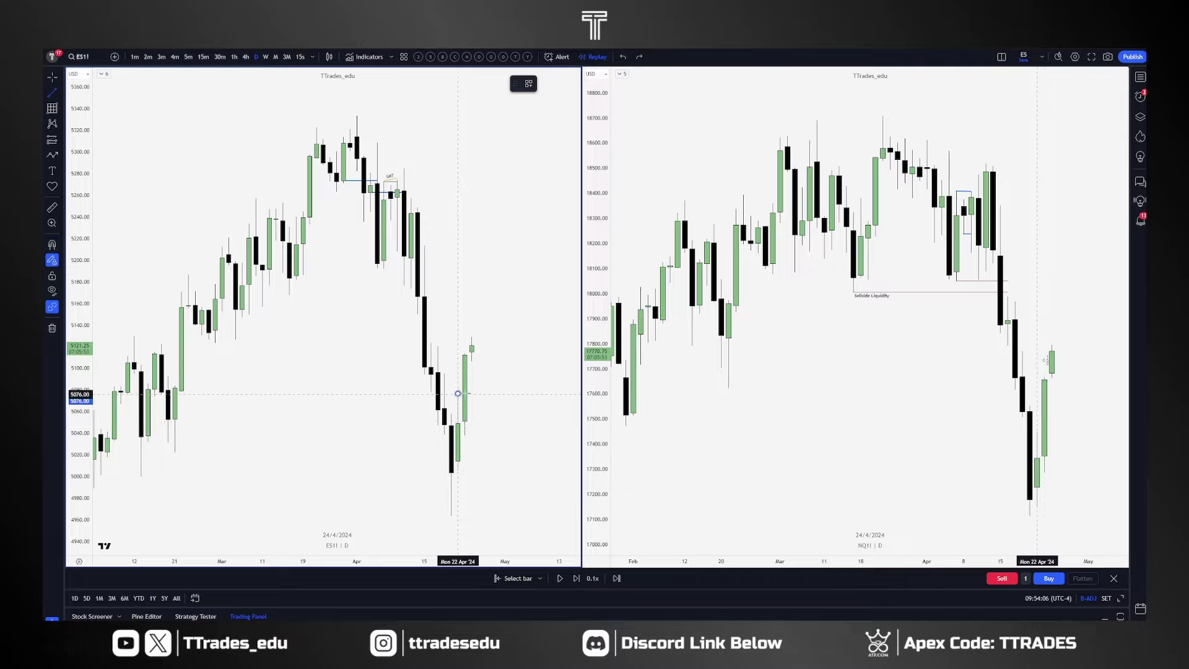
left_click_drag(457, 393, 504, 393)
key("ctrl+z")
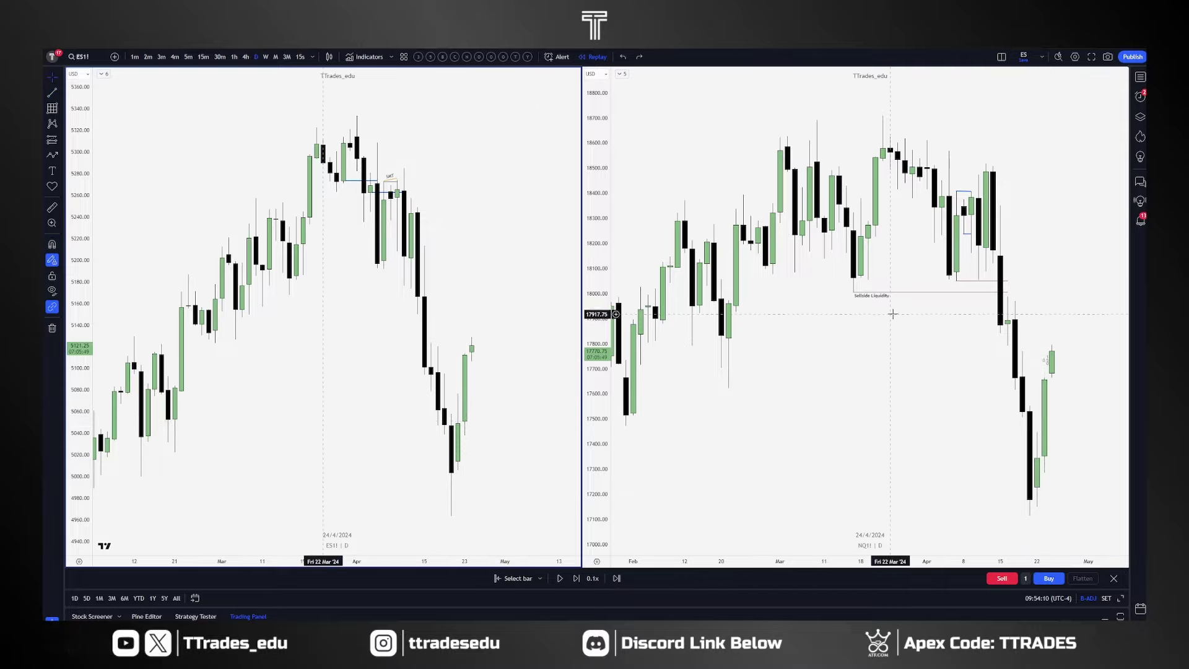
Switch to the 1-hour timeframe and draw trend lines across the last two highs, rising on NQ and falling on ES.
left_click(235, 57)
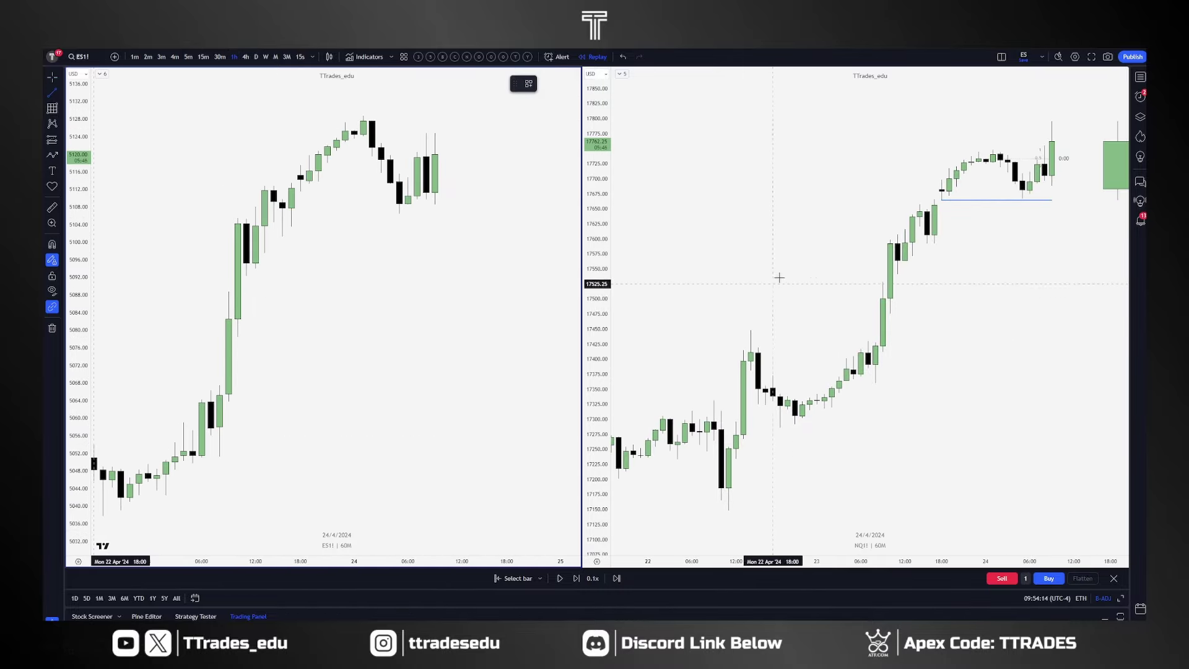
left_click_drag(978, 150, 1045, 120)
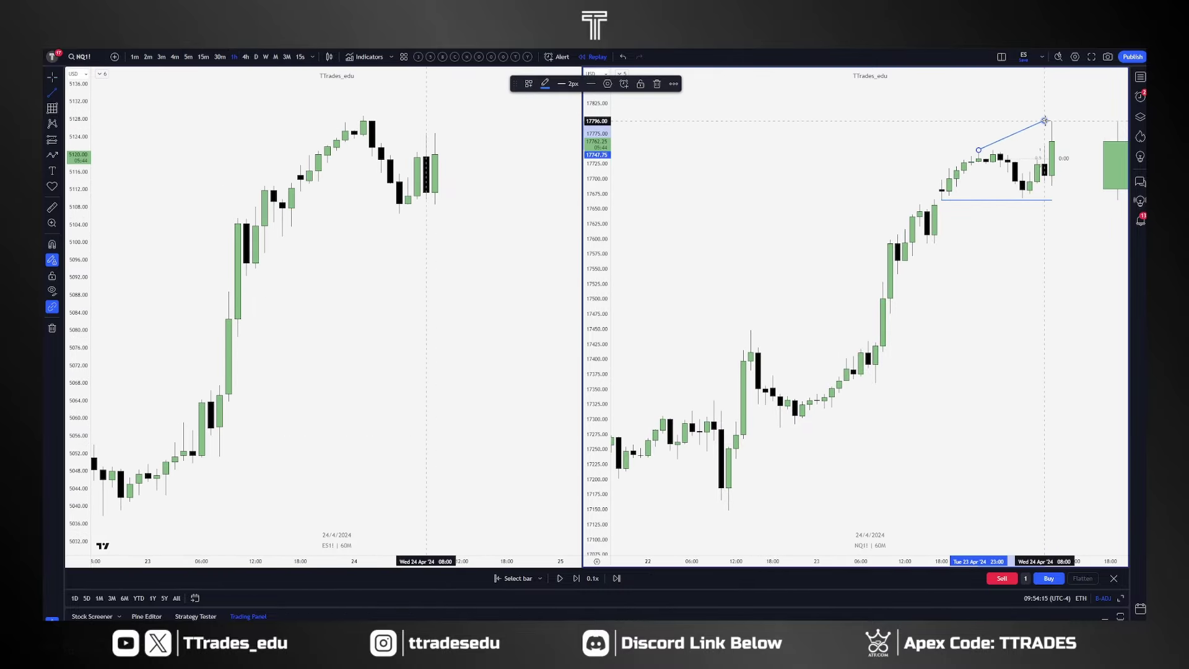
left_click_drag(365, 111, 436, 126)
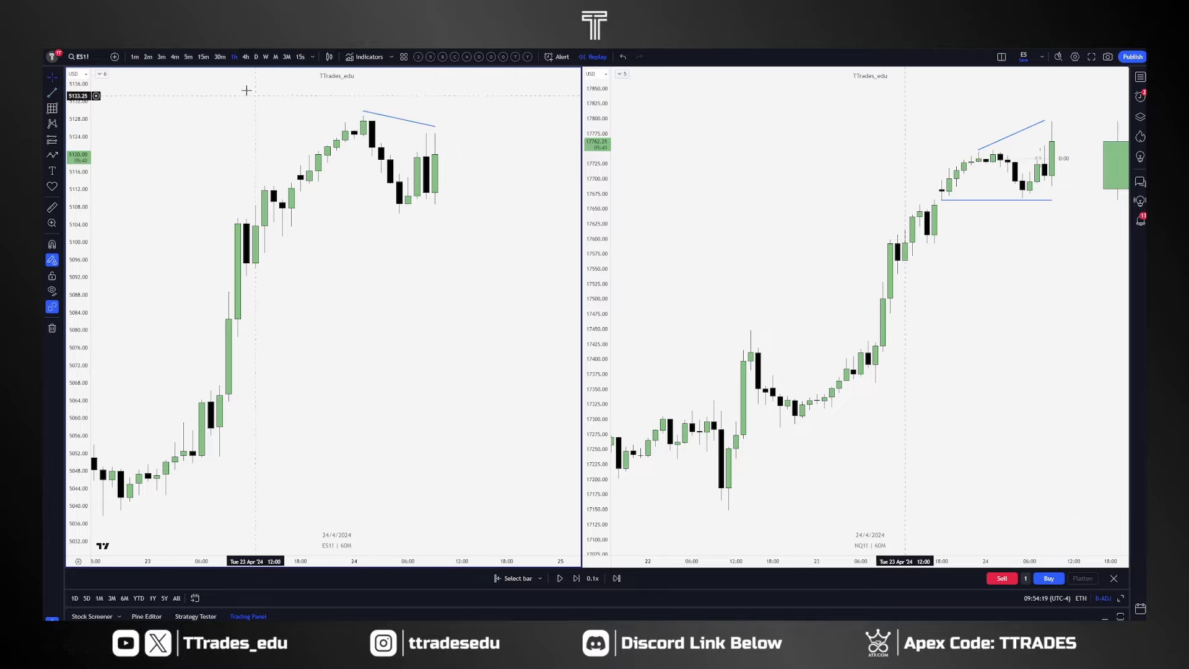
Switch to the 15-minute timeframe and rewind the replay on both NQ and ES to the 24 Apr 08:30 candle.
left_click(206, 58)
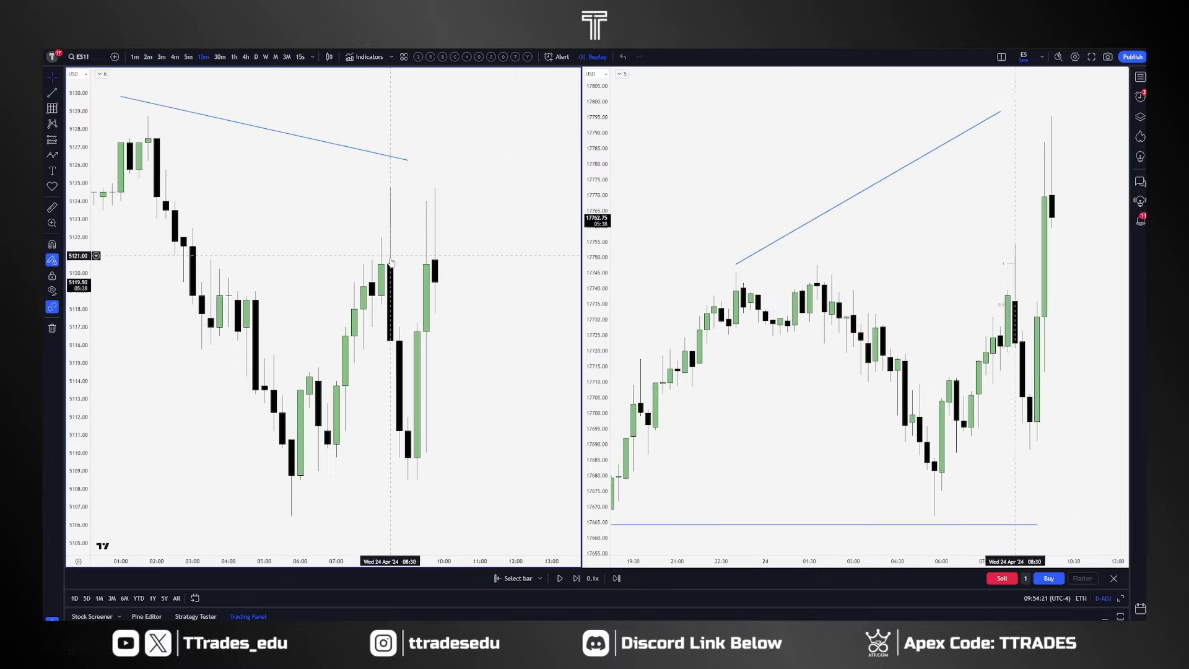
scroll(510, 348, "up", 2)
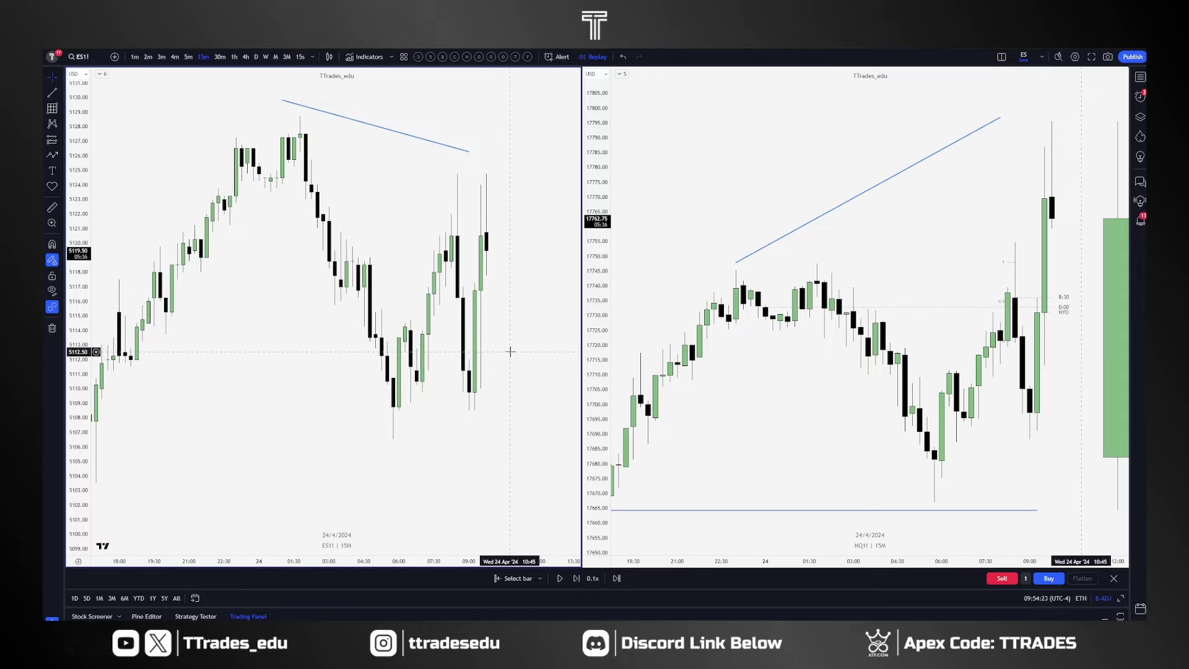
left_click_drag(772, 390, 712, 391)
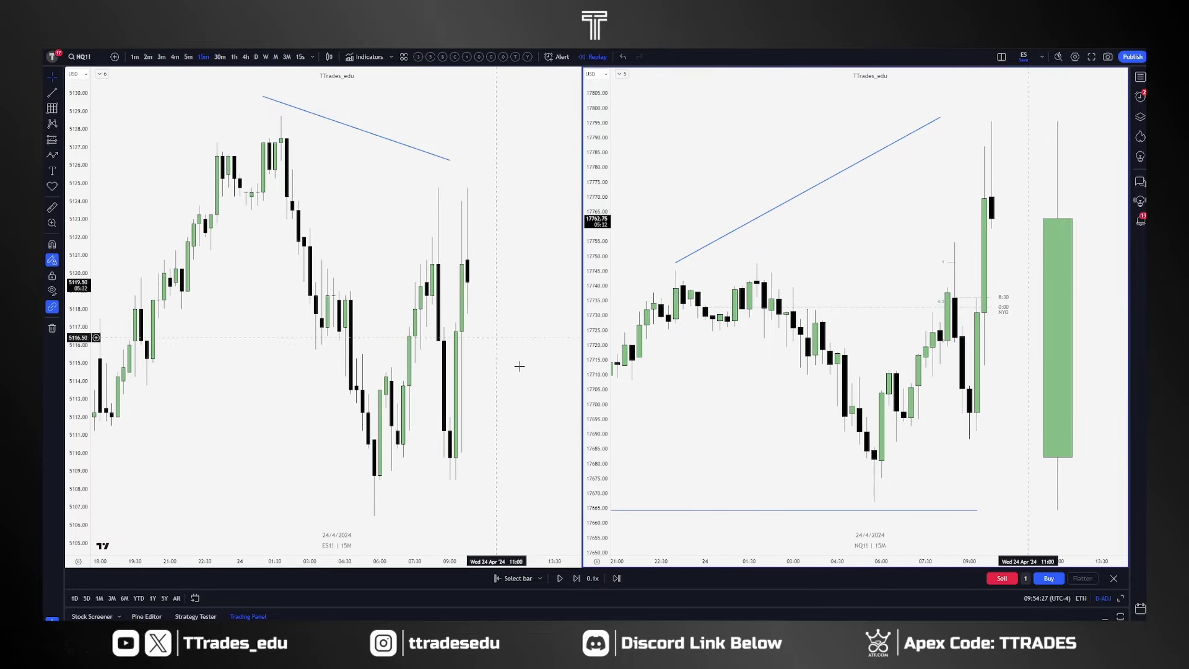
left_click(518, 578)
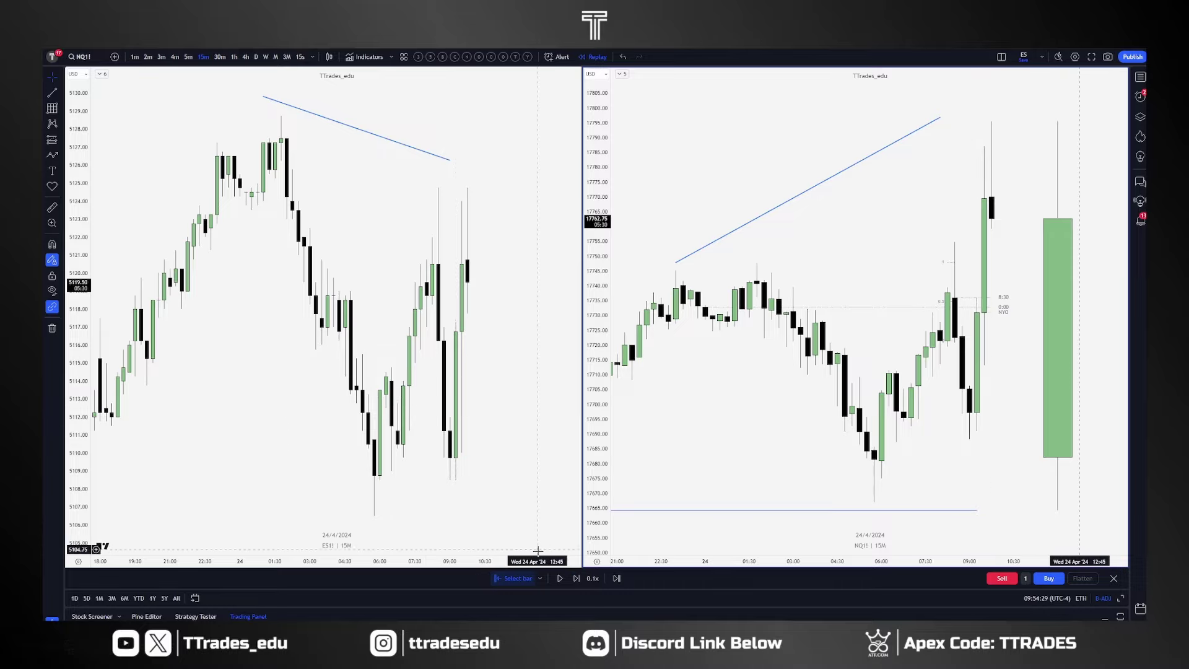
left_click(962, 364)
left_click(513, 380)
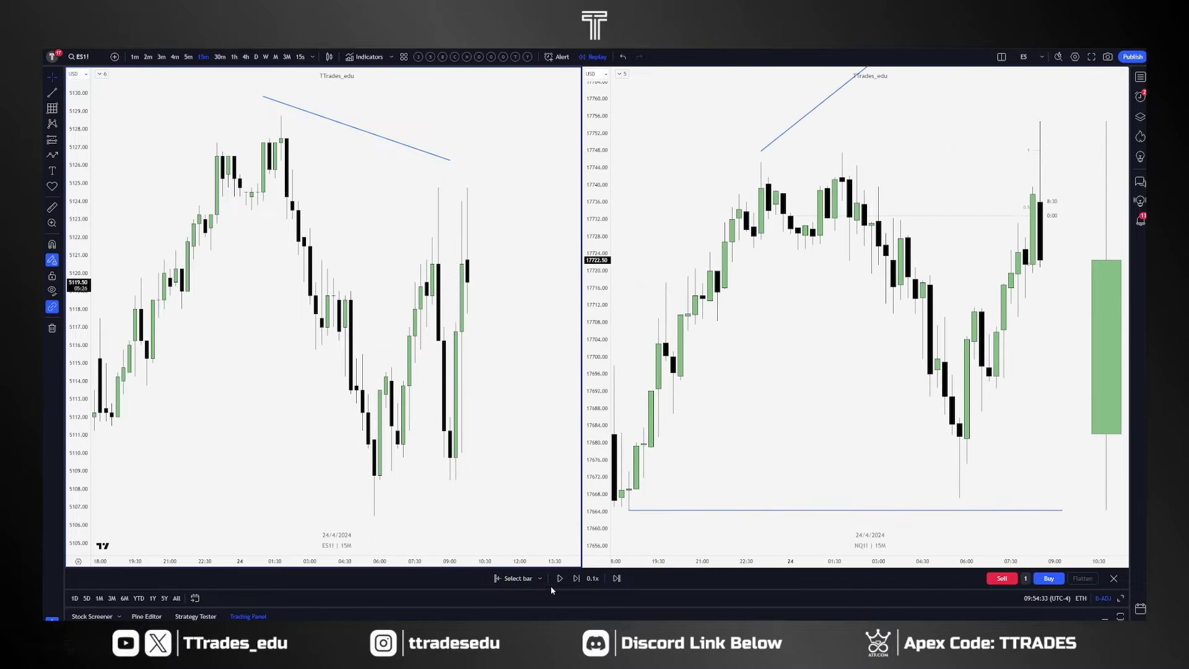
left_click(518, 578)
left_click(443, 397)
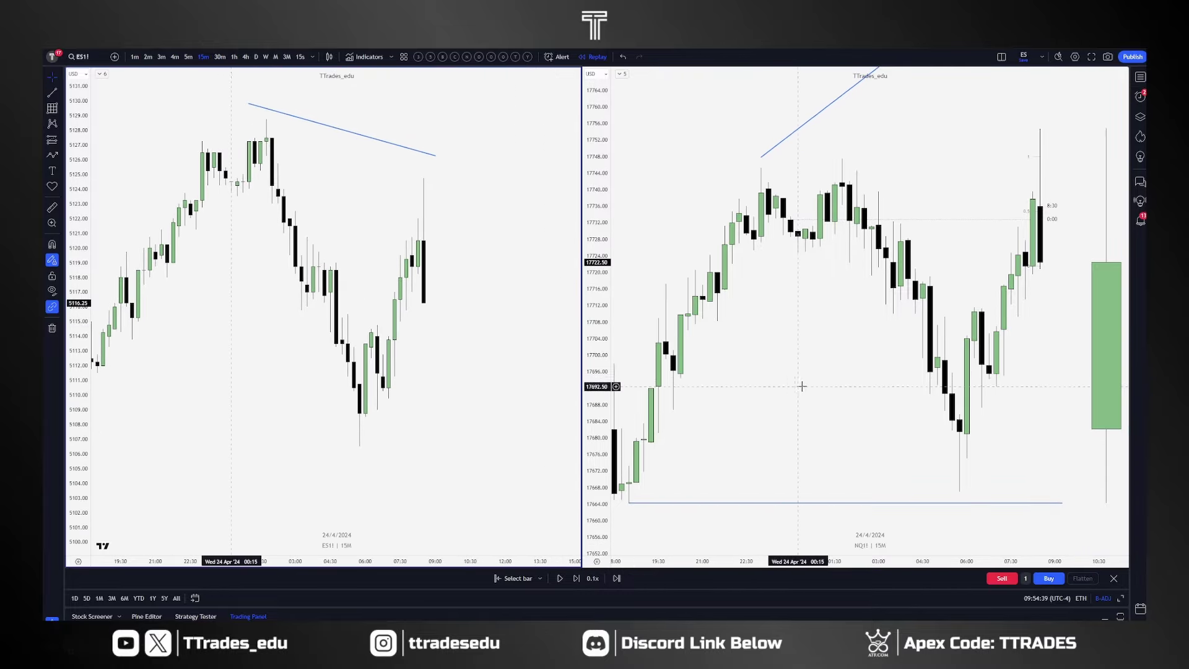
Switch to the 1-minute timeframe and draw a level trend line on NQ at 17736.00 from the 08:30 candle to 08:41.
left_click_drag(802, 387, 760, 388)
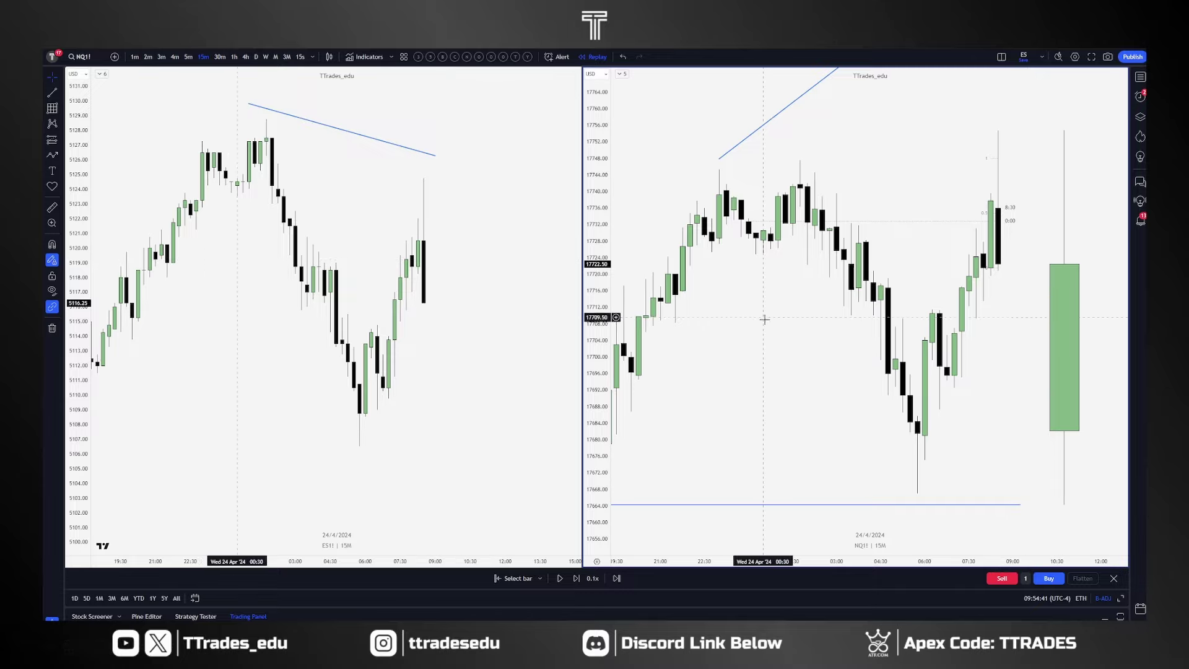
left_click(135, 57)
right_click(823, 314)
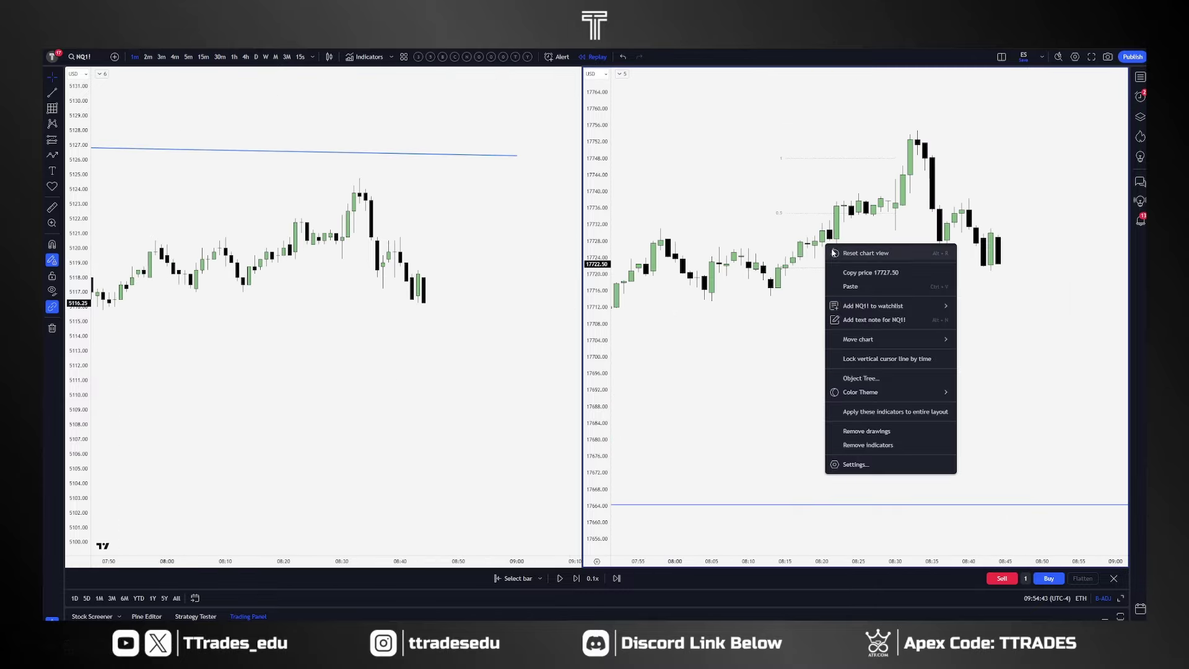
left_click(846, 321)
scroll(935, 324, "up", 4)
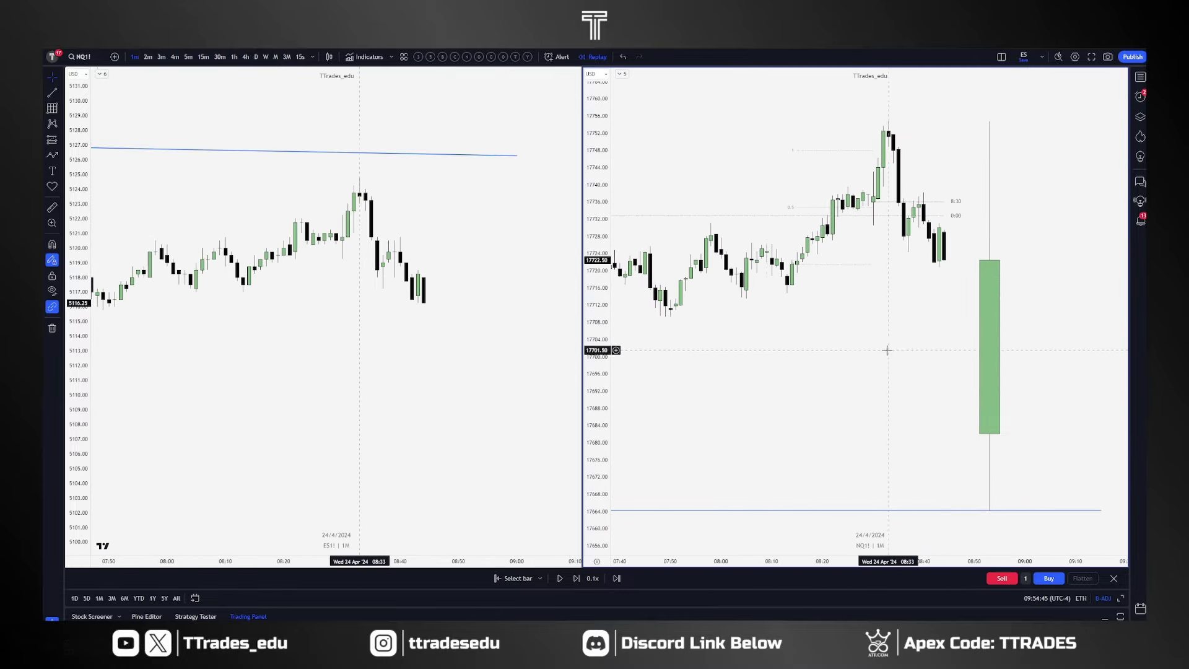
left_click(874, 202)
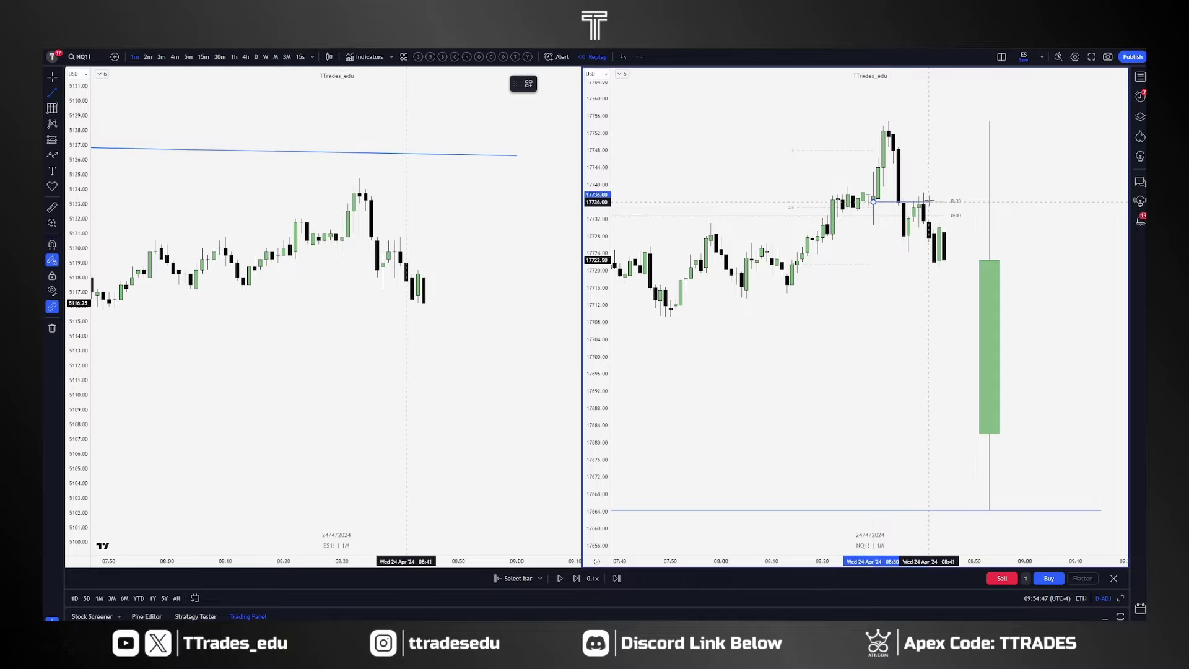
left_click(929, 202)
left_click(947, 162)
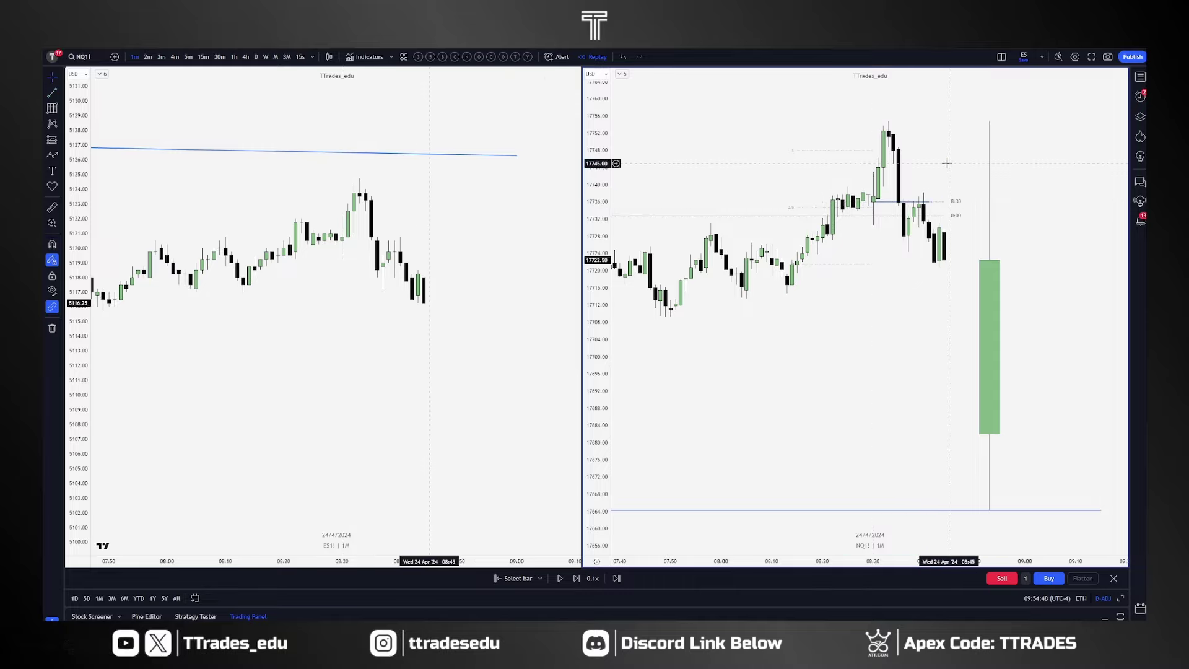
Place a red dot above the 08:33 swing high on NQ, and delete it again.
left_click(61, 187)
left_click(75, 217)
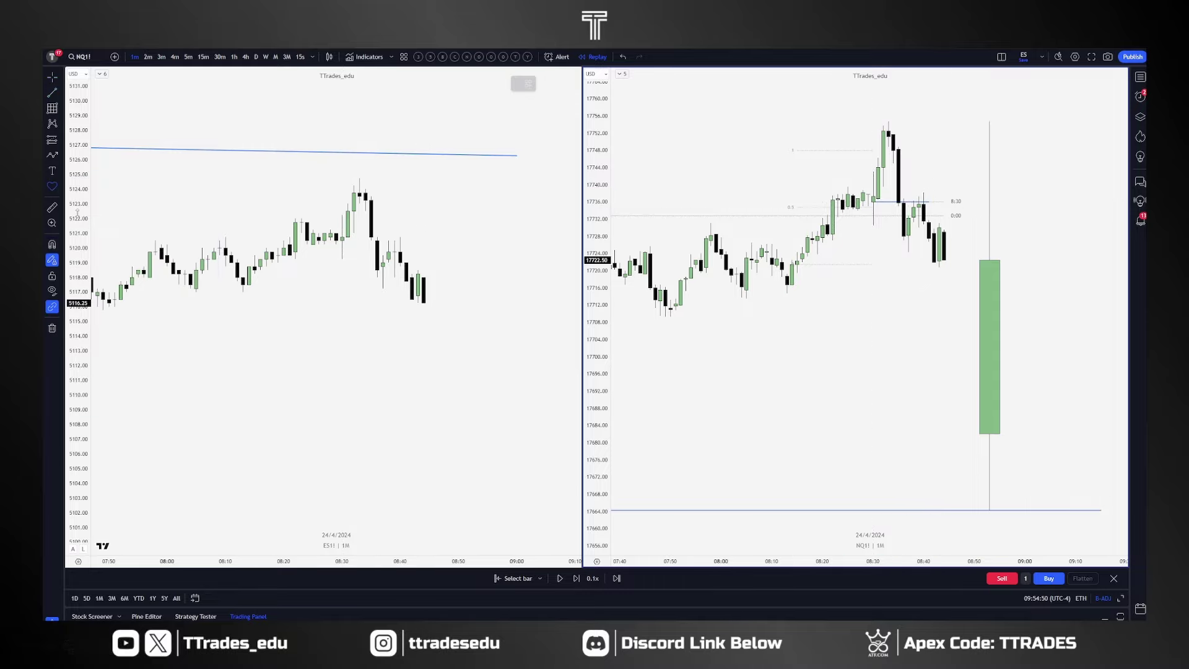
left_click(887, 117)
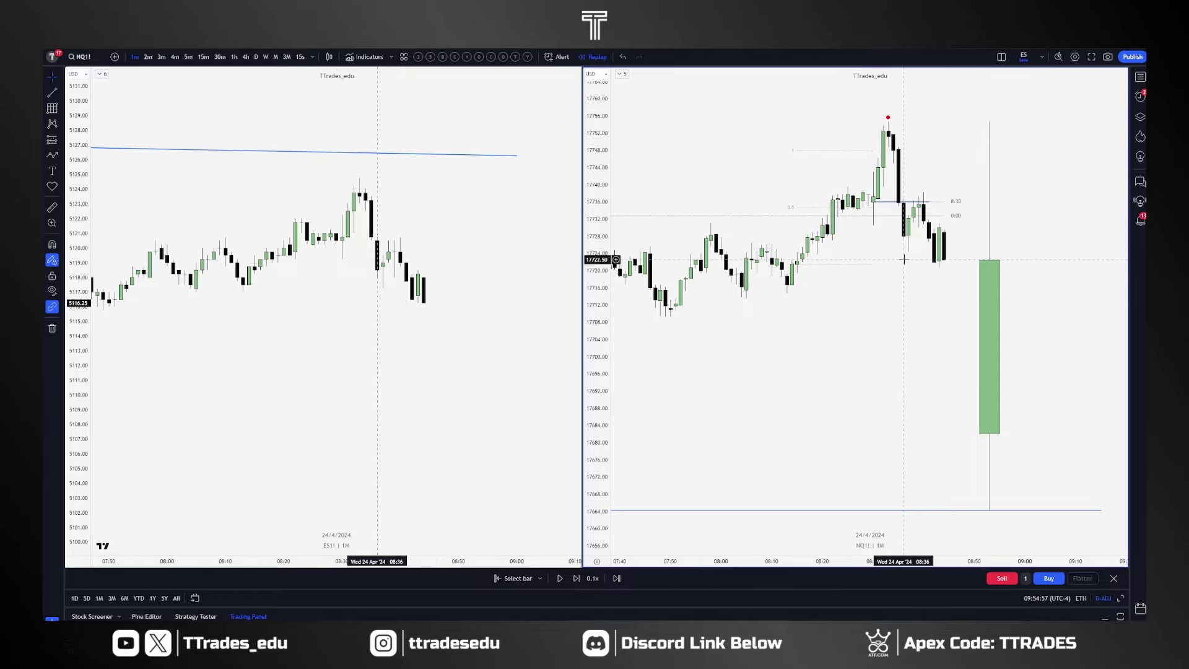
left_click(889, 117)
key("Delete")
Return to the 15-minute timeframe and lower the end of the rising NQ trend line to the 08:30 candle's high.
scroll(850, 279, "down", 5)
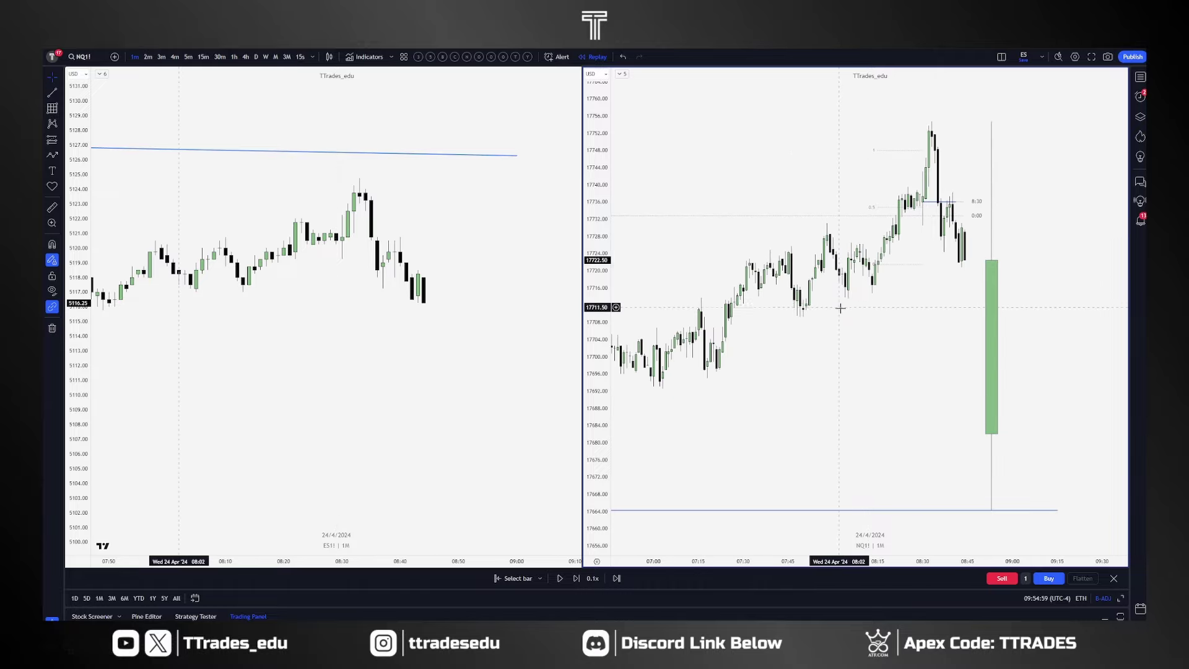
left_click(203, 56)
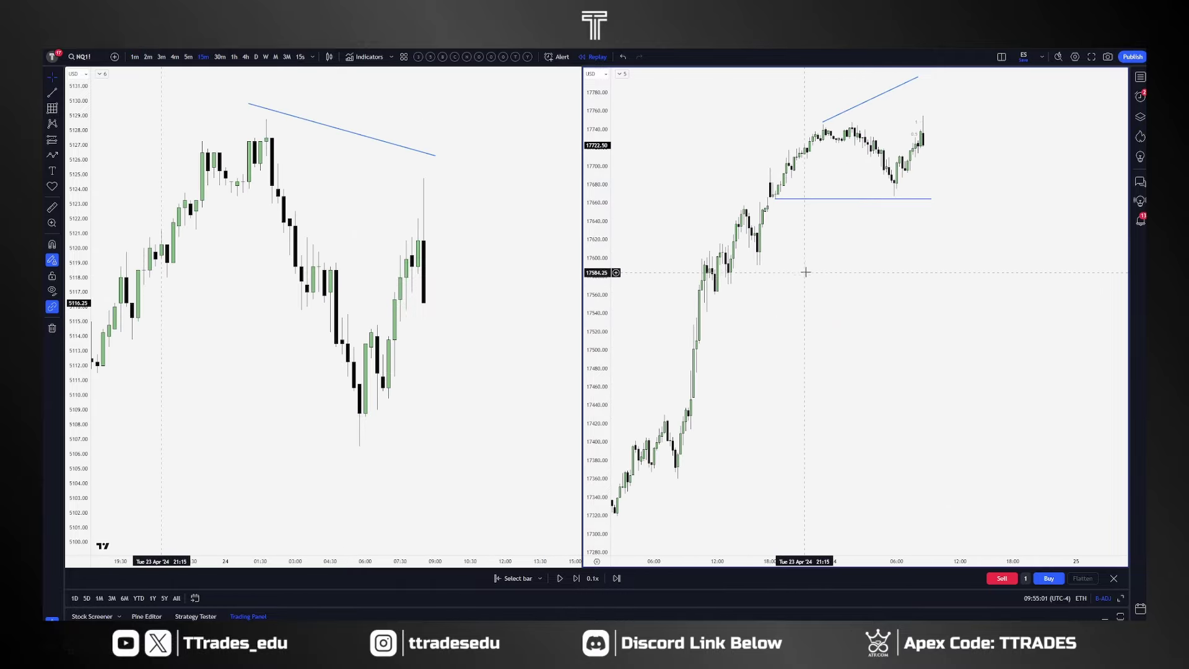
scroll(826, 263, "up", 4)
scroll(831, 267, "down", 2)
scroll(799, 257, "up", 1)
left_click_drag(605, 225, 605, 238)
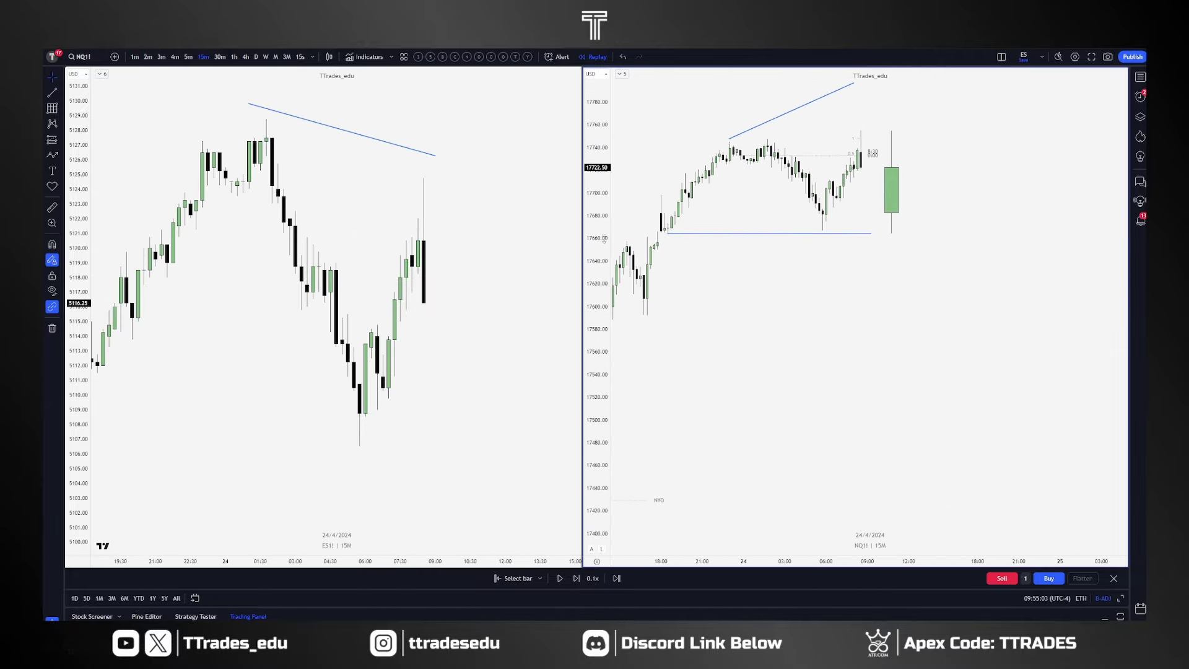
left_click_drag(853, 160, 861, 205)
left_click(862, 290)
scroll(840, 378, "up", 3)
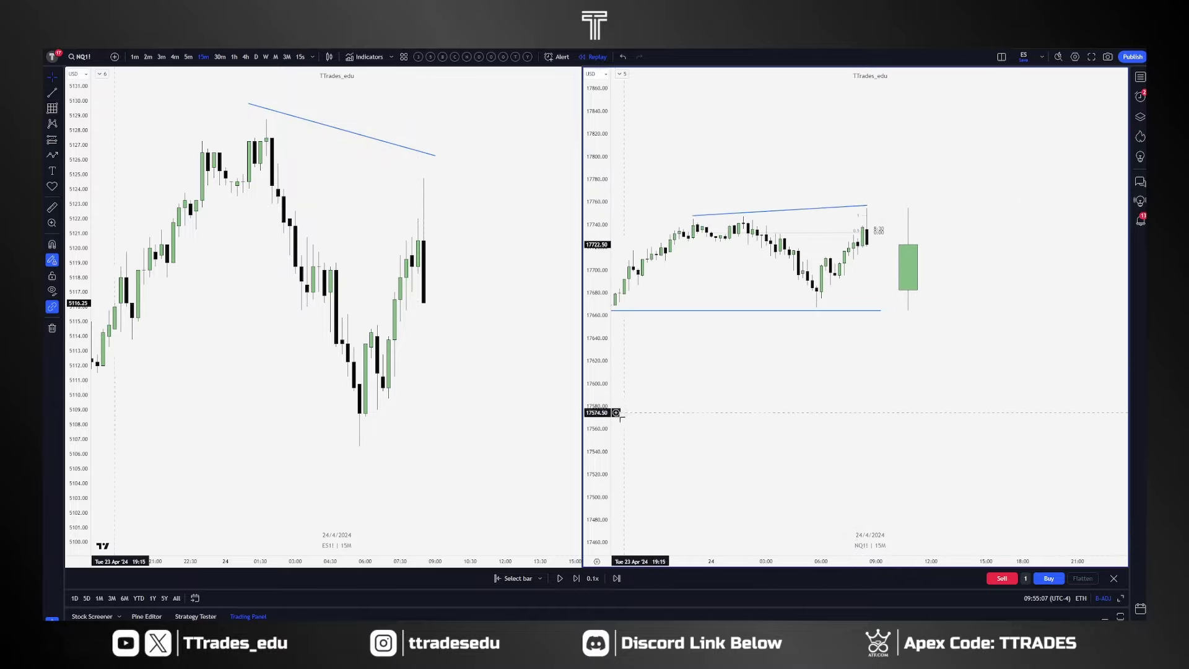
Compare the overnight highs and lows of ES and NQ around the drawn trend lines on the 15-minute charts.
left_click_drag(603, 418, 602, 289)
left_click_drag(783, 375, 802, 426)
scroll(737, 384, "down", 2)
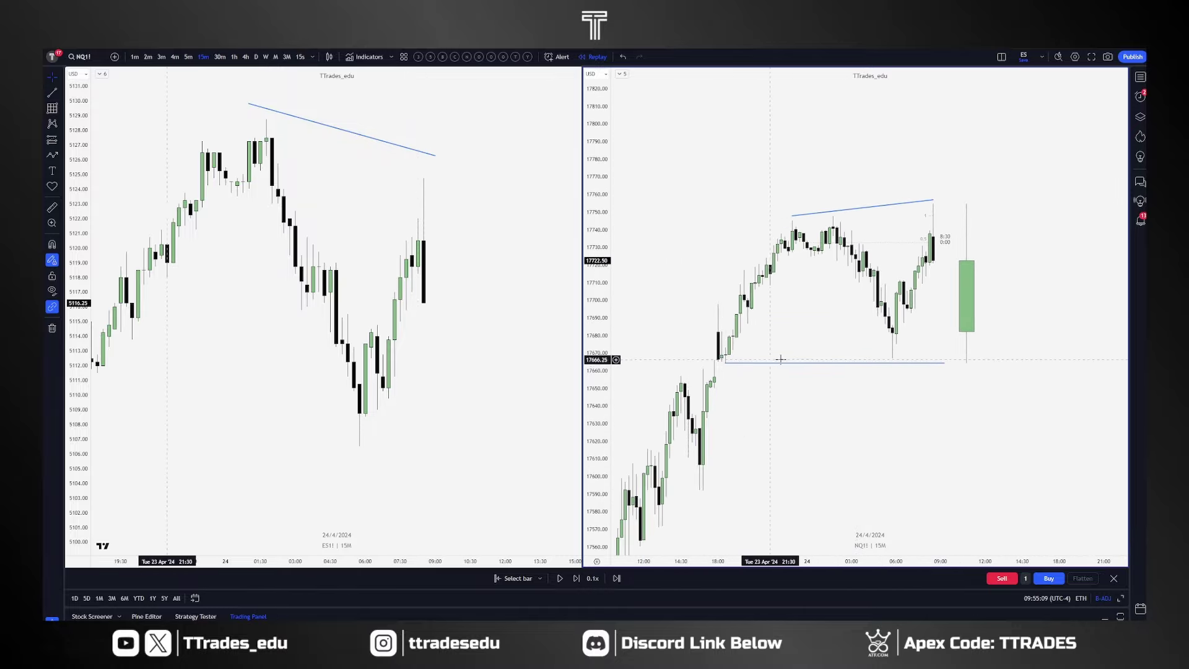
scroll(576, 377, "down", 2)
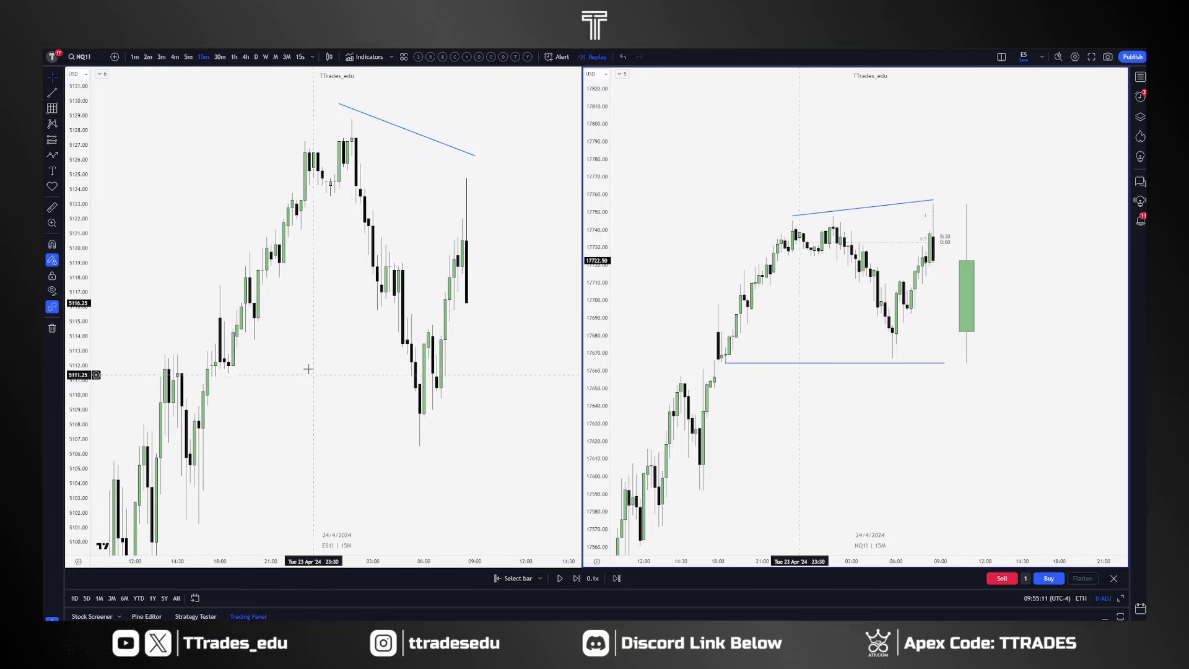
scroll(235, 367, "down", 2)
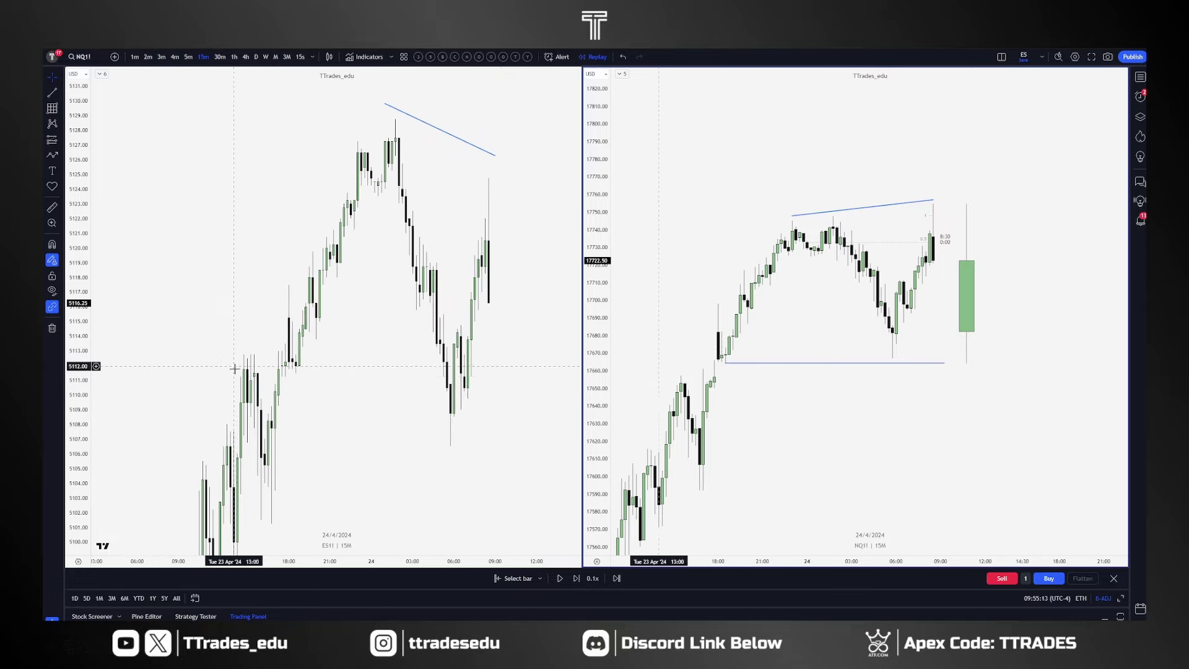
scroll(239, 374, "up", 3)
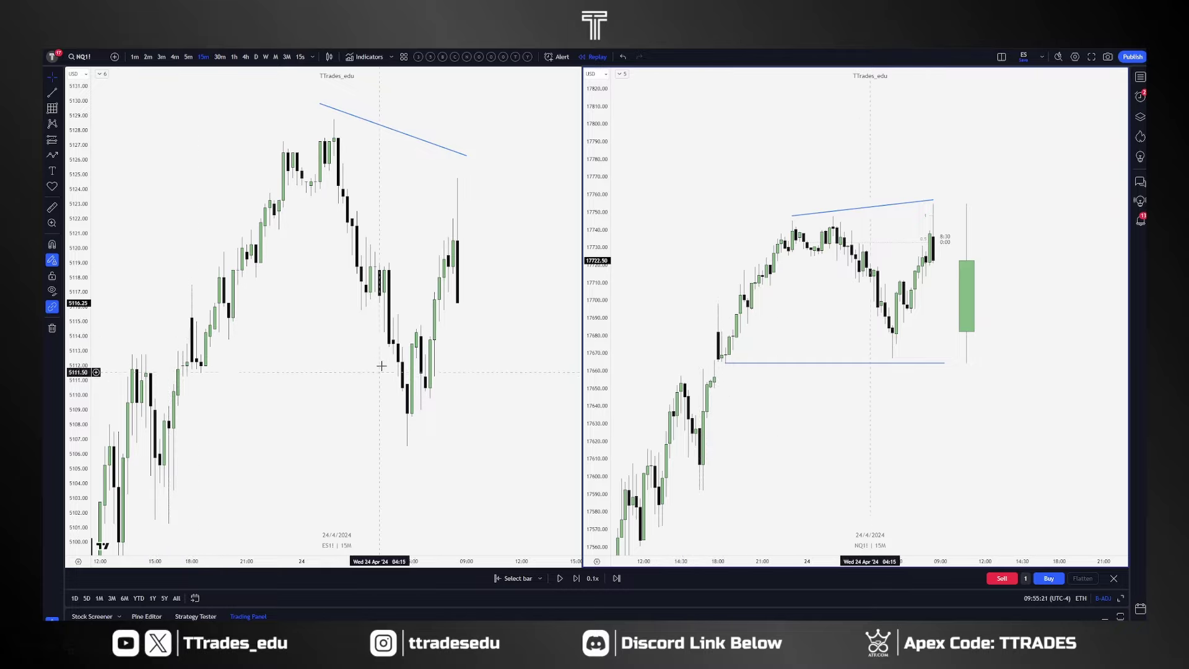
scroll(923, 408, "up", 2)
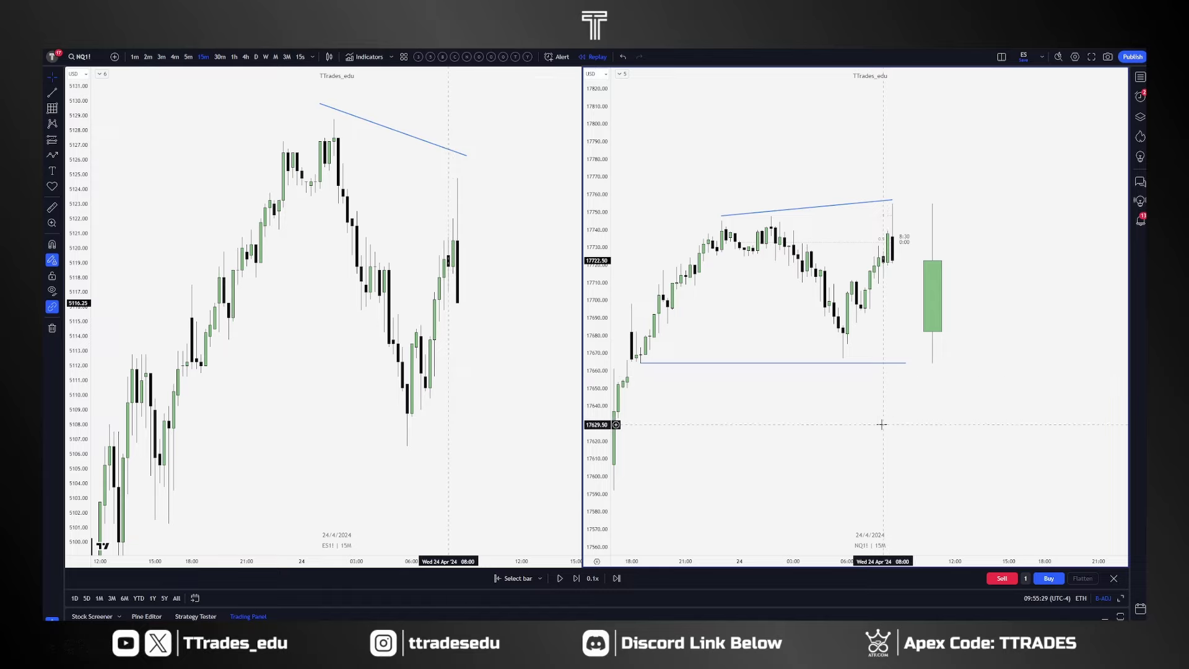
Advance the NQ 15-minute replay bar by bar from the 08:30 candle past 09:00 on 24 Apr.
scroll(882, 425, "right", 2)
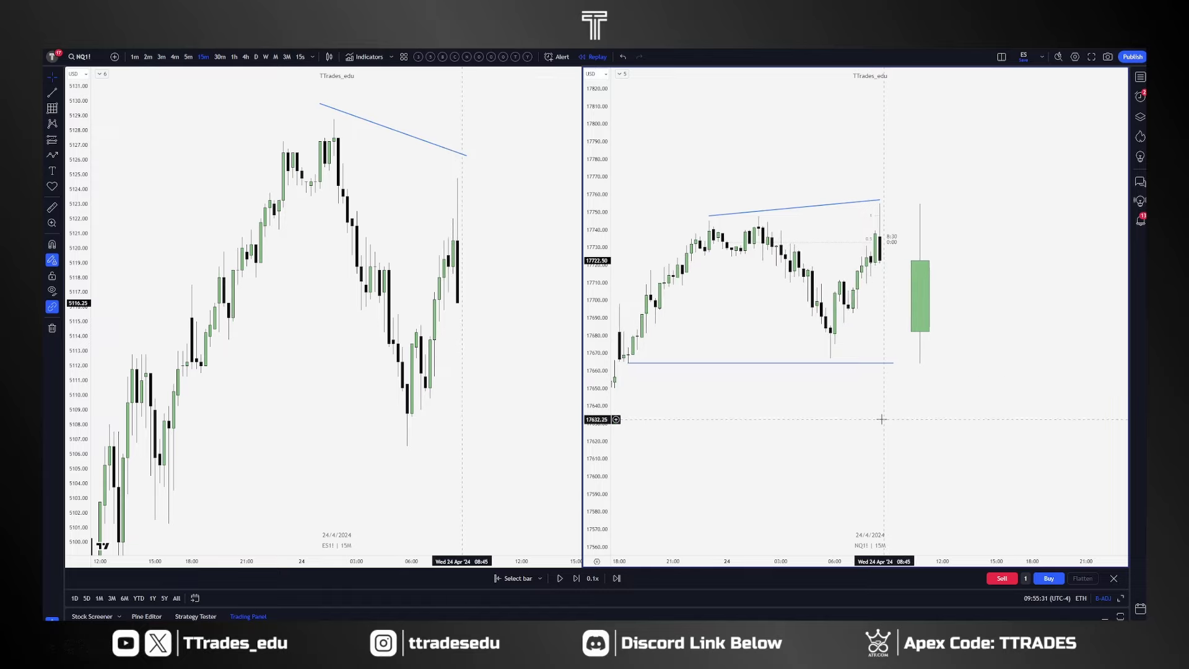
key("shift+Right")
key("shift+Right")
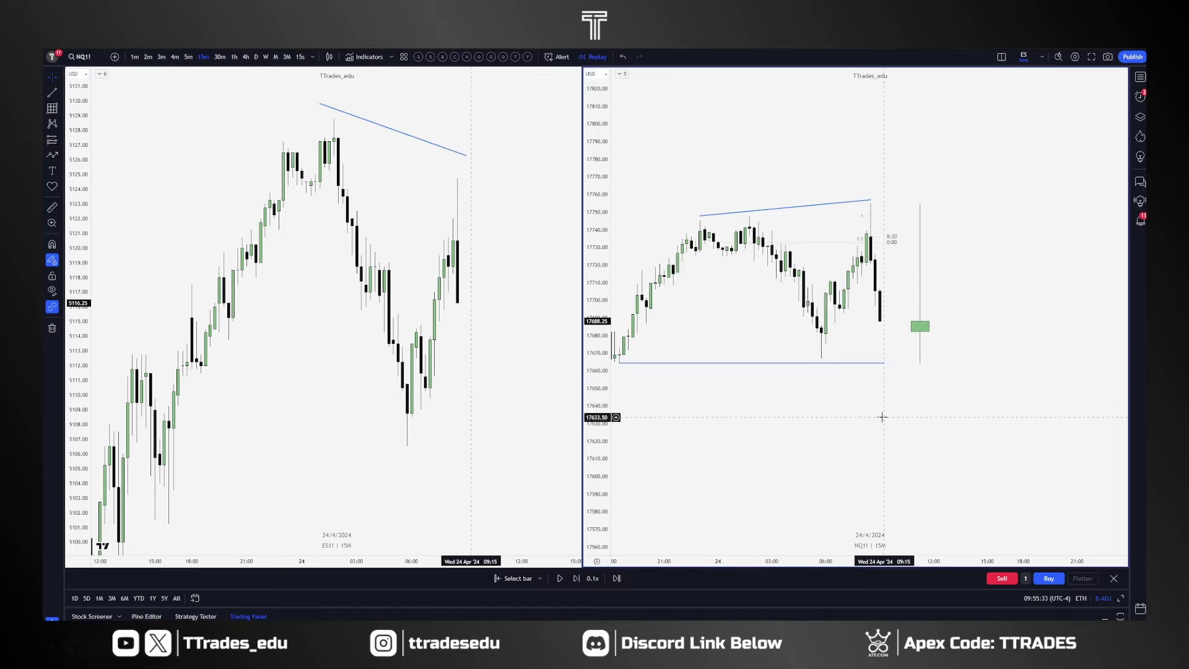
key("shift+Right")
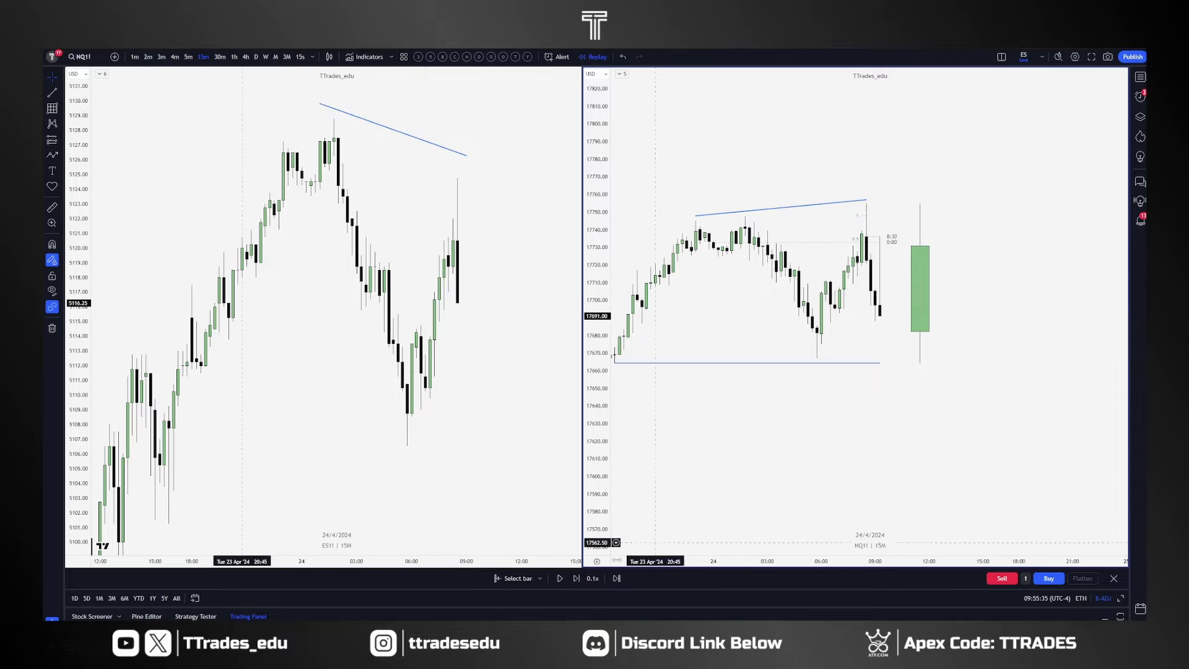
left_click(866, 429)
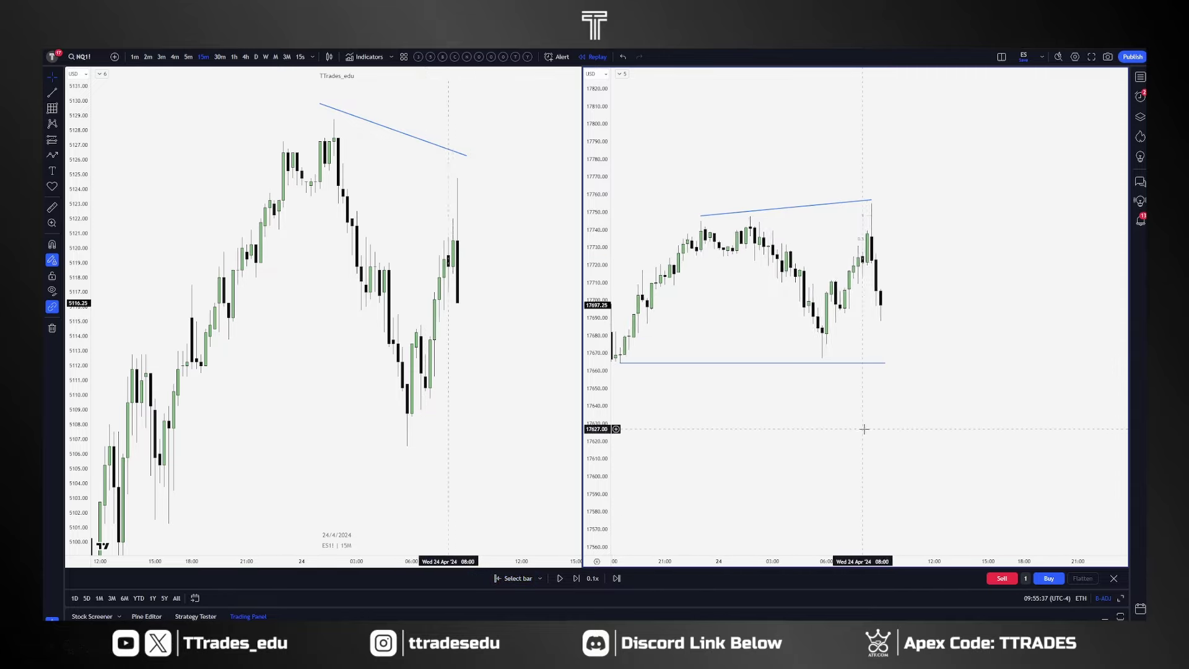
Advance the ES 15-minute replay bar by bar to the 09:00 candle on 24 Apr.
left_click(477, 402)
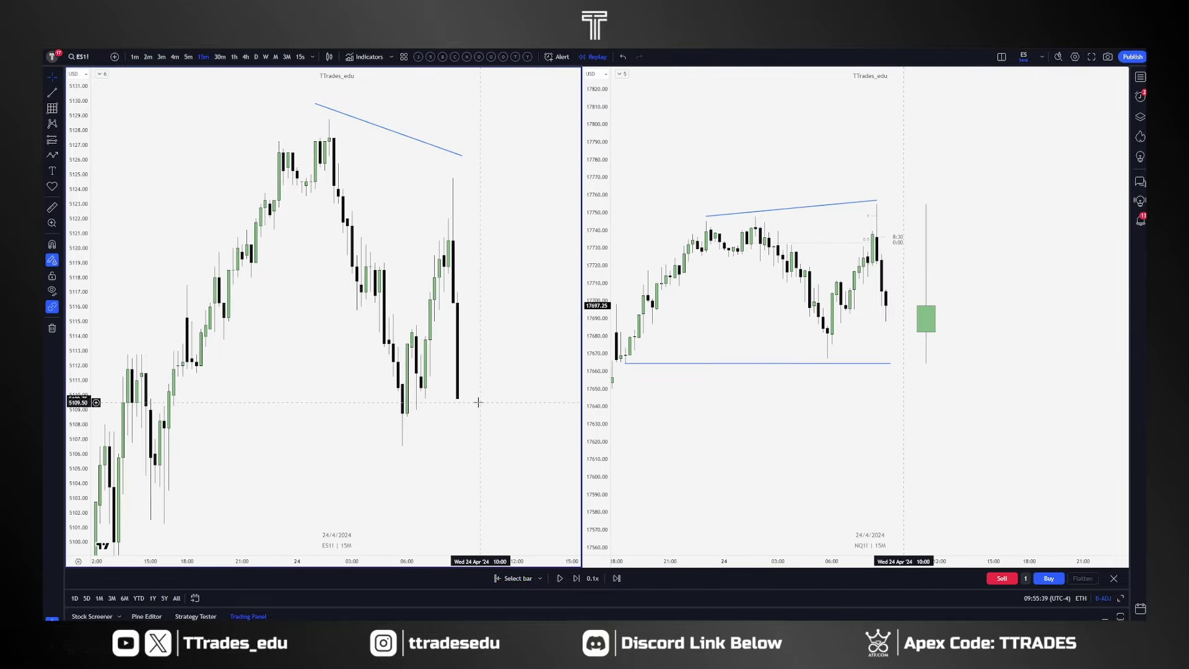
key("shift+Right")
key("shift+Right")
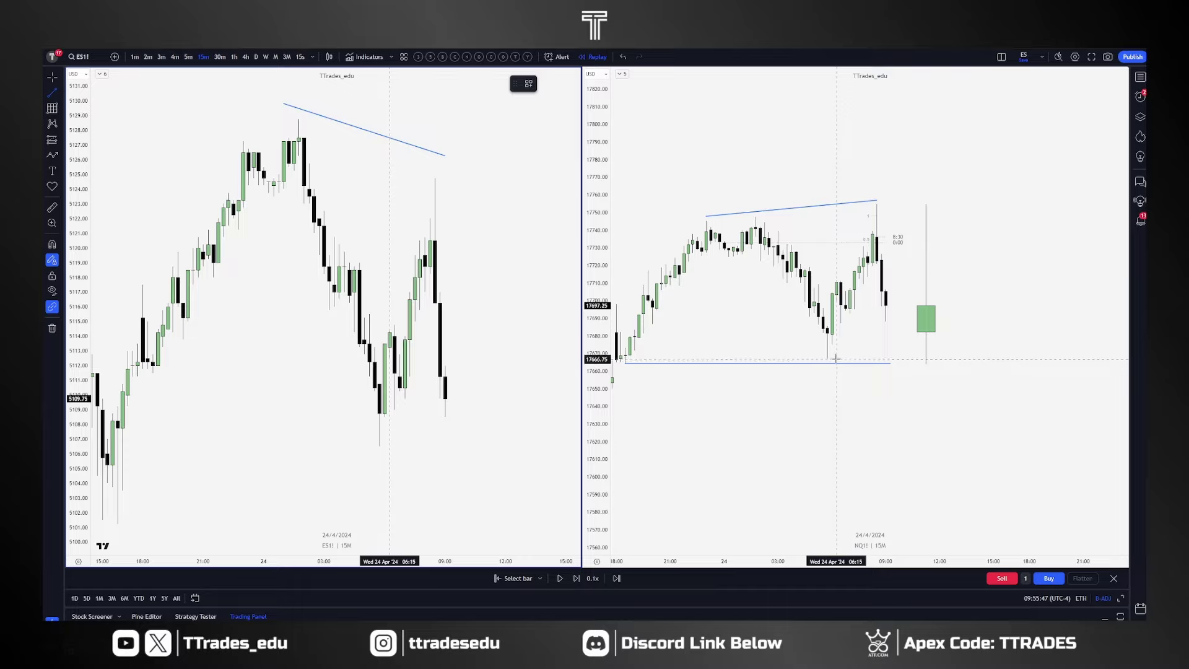
Mark about 17696.75 at the last NQ candle with a short line, and draw a trend line at about 17687 from 06:30 to 09:00.
left_click(881, 306)
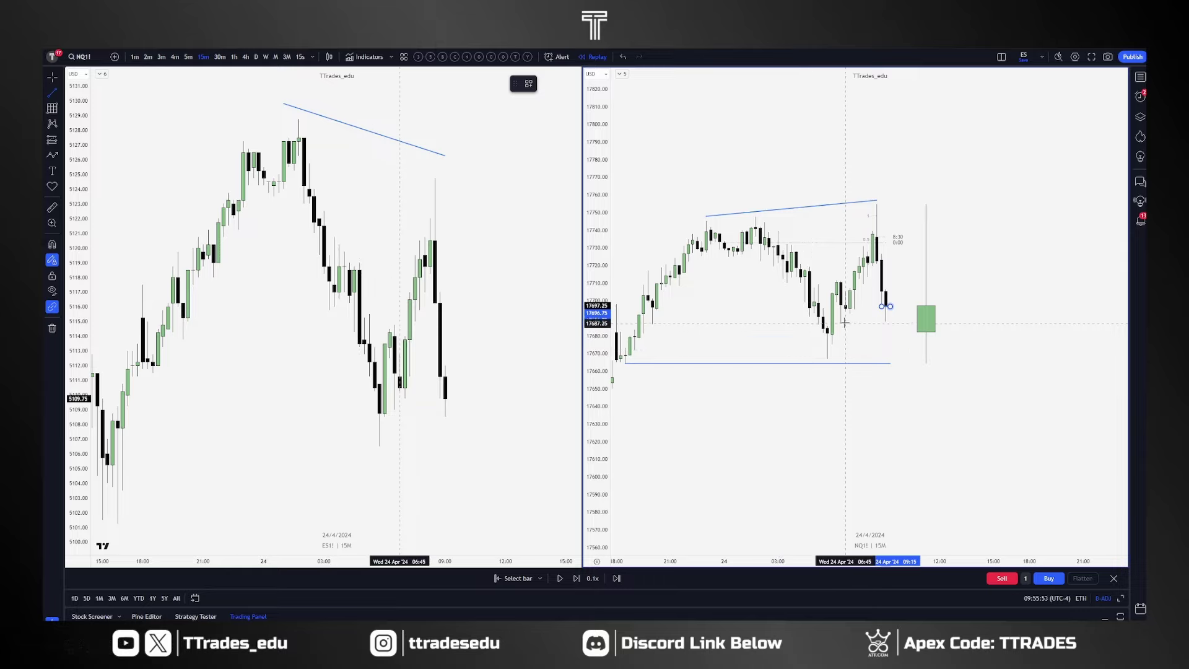
left_click(844, 322)
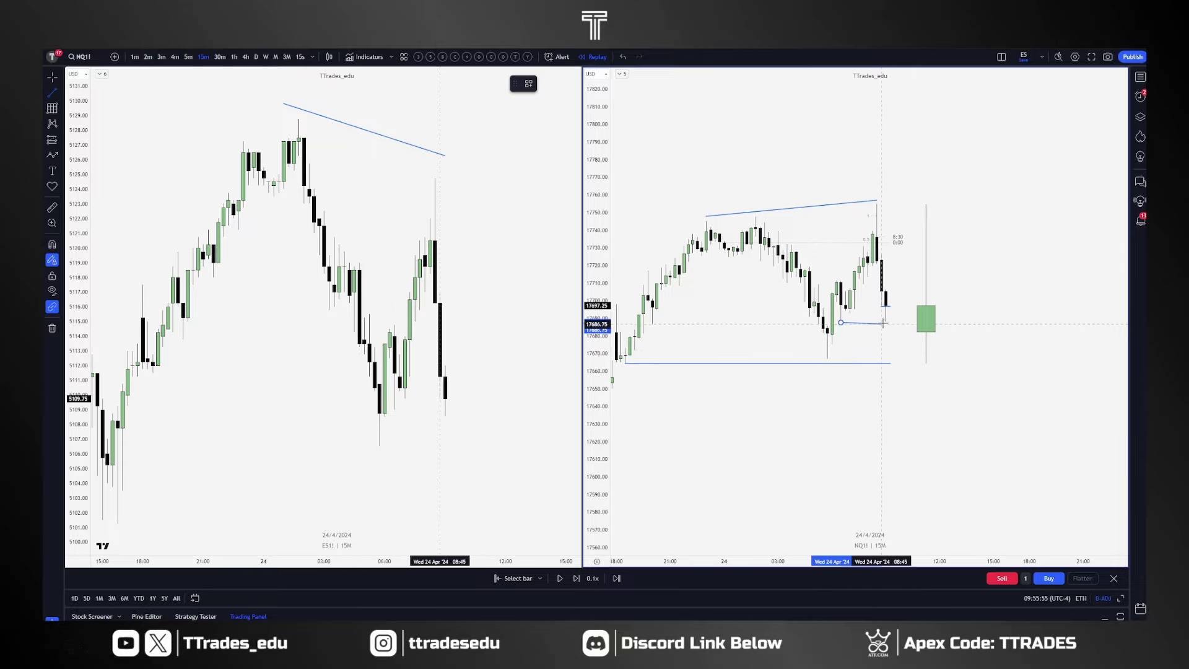
left_click(887, 322)
Try a trend line under the ES lows from 06:30 at 5109.00, and a brush stroke beside the last candle.
left_click(394, 408)
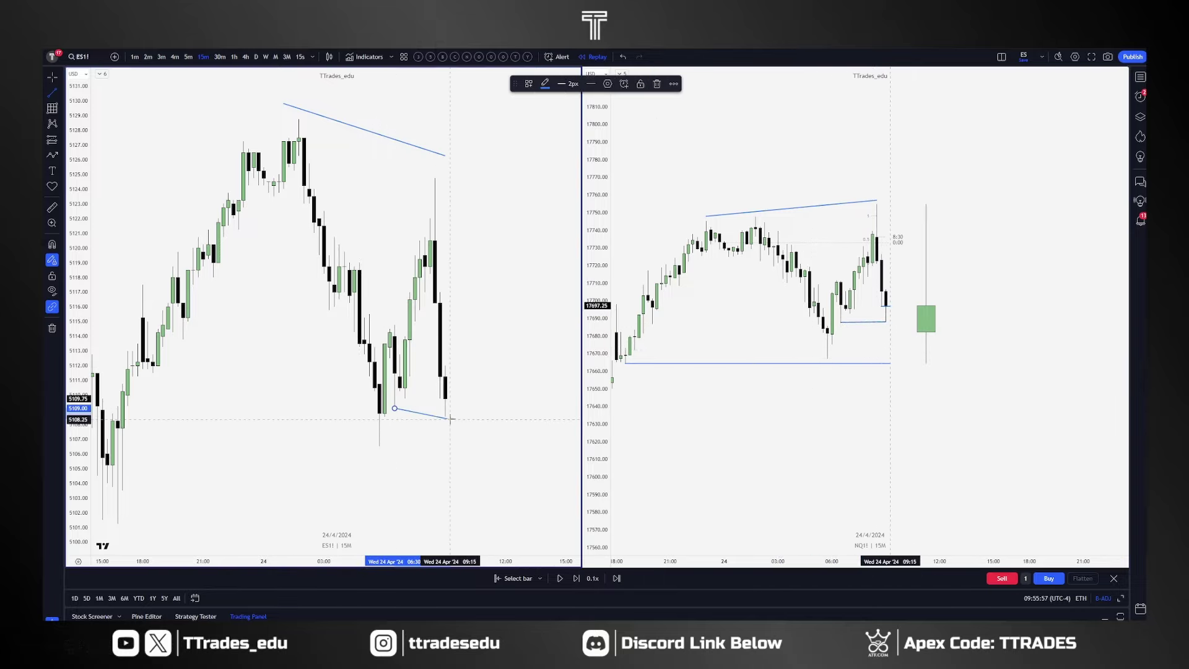
key("Escape")
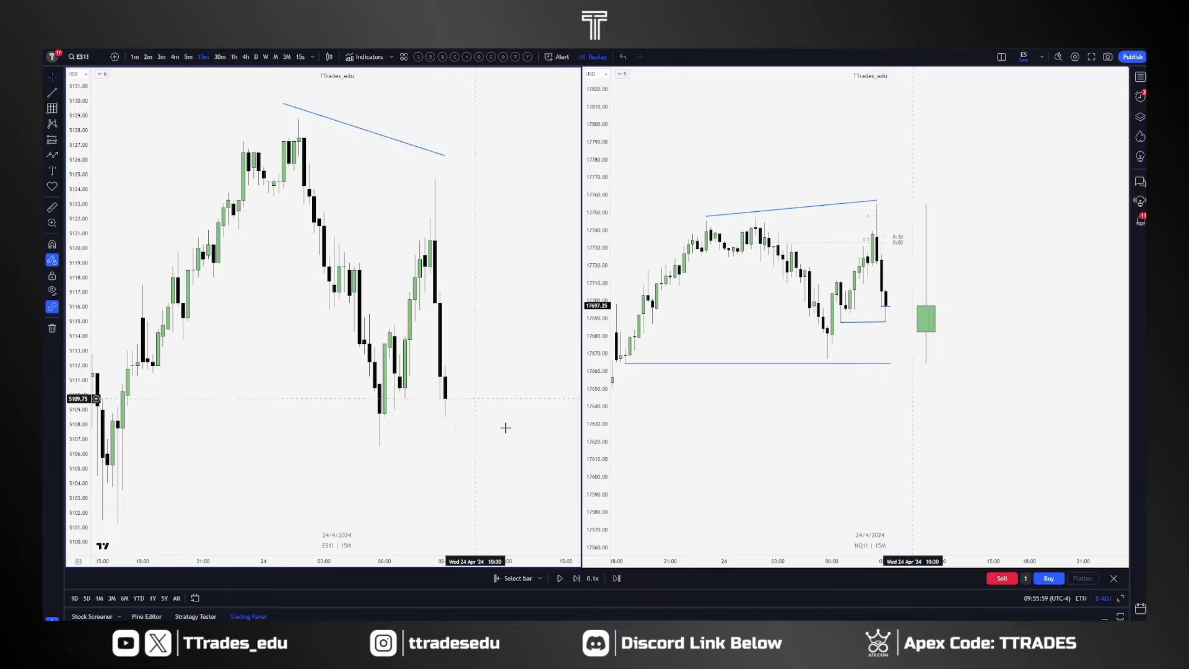
left_click_drag(452, 387, 468, 347)
key("ctrl+z")
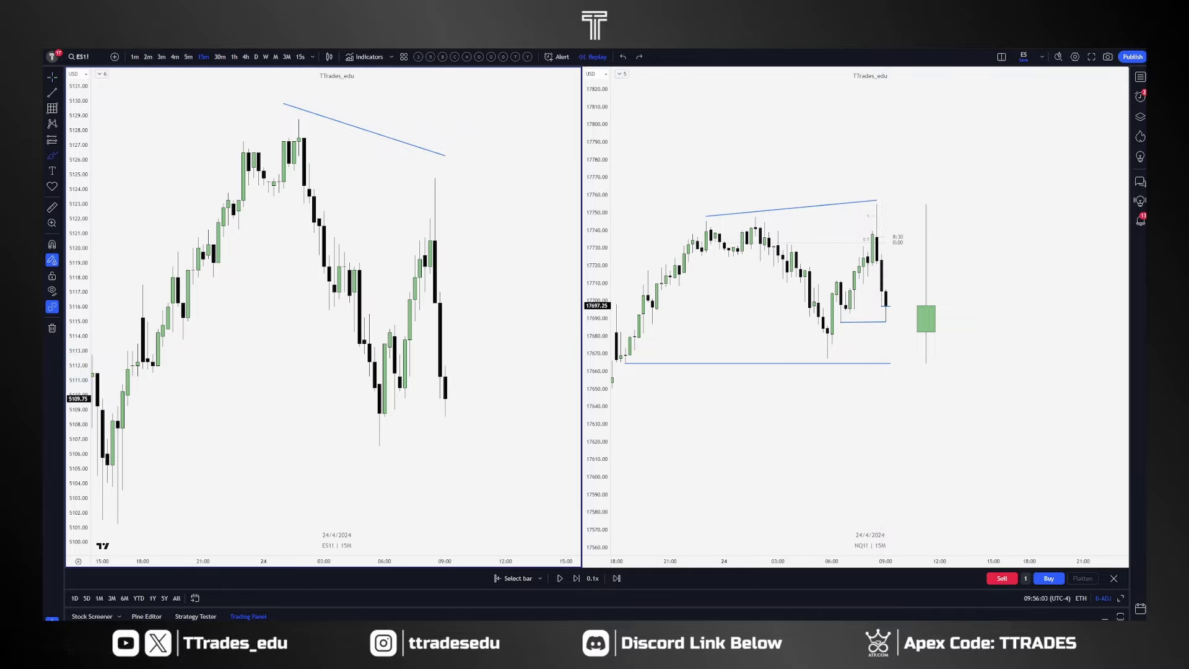
Draw an arrow from the last NQ candle up to about 17715, and try a second leg down to the low line near 17664.
left_click(890, 302)
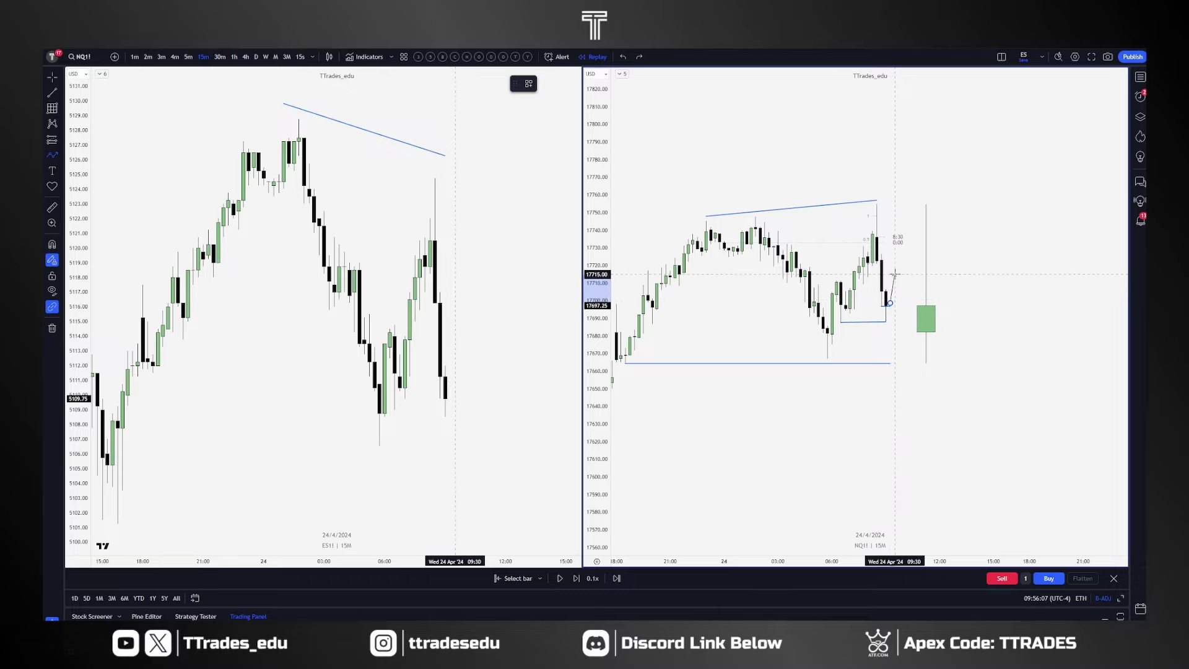
left_click(895, 274)
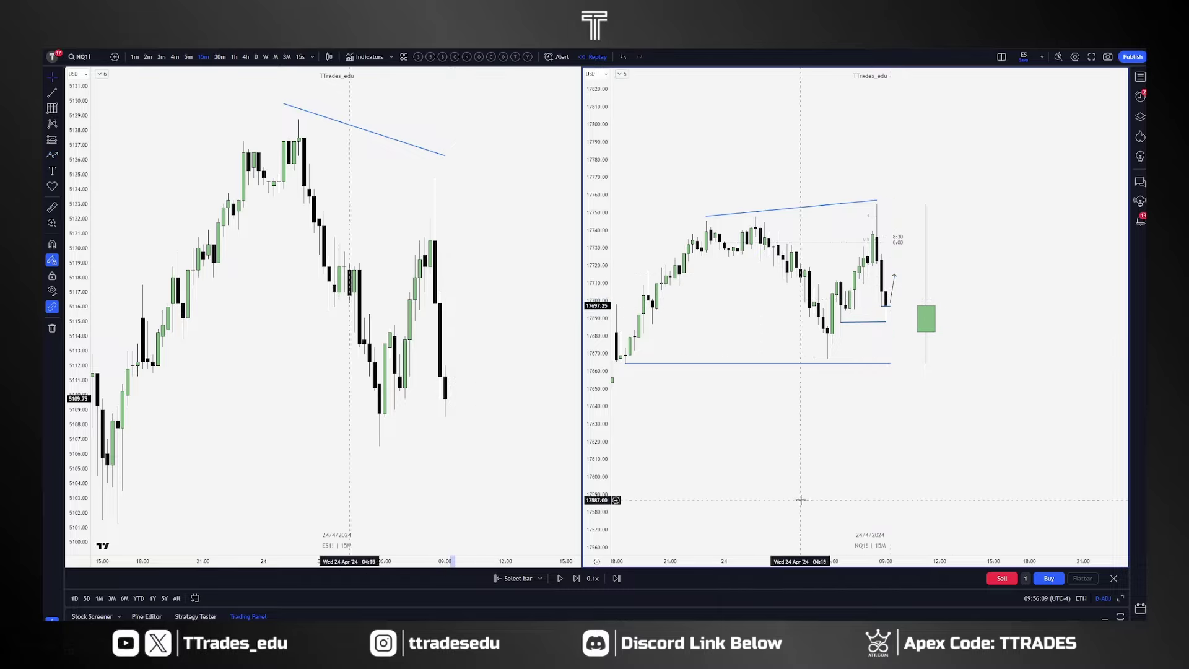
scroll(521, 408, "up", 2)
scroll(799, 415, "up", 2)
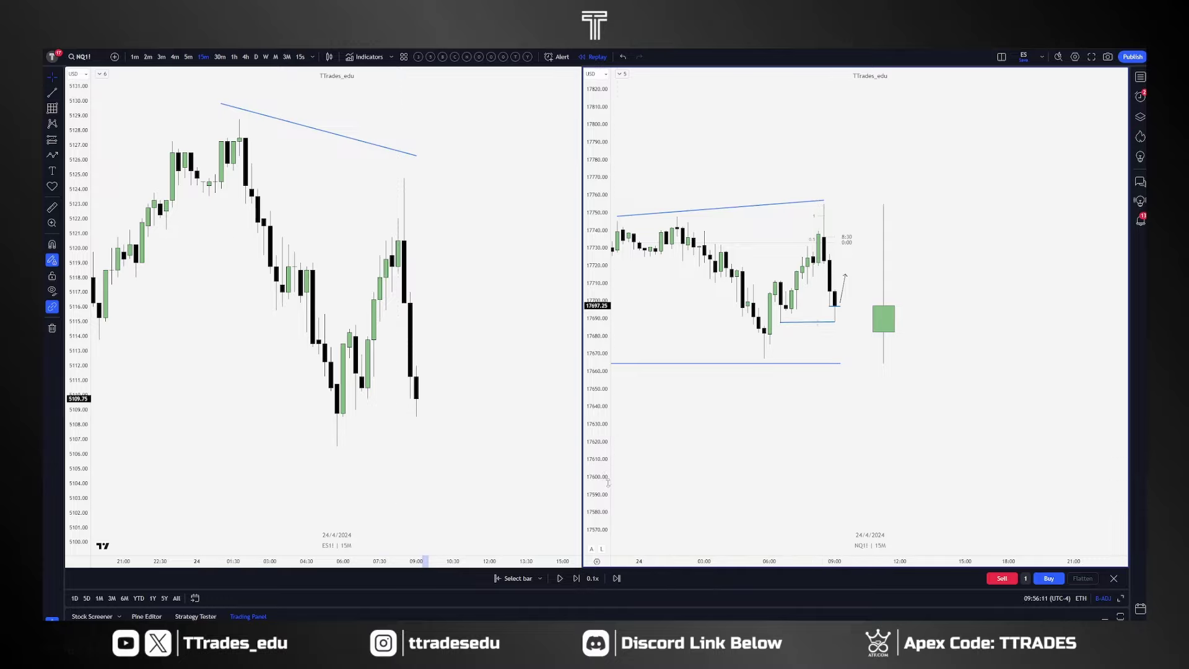
scroll(700, 447, "up", 1)
left_click_drag(788, 438, 824, 461)
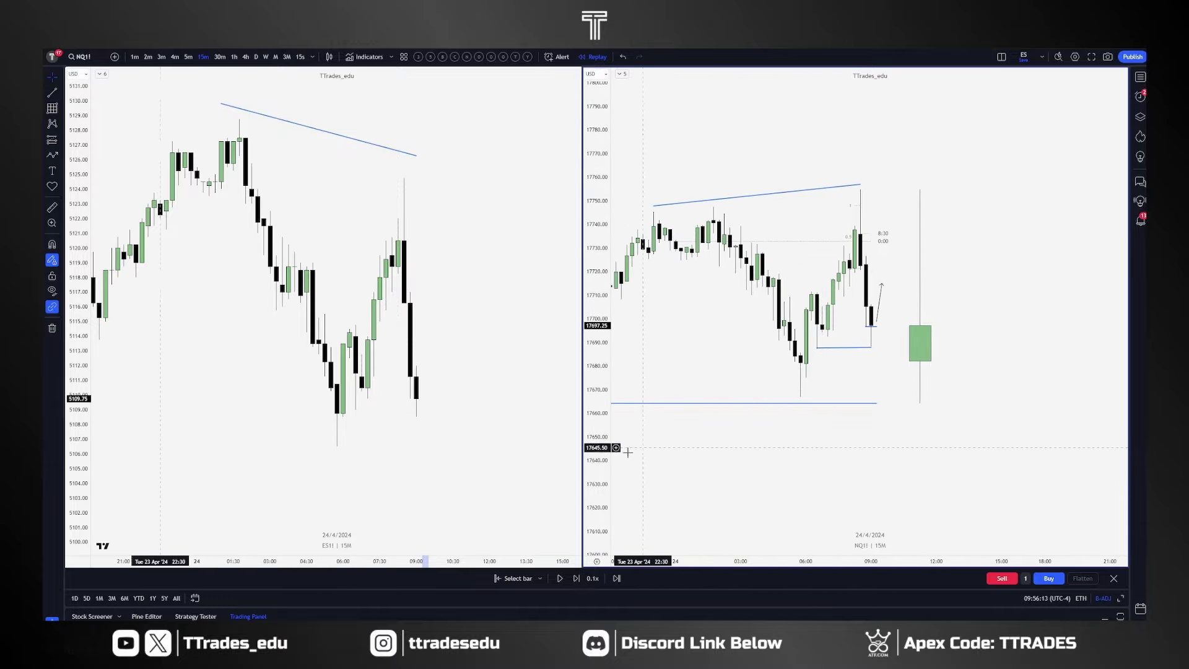
left_click_drag(595, 481, 595, 463)
left_click_drag(736, 469, 824, 477)
scroll(823, 464, "up", 3)
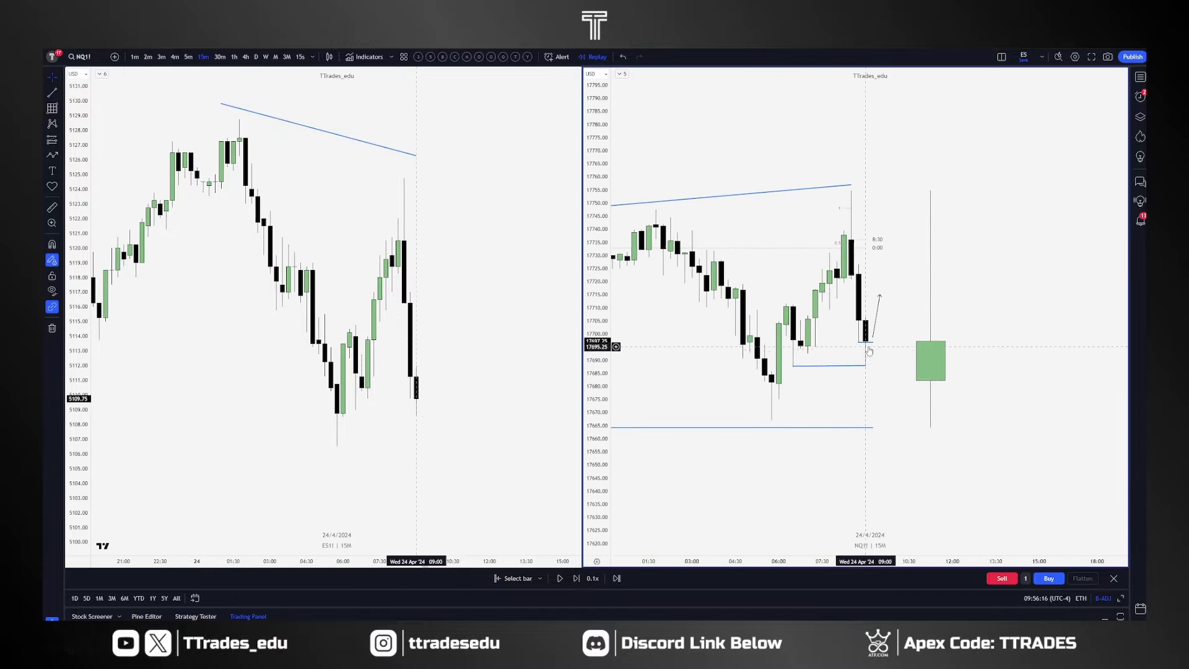
left_click(881, 294)
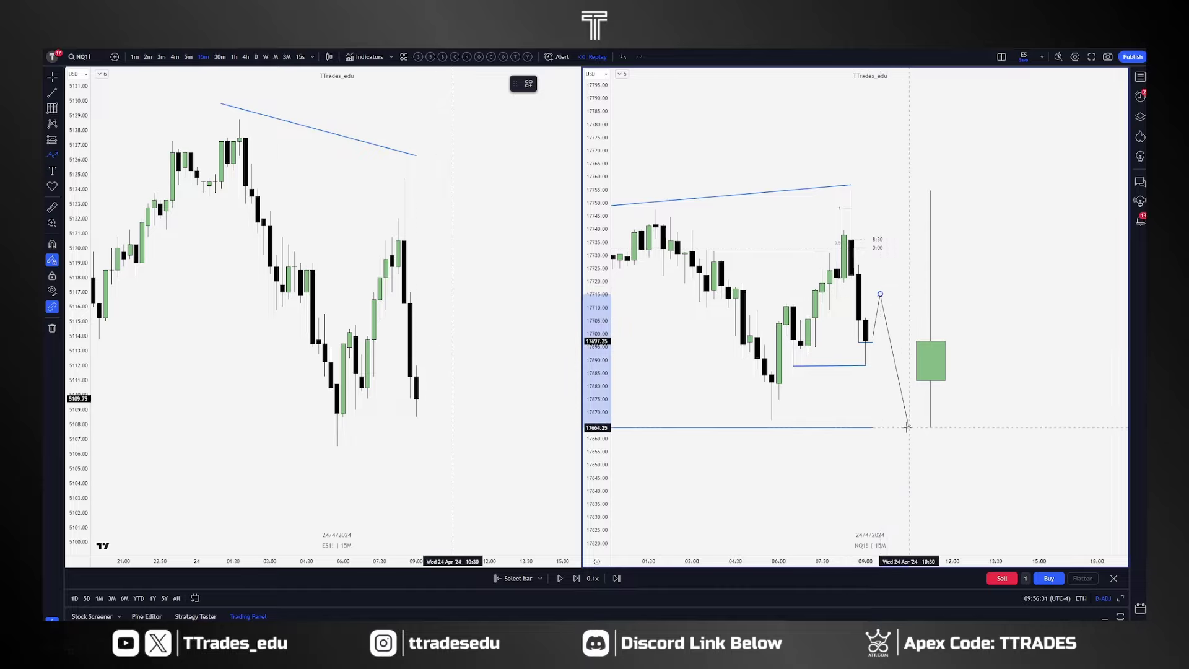
key("ctrl+z")
key("Escape")
Sketch alternative NQ arrows from the 17715 tip, down to about 17685 and up to about 17760, and delete the arrows.
left_click_drag(926, 374, 860, 407)
left_click(52, 155)
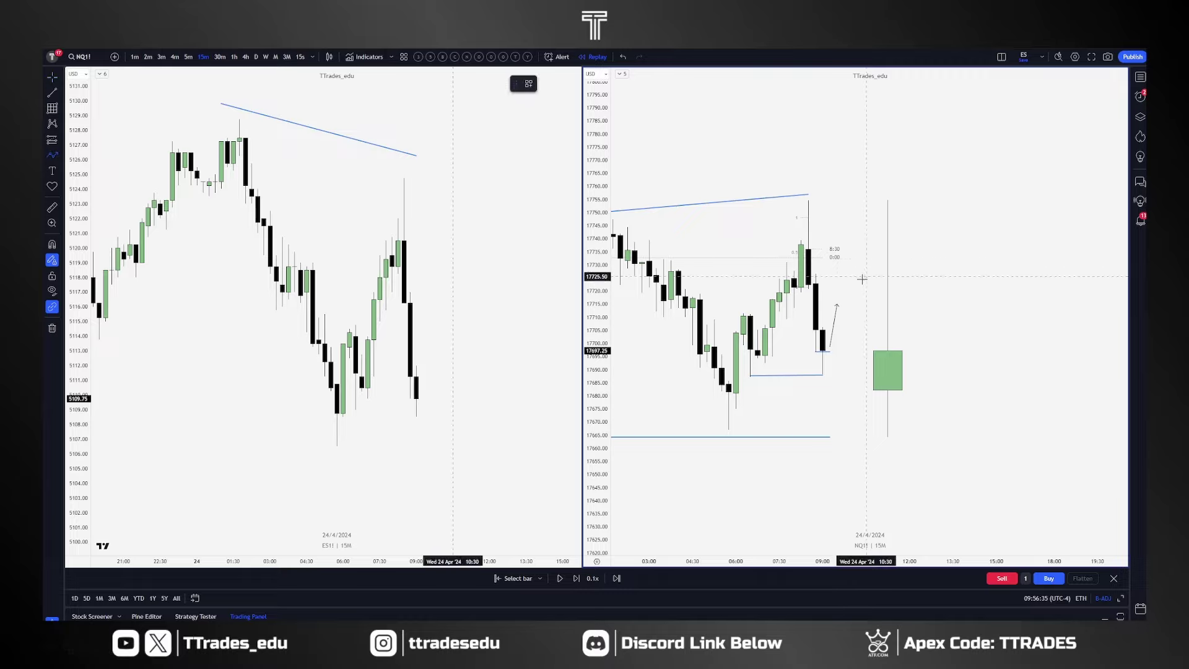
left_click(837, 308)
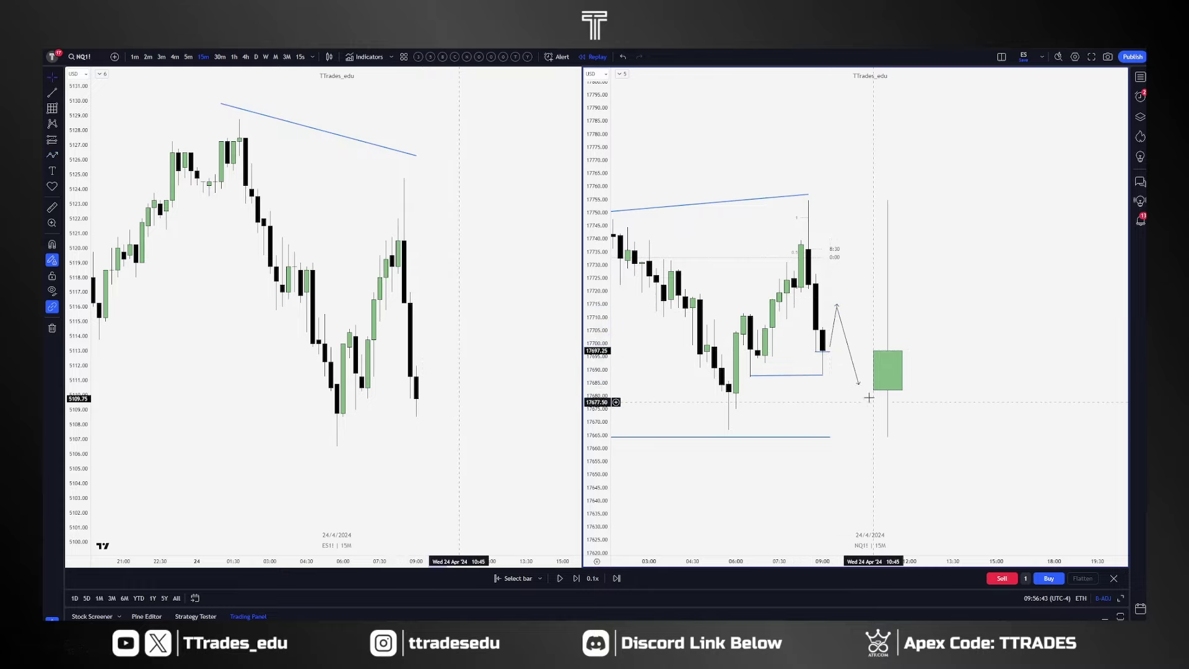
double_click(866, 185)
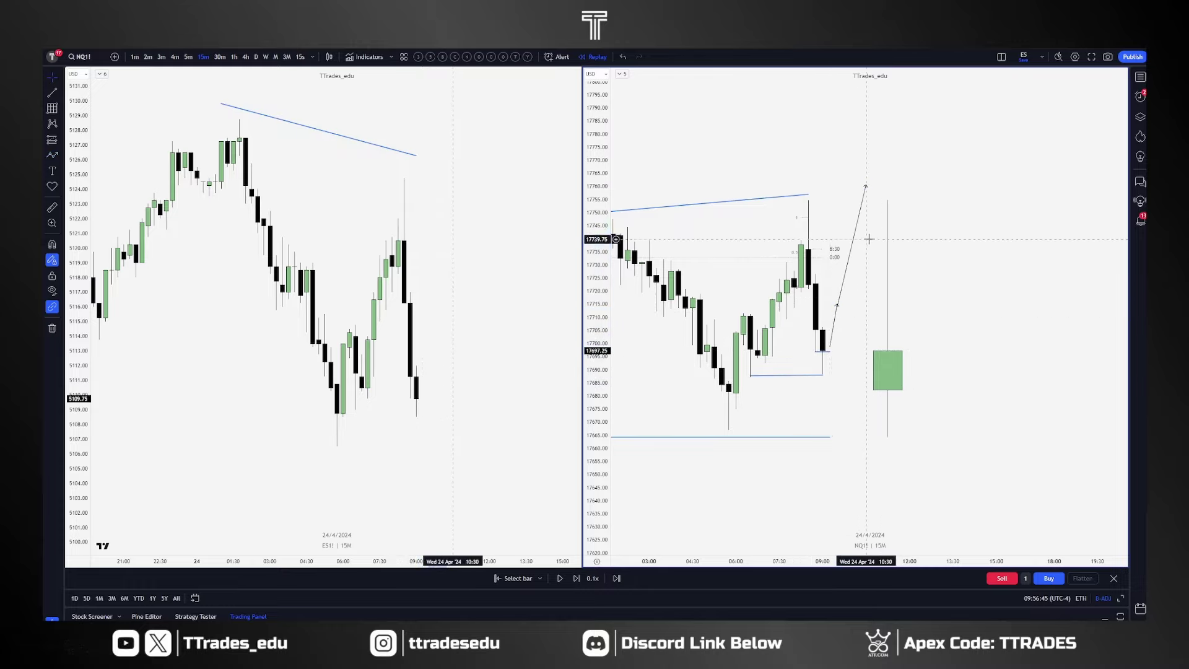
key("Delete")
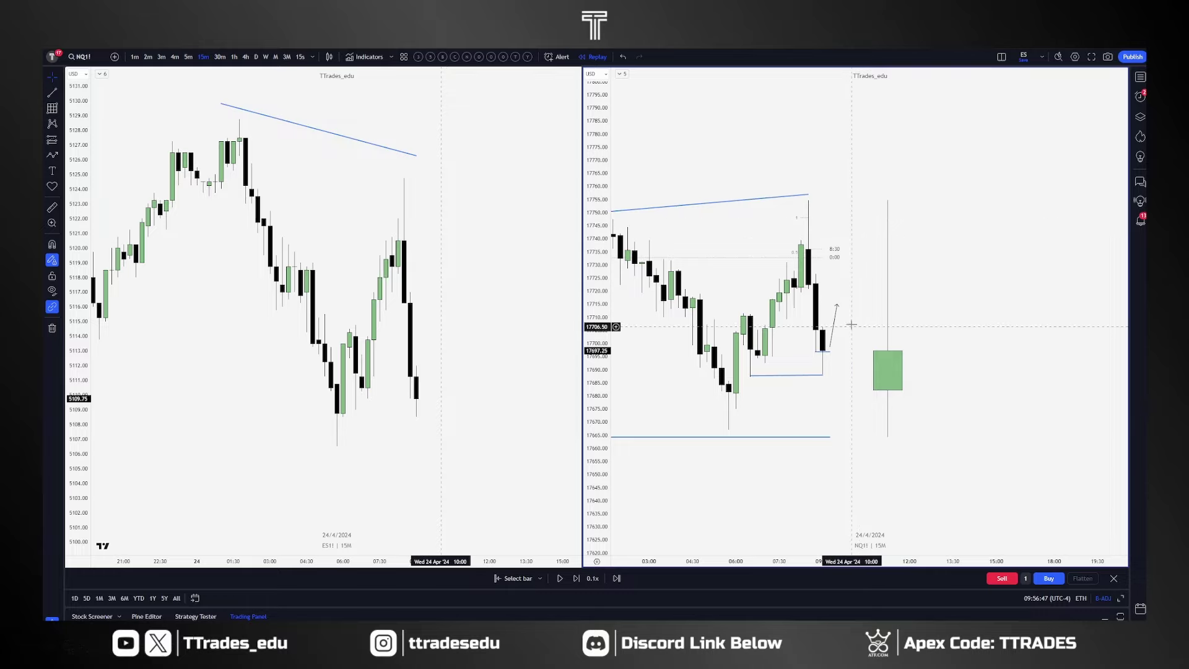
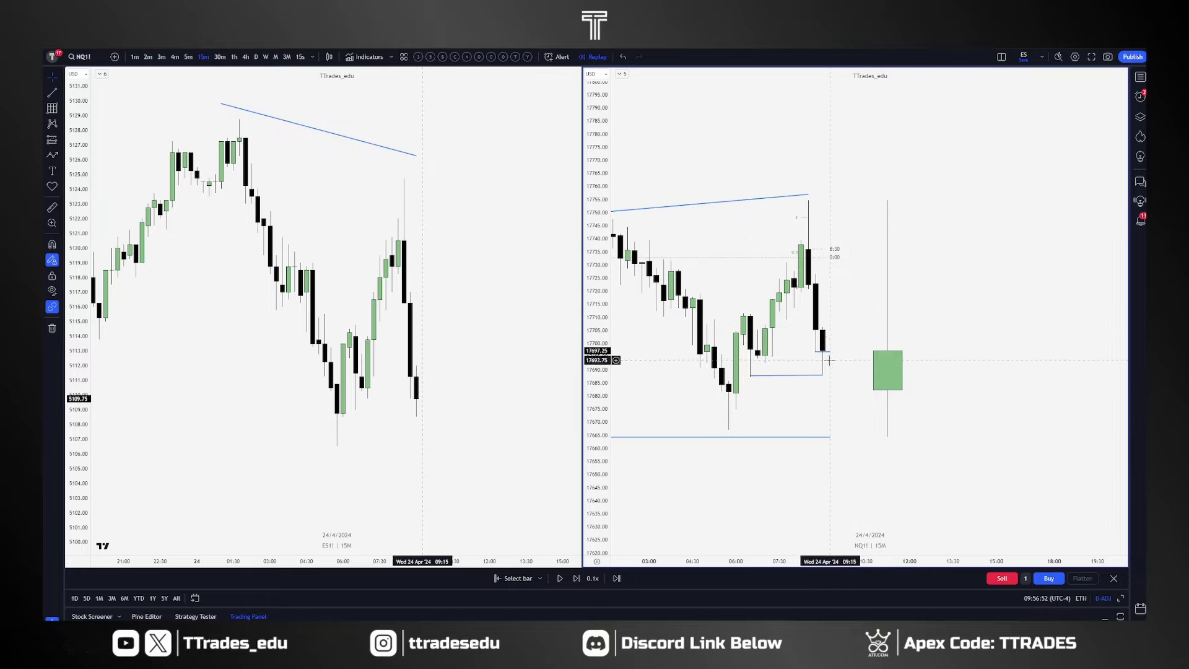
Switch ES and NQ to the 1-minute timeframe and reset the NQ chart view.
left_click(450, 336)
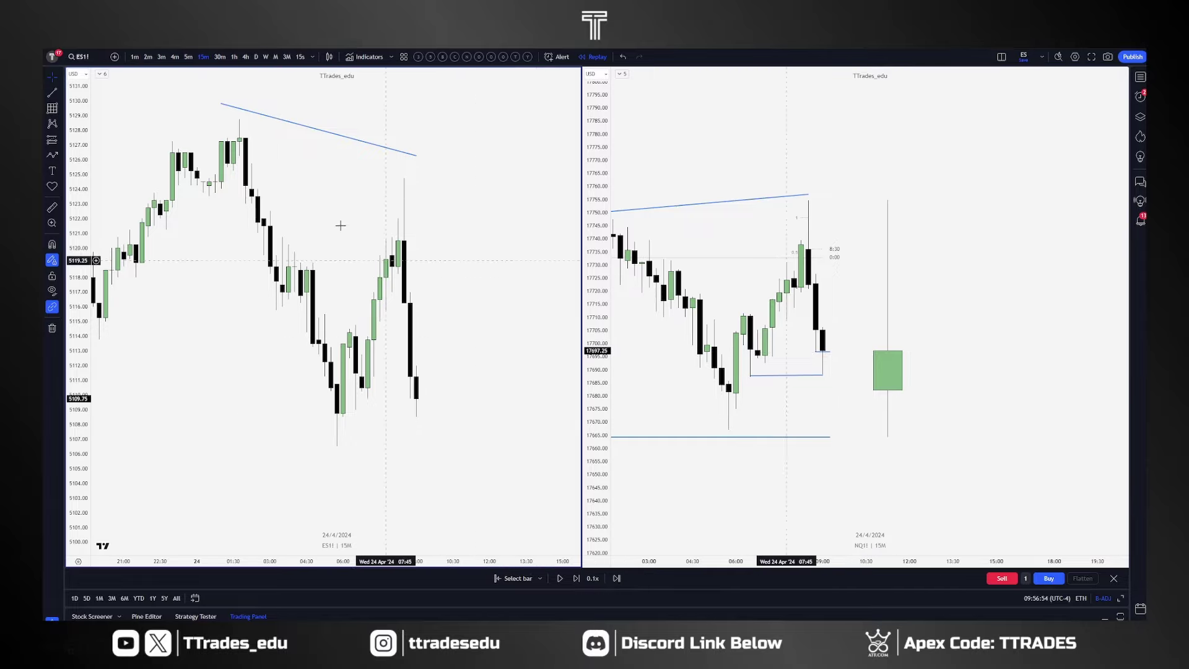
left_click(135, 57)
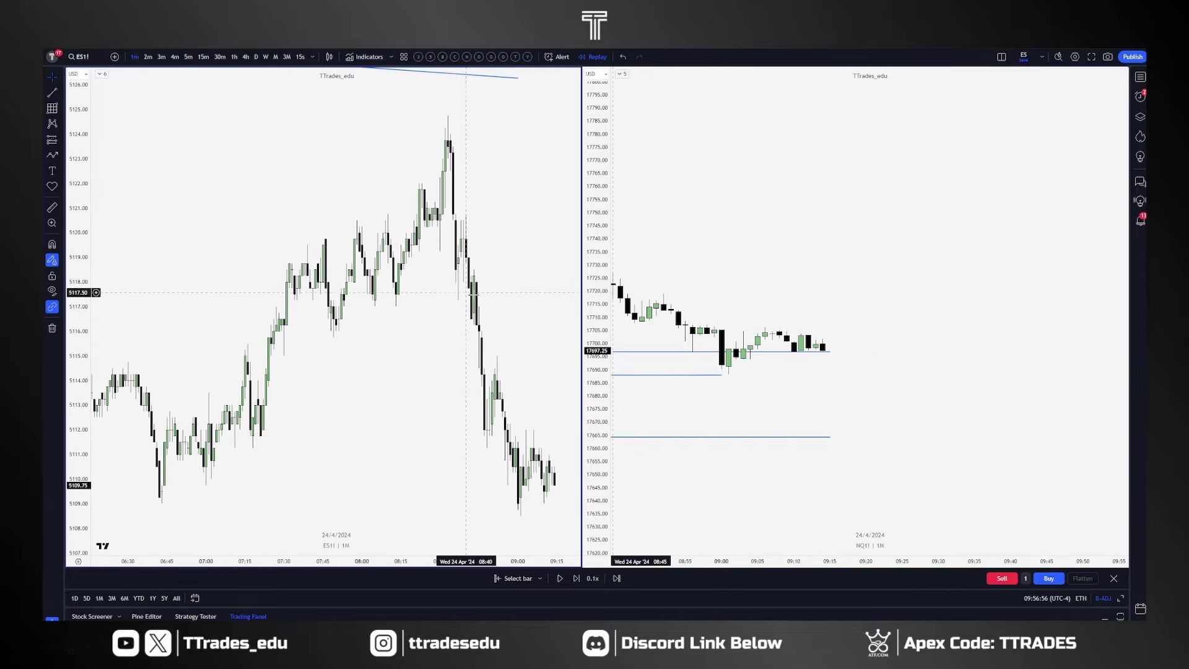
right_click(753, 305)
left_click(776, 311)
scroll(805, 446, "down", 4)
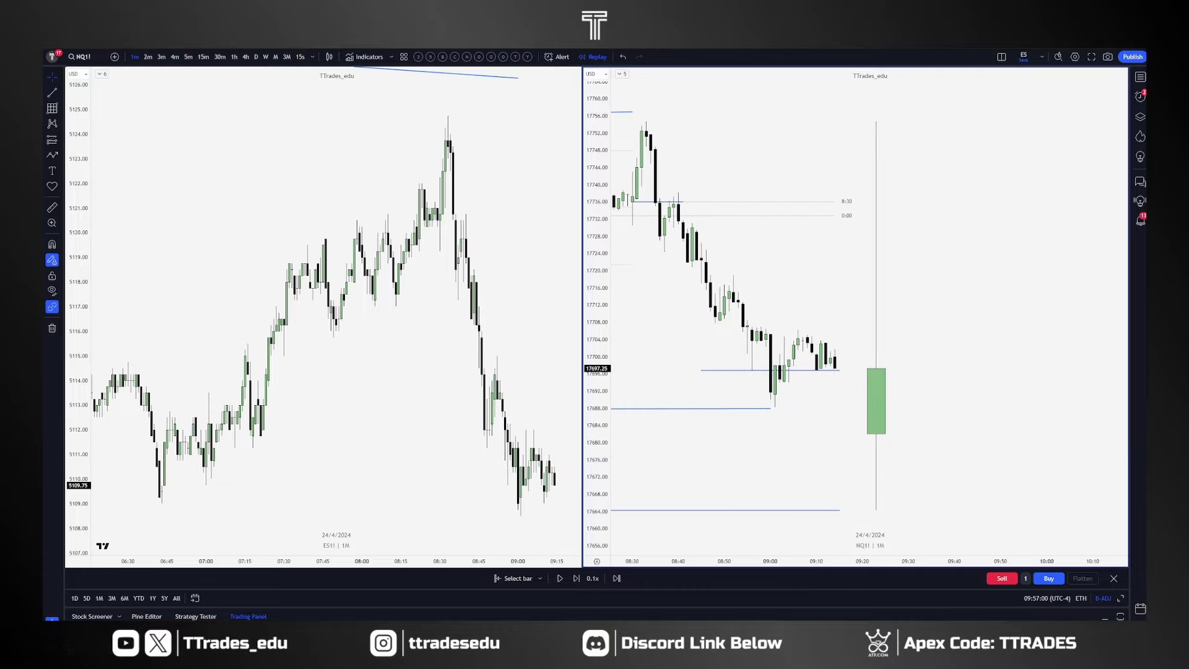
Mark the NQ 09:00 candle's open at 17705.25 with a horizontal line reaching to about 09:13.
left_click(831, 333)
left_click(833, 400)
key("ctrl")
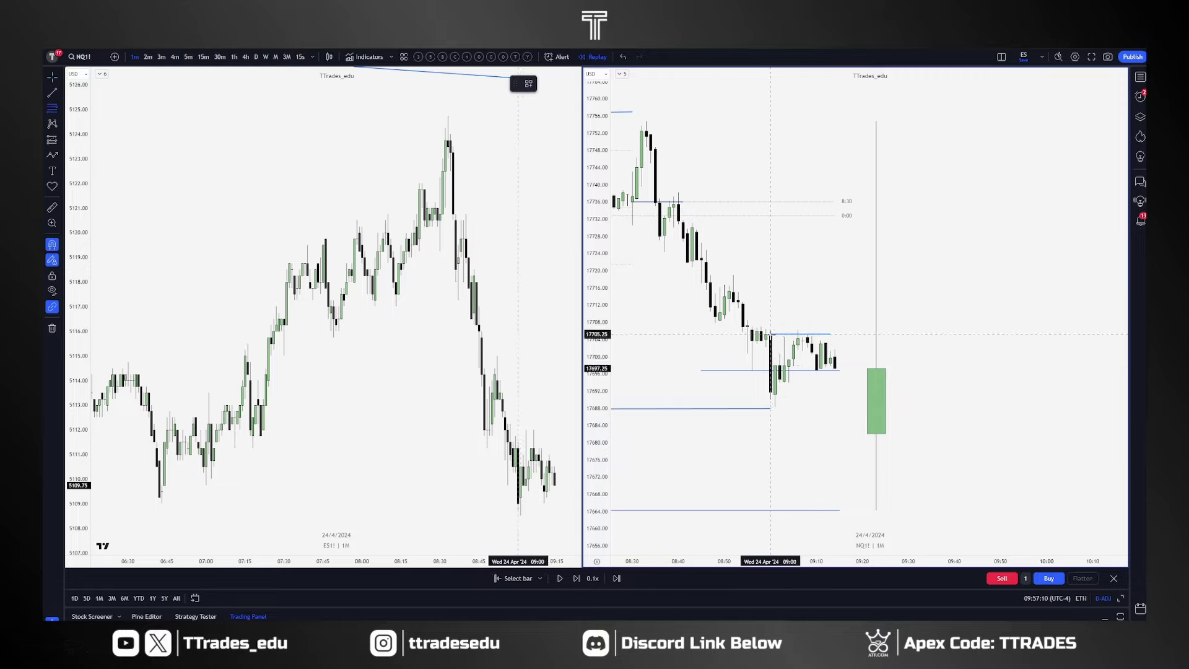
left_click(770, 335)
key("Escape")
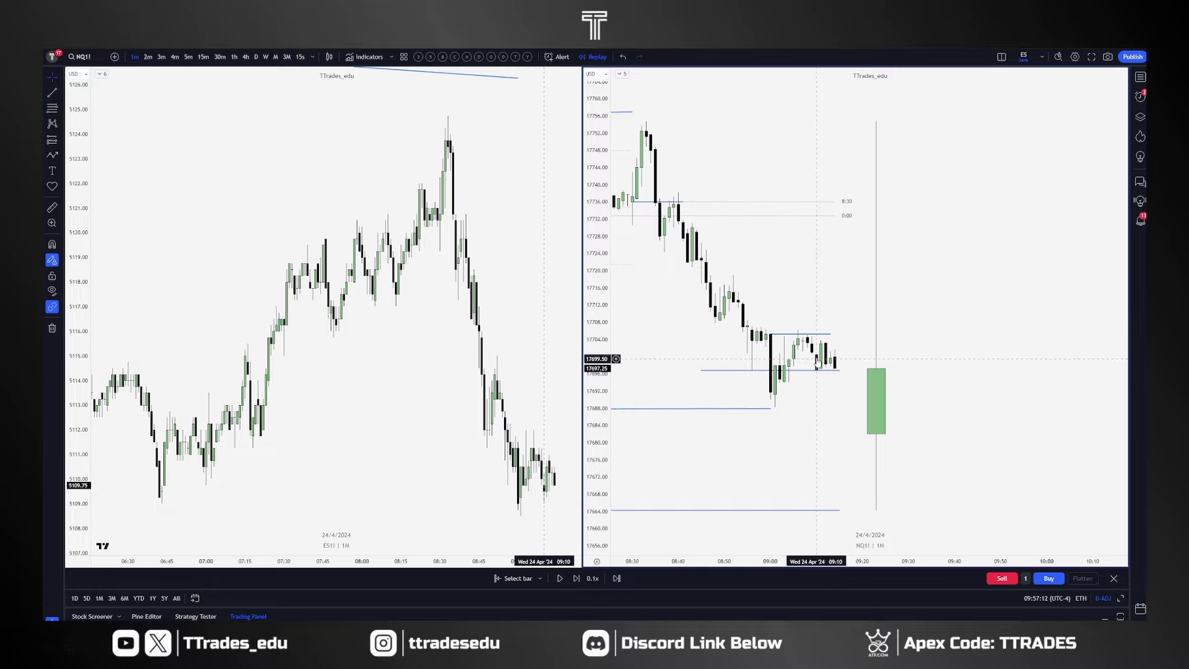
Advance the NQ 1-minute replay bar by bar to the 09:21 candle.
scroll(840, 391, "down", 2)
left_click_drag(544, 372, 485, 362)
left_click(856, 454)
key("shift+Right")
key("shift+Right")
key("shift+Right")
key("shift+Right")
key("shift+Right")
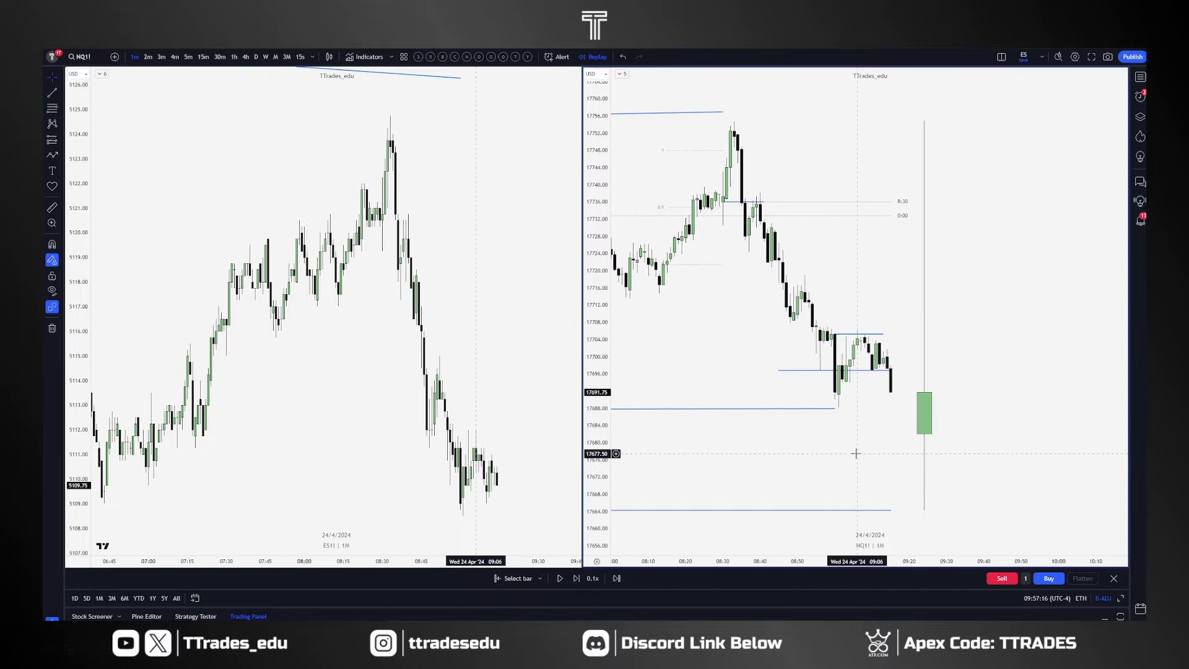
key("shift+Right")
key("shift+Right")
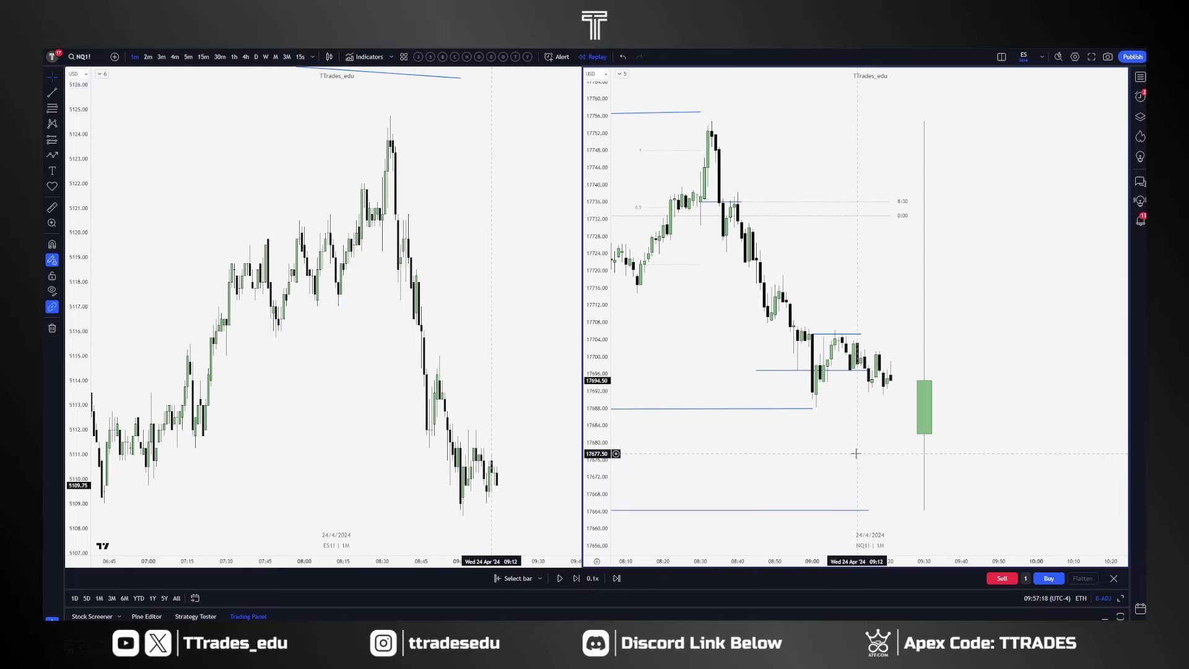
Advance the ES 1-minute replay bar by bar to the 09:18 candle.
left_click(519, 452)
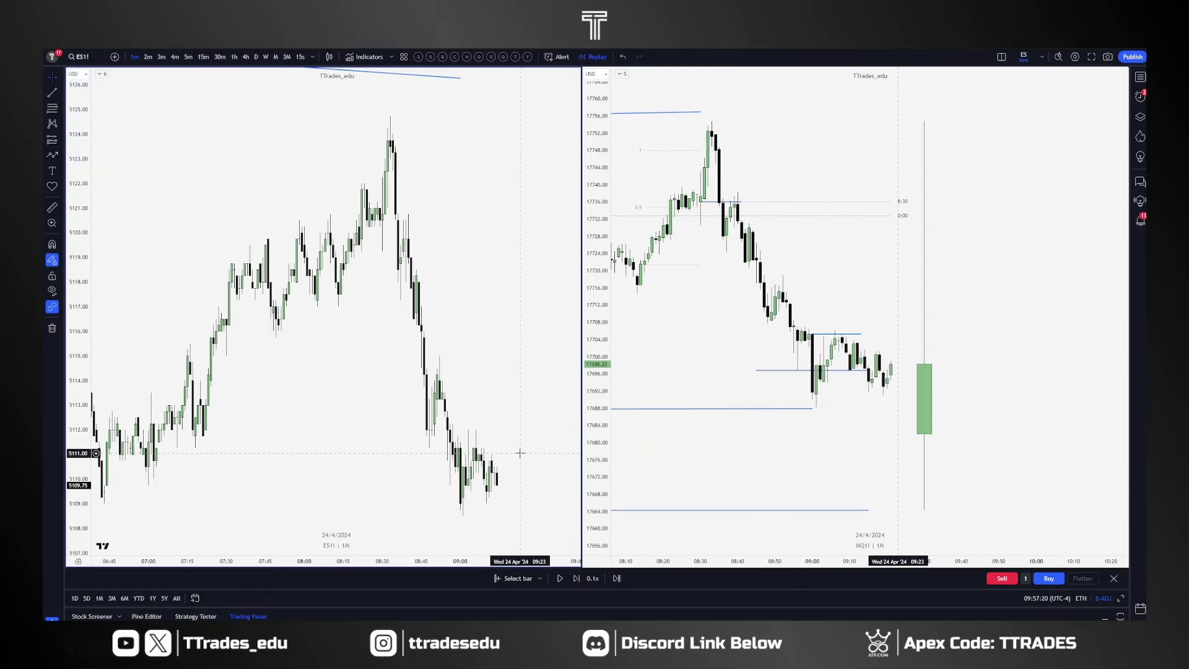
key("shift+Right")
key("shift+Right")
key("shift+Right")
key("shift+Right")
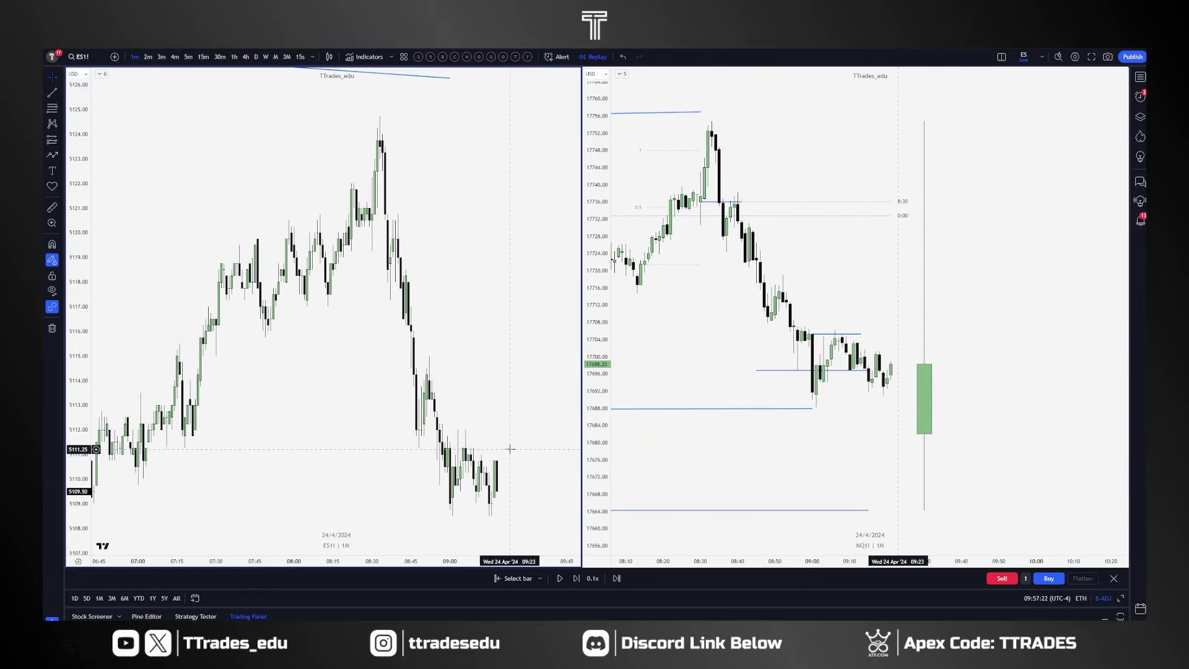
Enlarge the latest ES candles and advance the ES replay to 09:21, in line with NQ.
scroll(483, 479, "up", 6)
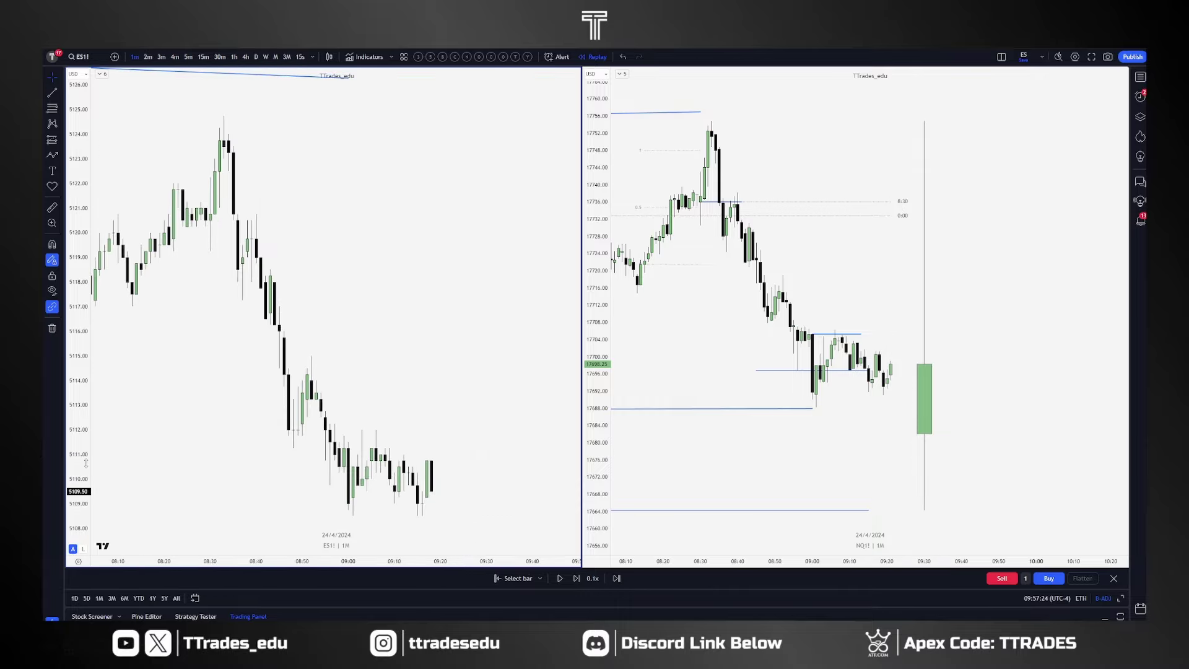
left_click_drag(86, 463, 86, 477)
left_click_drag(184, 453, 231, 327)
scroll(408, 401, "up", 2)
left_click_drag(443, 408, 428, 433)
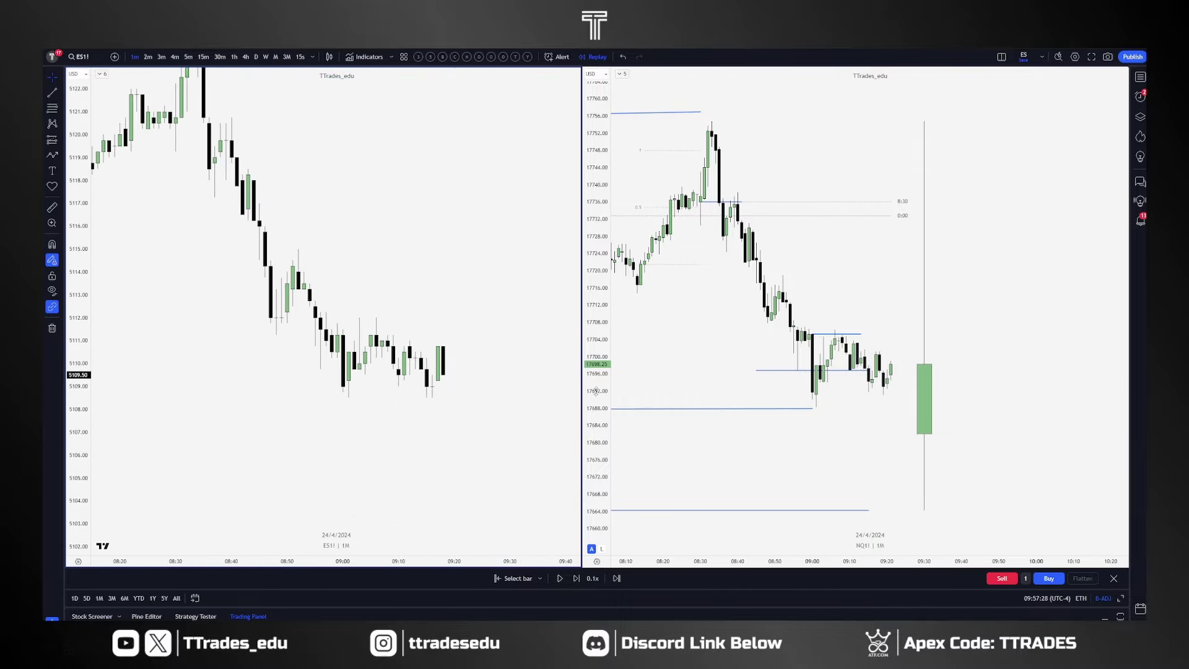
key("shift+Right")
key("shift+Right")
key("shift+Right")
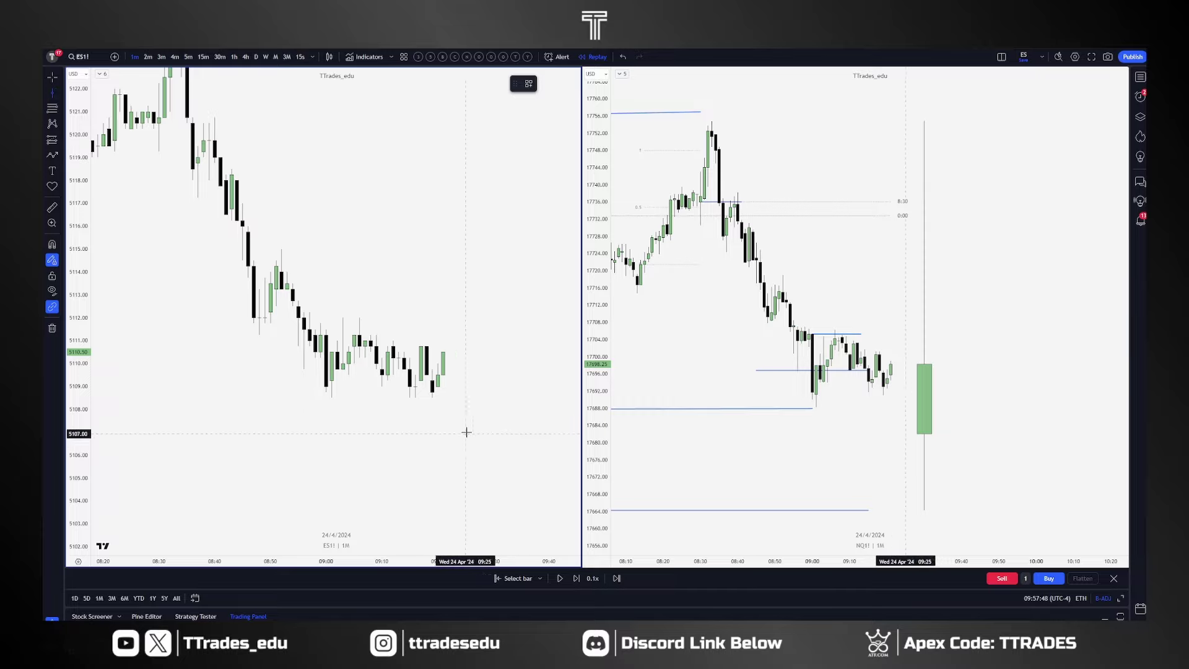
Mark 09:20 with a vertical line on both the ES and NQ 1-minute charts.
left_click(438, 311)
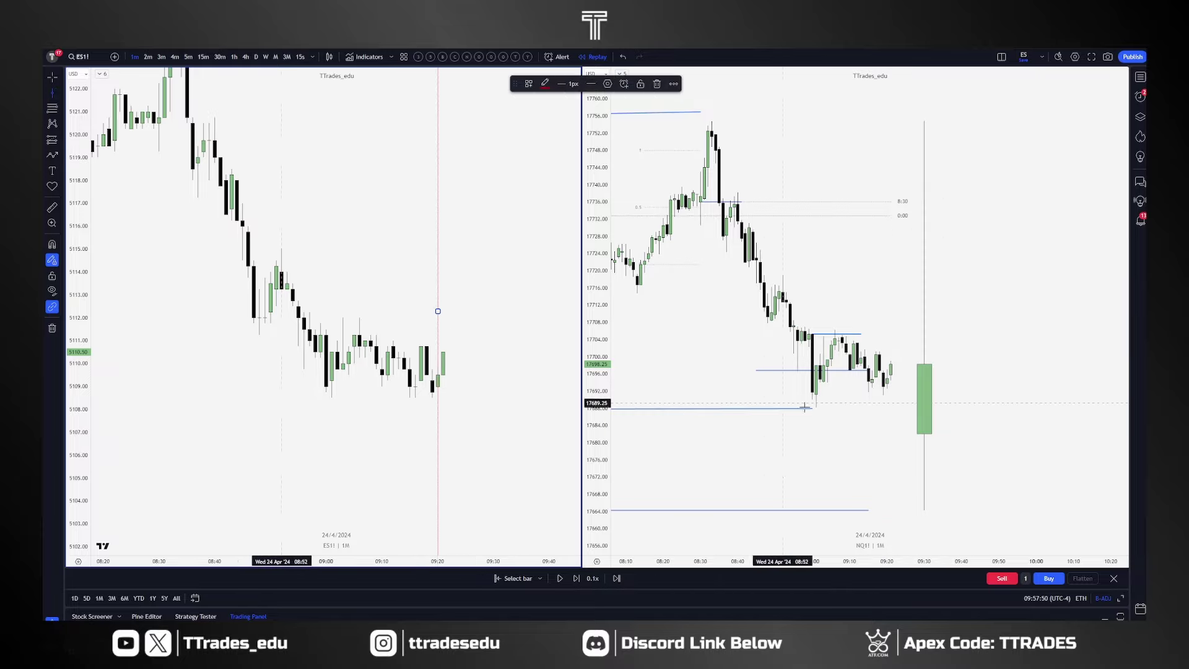
left_click(887, 417)
left_click(826, 448)
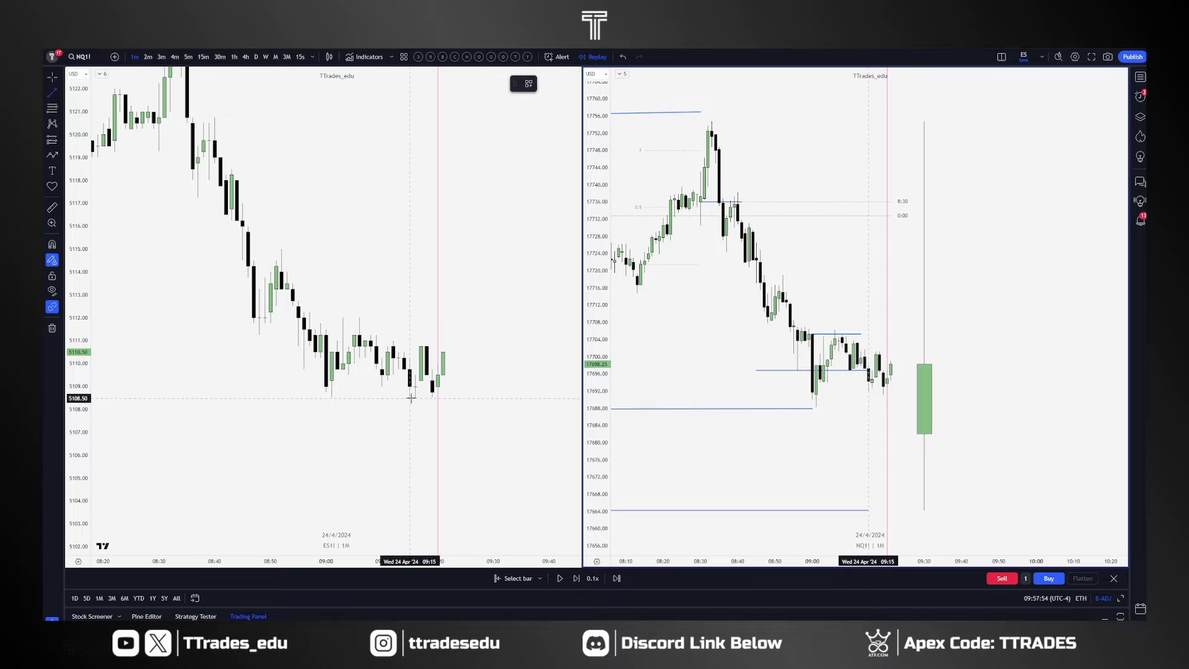
Draw trend lines under the 09:15 to 09:20 lows, starting at 5108.50 on ES and 17691.50 on NQ.
left_click_drag(410, 398, 432, 397)
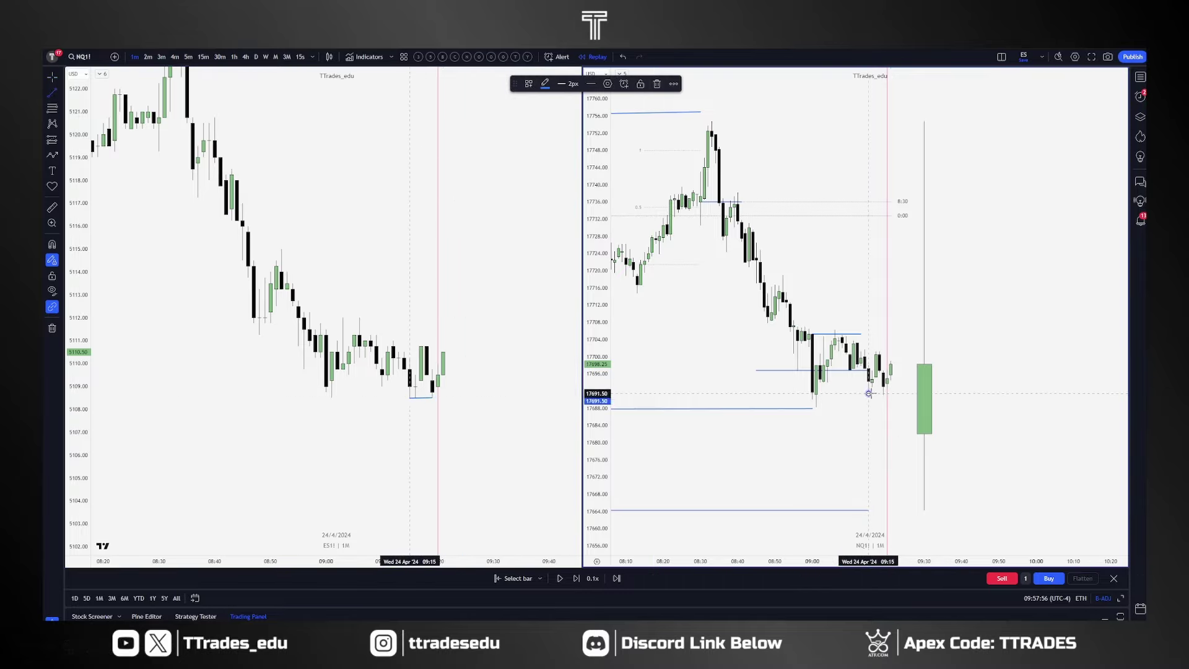
left_click_drag(869, 394, 887, 398)
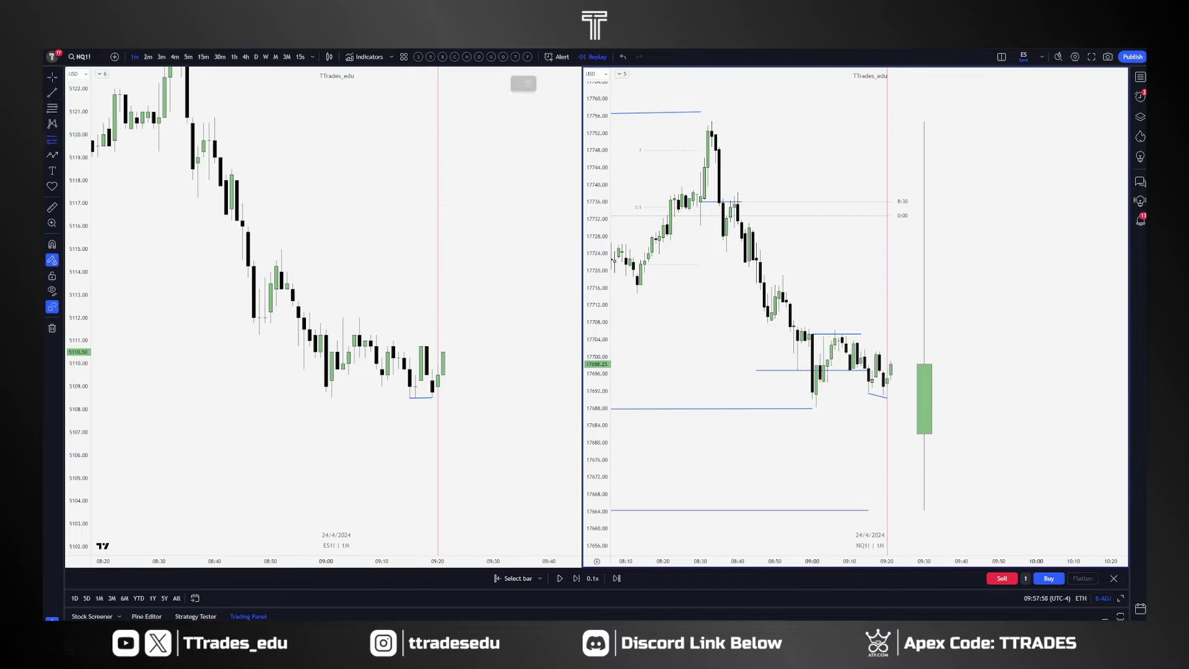
Place a long NQ position from 17697.50 with the stop at 17691.00 and target at 17731.25, and delete it after following the replay.
left_click(891, 368)
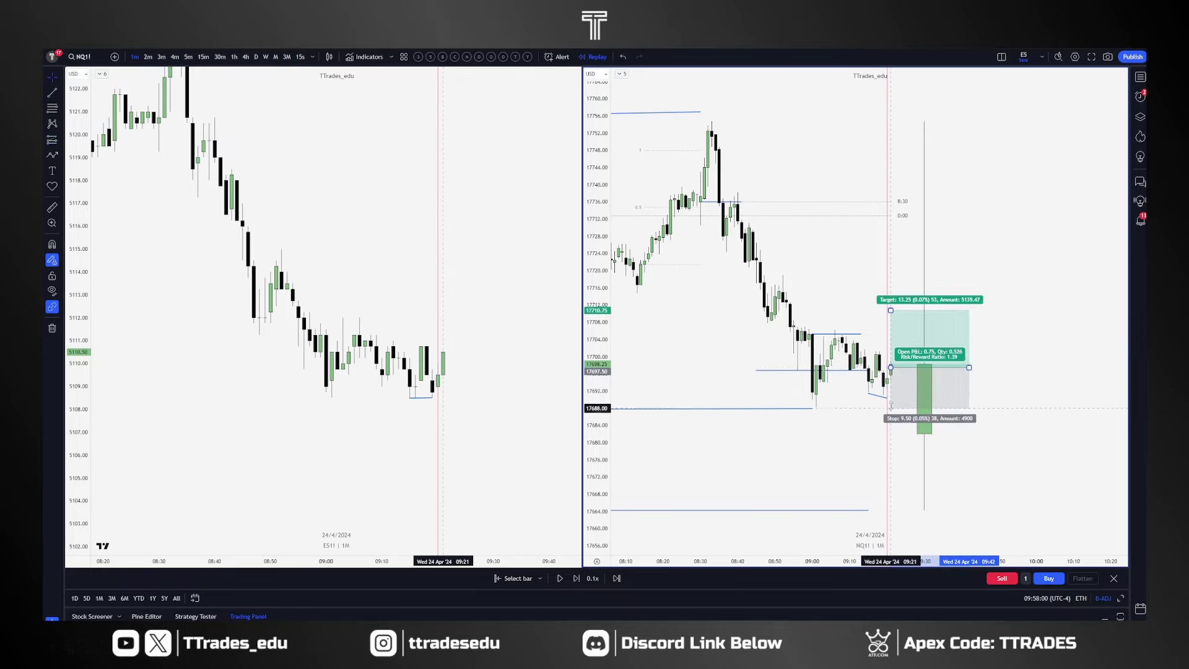
left_click_drag(890, 407, 890, 396)
mouse_move(891, 311)
left_mouse_down()
mouse_move(894, 328)
mouse_move(890, 222)
left_mouse_up()
left_click_drag(1062, 298, 1033, 296)
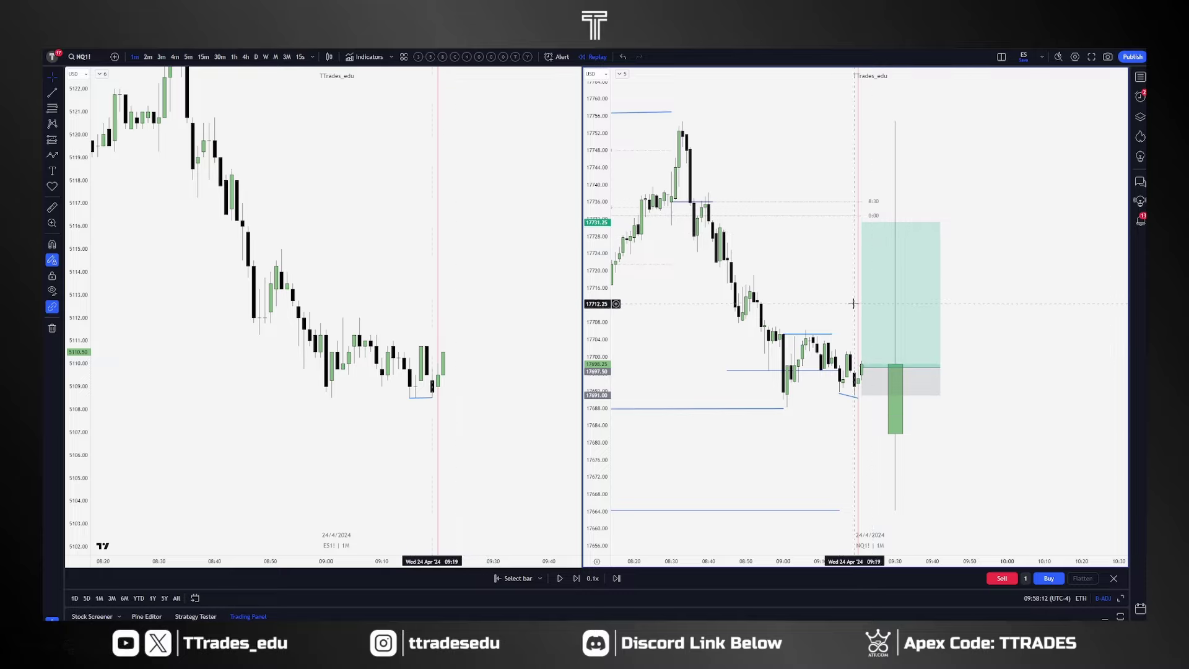
key("Delete")
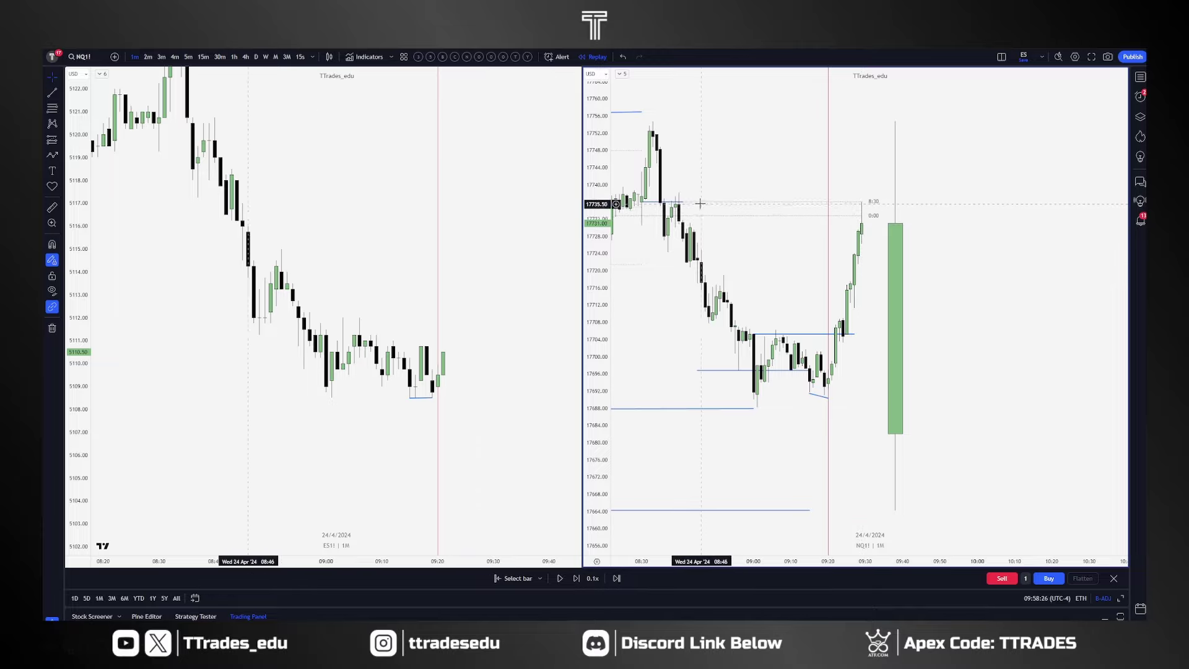
Extend the NQ horizontal line at the 8:30 level, about 17736, to the 09:29 candle.
left_click_drag(683, 202, 839, 203)
left_click(861, 202)
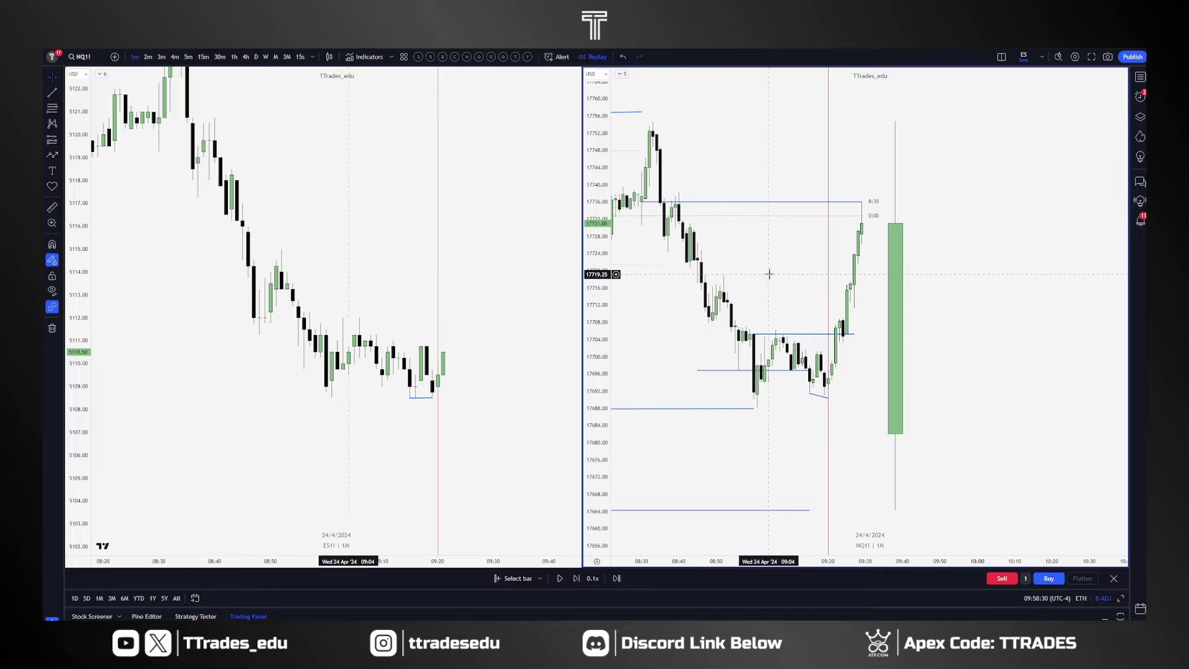
scroll(769, 274, "down", 2)
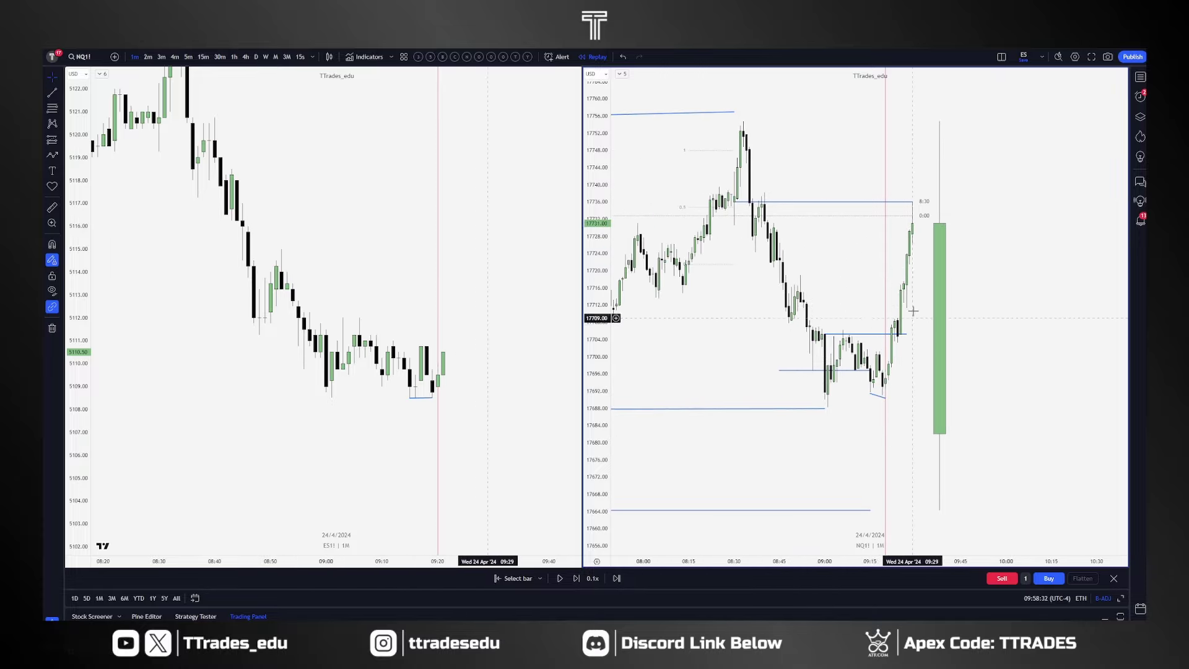
Switch to the 15-minute timeframe and draw a rectangle on NQ from 08:30 to 10:00, between about 17720 and 17706.
left_click(203, 56)
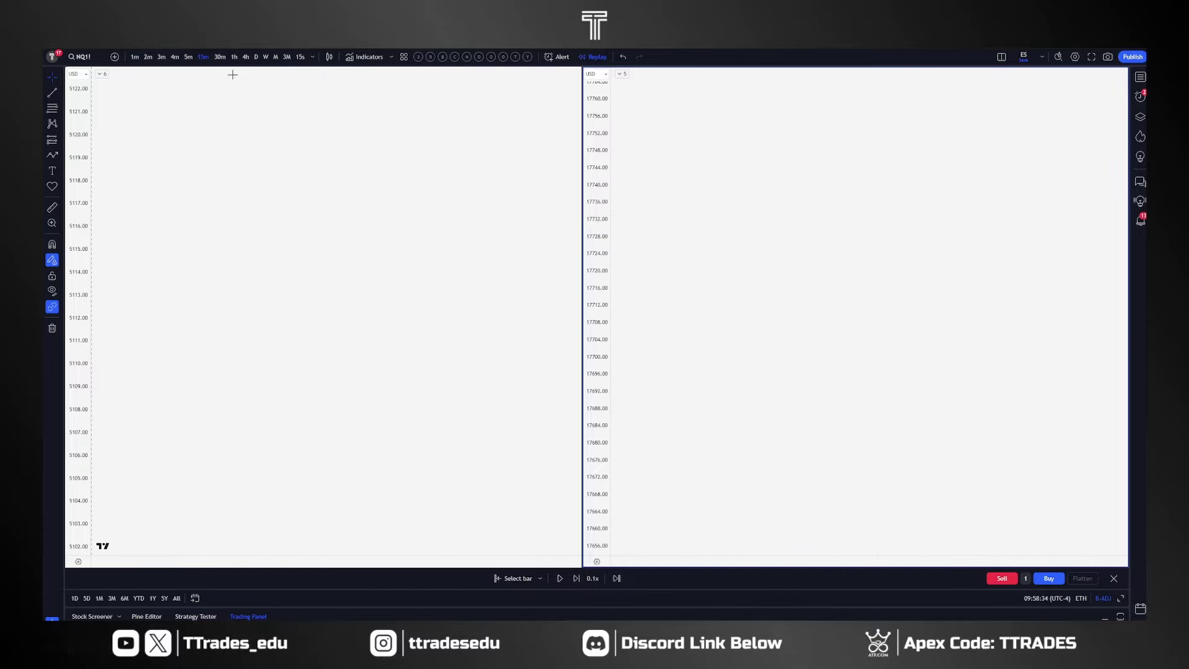
scroll(871, 288, "up", 3)
left_click_drag(814, 304, 912, 309)
scroll(830, 300, "up", 5)
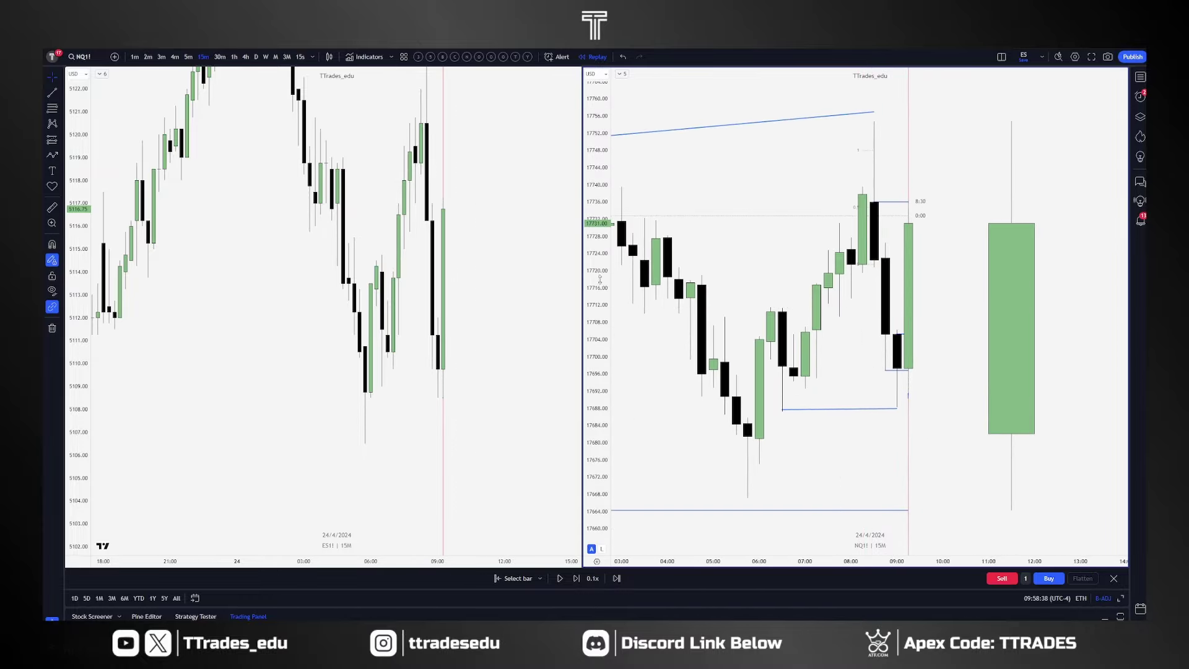
left_click_drag(599, 282, 600, 380)
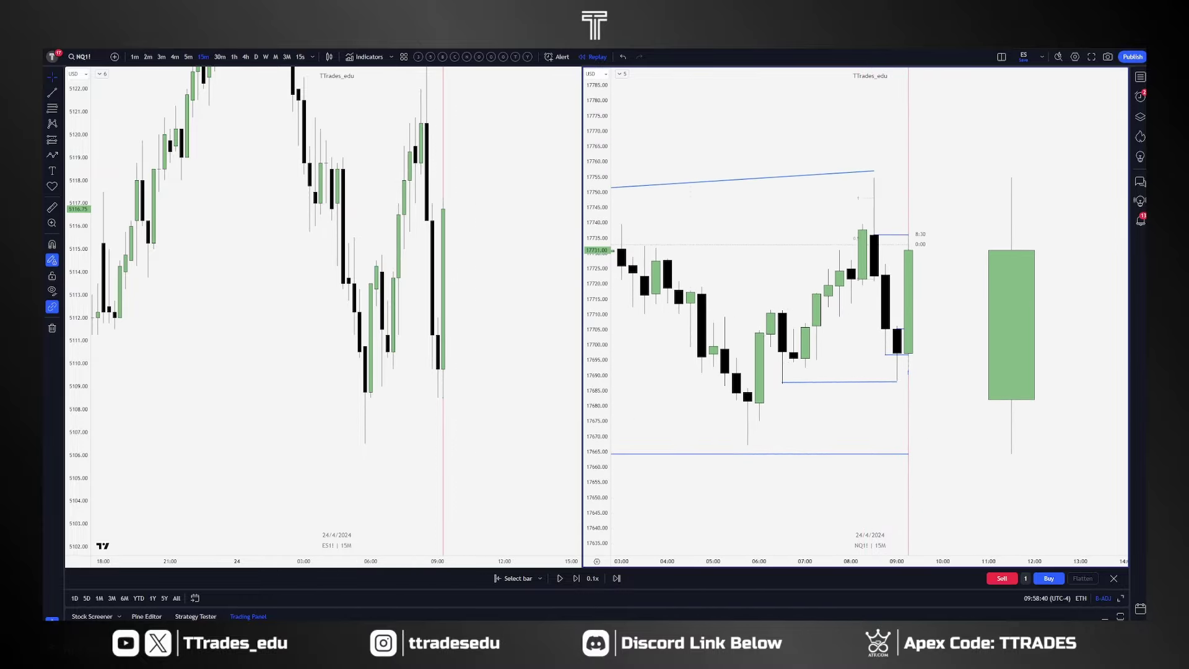
key("alt+shift+r")
mouse_move(874, 286)
left_mouse_down()
mouse_move(905, 334)
mouse_move(905, 316)
mouse_move(943, 325)
left_mouse_up()
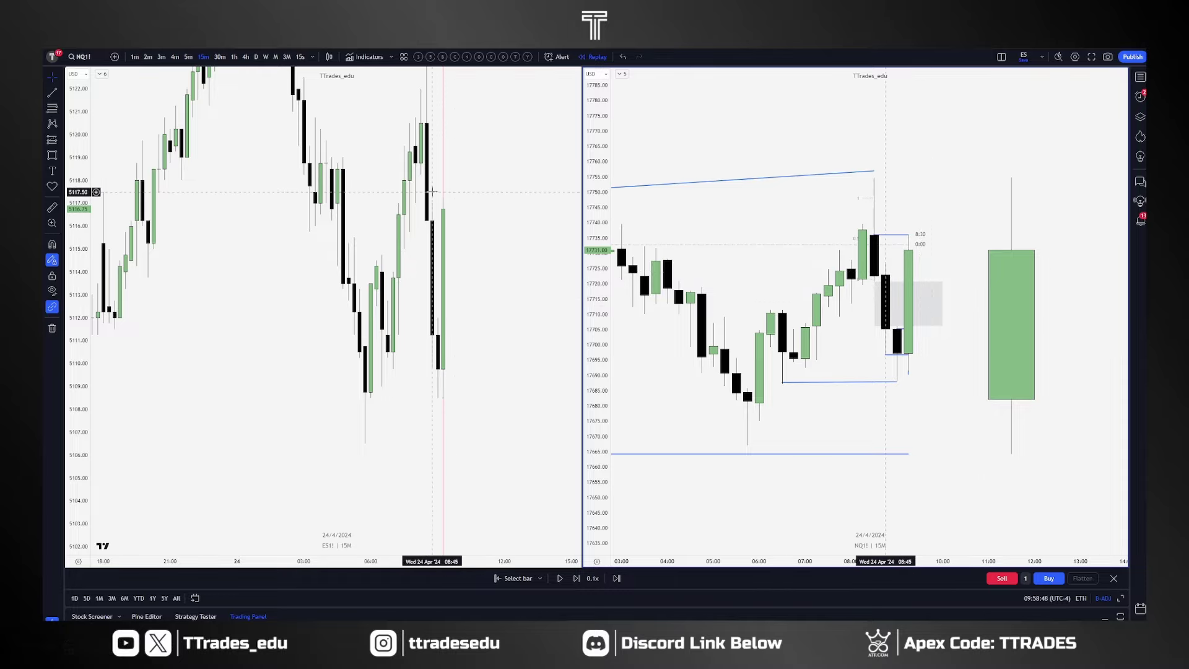
Draw an arrowed path on NQ from about 17730 at 09:15 down into the grey rectangle and up to about 17753.
left_click(443, 184)
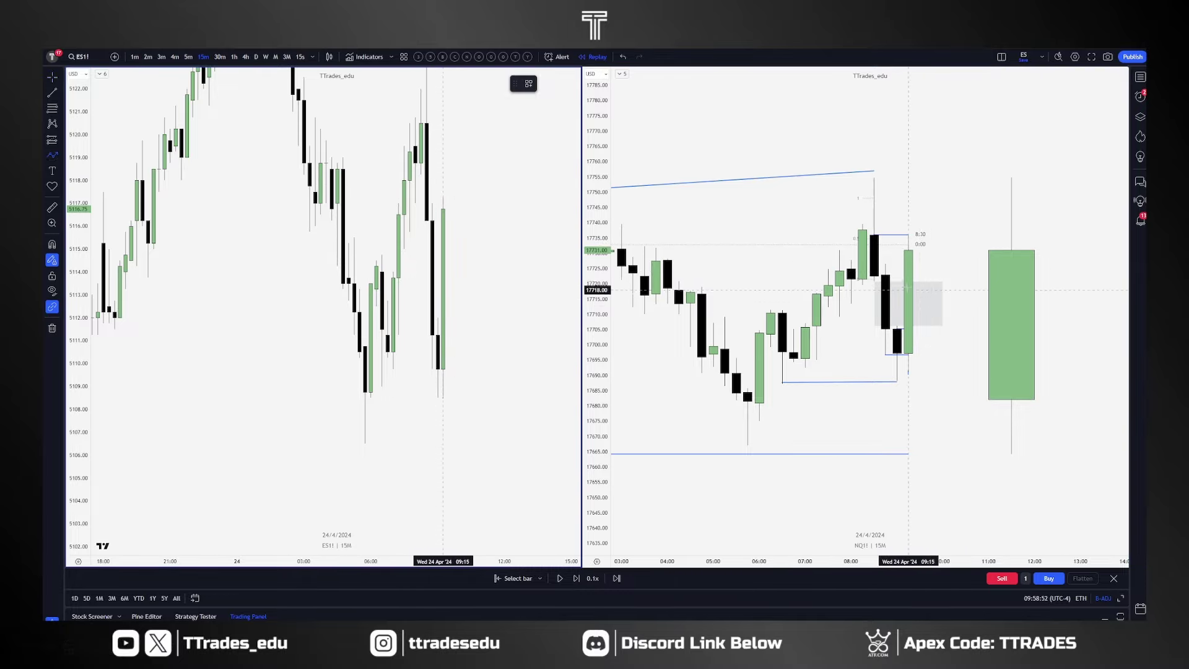
left_click(909, 254)
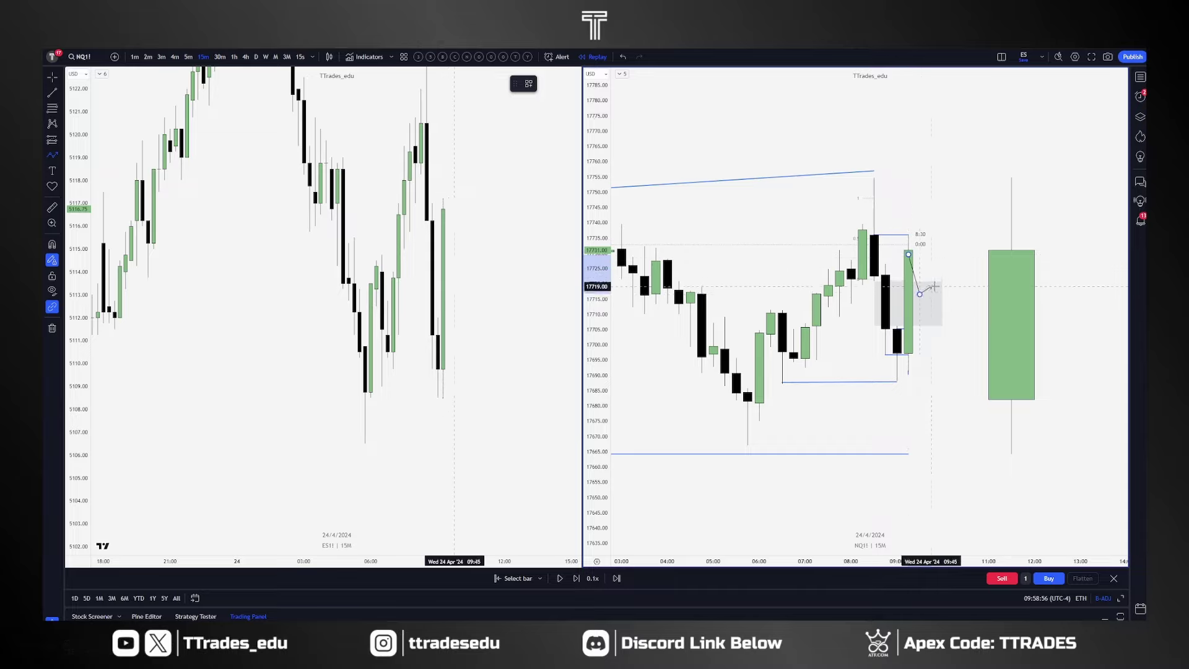
double_click(943, 184)
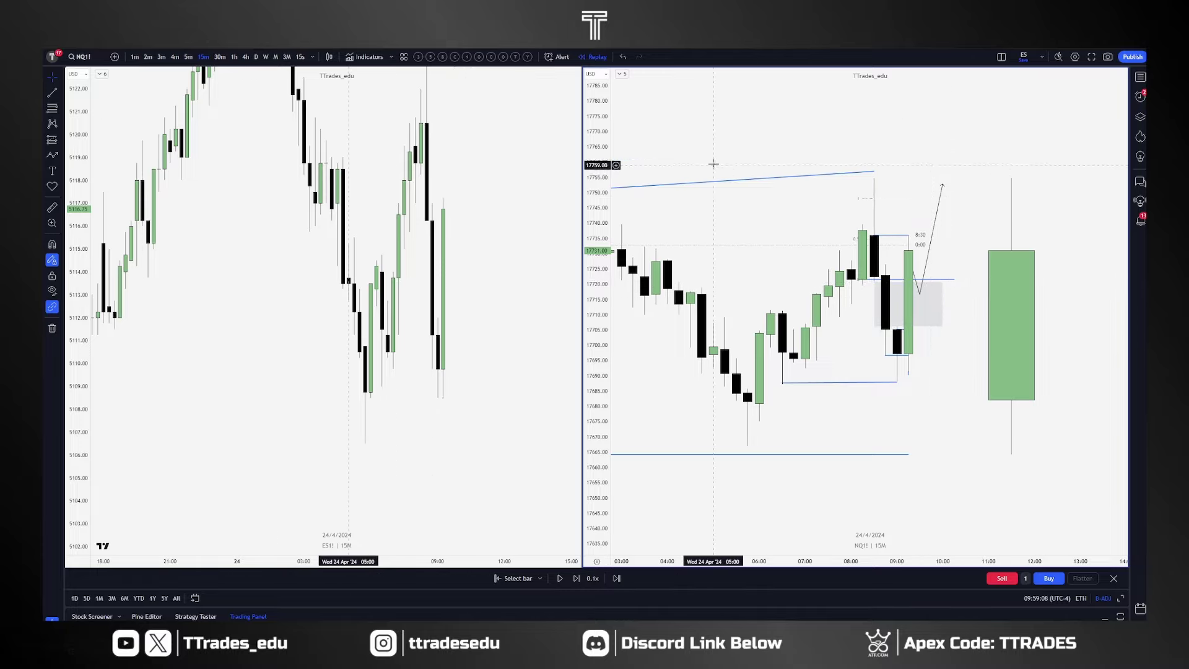
Switch to the 15-second timeframe and advance the NQ replay bar by bar to the 09:32:30 candle.
type("15s")
key("Return")
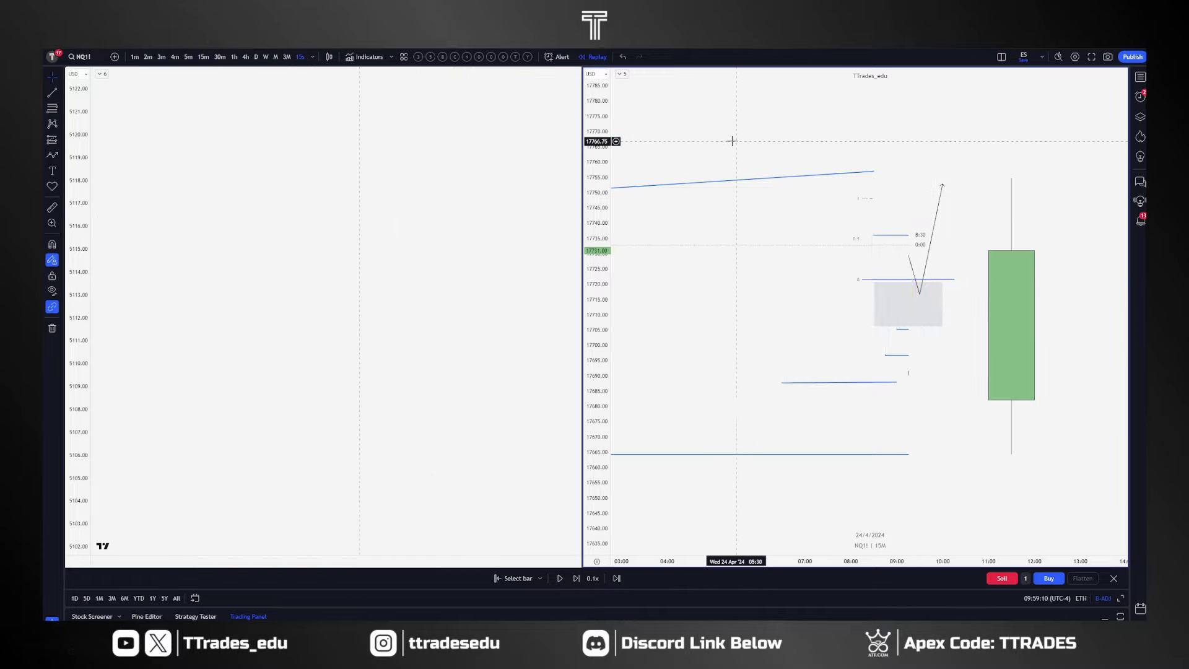
scroll(737, 416, "down", 5)
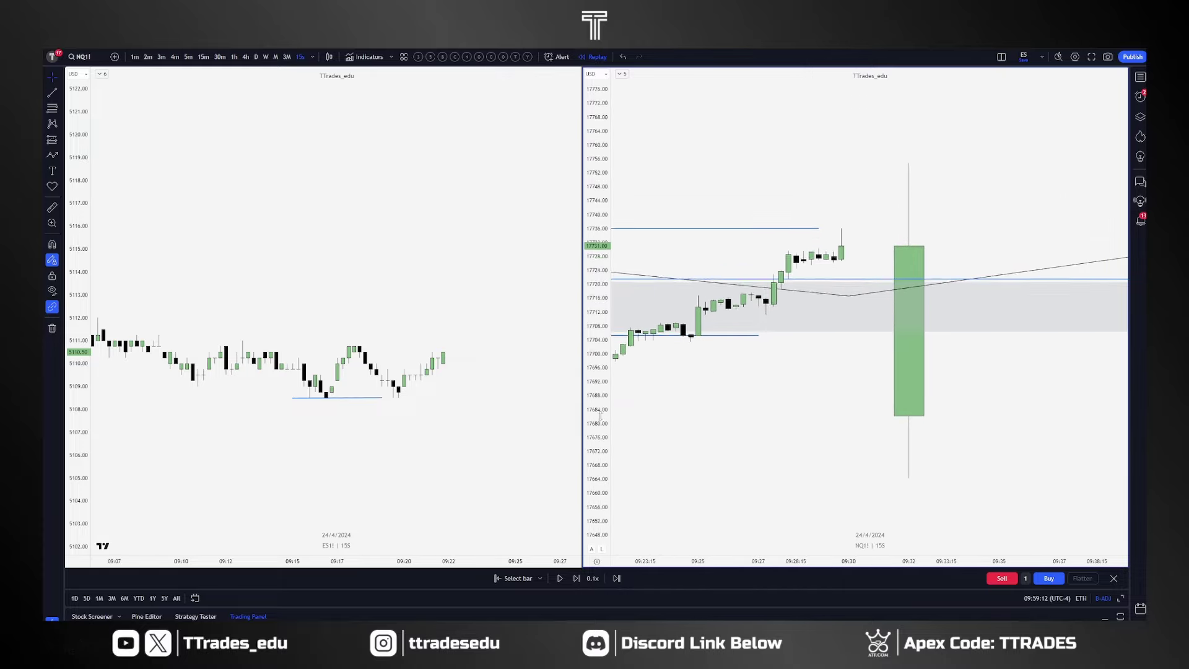
key("shift+Right")
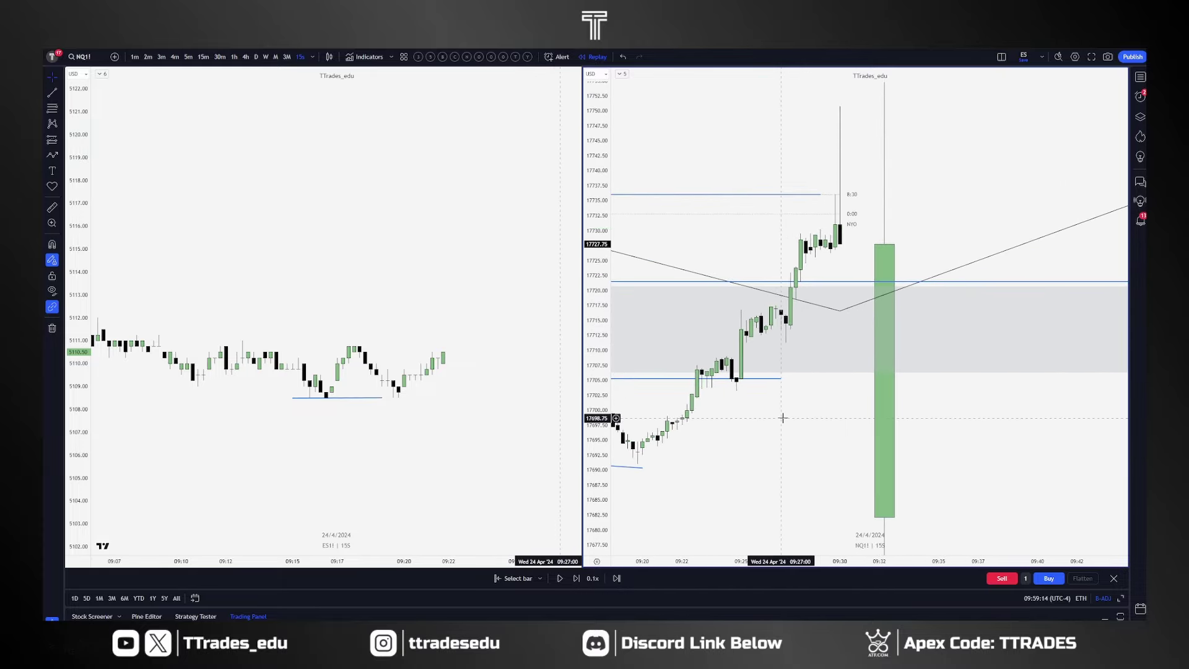
key("shift+Right")
key("shift+Right")
key("shift+Right")
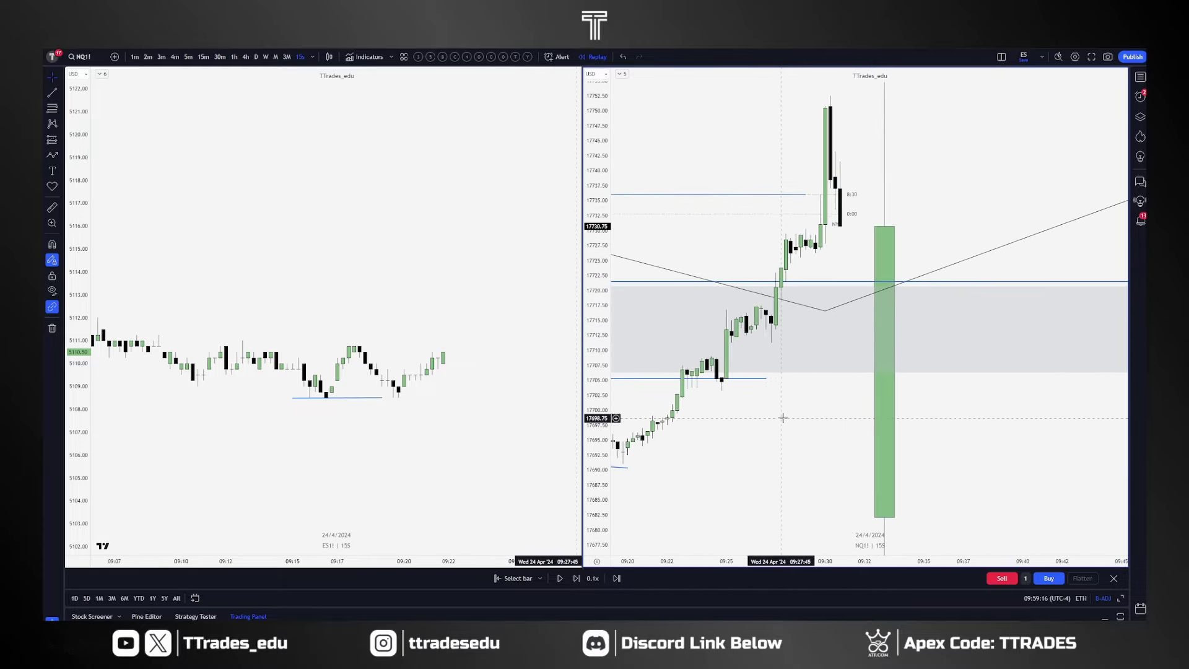
key("shift+Right")
key("shift+Right")
key("shift+Right")
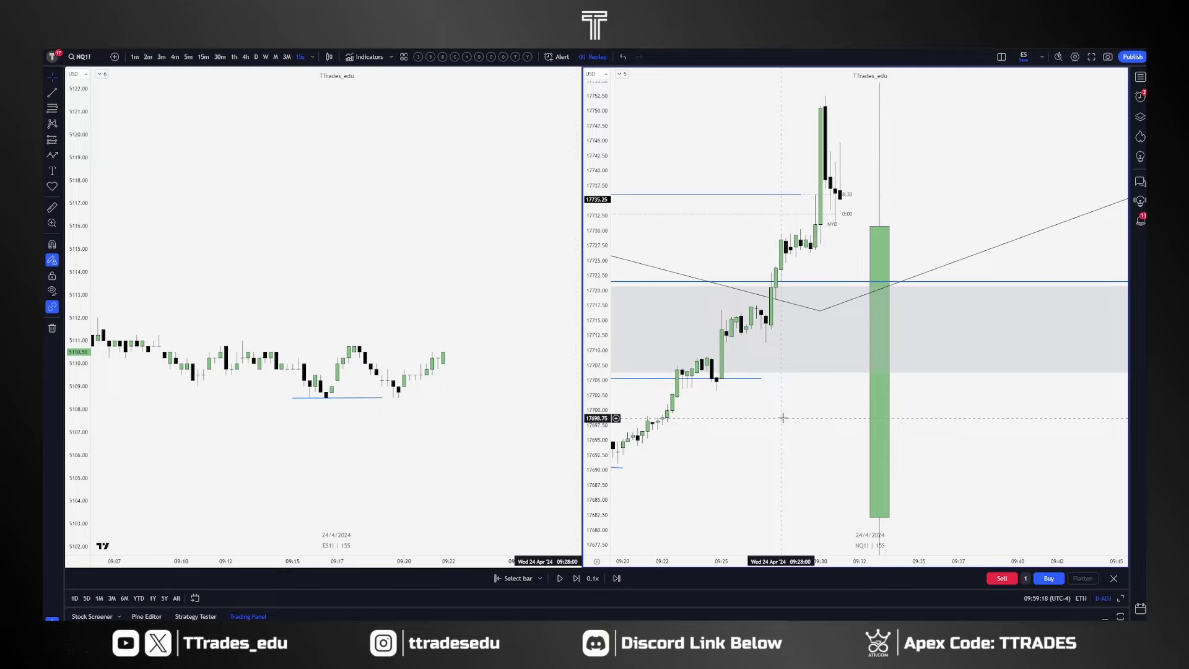
key("shift+Right")
key("shift+Right")
key("shift+Right")
key("shift+Right")
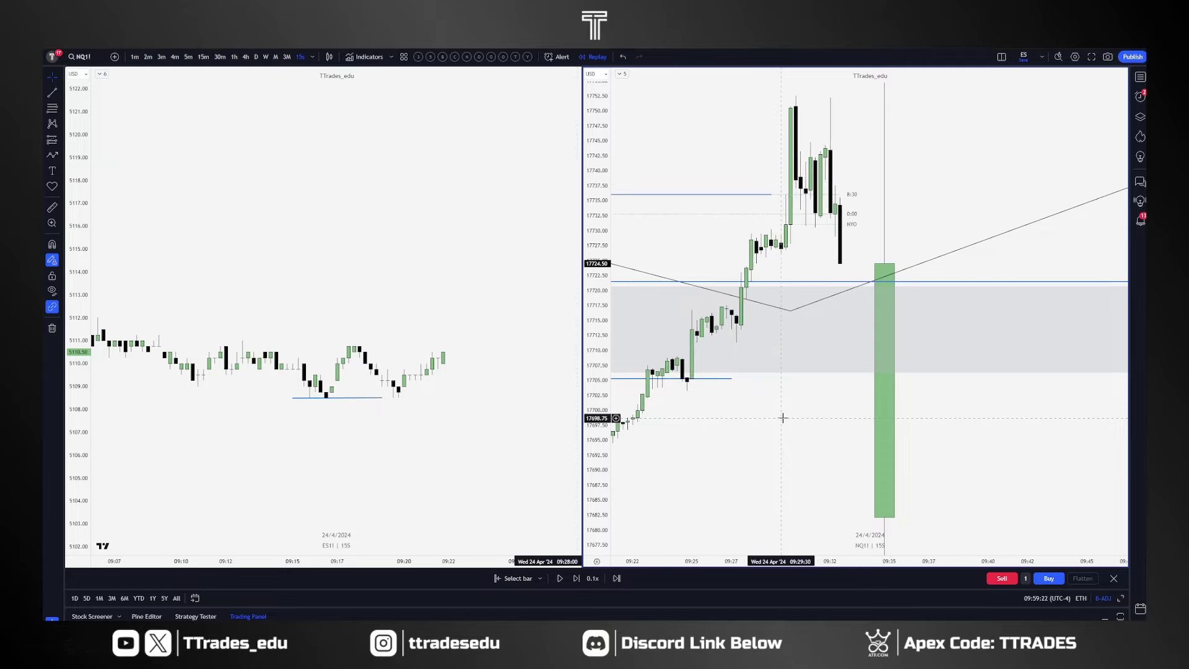
Place a short NQ position at 09:32:15 from 17735.50, with the stop at 17743.75 and the target at 17721.75.
left_click_drag(972, 188, 966, 316)
scroll(867, 332, "up", 1)
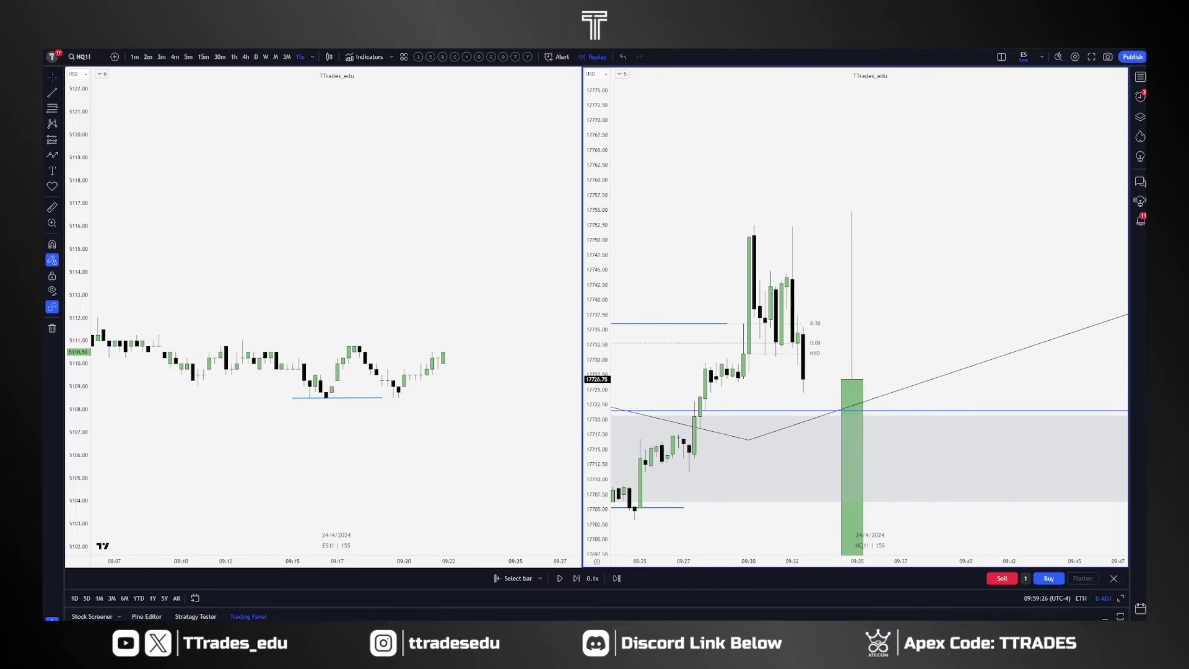
left_click(798, 326)
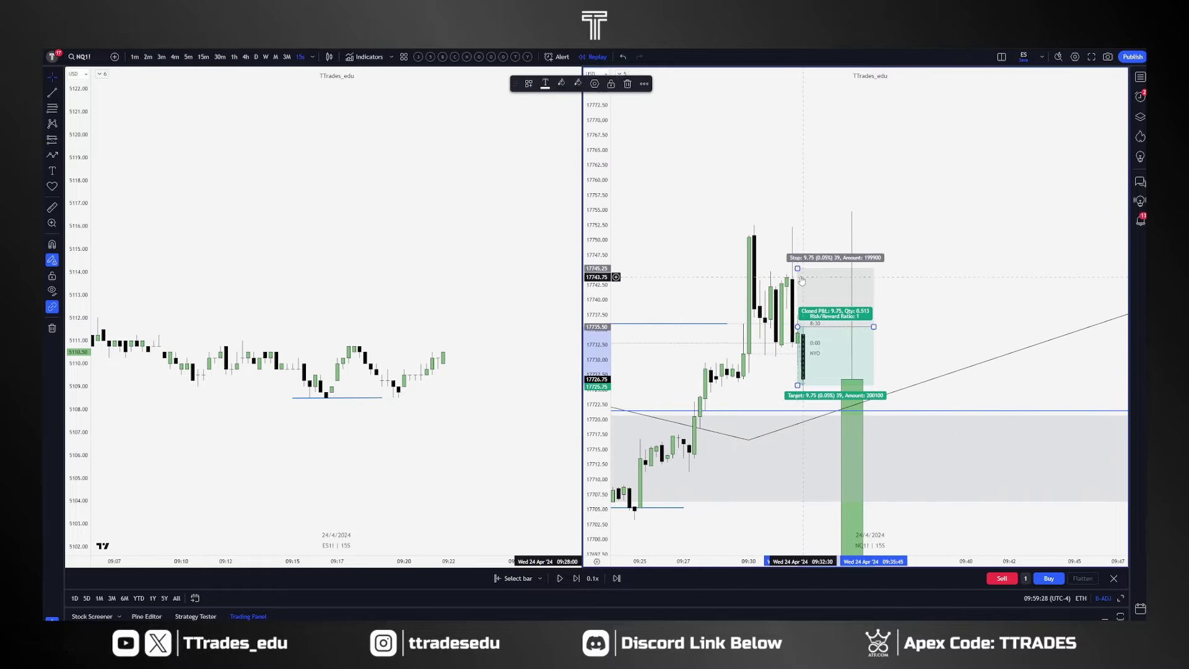
left_click_drag(798, 269, 798, 278)
left_click_drag(944, 349, 962, 317)
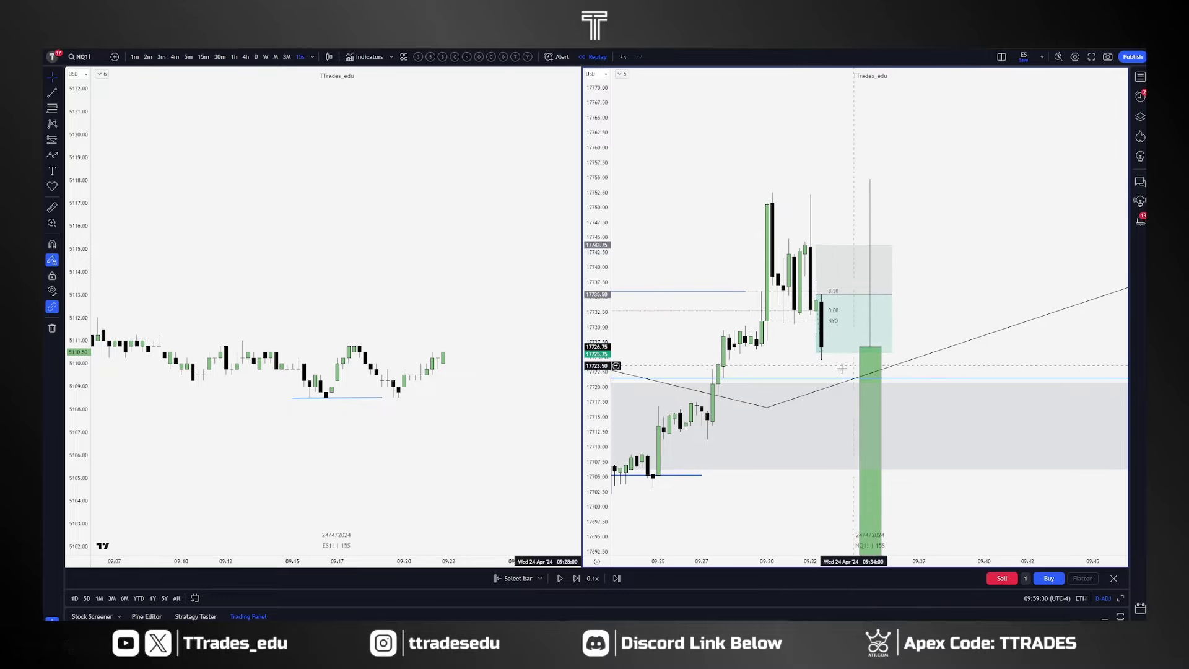
left_click_drag(816, 353, 819, 375)
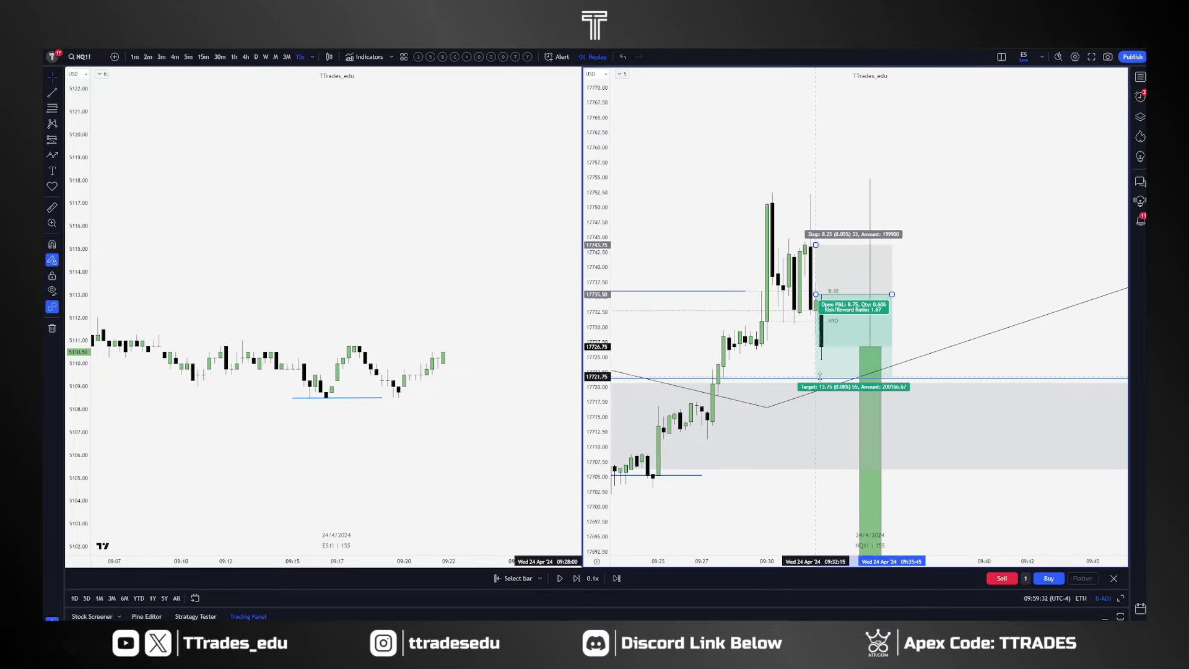
left_click(932, 325)
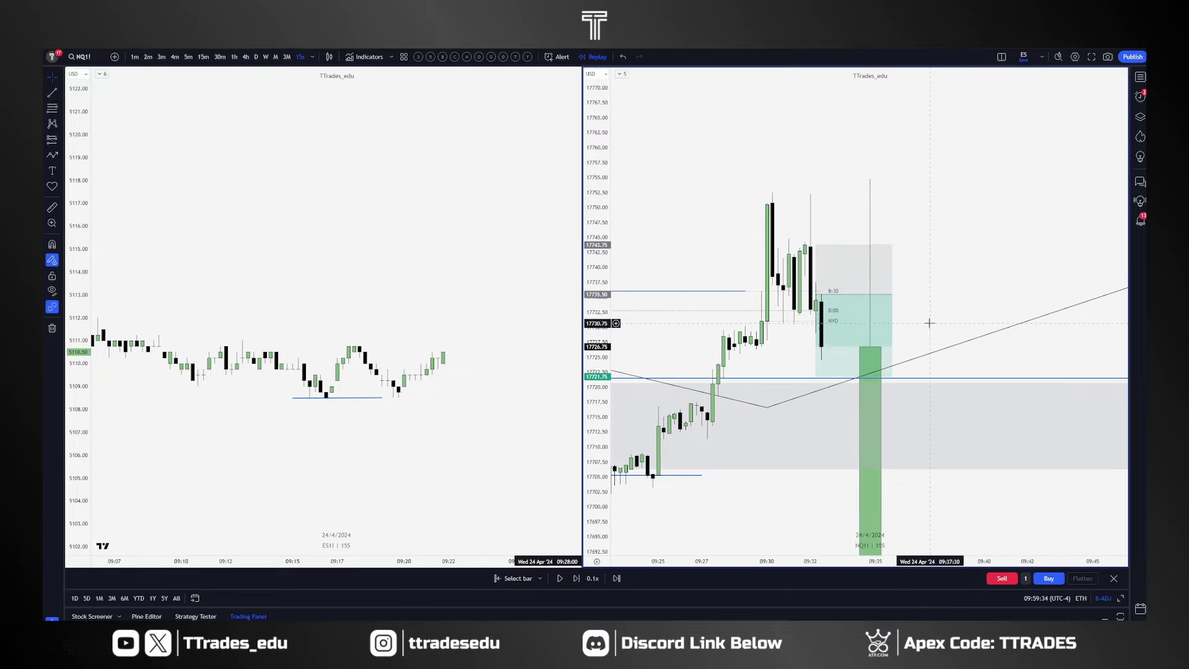
Follow the short trade in the NQ replay and delete the short position from the chart.
left_click_drag(947, 292, 913, 292)
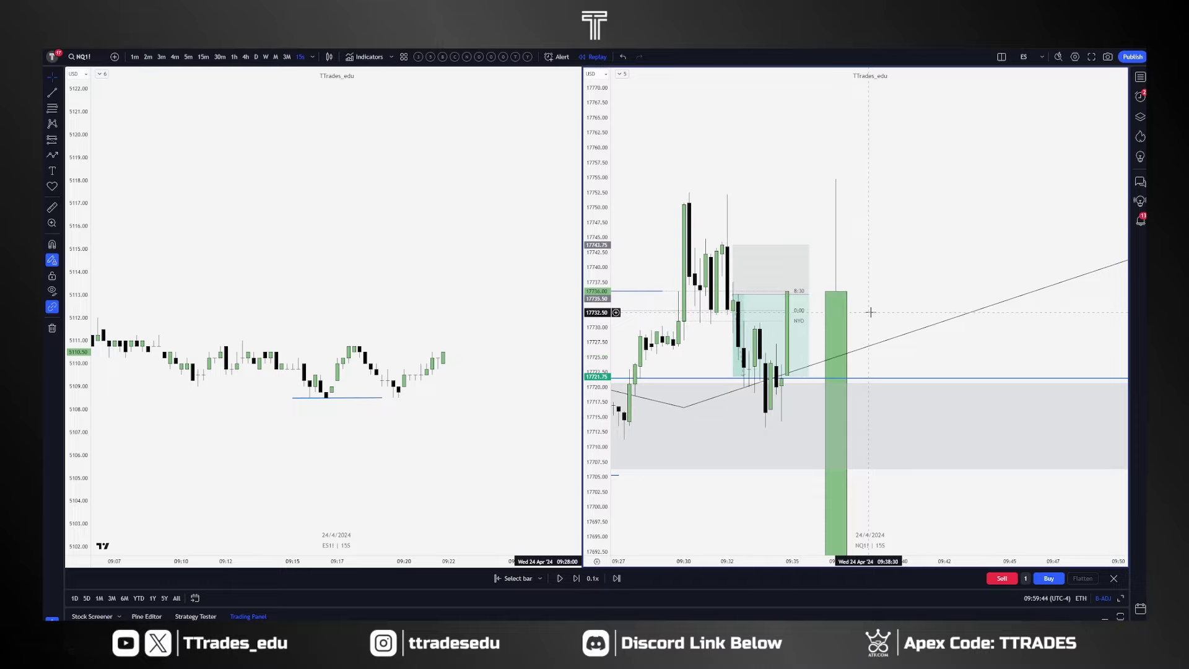
left_click(768, 334)
left_click_drag(733, 376, 725, 295)
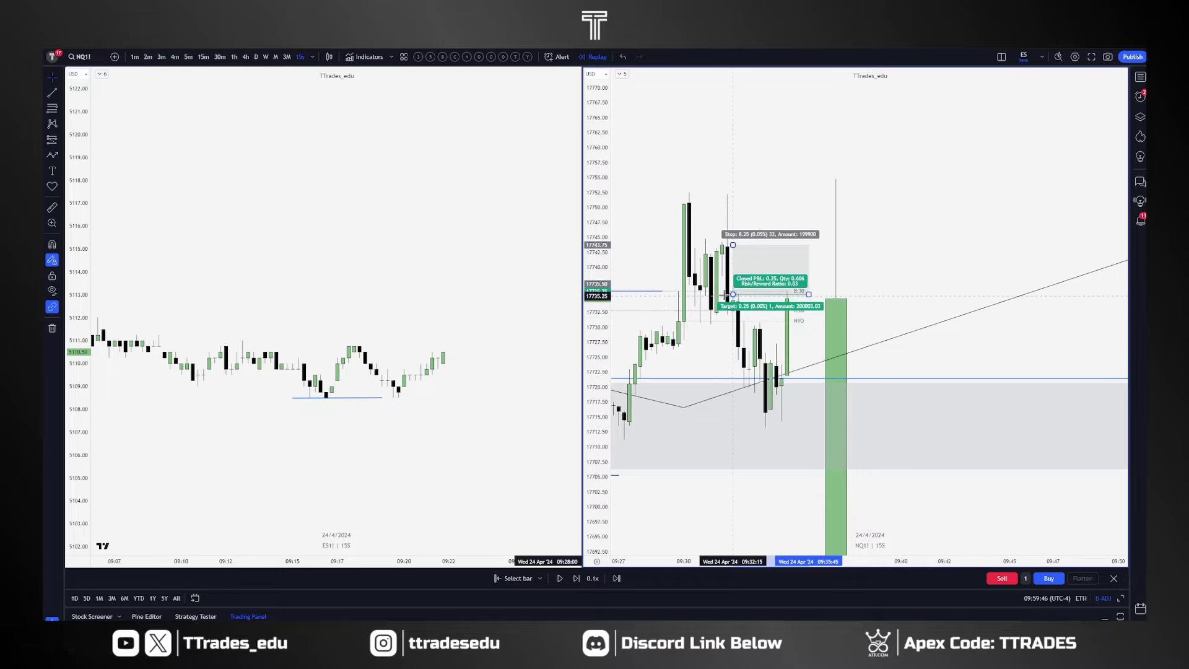
key("Delete")
Switch the charts back to the 15-minute timeframe and exit bar replay.
scroll(830, 284, "up", 1)
left_click_drag(887, 274, 966, 255)
scroll(817, 322, "down", 2)
left_click_drag(599, 246, 599, 373)
left_click_drag(870, 464, 849, 474)
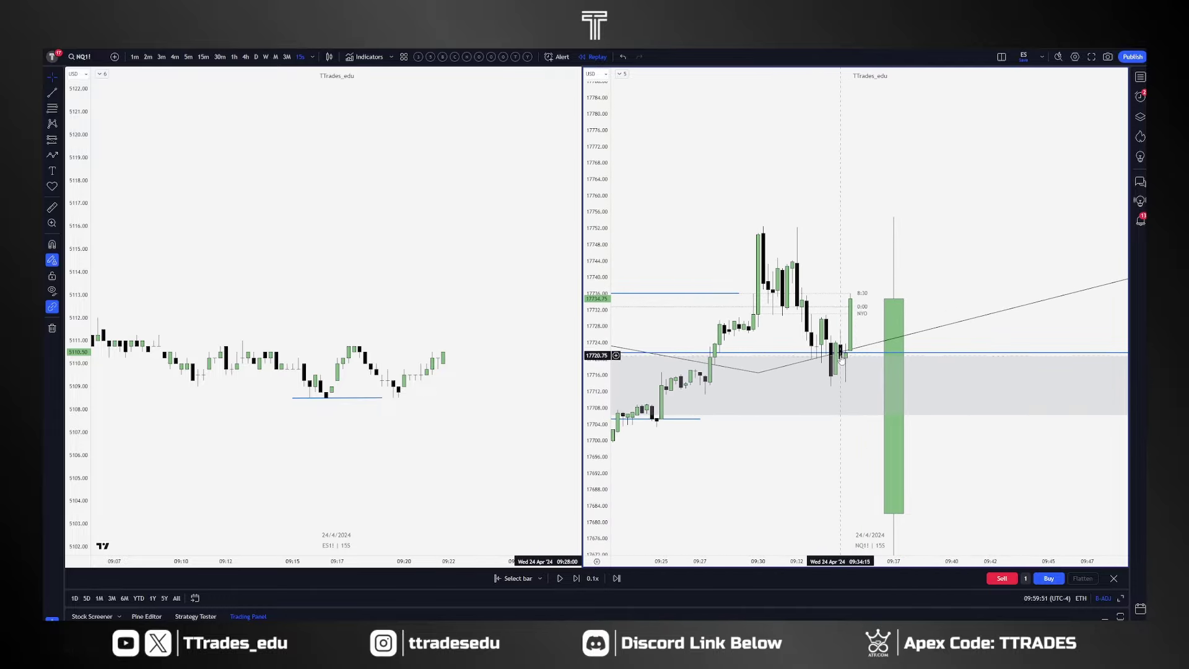
left_click(203, 56)
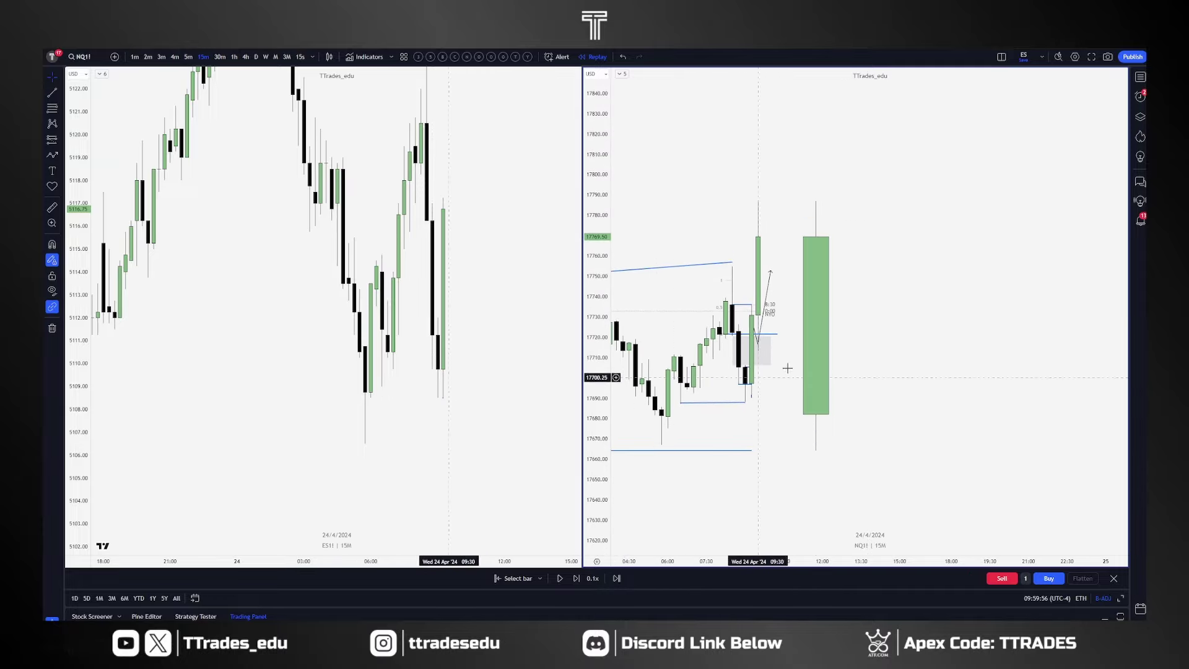
left_click_drag(834, 320, 892, 338)
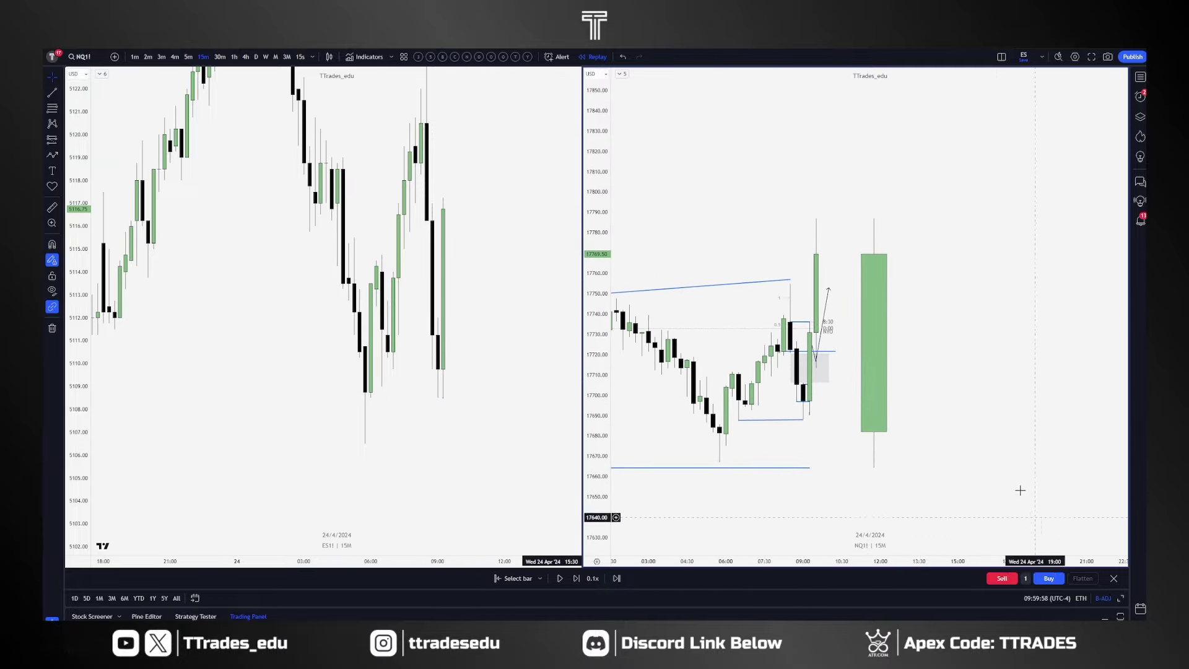
left_click(1115, 580)
left_click(672, 363)
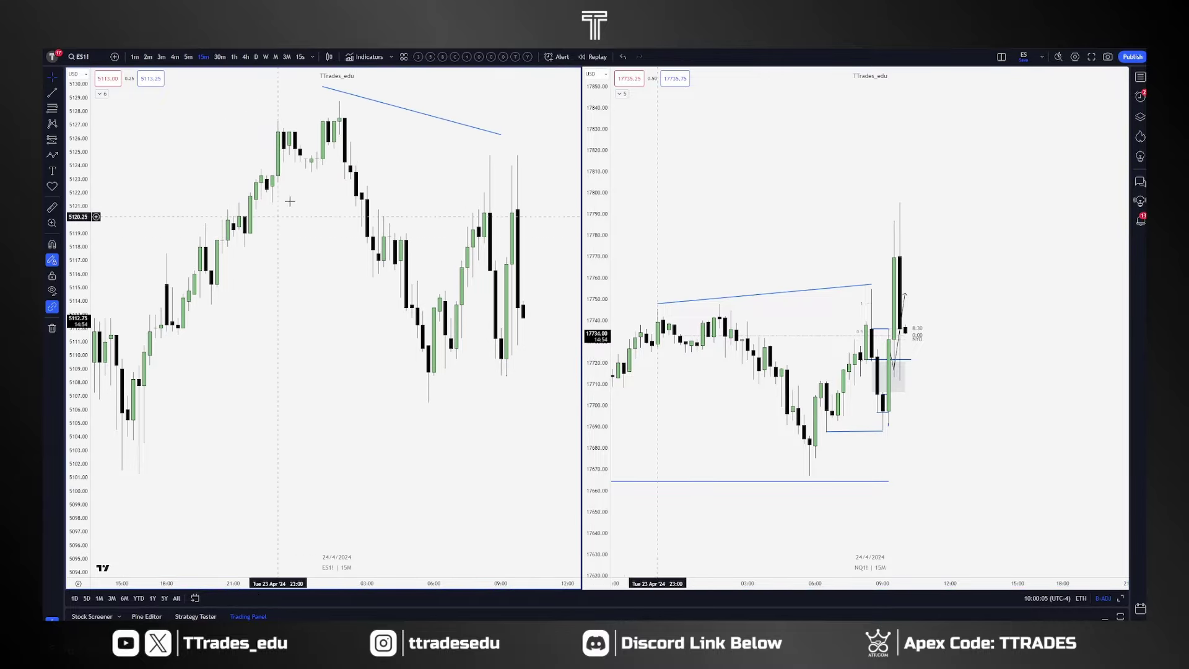
Move the ES upper trend line to run from 5129.00 at 02:00 to 5125.50 at 10:00, and raise the NQ trend line's end to about 17797.
left_click(476, 130)
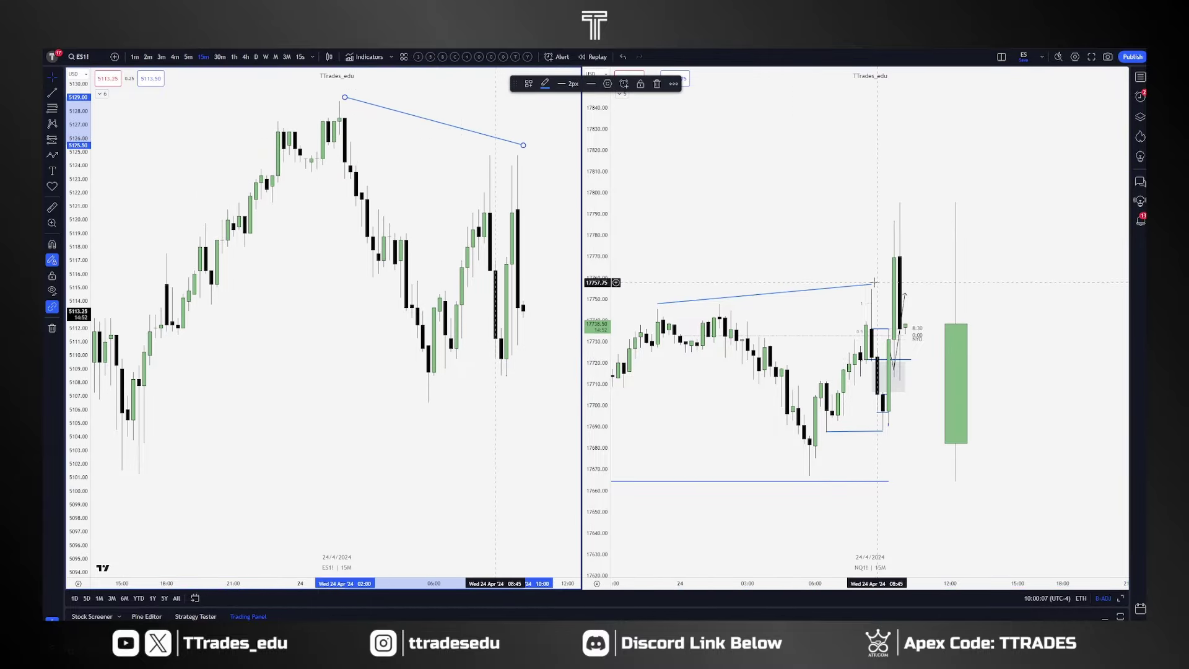
left_click_drag(871, 284, 899, 199)
left_click_drag(892, 309, 843, 332)
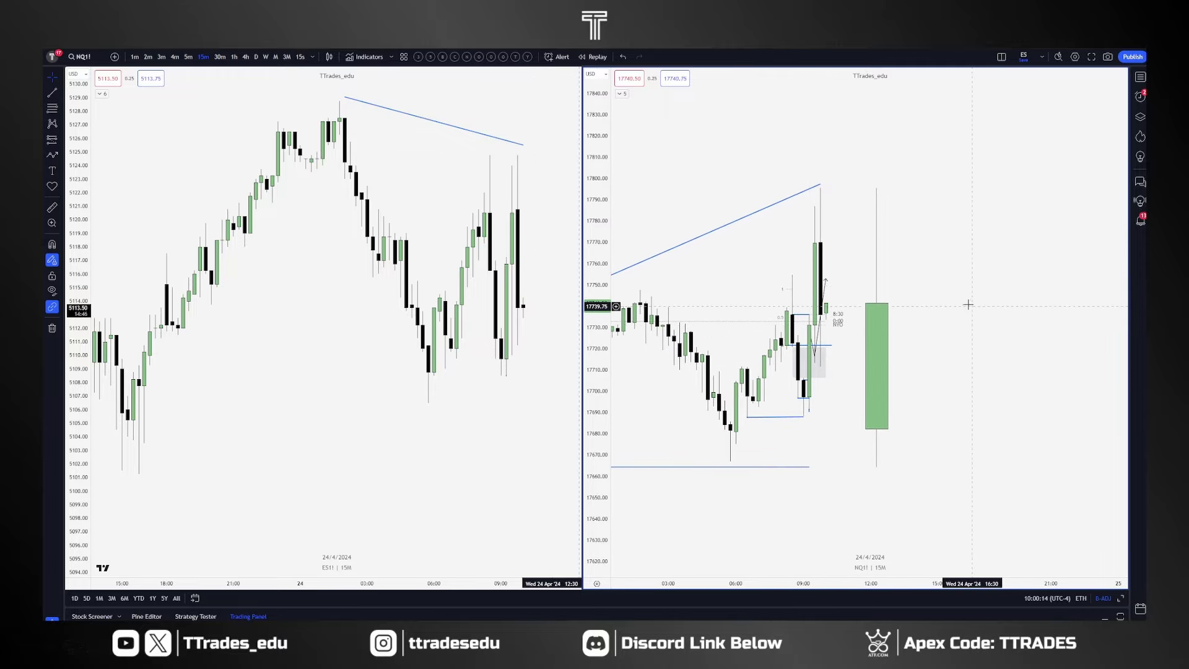
Examine the NQ high and drop around 09:52 on the 4-minute timeframe and on the 1-minute timeframe.
left_click(185, 58)
left_click(175, 57)
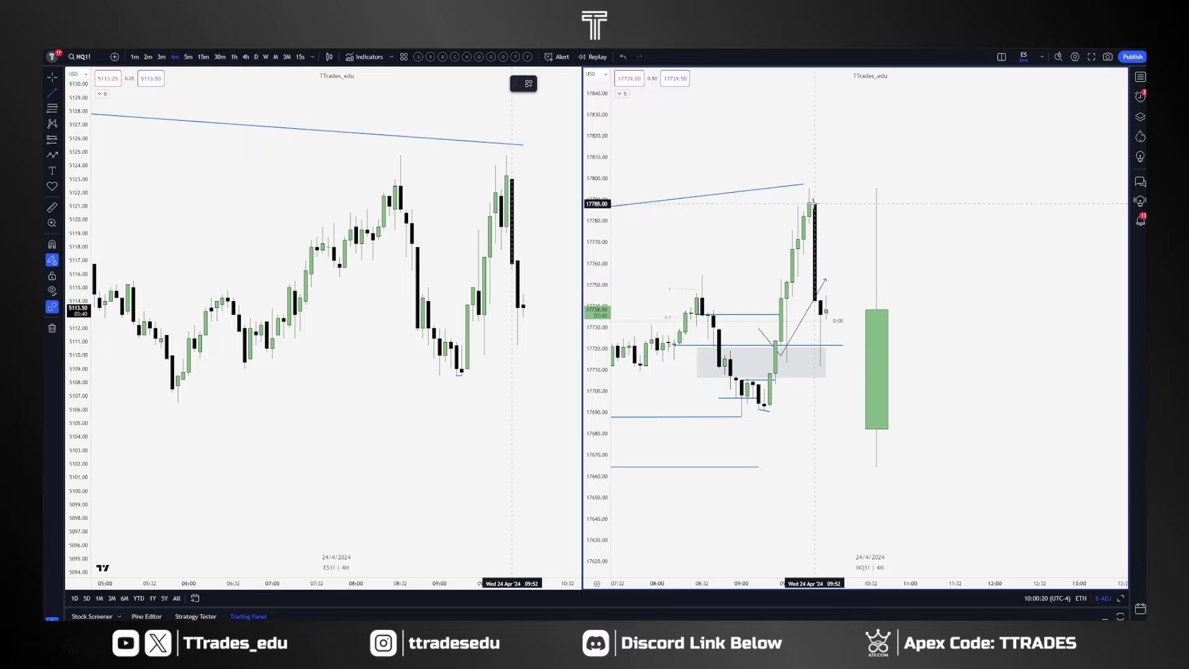
key("Escape")
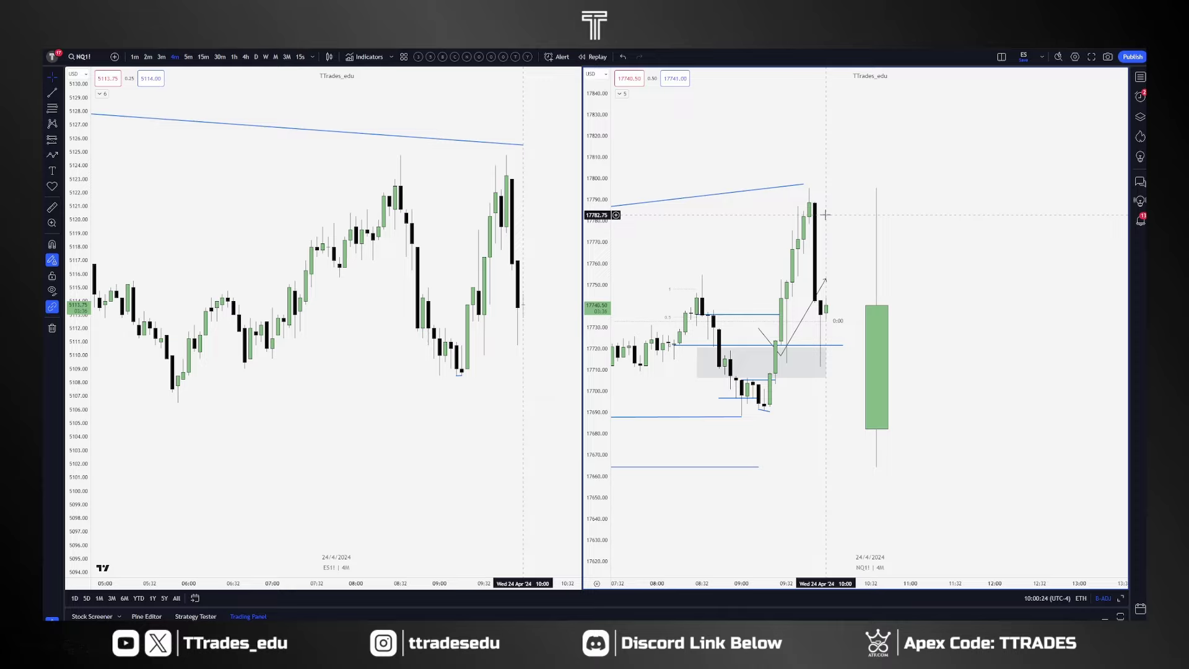
left_click(135, 56)
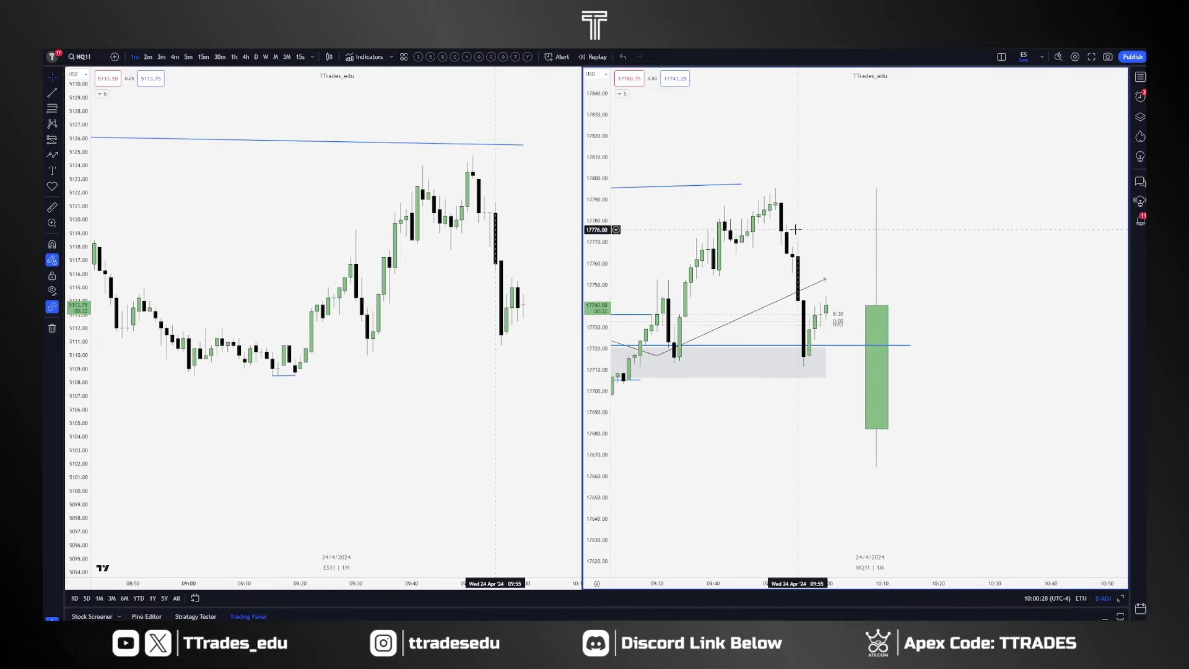
scroll(757, 376, "down", 1)
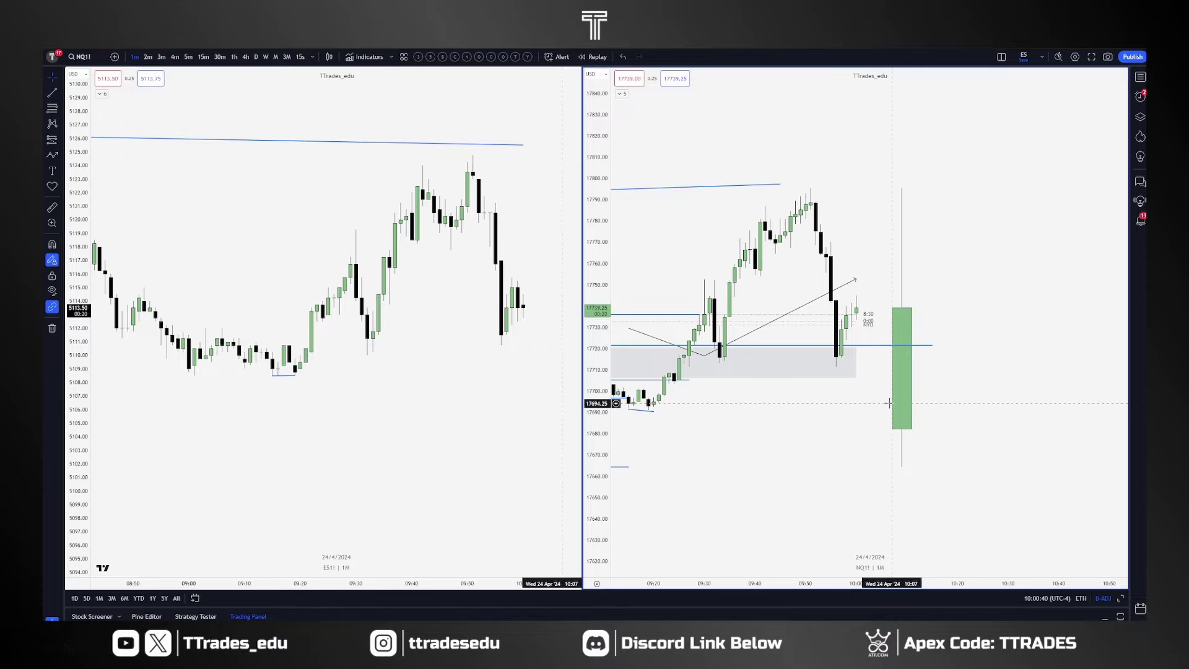
Examine the 24 April highs and the trend lines on the ES and NQ charts on the 30-minute timeframe.
scroll(760, 434, "down", 3)
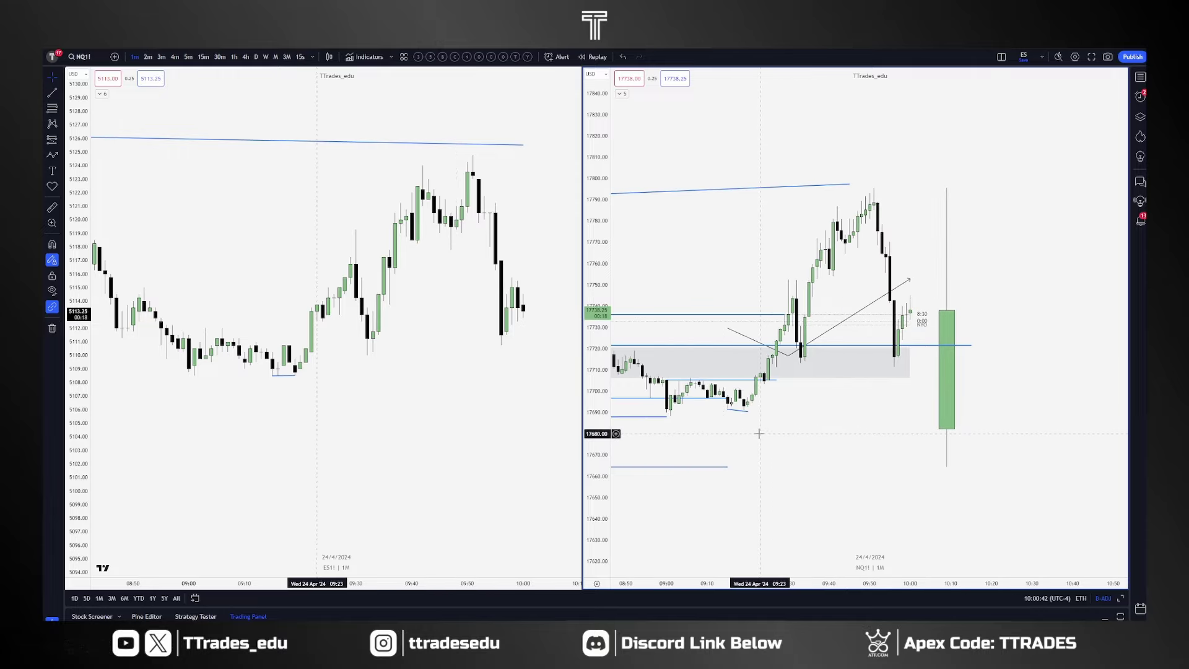
left_click(256, 164)
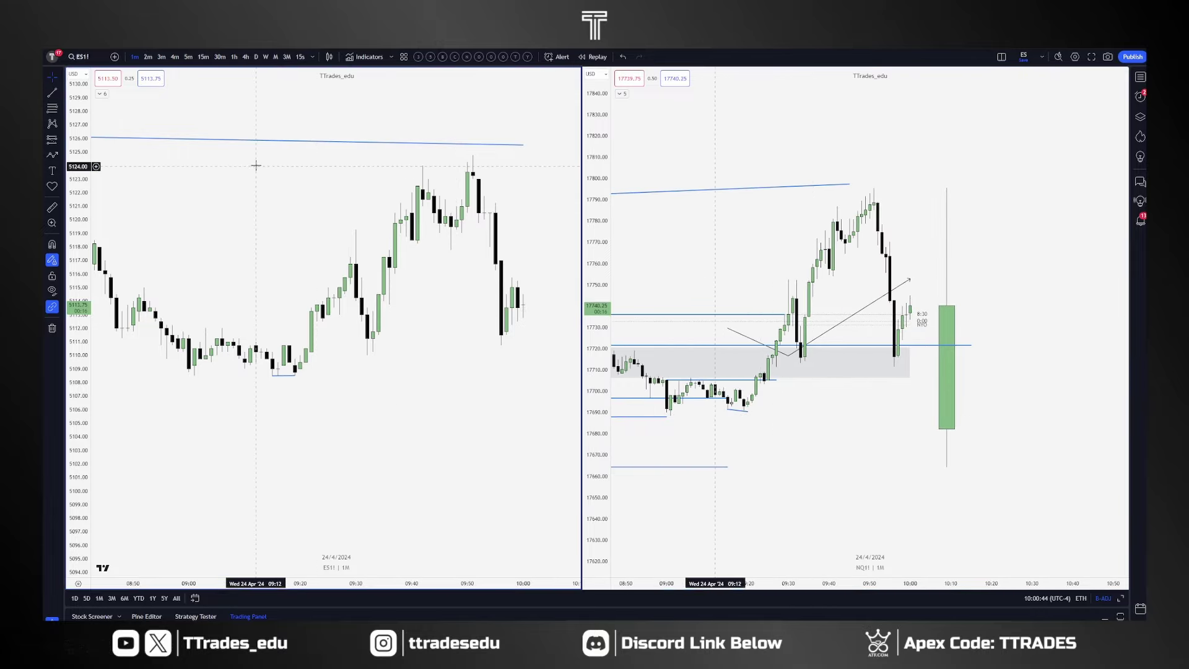
left_click(220, 56)
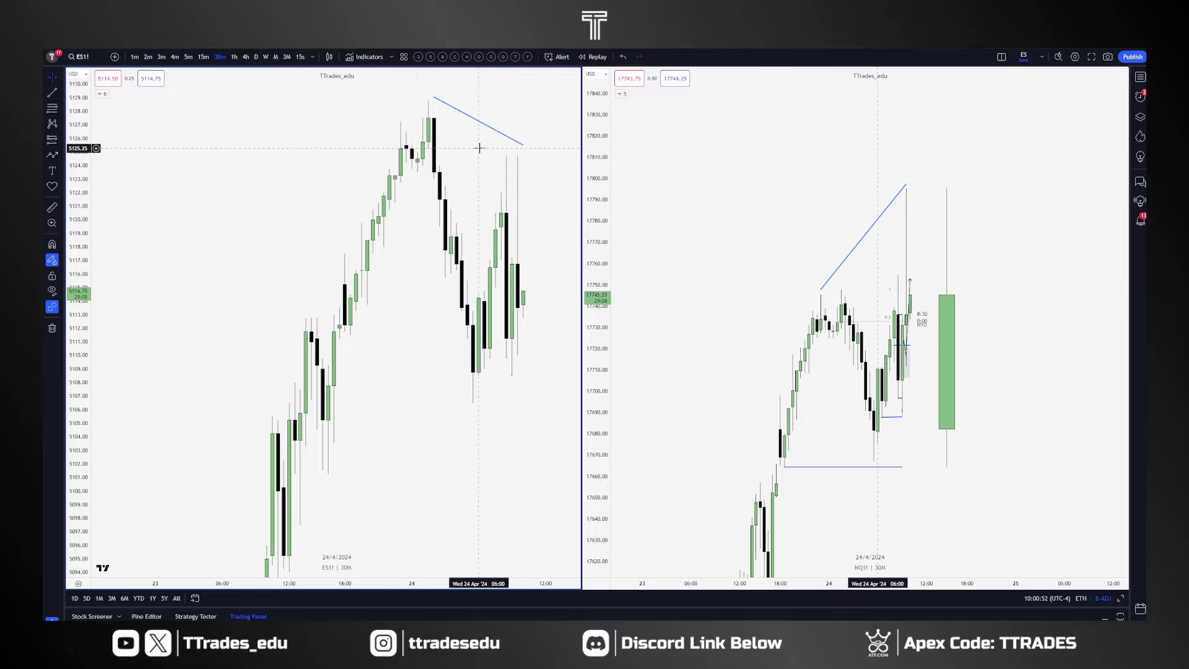
left_click_drag(939, 489, 938, 465)
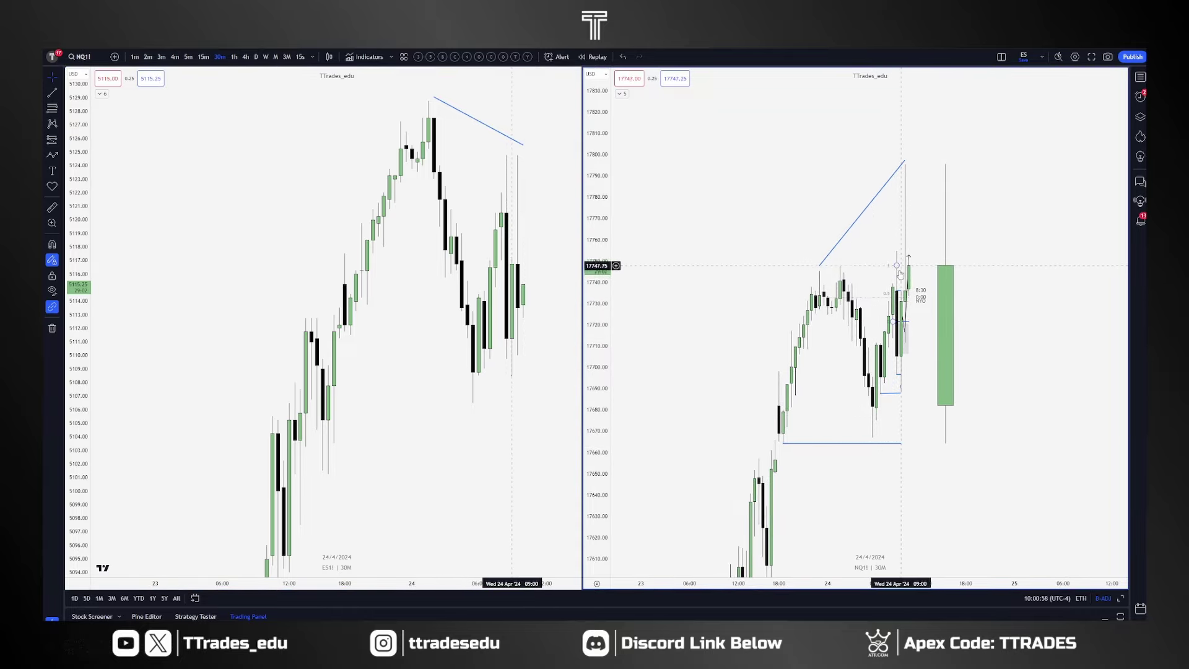
left_click_drag(946, 466, 949, 450)
left_click_drag(597, 319, 598, 453)
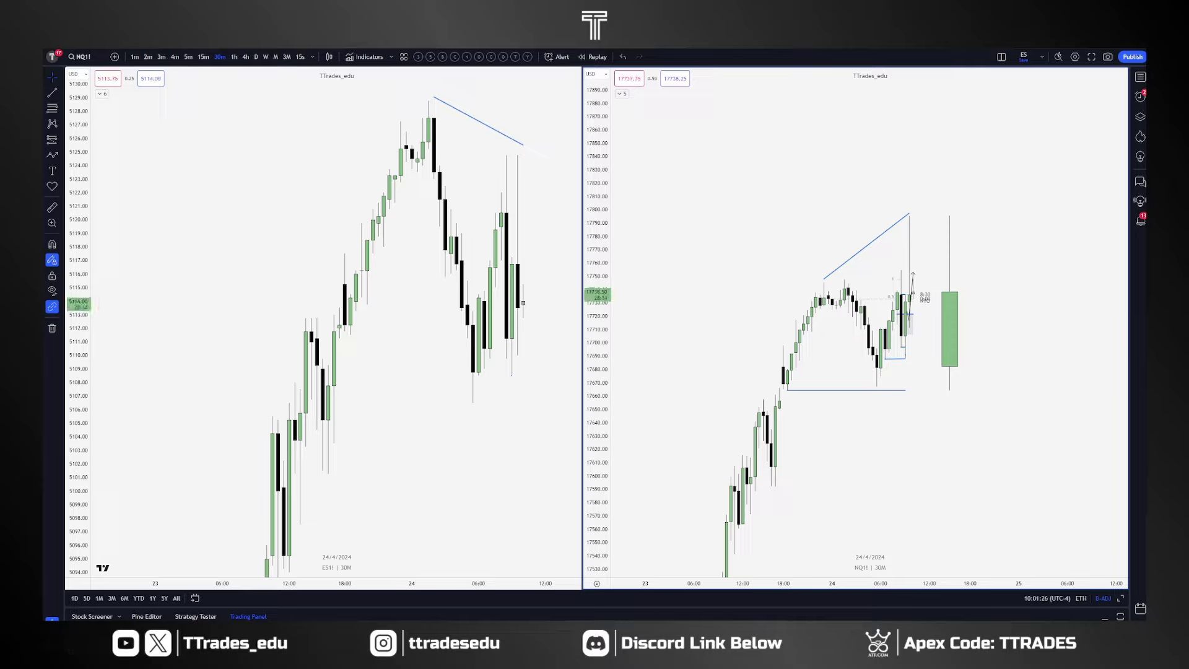
left_click_drag(903, 433, 907, 426)
Switch both charts to the daily timeframe and reset the ES and NQ chart views.
left_click(141, 119)
left_click(256, 57)
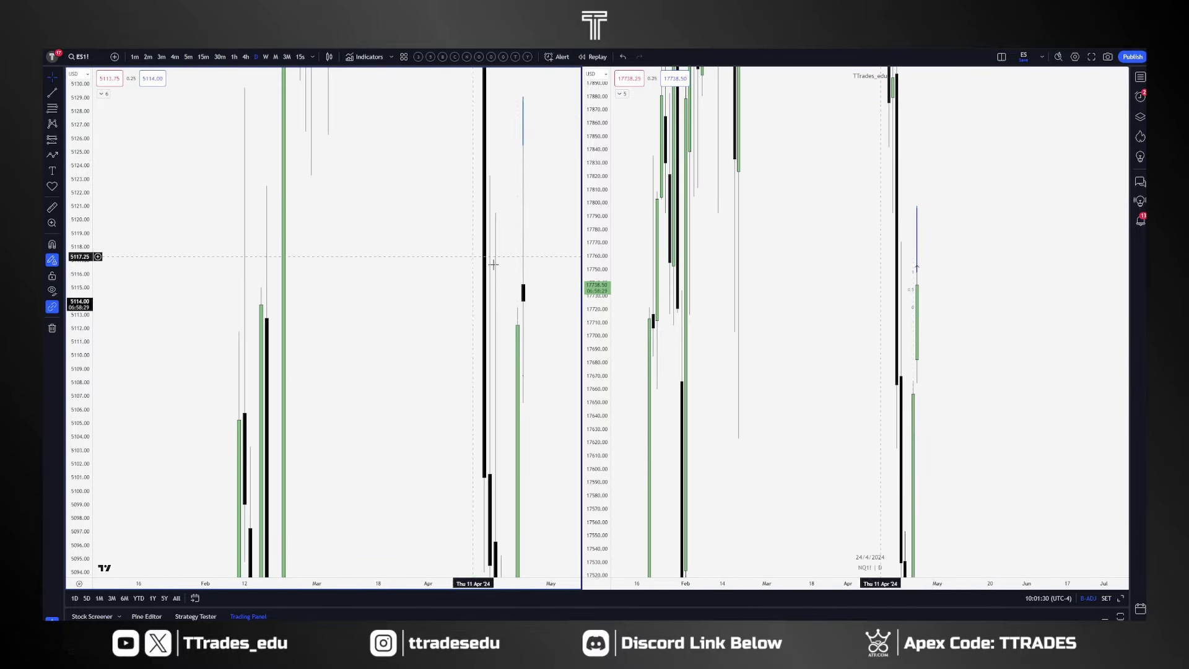
right_click(427, 241)
left_click(435, 248)
right_click(794, 312)
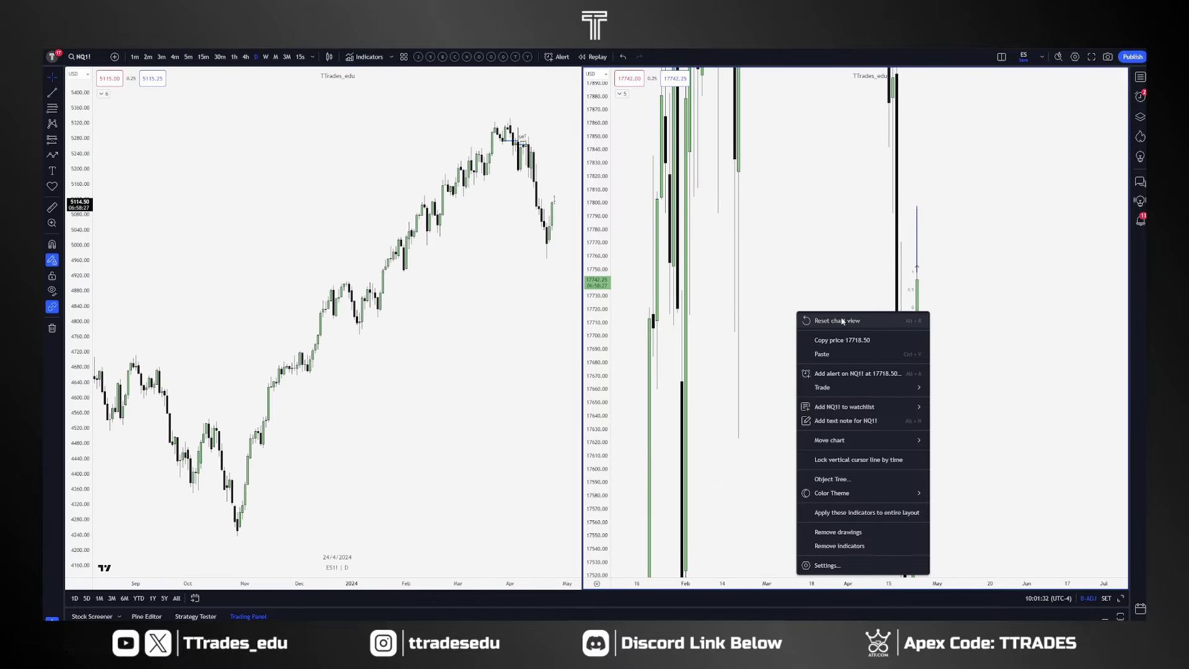
left_click(846, 322)
scroll(1012, 324, "up", 8)
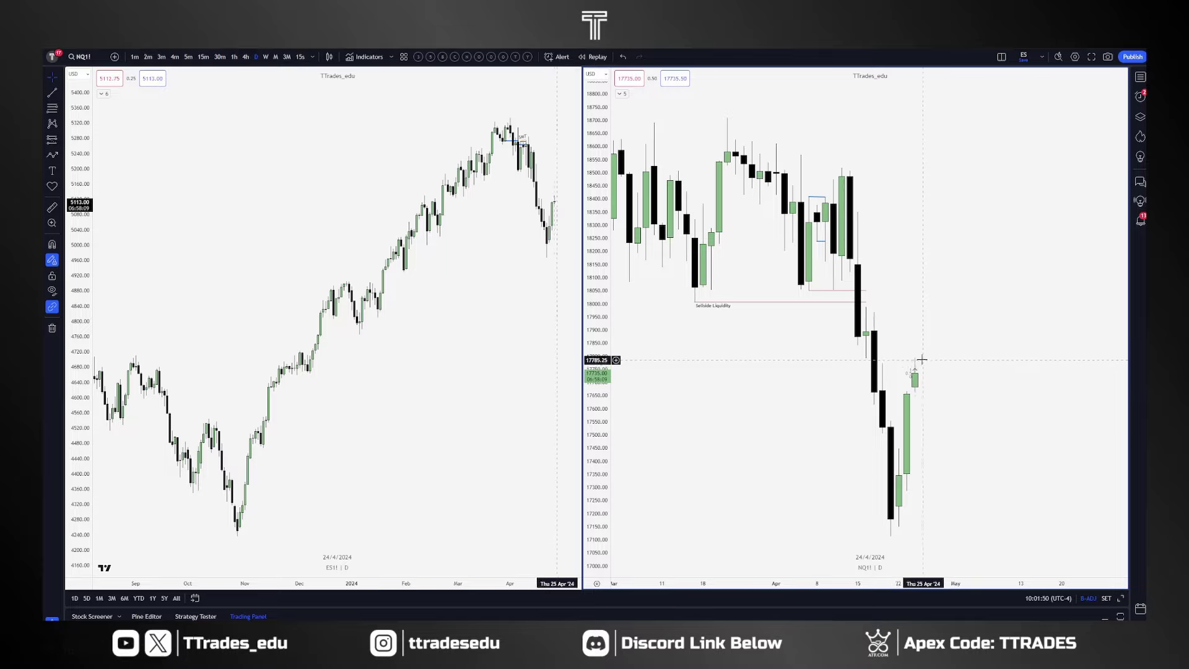
Draw a Gann box over the NQ daily drop from 18518.75 on 11 April to about 17112, and undo it.
left_click_drag(946, 395, 931, 380)
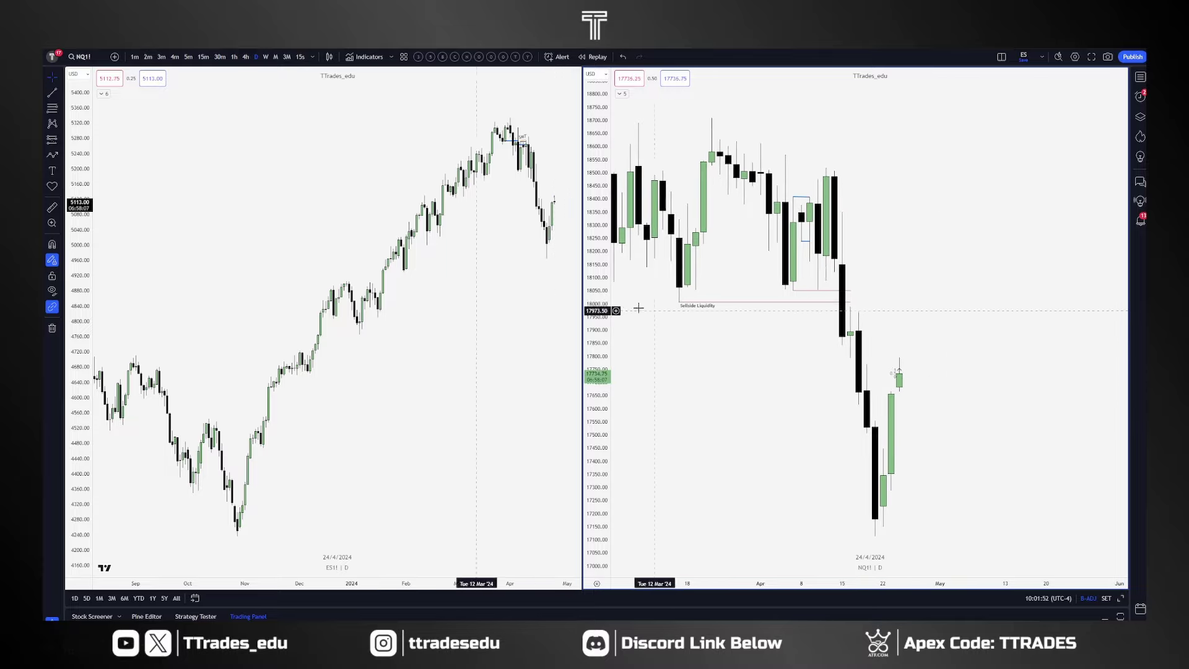
left_click_drag(598, 309, 599, 413)
left_click_drag(786, 454, 759, 422)
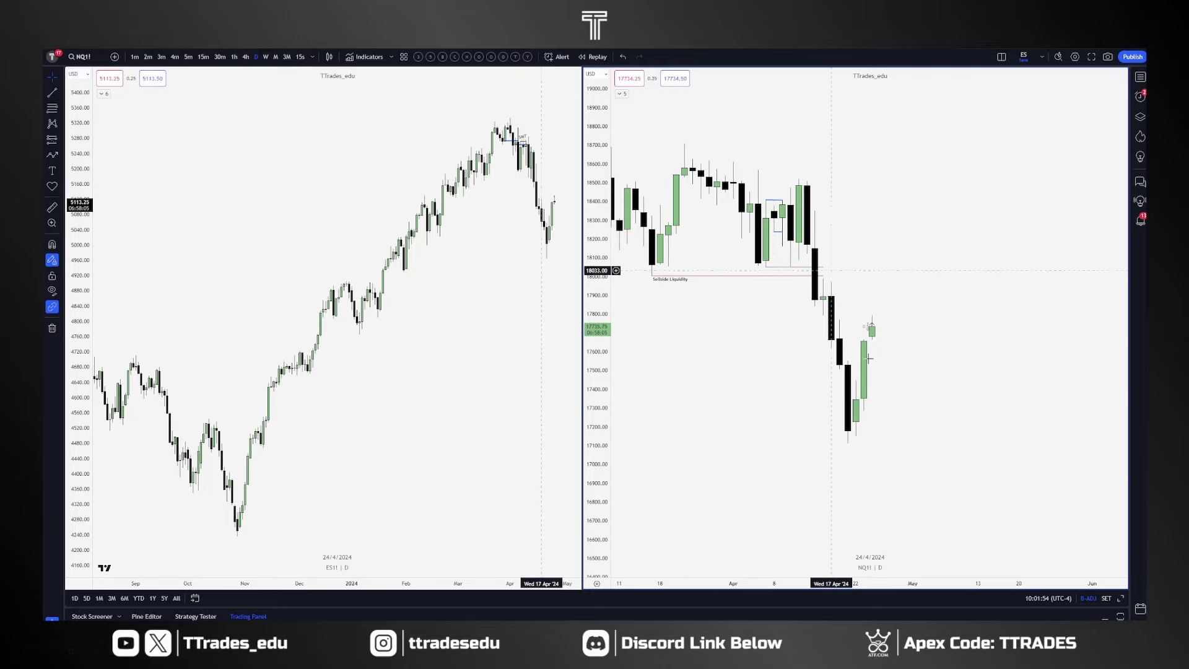
left_click(528, 83)
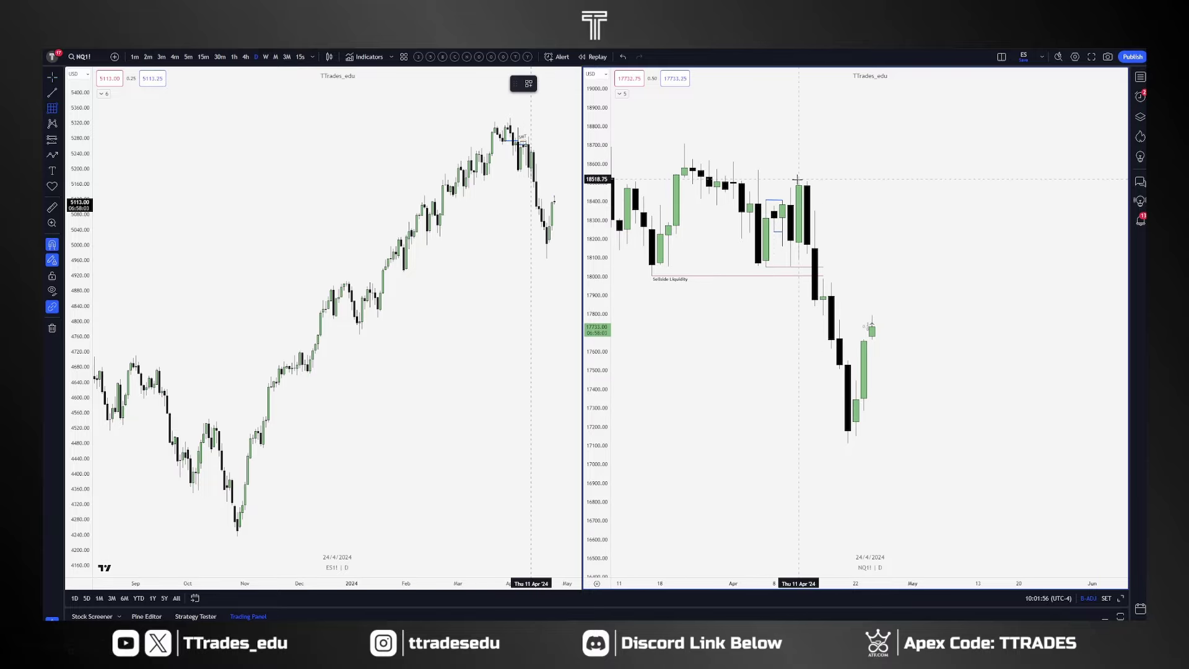
mouse_move(799, 179)
left_mouse_down()
mouse_move(880, 335)
mouse_move(880, 443)
left_mouse_up()
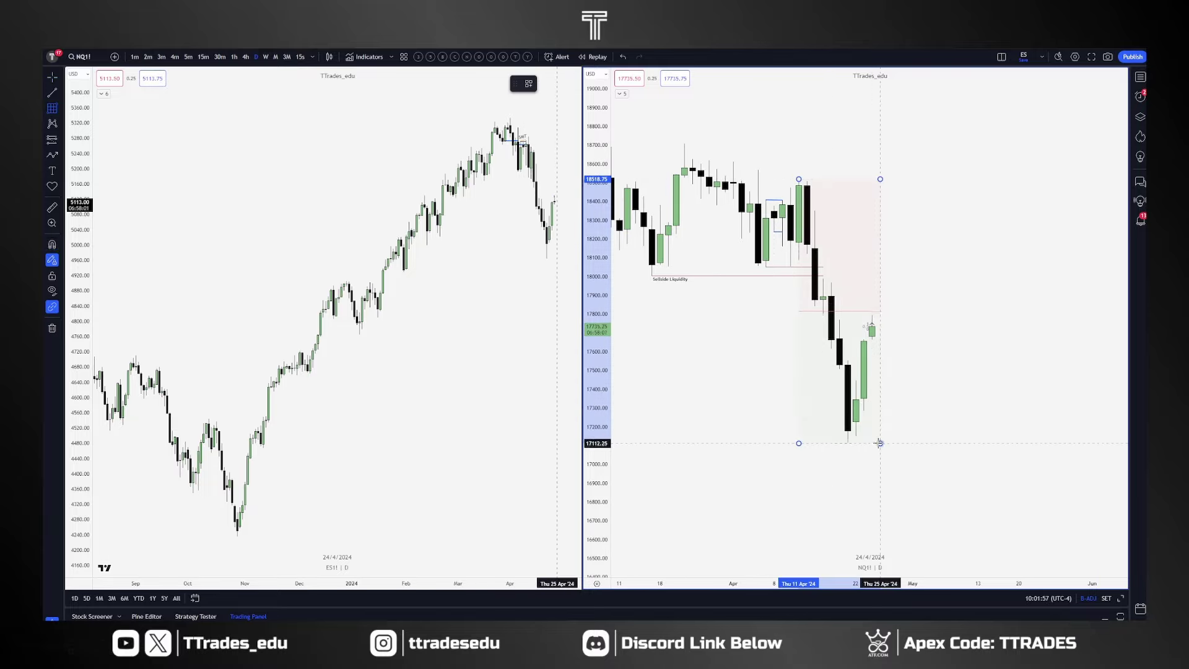
left_click(919, 431)
key("ctrl+z")
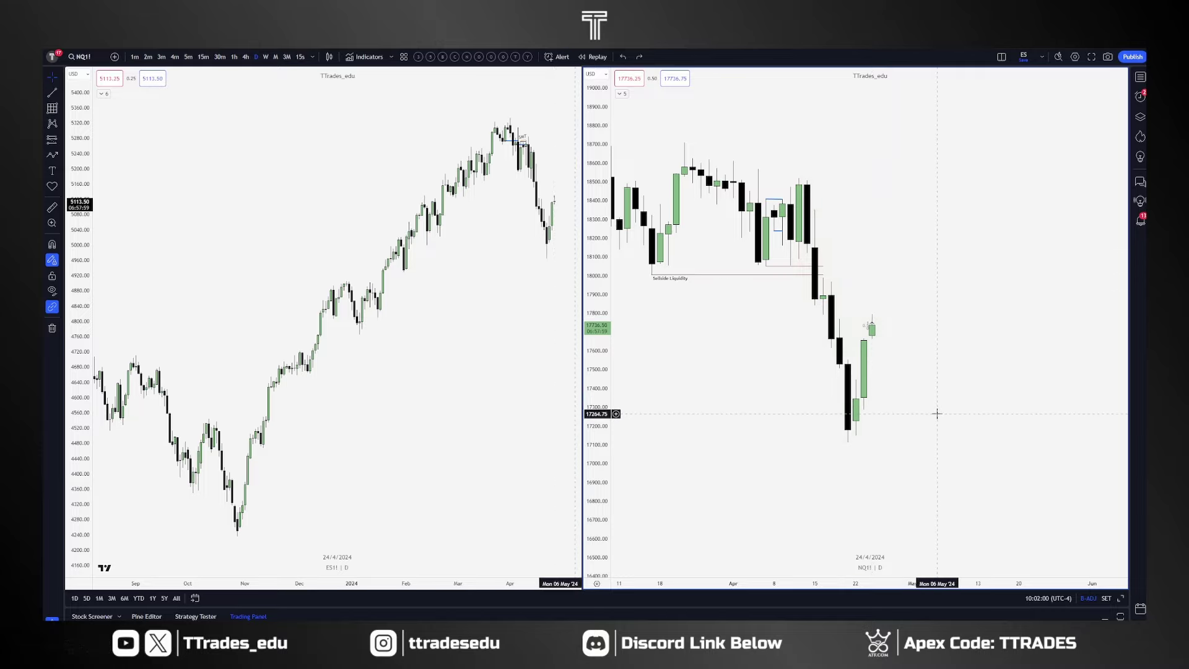
Examine the NQ daily rebound from the April low against the preceding decline.
scroll(934, 419, "down", 3)
scroll(934, 420, "up", 2)
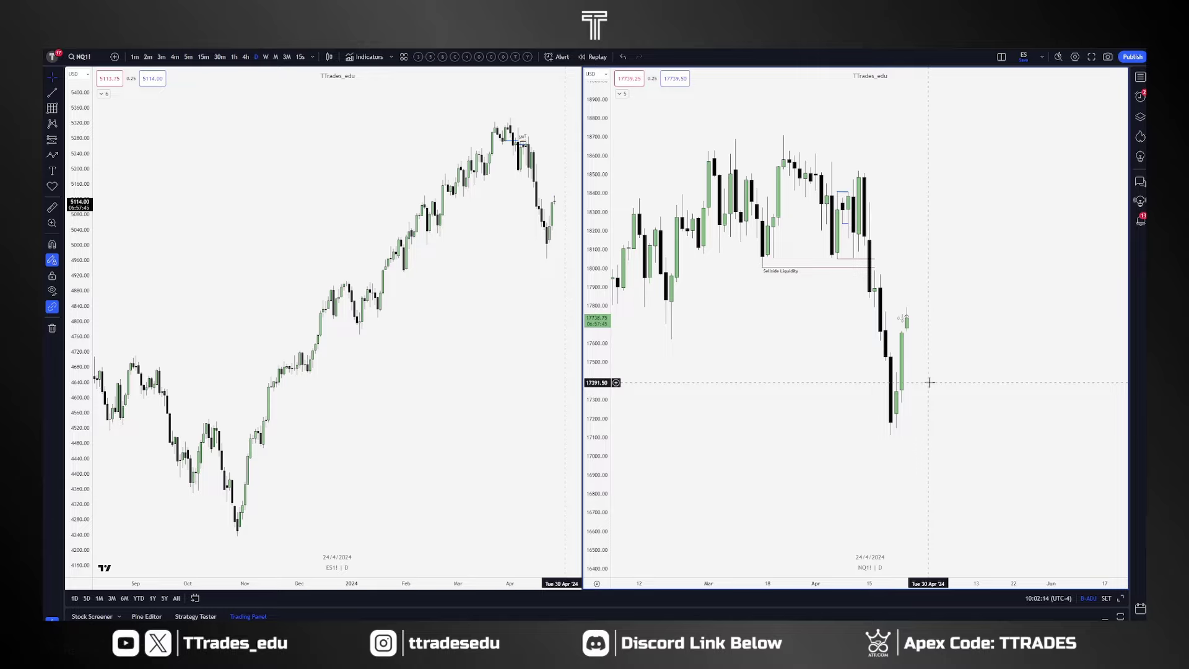
left_click_drag(945, 384, 922, 364)
scroll(886, 347, "right", 2)
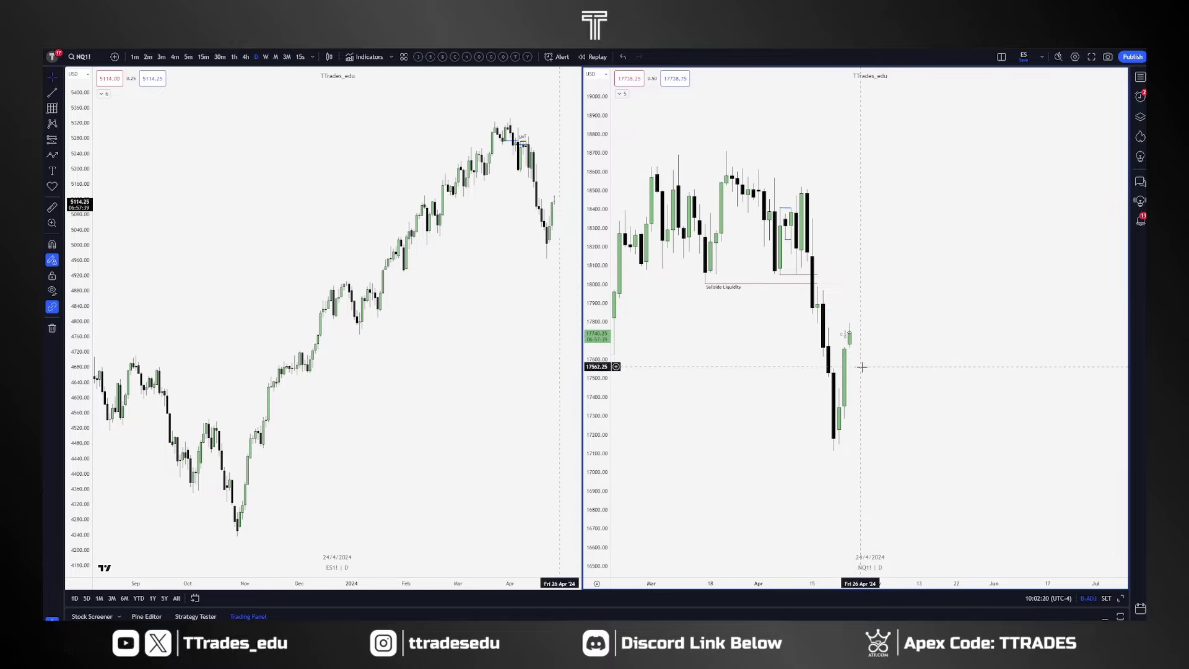
scroll(858, 363, "right", 2)
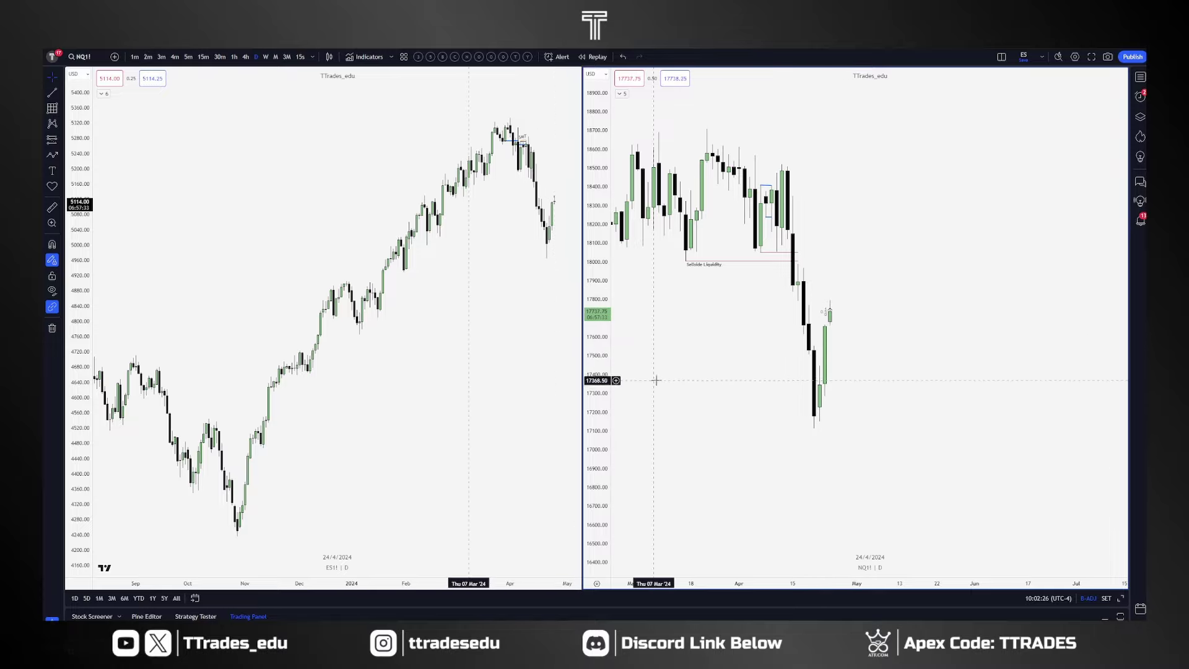
Draw two levels from the mid-April candles on the ES daily chart, the upper one starting at 5150.00, and undo both.
scroll(520, 359, "up", 8)
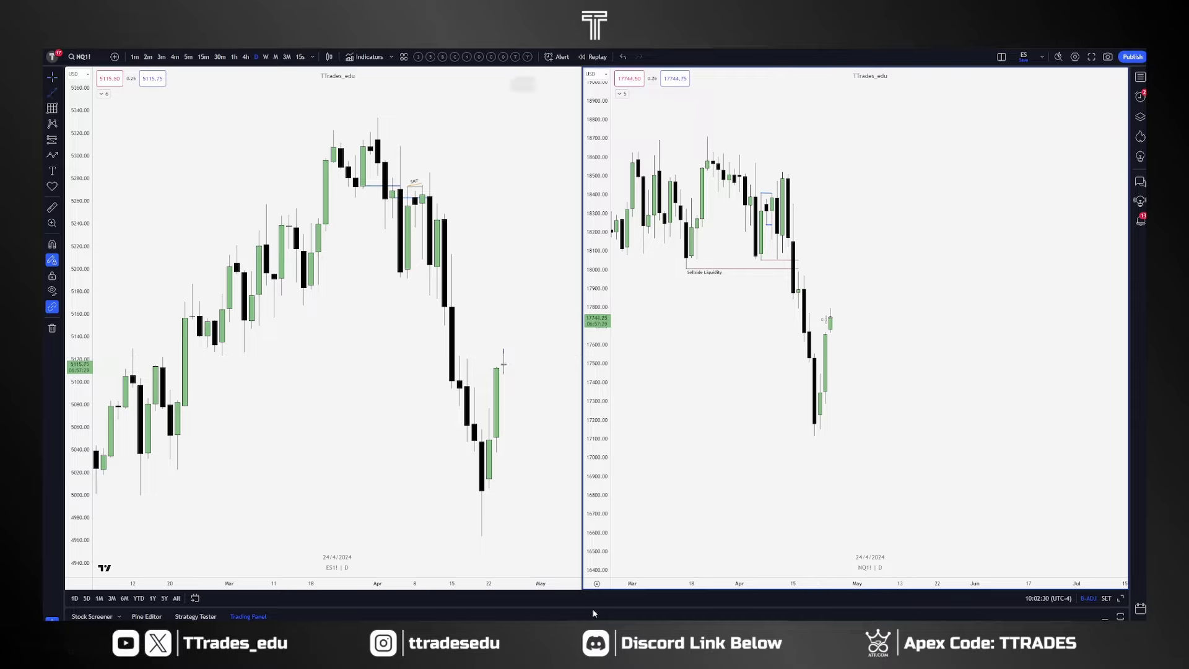
left_click(459, 355, "ctrl")
left_click(519, 356, "shift")
left_click(444, 325, "ctrl")
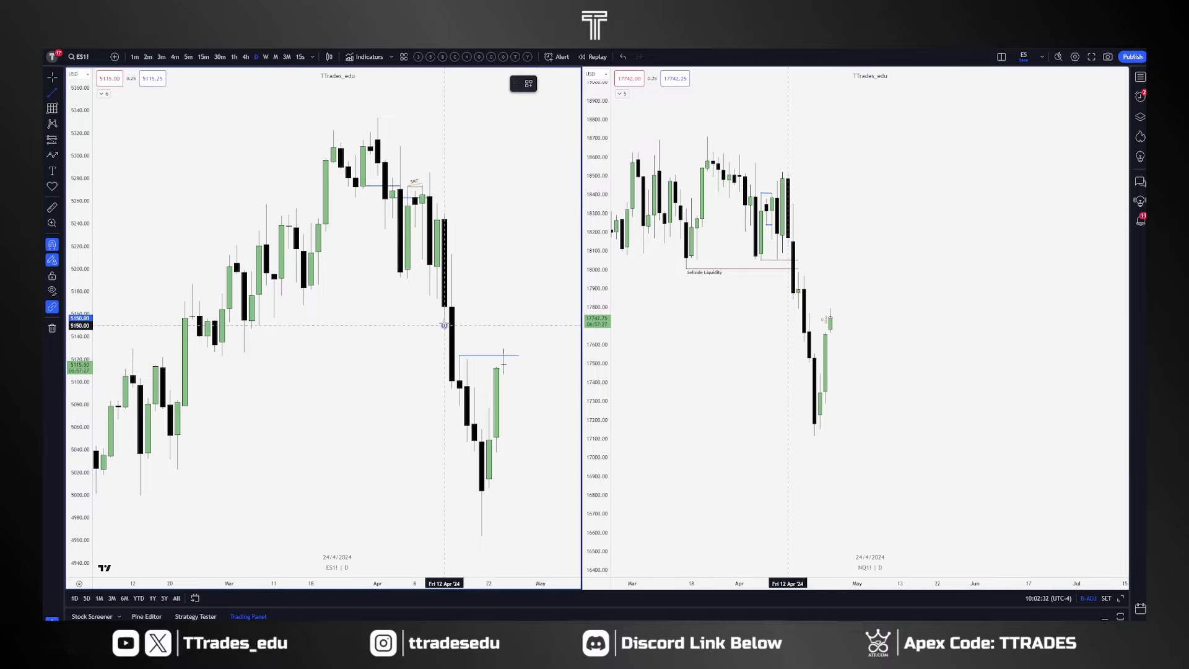
left_click(528, 344, "shift")
key("Escape")
key("ctrl+z")
key("ctrl+z")
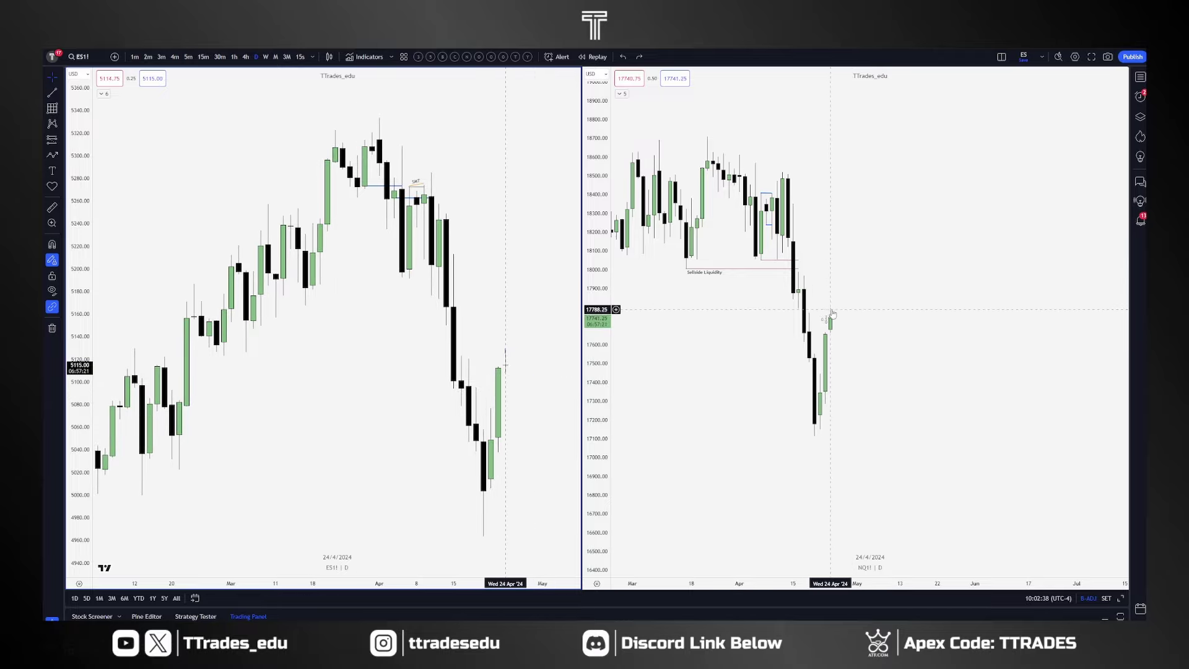
Sketch a pullback path on the NQ daily chart from the latest candle down to 29 April, and delete it.
left_click_drag(859, 340, 843, 338)
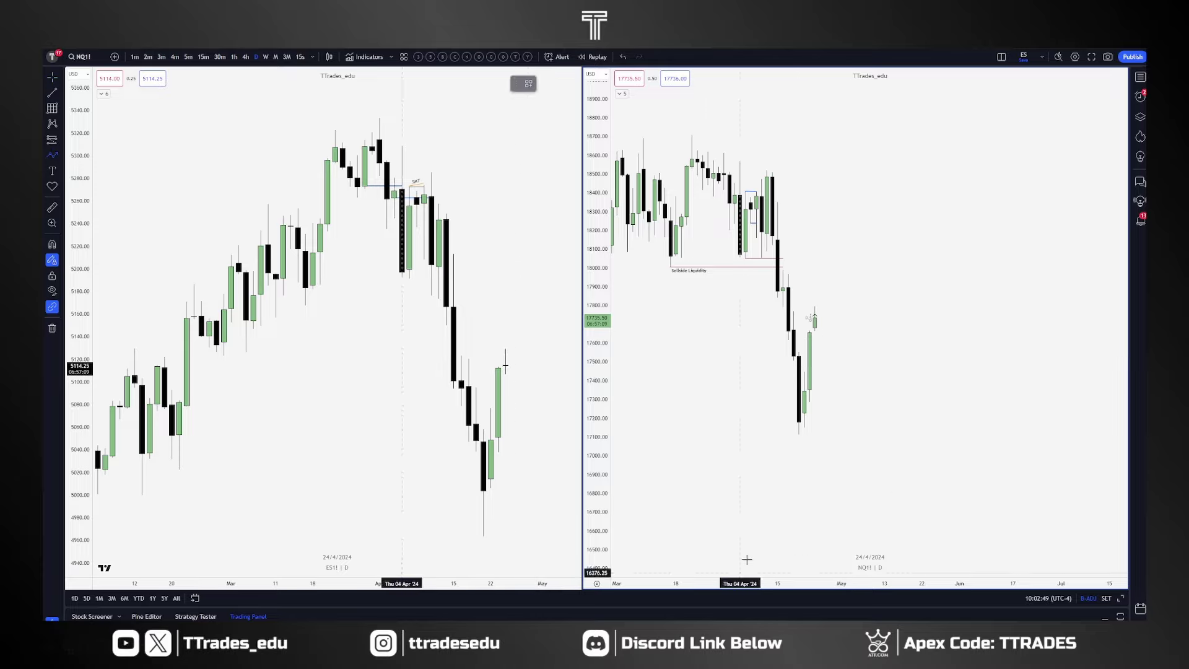
left_click(821, 321)
left_click(831, 339)
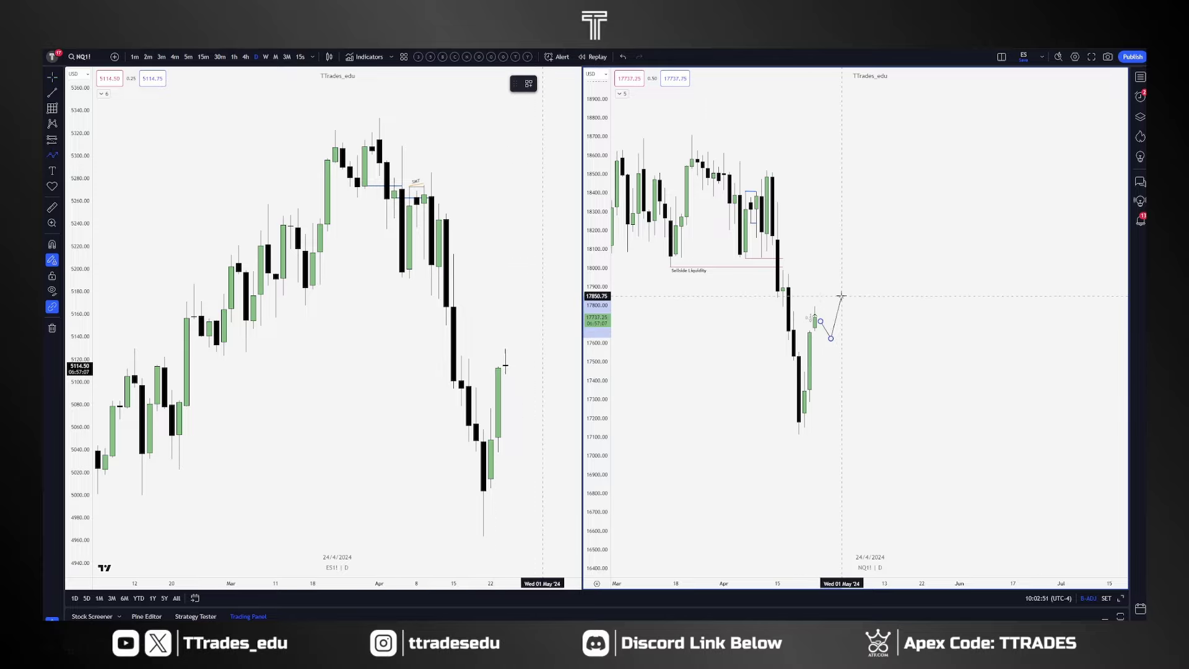
key("Escape")
left_click(845, 329)
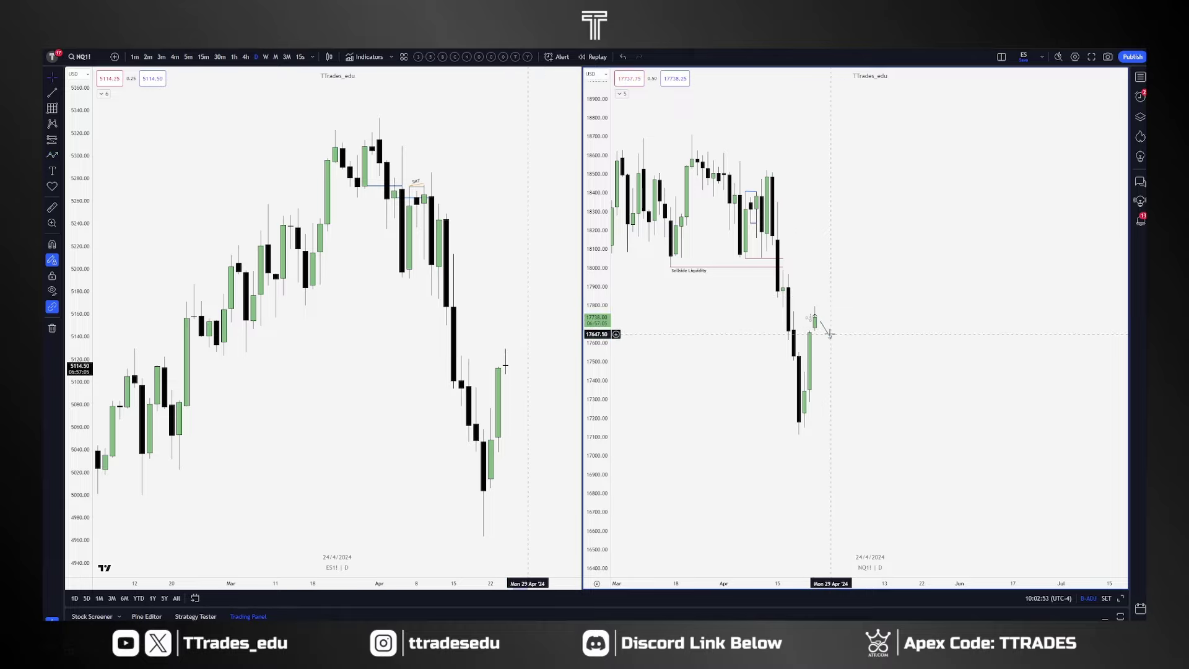
left_click(826, 332)
key("Delete")
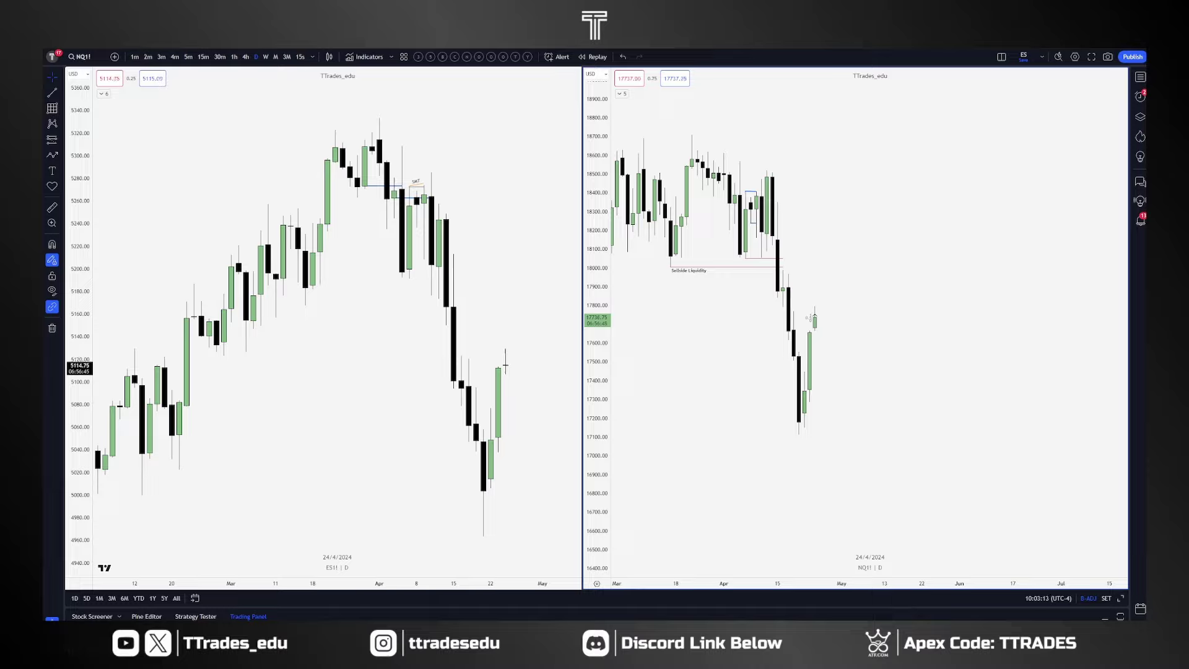
Switch the charts to the 5-minute timeframe, reset the NQ view and frame its 24 April morning candles.
left_click(189, 57)
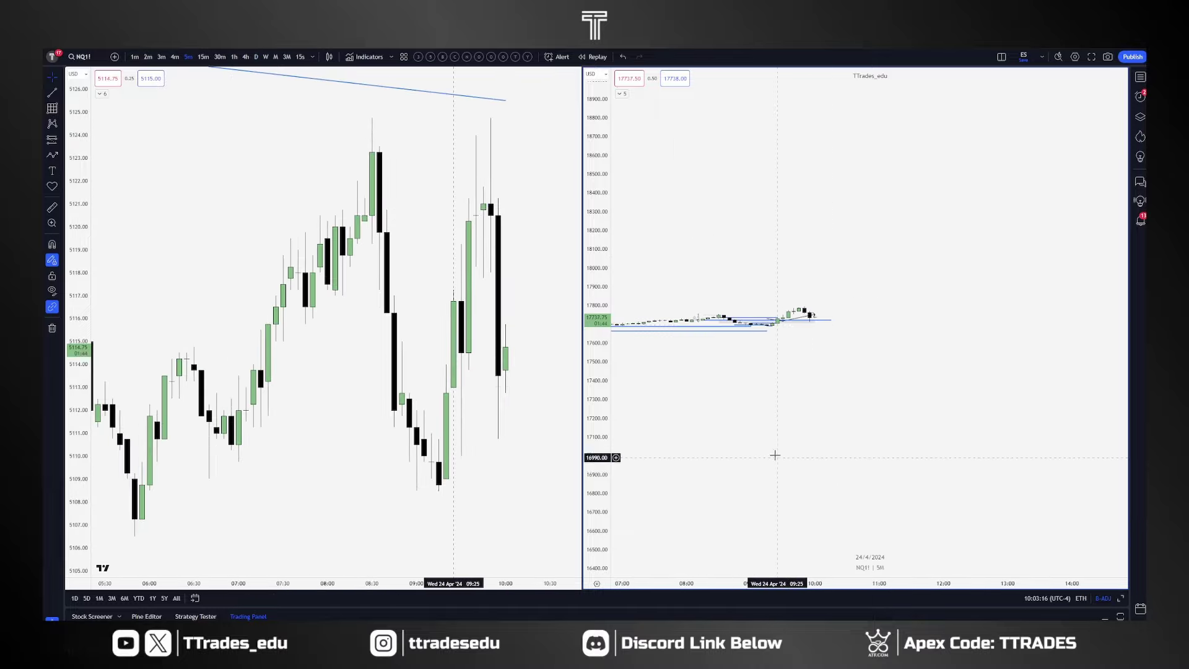
right_click(796, 425)
left_click(833, 384)
scroll(1004, 475, "up", 10)
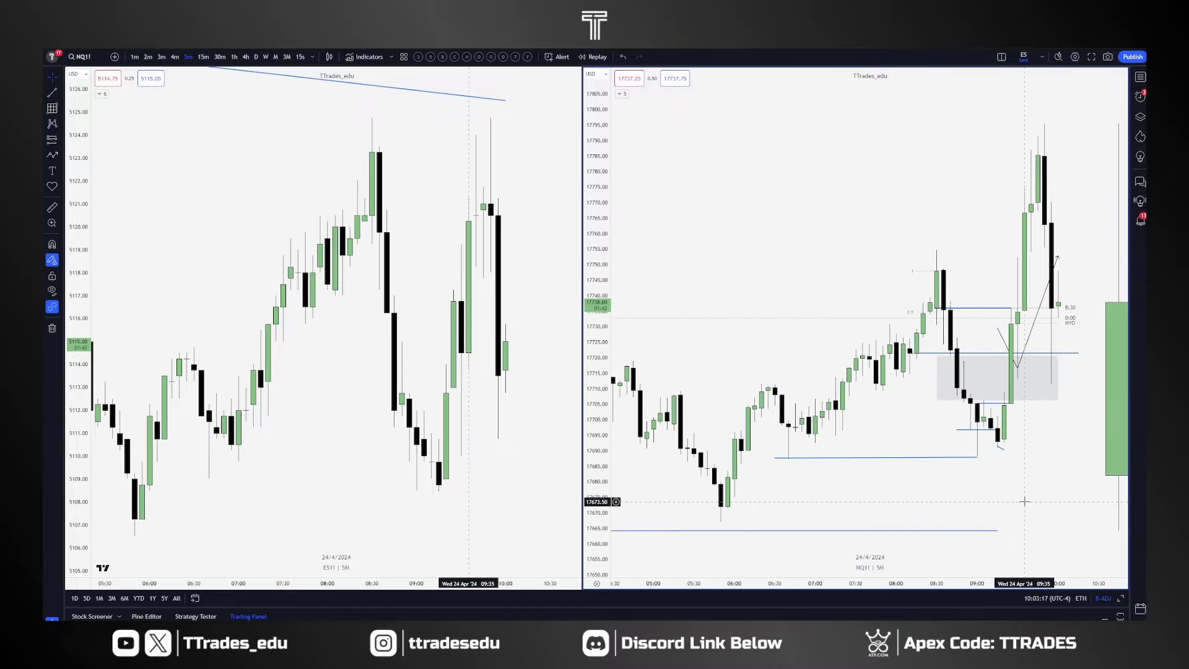
left_click_drag(1039, 488, 892, 491)
left_click_drag(597, 506, 597, 473)
scroll(819, 502, "up", 4)
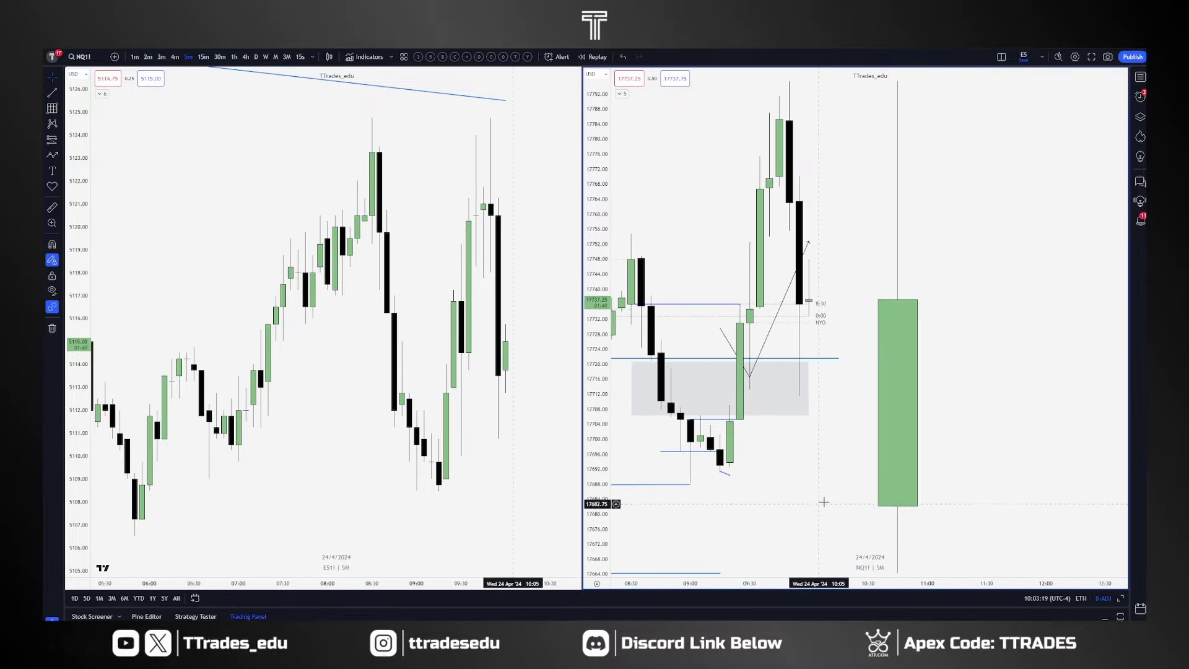
left_click_drag(824, 502, 888, 475)
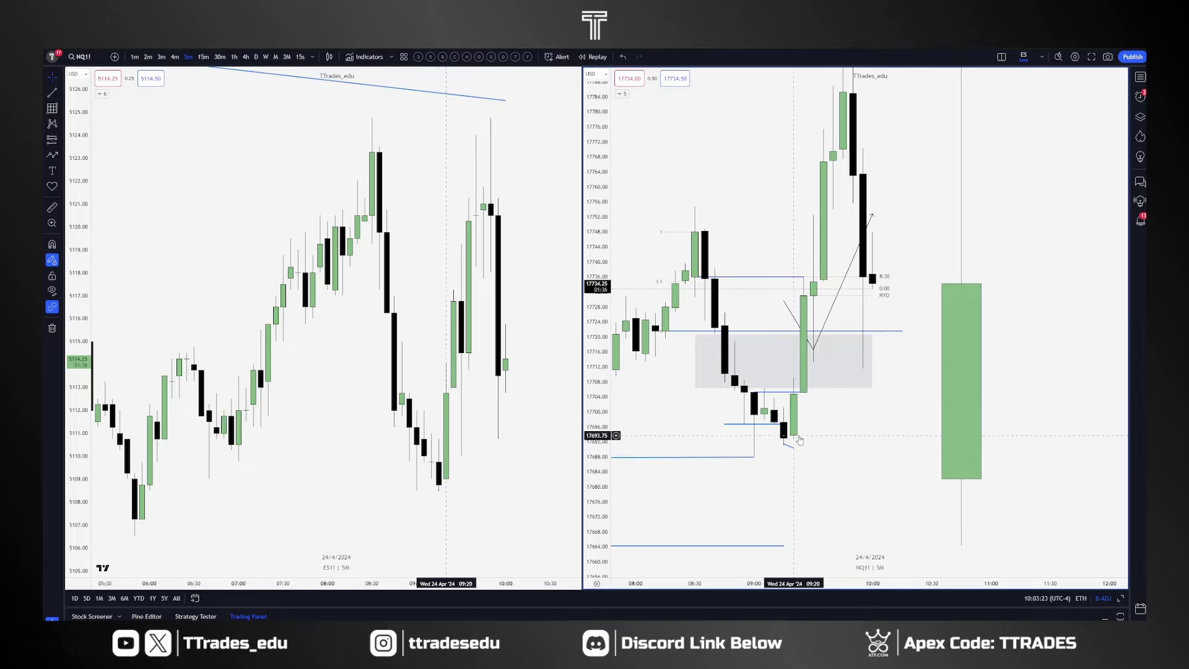
Try to place a Fibonacci retracement on the lower wick of the 09:00 NQ candle, starting at 17699.25.
scroll(799, 439, "up", 1)
scroll(787, 503, "up", 1)
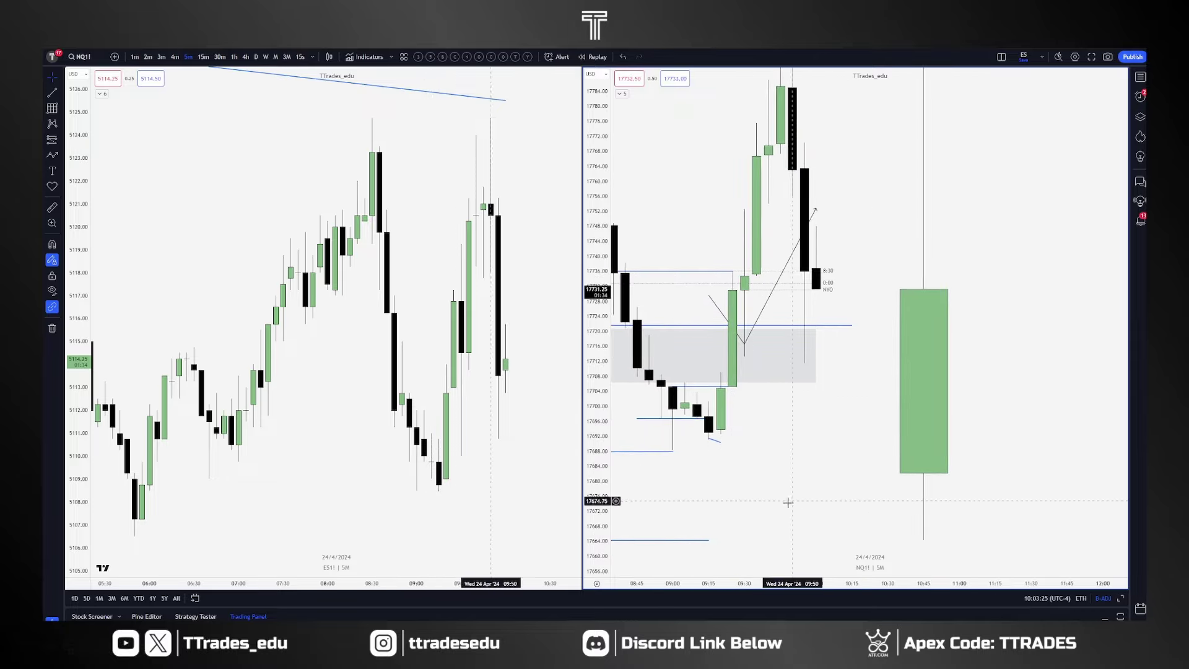
left_click_drag(788, 503, 857, 500)
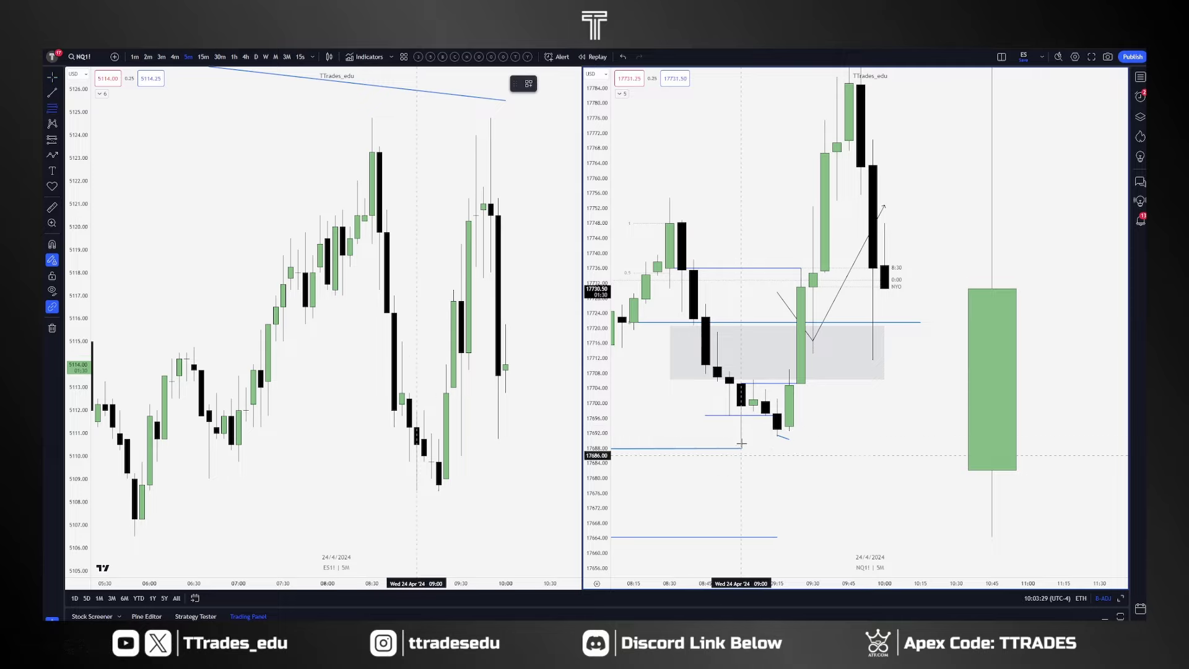
left_click(741, 406)
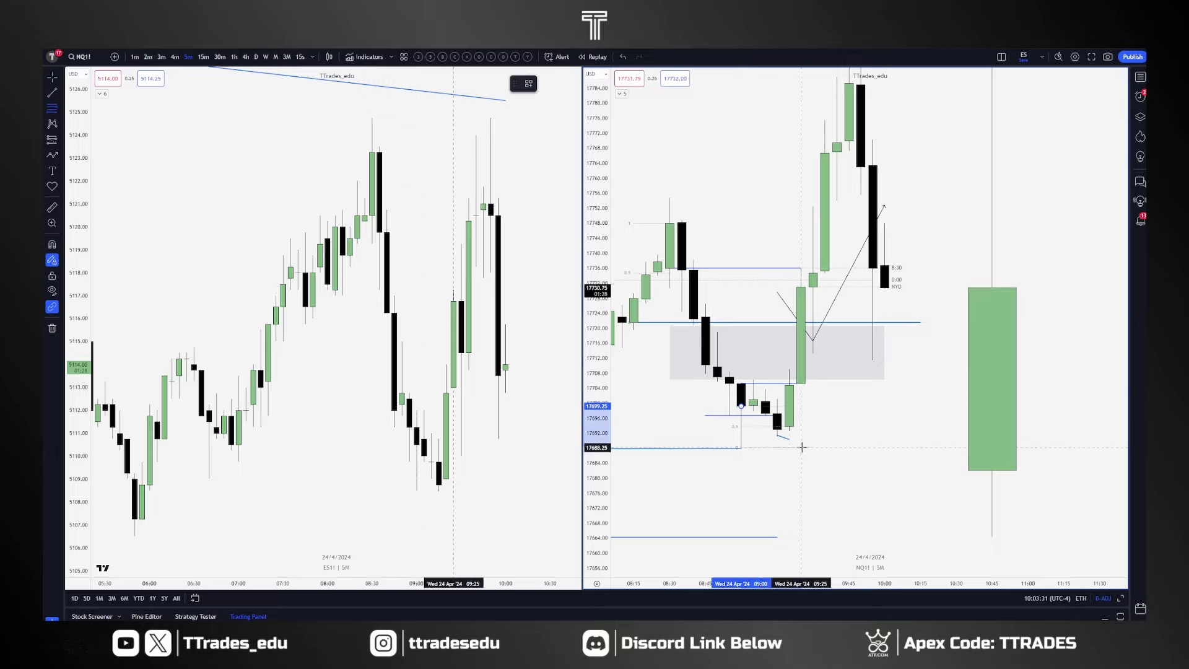
key("Escape")
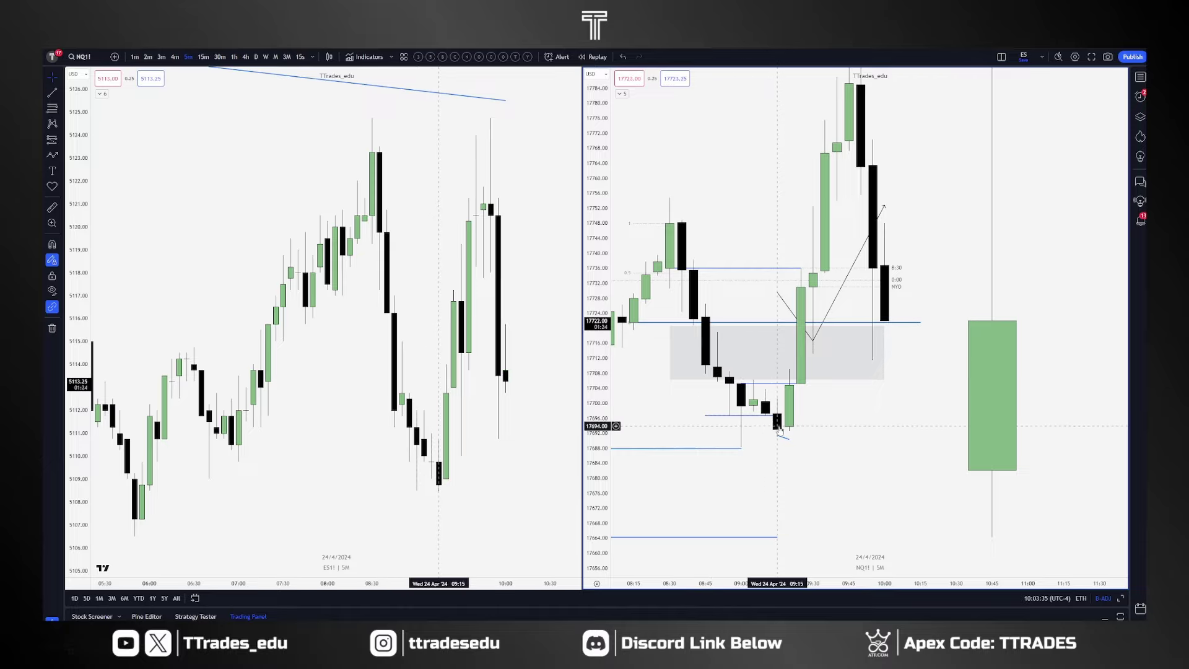
Compare the NQ morning low on the 15-minute and 5-minute timeframes, including the wider price action since 23 April.
left_click(204, 57)
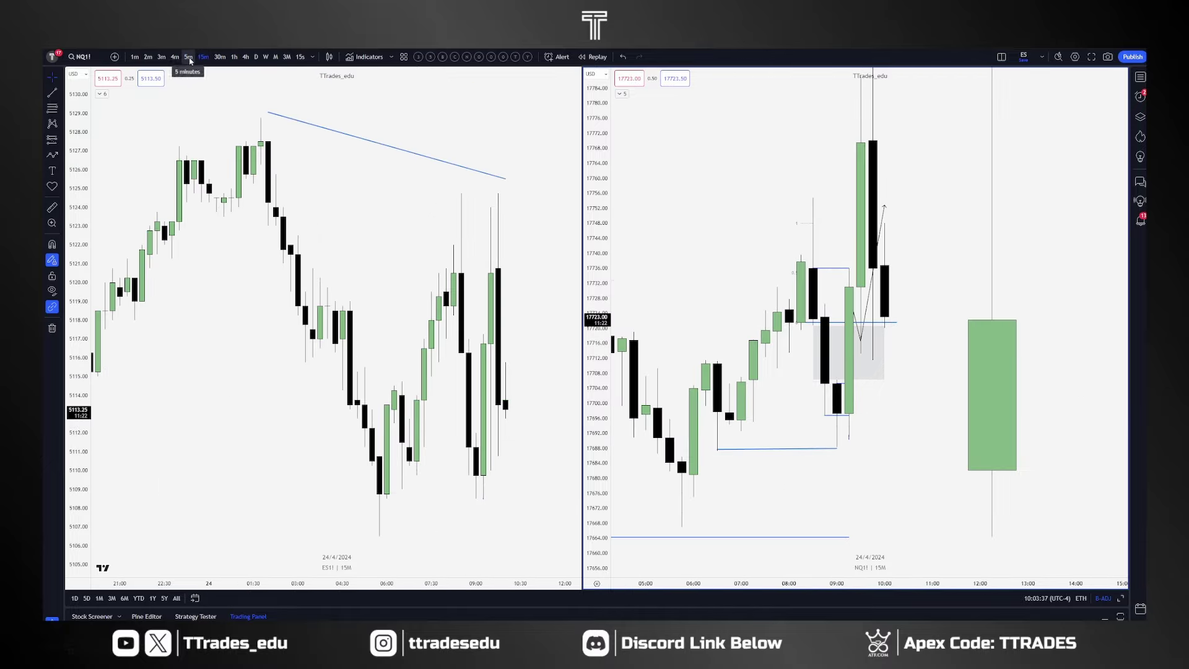
left_click(187, 57)
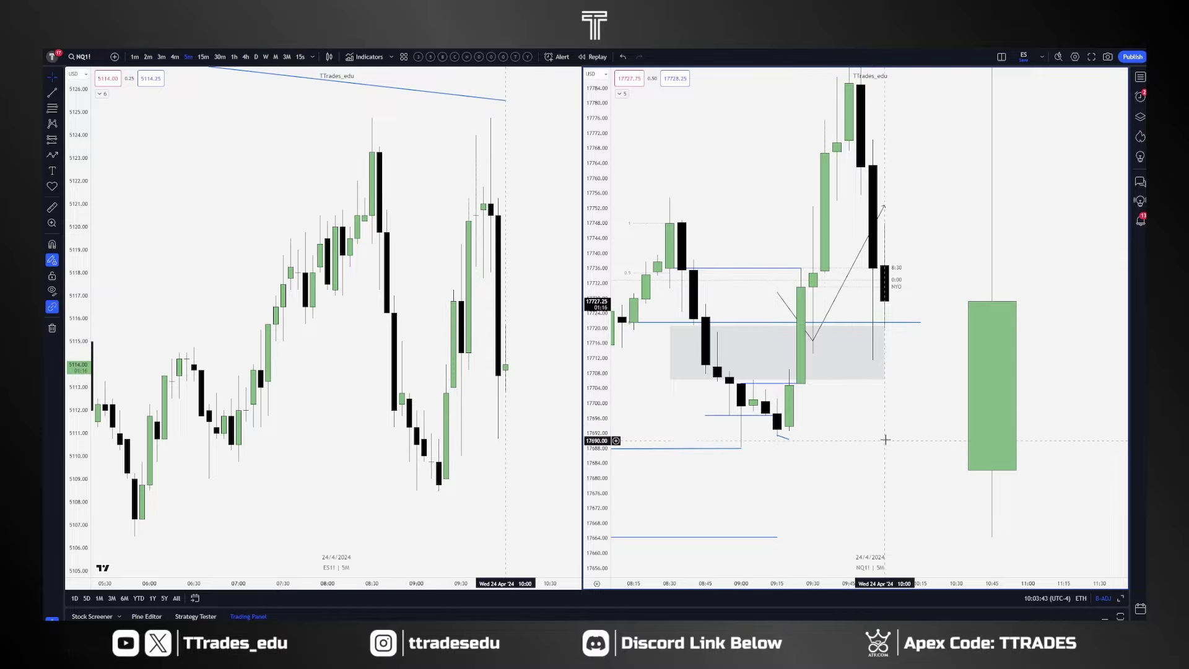
scroll(928, 437, "down", 1)
scroll(927, 437, "down", 3)
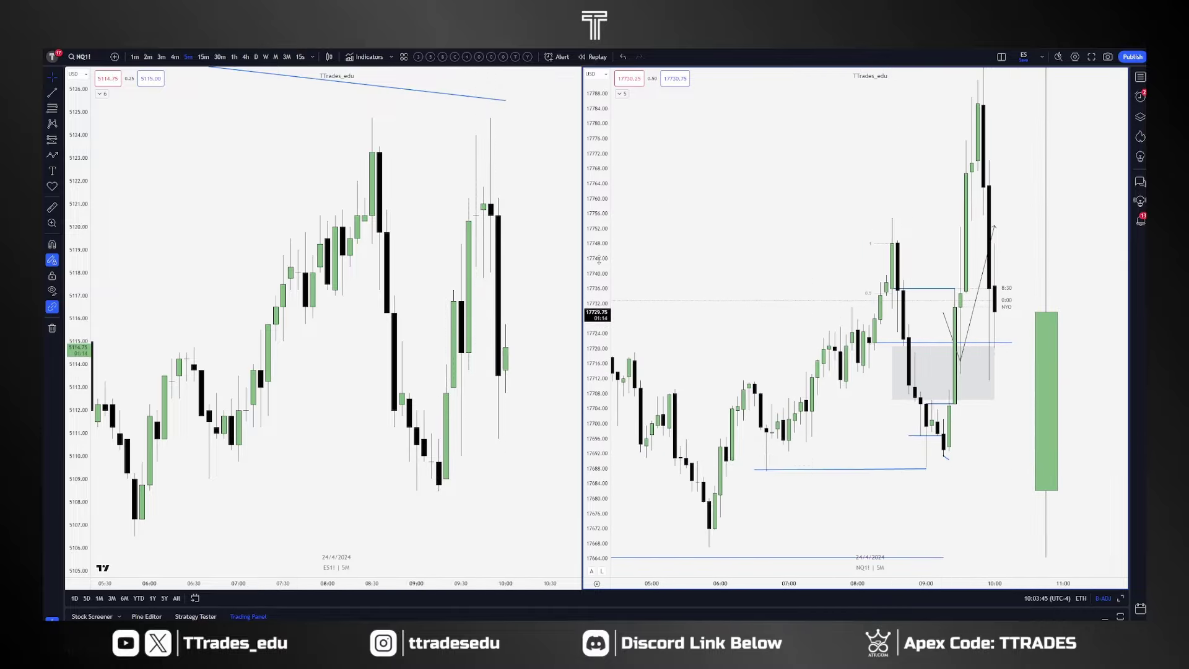
scroll(836, 458, "down", 5)
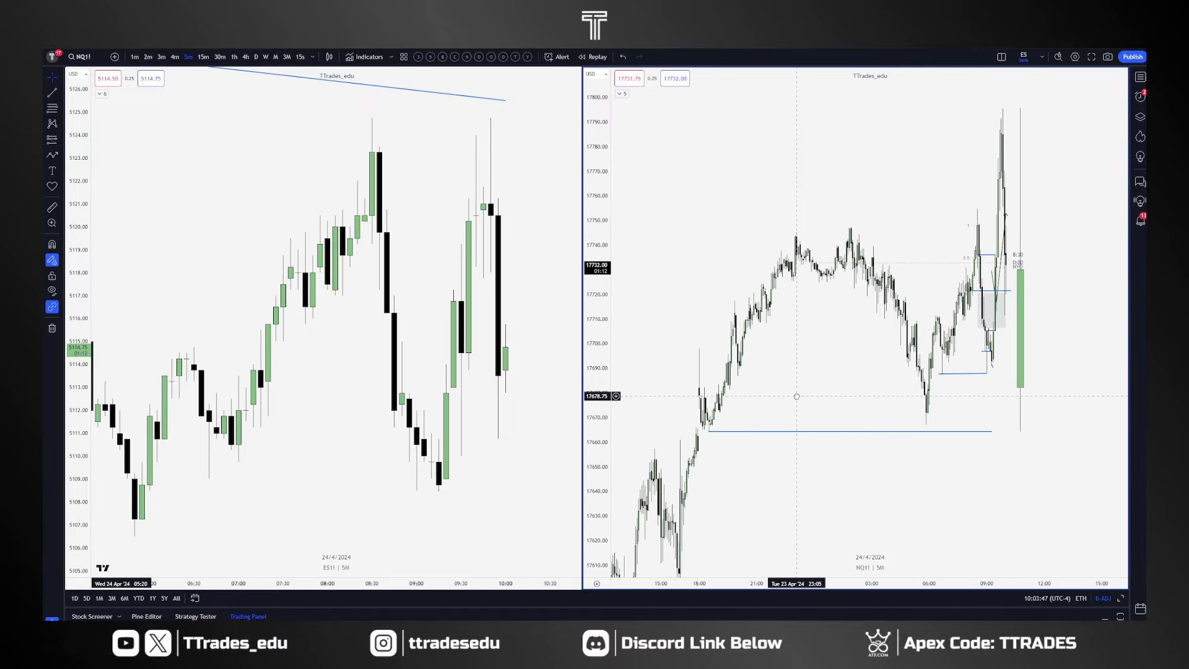
Switch the charts to the 30-minute timeframe and frame the NQ price action of 23 and 24 April.
left_click(203, 56)
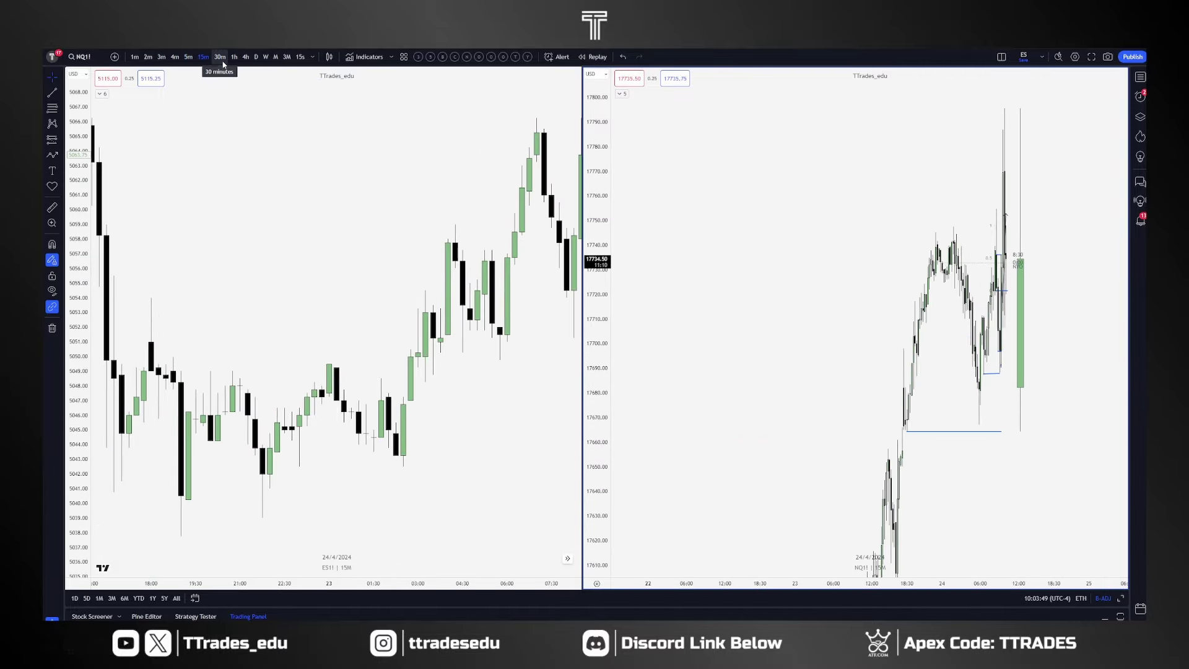
left_click(222, 60)
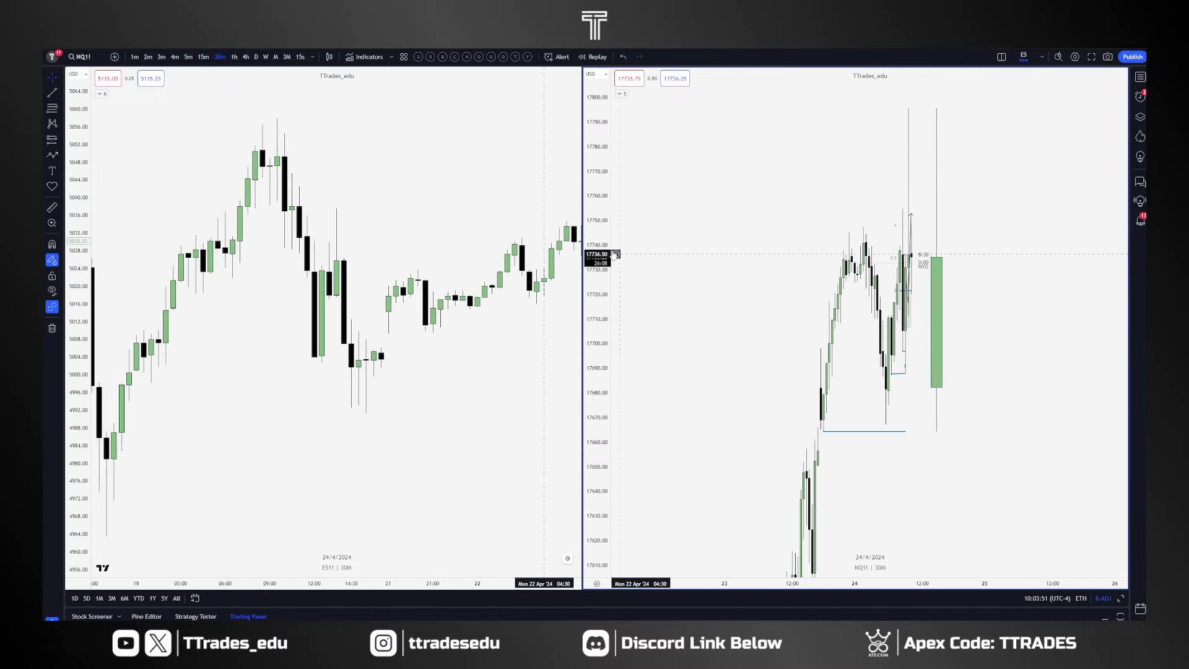
left_click_drag(598, 255, 599, 457)
left_click_drag(1052, 433, 995, 425)
left_click_drag(925, 449, 882, 452)
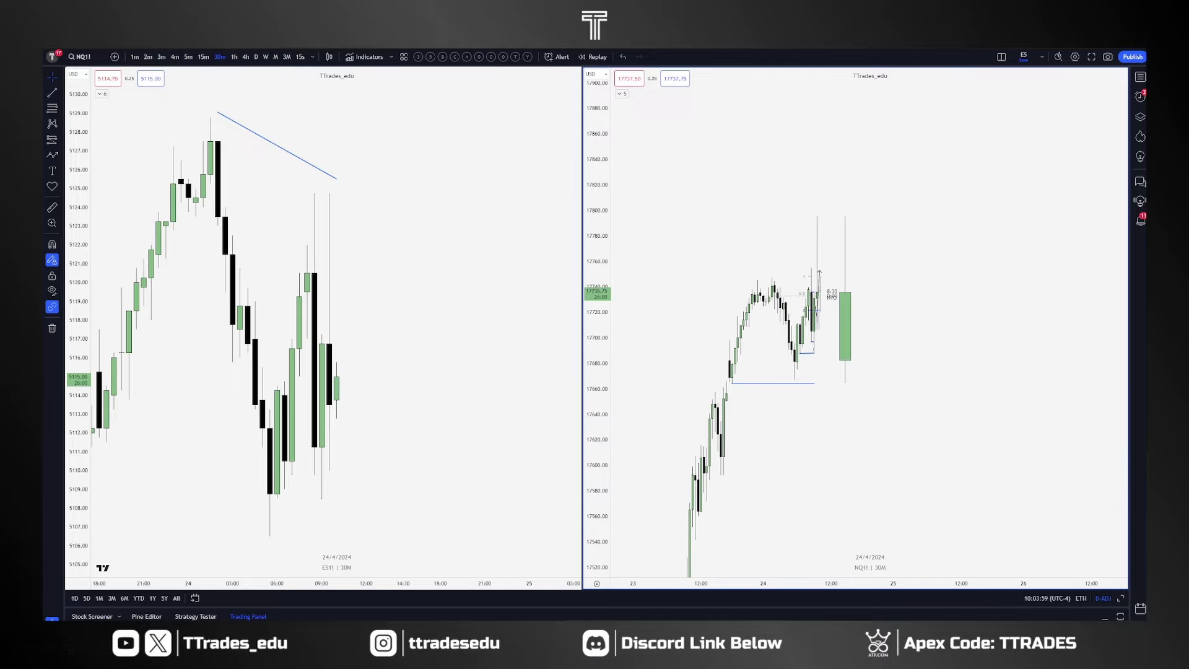
Brush a freehand stroke down the overnight decline on the NQ 30-minute chart and undo it.
left_click_drag(774, 302, 799, 375)
key("ctrl+z")
key("Escape")
Examine the ES 30-minute candles around the 24 April highs and the wider rally since 23 April.
left_click_drag(470, 354, 569, 340)
scroll(484, 345, "down", 3)
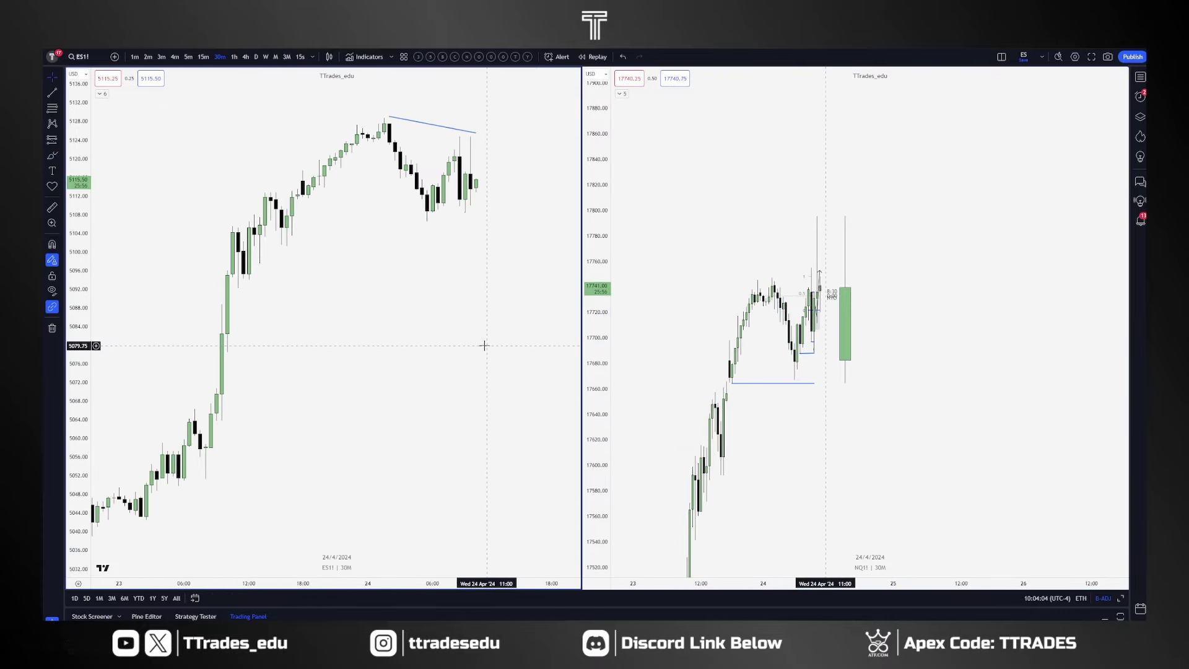
scroll(484, 345, "up", 3)
scroll(483, 346, "up", 3)
scroll(484, 346, "down", 1)
Brush freehand marks above and below the NQ range, at about 17780 and 17655, and undo all the strokes.
left_click_drag(874, 457, 821, 459)
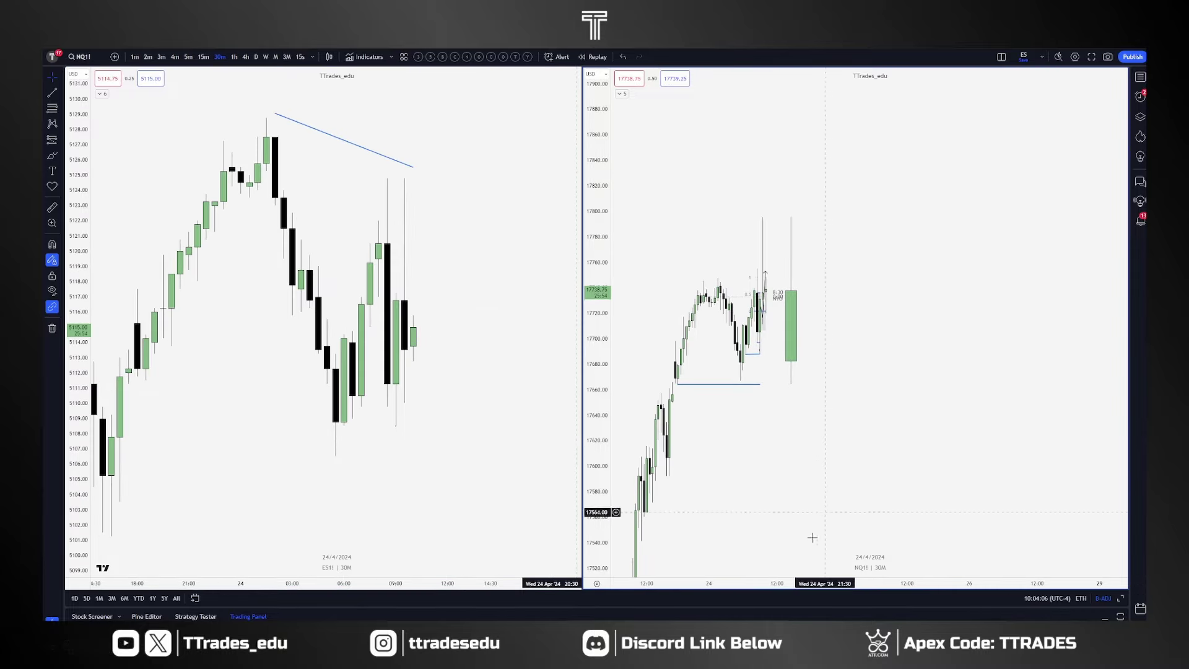
left_click(52, 155)
mouse_move(733, 352)
left_mouse_down()
mouse_move(738, 370)
mouse_move(768, 245)
mouse_move(831, 227)
left_mouse_up()
key("Delete")
left_click_drag(739, 394, 805, 396)
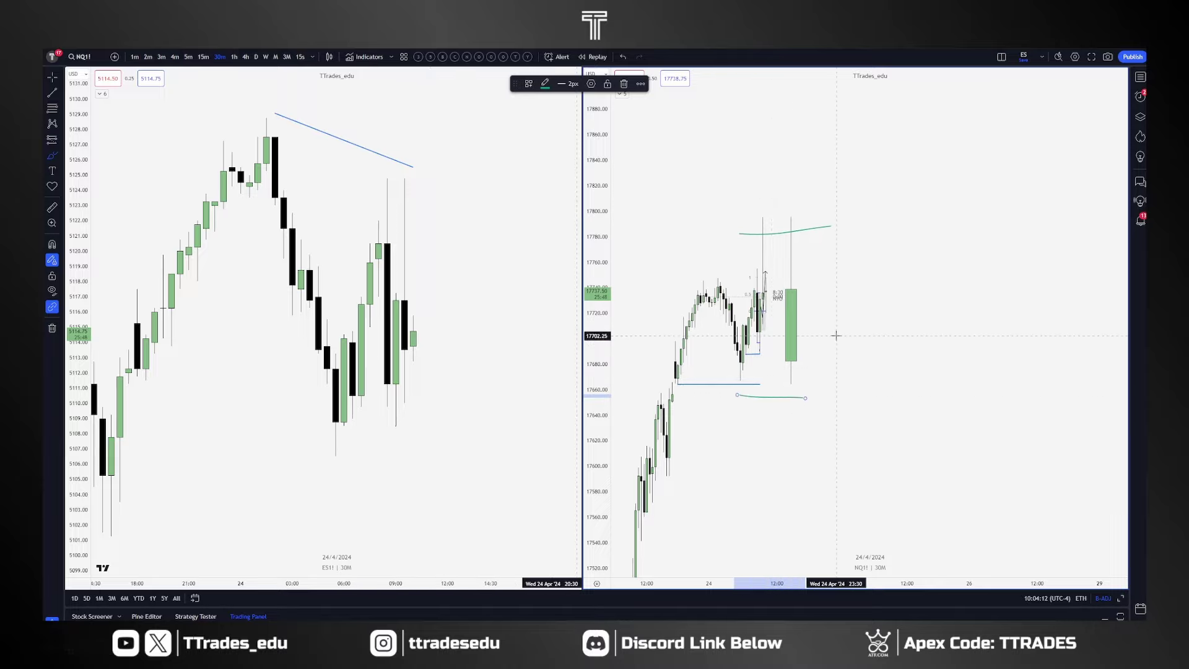
key("ctrl+z")
key("ctrl+z")
key("ctrl+z")
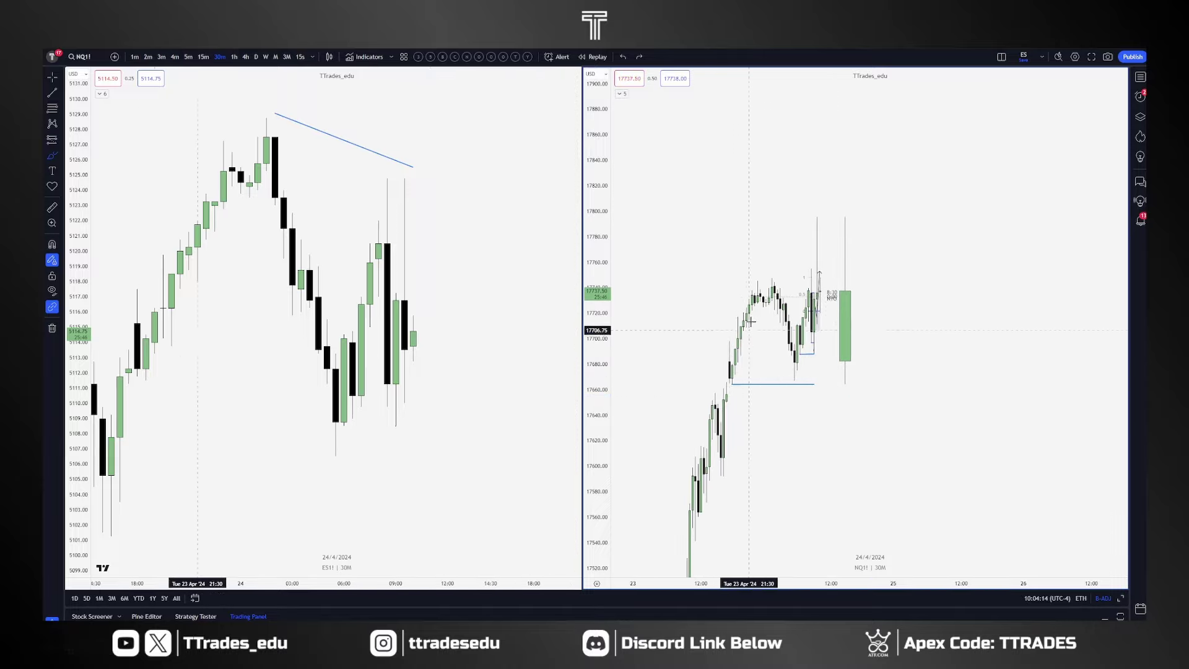
mouse_move(742, 361)
left_mouse_down()
mouse_move(778, 300)
mouse_move(834, 299)
left_mouse_up()
key("ctrl+z")
key("ctrl+z")
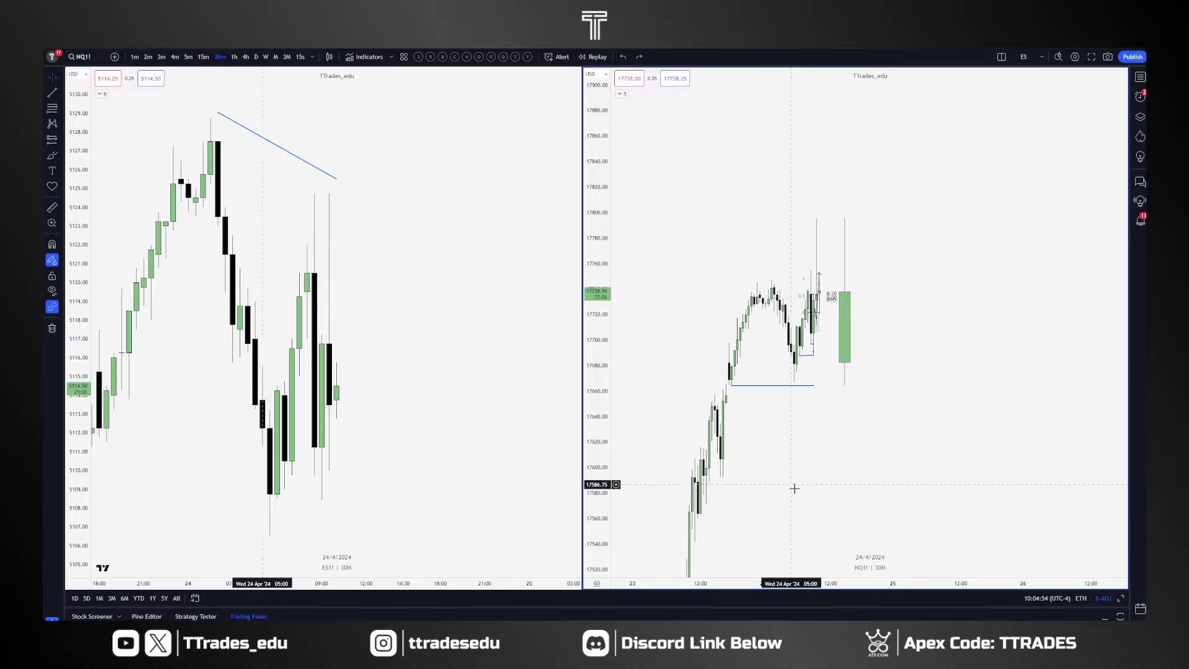
Switch the charts to the 1-minute timeframe and frame the NQ morning candles from about 08:45 to 10:00.
left_click(135, 58)
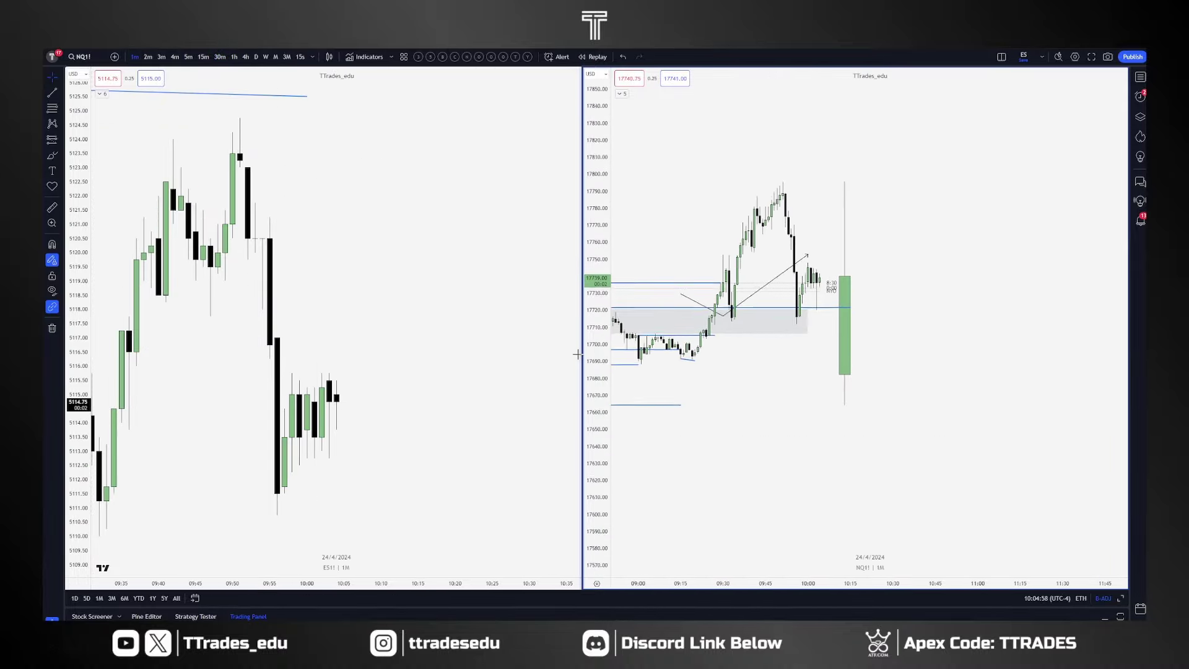
left_click_drag(598, 365, 597, 266)
left_click_drag(723, 424, 882, 459)
scroll(831, 452, "up", 2)
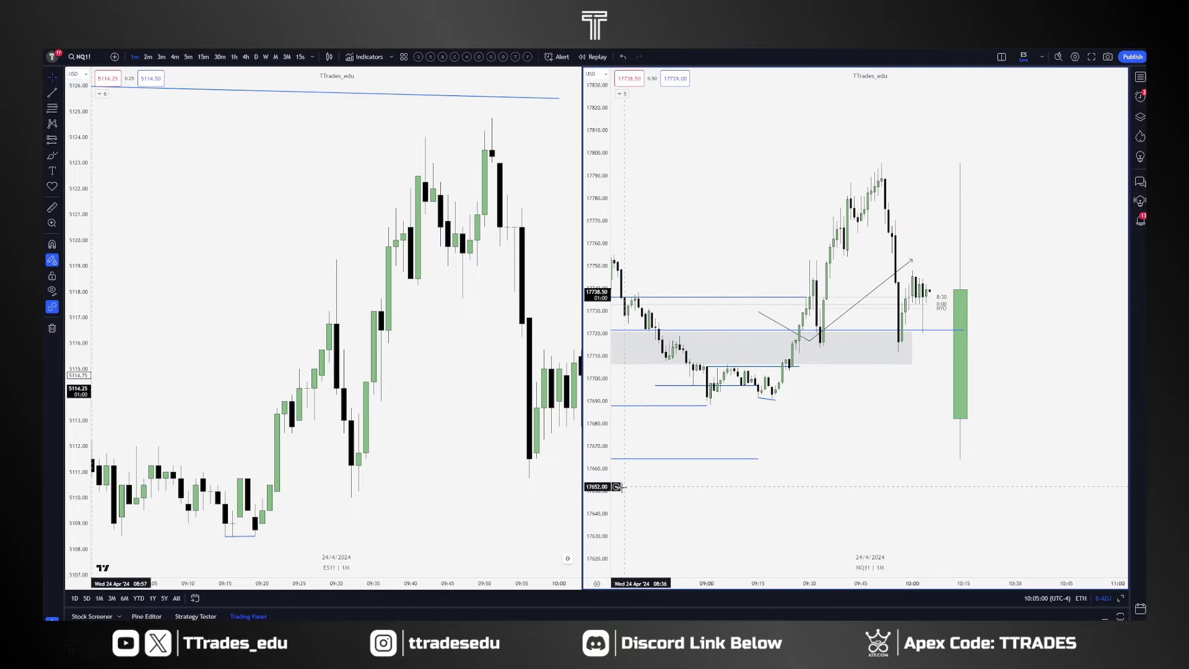
left_click_drag(598, 487, 598, 358)
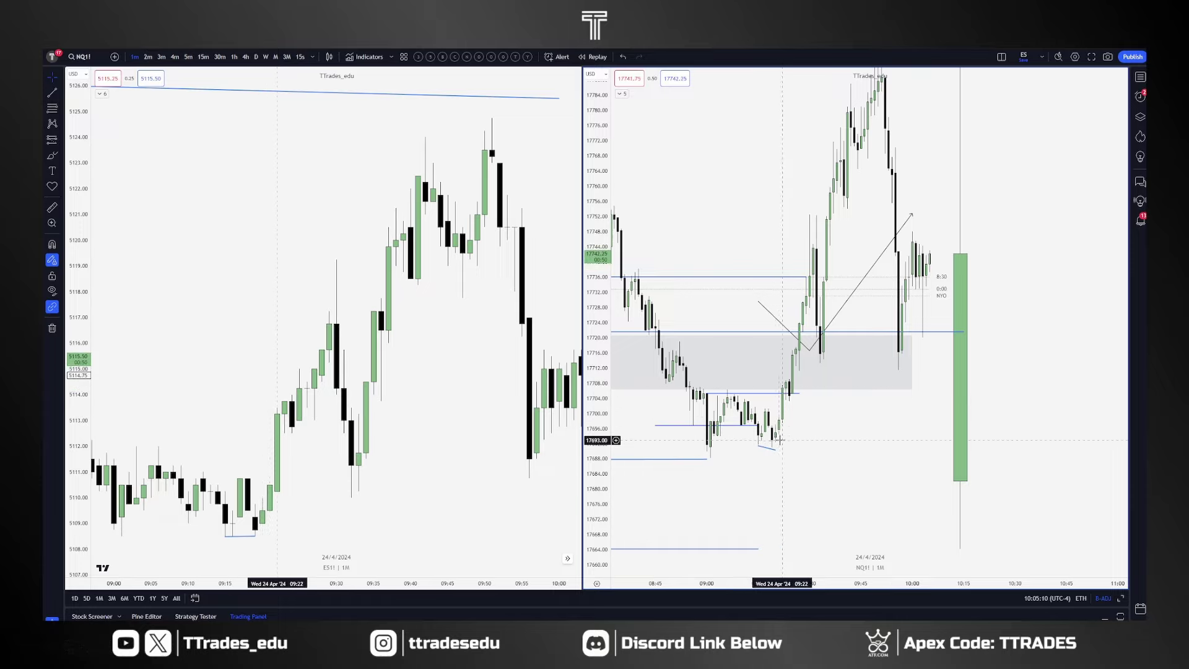
Try to measure a price range from the 09:19 NQ low at 17691.
scroll(782, 457, "up", 1)
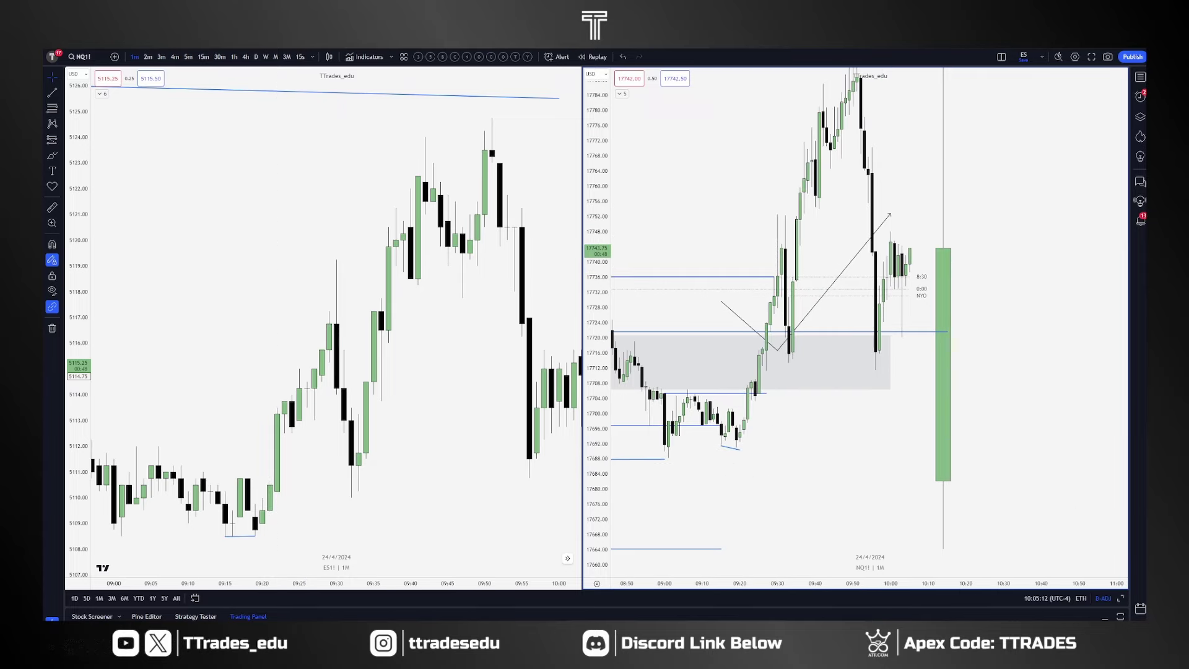
key("ctrl")
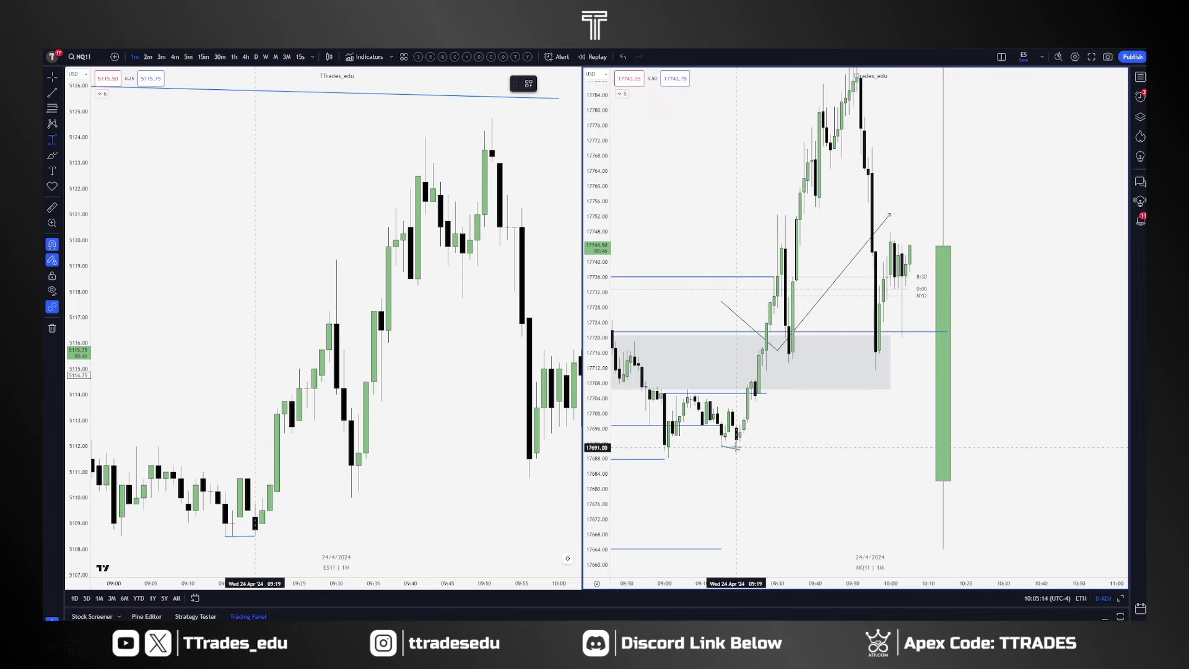
left_click(737, 447, "ctrl")
key("Escape")
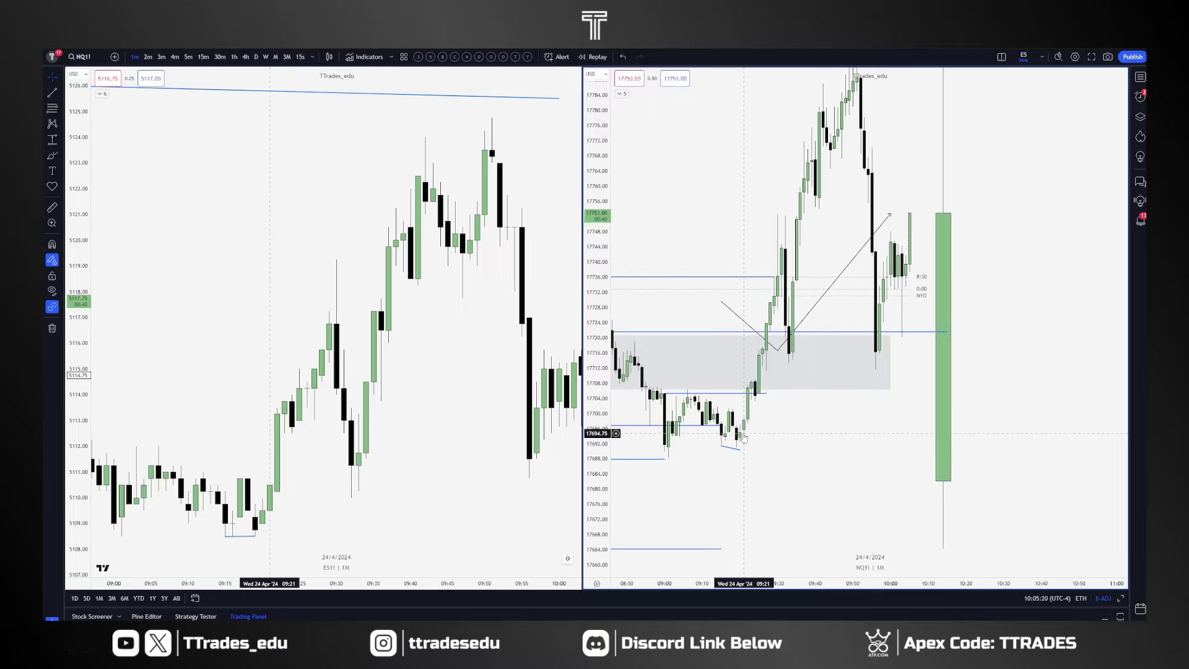
Maximize the NQ 1-minute chart so that it fills the layout, with the 24 April morning candles in view.
left_click_drag(805, 455, 808, 472)
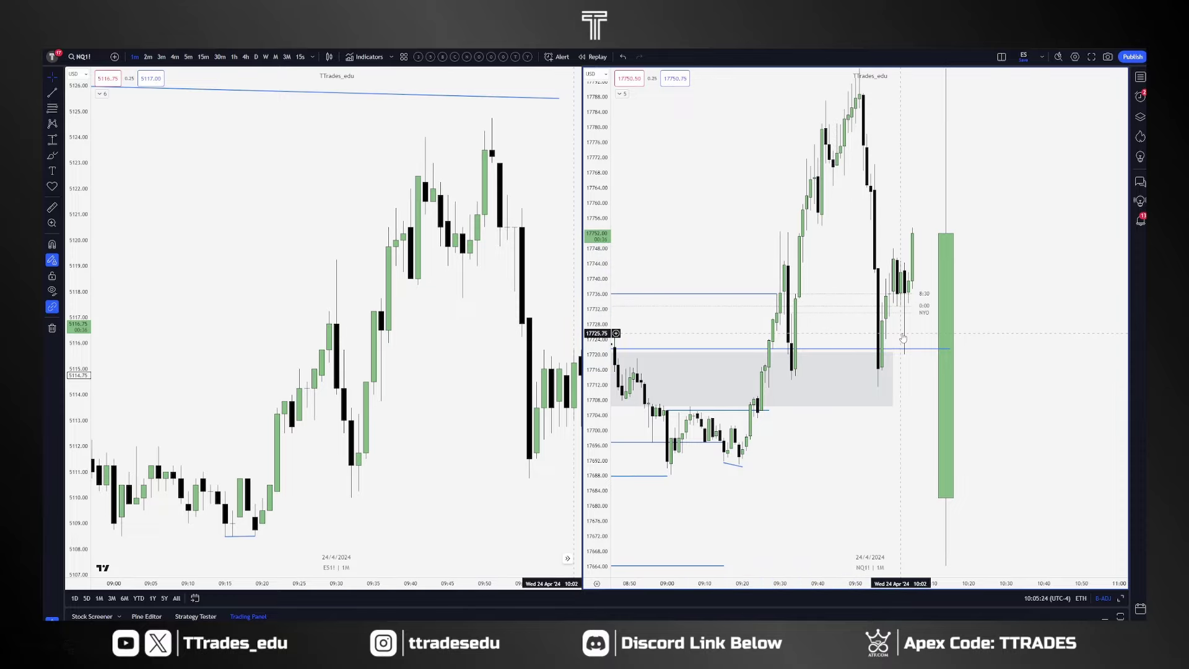
scroll(933, 500, "down", 3)
left_click_drag(951, 447, 886, 457)
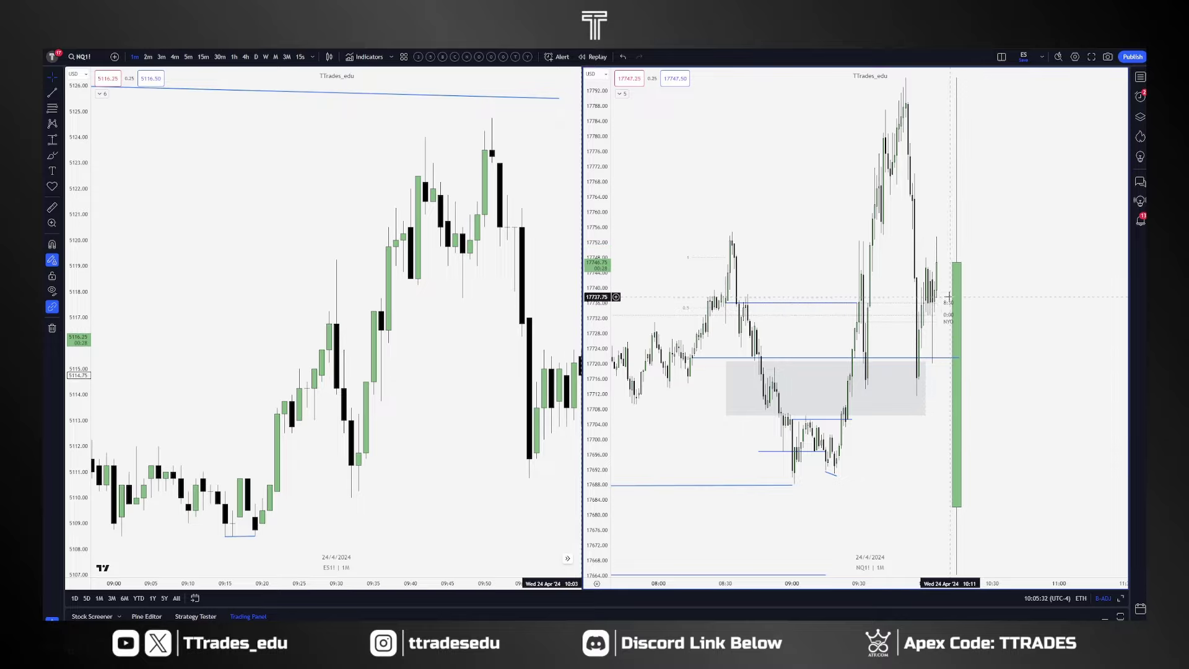
left_click_drag(1085, 375, 843, 335)
key("alt+Return")
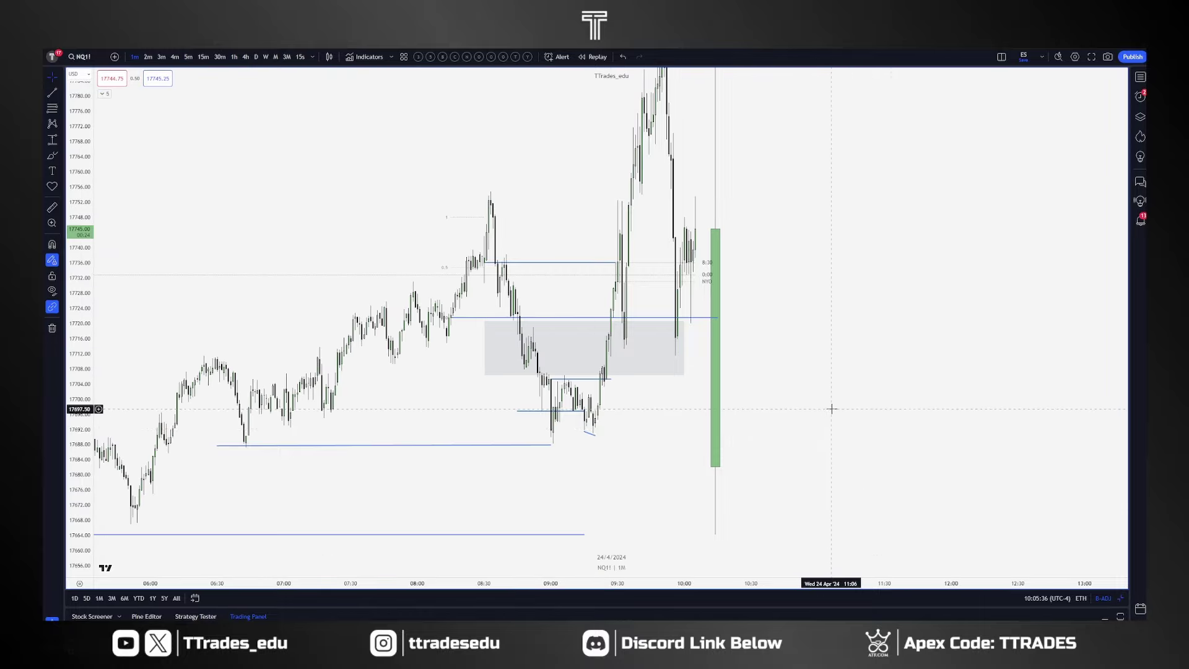
Sketch a rising zigzag path beside the NQ candles, from about 17716 near 11:04 to 17787.50 at 13:36.
left_click_drag(878, 425, 724, 449)
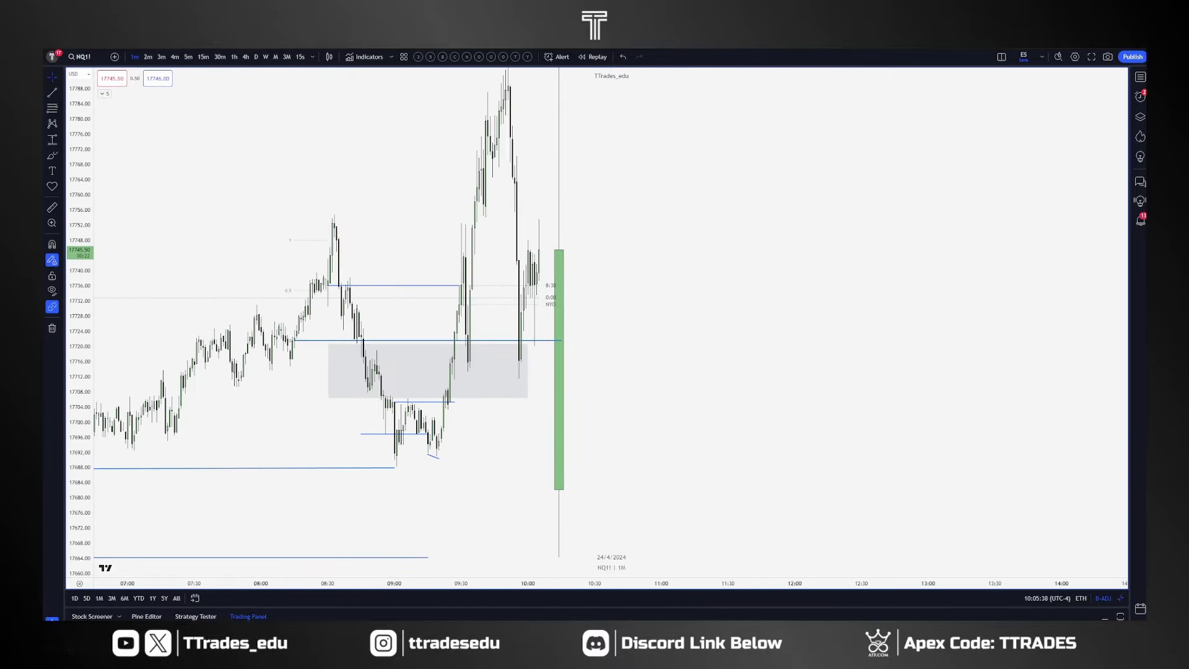
left_click(671, 360)
left_click(726, 418)
left_click(738, 356)
left_click(781, 400)
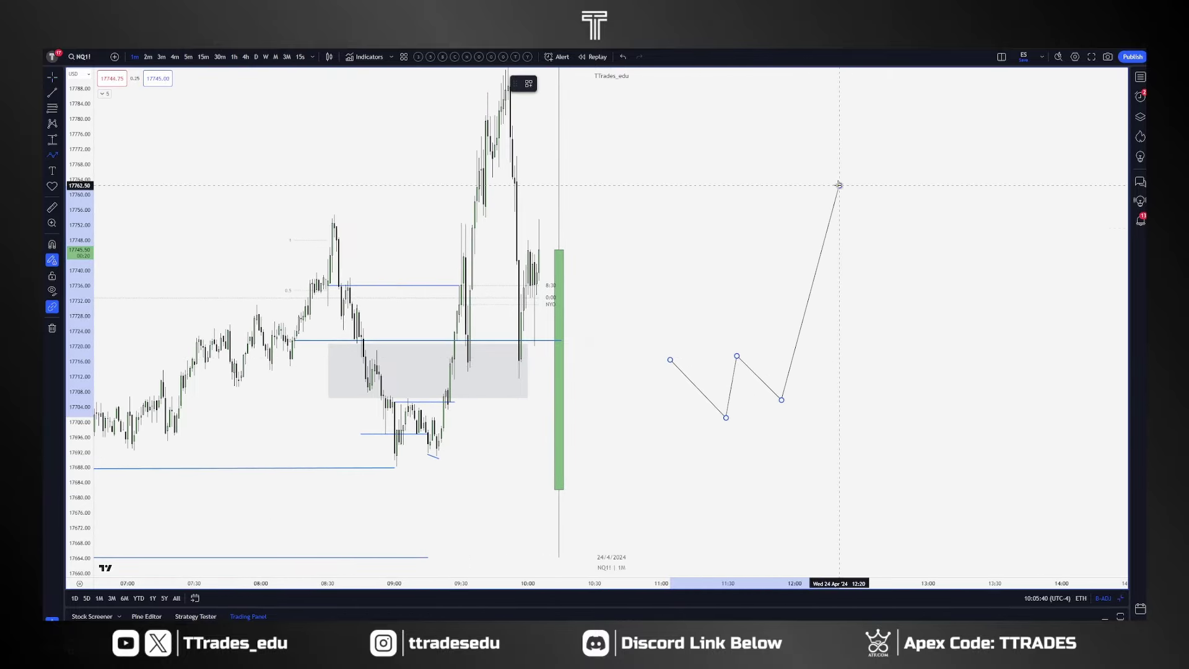
left_click(839, 186)
left_click(884, 254)
left_click(906, 164)
left_click(933, 198)
left_click(962, 90)
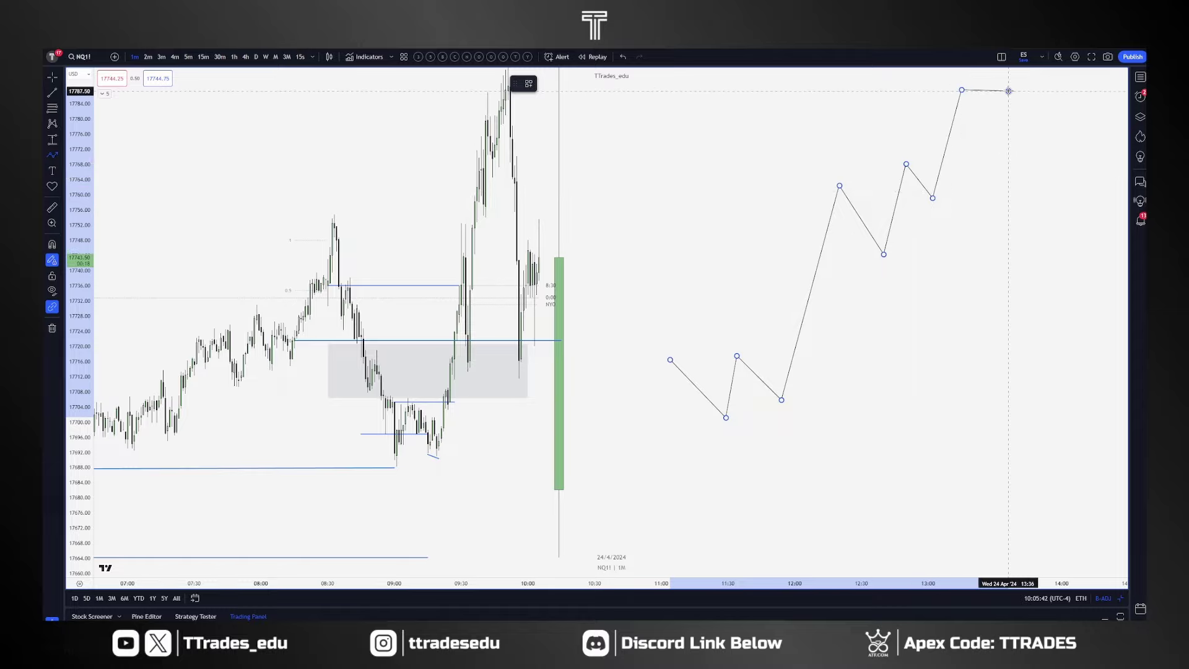
double_click(1008, 91)
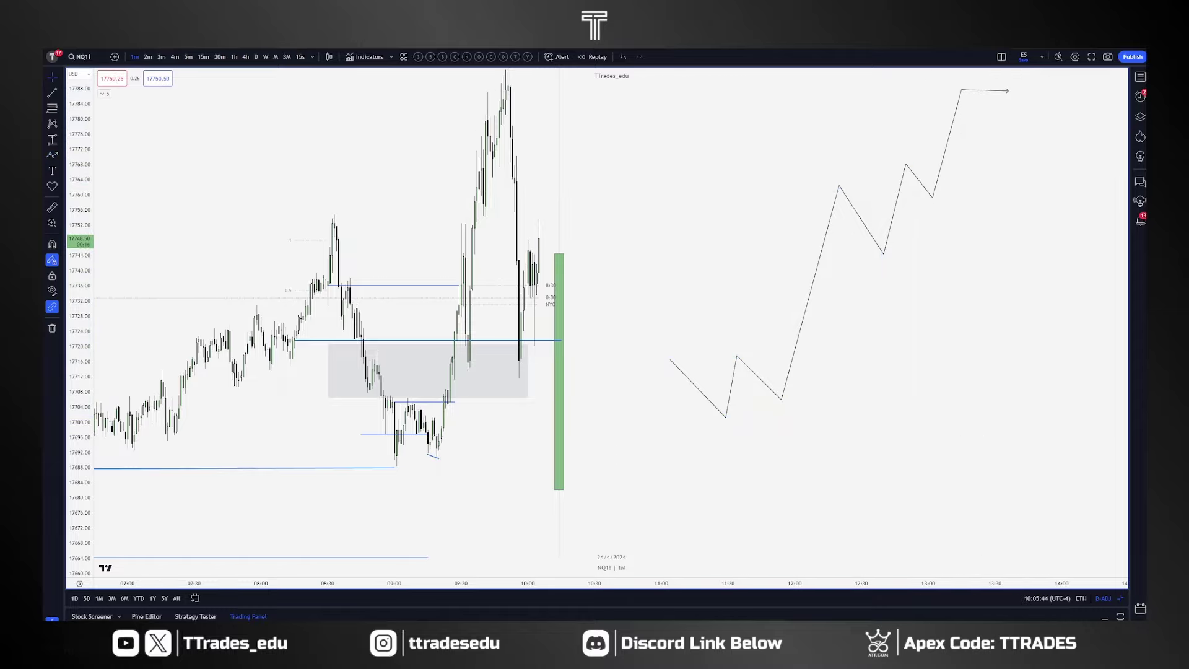
Draw horizontal lines at the sketched path's swing highs, at about 17716.50, 17713.75, 17761.75 and 17766.75.
key("alt+t")
left_click(733, 360)
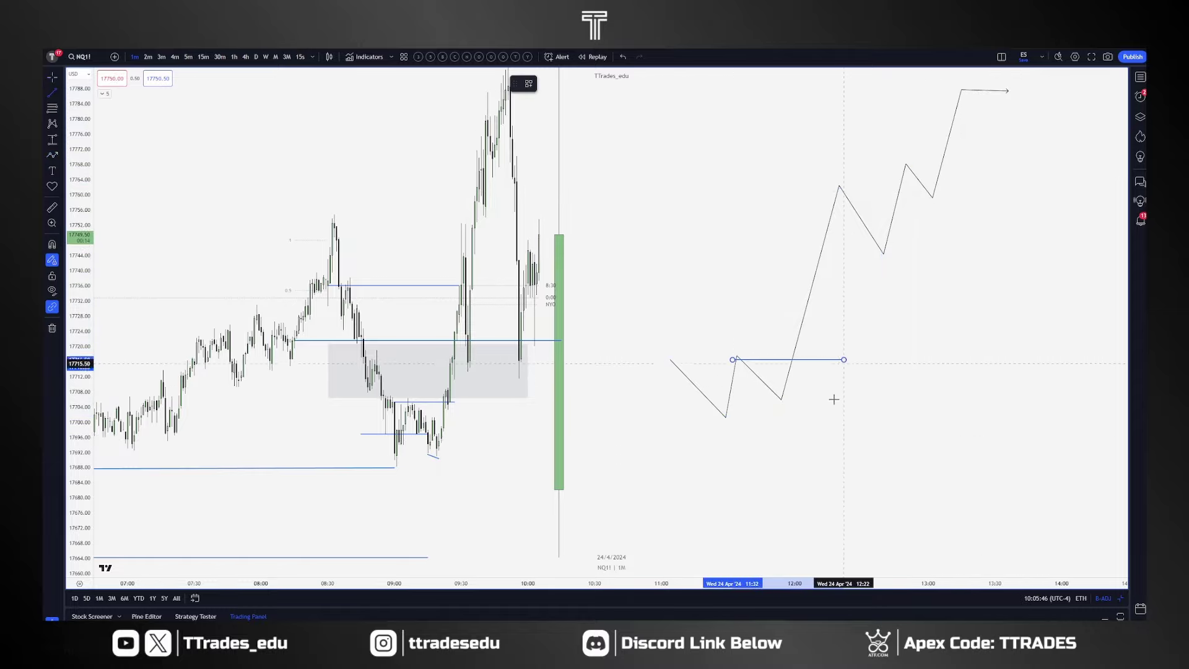
left_click(731, 370)
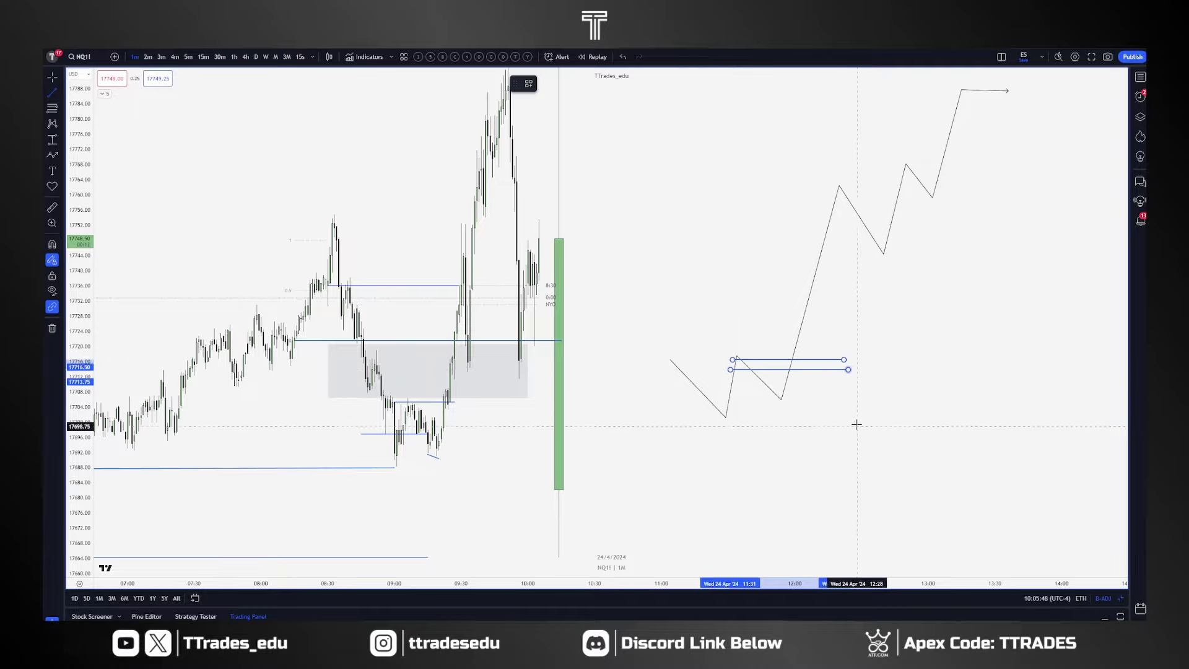
left_click(842, 188)
left_click(915, 188)
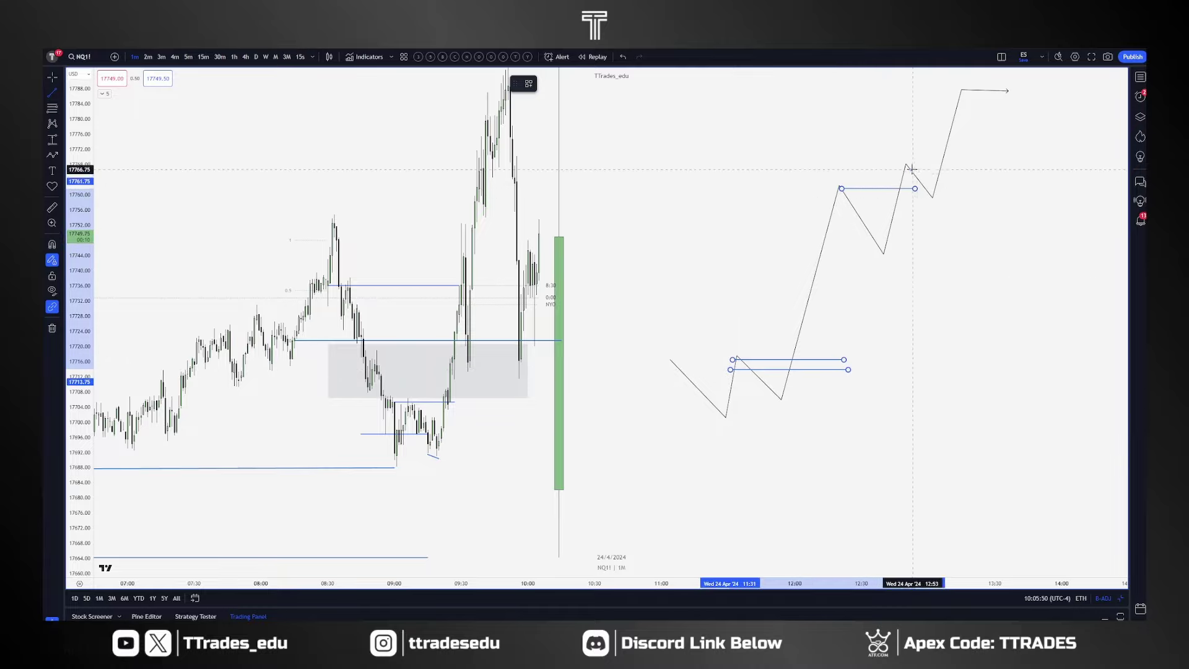
left_click(913, 168)
left_click(998, 169)
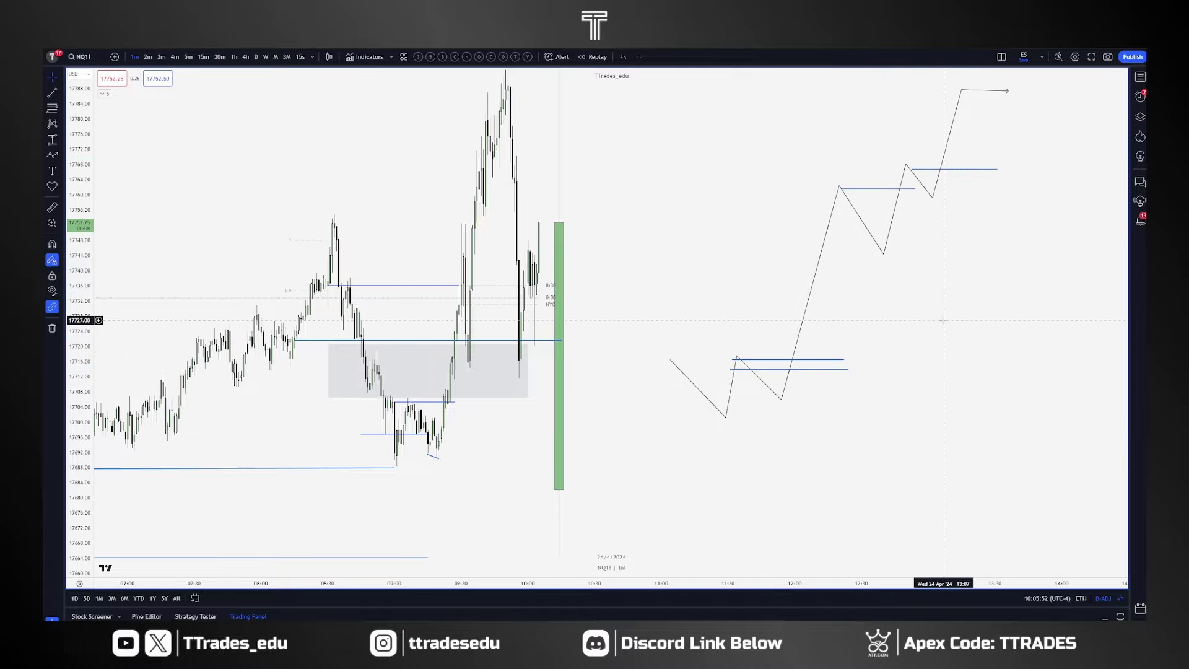
Undo the swing-high lines and the sketched zigzag path.
key("ctrl+z")
key("ctrl+z")
key("ctrl+z")
key("ctrl+z")
key("ctrl+z")
View NQ on the 1-hour timeframe with the chart view reset, and return it to the 30-minute timeframe.
scroll(929, 340, "down", 3)
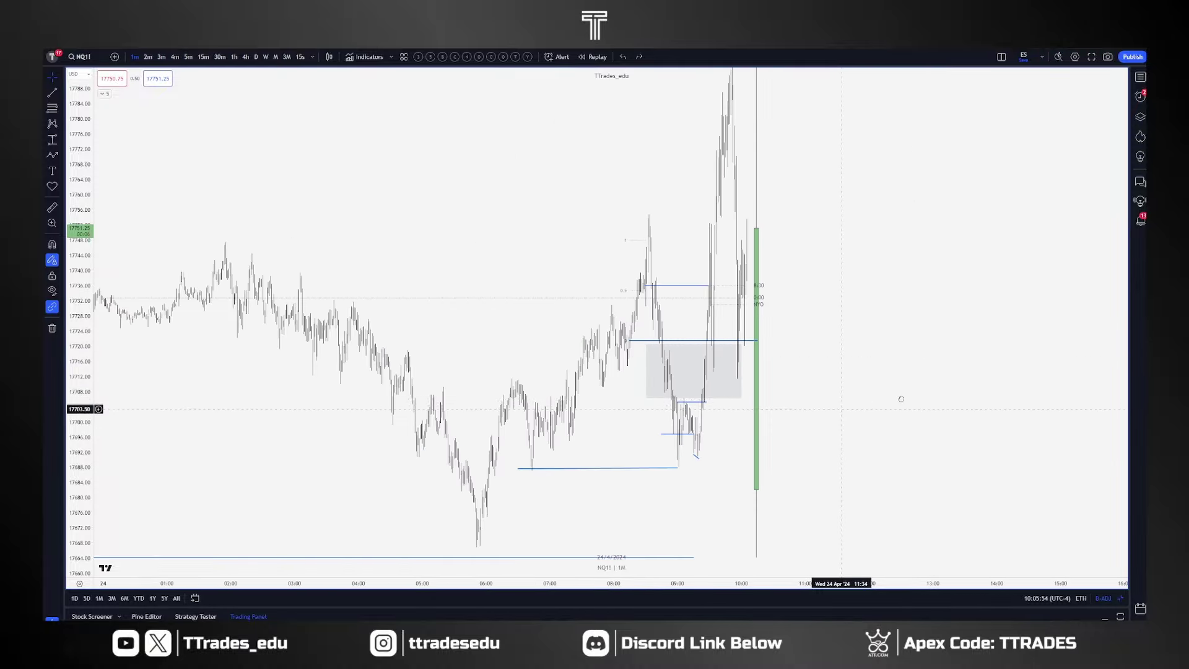
left_click_drag(842, 409, 910, 397)
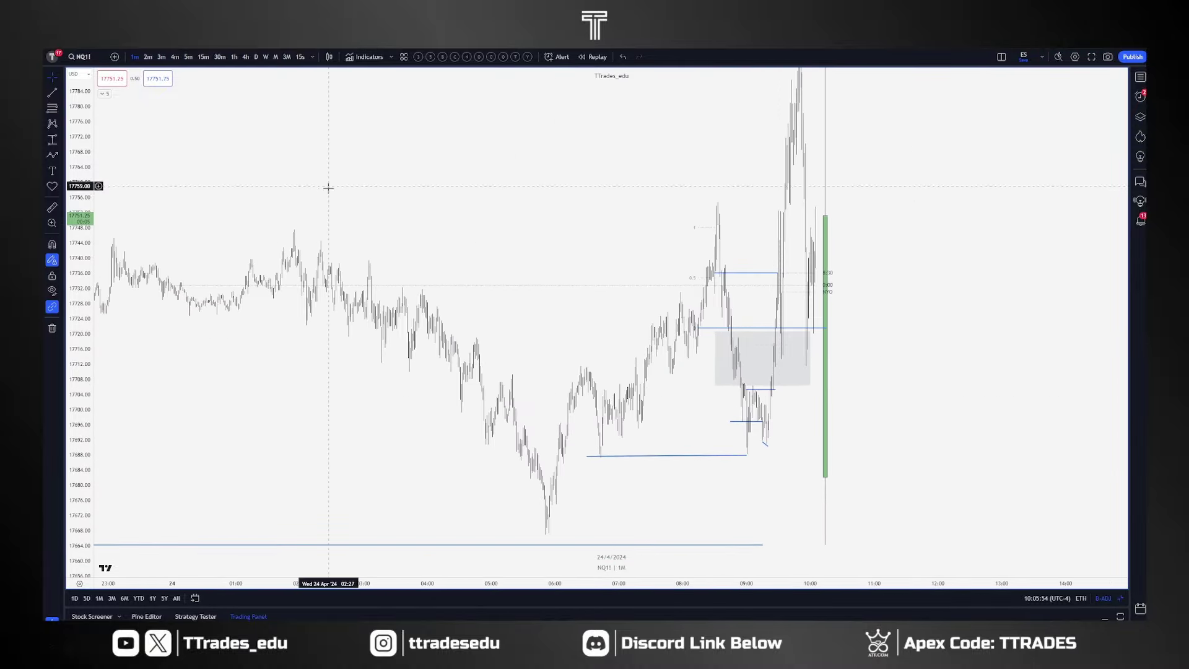
left_click(234, 57)
right_click(598, 234)
left_click(619, 242)
scroll(898, 410, "up", 5)
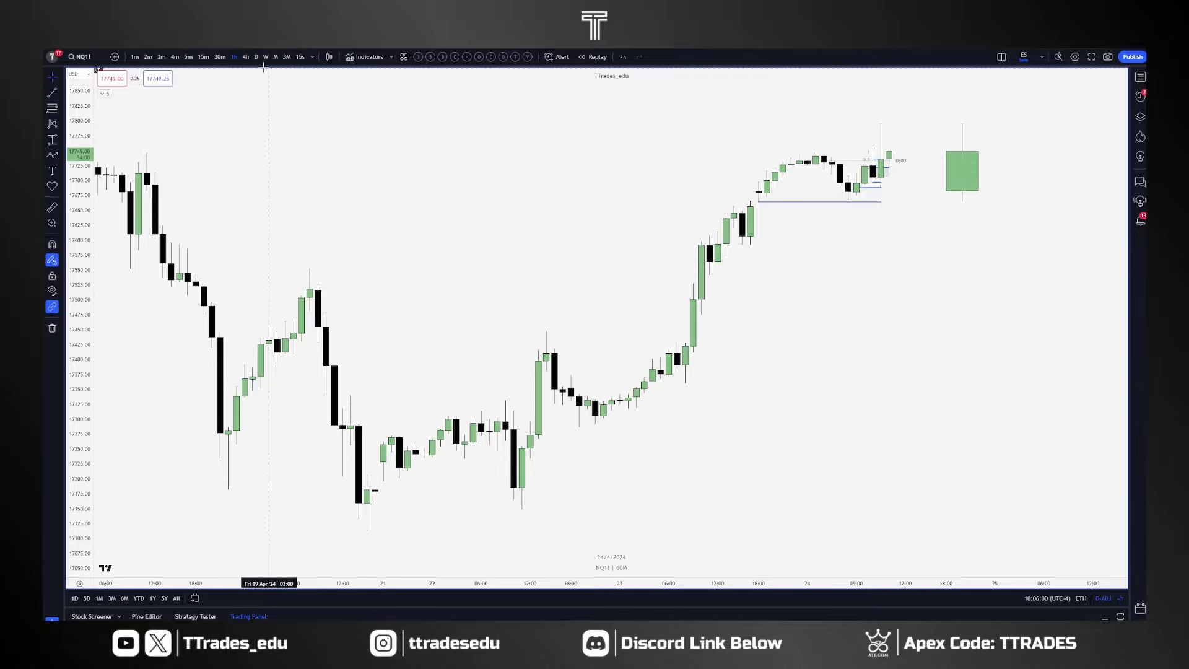
left_click(220, 56)
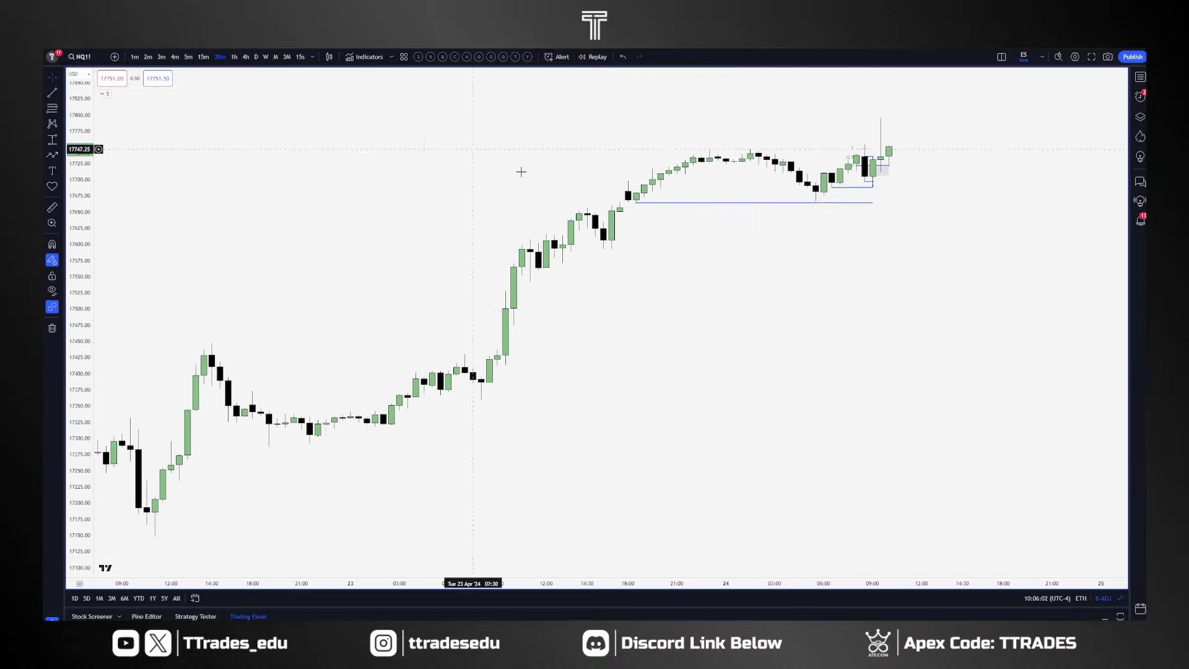
Rewind the NQ 30-minute chart to the afternoon of 23 April in bar replay, review it and exit the replay.
left_click(593, 57)
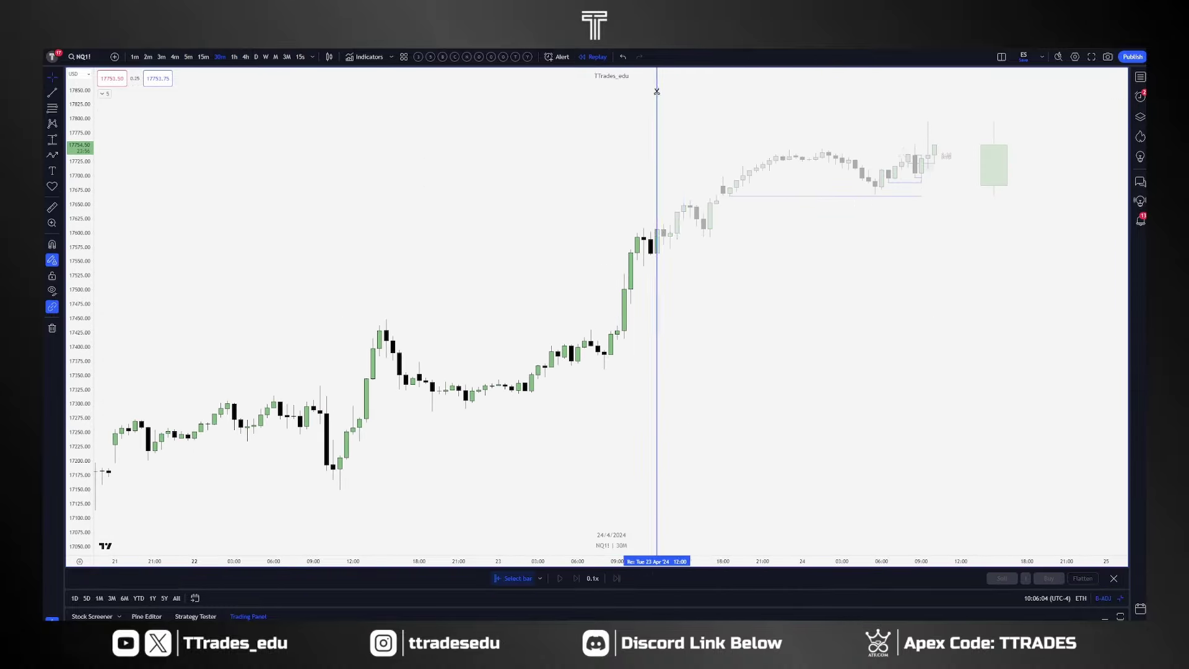
left_click(710, 123)
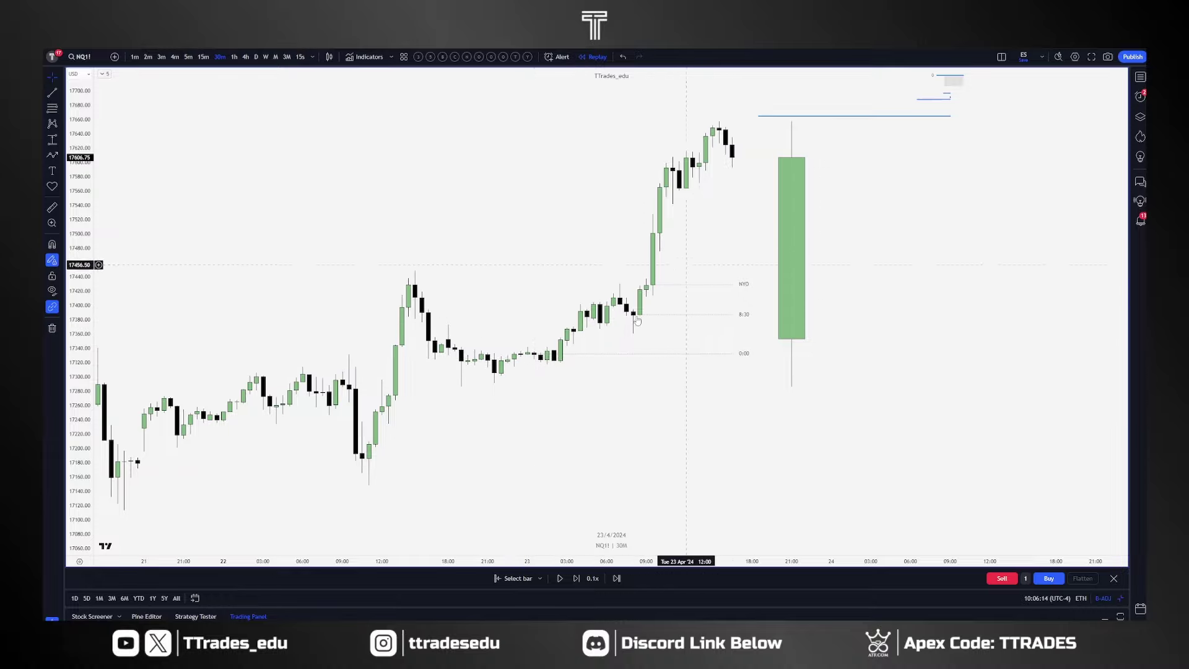
left_click_drag(898, 217, 790, 218)
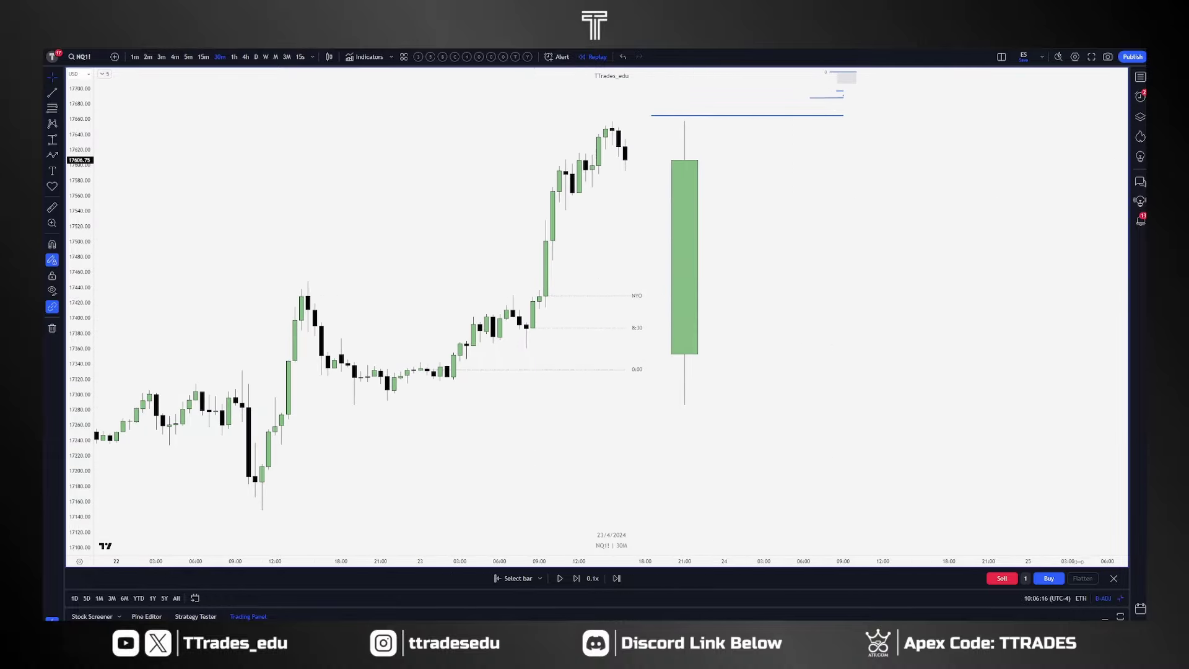
left_click(1114, 578)
left_click(671, 363)
Examine the NQ 30-minute candles of 24 April against the daily candle and the rally of 23 April.
scroll(903, 308, "up", 6)
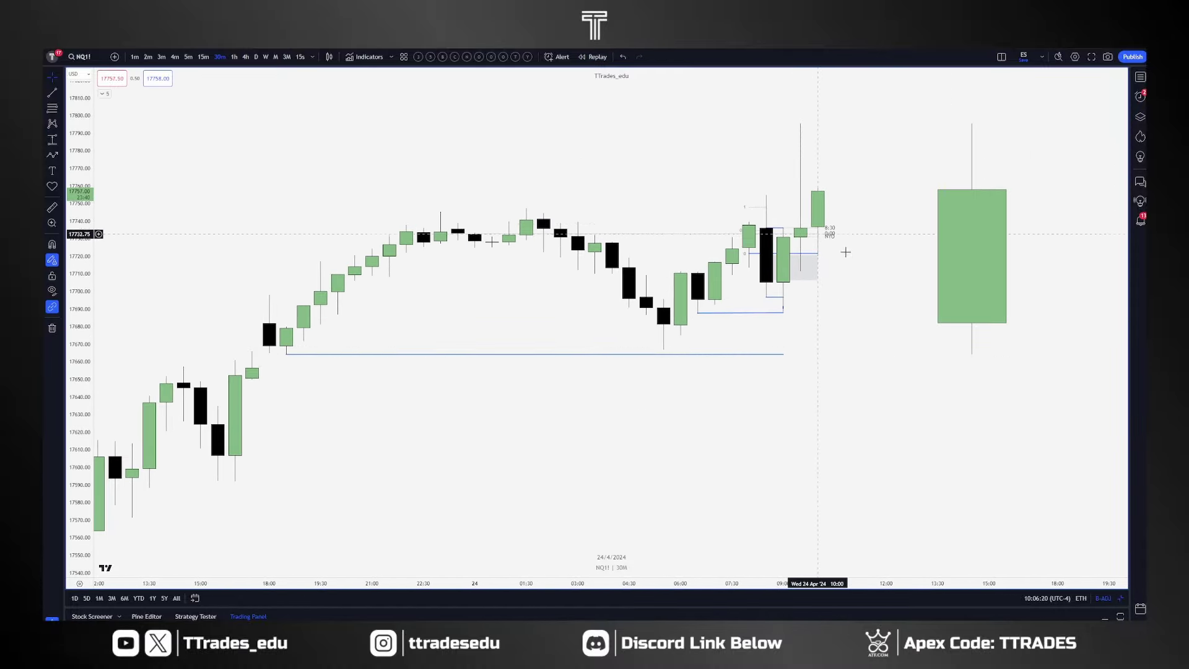
left_click_drag(943, 427, 795, 426)
scroll(795, 426, "down", 2)
left_click_drag(836, 348, 679, 305)
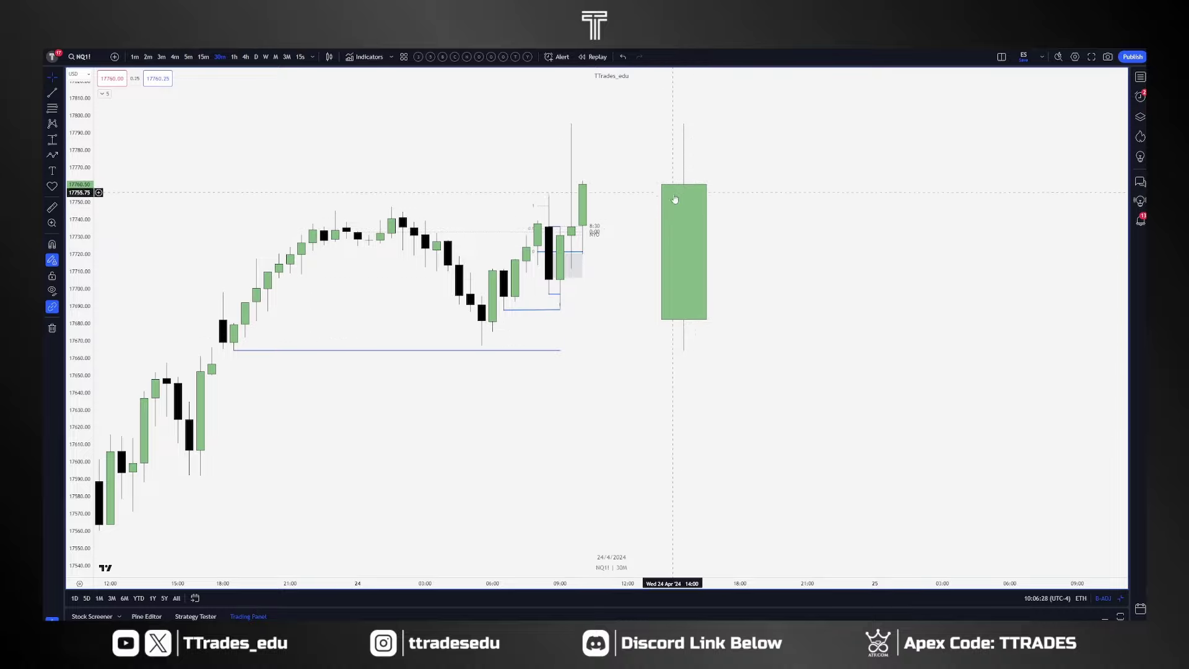
scroll(741, 291, "down", 2)
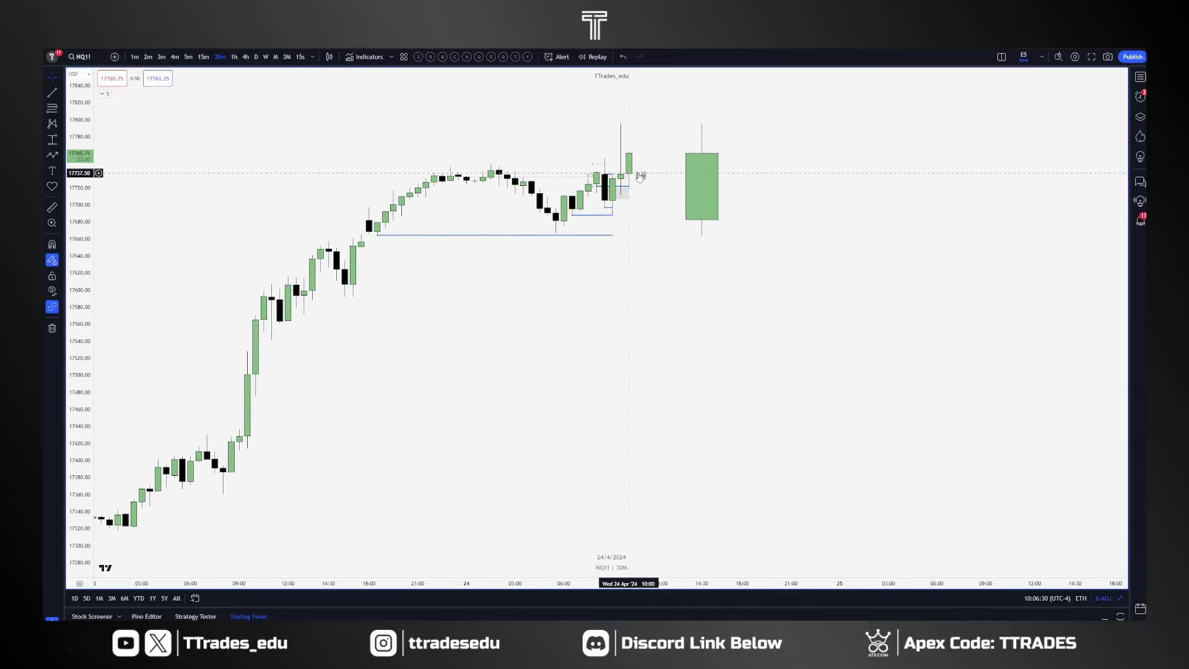
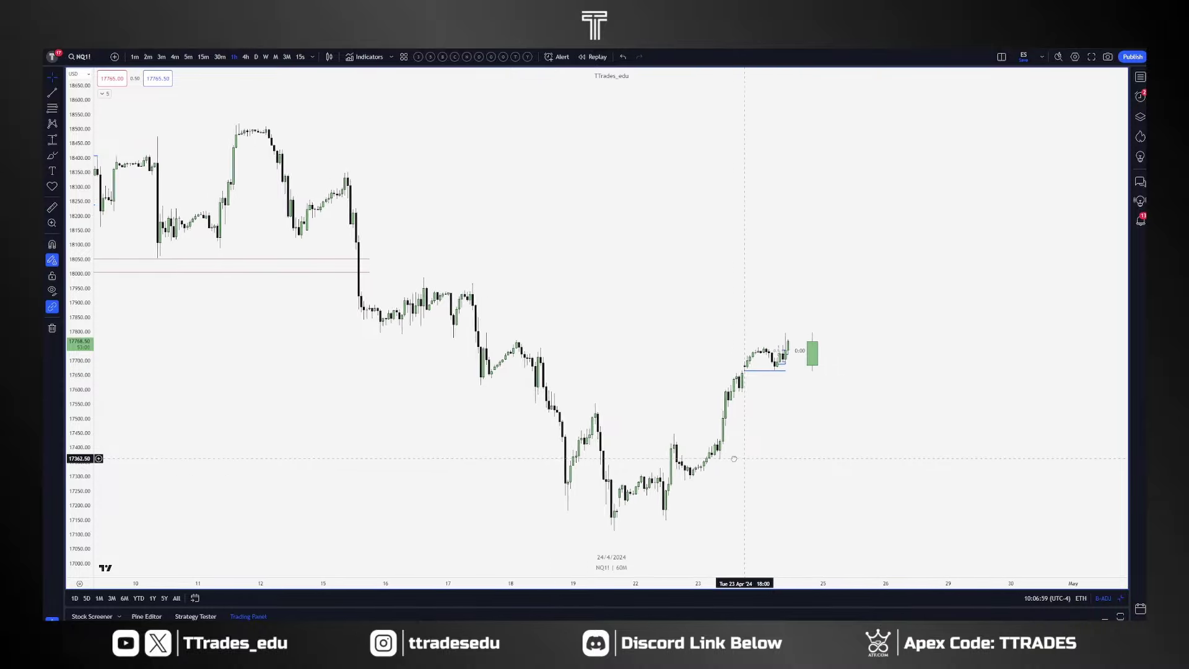
Sketch the swing path from the 22 April low up to the 24 April candles on the NQ 1-hour chart, and undo it.
left_click_drag(662, 396, 627, 394)
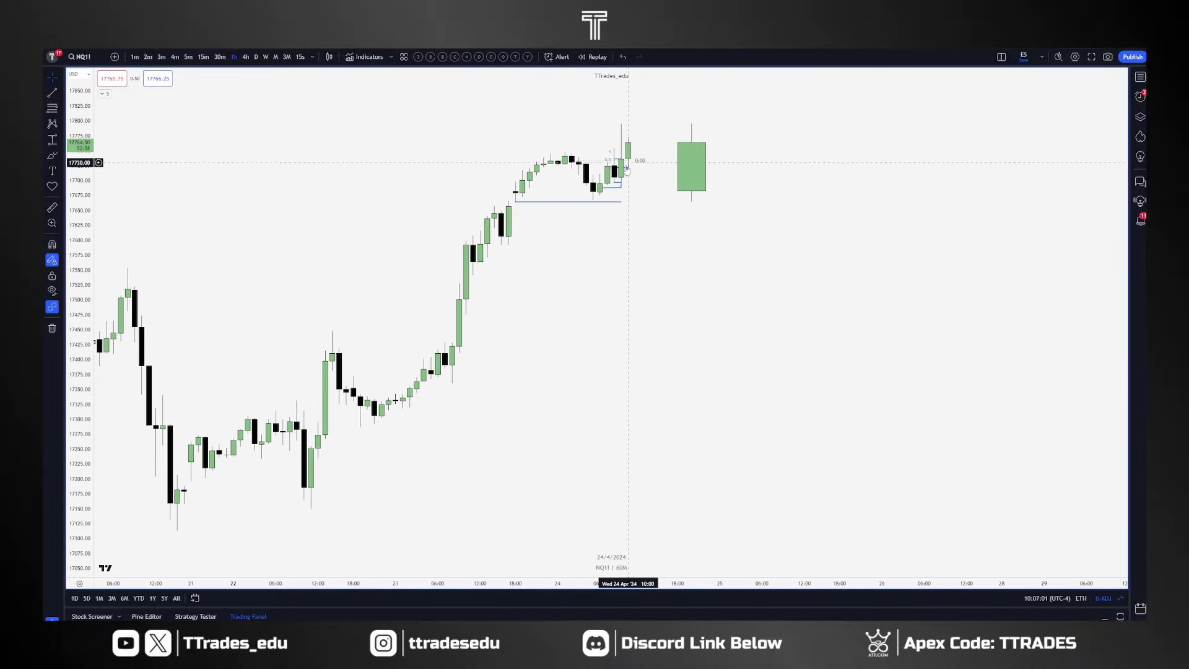
scroll(635, 153, "down", 3)
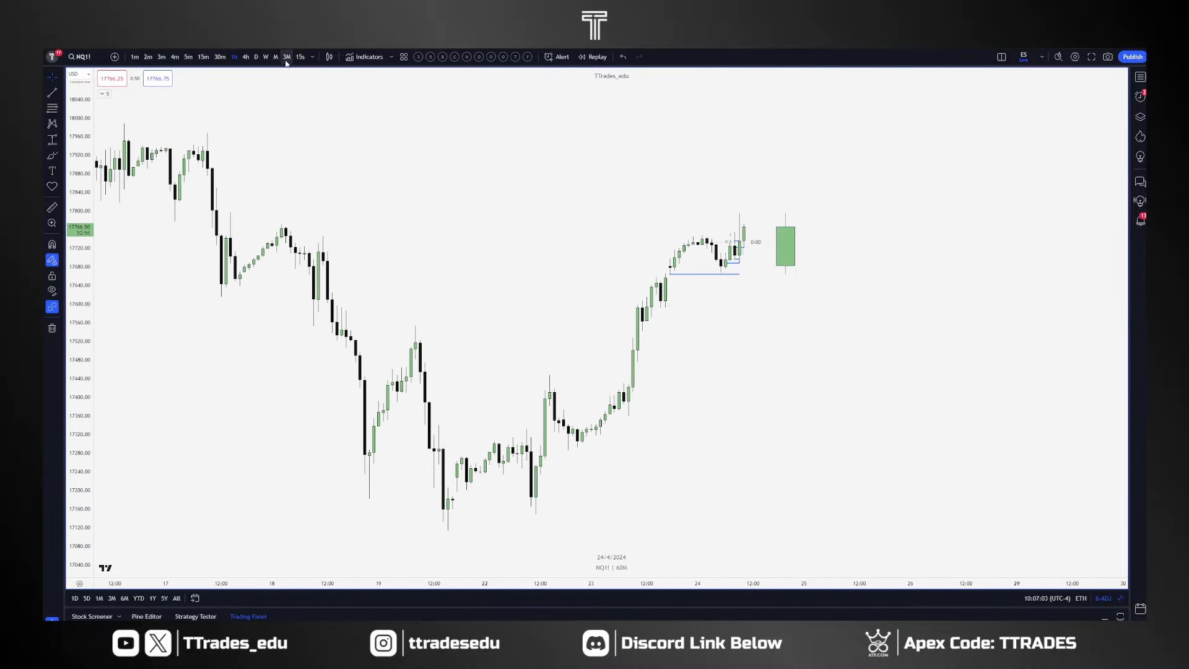
scroll(639, 275, "up", 4)
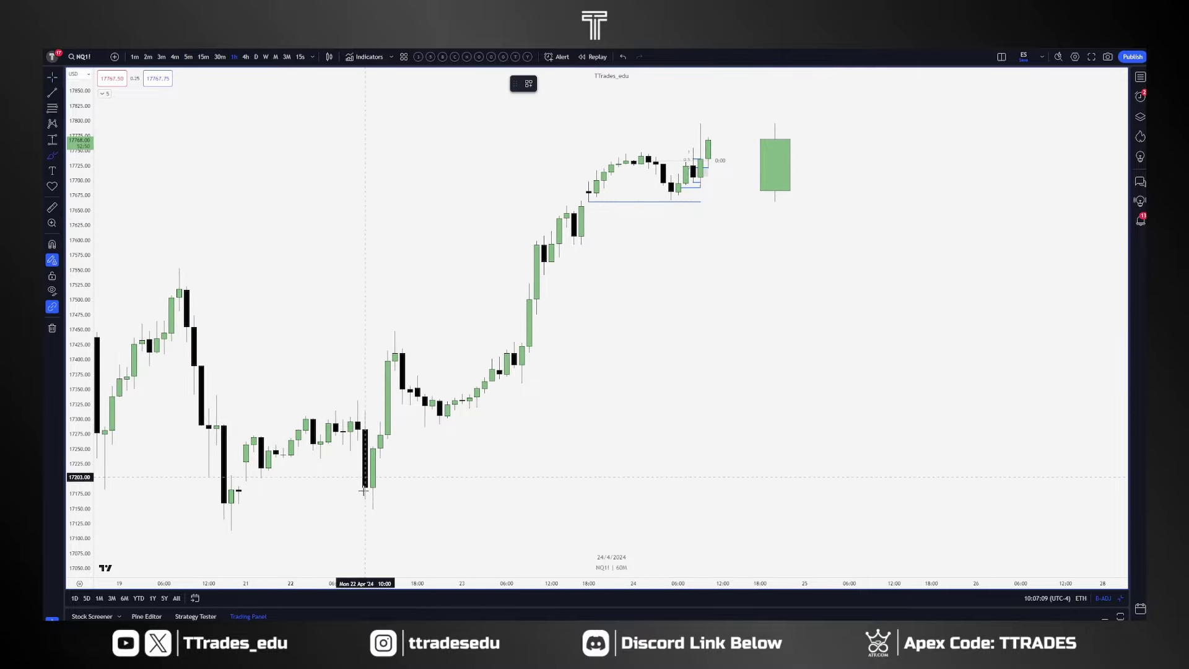
mouse_move(369, 490)
left_mouse_down()
mouse_move(393, 327)
mouse_move(440, 420)
mouse_move(619, 152)
left_mouse_up()
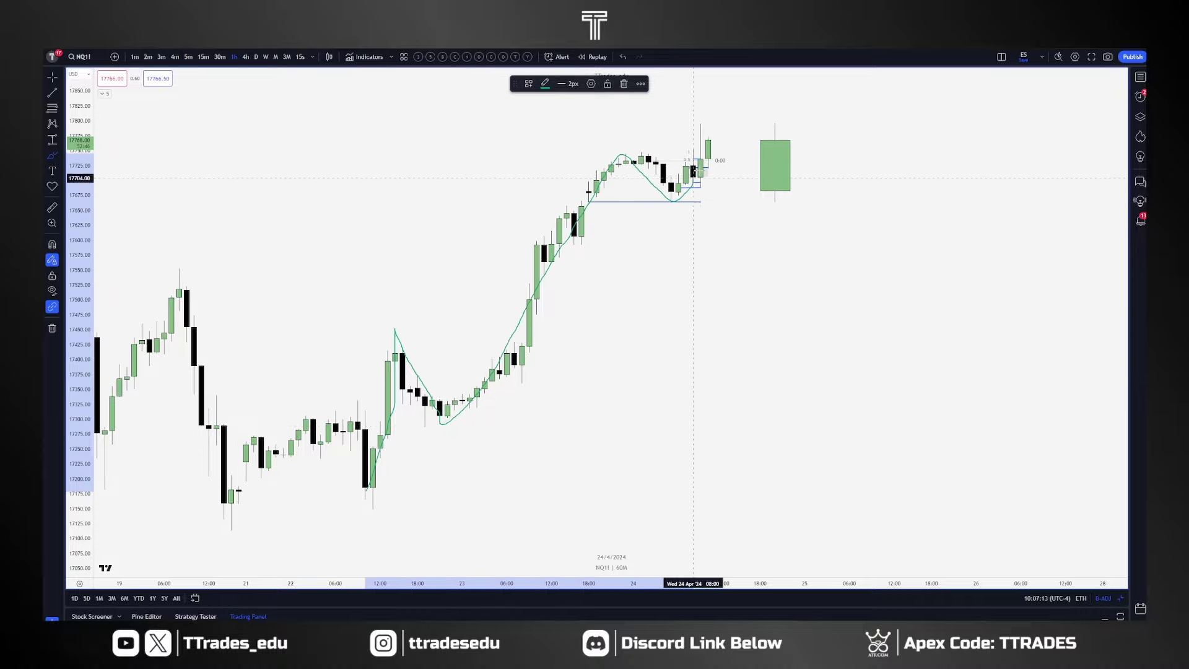
key("ctrl+z")
Sketch a projected path dipping below the blue low line of 24 April and rallying above the day's high, and delete it.
left_click_drag(715, 291, 638, 291)
left_click(52, 155)
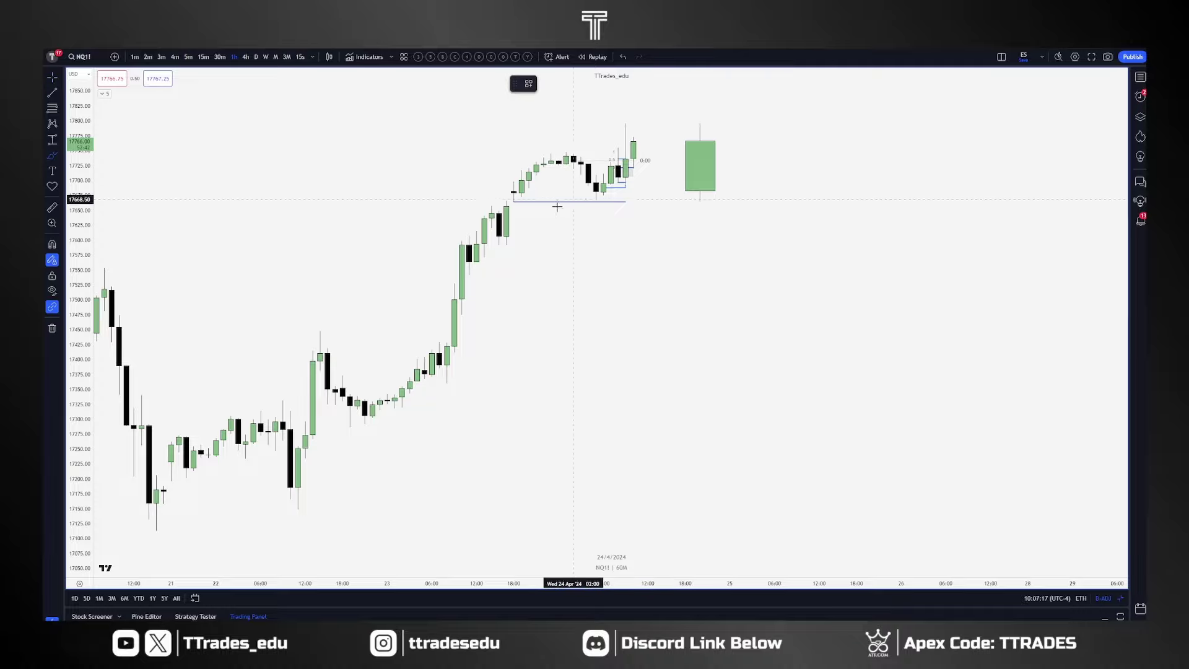
mouse_move(625, 181)
left_mouse_down()
mouse_move(633, 216)
mouse_move(666, 180)
mouse_move(681, 115)
left_mouse_up()
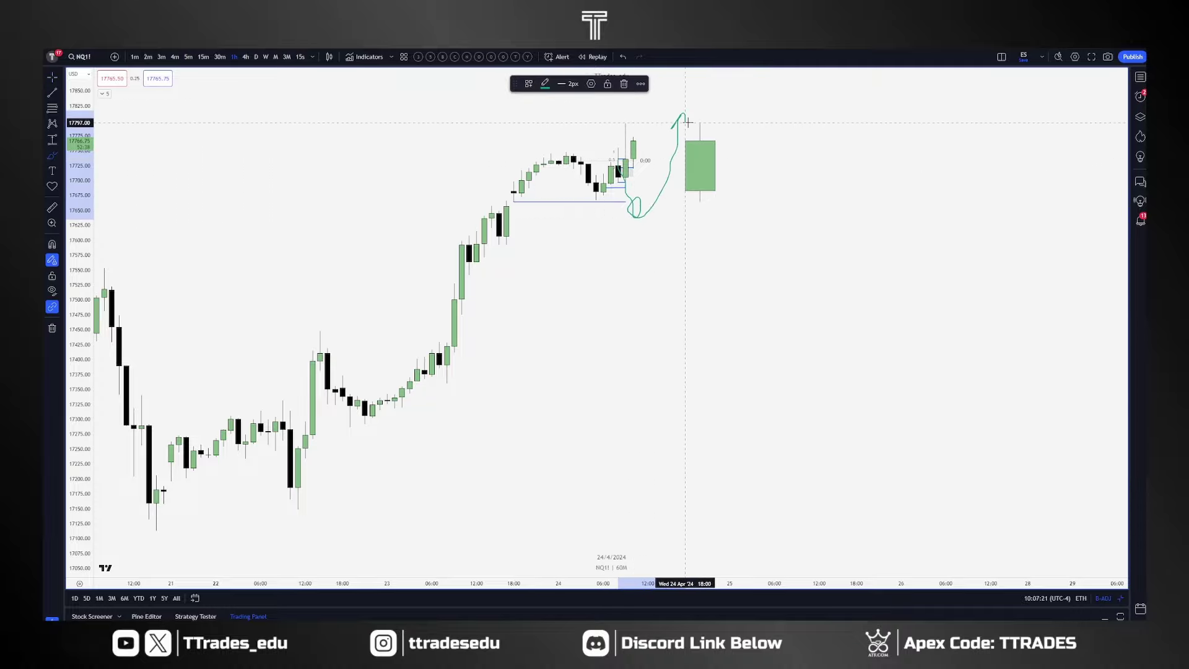
key("Delete")
key("Escape")
Draw a horizontal line at 17447.00 in the empty chart area and a zigzag path breaking above it, retesting it and rising again.
mouse_move(662, 350)
left_mouse_down()
mouse_move(738, 369)
mouse_move(600, 377)
left_mouse_up()
scroll(619, 387, "down", 4)
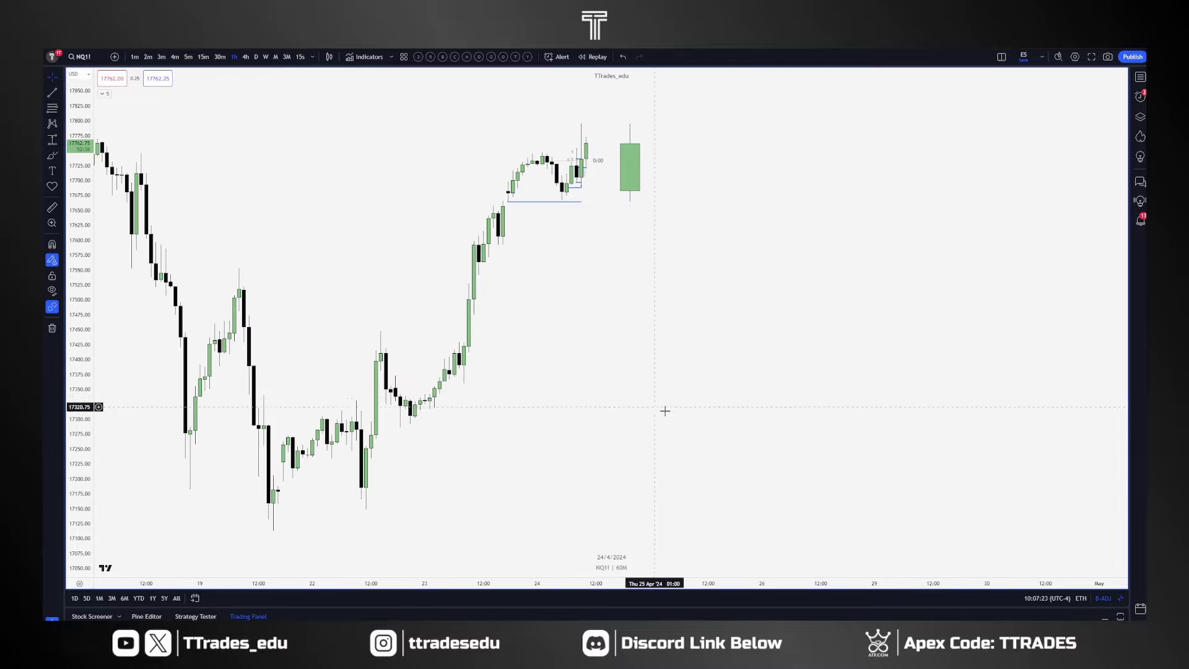
left_click_drag(665, 411, 641, 446)
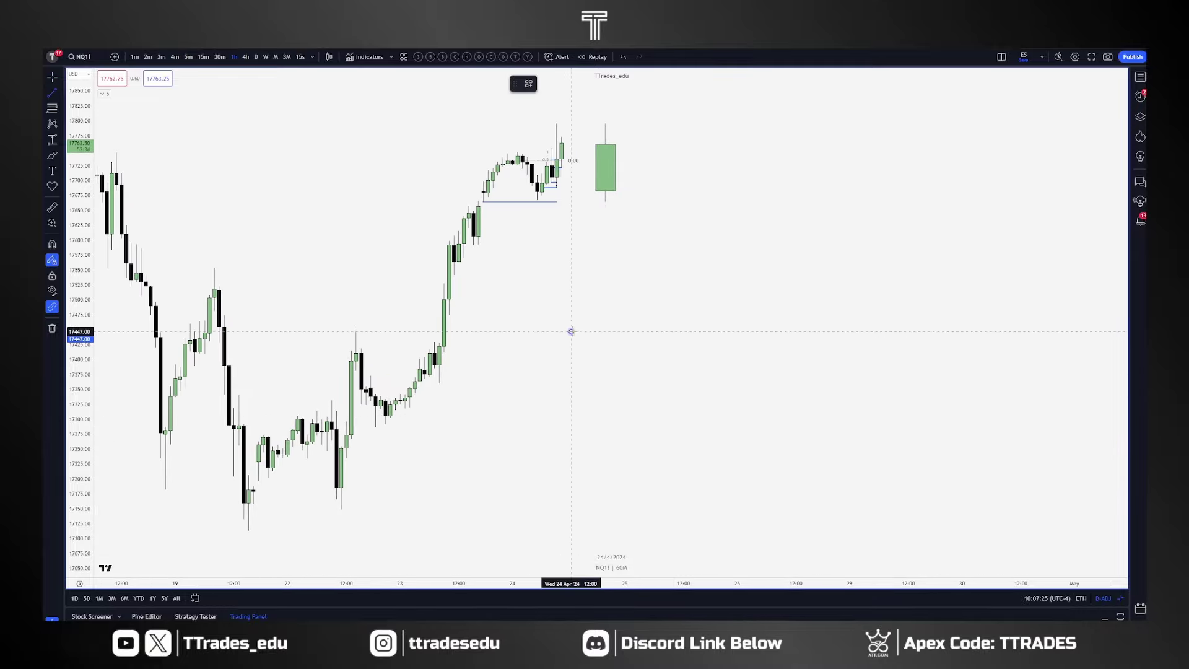
key("Escape")
key("alt+p")
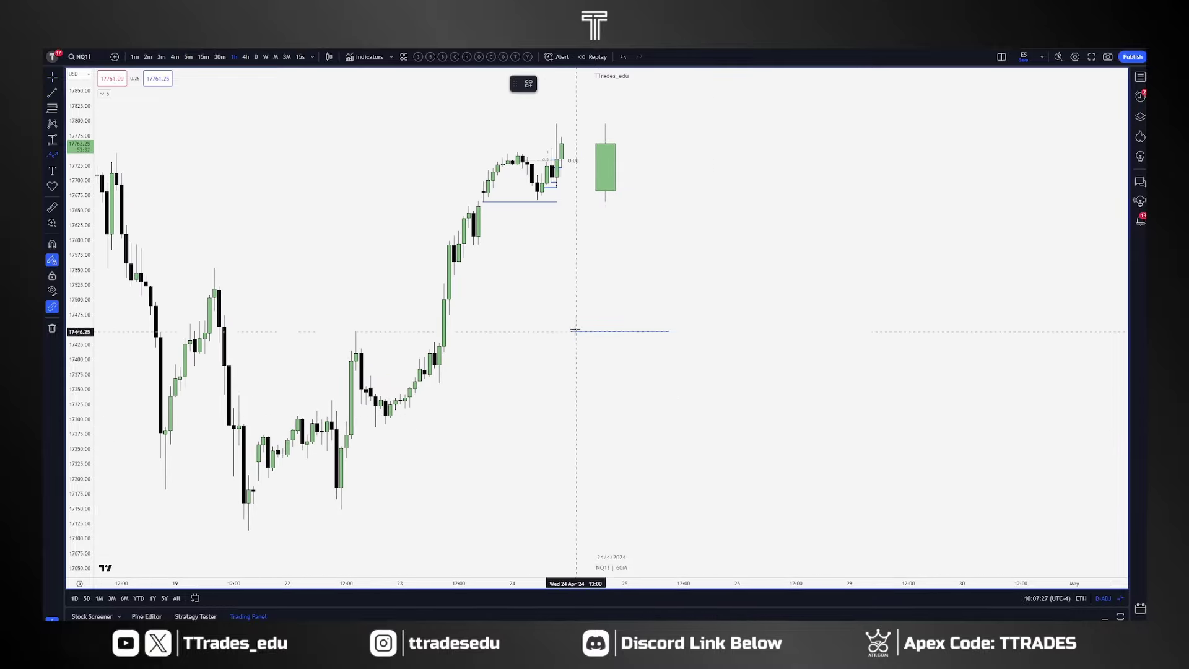
left_click(542, 432)
left_click(620, 297)
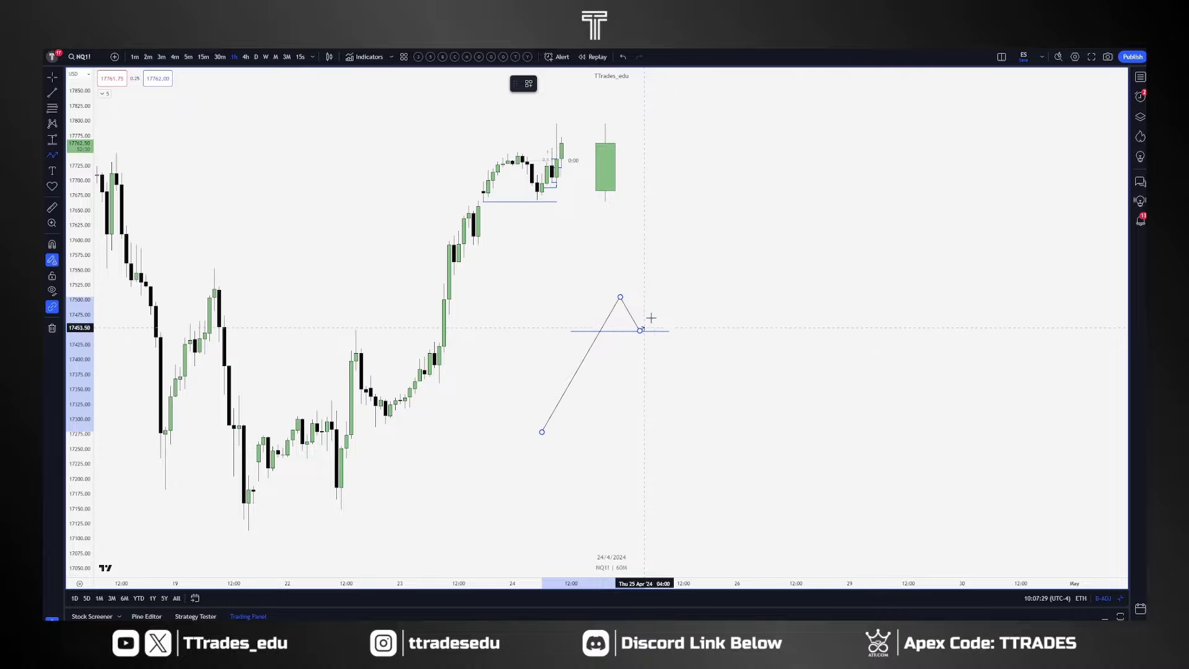
left_click(640, 330)
left_click(654, 317)
left_click(674, 342)
double_click(698, 256)
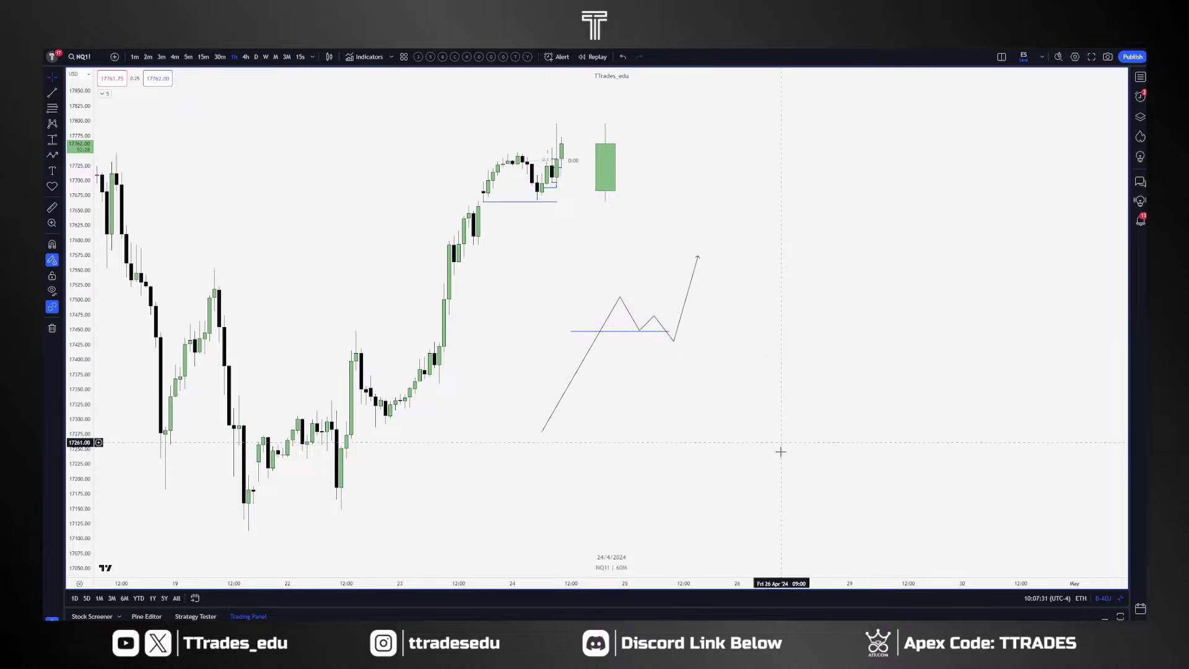
Add a rectangle around the retest of the schematic's horizontal line, and delete the entire schematic.
key("alt+shift+r")
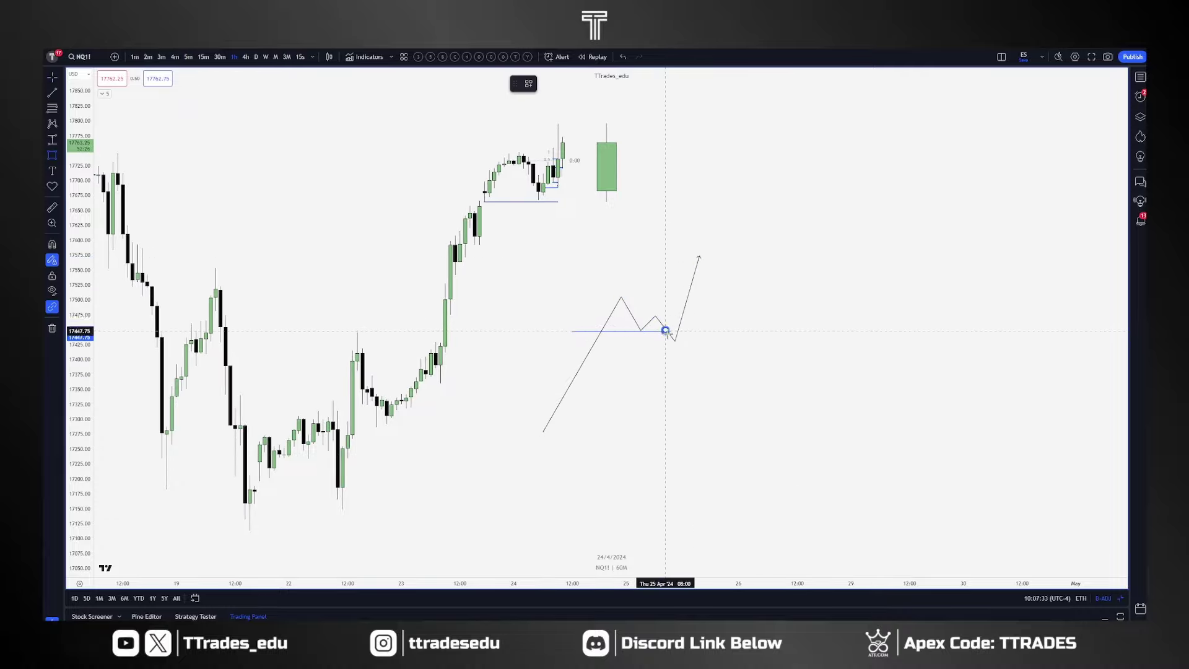
left_click(685, 347)
left_click(713, 356)
left_click_drag(786, 488, 733, 433)
left_click_drag(715, 456, 499, 248)
key("Delete")
Mark the descending swing highs from 12 to 18 April with four brush arcs on NQ, and undo them.
scroll(581, 327, "down", 6)
left_click_drag(629, 355, 814, 394)
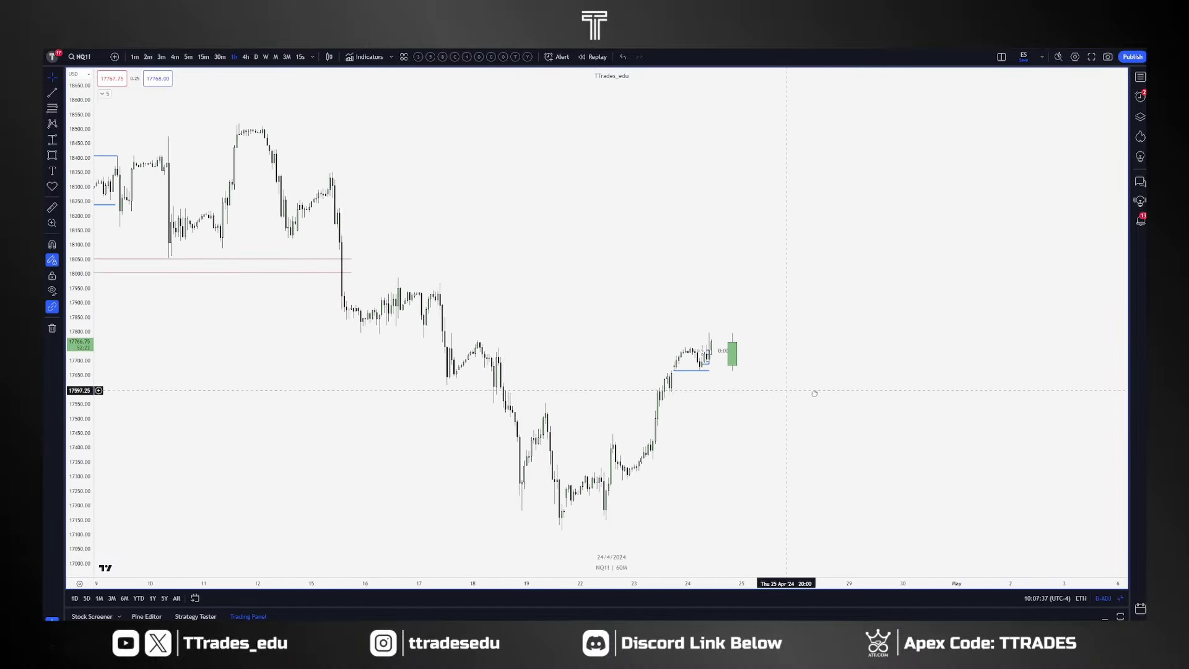
scroll(815, 393, "left", 3)
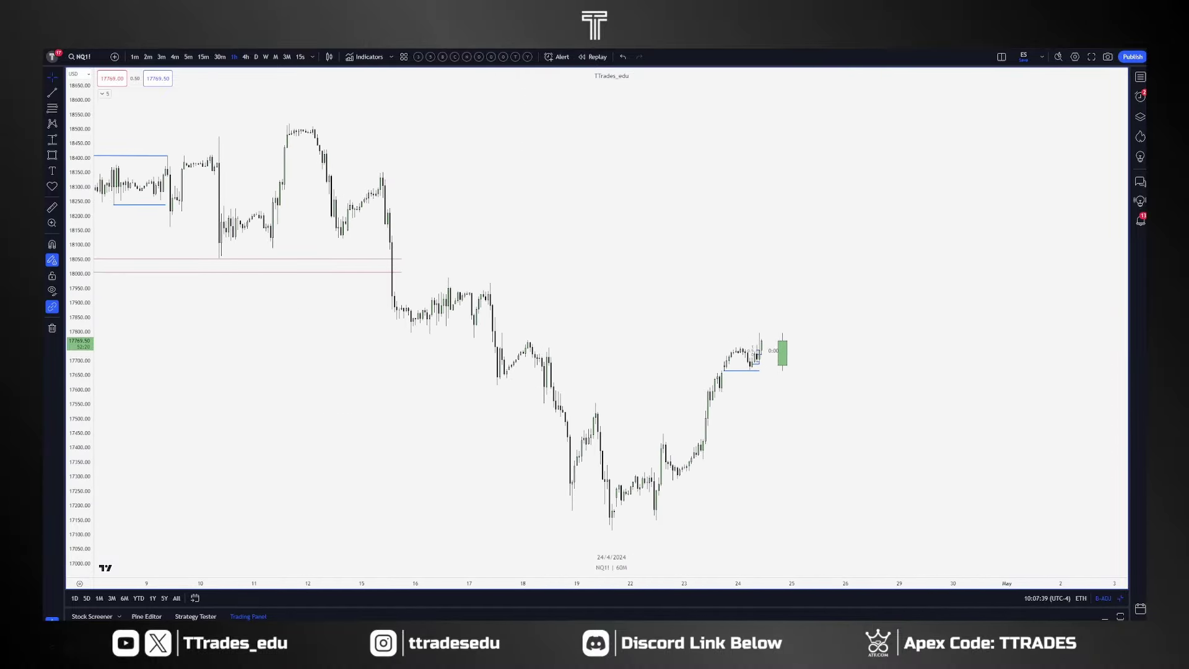
key("alt+b")
mouse_move(557, 348)
left_mouse_down()
mouse_move(502, 328)
mouse_move(432, 268)
left_mouse_up()
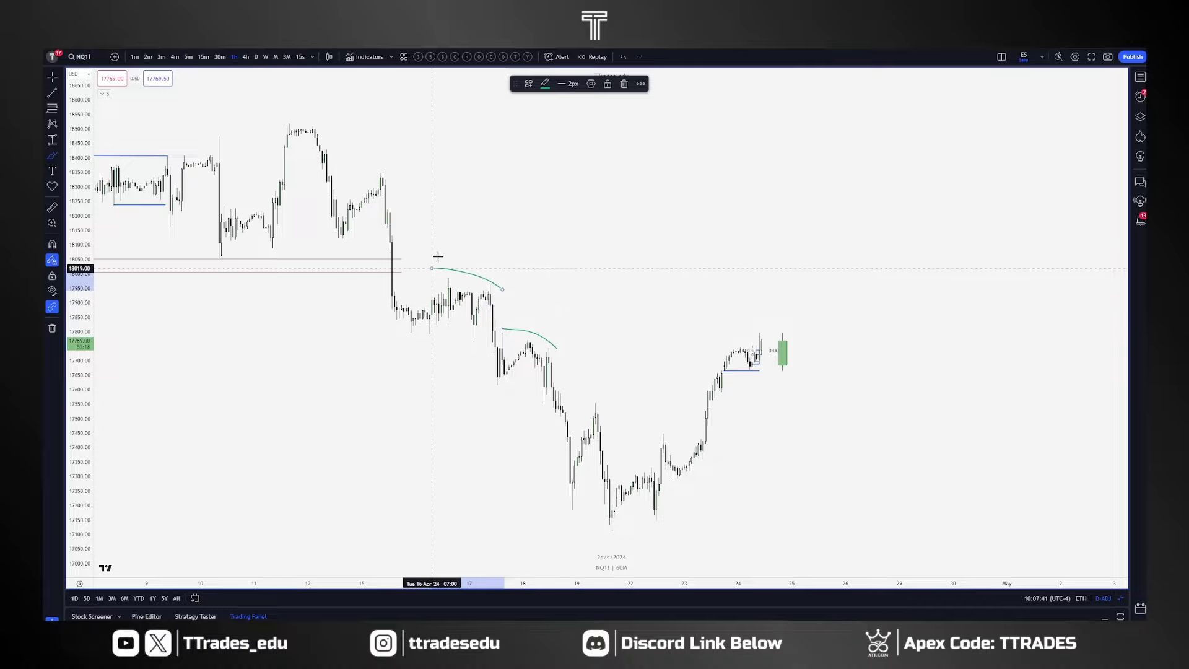
left_click_drag(404, 175, 368, 163)
left_click_drag(329, 122, 258, 111)
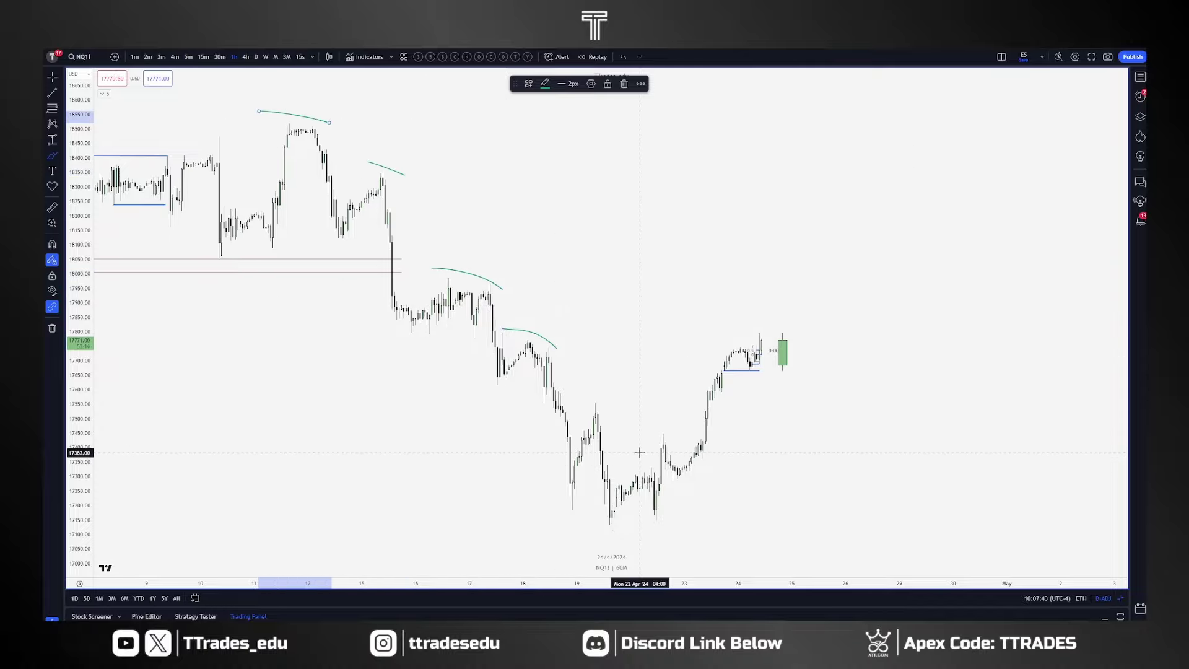
key("ctrl+z")
key("ctrl+z")
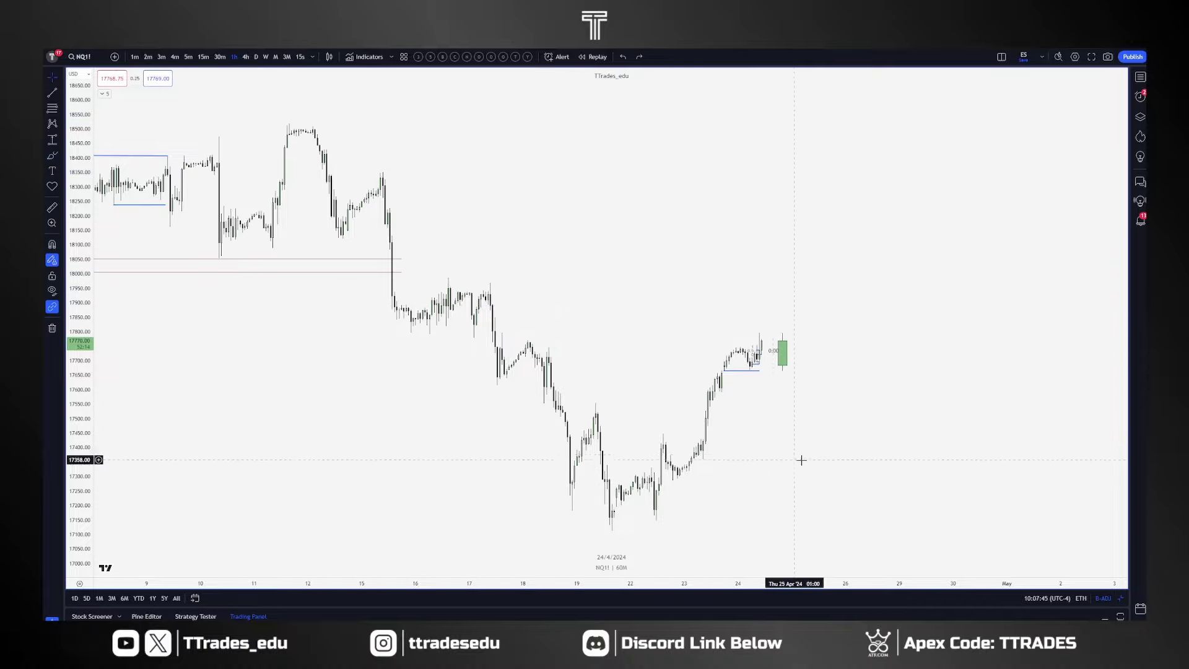
Draw a horizontal line at 17988.00 from the 16 April swing high across to 24 April.
scroll(802, 462, "up", 5)
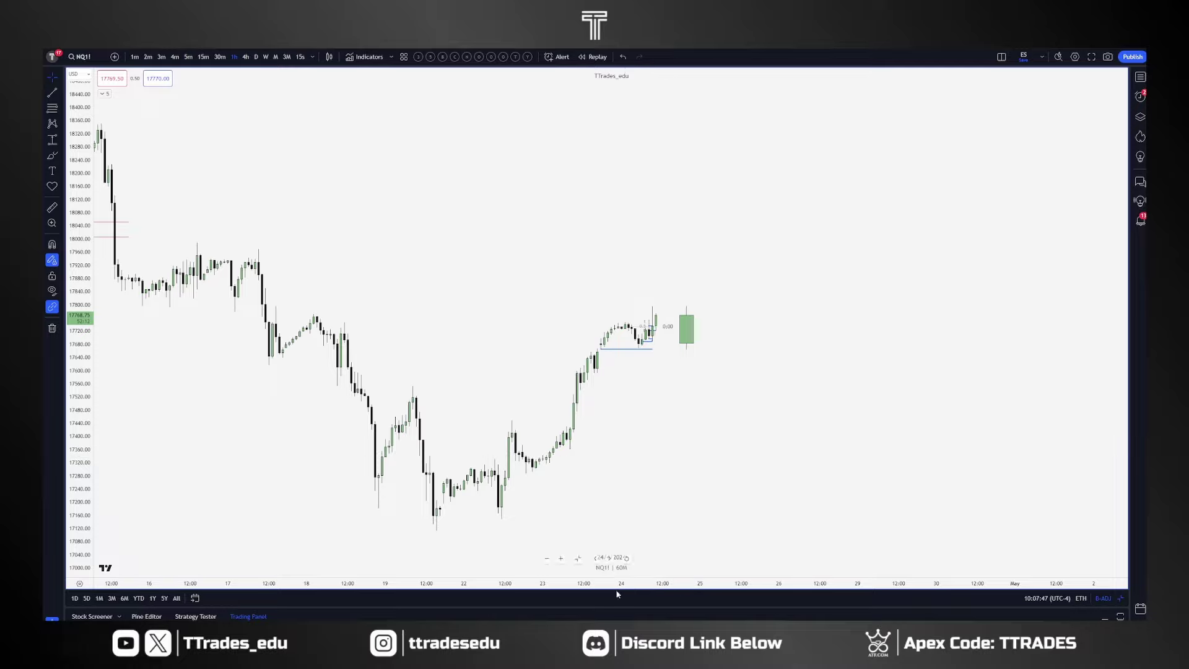
key("alt+t")
left_click(196, 243)
left_click(645, 242)
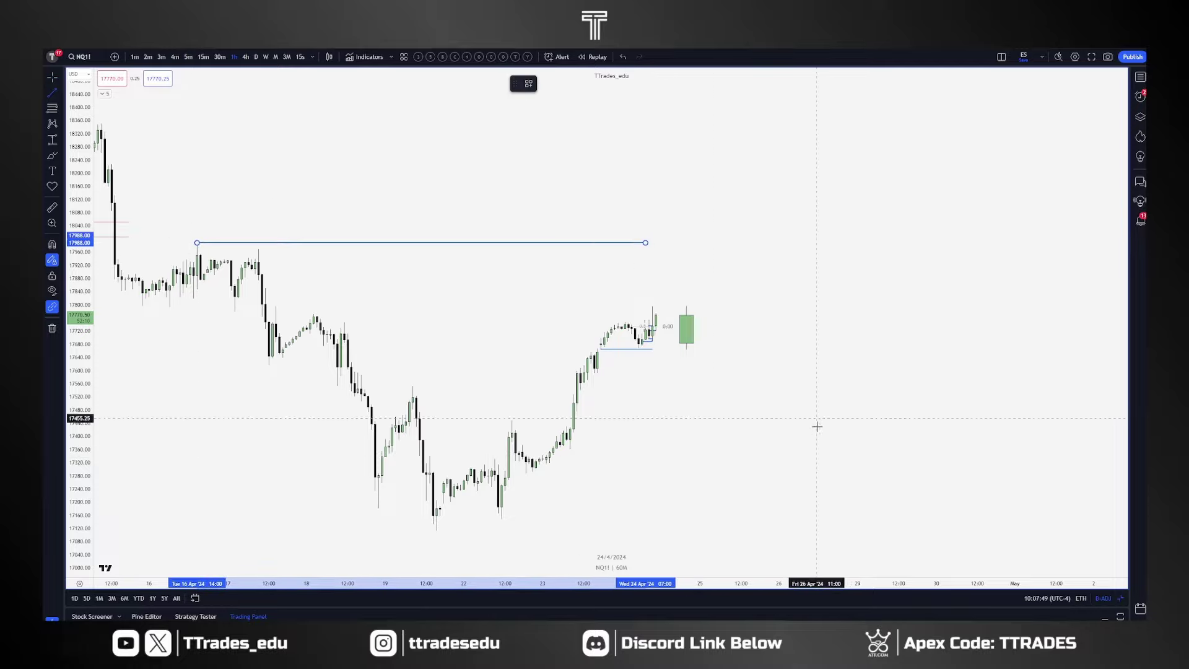
Place a Fibonacci projection on the 19 April sell-off from 17113.25 to 17340.50 and apply the saved template with extension levels.
key("alt+f")
left_click(437, 531)
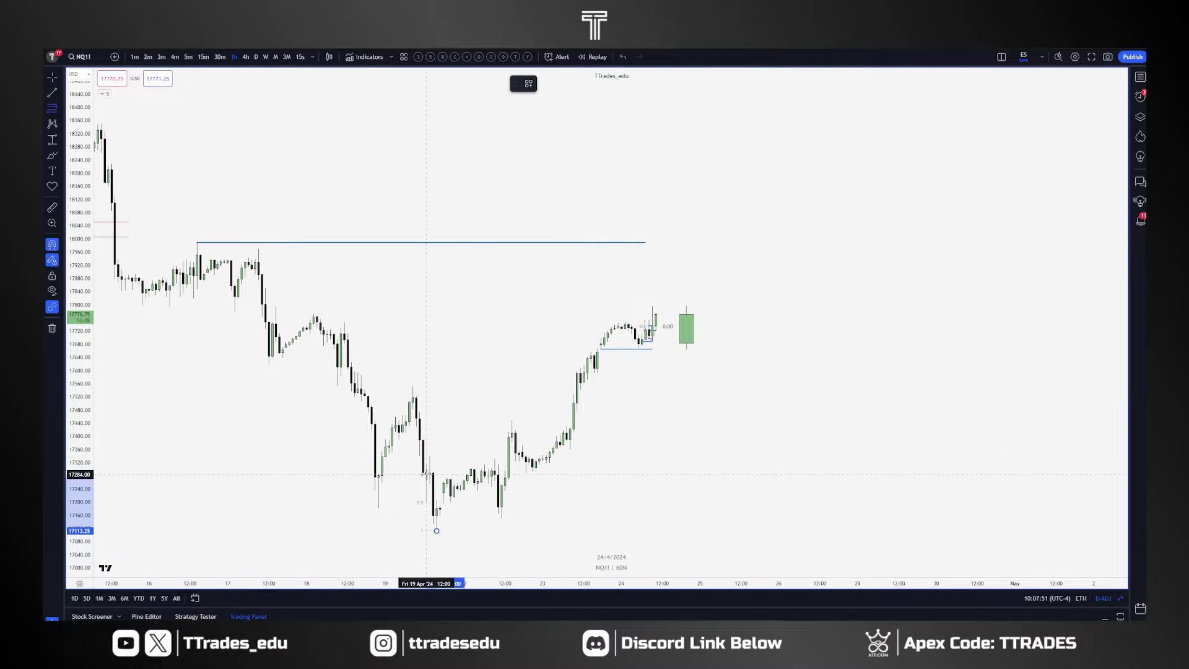
left_click(430, 456, "ctrl")
left_click(529, 84)
left_click(577, 195)
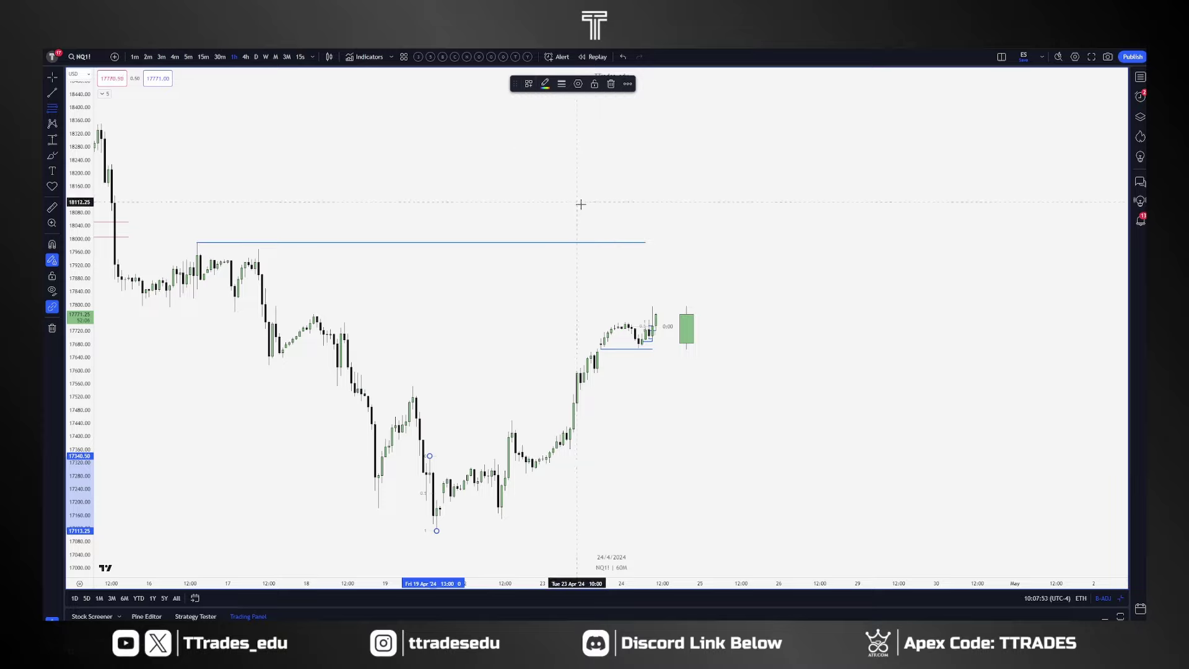
key("Escape")
scroll(797, 331, "down", 2)
scroll(798, 332, "up", 2)
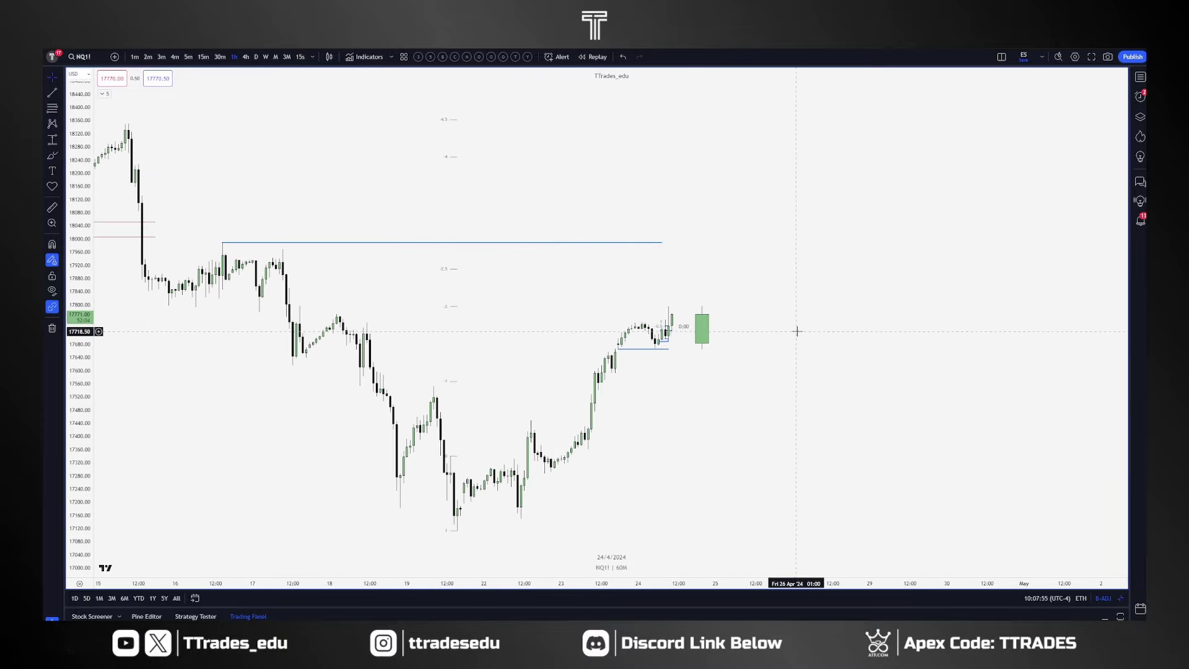
Switch to the YM1! chart and draw a short horizontal line just above 38000 where the 18 April drop begins.
key("Down")
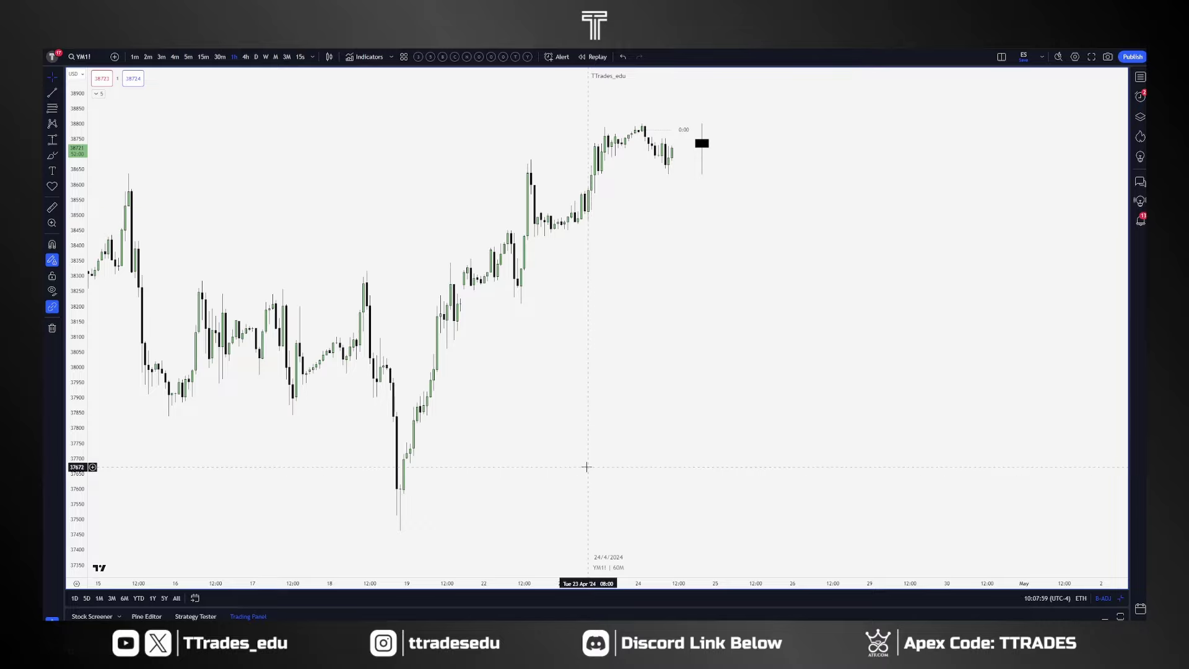
scroll(586, 467, "down", 2)
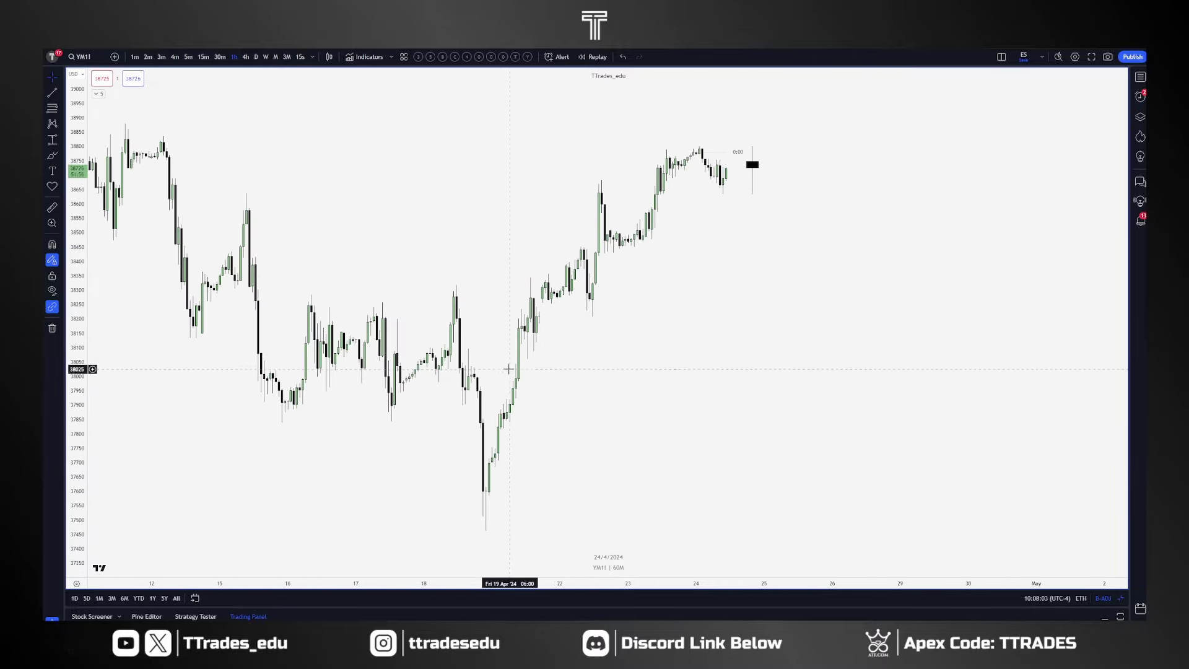
left_click(607, 619)
left_click_drag(474, 375, 554, 374)
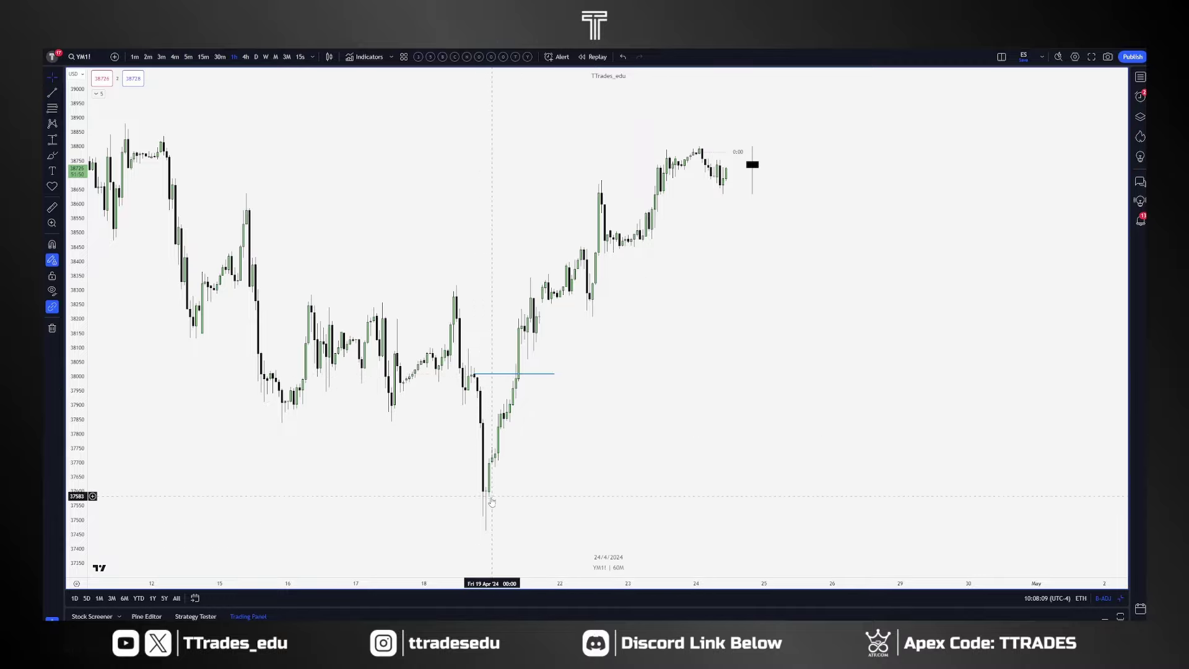
key("ctrl")
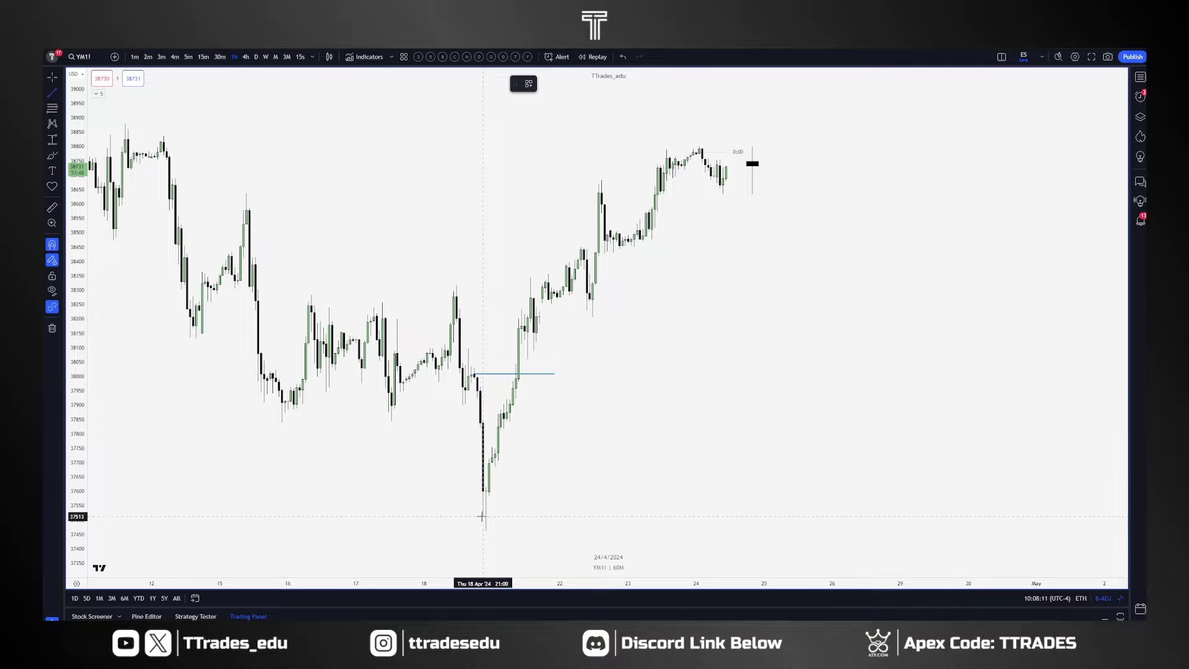
left_click_drag(482, 517, 507, 516)
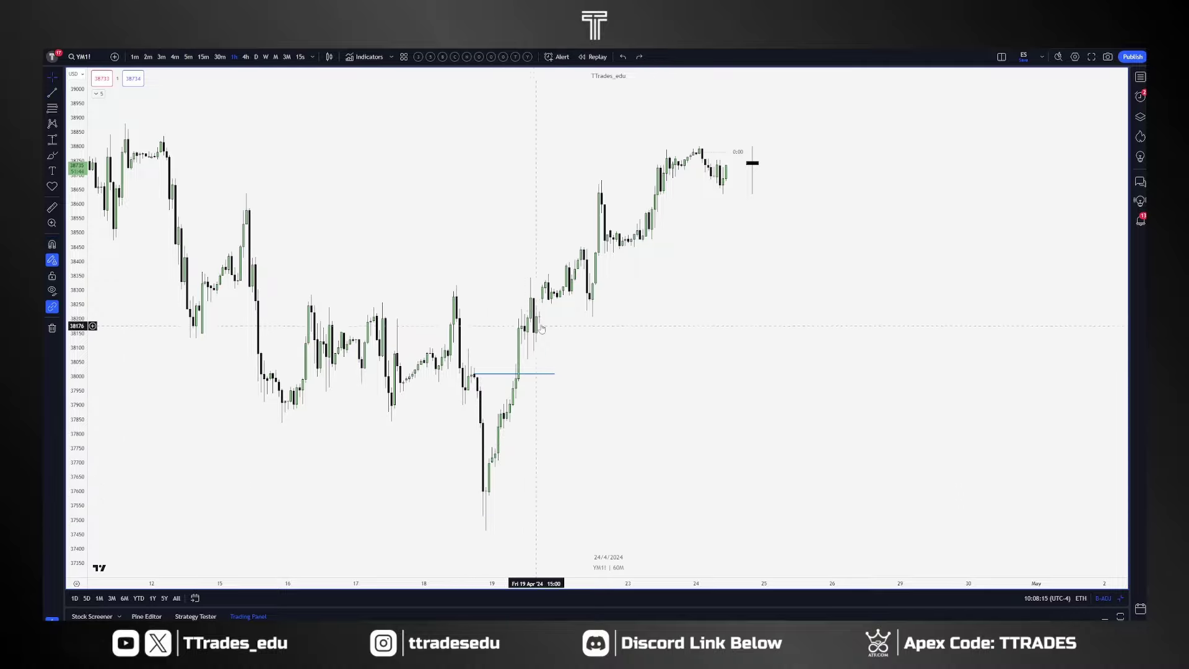
On the YM daily chart, draw horizontal lines from the 18 January low at 37734 and the early December 2023 high across to mid-April.
left_click(246, 57)
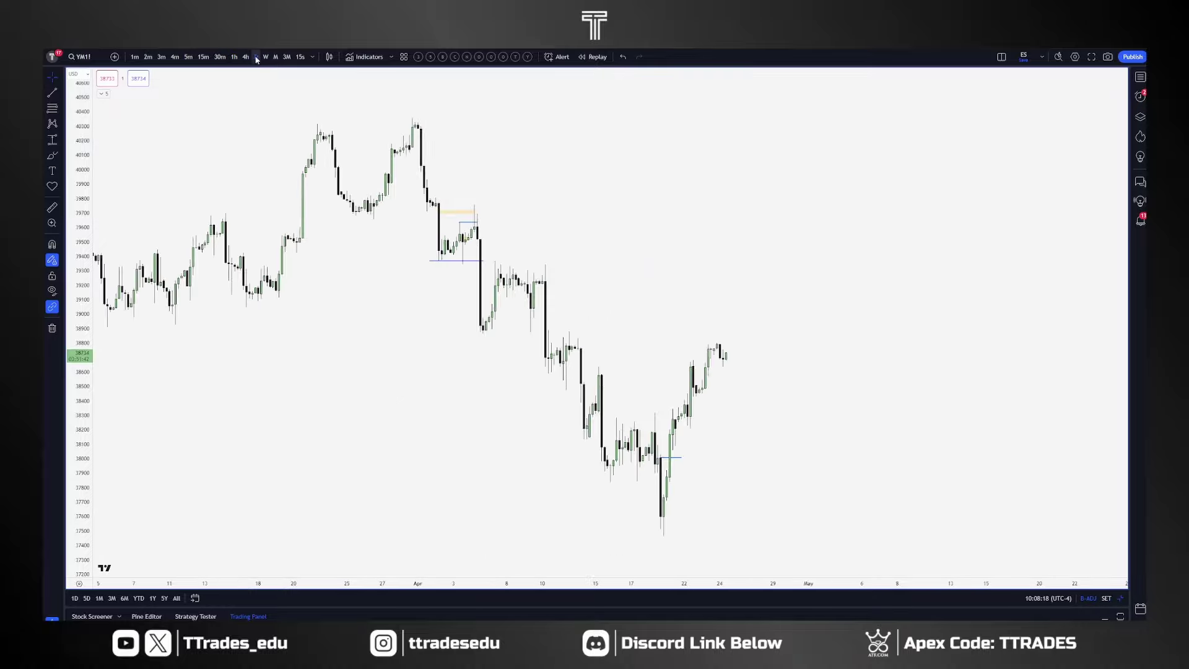
left_click(257, 58)
scroll(677, 486, "up", 5)
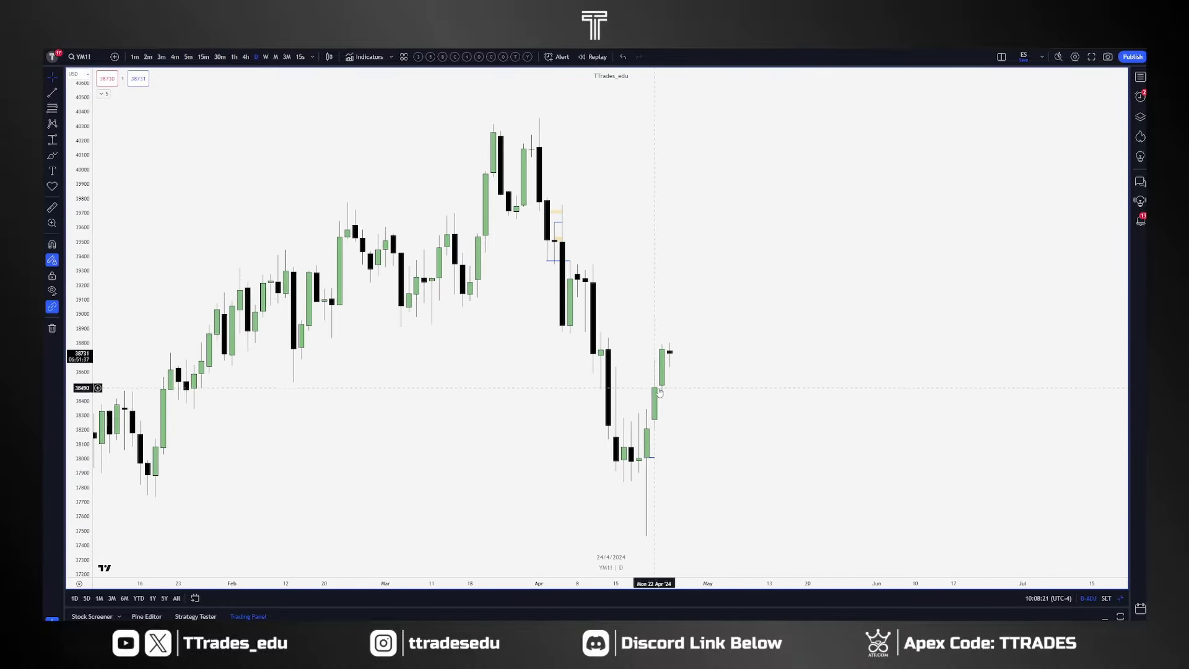
scroll(711, 455, "down", 3)
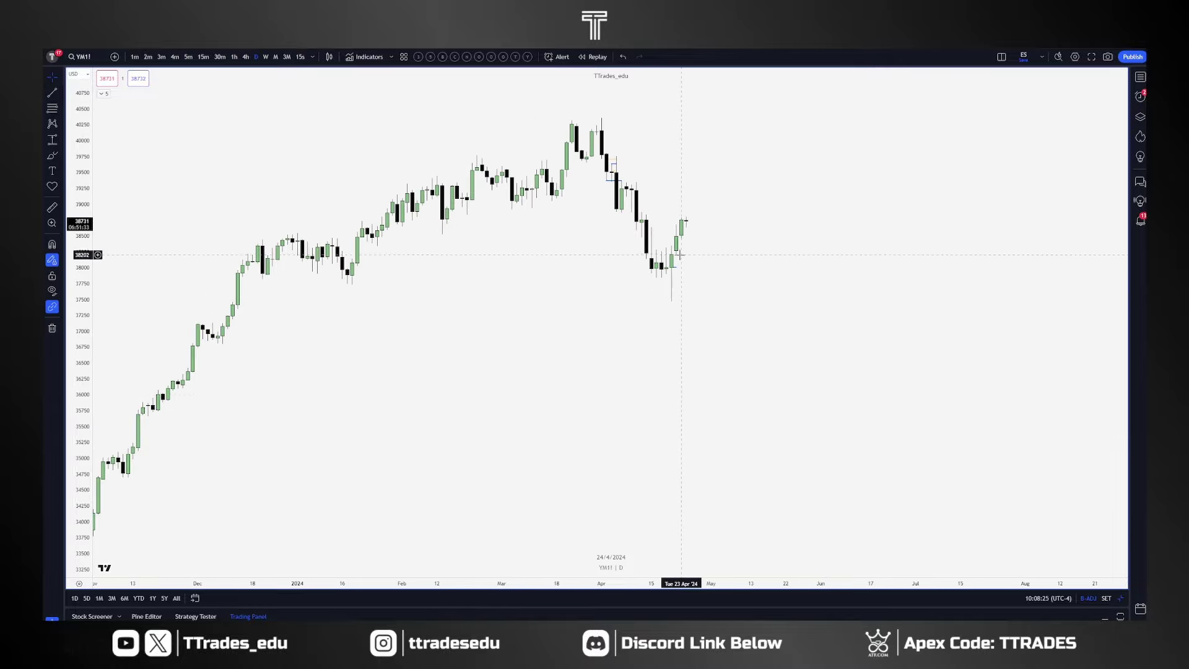
key("alt+t")
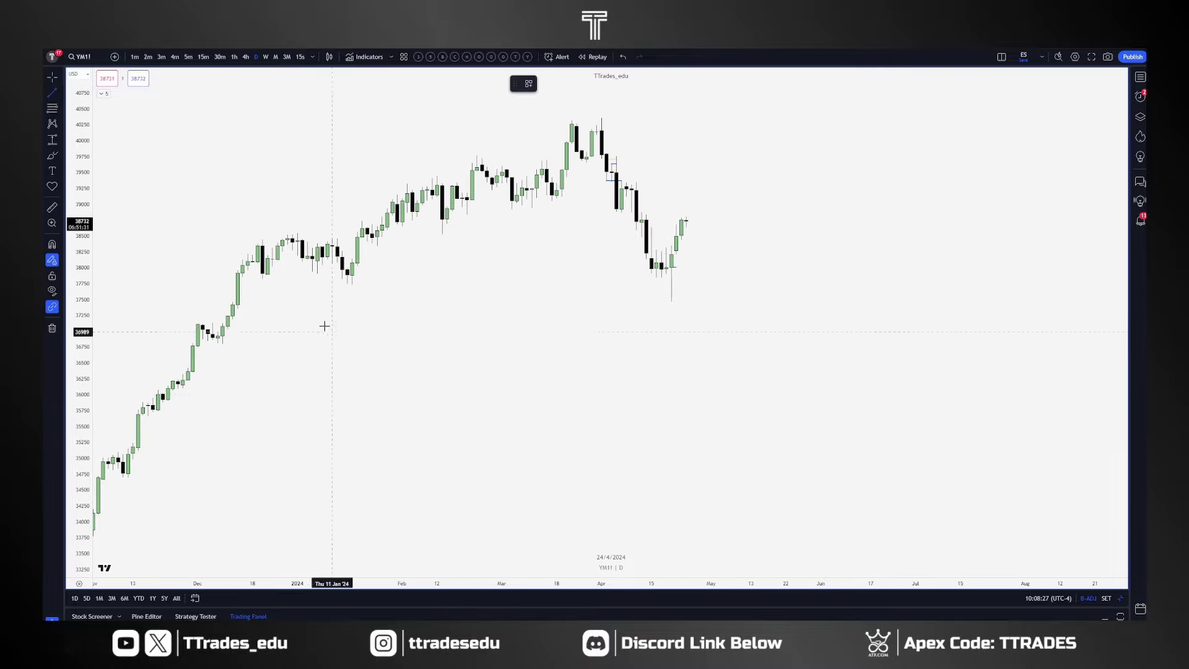
left_click(353, 285, "ctrl")
left_click(657, 307, "shift")
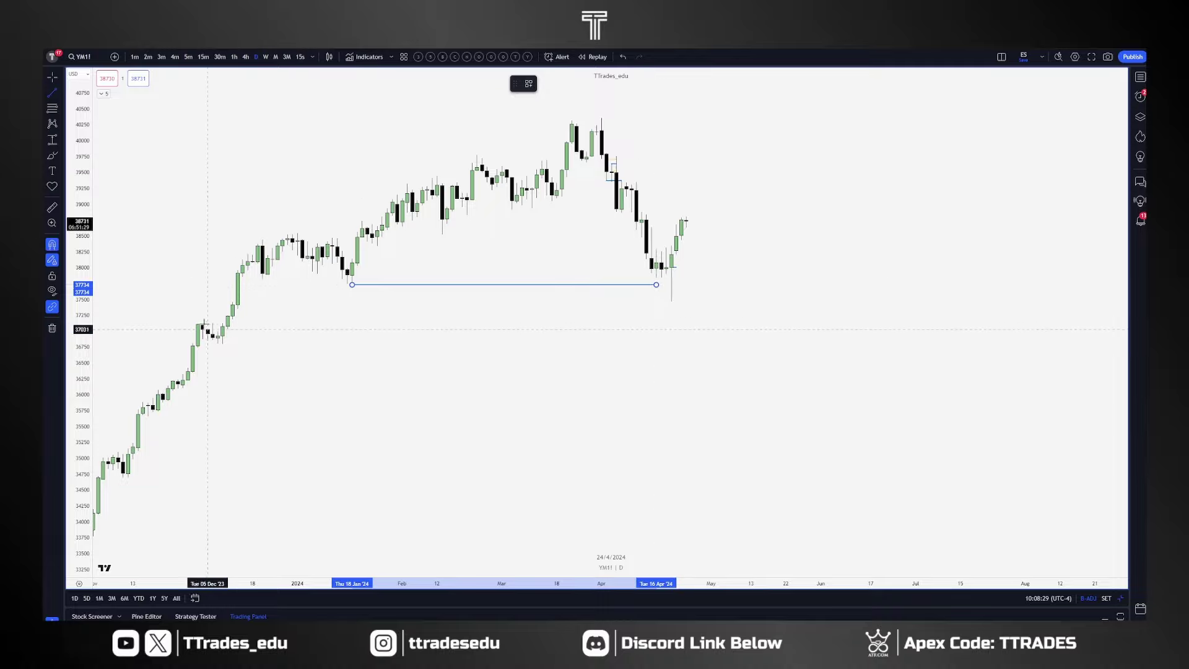
left_click(197, 323, "ctrl")
left_click_drag(647, 333, 657, 325)
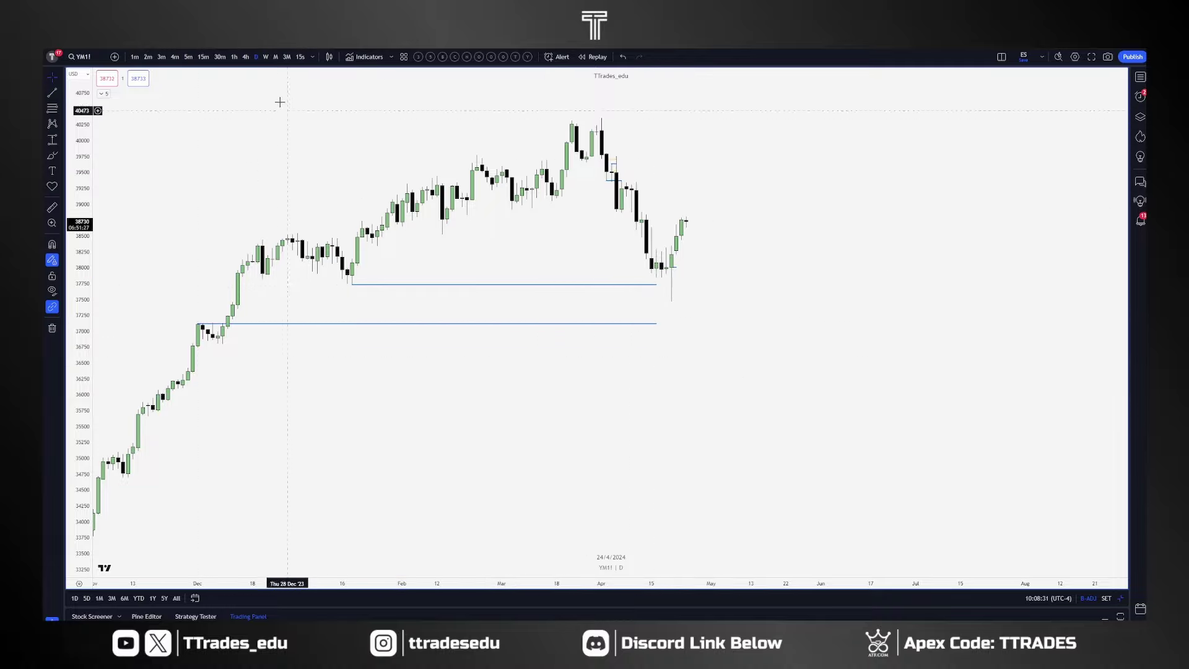
View YM on the weekly and monthly timeframes.
left_click(267, 59)
left_click(275, 57)
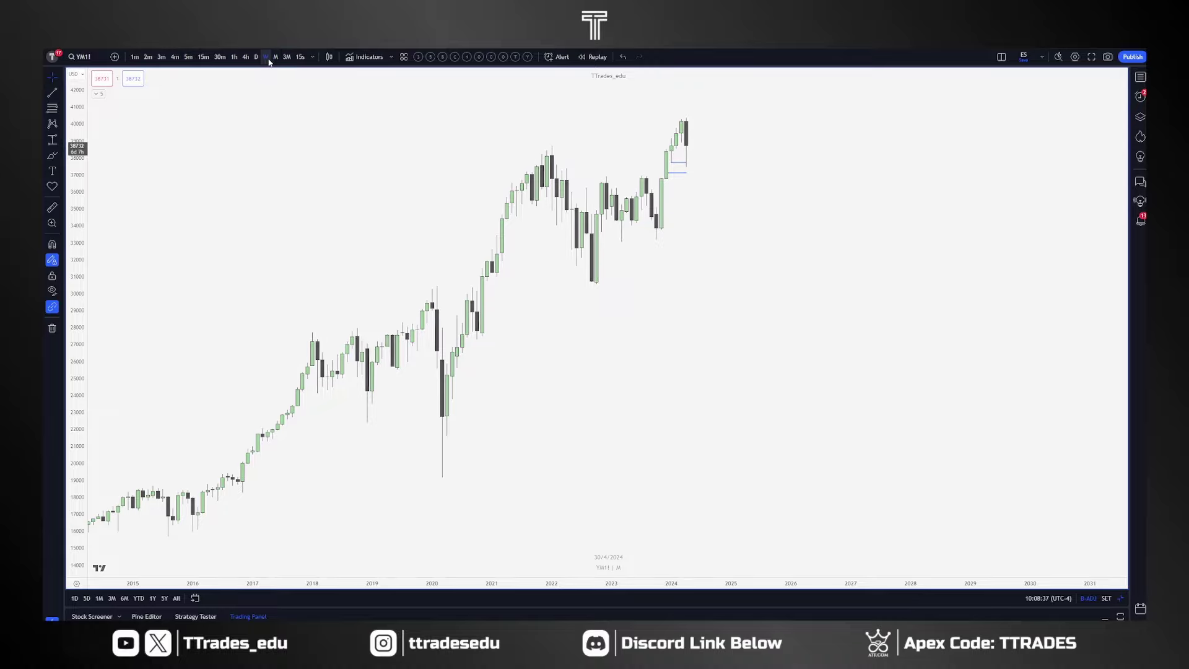
View YM on the daily and hourly timeframes, examining the 19 April low against the drawn lines and the rally that follows.
left_click(267, 58)
left_click(257, 58)
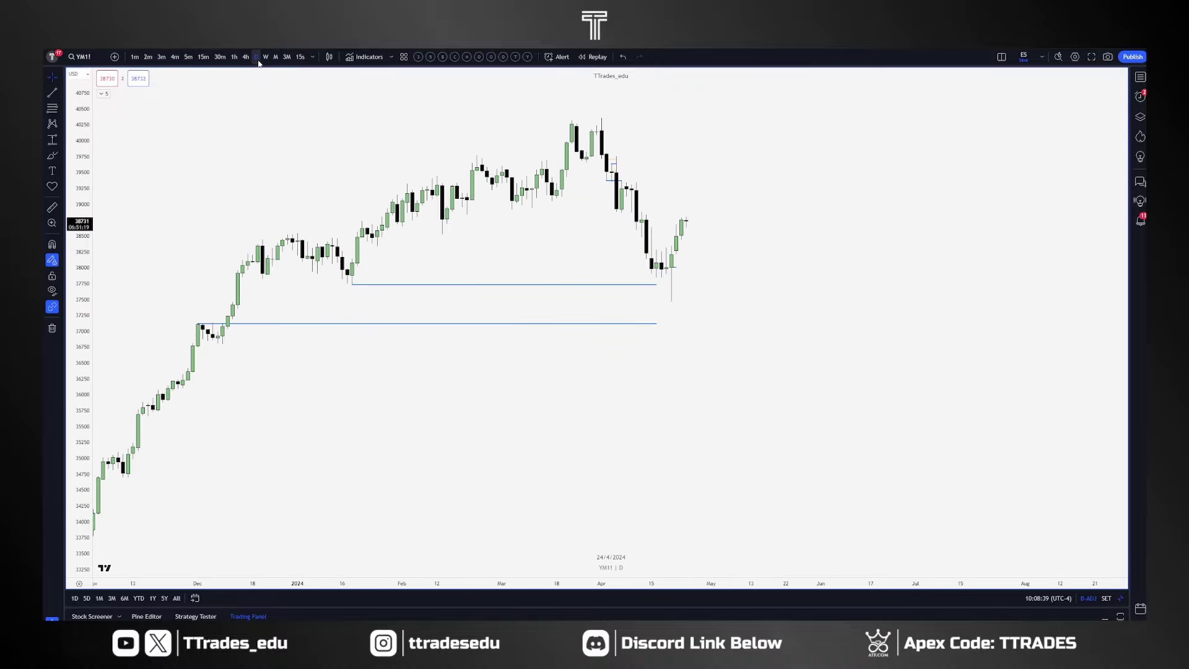
left_click_drag(657, 285, 667, 324)
left_click(755, 342)
left_click(236, 61)
right_click(715, 367)
left_click(738, 377)
scroll(765, 366, "up", 5)
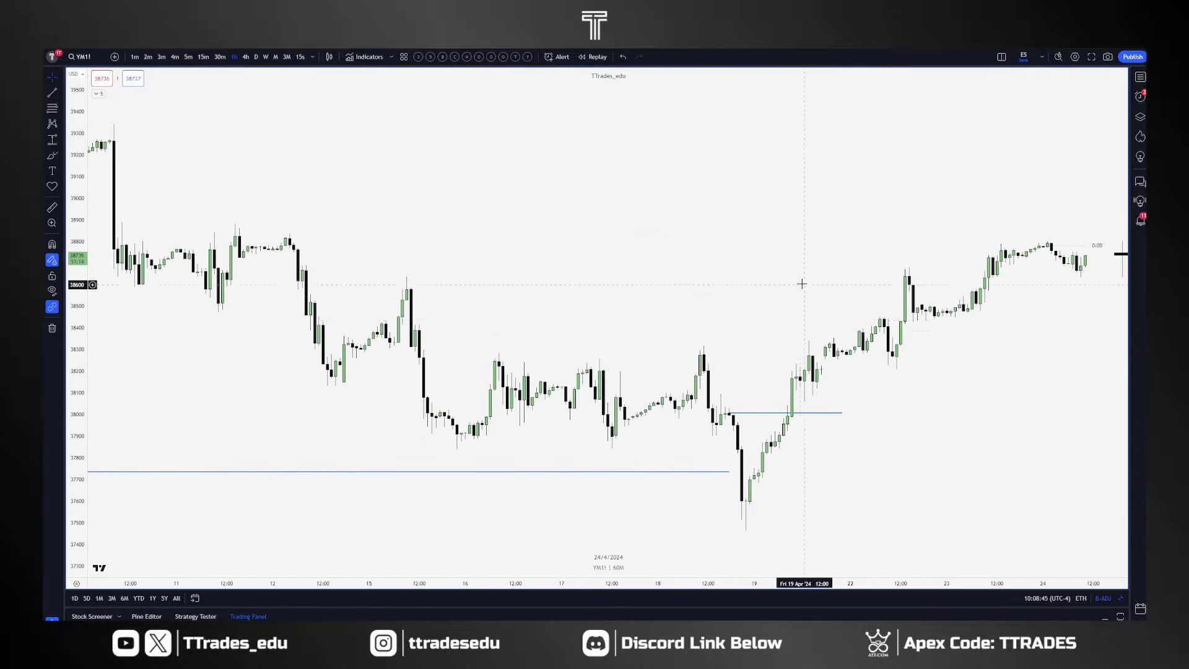
left_click_drag(806, 283, 532, 299)
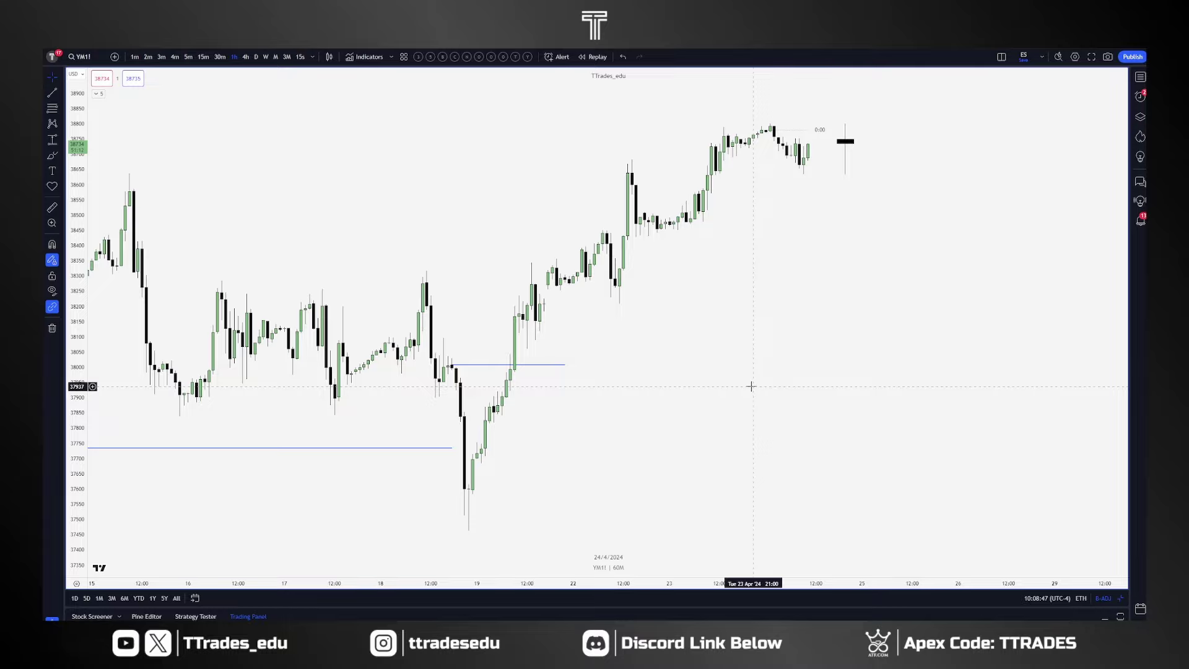
Compare the hourly ES1! and NQ1! charts by cycling through the index symbols, checking the latest highs for divergence.
key("Up")
key("Up")
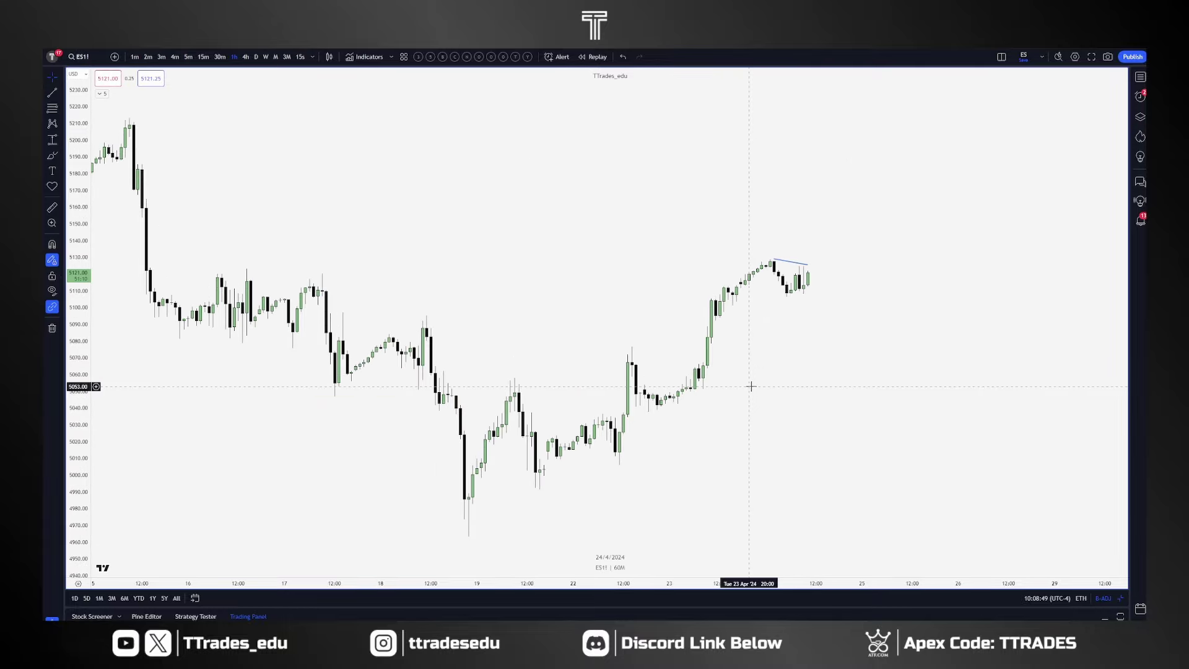
key("Down")
key("Up")
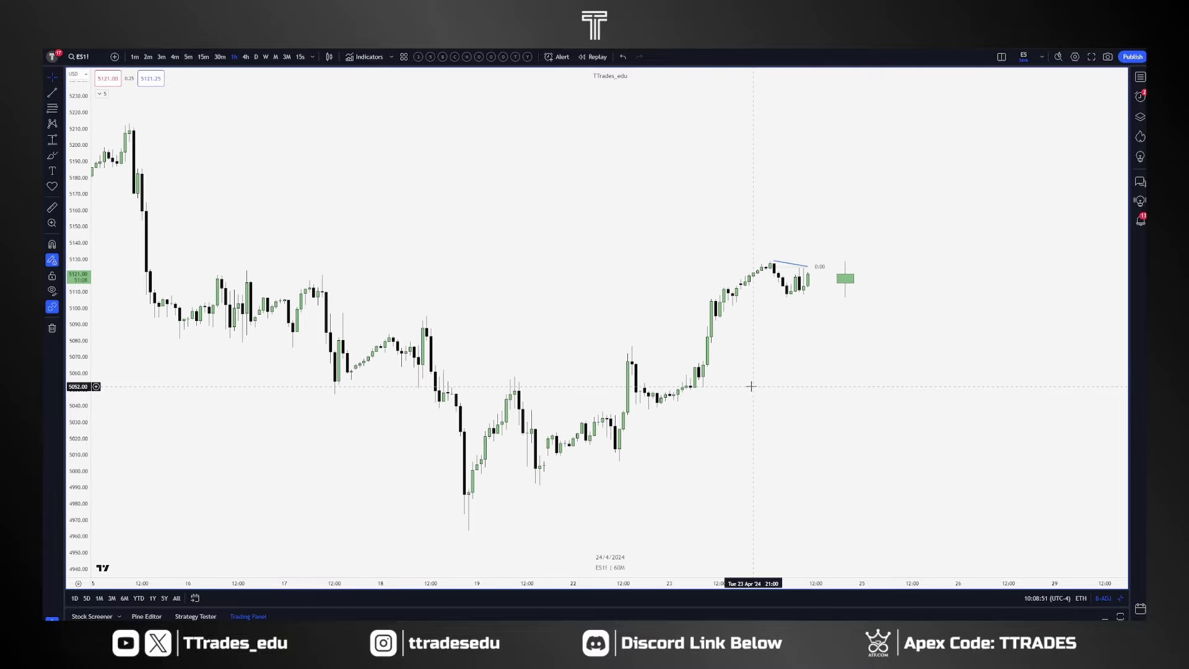
key("Down")
key("Up")
key("Down")
key("Up")
key("Down")
key("Up")
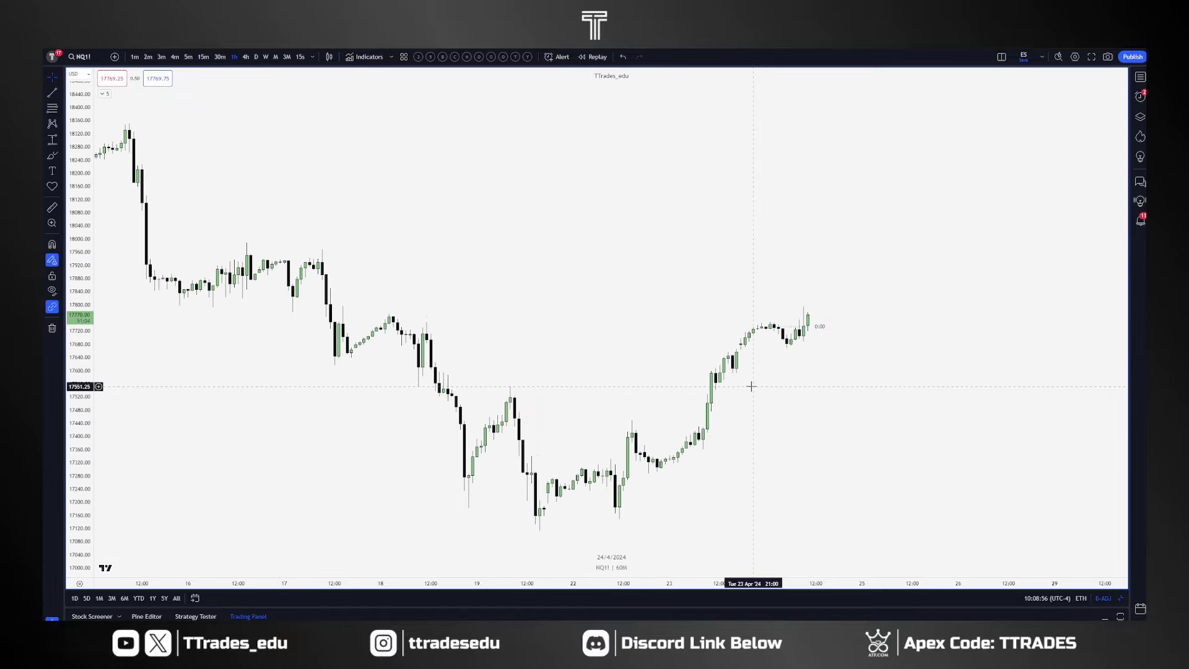
Show ES1! on the 5-minute timeframe in the two-chart layout, framing the 24 April morning session in both charts.
left_click(189, 57)
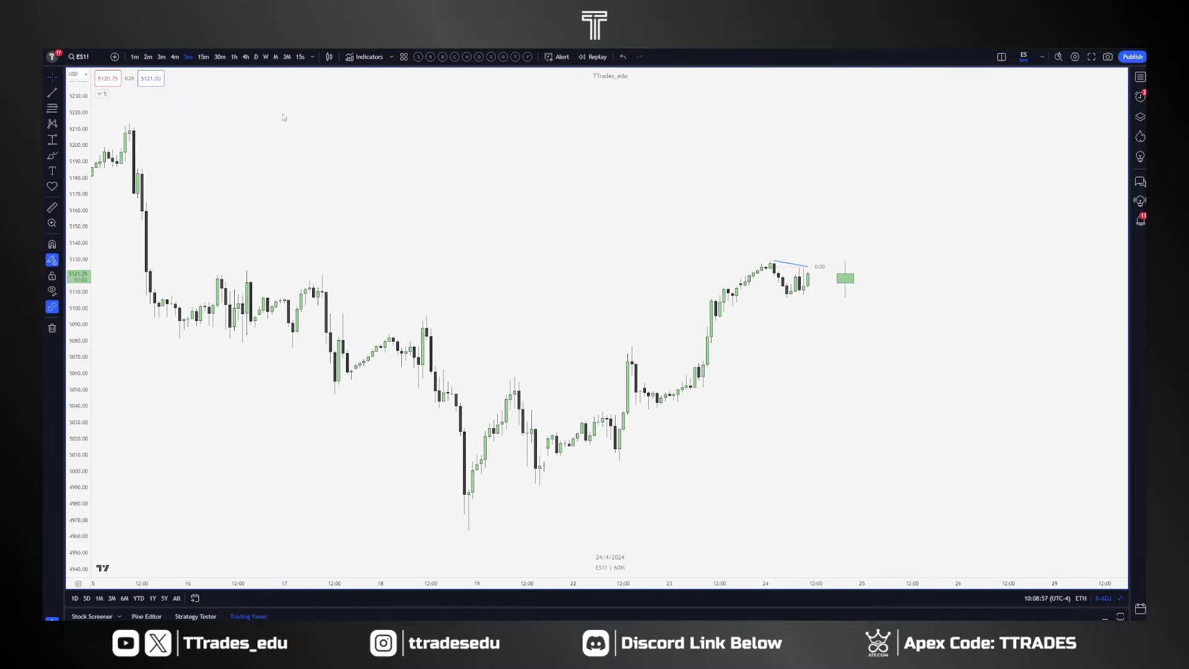
right_click(876, 354)
left_click(889, 365)
scroll(938, 405, "up", 4)
left_click_drag(945, 405, 799, 409)
left_click(330, 357, "alt")
scroll(390, 451, "down", 4)
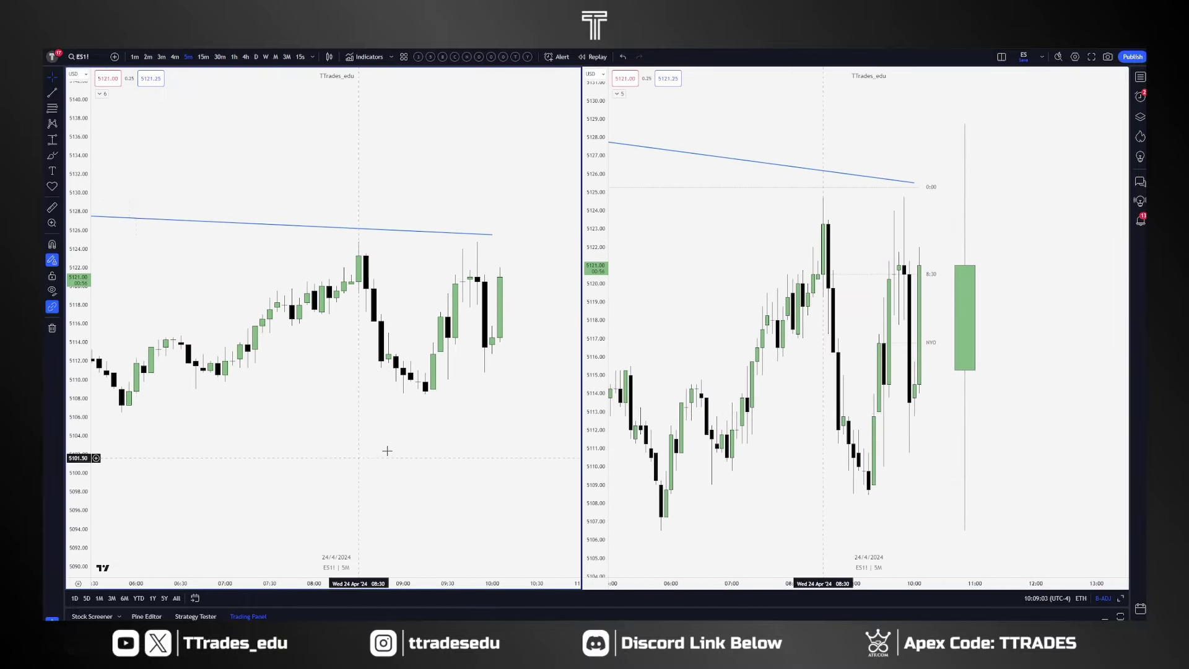
scroll(729, 388, "down", 4)
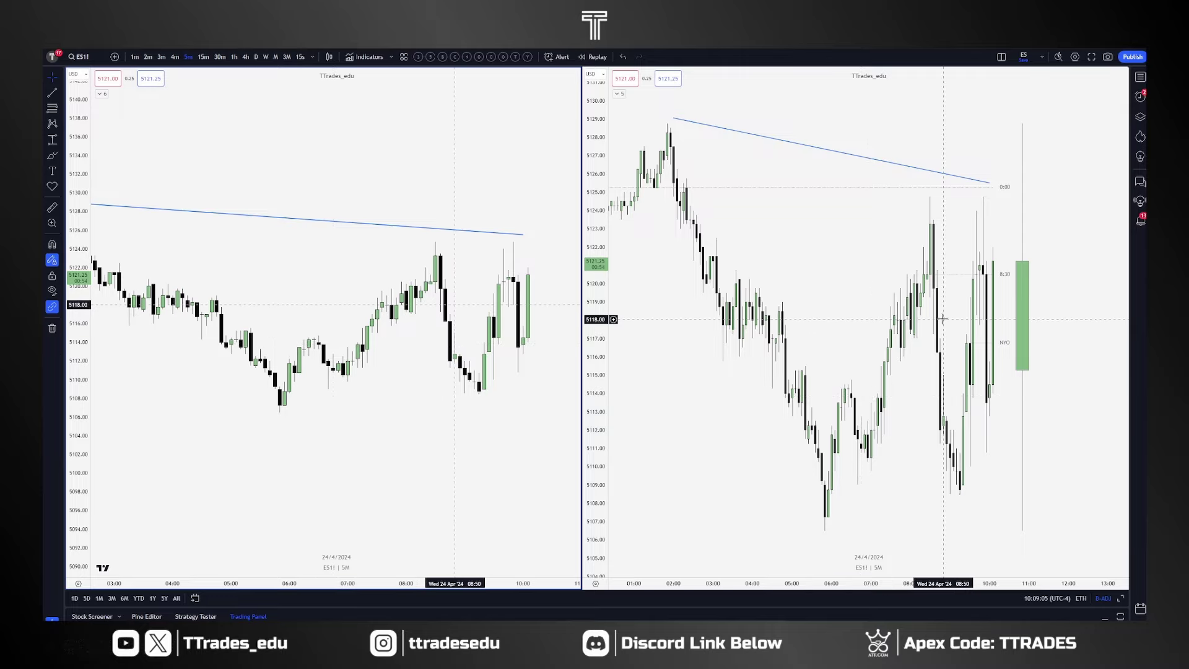
scroll(940, 322, "up", 4)
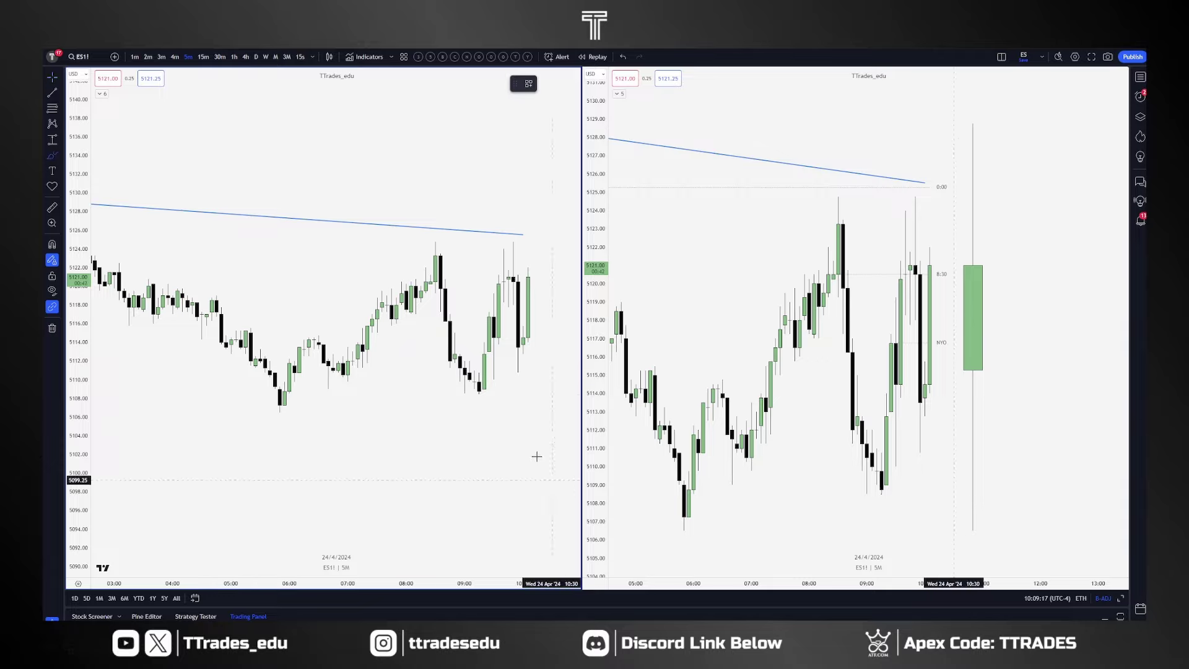
Mark the low of the 09:30 candle on the 5-minute ES chart with a small brush arc and undo the extra stroke.
left_click_drag(490, 375, 499, 377)
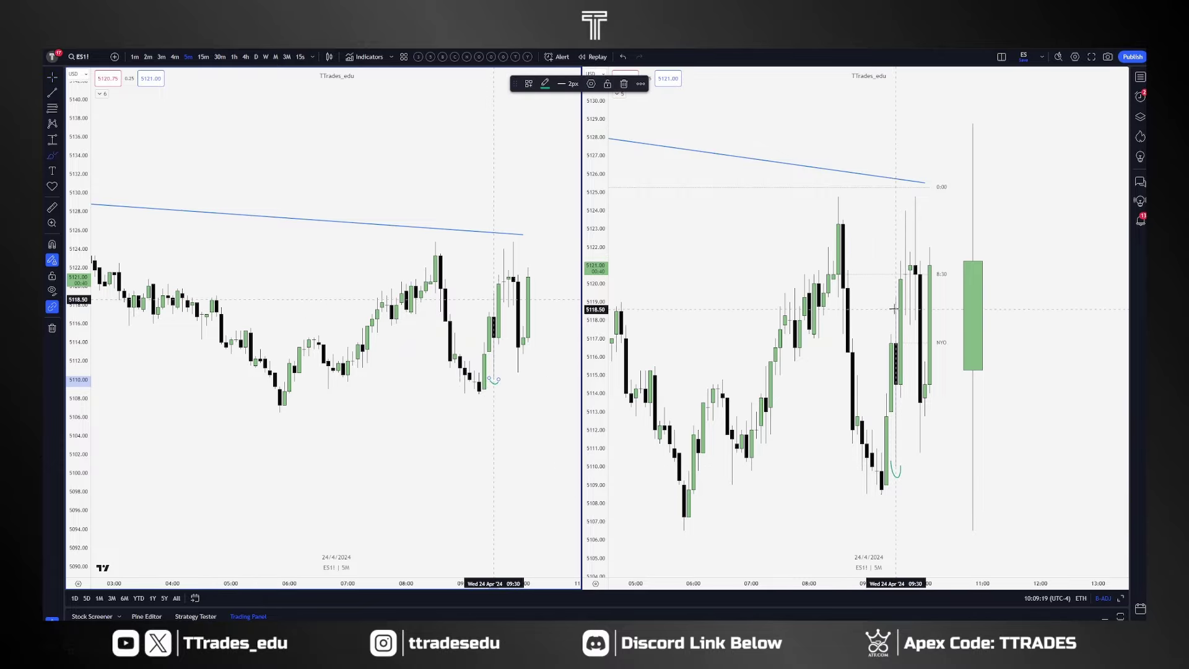
left_click_drag(892, 302, 901, 298)
key("ctrl+z")
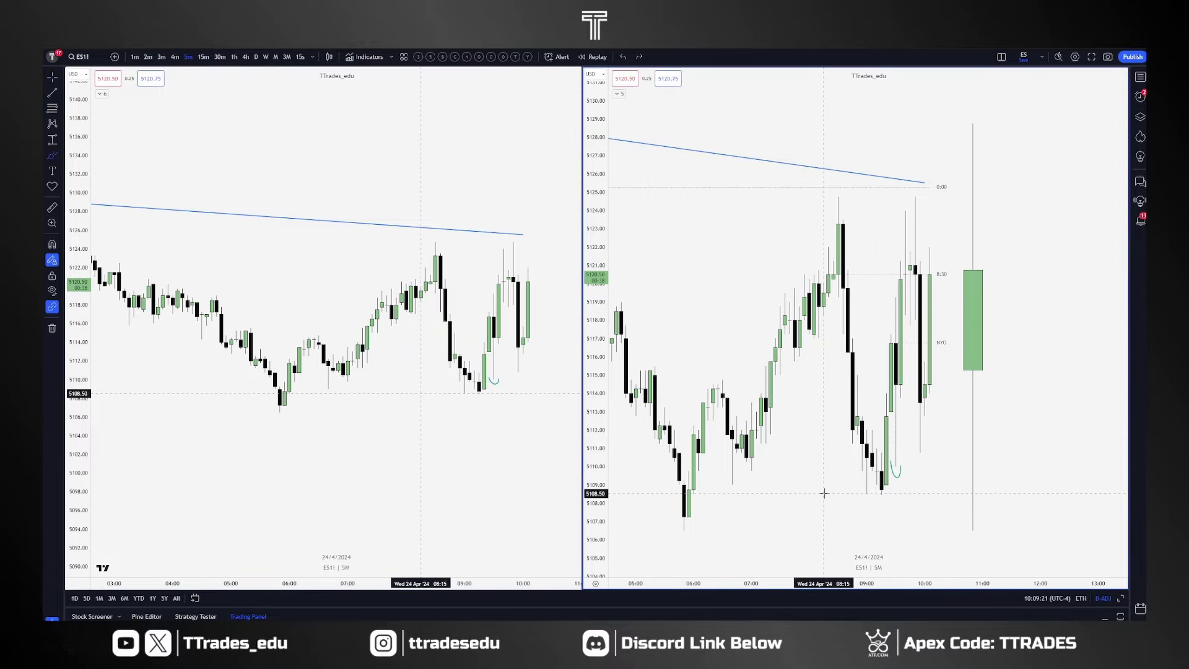
Switch the second chart to NQ1! and delete the level lines and shaded zone drawn around the 24 April morning price action.
key("Down")
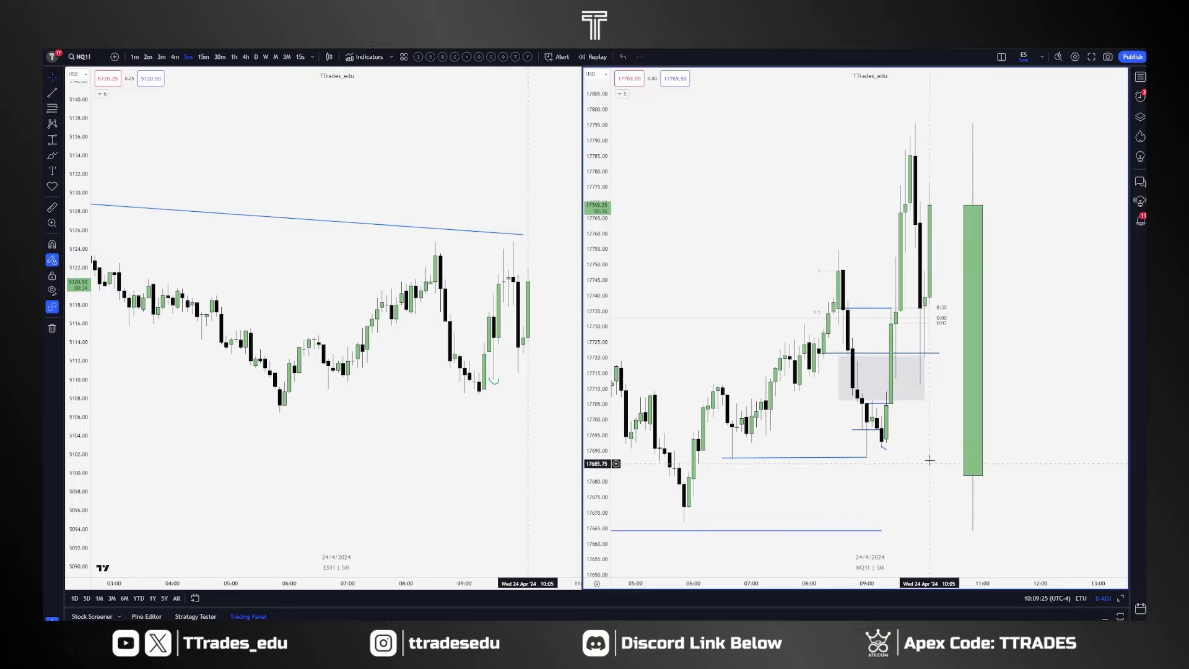
left_click_drag(937, 494, 812, 259)
key("Delete")
scroll(890, 507, "up", 2)
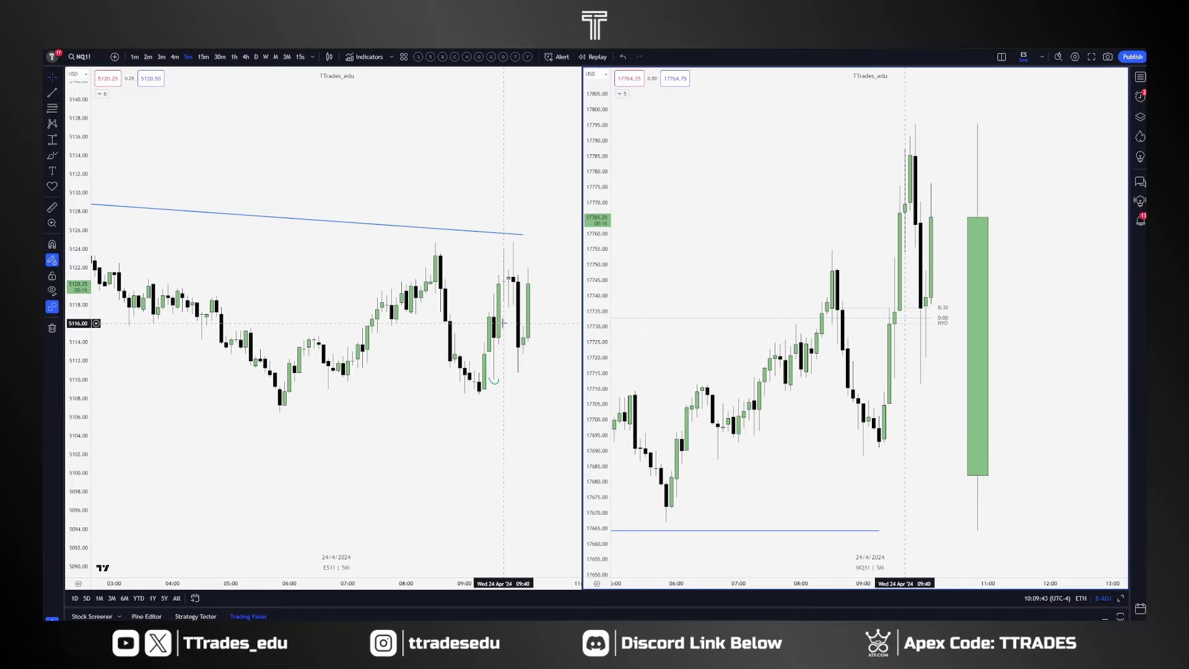
left_click_drag(816, 443, 781, 433)
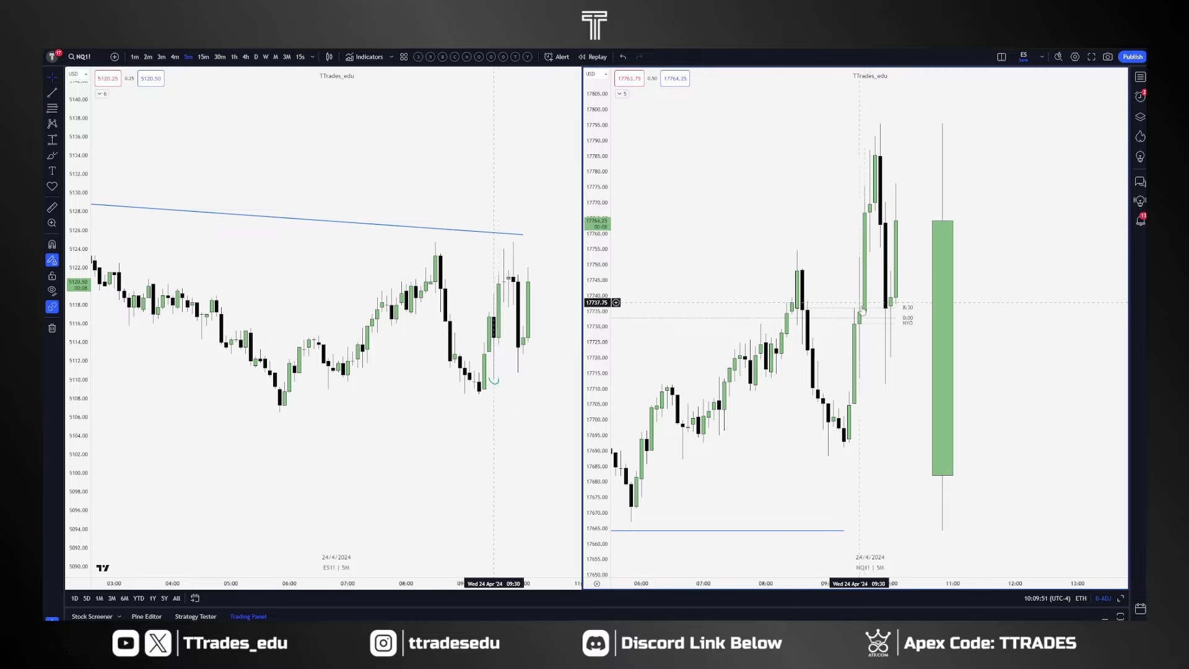
scroll(539, 391, "down", 2)
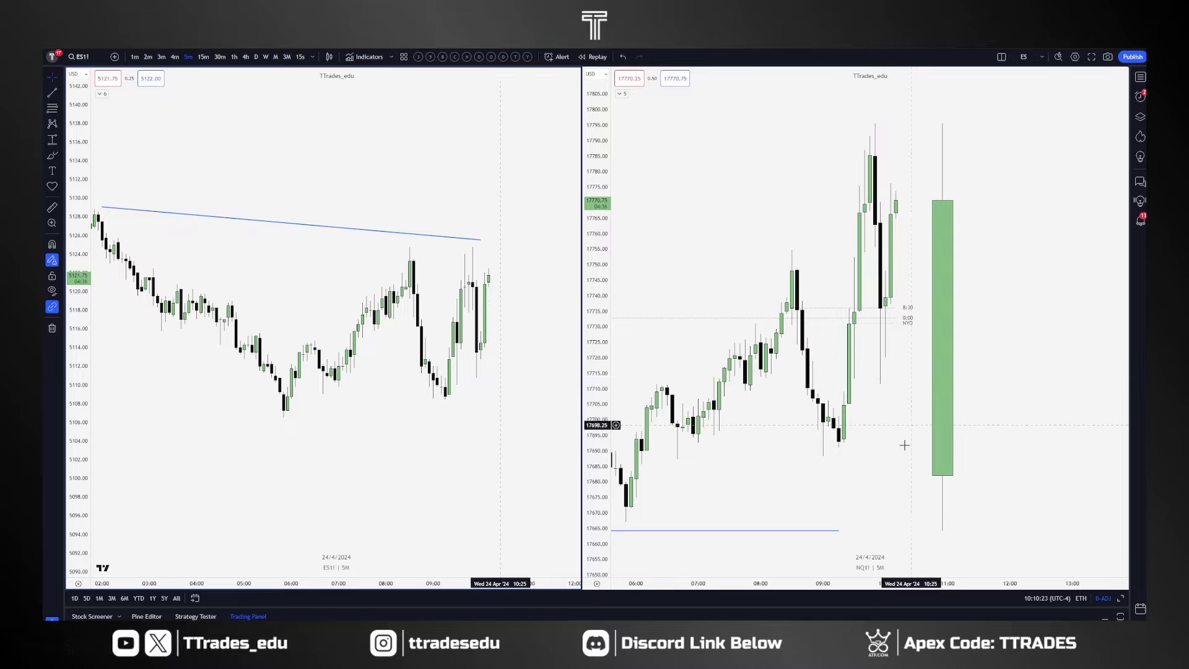
Draw trend lines connecting the 09:30 and 09:55 candle lows on both the NQ and ES 5-minute charts.
left_click(855, 379)
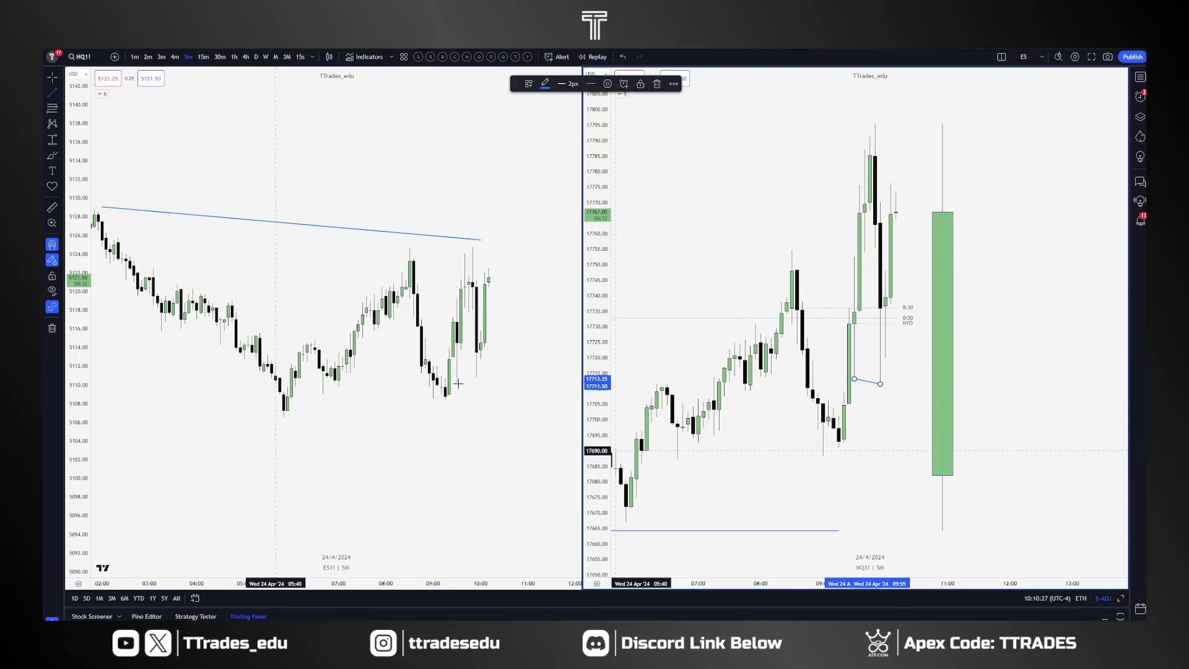
left_click(476, 378, "ctrl")
left_click(539, 425)
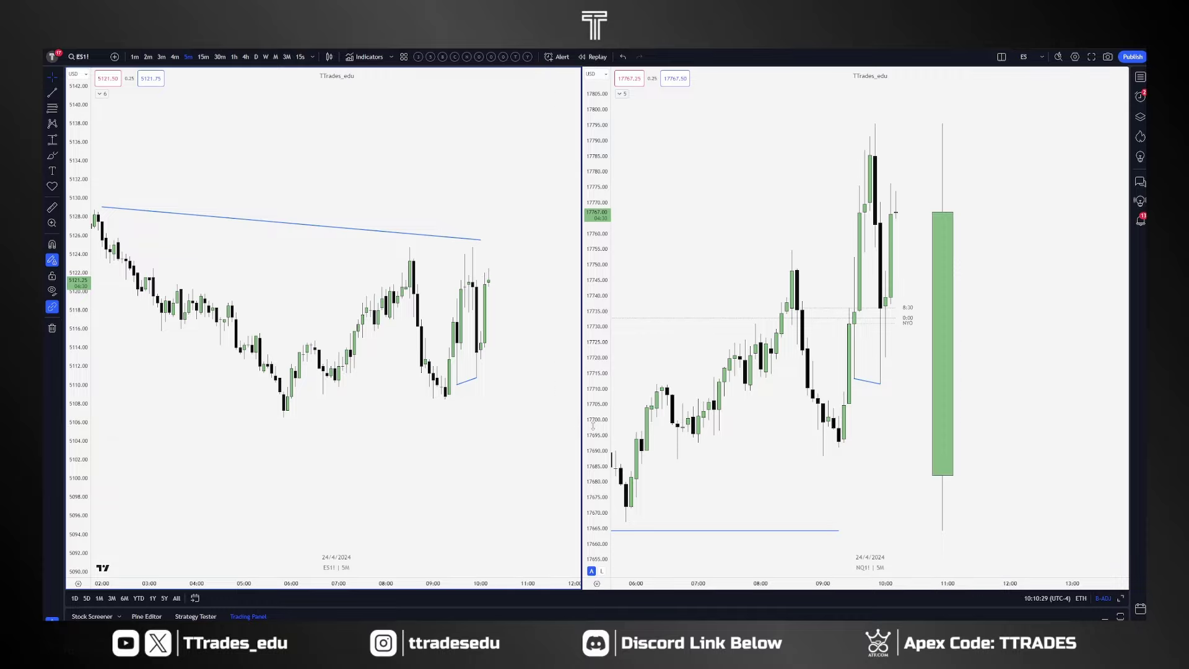
Compare the 24 April morning lows on the ES and NQ 5-minute charts, including the 06:00 and 09:20 candles.
scroll(936, 446, "down", 4)
scroll(934, 446, "up", 3)
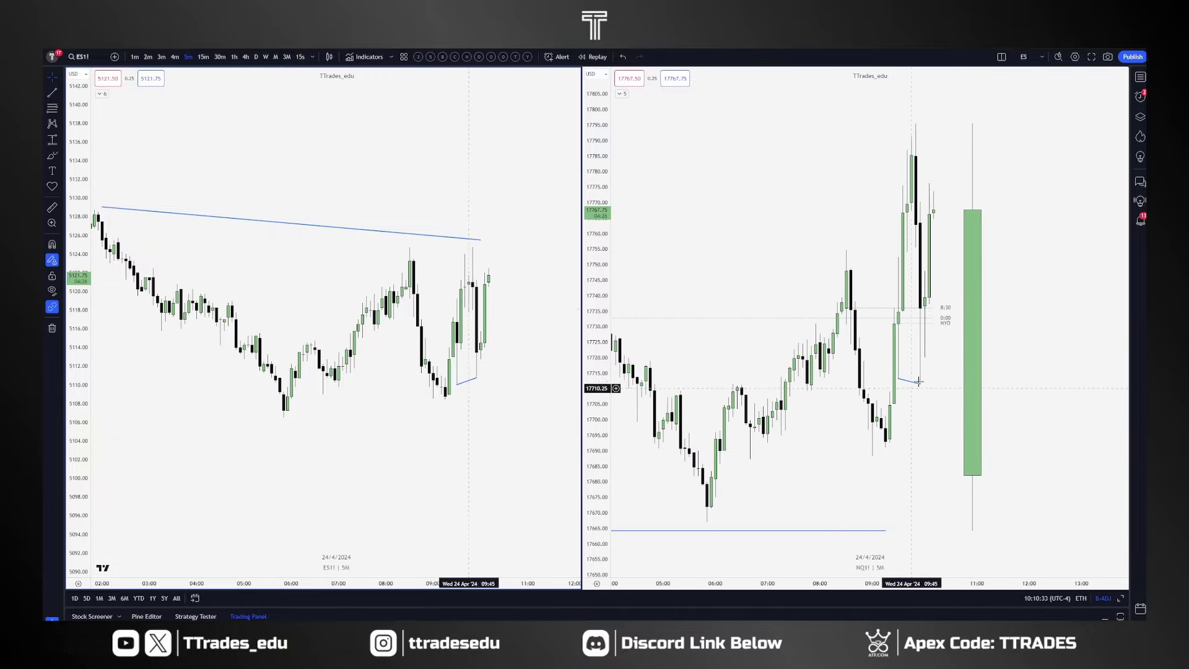
scroll(928, 309, "down", 3)
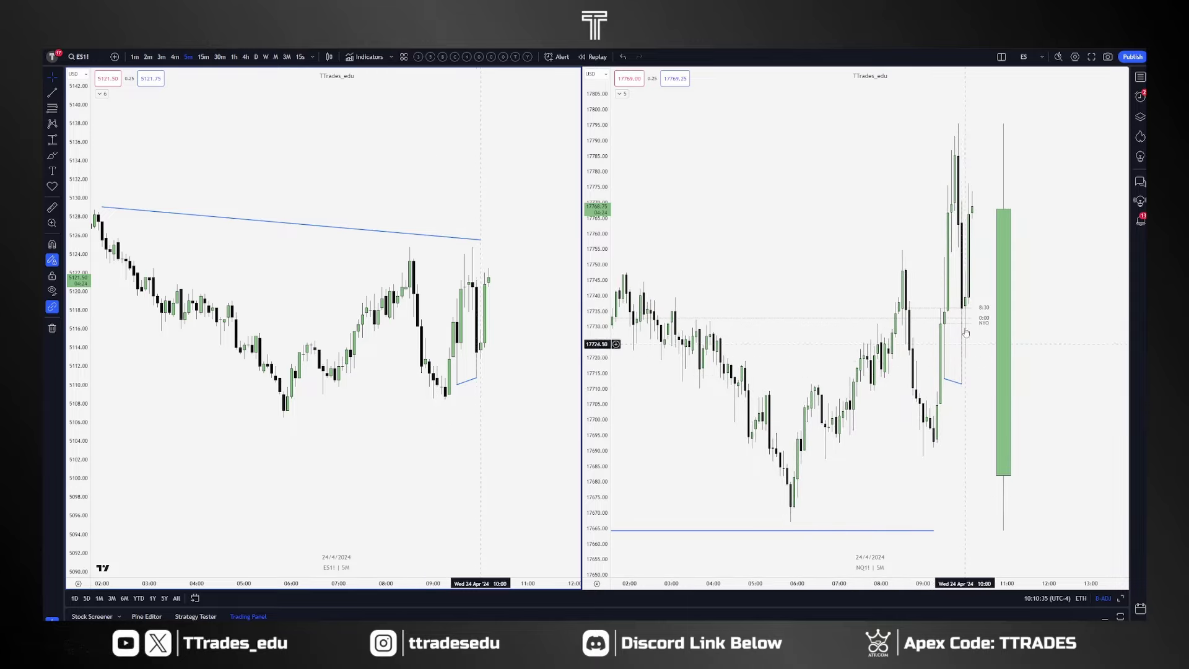
scroll(816, 441, "up", 1)
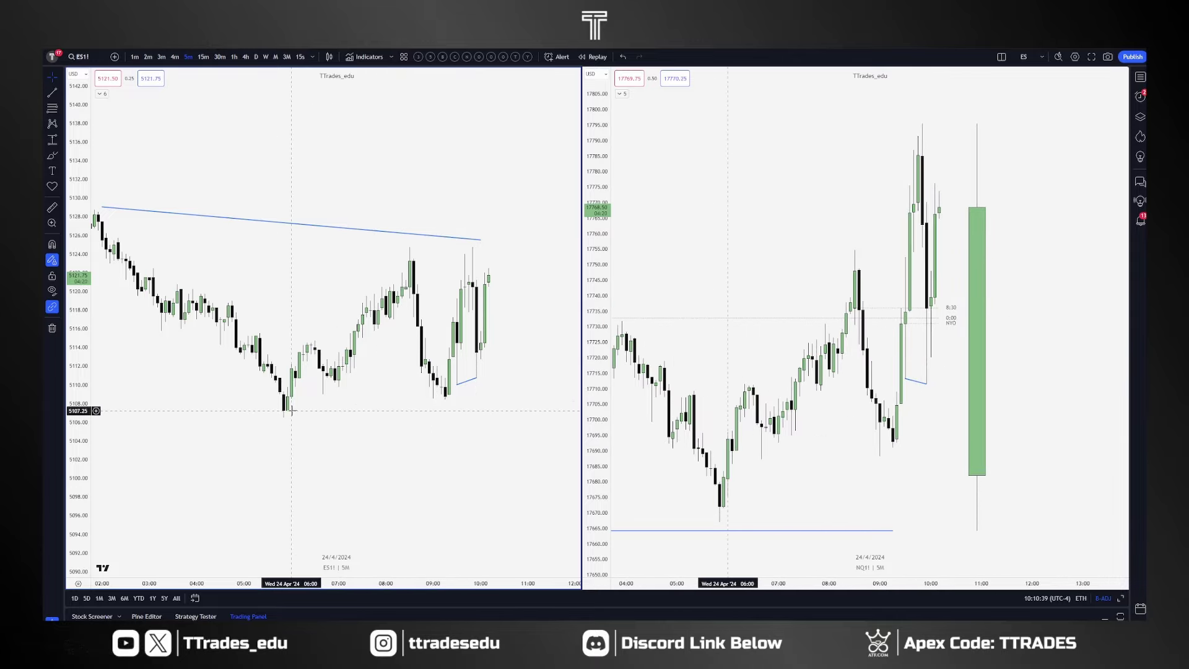
scroll(310, 412, "down", 1)
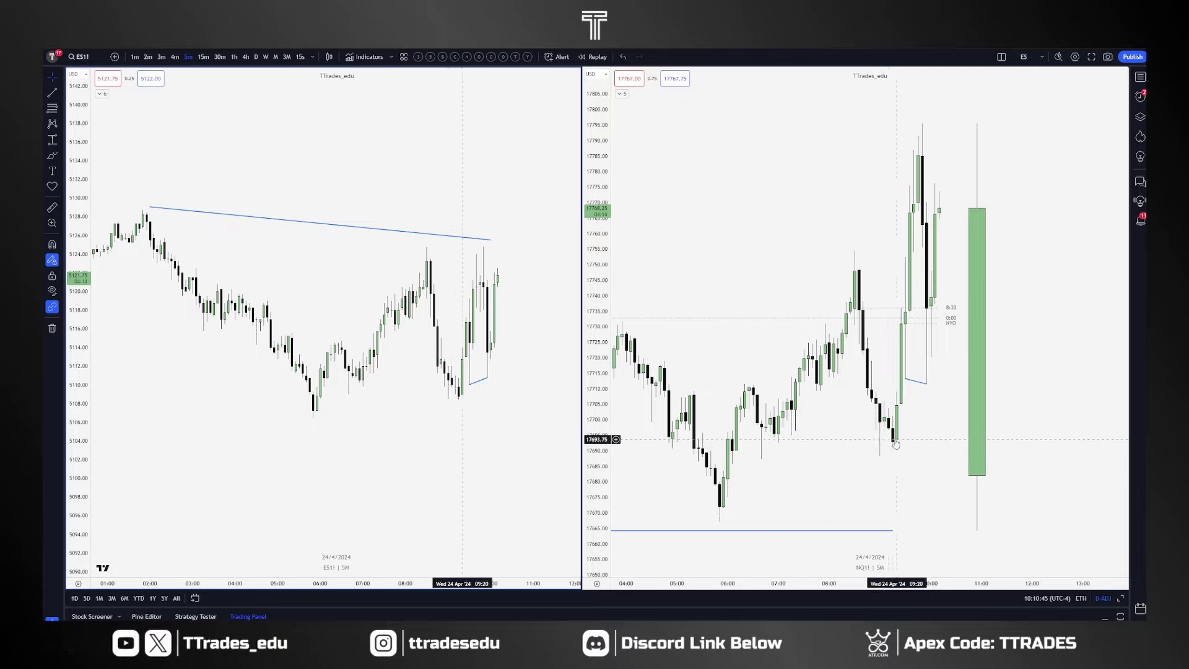
scroll(897, 441, "up", 4)
left_click_drag(825, 444, 868, 443)
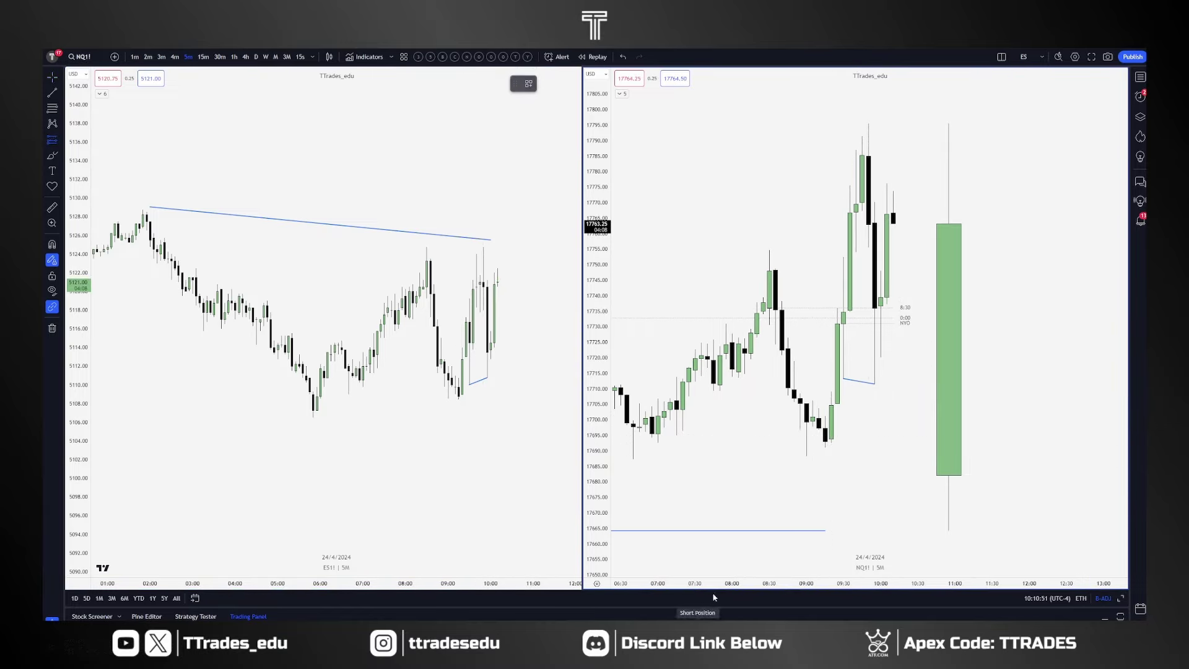
Plot a long position on NQ with entry 17694.50, stop 17691.00 and target 17792.25 to gauge the trade, and delete it.
left_click(831, 437)
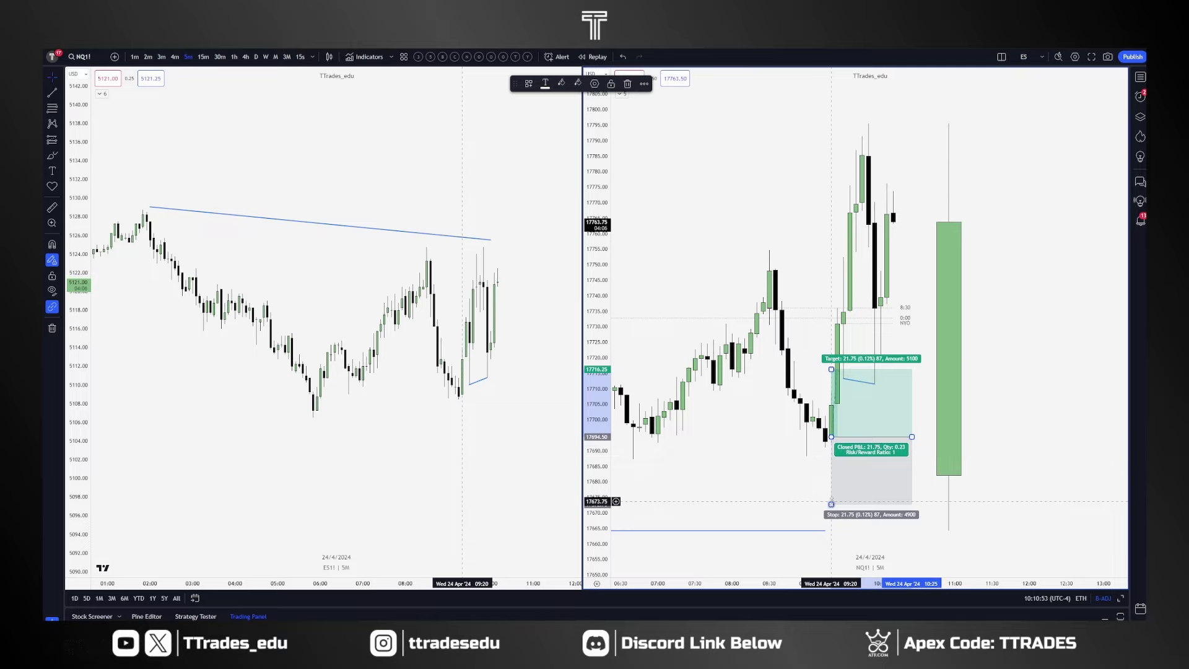
left_click_drag(831, 502, 832, 447)
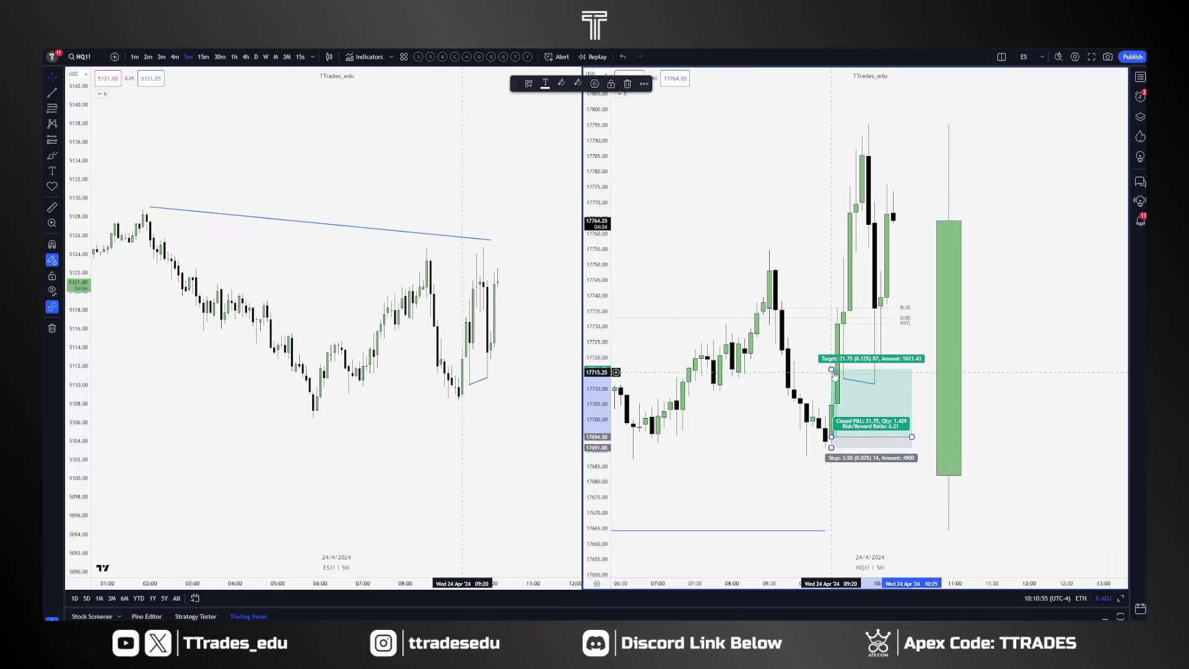
left_click_drag(831, 370, 848, 134)
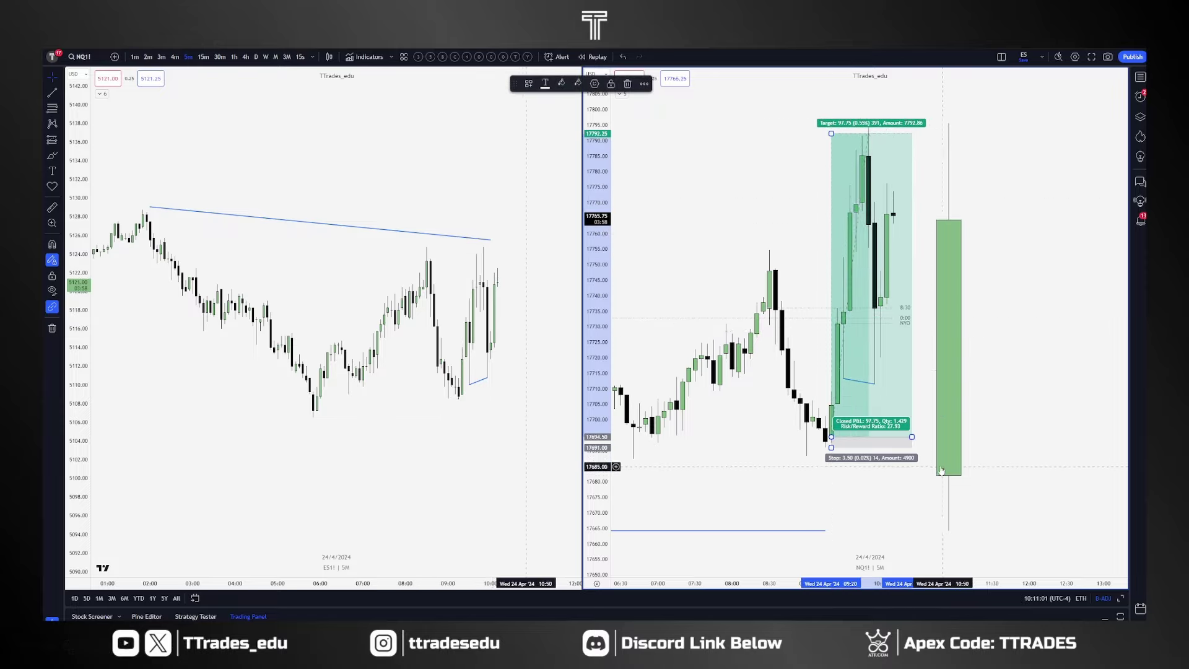
left_click(947, 472)
left_click(887, 428)
key("Delete")
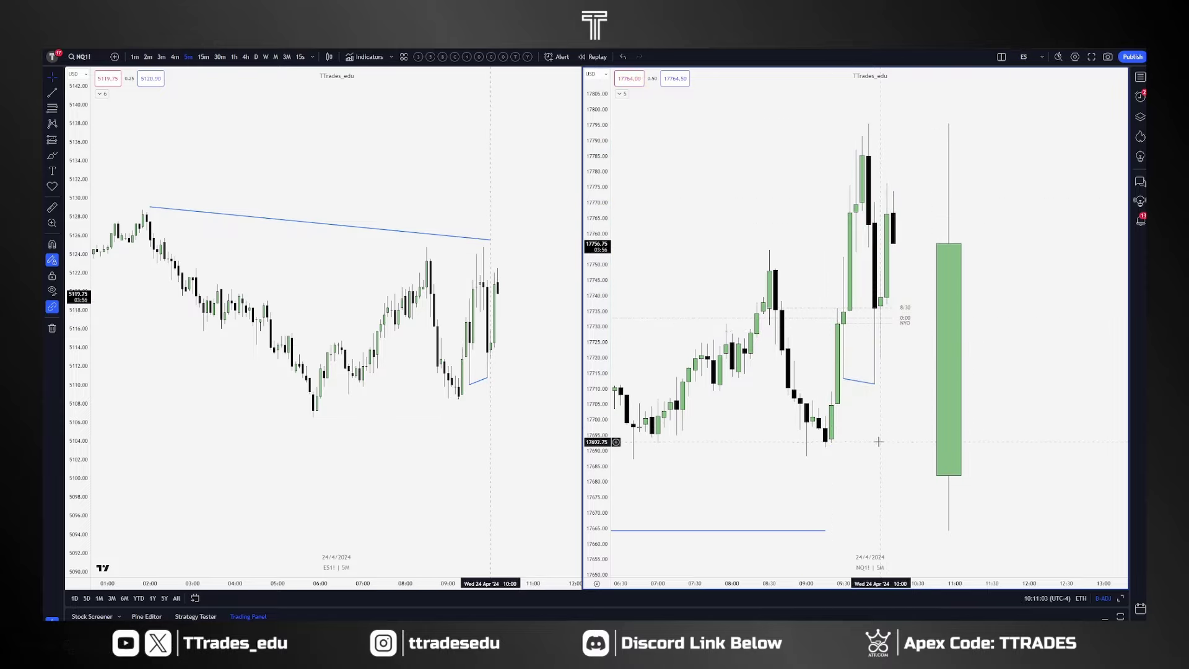
scroll(879, 439, "up", 1)
left_click_drag(598, 347, 599, 362)
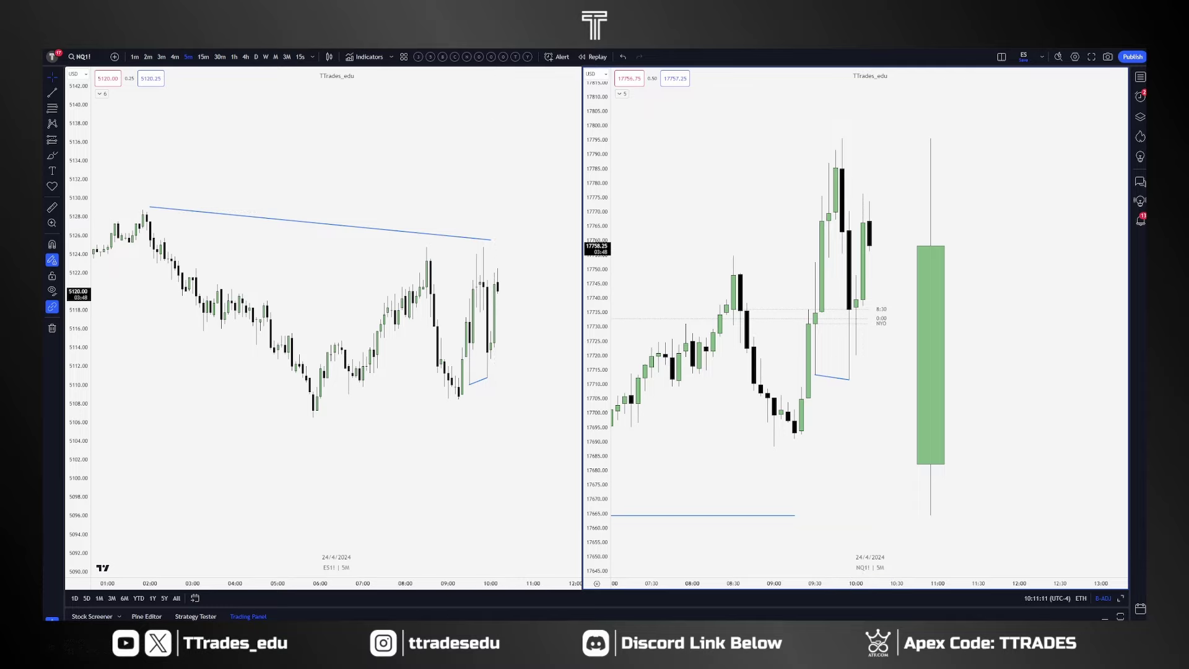
Switch to the three-chart layout showing USDJPY and load the gold futures symbol GC1! in it.
key("ctrl+Tab")
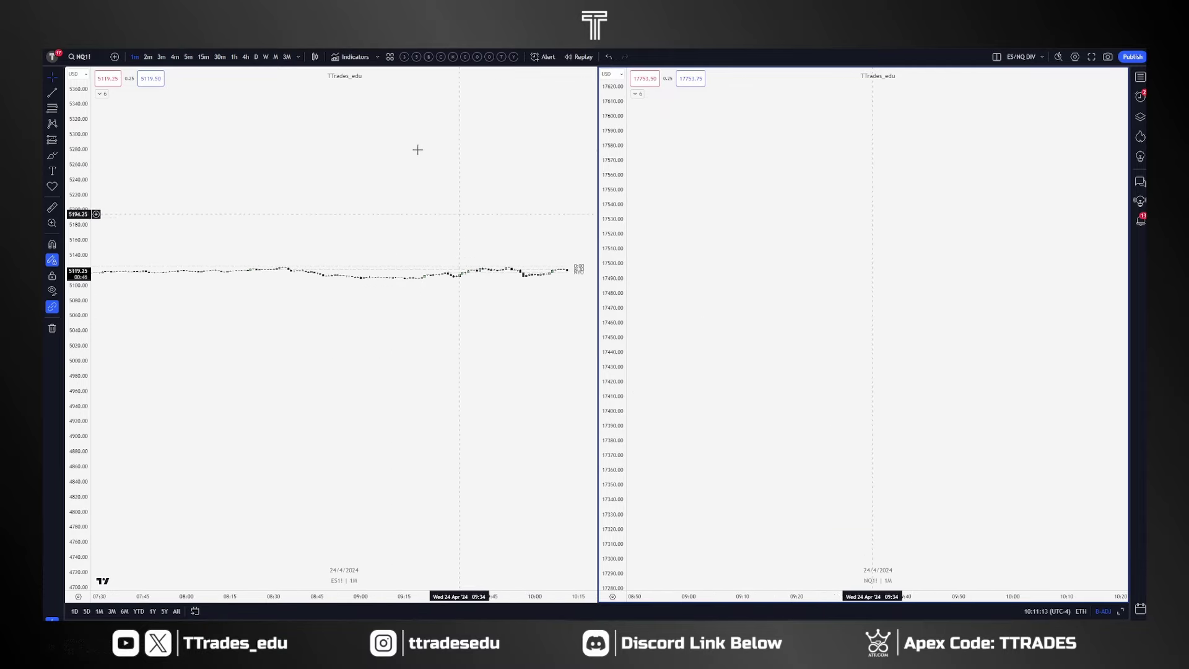
key("ctrl+Tab")
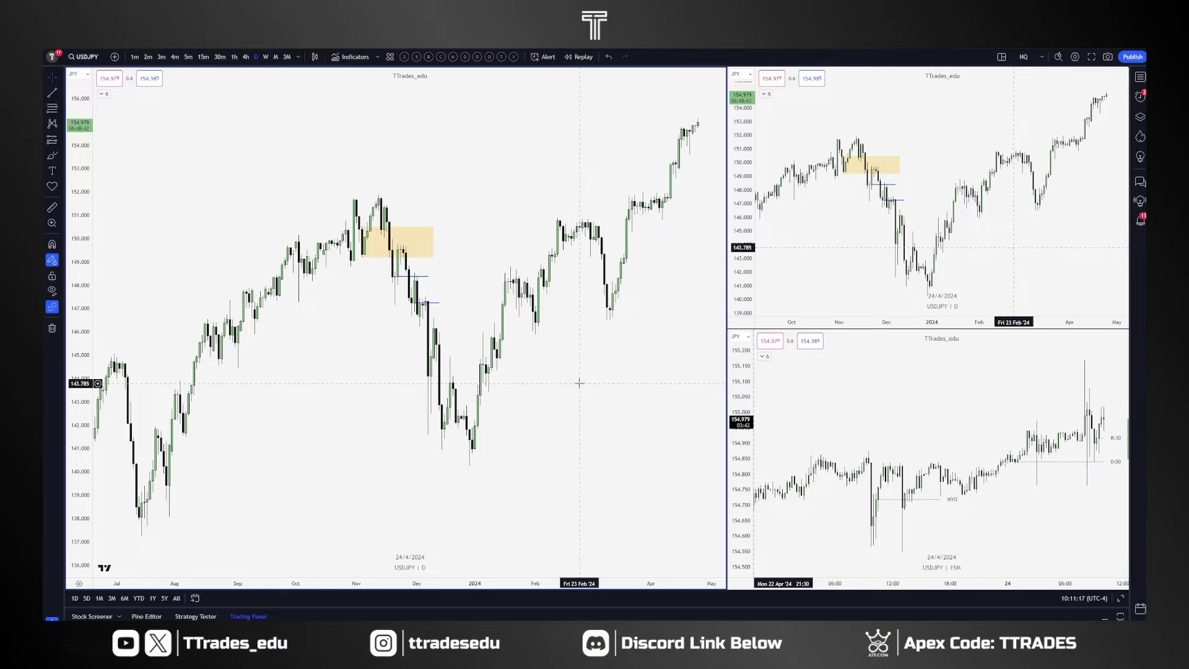
type("GC1!")
key("Return")
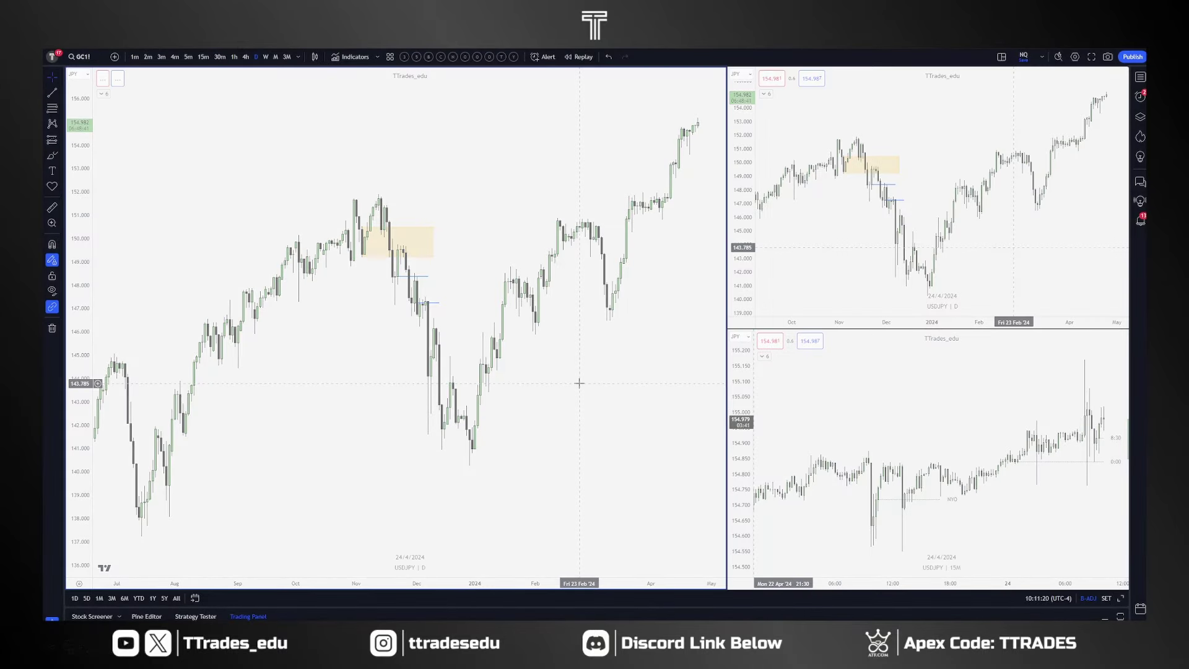
On the GC1! daily chart, draw horizontal lines from the 12 April high and the 19 April high across to about 24 April.
scroll(592, 388, "up", 6)
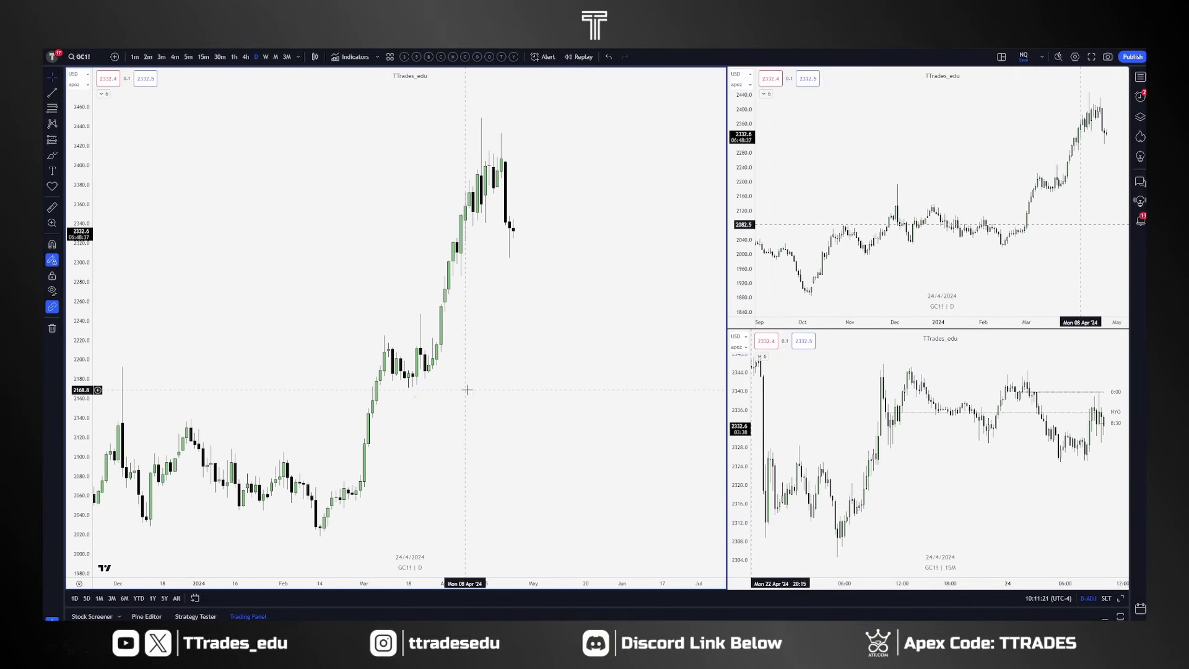
left_click_drag(81, 379, 81, 420)
left_click_drag(507, 363, 606, 459)
scroll(607, 458, "up", 2)
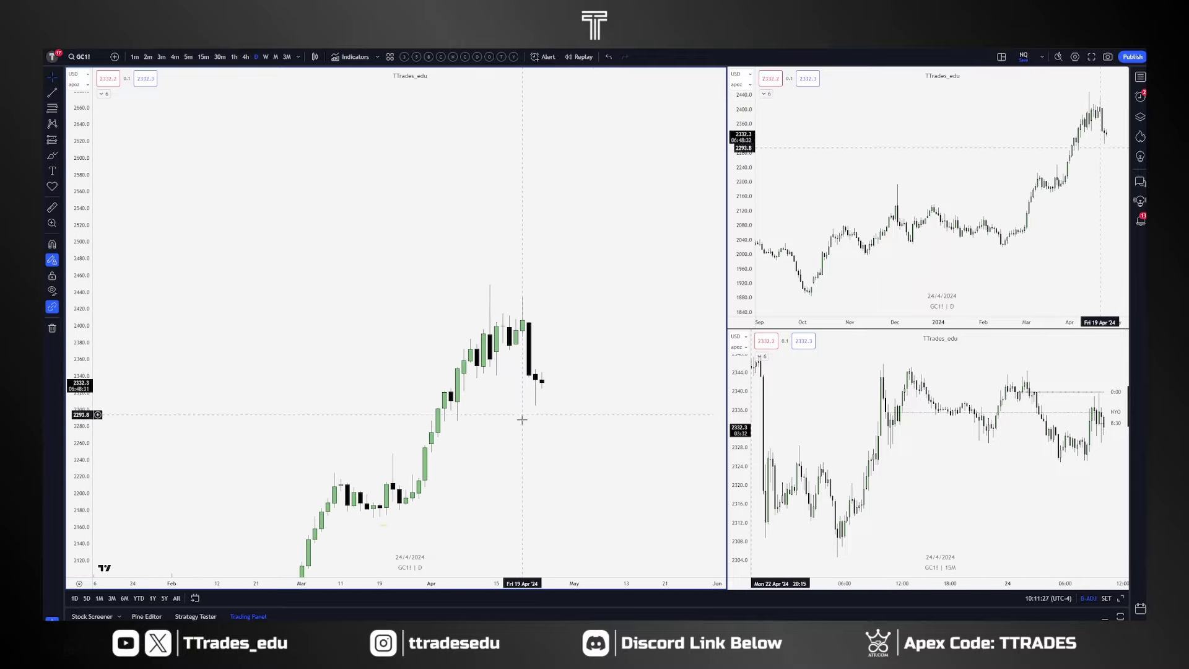
key("alt+t")
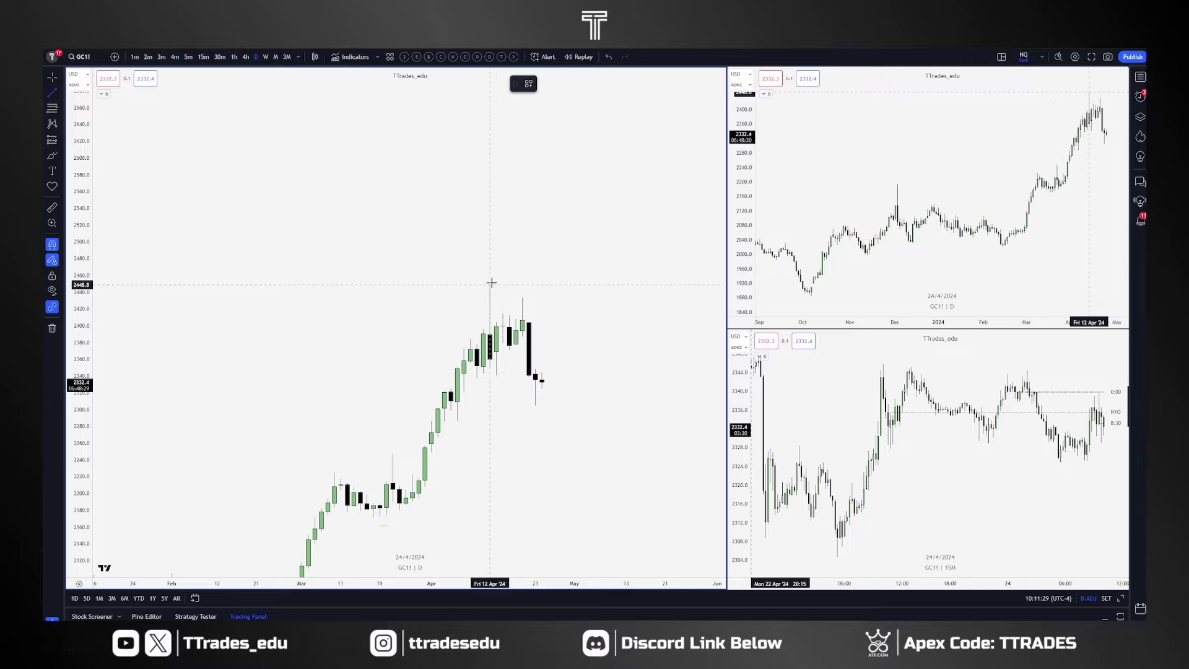
mouse_move(491, 283)
left_mouse_down()
mouse_move(542, 284)
mouse_move(548, 298)
mouse_move(549, 284)
left_mouse_up()
left_click(568, 323)
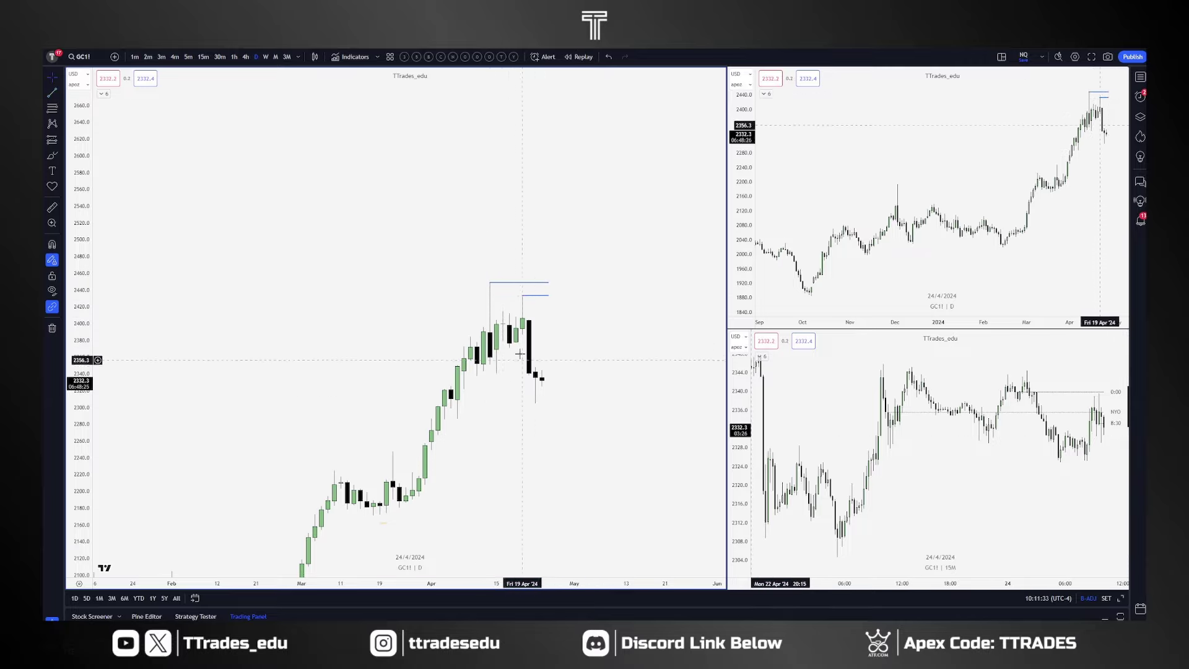
Draw a horizontal line on the GC1! daily chart from the 8 April low to about 25 April, checking the weekly chart for context.
left_click(265, 56)
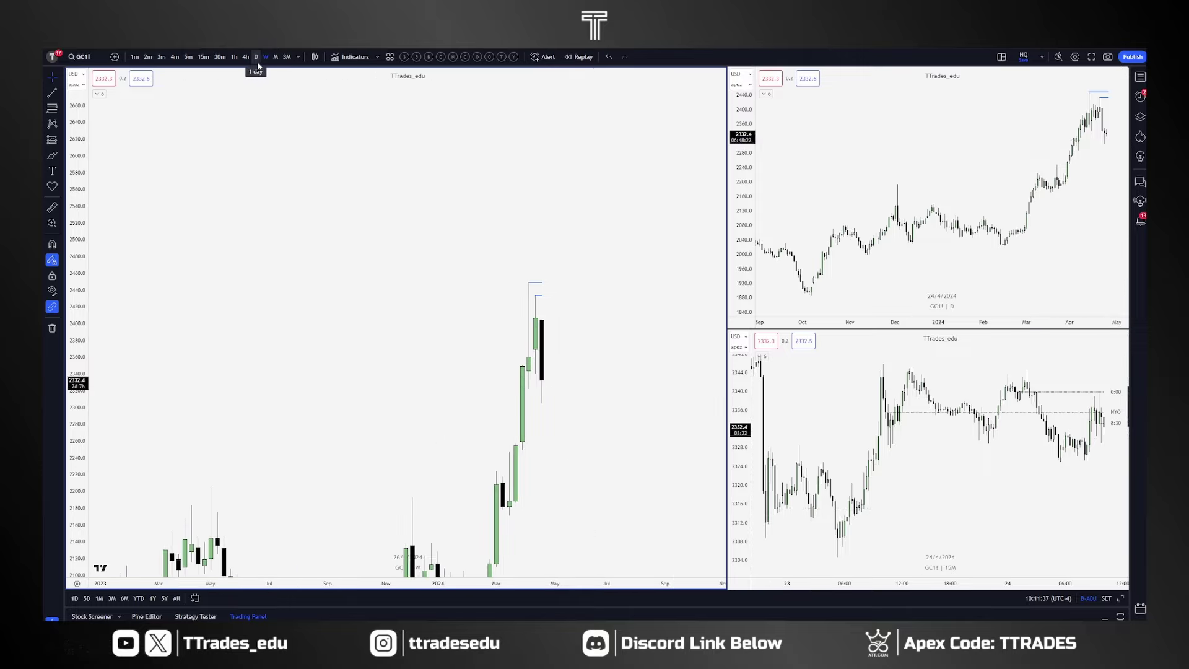
left_click(256, 58)
key("alt+t")
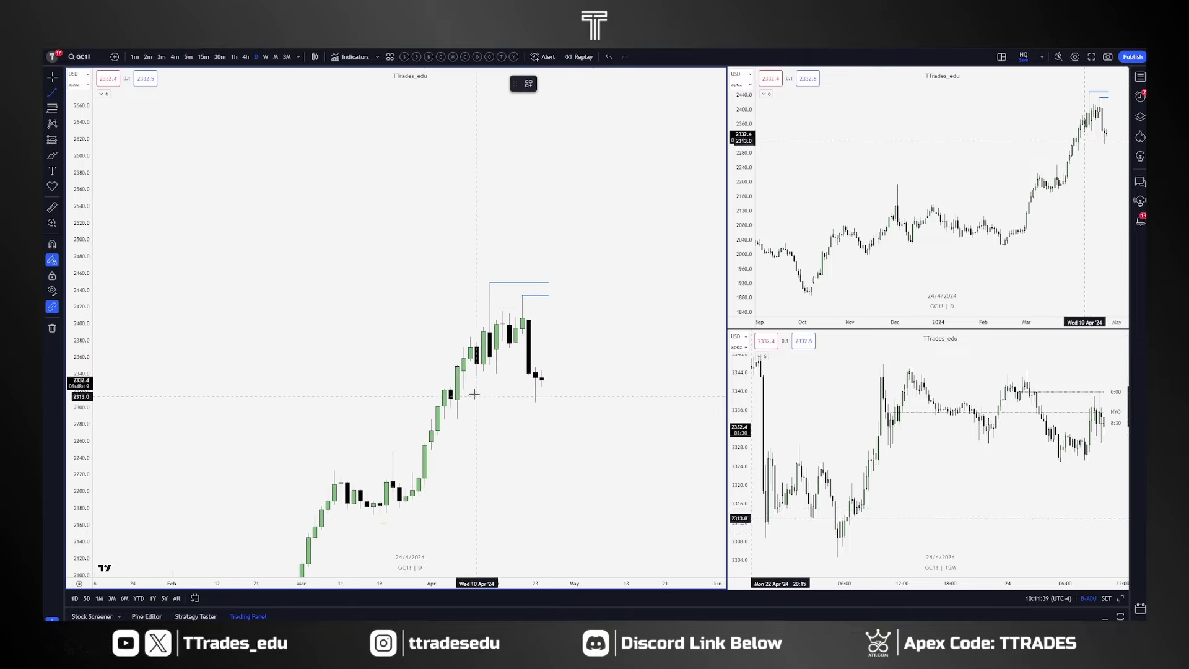
left_click(464, 389)
left_click(549, 397, "shift")
key("Escape")
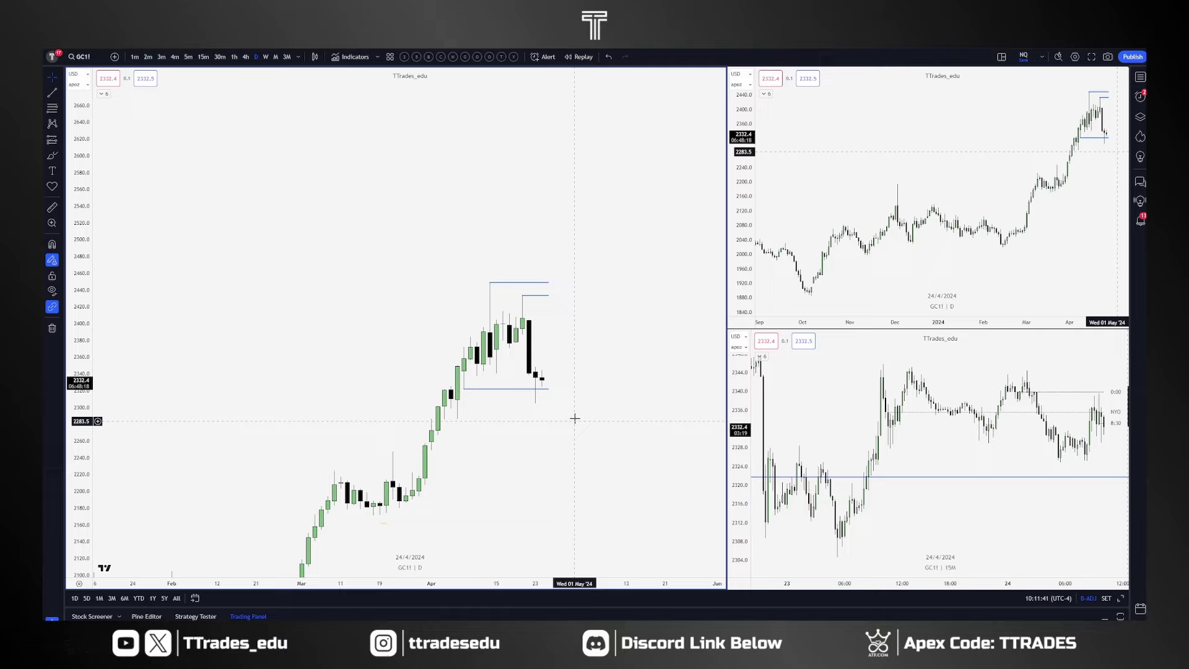
left_click(264, 57)
left_click(257, 58)
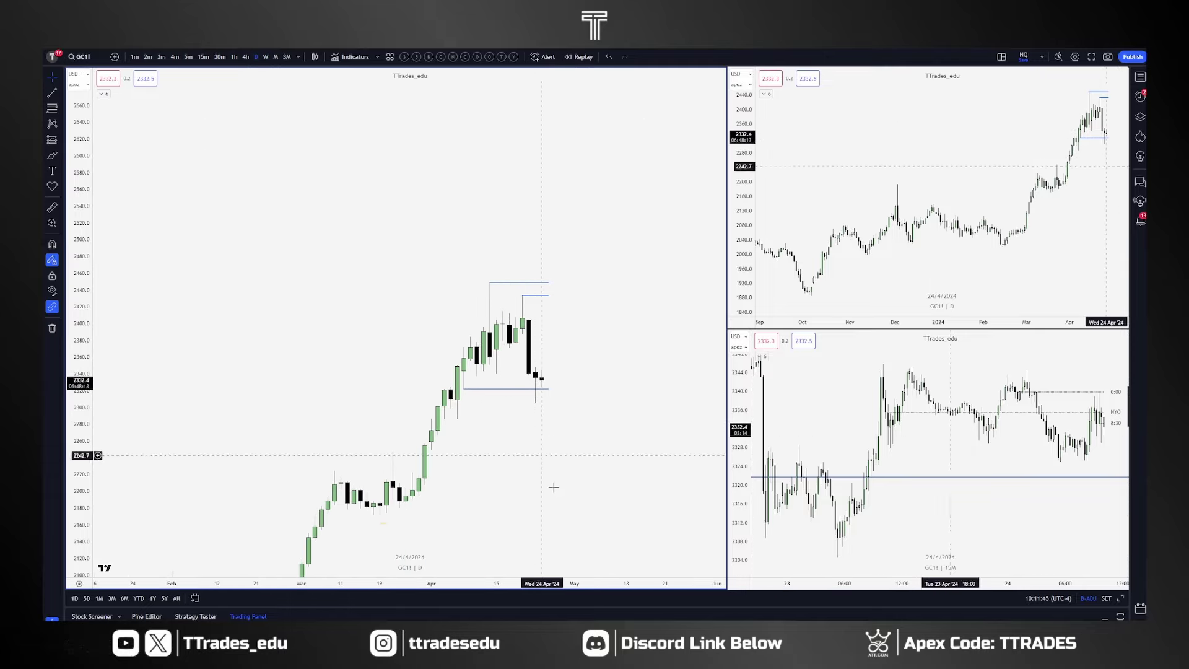
Draw a Fibonacci projection on the GC1! daily chart from the 23 April candle's body at about 2335.7 down to its low.
scroll(452, 458, "up", 2)
left_click_drag(81, 525, 81, 467)
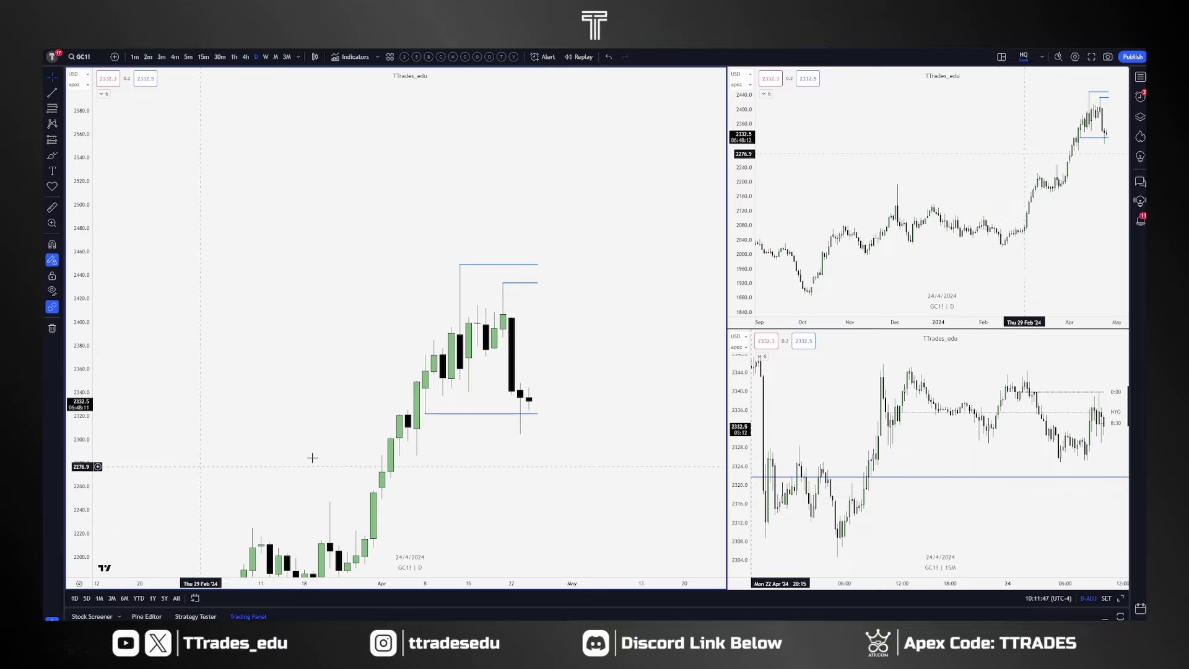
key("alt+f")
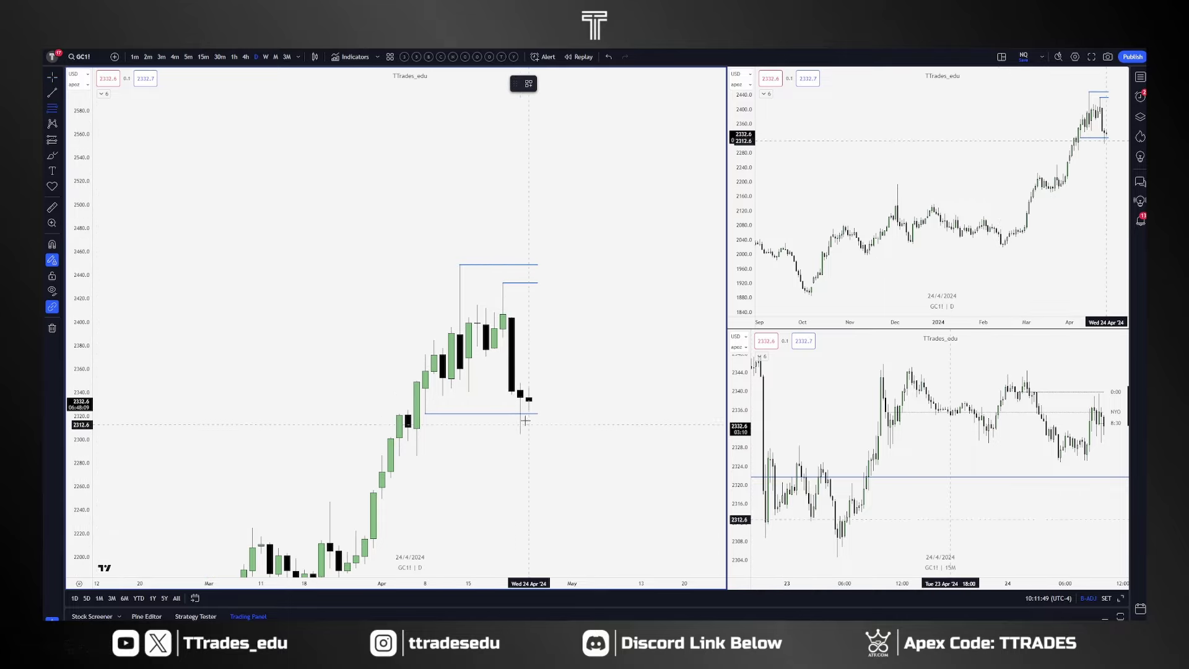
left_click(520, 396)
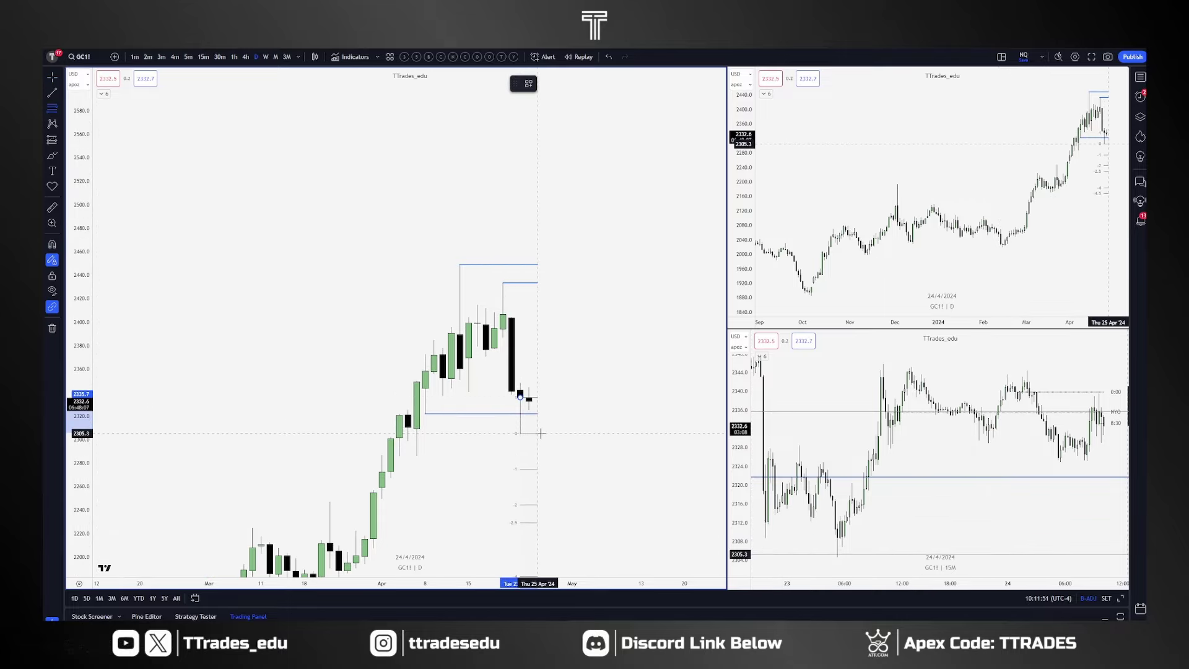
Draw a Fibonacci retracement over the lower wick of gold's 23 April daily candle and apply a saved template to it.
left_click(537, 434)
left_click(528, 83)
left_click(550, 136)
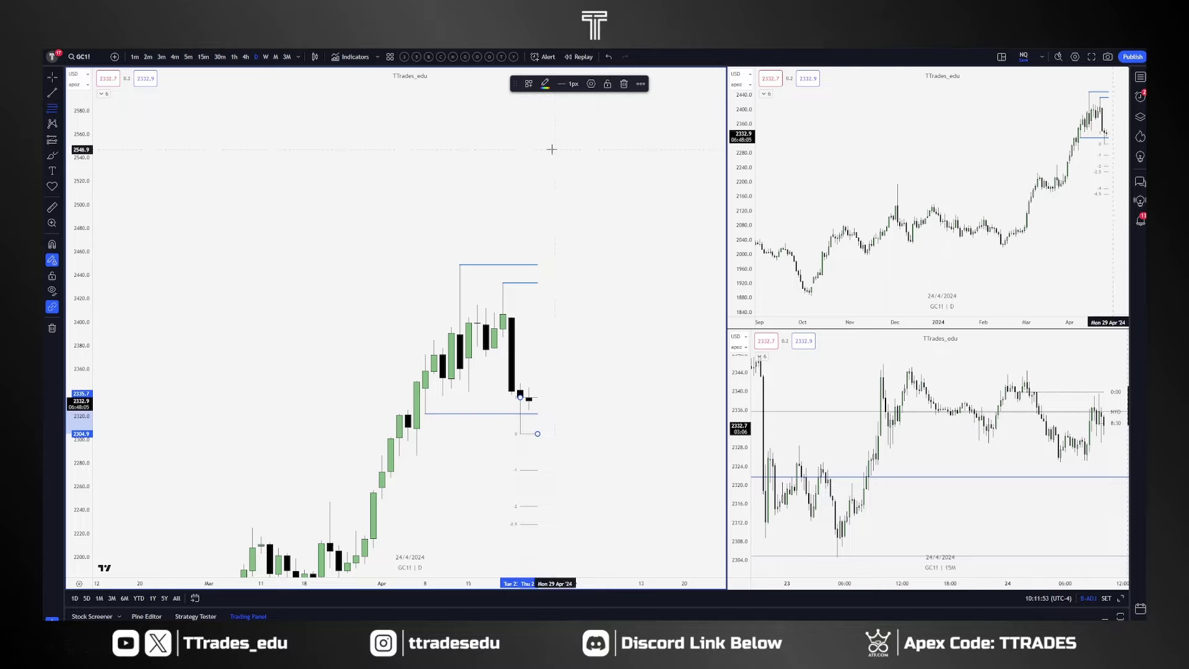
left_click(524, 399)
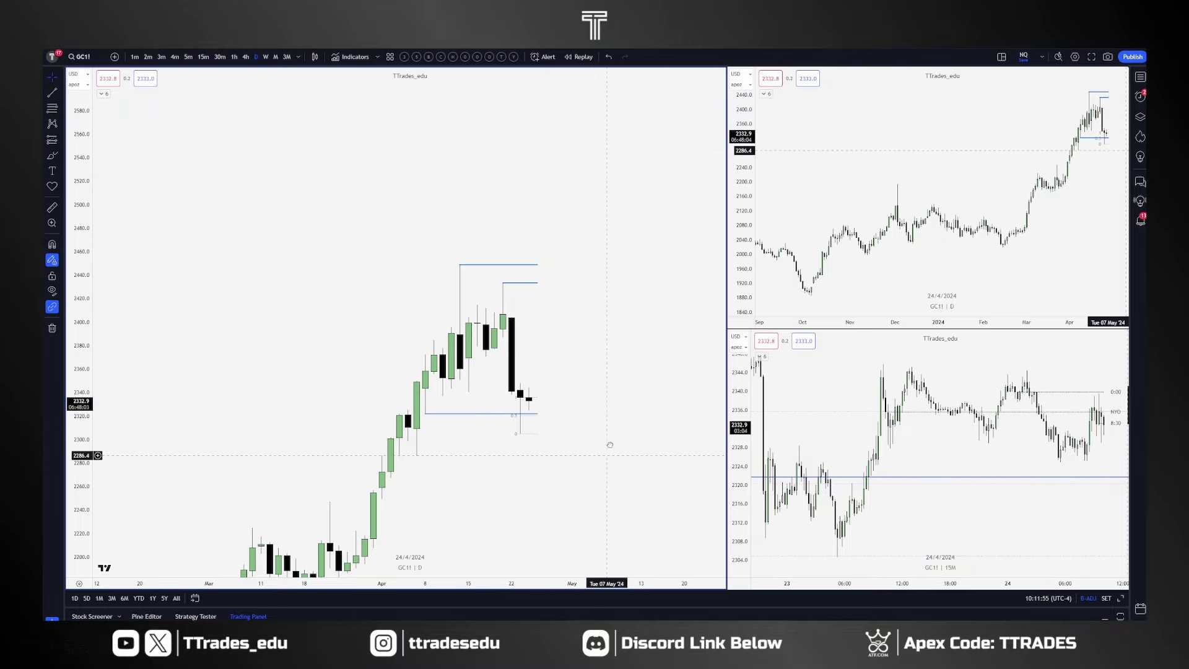
left_click_drag(605, 456, 612, 412)
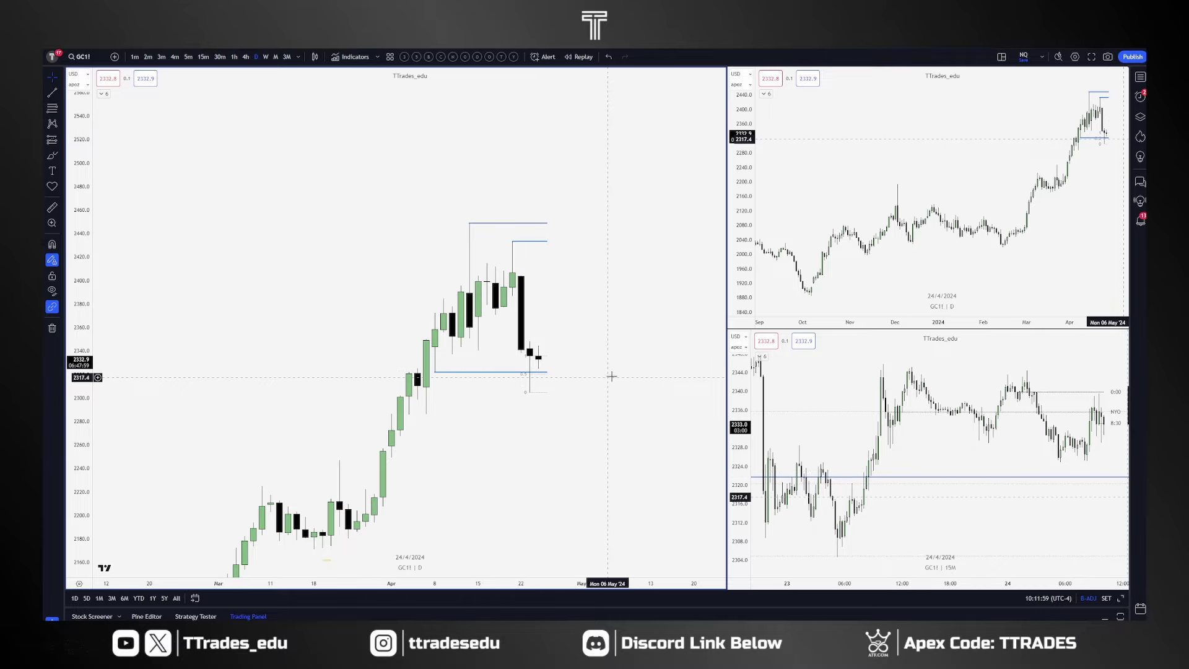
Change the main chart's symbol to DXY and bring the April candles into view.
type("DXY")
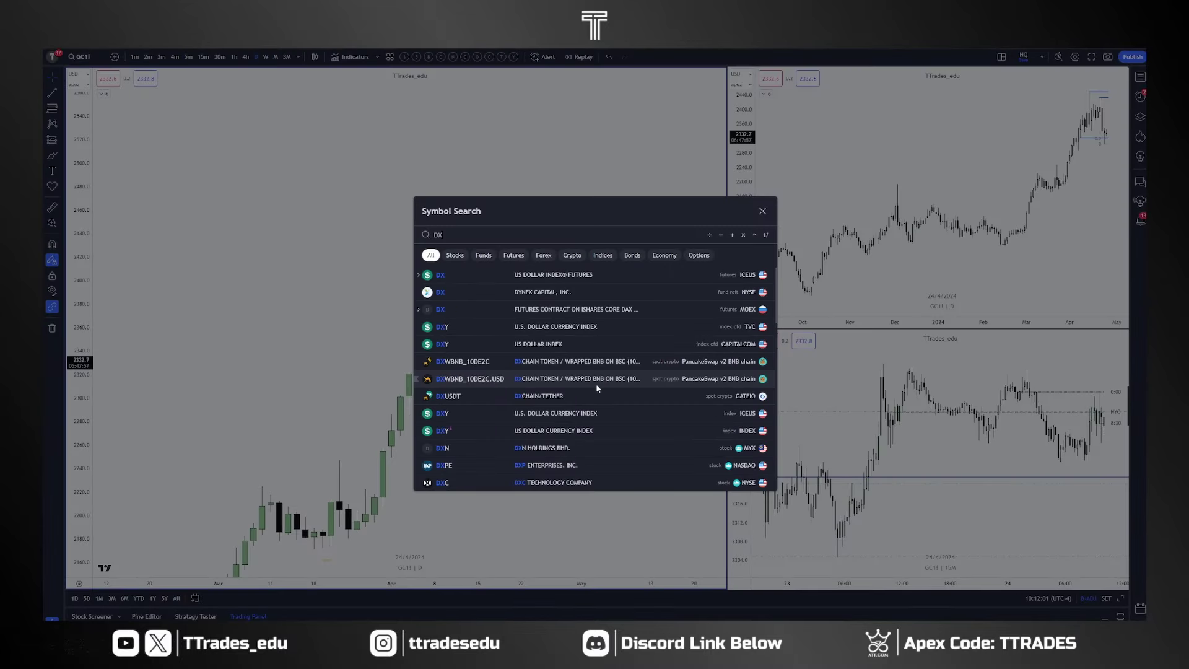
key("Return")
left_click_drag(538, 387, 641, 391)
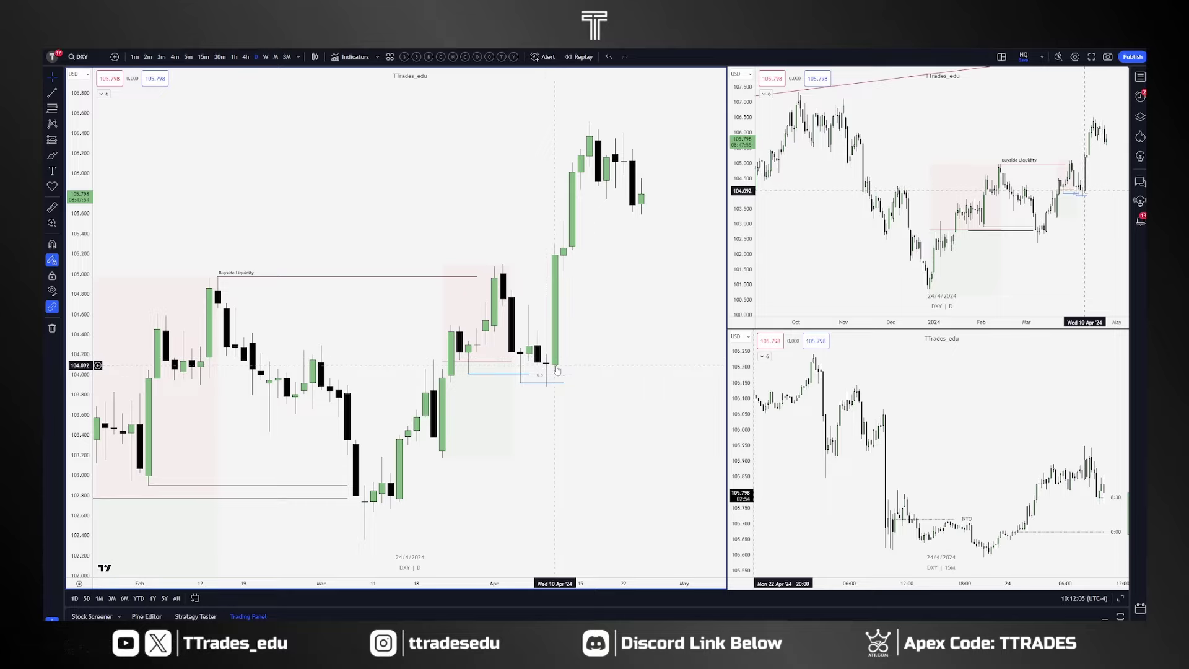
Start a bar replay on the DXY daily chart with 9 April 2024 as the last visible candle.
left_click(579, 56)
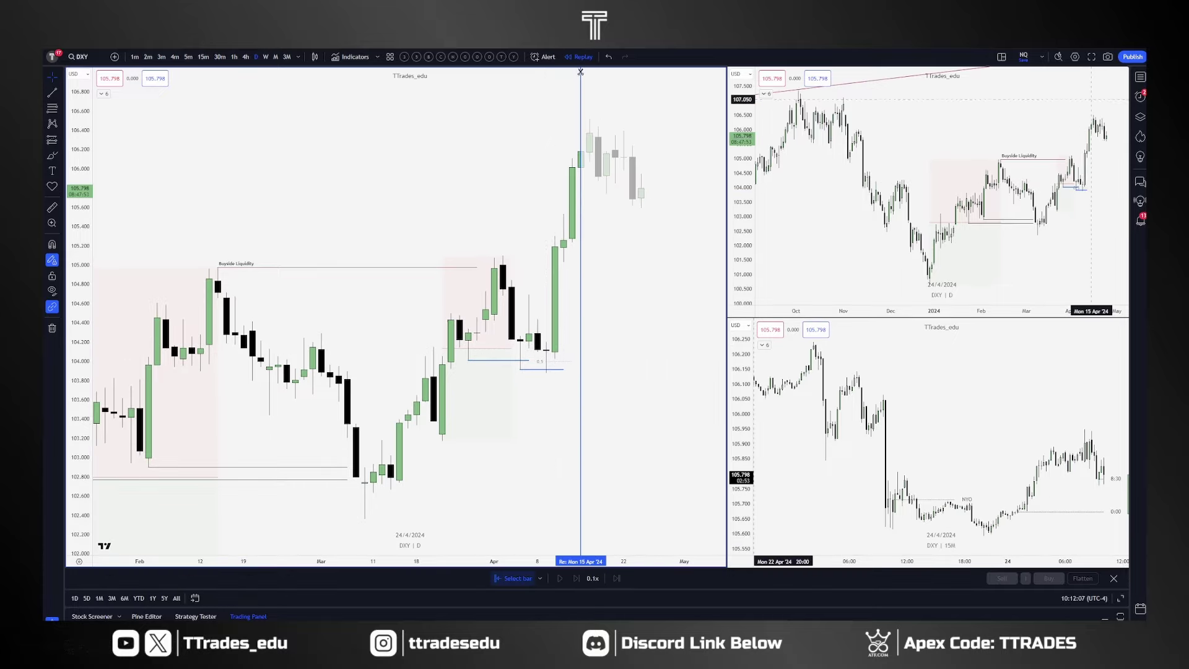
left_click(554, 256)
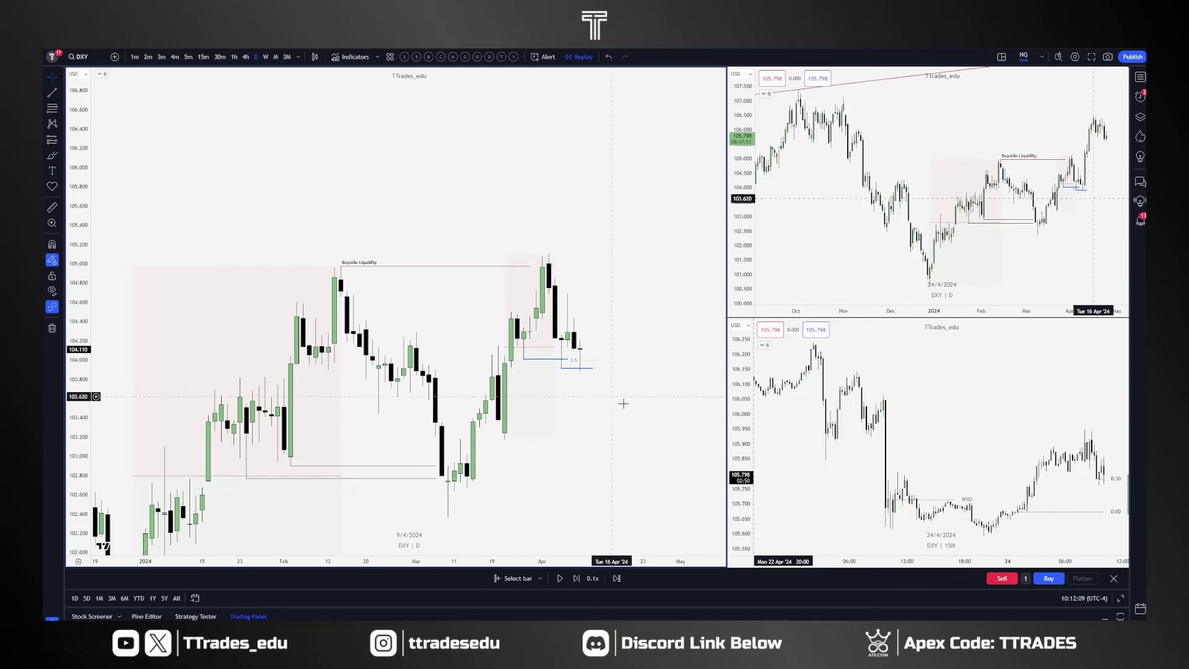
scroll(606, 366, "up", 2)
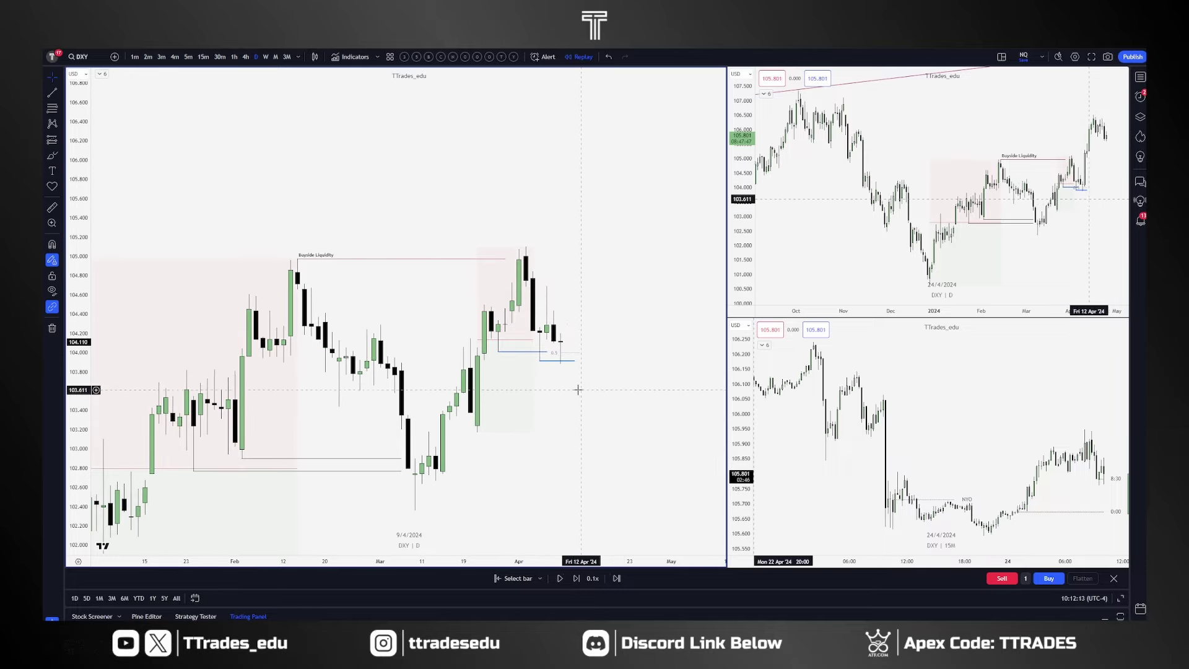
scroll(576, 391, "up", 2)
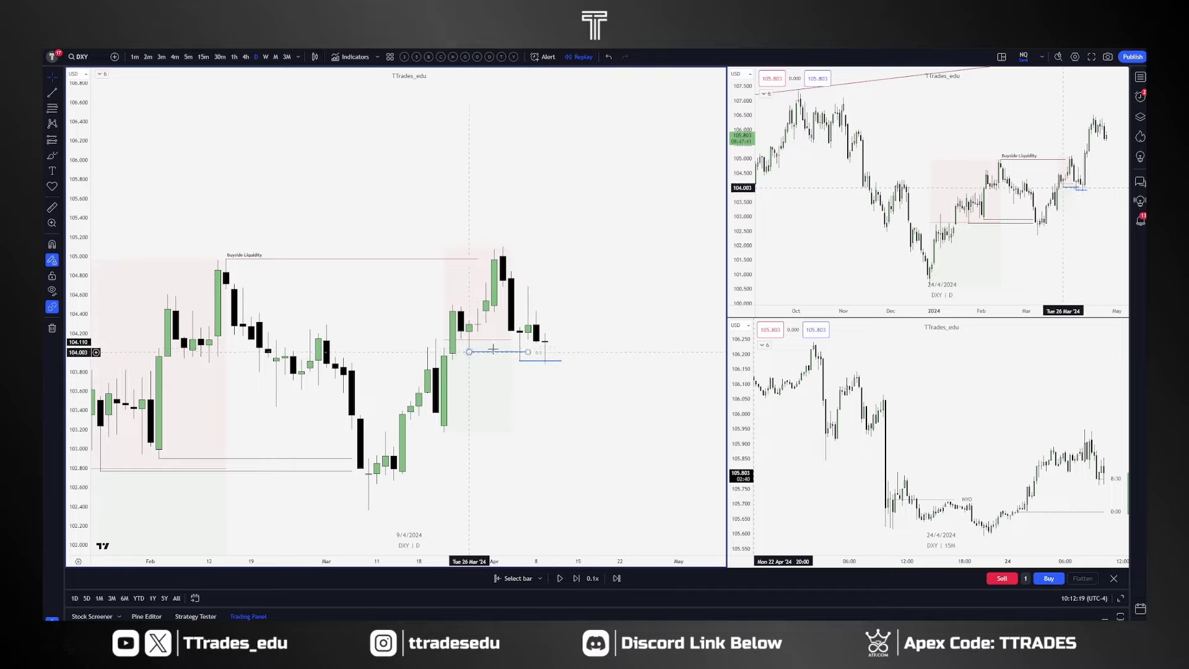
scroll(574, 345, "up", 2)
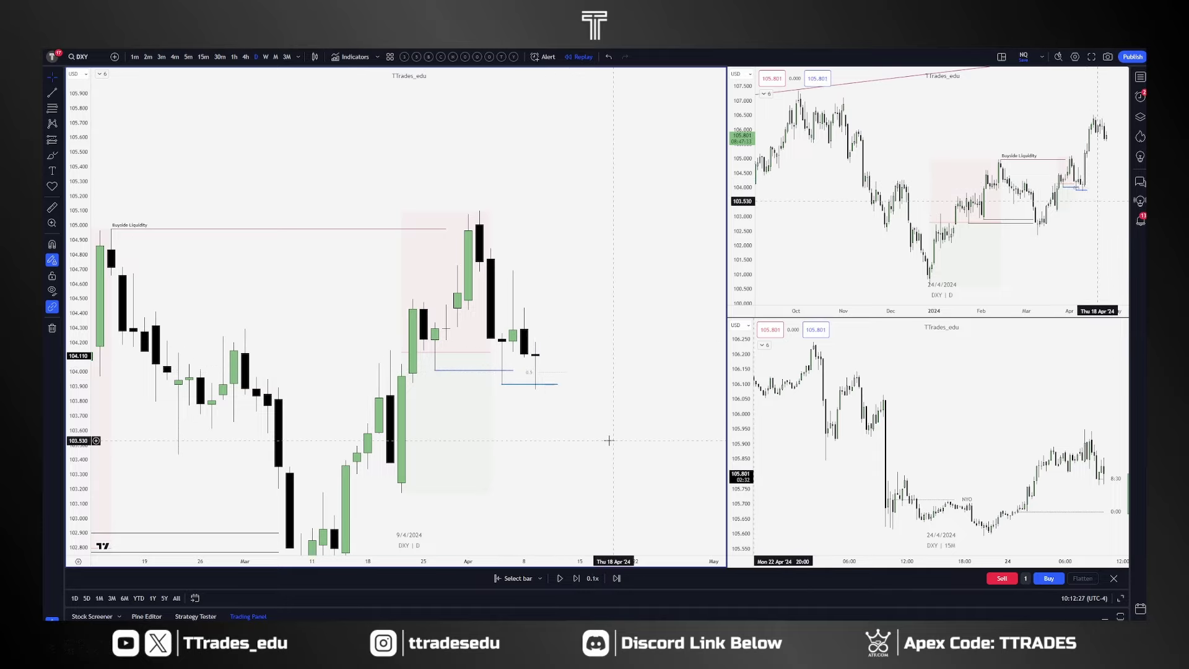
Advance the DXY replay five daily candles to 16 April 2024 and compress the price scale to fit the rally.
key("shift+Right")
key("shift+Right")
key("shift+Right")
key("shift+Right")
key("shift+Right")
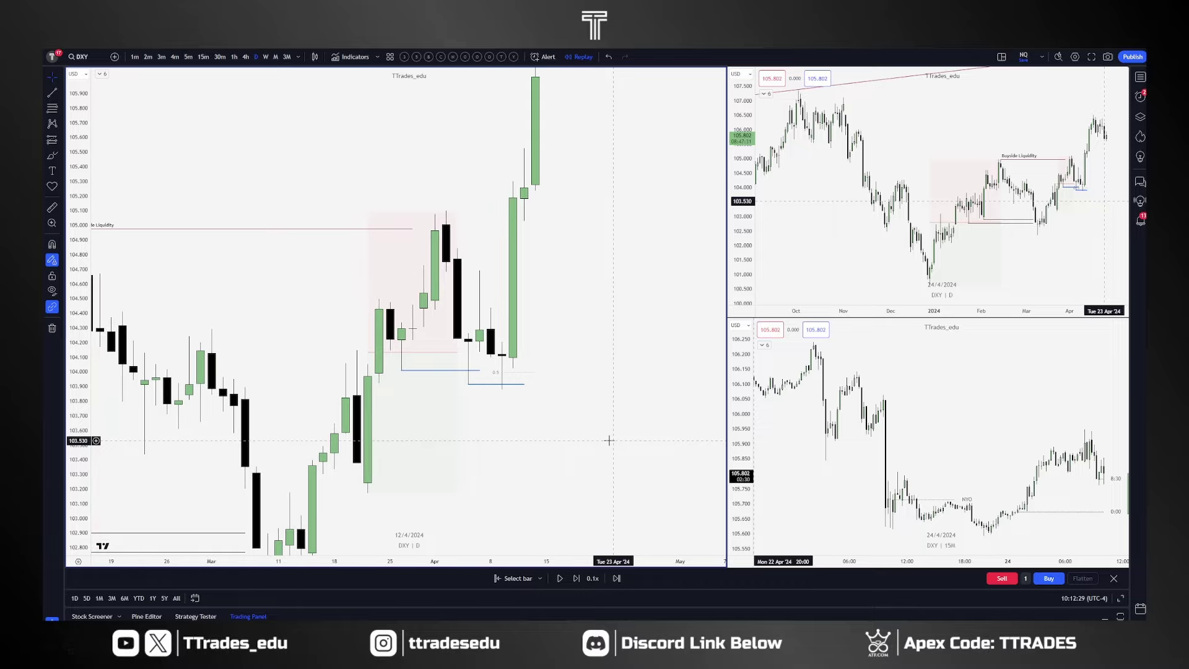
left_click_drag(78, 283, 79, 485)
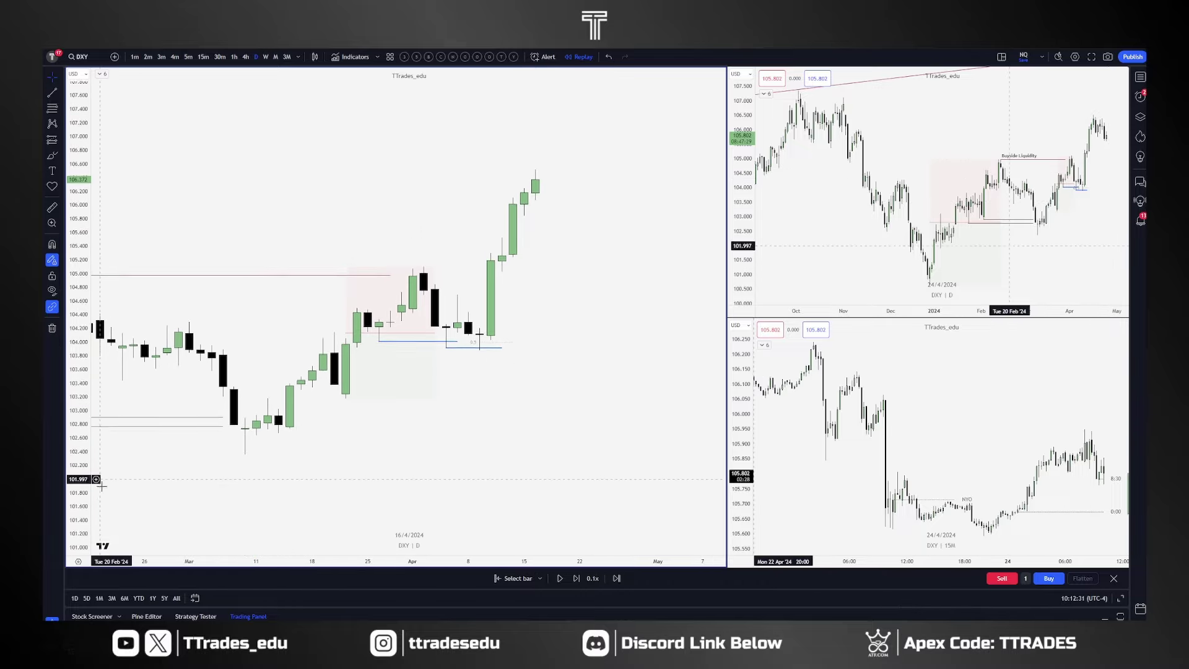
scroll(490, 427, "down", 4)
left_click_drag(518, 422, 500, 434)
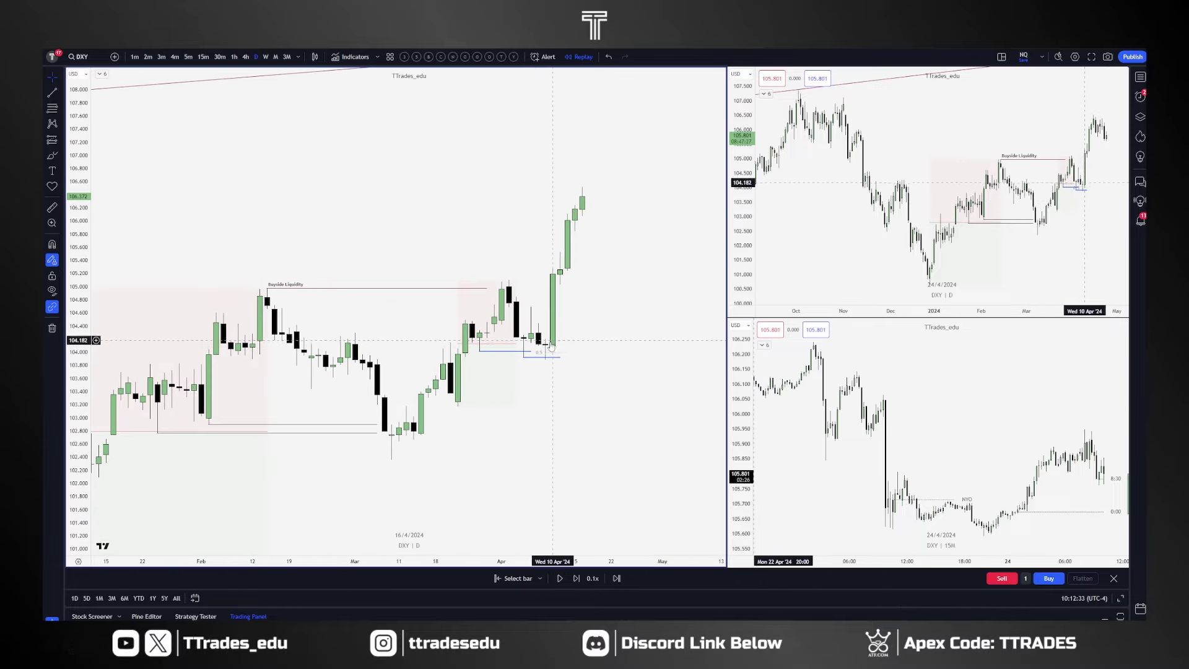
left_click_drag(662, 380, 628, 383)
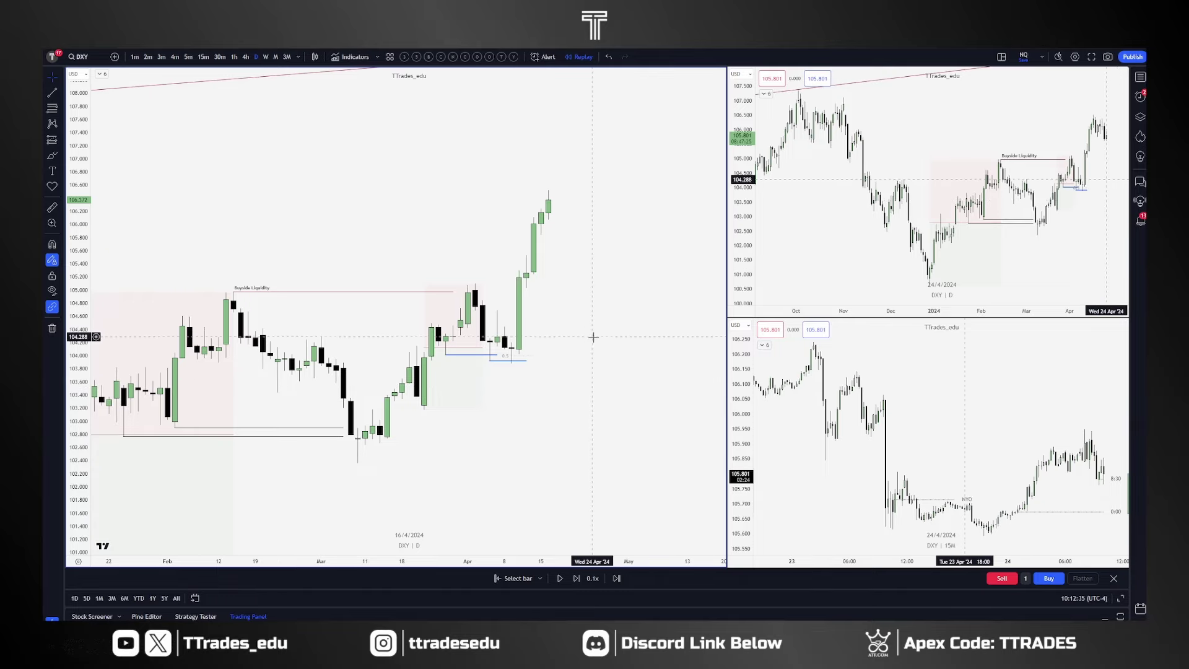
Change the main chart's symbol to NQ1! and bring the March and April daily candles into view.
type("NQ1!")
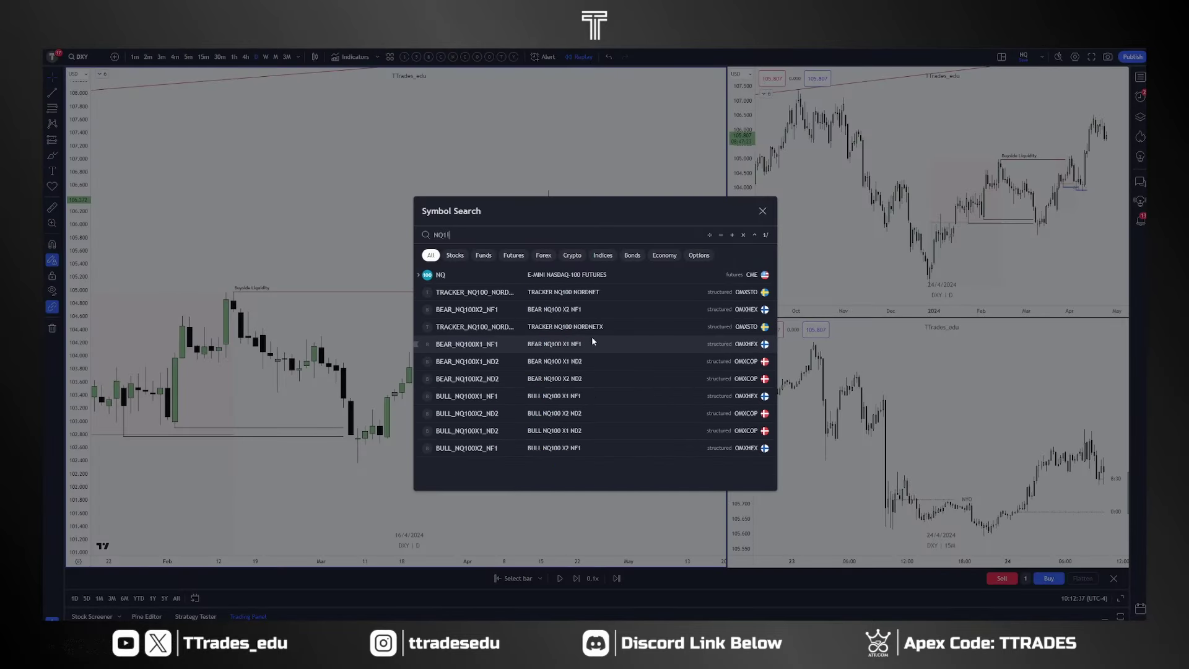
key("Return")
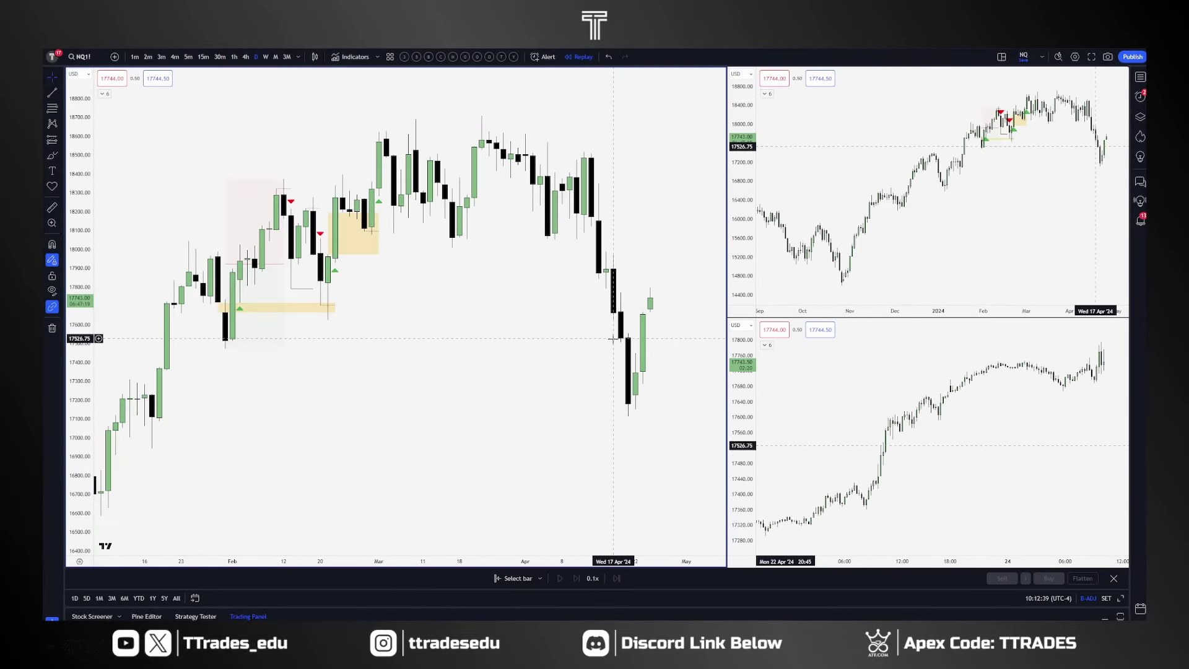
scroll(588, 351, "left", 4)
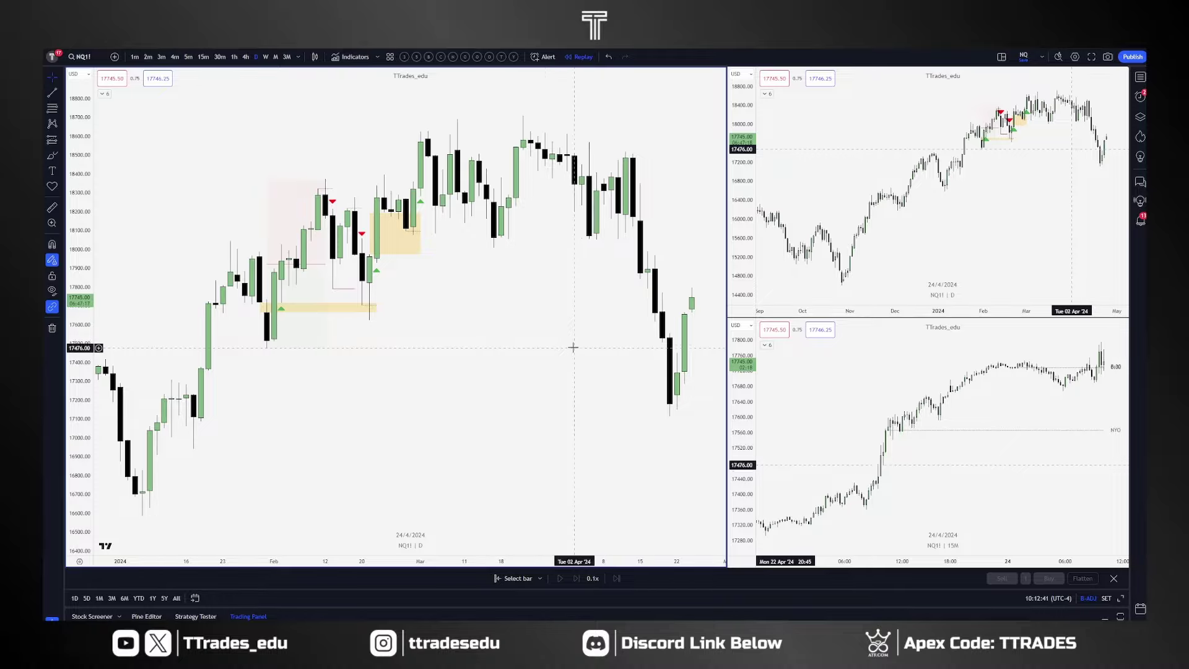
left_click_drag(573, 348, 460, 465)
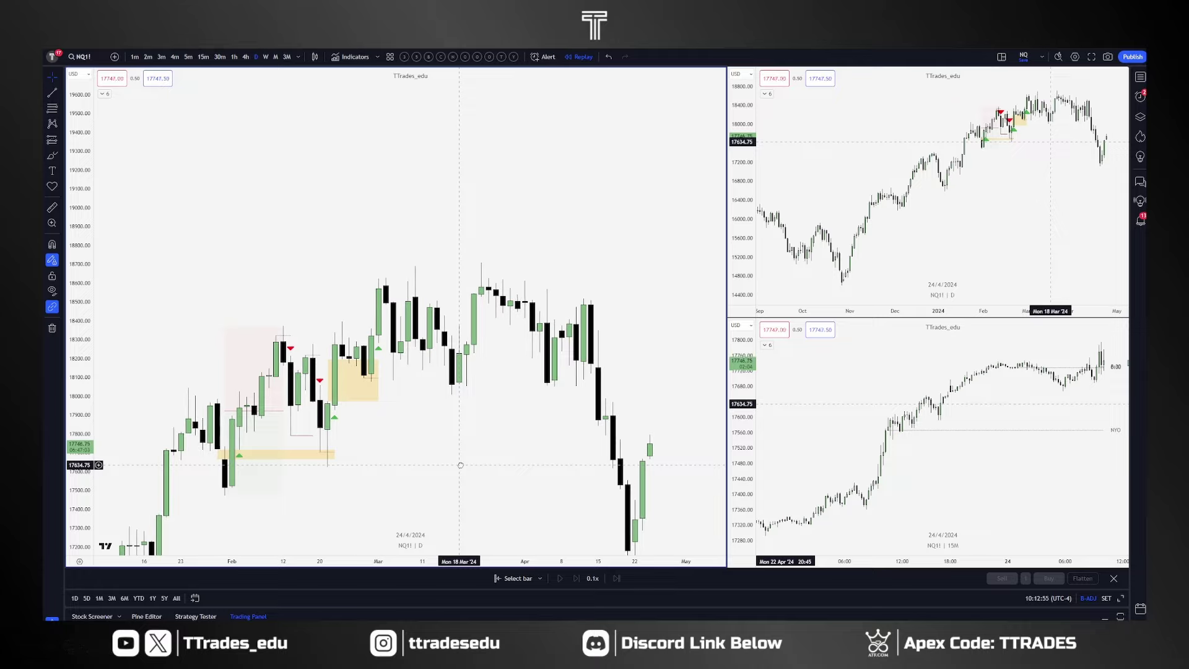
Draw a Fibonacci retracement over the upper wick of the 21 March candle, extending its levels to about 4 April.
left_click_drag(485, 394, 511, 444)
scroll(518, 415, "up", 4)
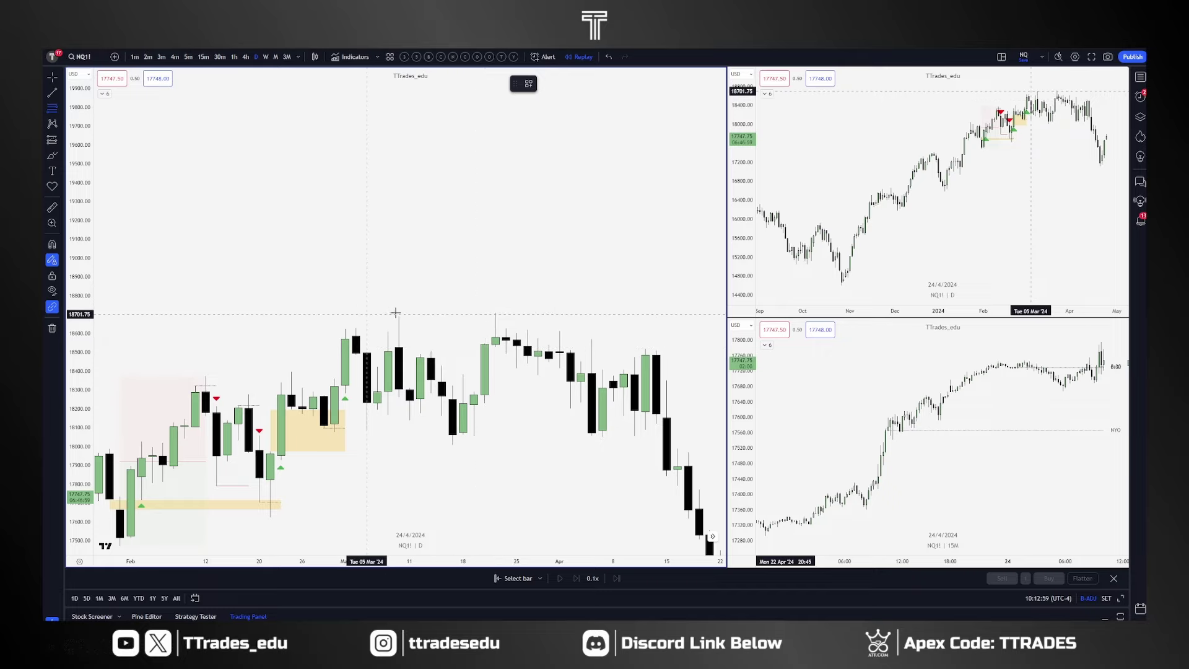
left_click_drag(495, 312, 560, 339)
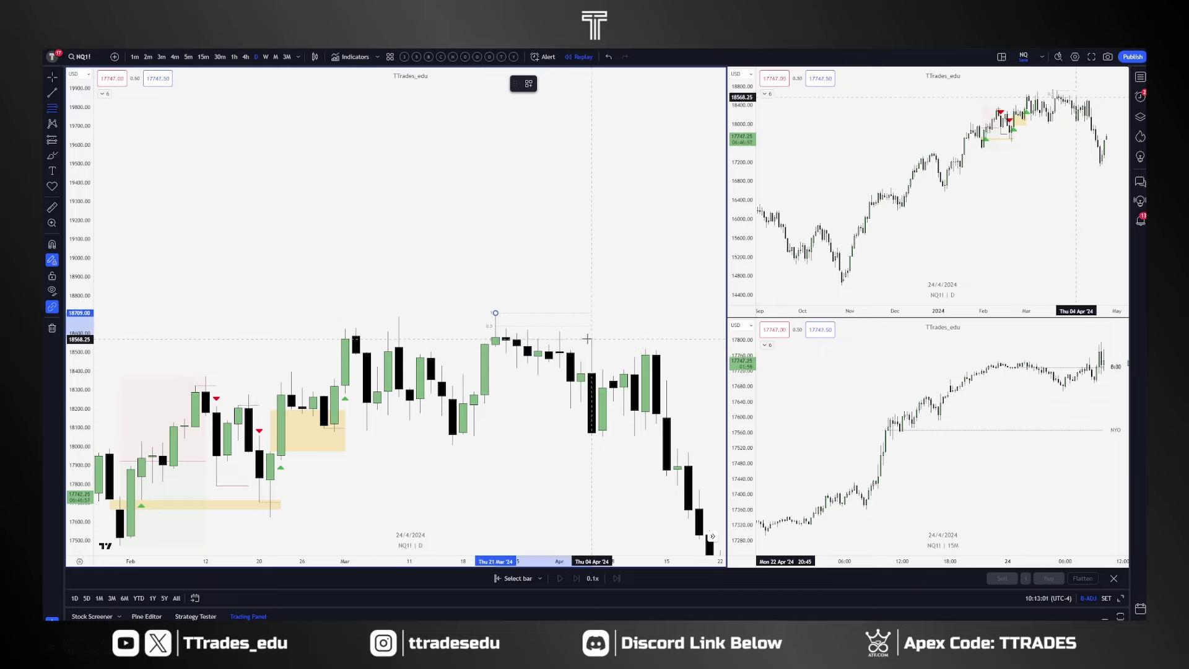
left_click(589, 338)
left_click(635, 347)
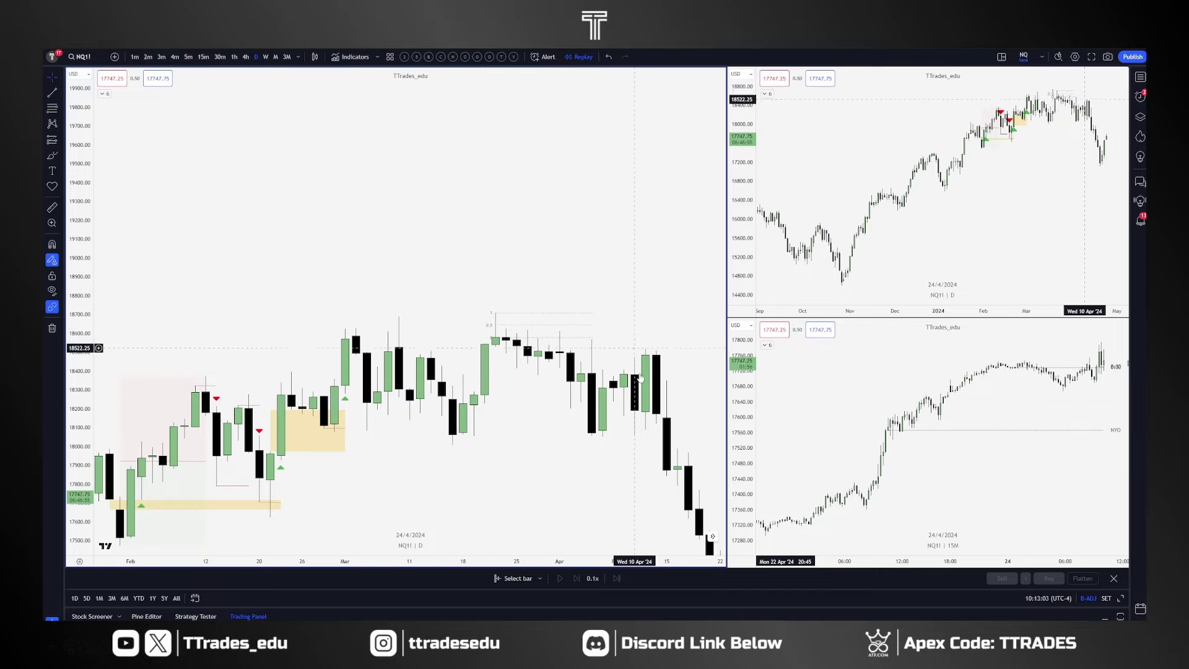
Shade the lower half of the 21 March candle's upper wick with a rectangle reaching just past the Fibonacci levels.
key("alt+shift+r")
mouse_move(495, 326)
left_mouse_down()
mouse_move(592, 339)
mouse_move(579, 344)
left_mouse_up()
left_click(602, 339)
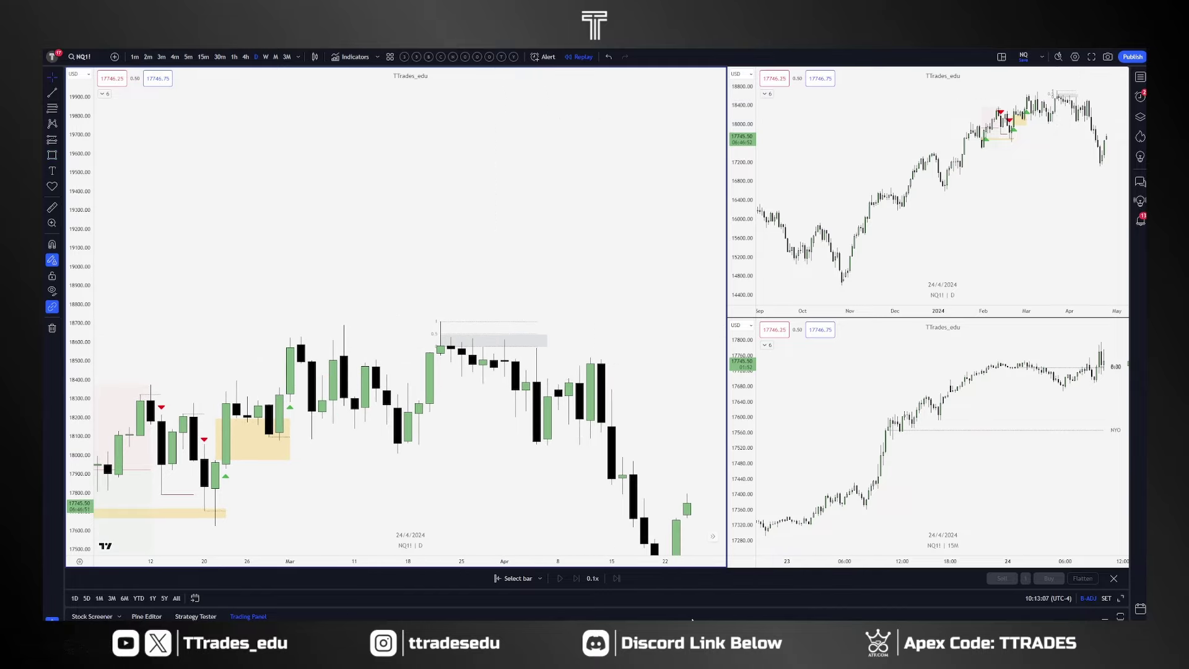
Circle the 21 March candle with the Brush, undo that stroke, and draw a wide flat bracket above the March highs.
left_click(537, 632)
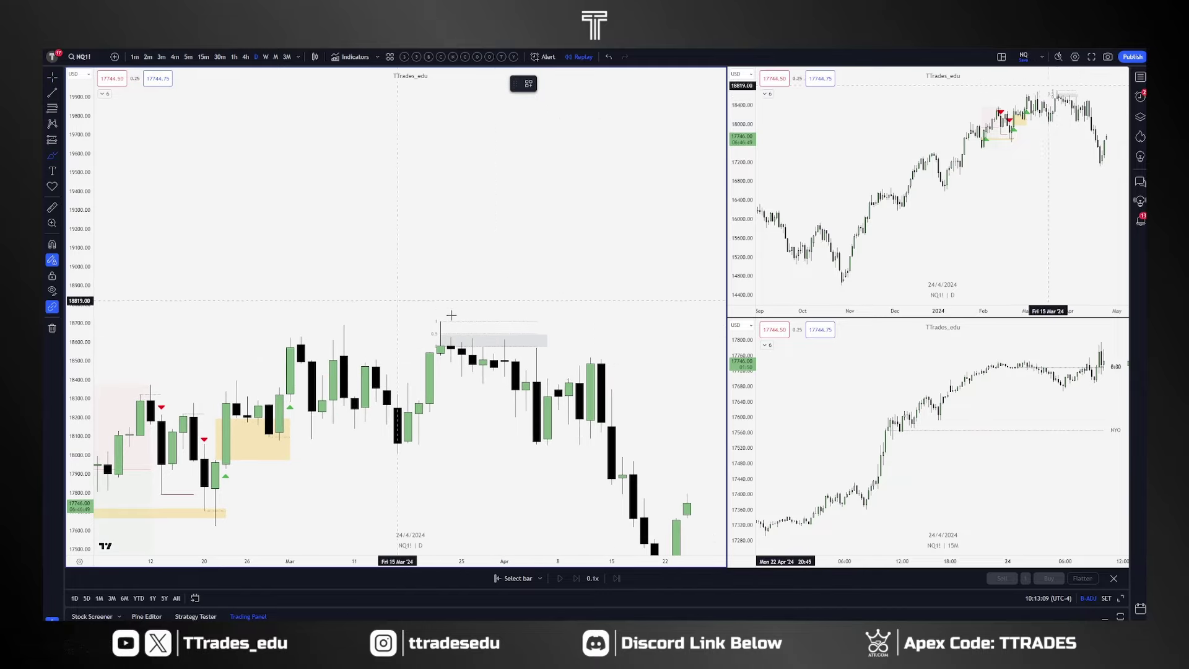
left_click_drag(441, 319, 438, 361)
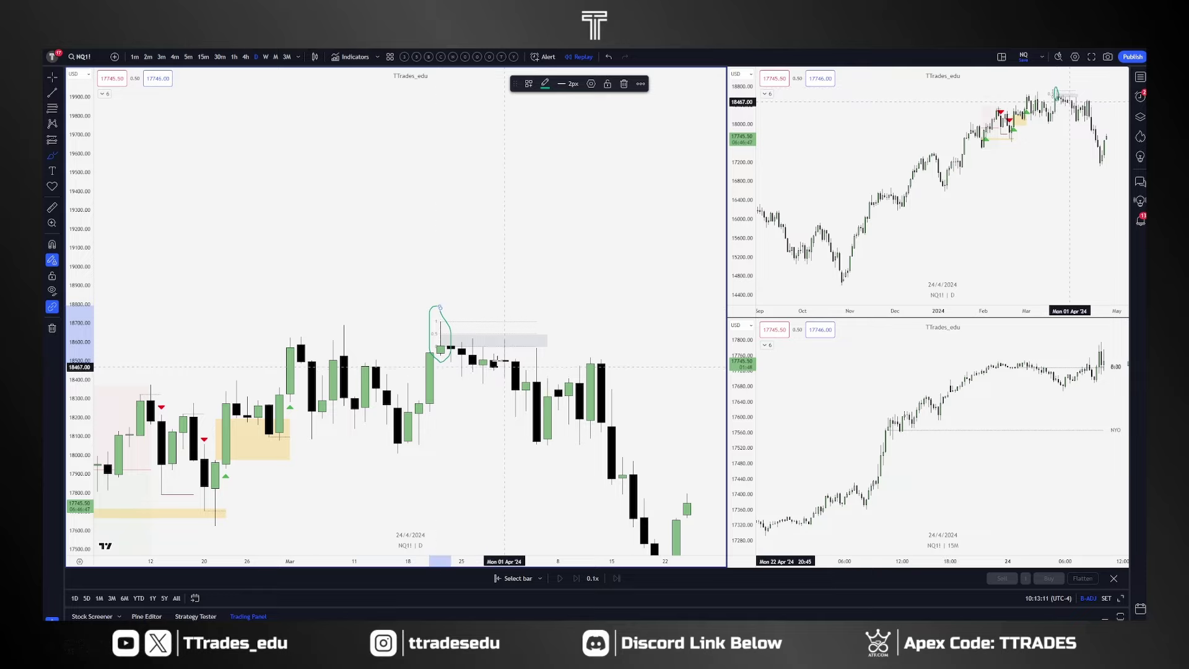
key("ctrl+z")
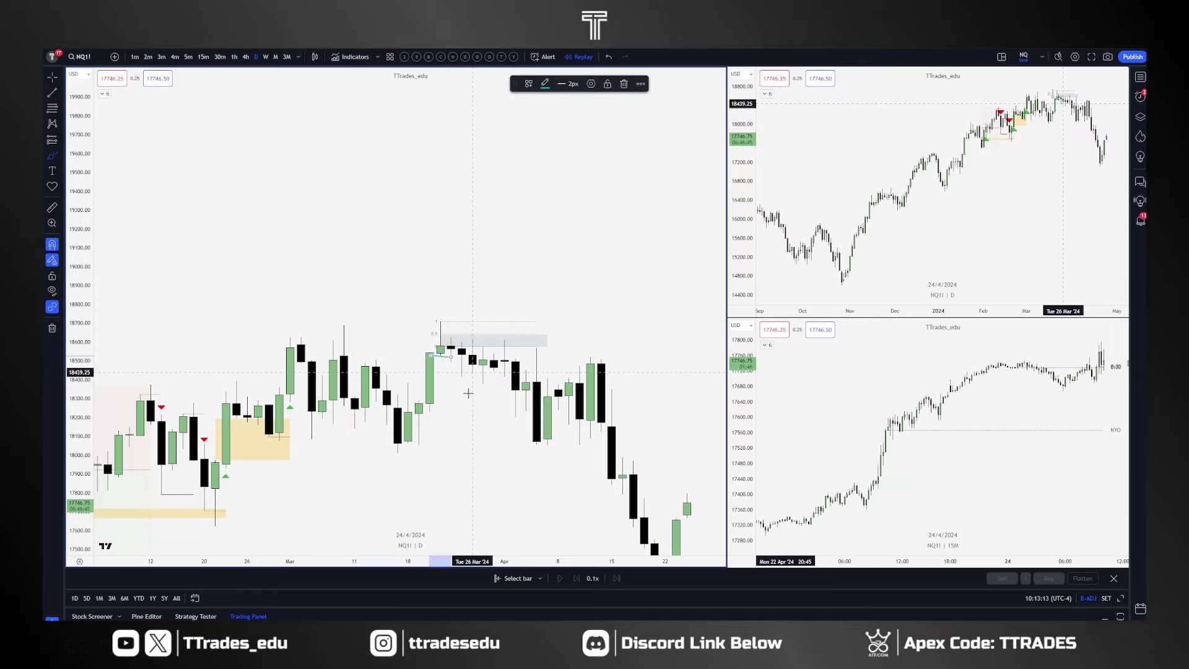
left_click_drag(333, 255, 484, 250)
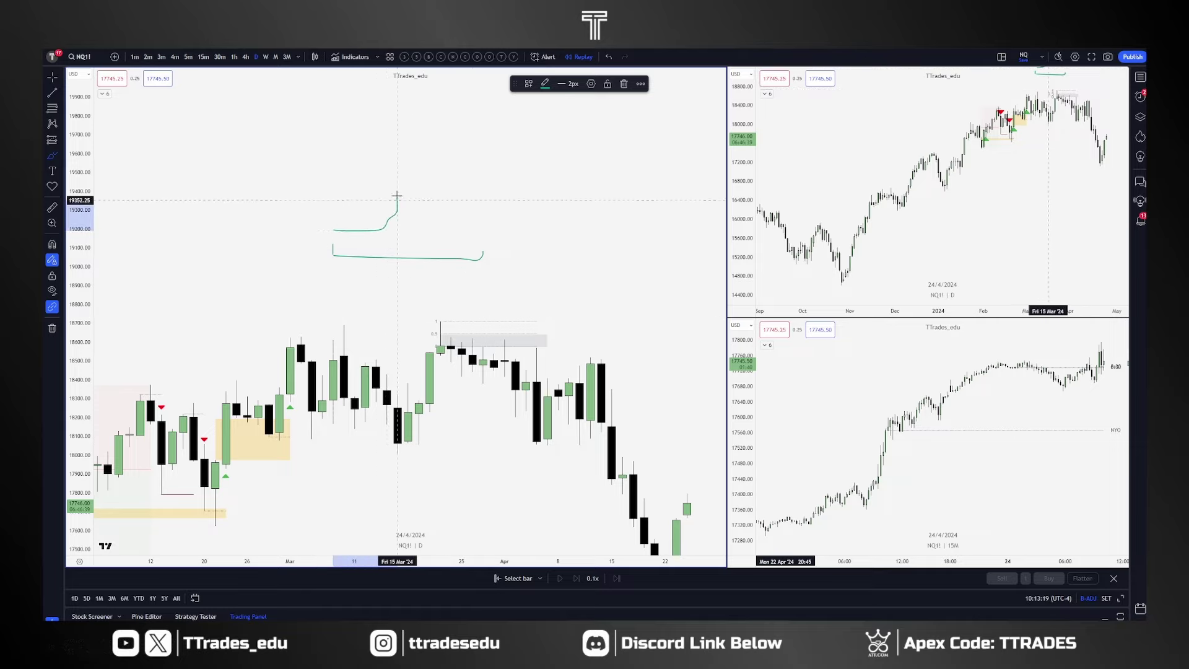
Sketch a freehand price peak with a horizontal band across it above the bracket, and undo these Brush strokes.
left_click_drag(398, 199, 407, 141)
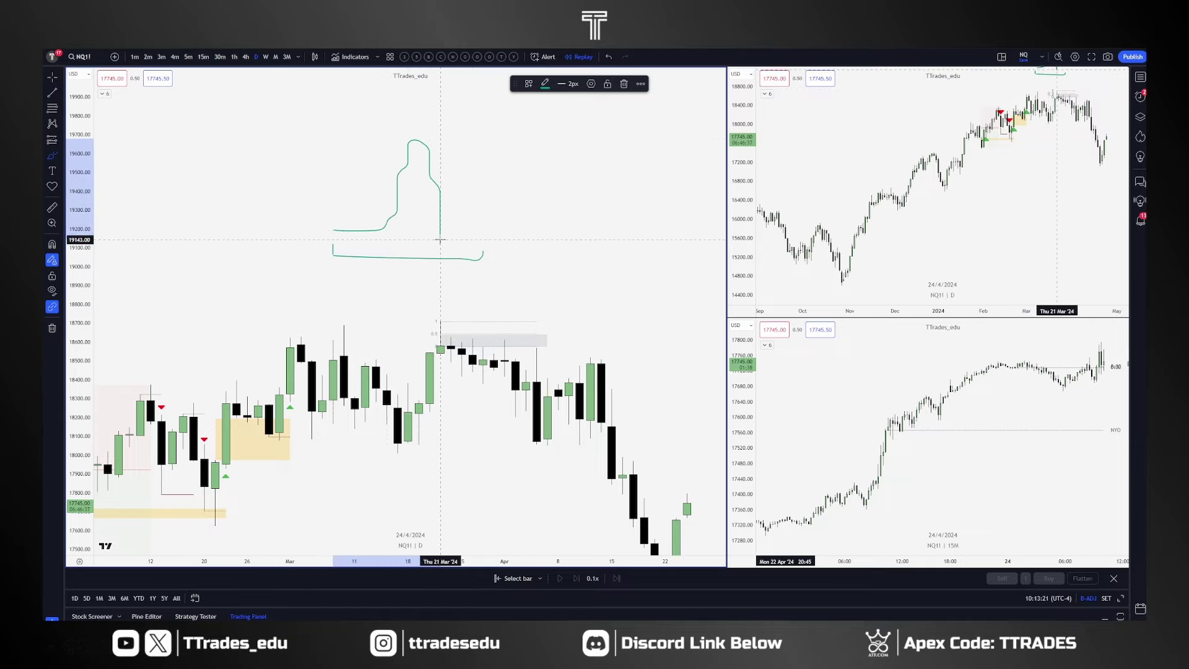
left_click_drag(381, 225, 411, 137)
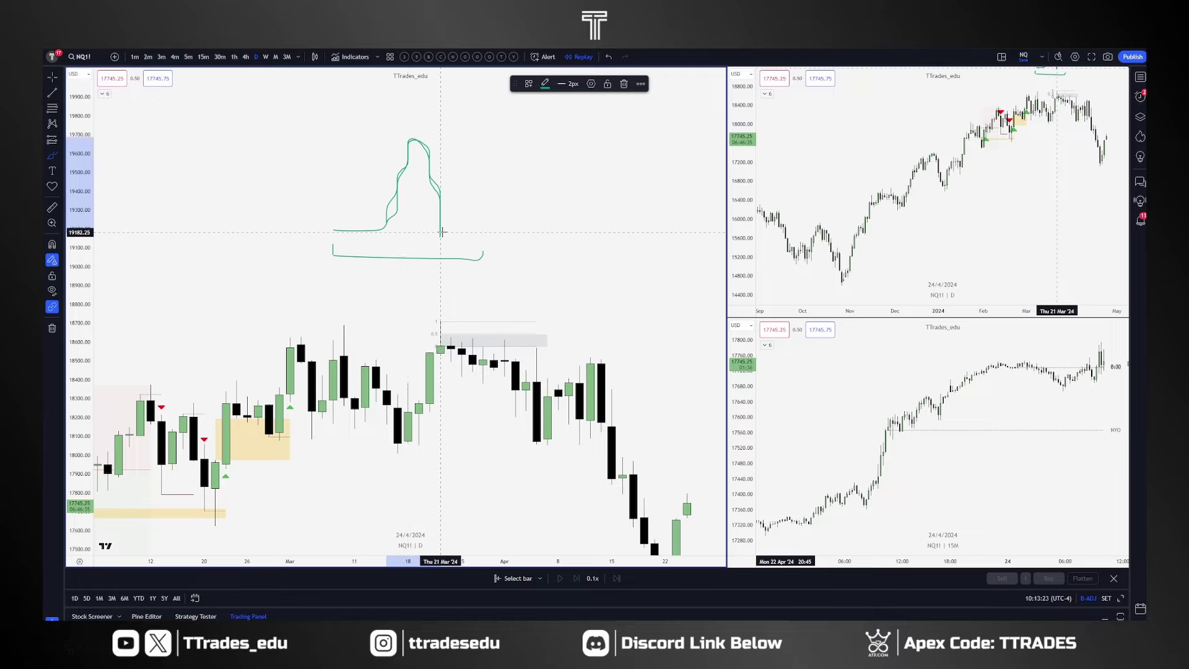
mouse_move(381, 187)
left_mouse_down()
mouse_move(438, 185)
mouse_move(365, 185)
left_mouse_up()
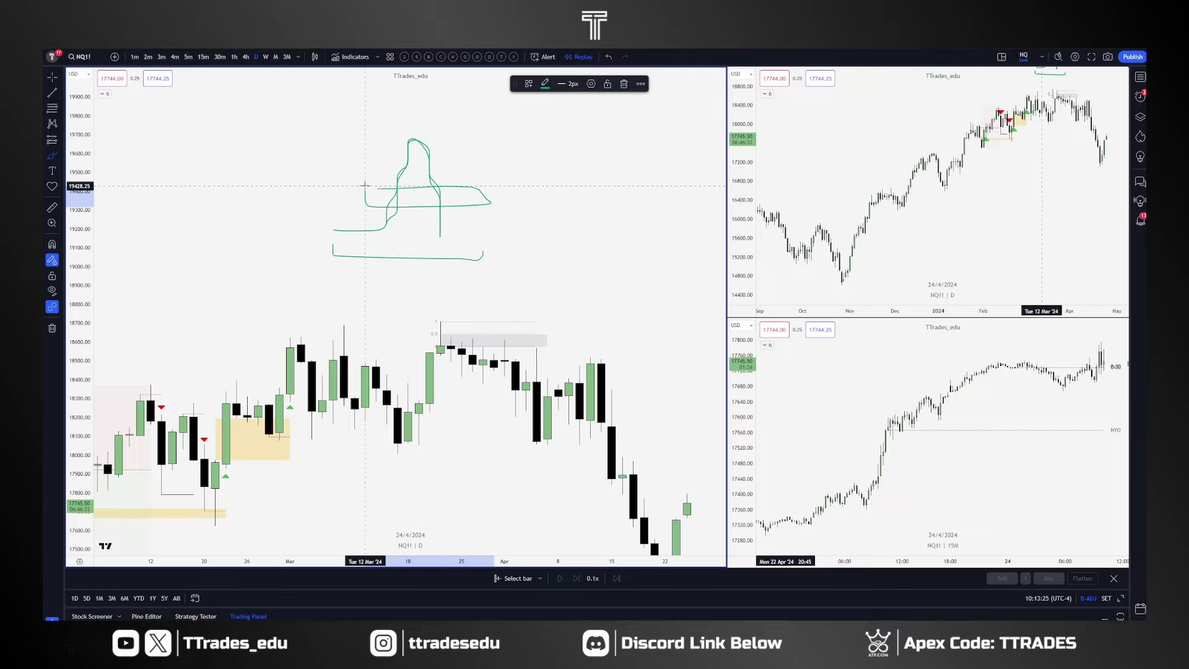
key("ctrl+z")
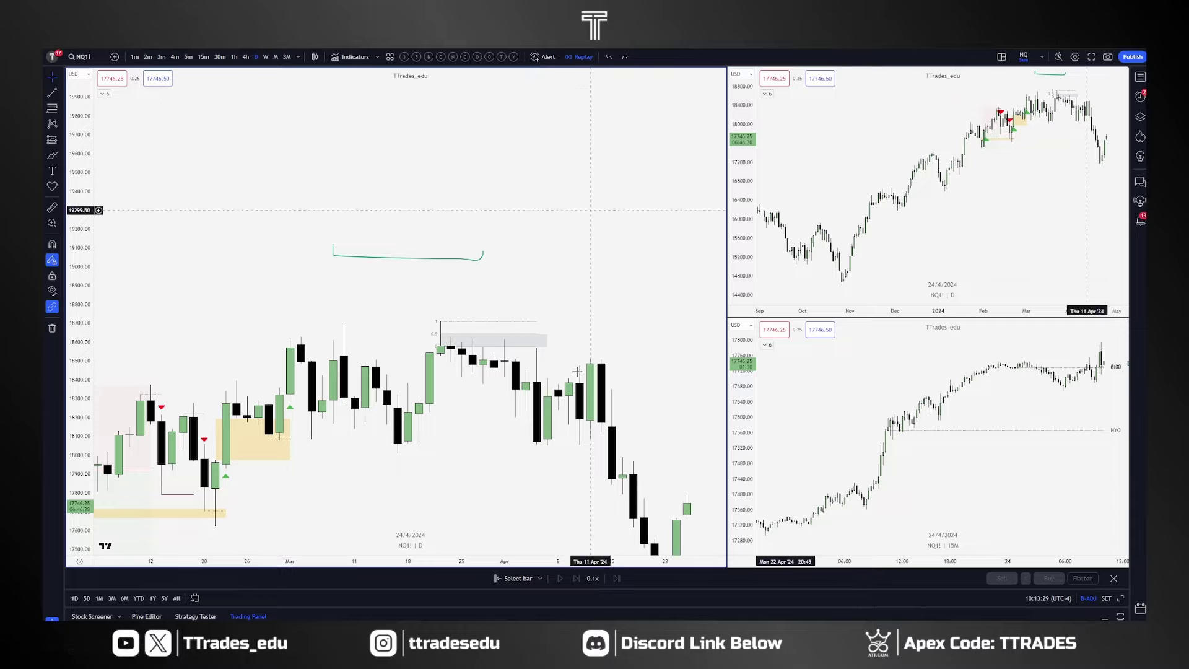
Restart the NQ1! replay at 27 March 2024 and view the shaded wick zone on the 15-minute interval.
left_click(513, 578)
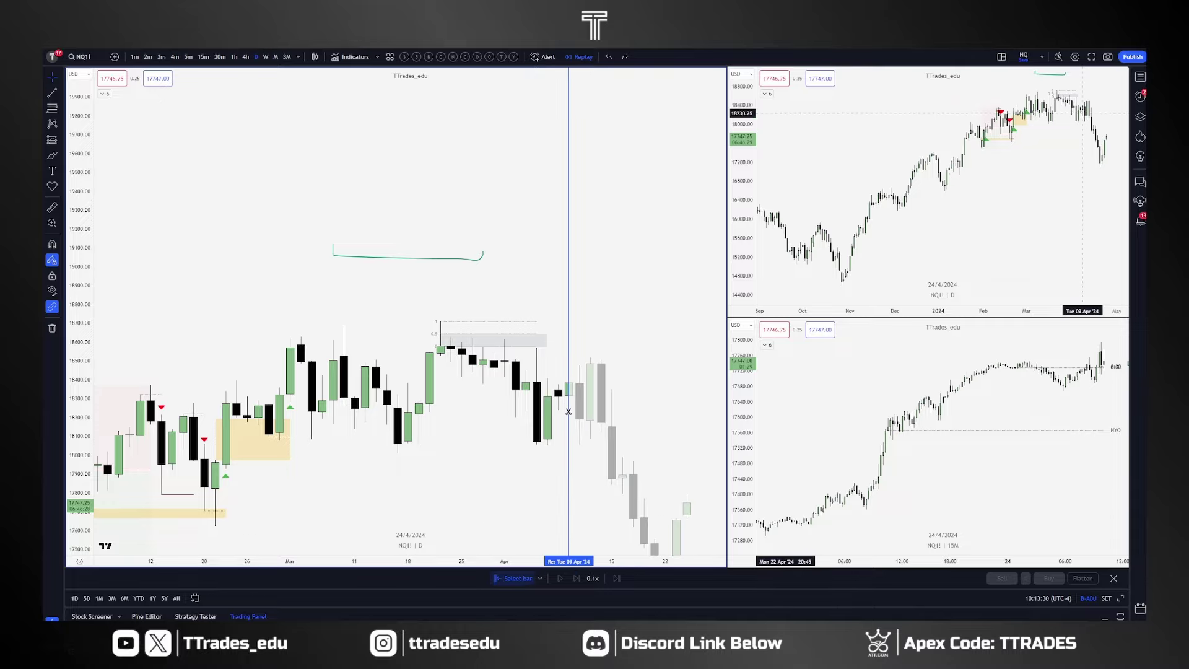
left_click(496, 441)
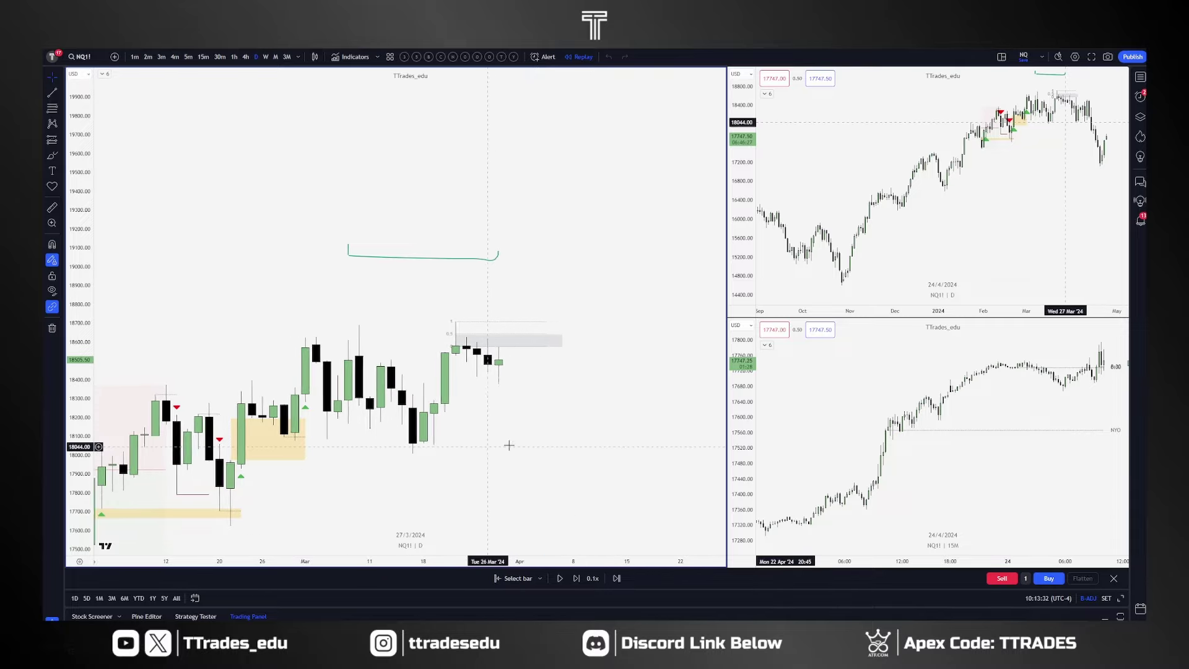
left_click(203, 57)
right_click(510, 187)
left_click(526, 192)
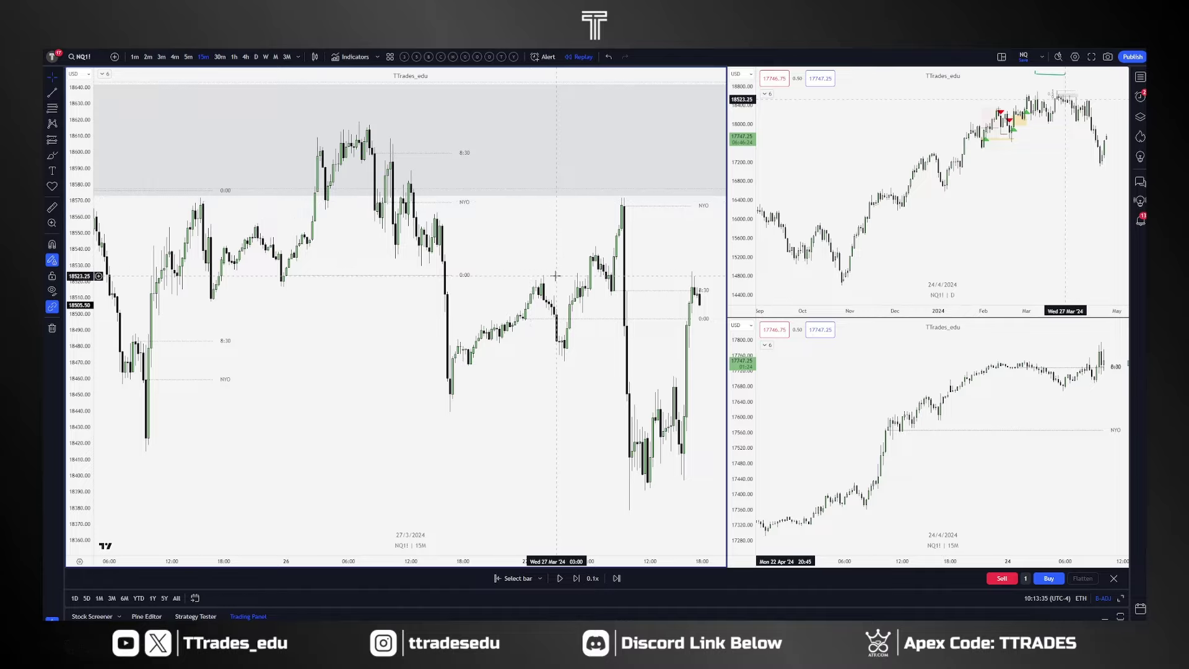
scroll(548, 277, "down", 8)
scroll(365, 250, "up", 5)
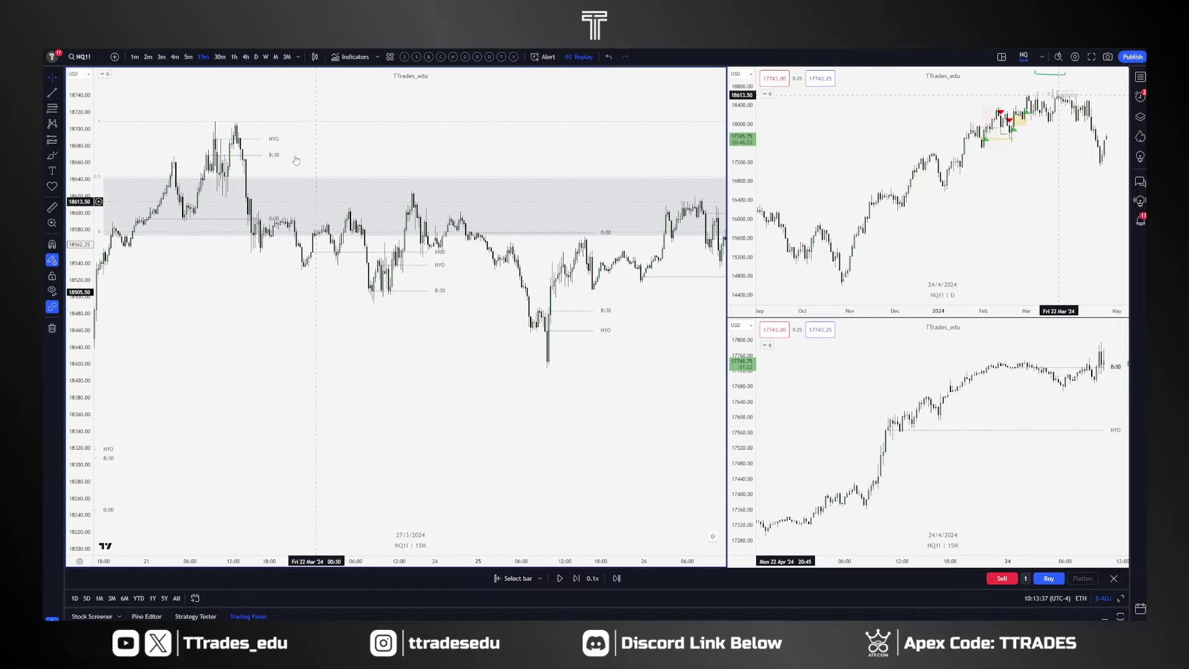
Switch the replay chart to the 1-hour interval and bring the candles around the shaded wick zone into view.
left_click(235, 57)
left_click_drag(645, 222, 385, 228)
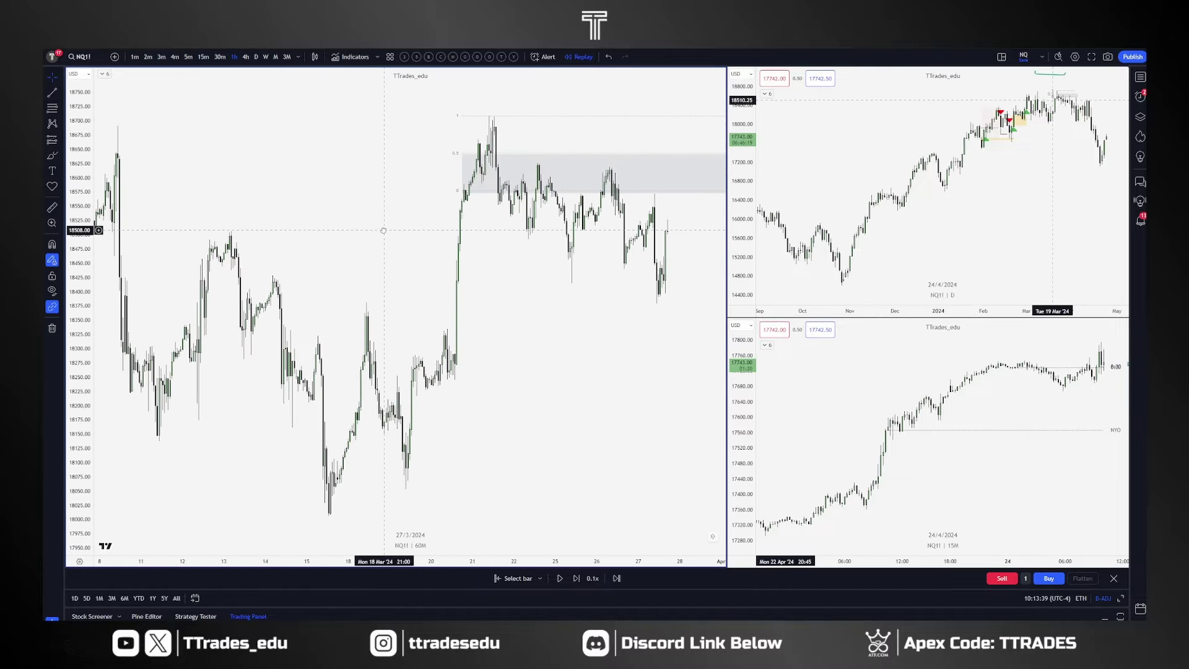
Examine the hourly NQ1! candles reacting to the shaded wick zone through 27 March, and exit Bar Replay mode.
scroll(459, 228, "up", 8)
left_click_drag(459, 227, 359, 268)
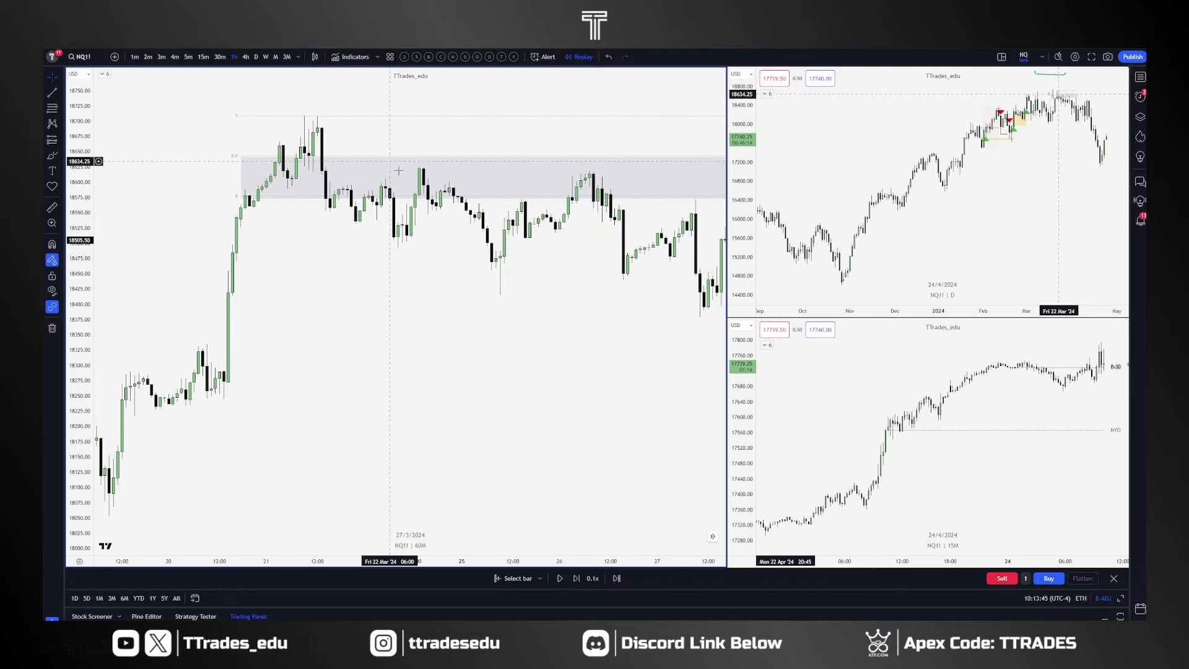
scroll(503, 299, "right", 5)
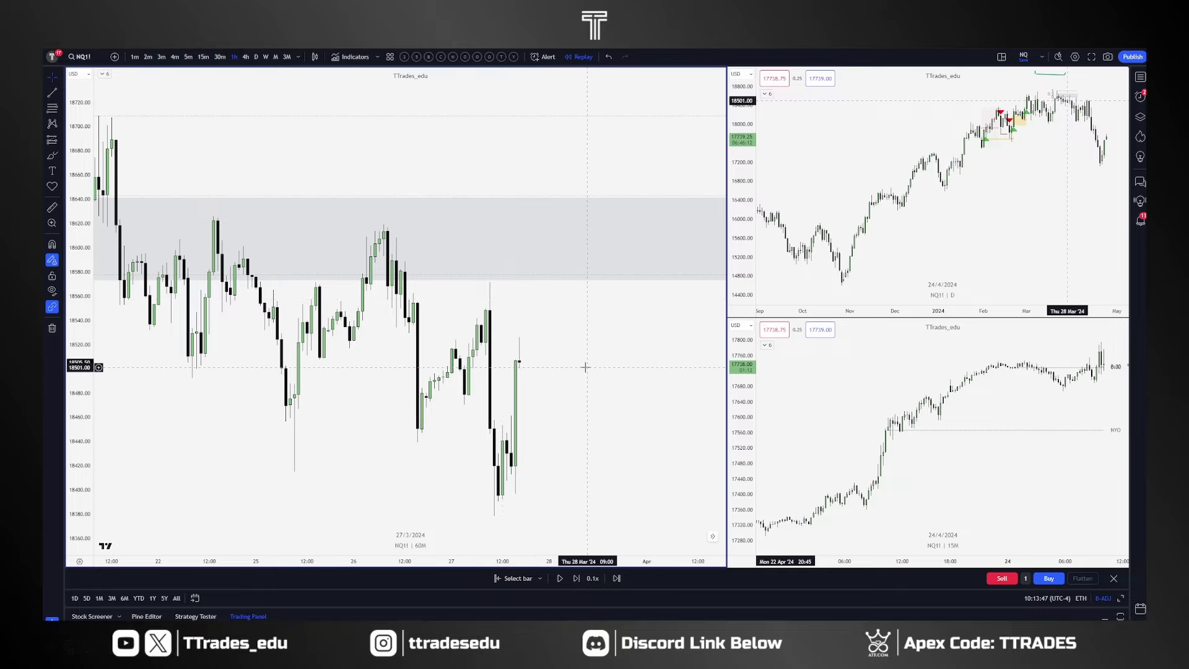
left_click(1113, 578)
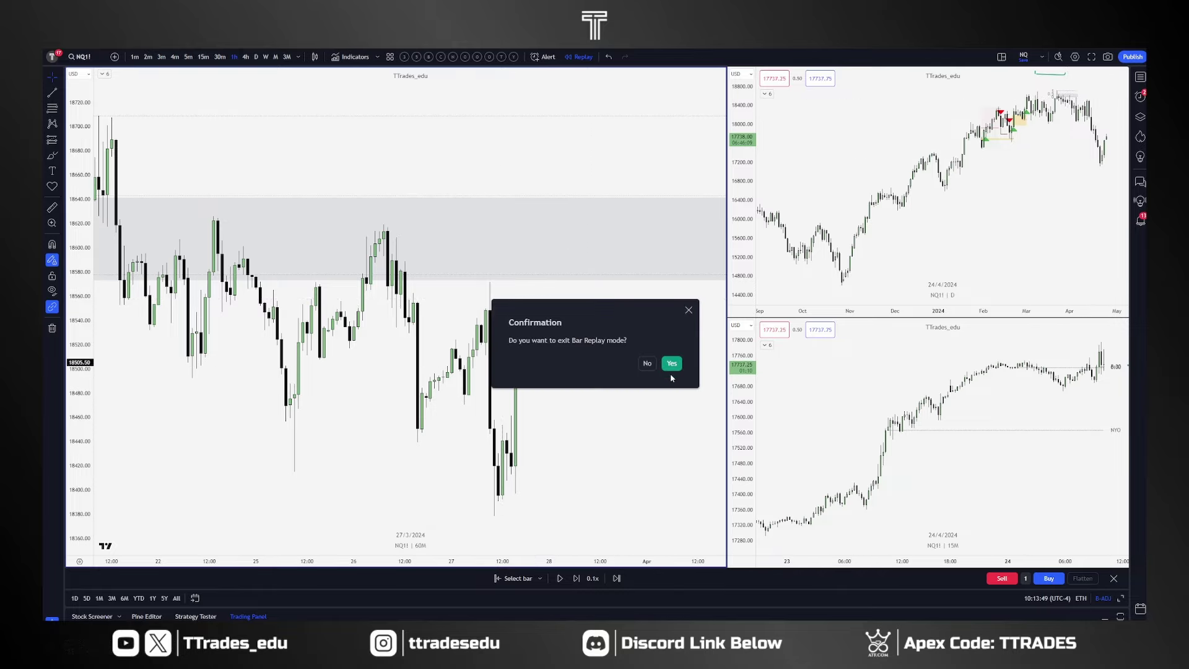
left_click(669, 367)
Load DXY on the daily interval and start a bar replay at 9 April 2024.
type("DXY")
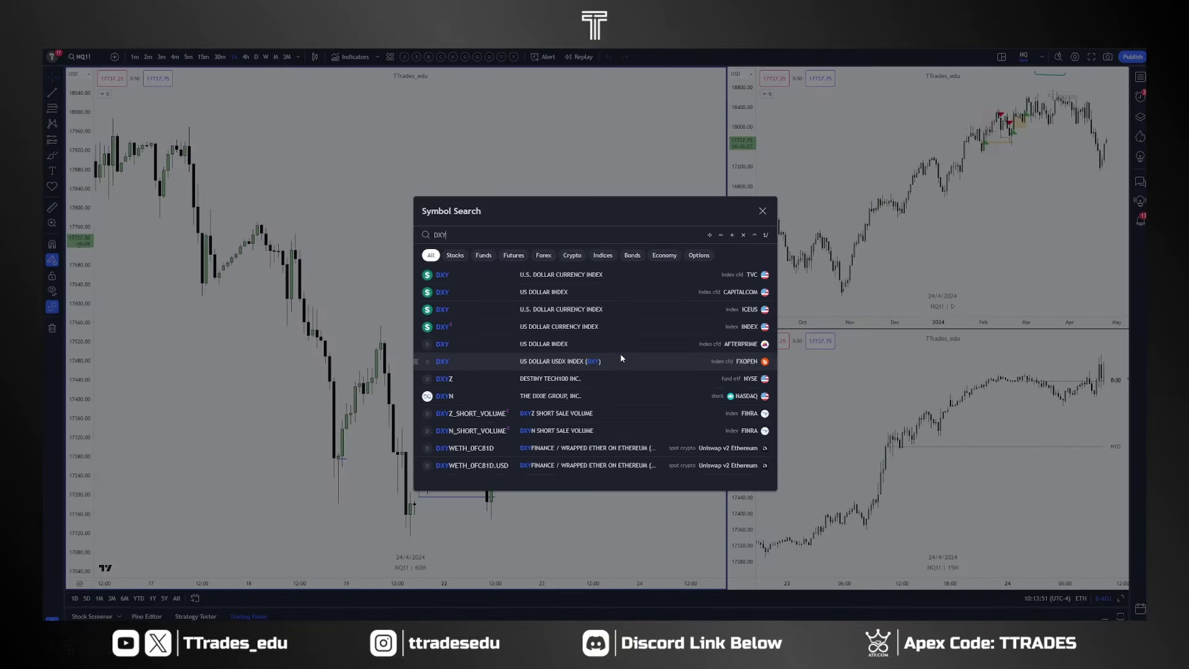
key("Return")
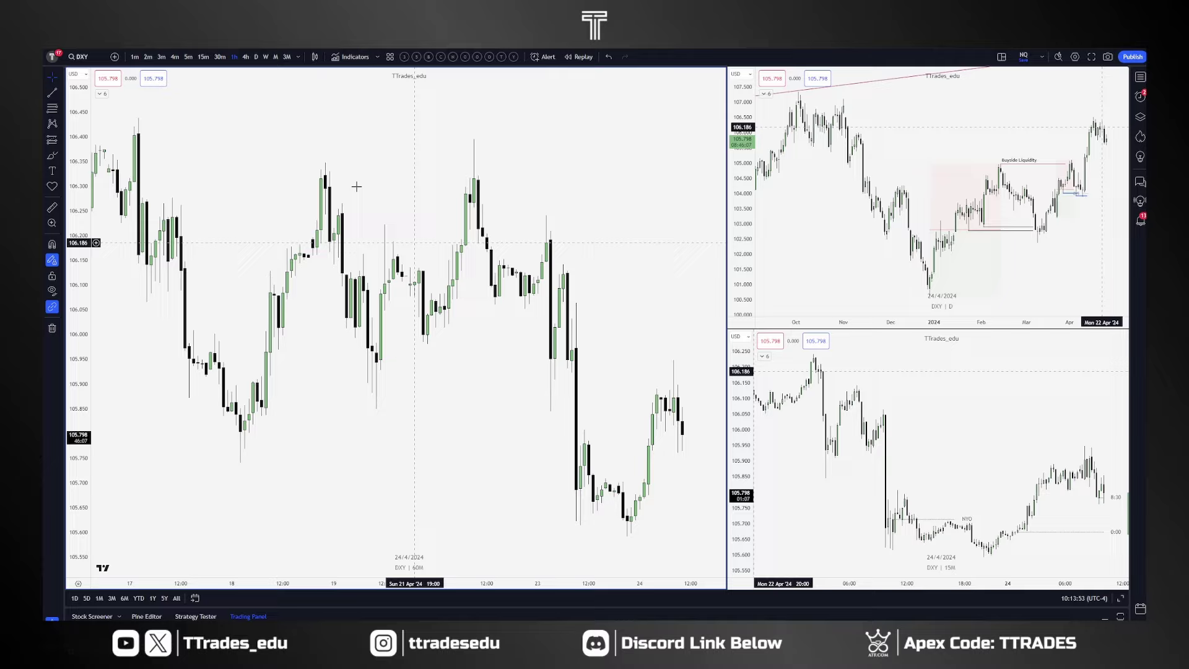
left_click(256, 56)
left_click(579, 57)
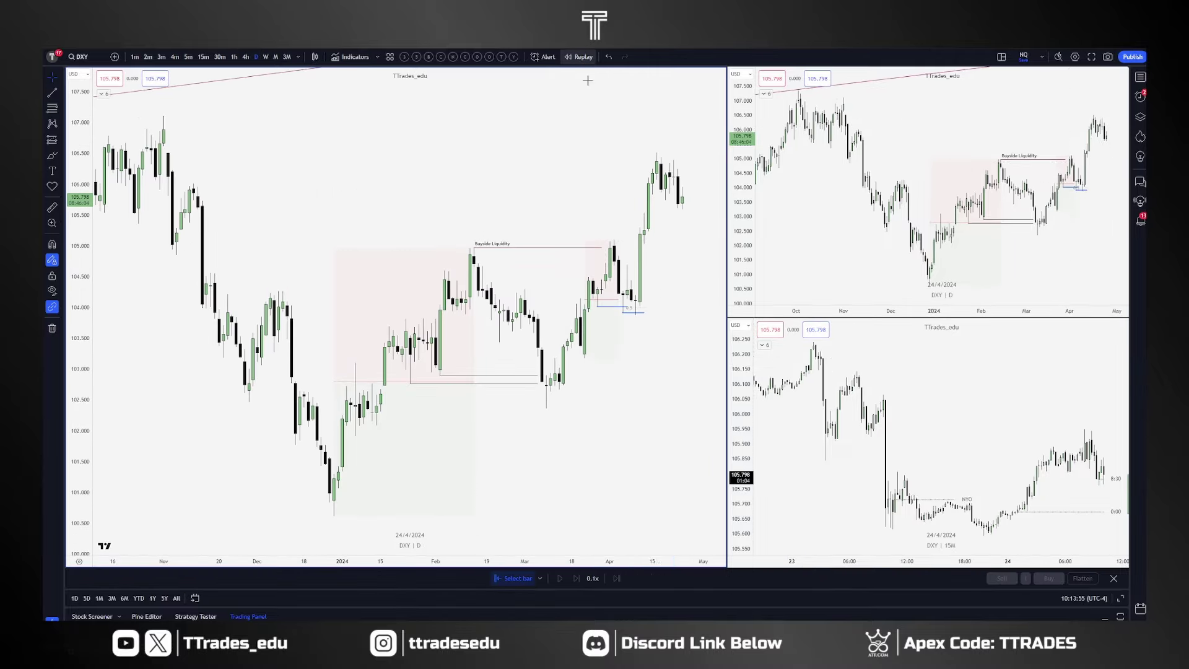
left_click(638, 402)
scroll(595, 403, "up", 8)
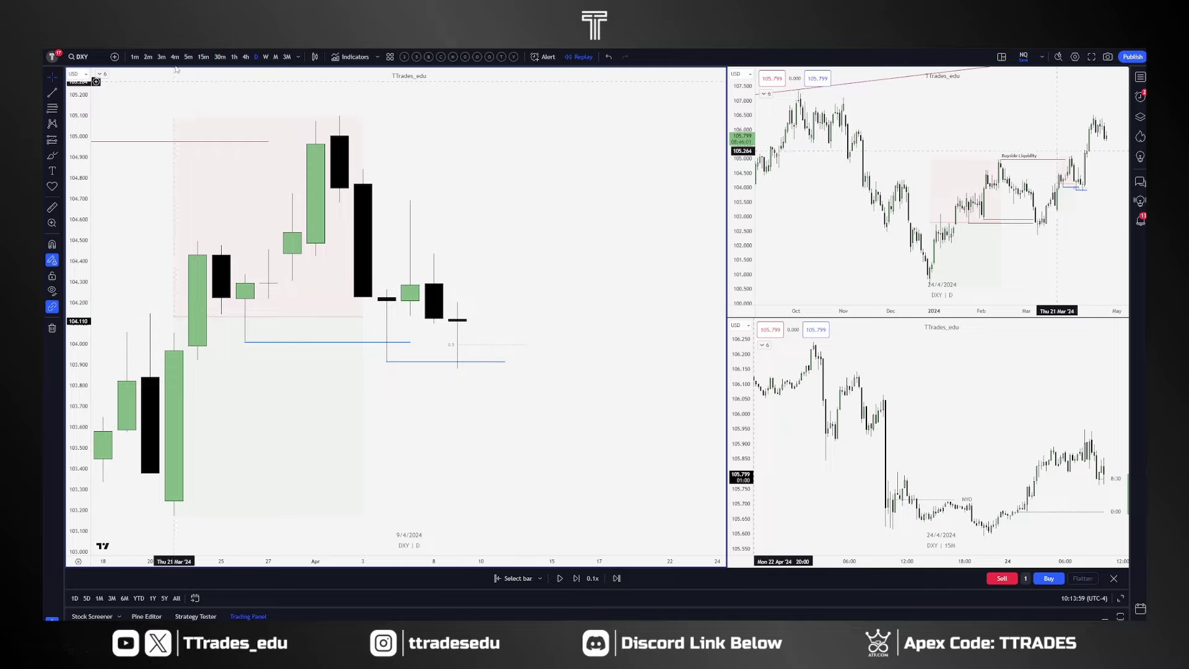
Switch the DXY replay chart to the 1-hour interval and reset the chart view around the latest candles.
left_click(234, 57)
right_click(574, 297)
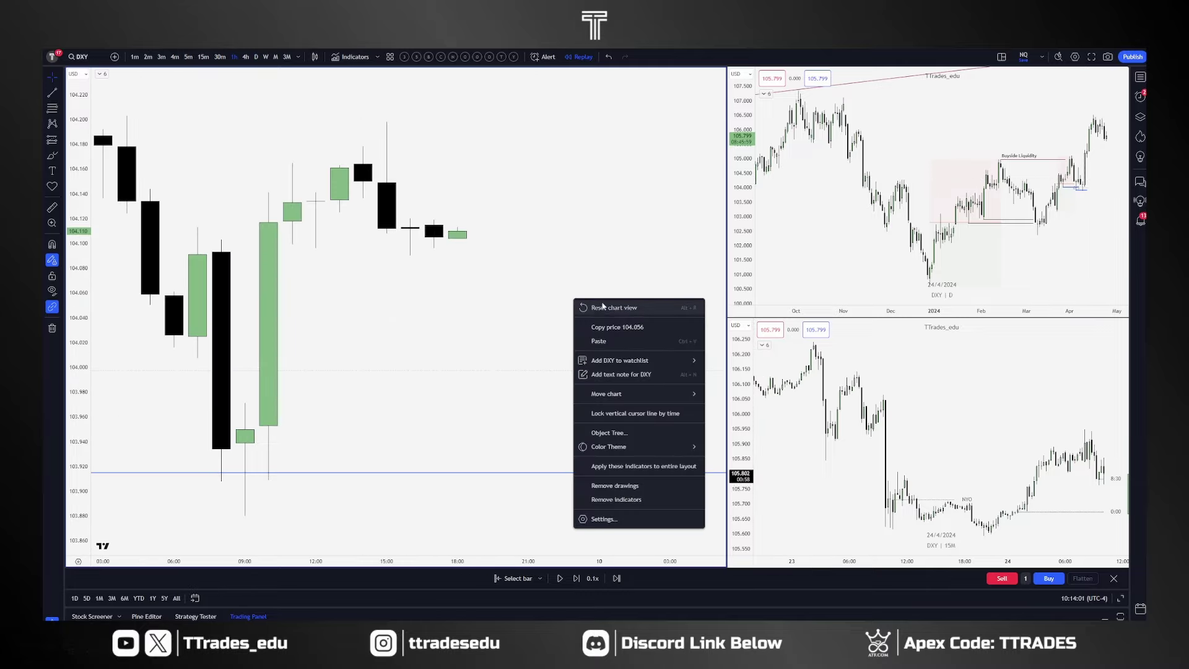
left_click(604, 306)
left_click_drag(672, 390, 519, 384)
scroll(519, 384, "up", 4)
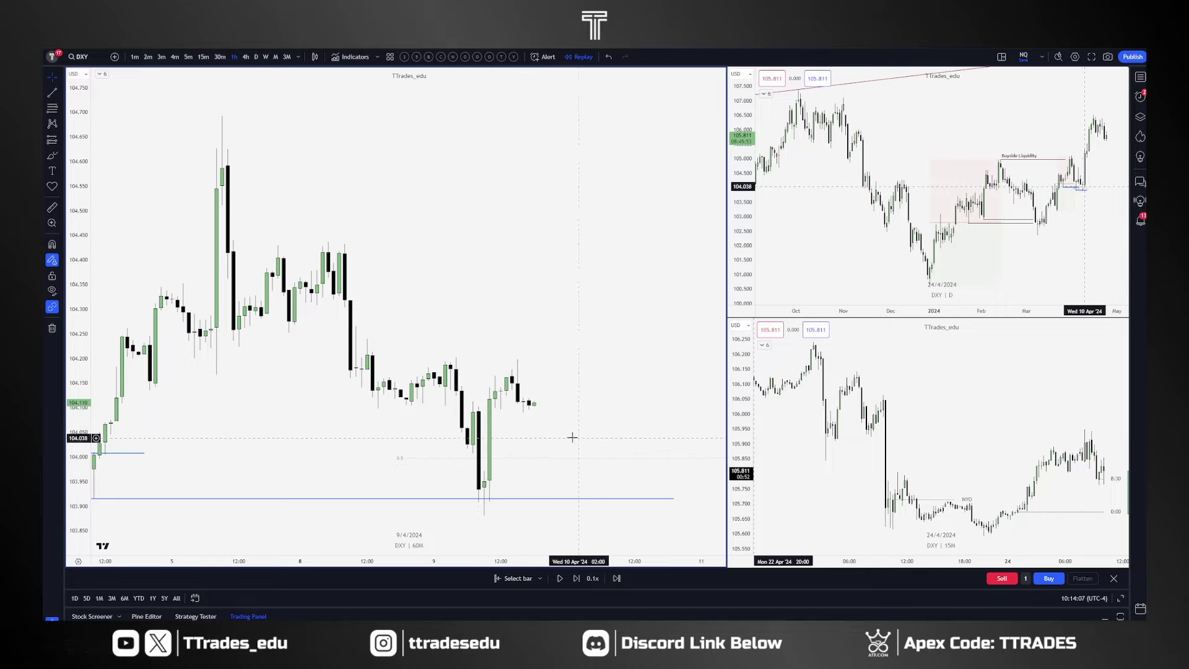
Draw a horizontal trend line at about 104.093 from the large 9 April down candle, and sketch a Brush arrow curving upward from it.
left_click_drag(579, 434, 495, 434)
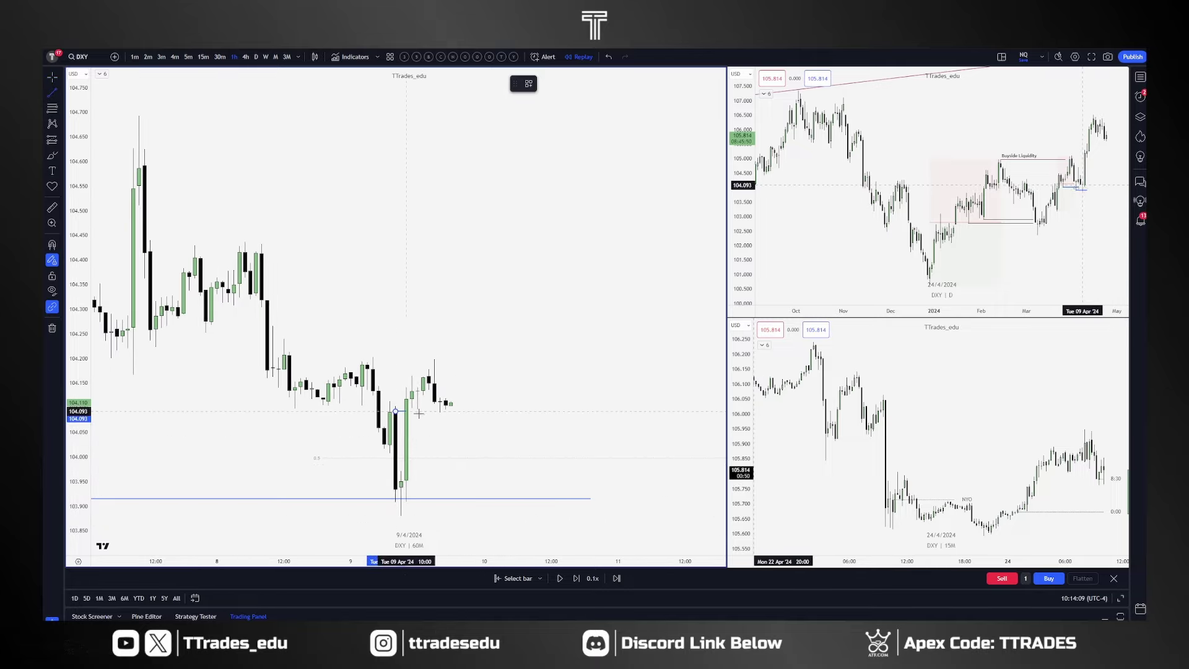
left_click_drag(398, 411, 524, 410)
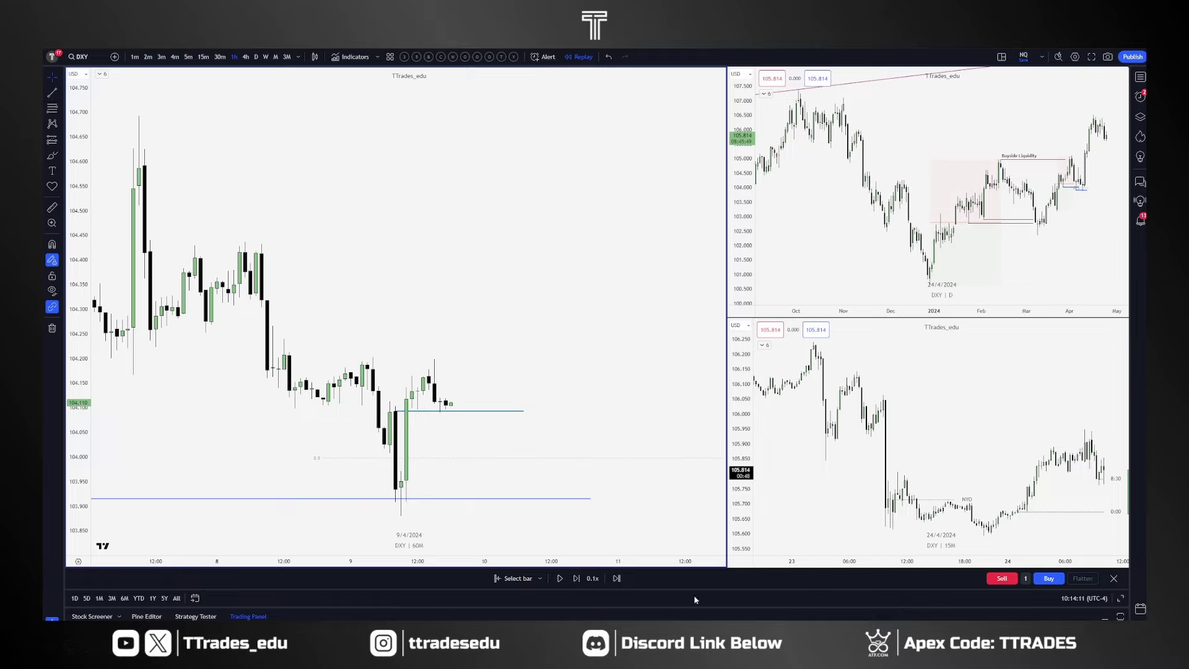
left_click(52, 155)
mouse_move(444, 388)
left_mouse_down()
mouse_move(465, 419)
mouse_move(560, 304)
left_mouse_up()
Place a vertical line on 10 April 2024 and shift the green Brush arrow slightly further ahead in time.
scroll(597, 358, "down", 3)
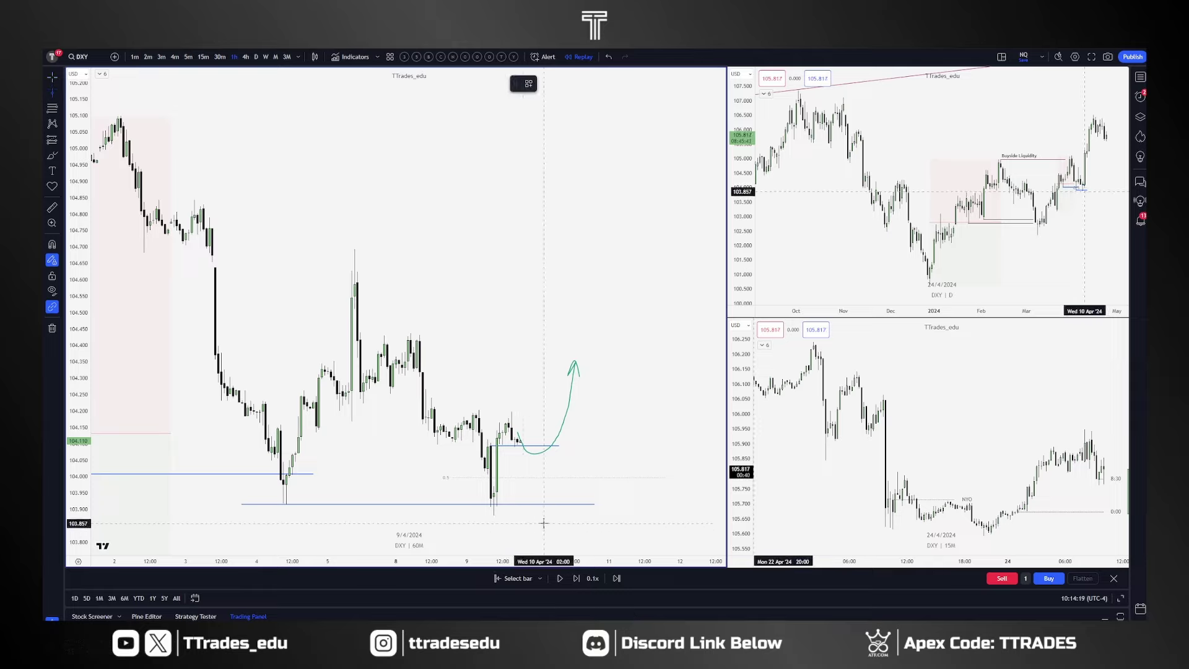
left_click(564, 520)
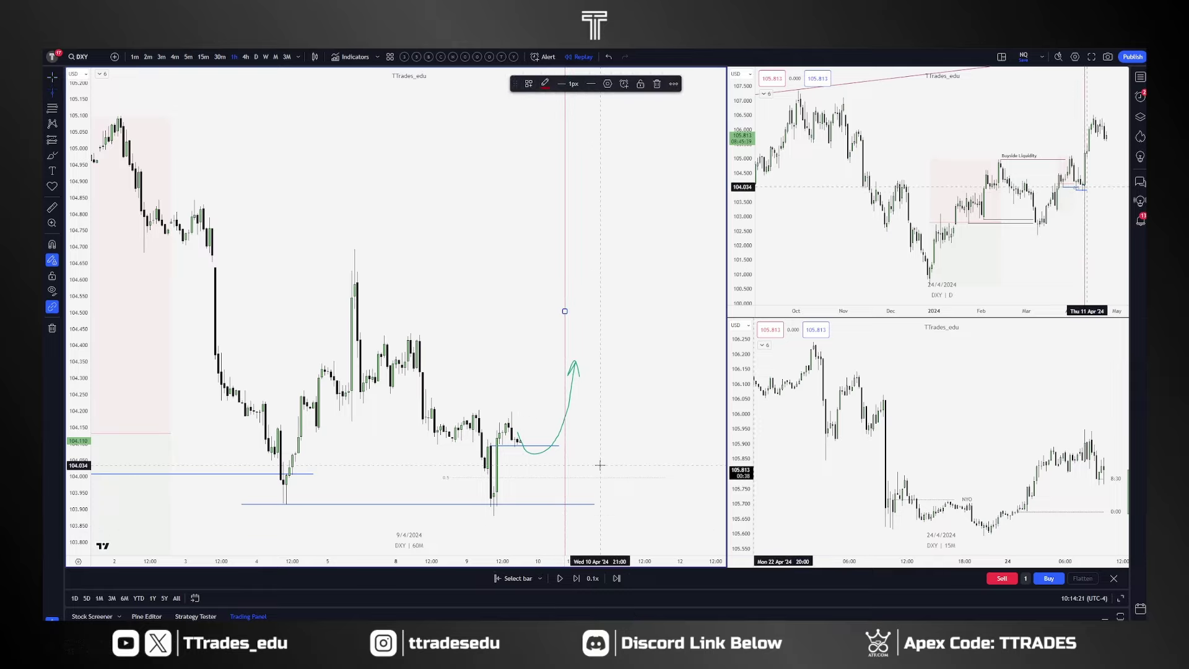
left_click(599, 463)
left_click_drag(560, 440, 591, 439)
Advance the DXY replay bar by bar past the vertical line on 10 April to study the price reaction.
key("shift+Right")
key("shift+Right")
key("shift+Right")
key("shift+Right")
key("shift+Right")
key("shift+Right")
key("shift+Right")
key("shift+Right")
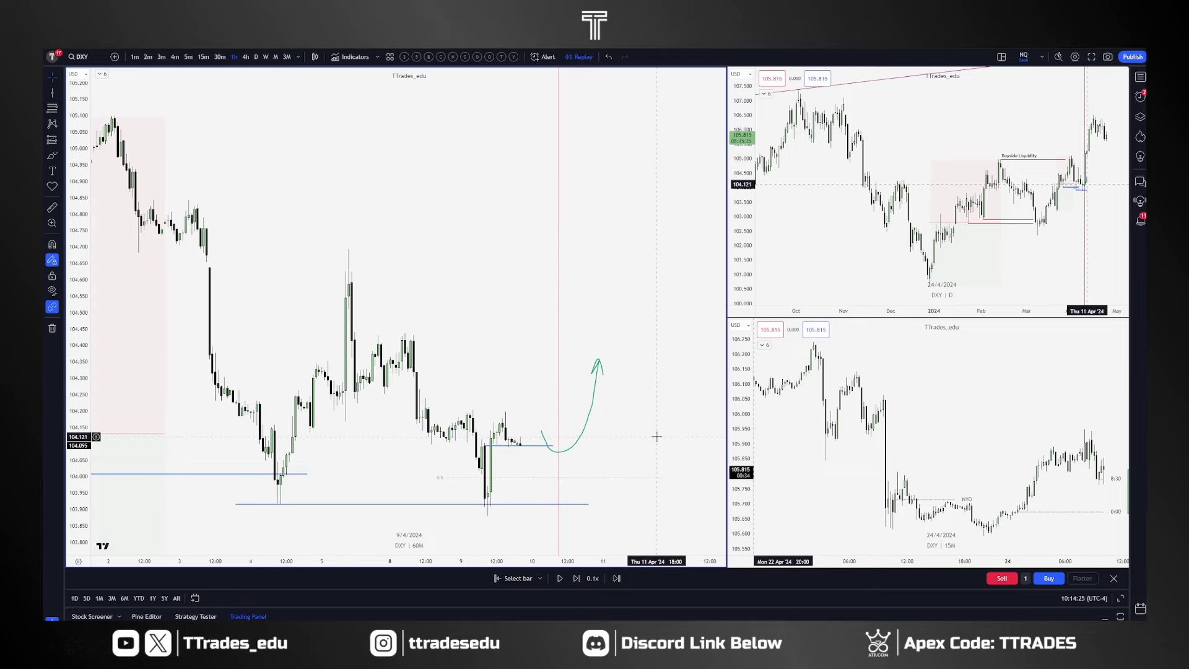
key("shift+Right")
key("shift+Right")
key("shift+Right")
key("shift+Right")
key("shift+Right")
key("shift+Right")
key("shift+Right")
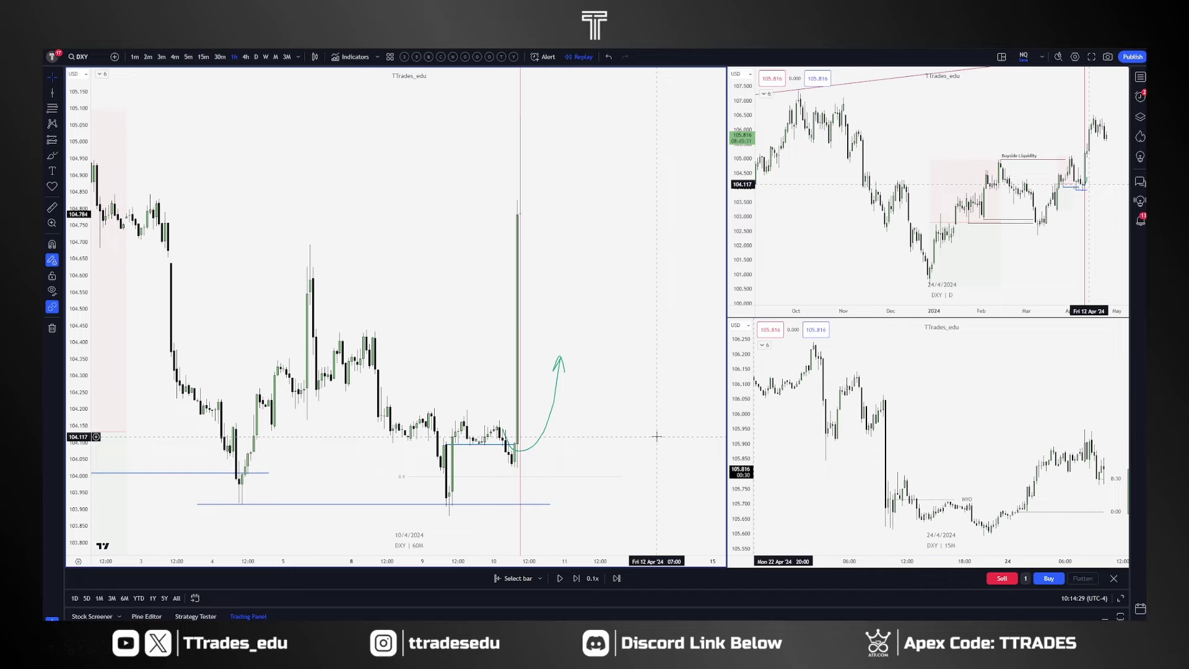
key("shift+Right")
key("shift+Right")
key("shift+Right")
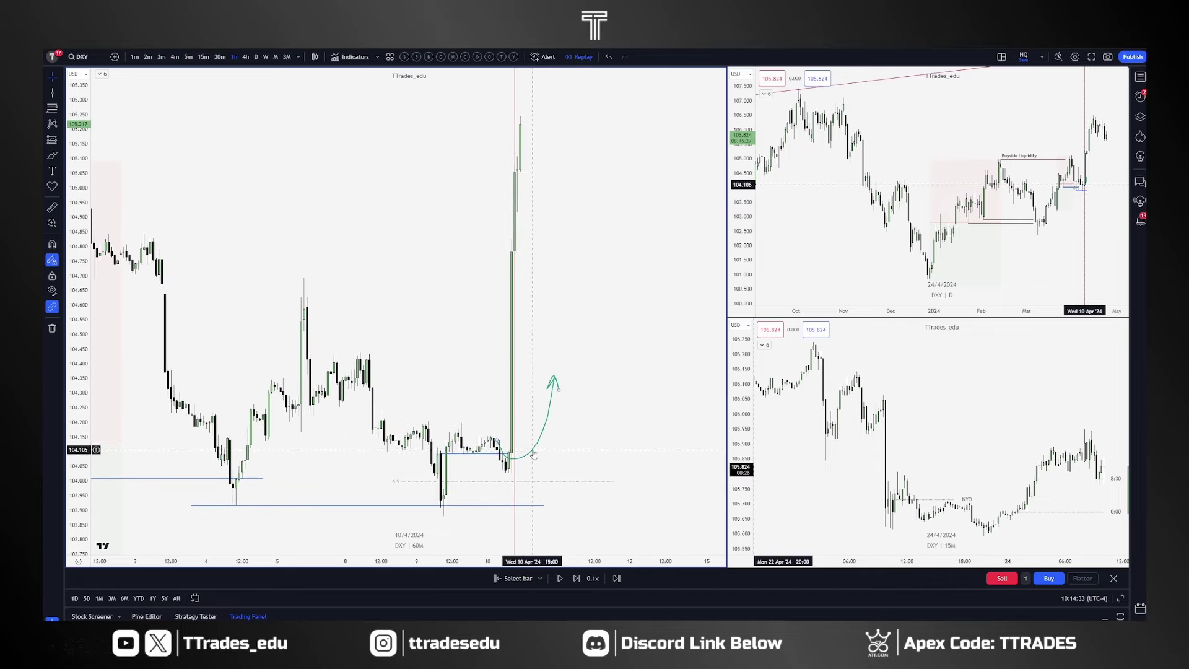
Switch the chart to the 4-hour interval, load GC1! and bring its latest candles into view.
left_click(248, 57)
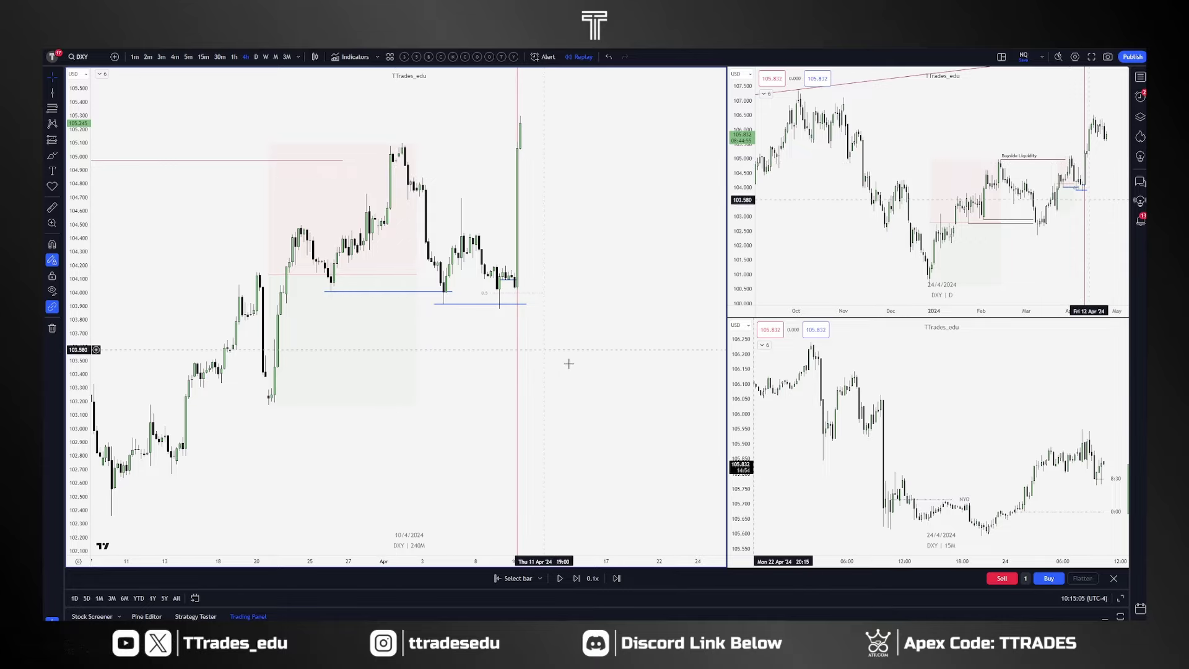
type("GC1!")
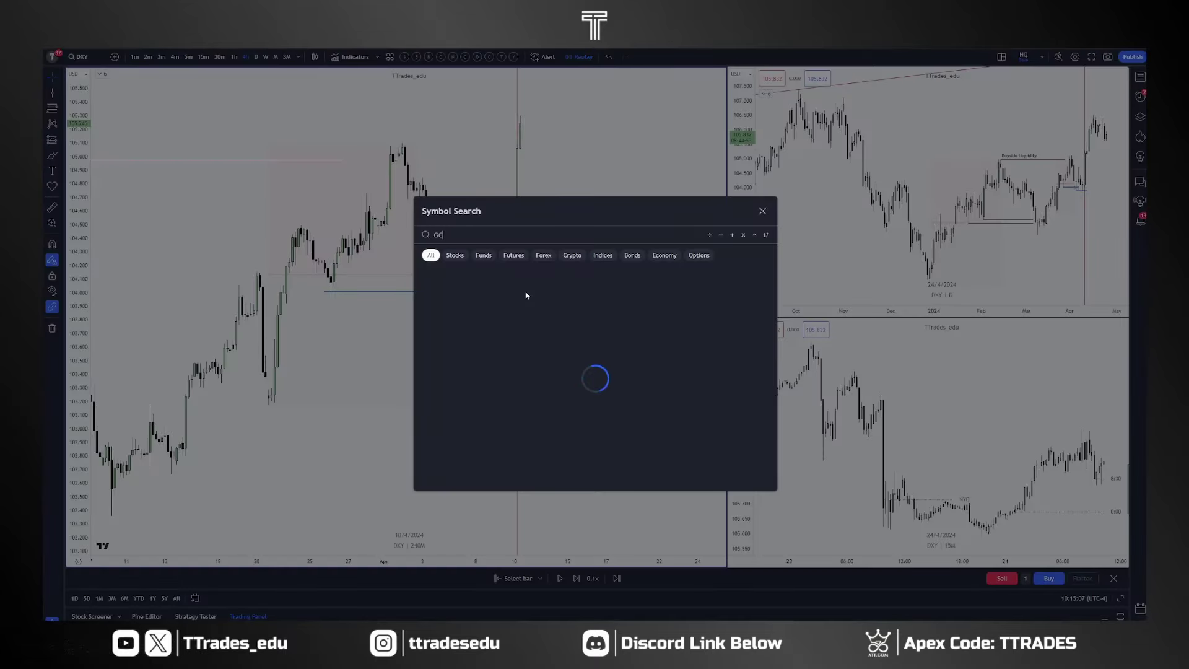
key("Return")
scroll(546, 280, "up", 3)
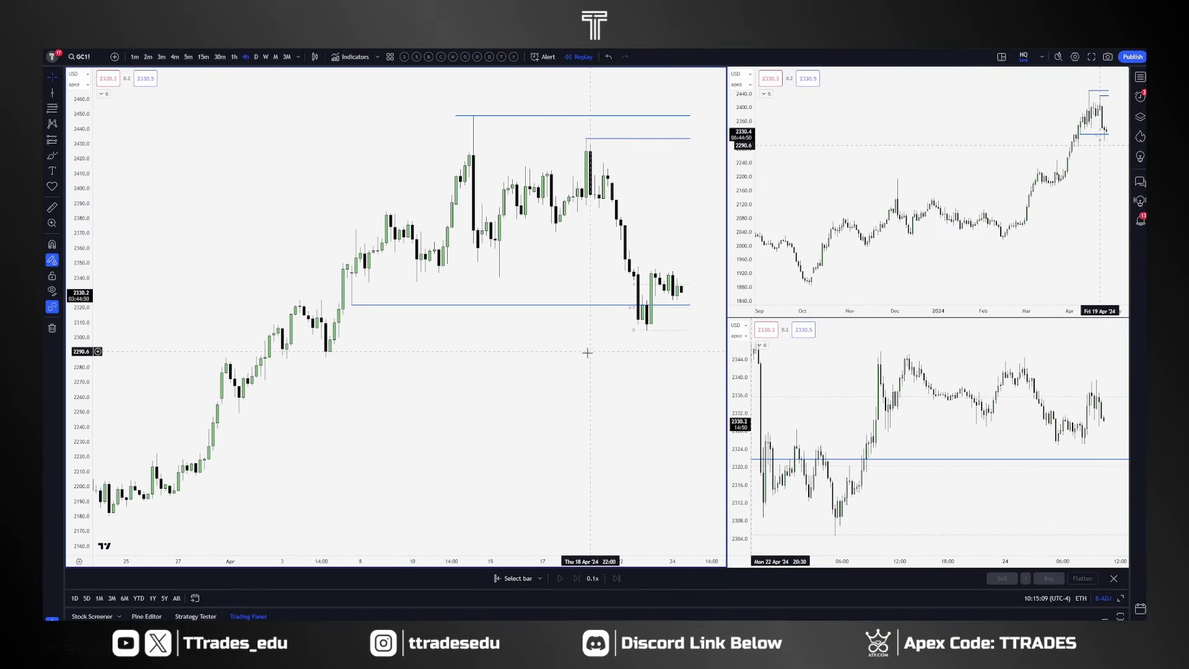
left_click_drag(585, 350, 411, 305)
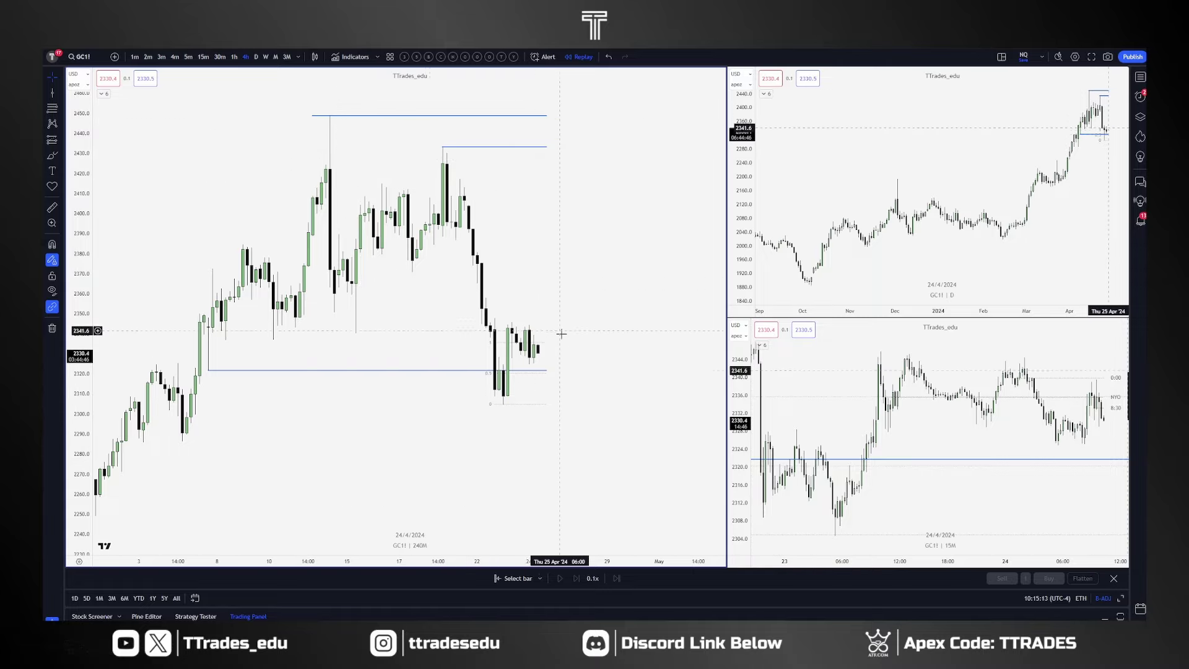
left_click_drag(583, 339, 578, 338)
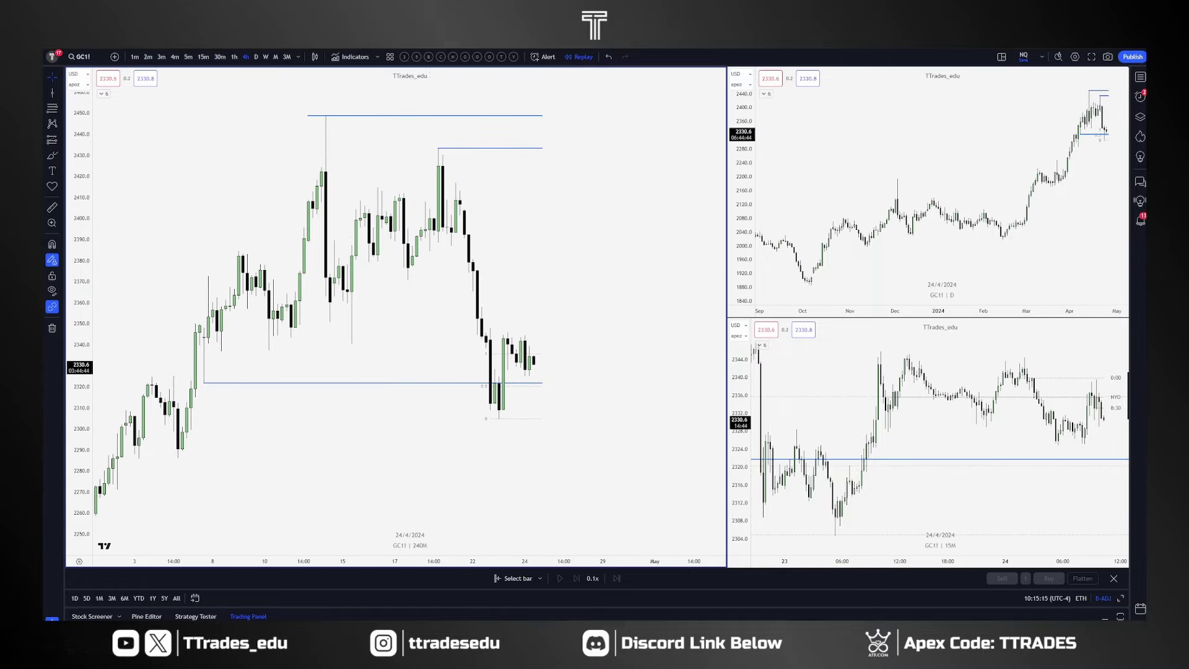
Sketch a rising Brush arrow from the lower blue line toward the April highs, and undo the strokes.
mouse_move(526, 356)
left_mouse_down()
mouse_move(542, 383)
mouse_move(560, 310)
left_mouse_up()
key("ctrl+z")
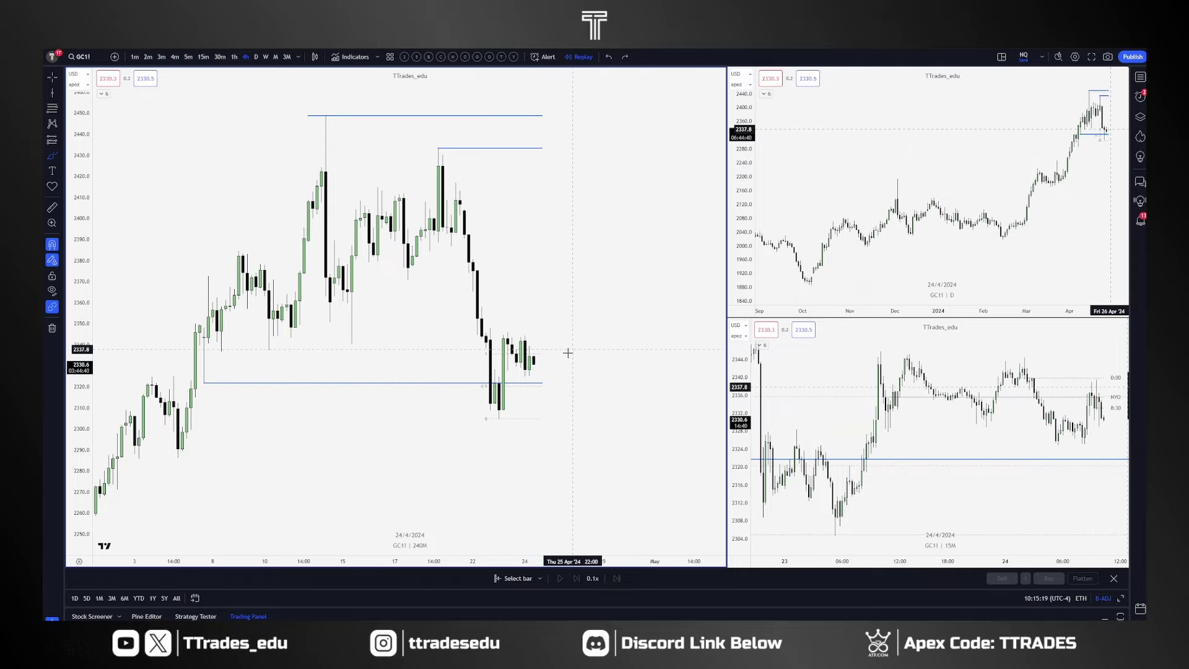
mouse_move(557, 352)
left_mouse_down()
mouse_move(626, 172)
mouse_move(651, 189)
left_mouse_up()
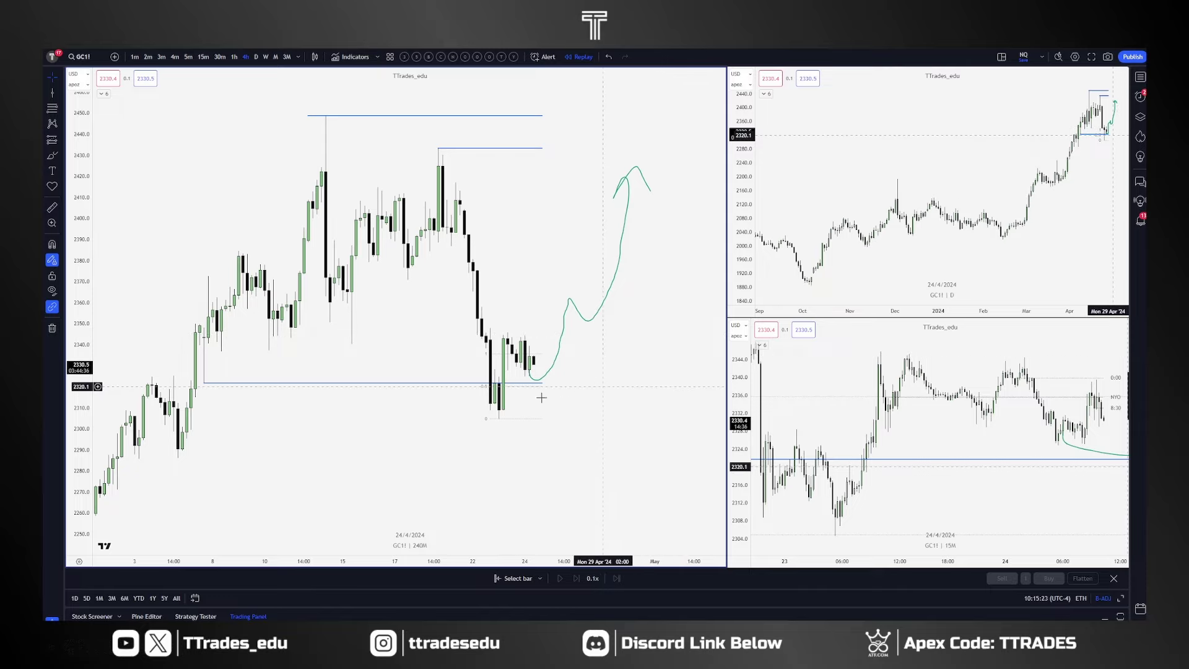
key("ctrl+z")
key("ctrl+z")
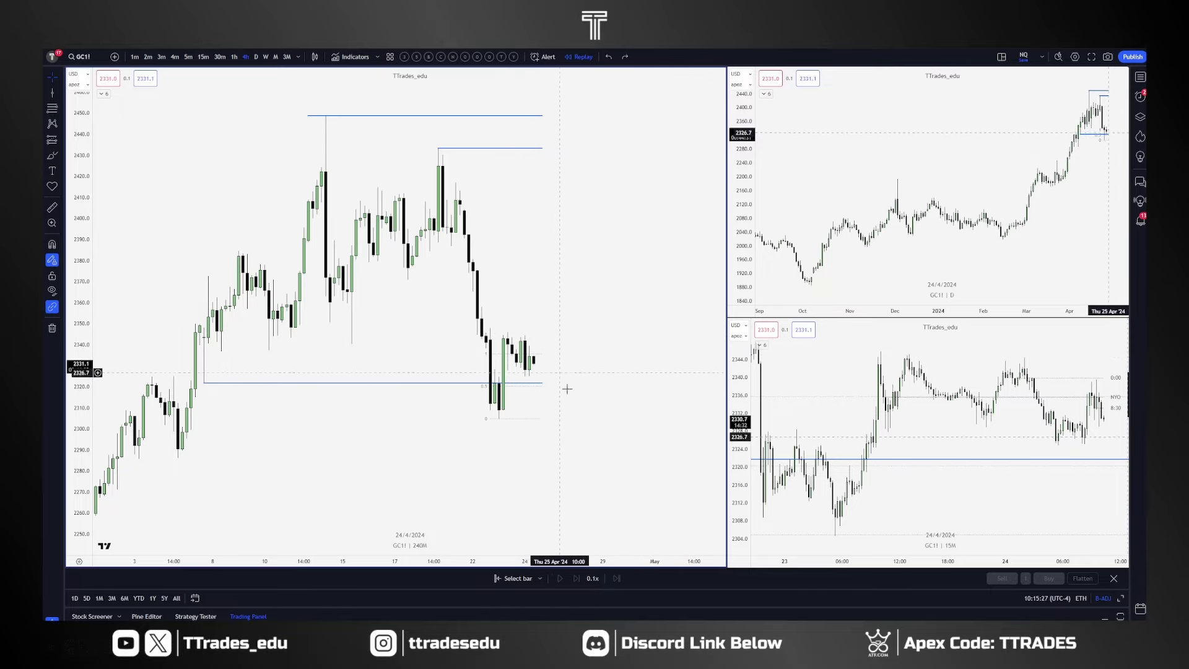
Sketch a Brush path dropping below the recent lows, mark two lows, extend it into a rally arrow, and undo all these strokes.
mouse_move(567, 389)
left_mouse_down()
mouse_move(533, 380)
mouse_move(545, 438)
left_mouse_up()
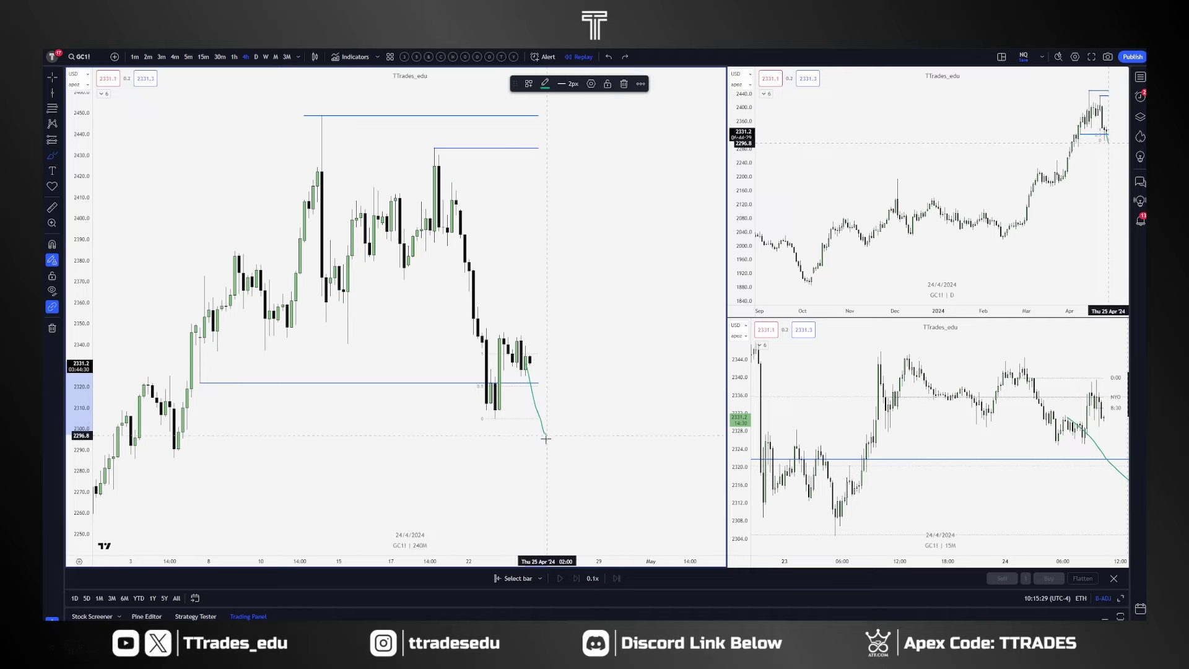
mouse_move(564, 392)
left_mouse_down()
mouse_move(580, 345)
mouse_move(592, 349)
mouse_move(617, 469)
left_mouse_up()
left_click_drag(541, 447, 612, 441)
left_click_drag(475, 420, 564, 423)
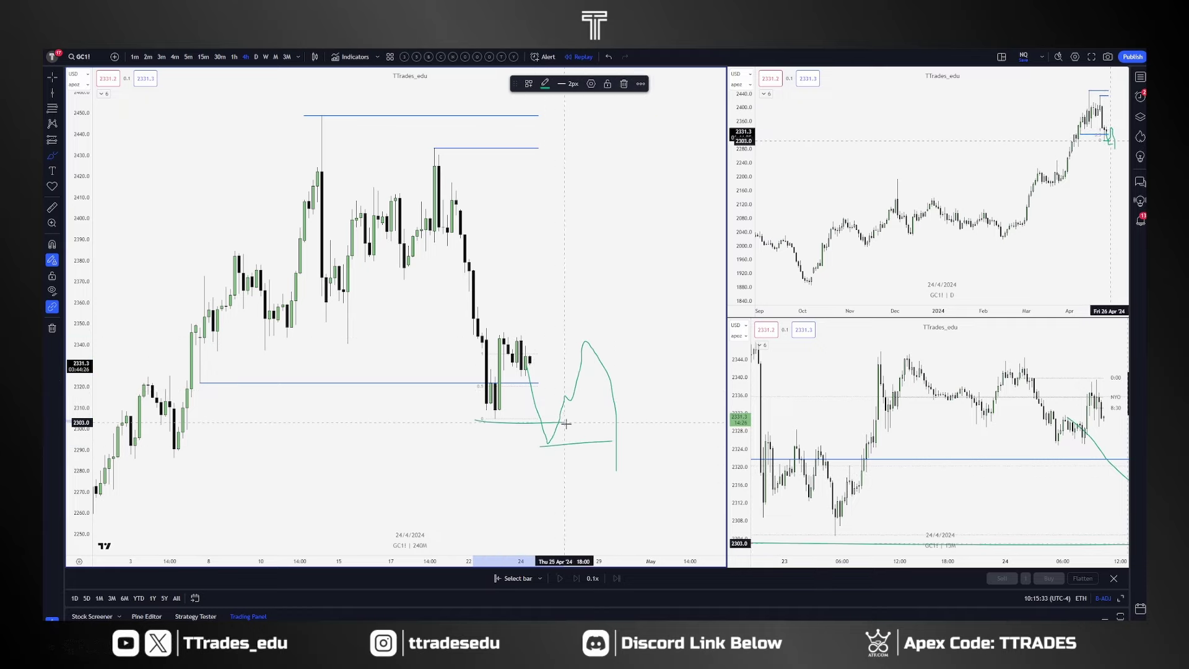
mouse_move(616, 470)
left_mouse_down()
mouse_move(672, 306)
mouse_move(681, 190)
left_mouse_up()
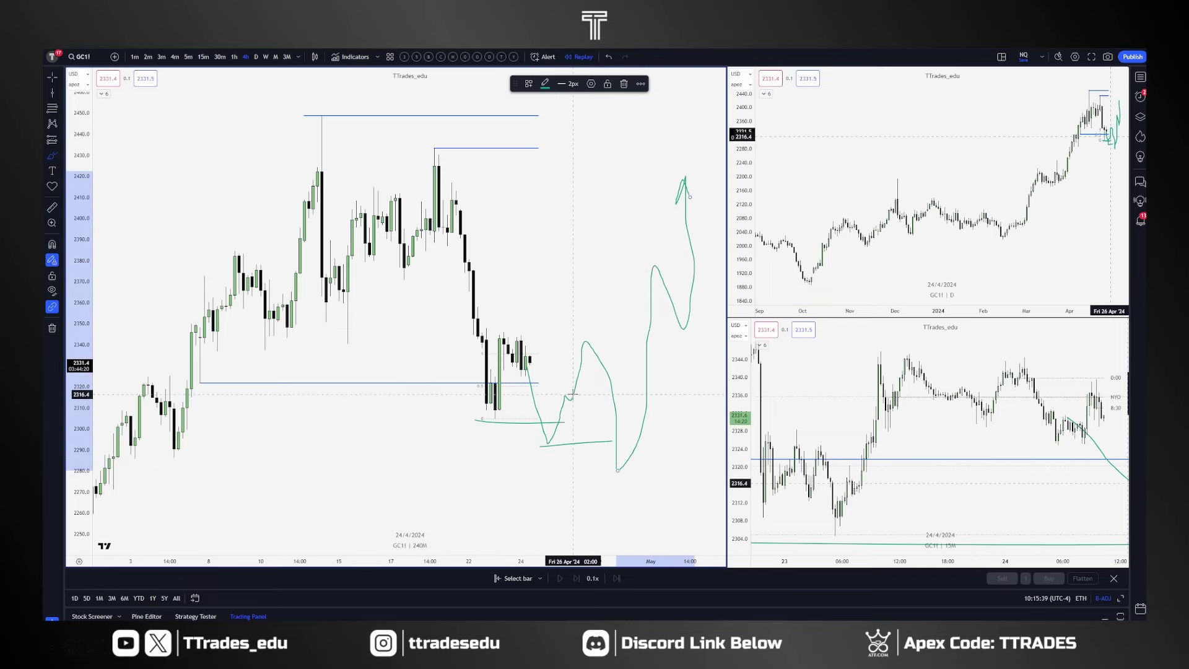
key("ctrl+z")
key("ctrl+z")
key("ctrl+z")
key("ctrl+z")
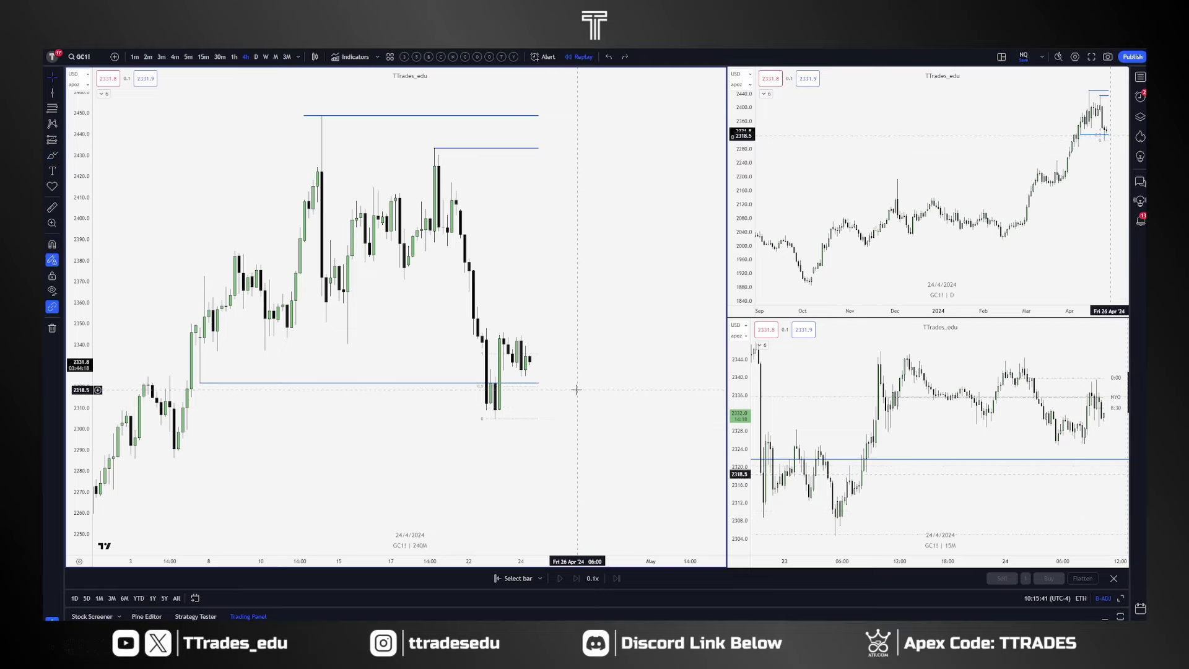
Switch the GC1! chart to the 1-hour interval and rescale it to show the candles since mid-April.
key("Escape")
left_click_drag(631, 385, 581, 385)
left_click_drag(76, 189, 79, 228)
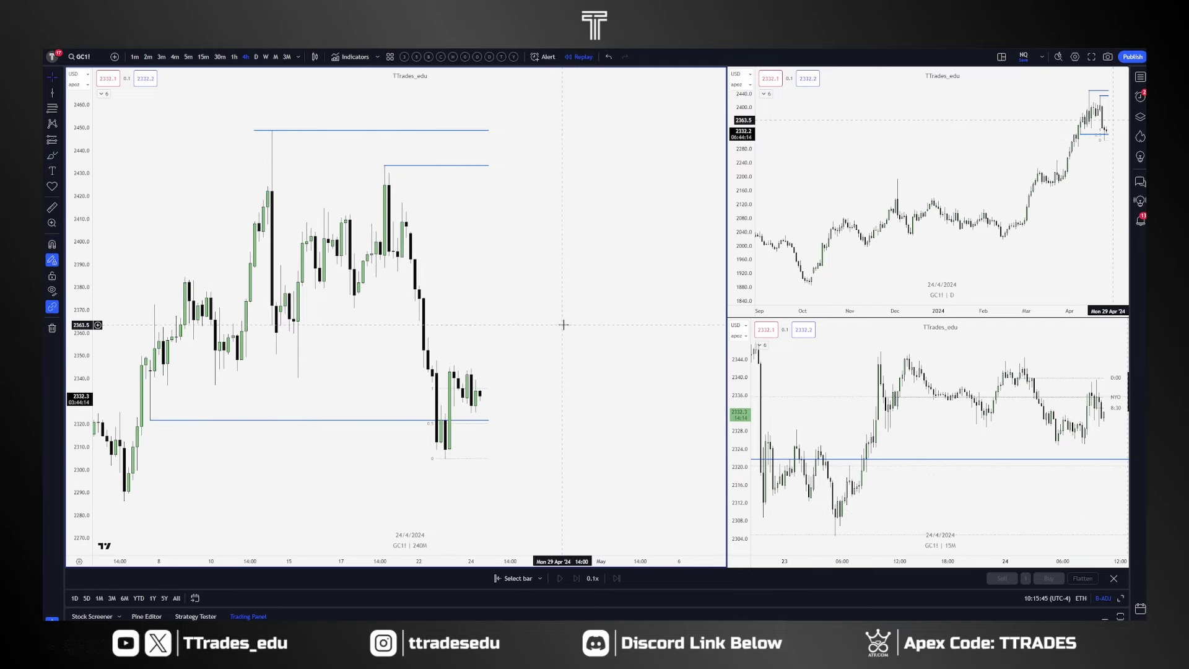
left_click_drag(576, 334, 565, 338)
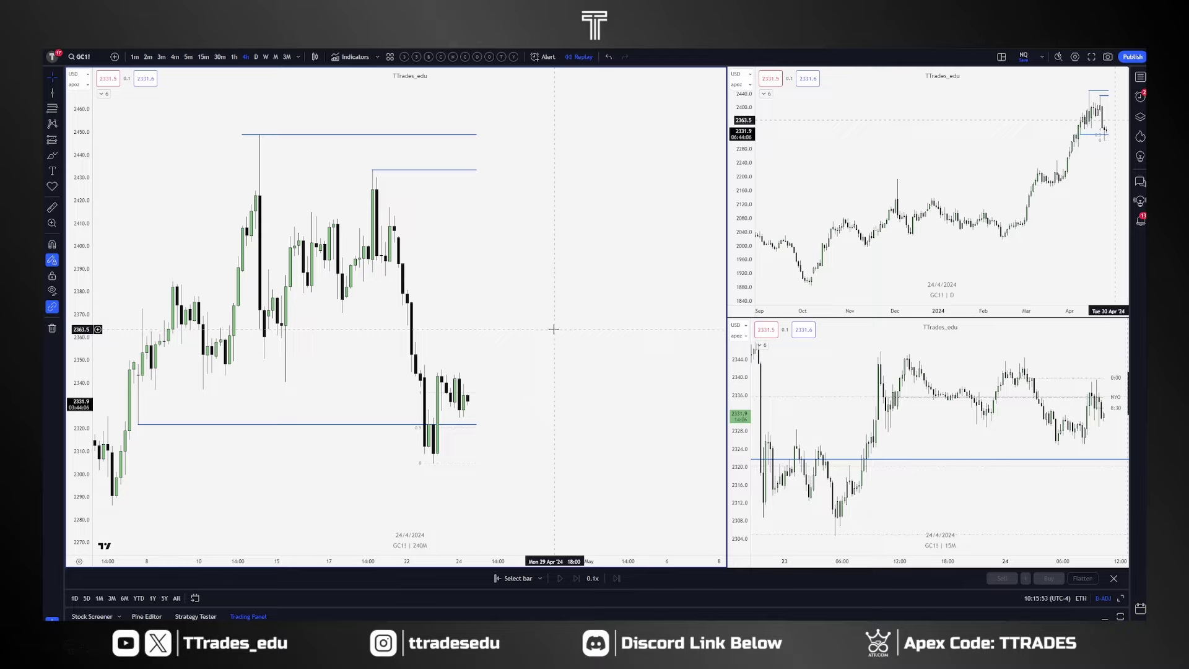
left_click(234, 56)
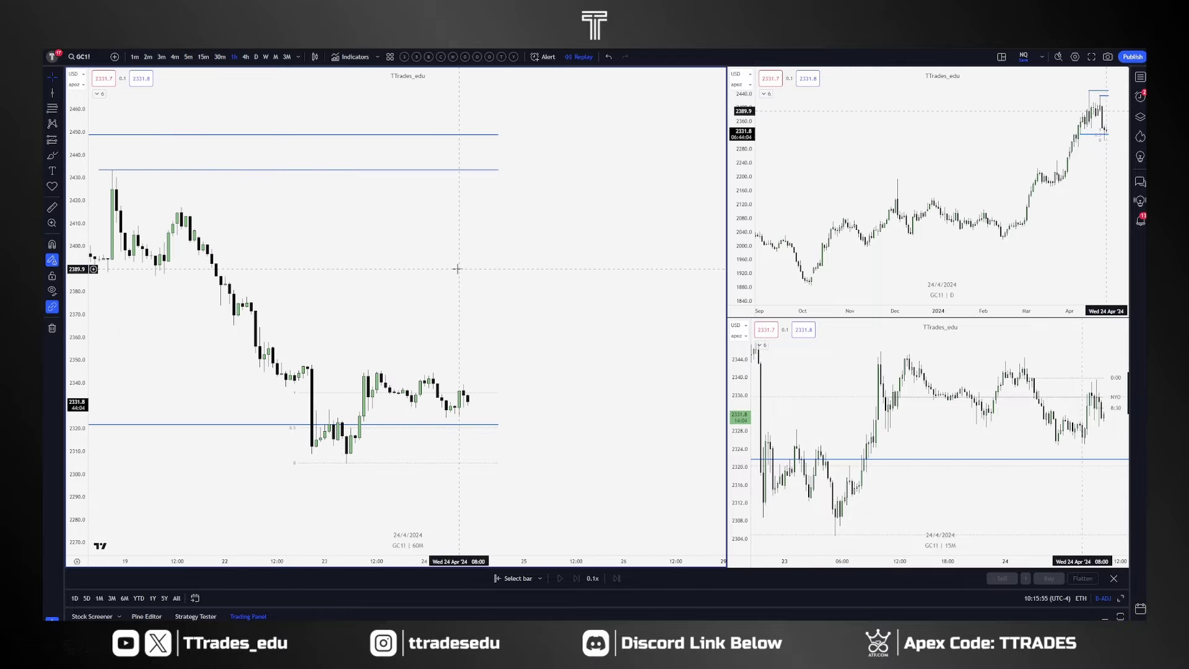
scroll(458, 268, "down", 2)
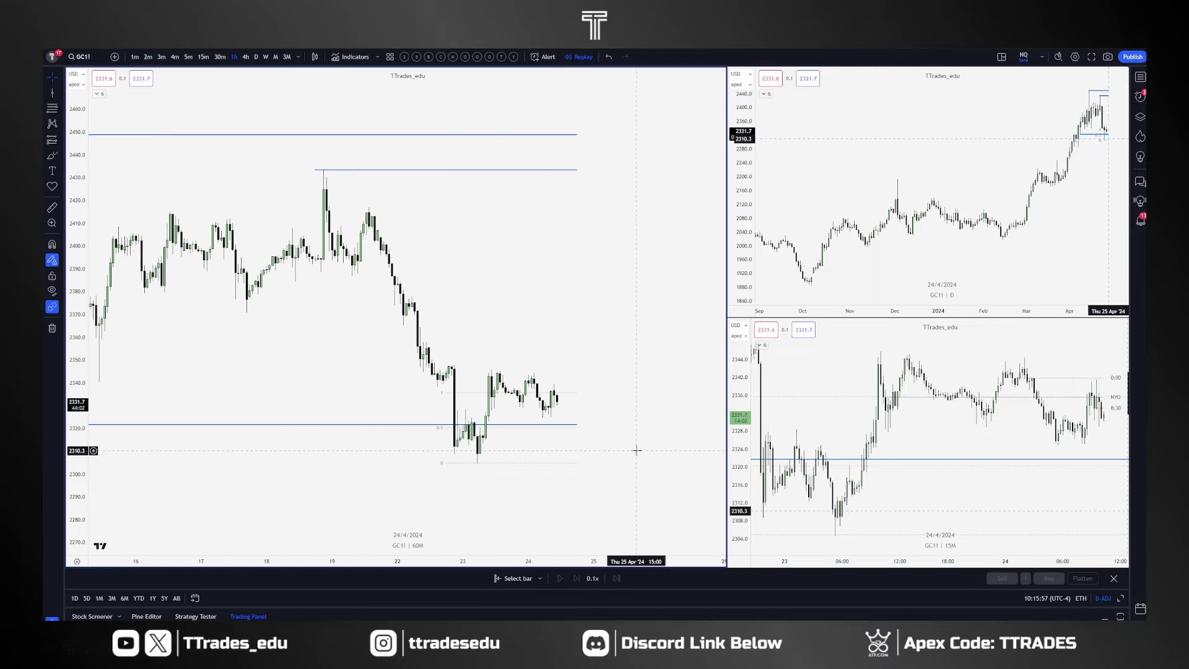
Sketch a Brush path through the recent consolidation, dipping to the lower blue line and turning up, and undo it.
left_click(52, 155)
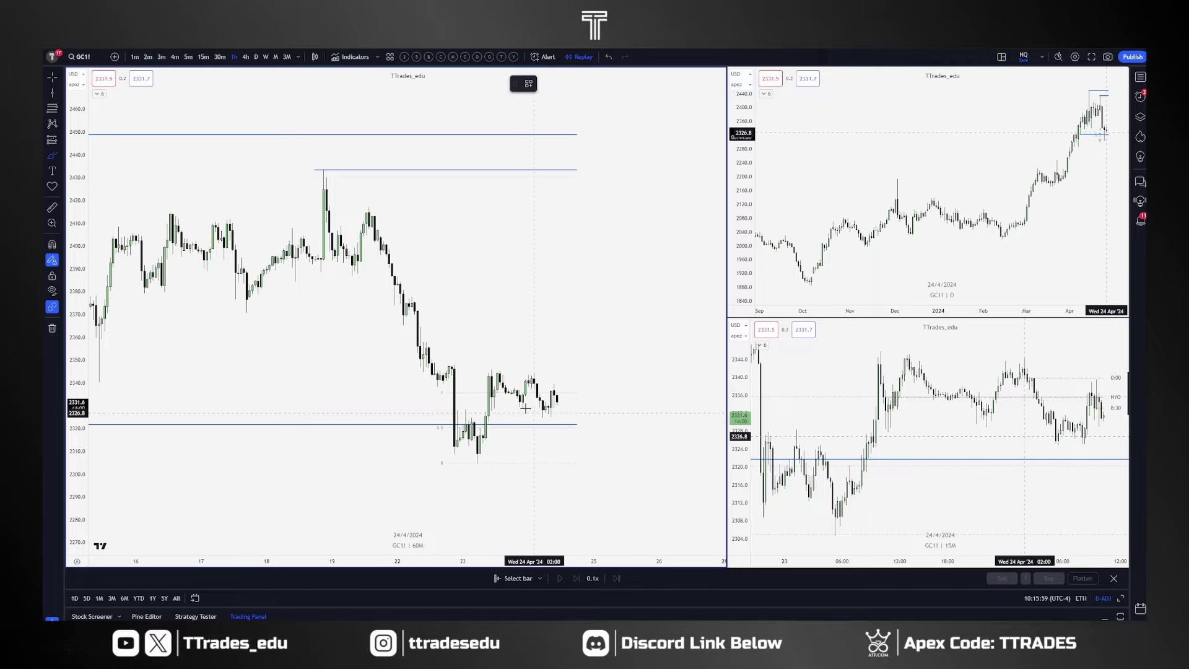
mouse_move(495, 399)
left_mouse_down()
mouse_move(517, 389)
mouse_move(545, 398)
mouse_move(575, 430)
mouse_move(597, 374)
left_mouse_up()
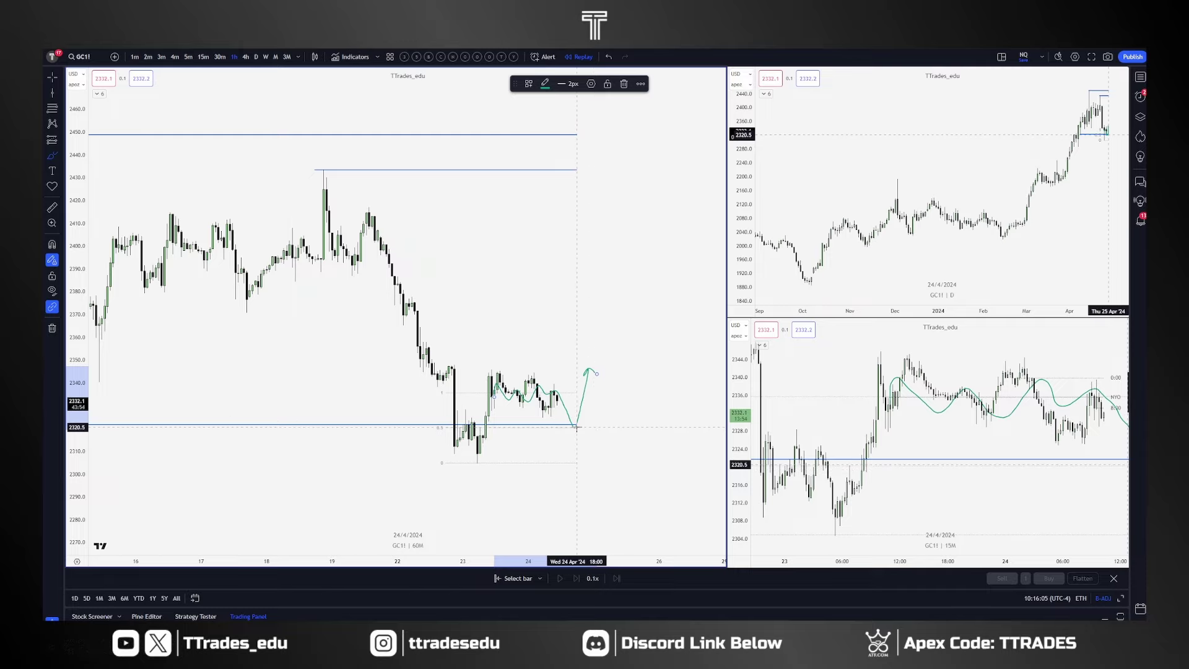
key("ctrl+z")
Sketch a Brush rally from the lower blue line to about 2372, with horizontal strokes across it at about 2366 and 2352.
mouse_move(564, 412)
left_mouse_down()
mouse_move(589, 389)
mouse_move(623, 309)
left_mouse_up()
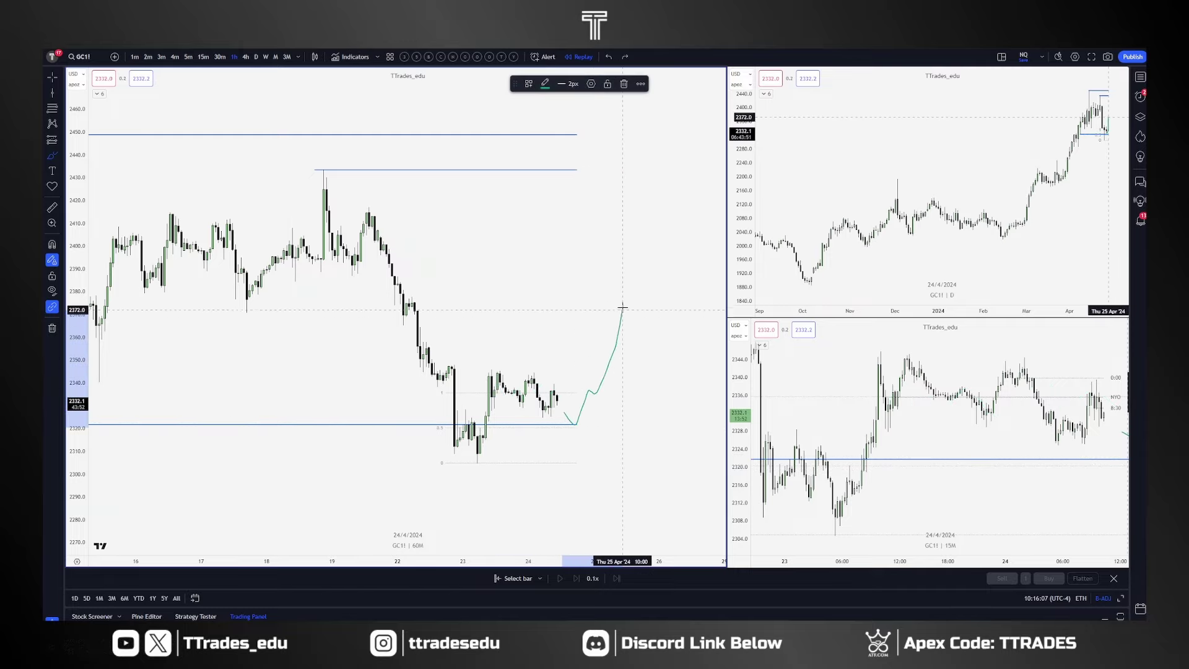
left_click_drag(413, 318, 705, 334)
left_click_drag(425, 338, 636, 341)
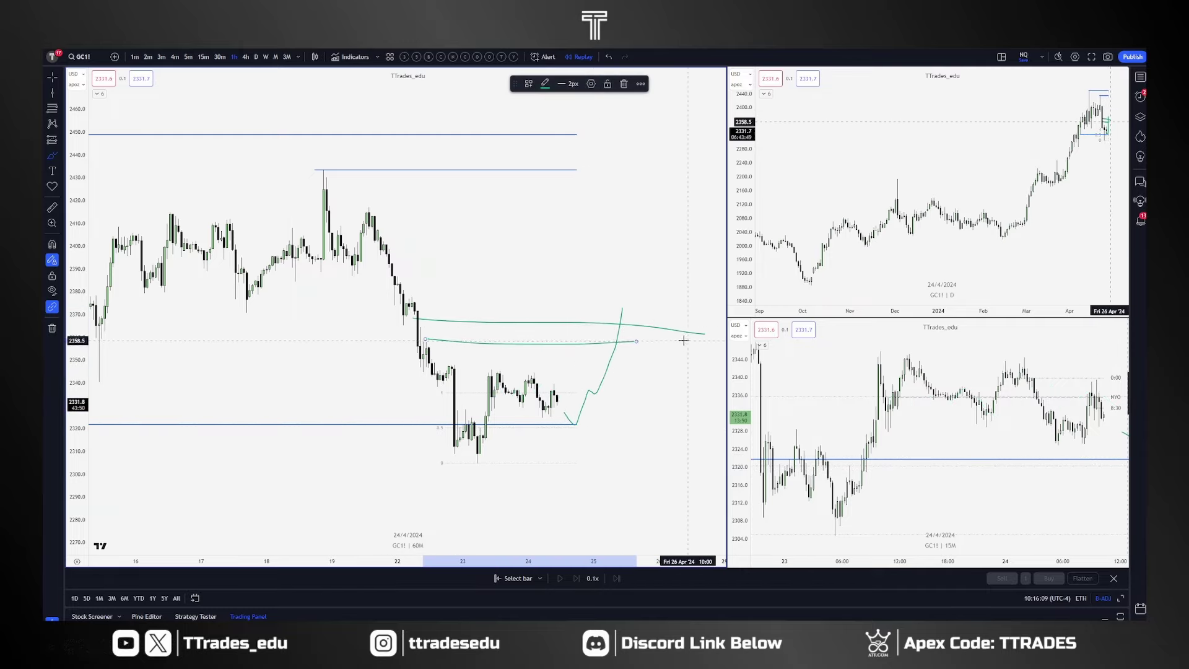
key("ctrl+z")
key("ctrl+z")
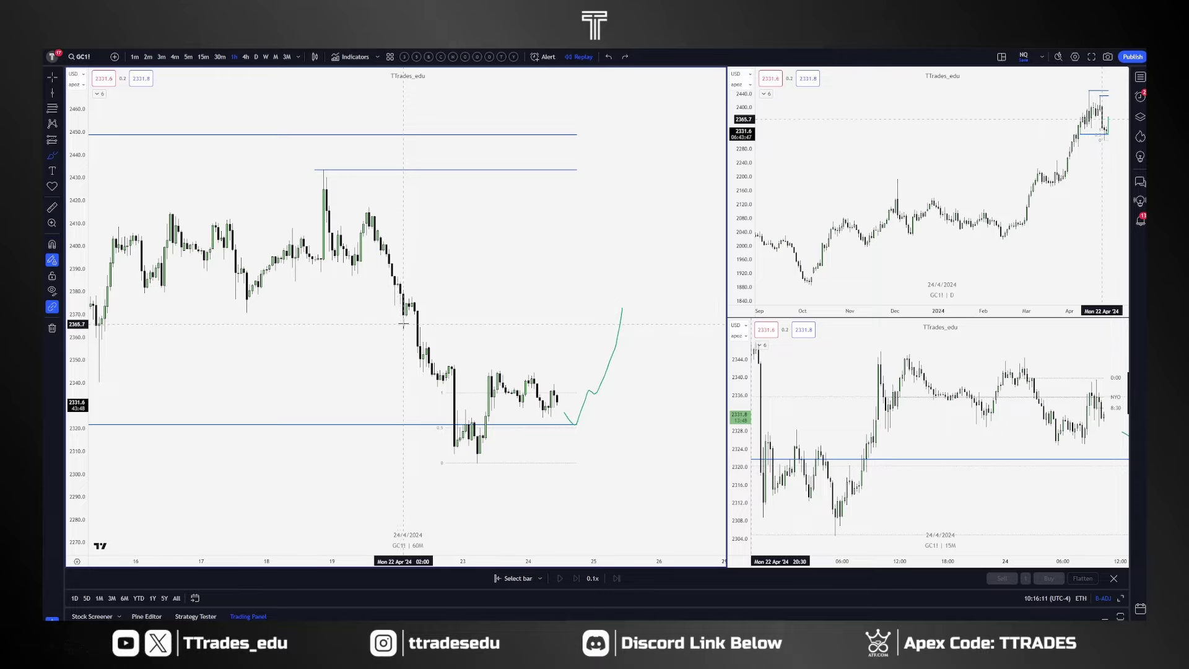
left_click_drag(399, 323, 605, 324)
left_click_drag(432, 357, 659, 355)
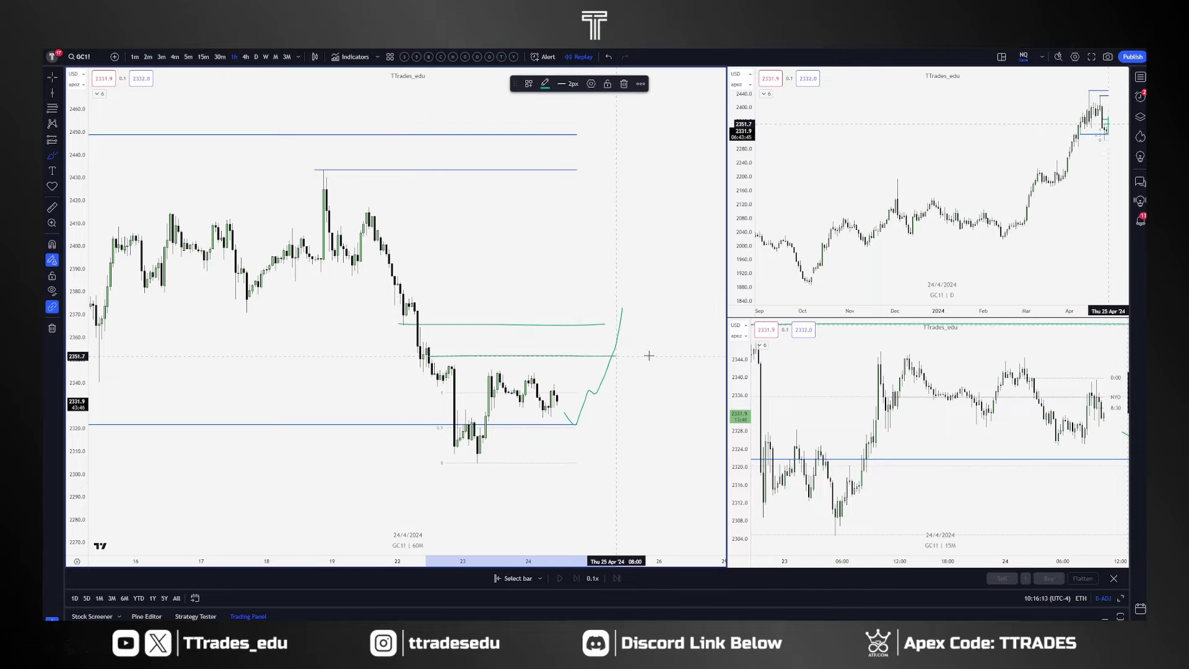
Check the sketch on the 4-hour interval, return to 1 hour and raise the lower horizontal stroke to about 2358.
left_click(245, 57)
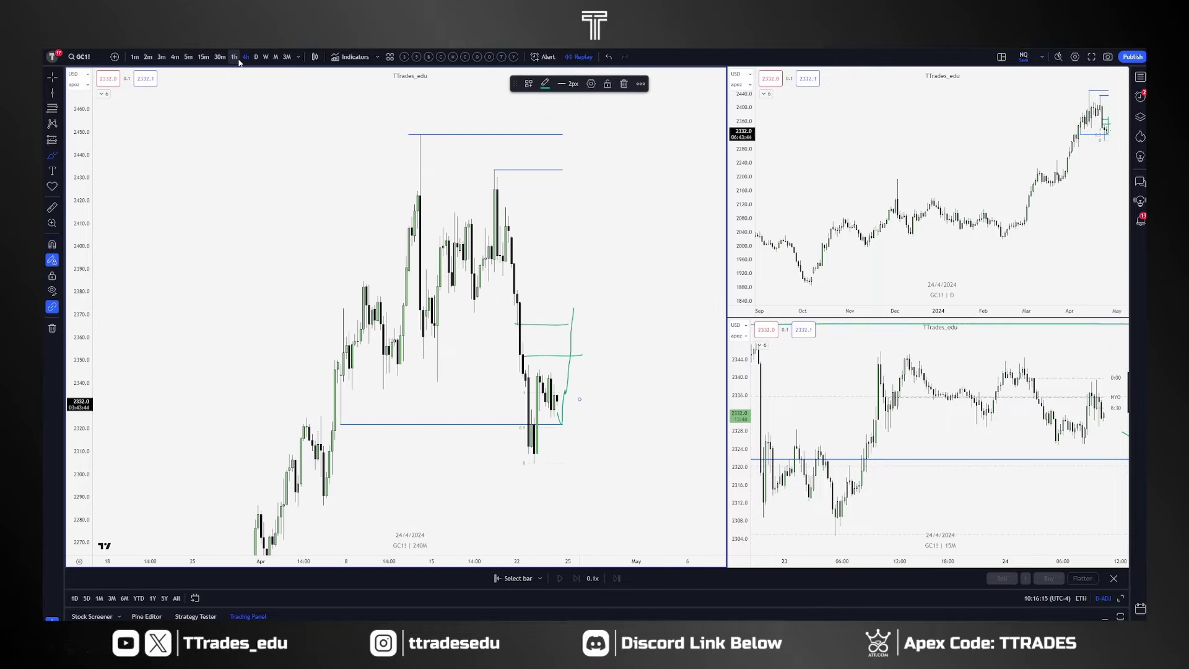
left_click(238, 59)
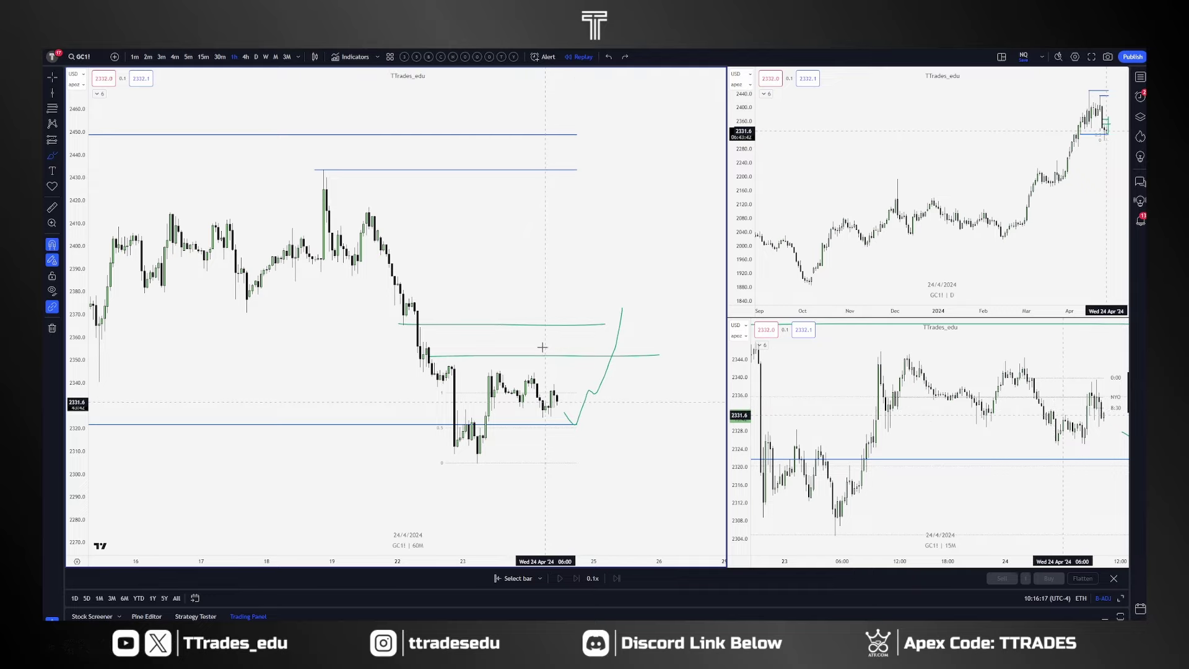
left_click(459, 354)
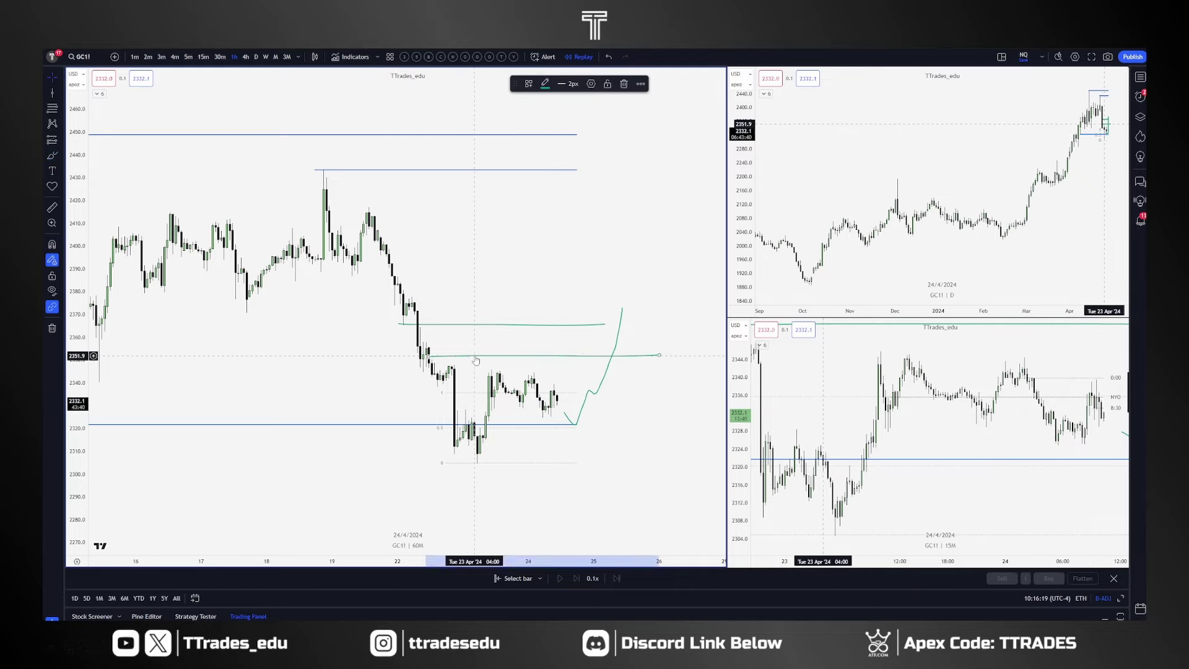
left_click_drag(465, 355, 466, 343)
left_click(477, 335)
Extend the rally sketch on the 4-hour interval with a dip and a rising arrow, and undo it.
left_click(245, 57)
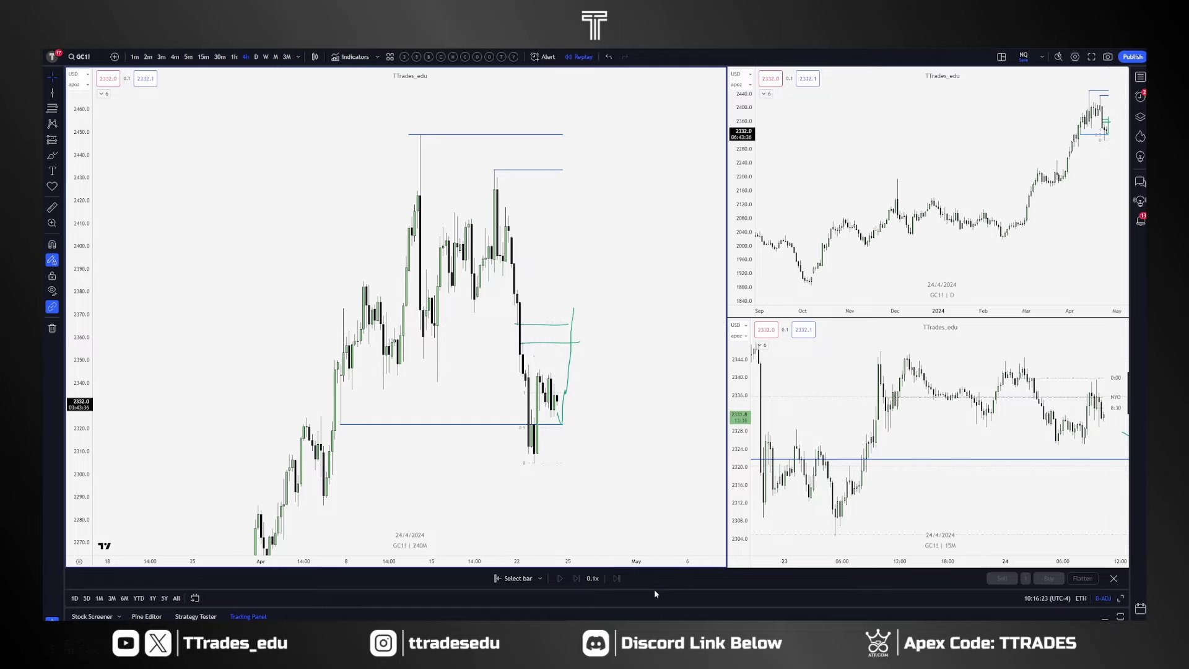
mouse_move(574, 308)
left_mouse_down()
mouse_move(582, 325)
mouse_move(611, 266)
mouse_move(631, 289)
left_mouse_up()
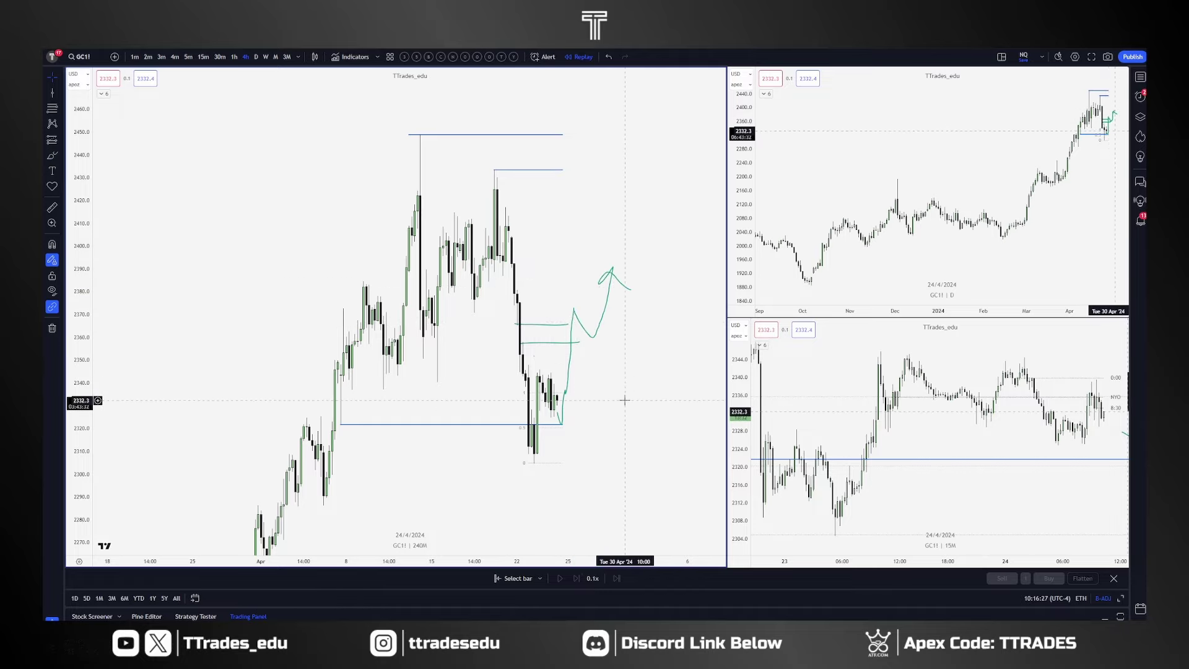
key("ctrl+z")
Return GC1! to the 1-hour interval and move the lower green stroke up above the 22 April consolidation.
key("1")
key("h")
key("Return")
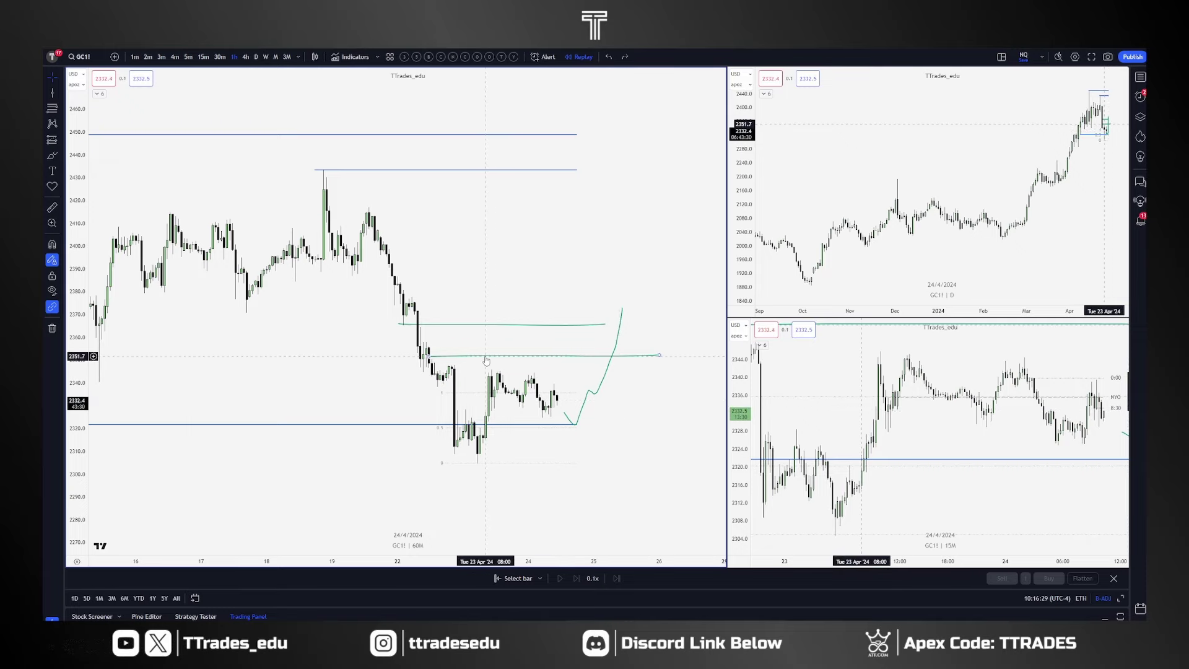
left_click_drag(485, 356, 482, 353)
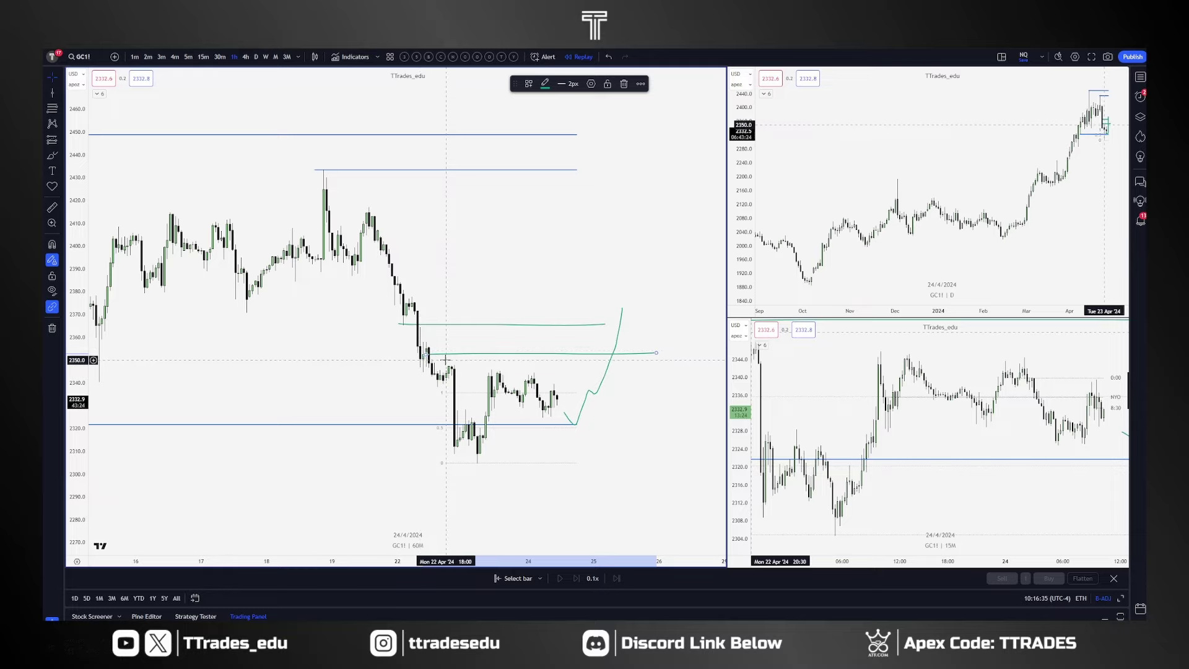
mouse_move(445, 359)
left_mouse_down()
mouse_move(429, 363)
mouse_move(434, 341)
left_mouse_up()
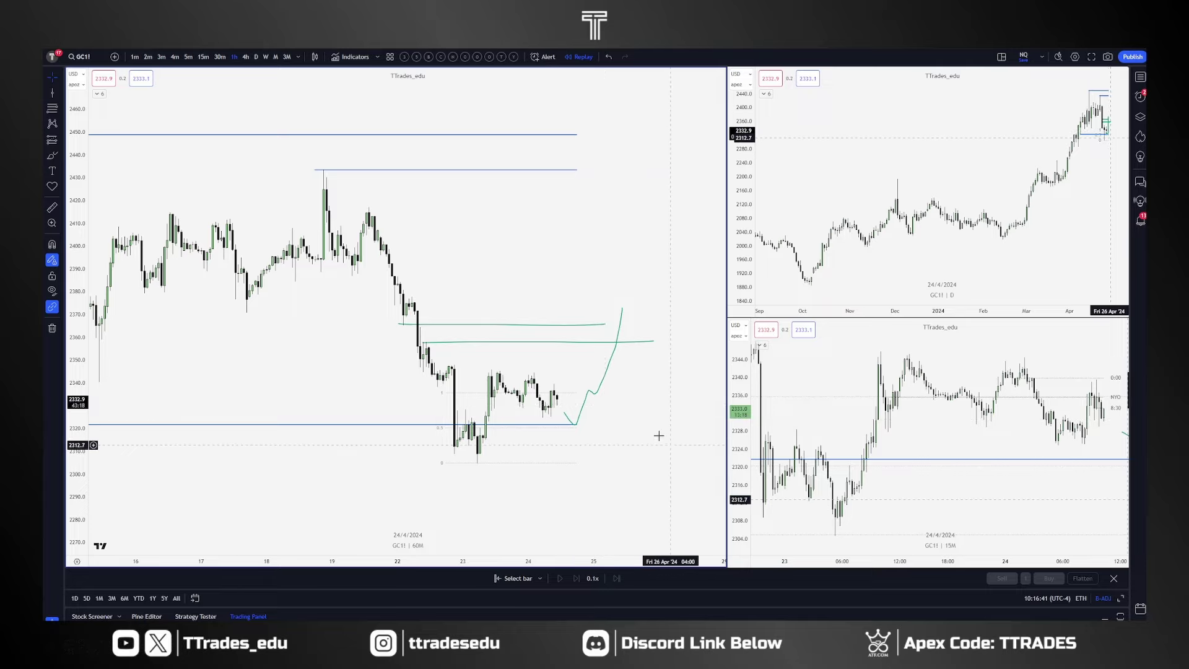
Delete the green Brush strokes, the lower blue line and the Fibonacci retracement from the GC1! chart.
left_click_drag(667, 442, 471, 297)
key("Delete")
left_click(558, 394)
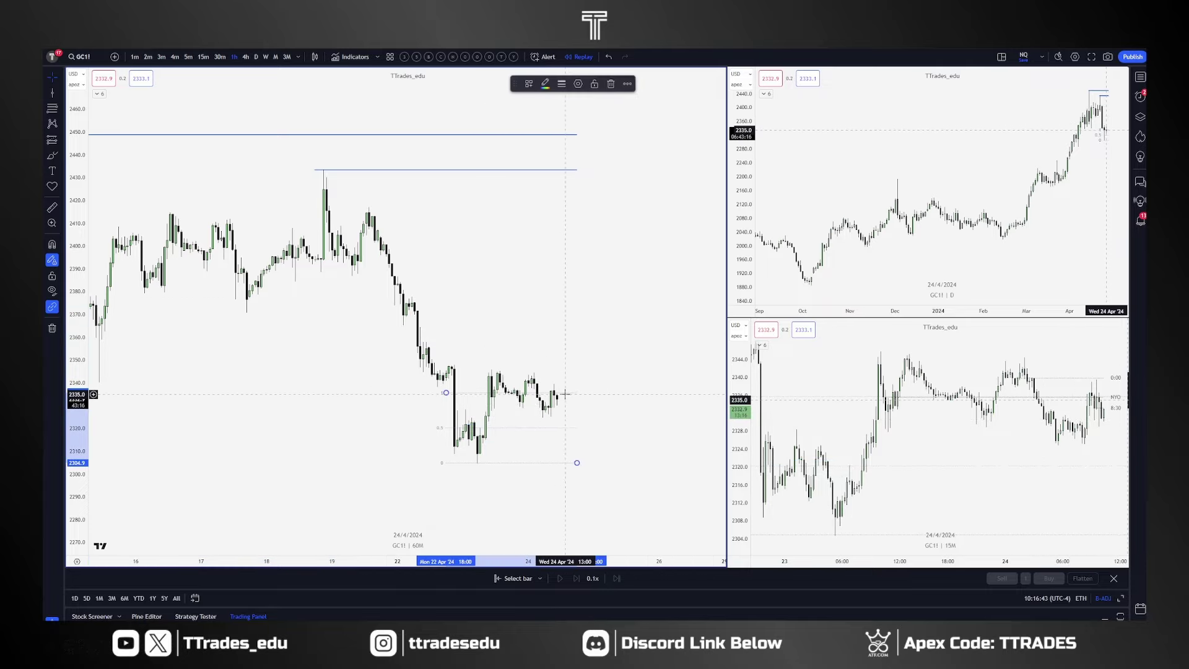
key("Delete")
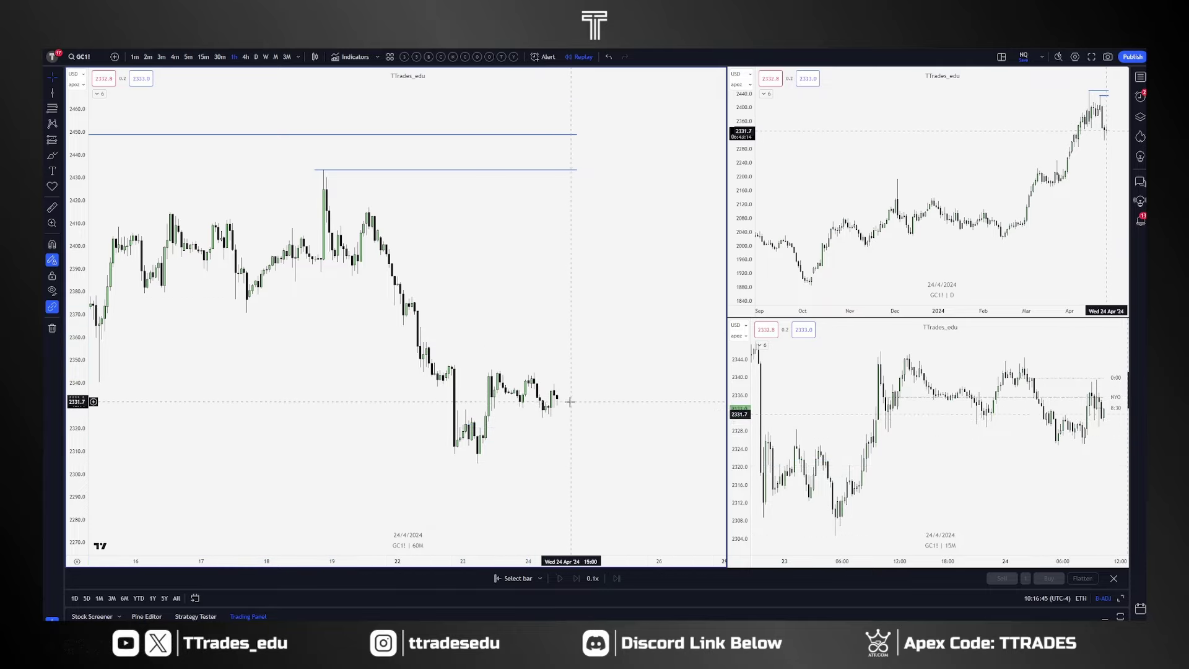
Switch GC1! to the 4-hour interval and look through the other open chart layouts, including the daily currency futures.
left_click(245, 57)
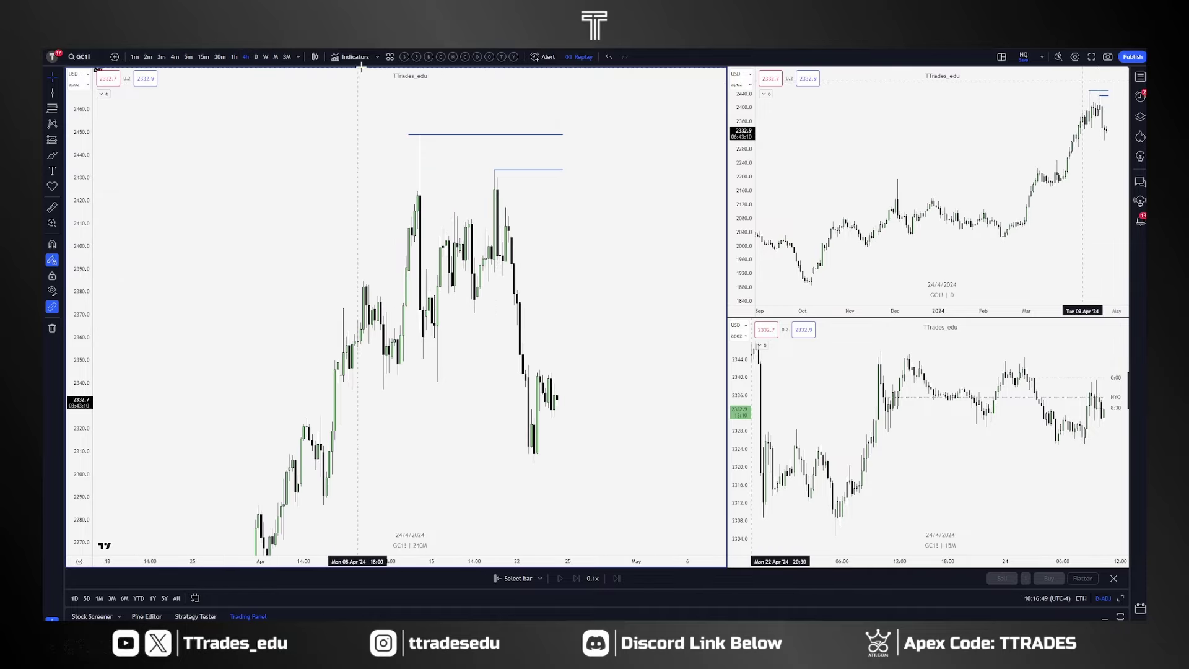
key("ctrl+Tab")
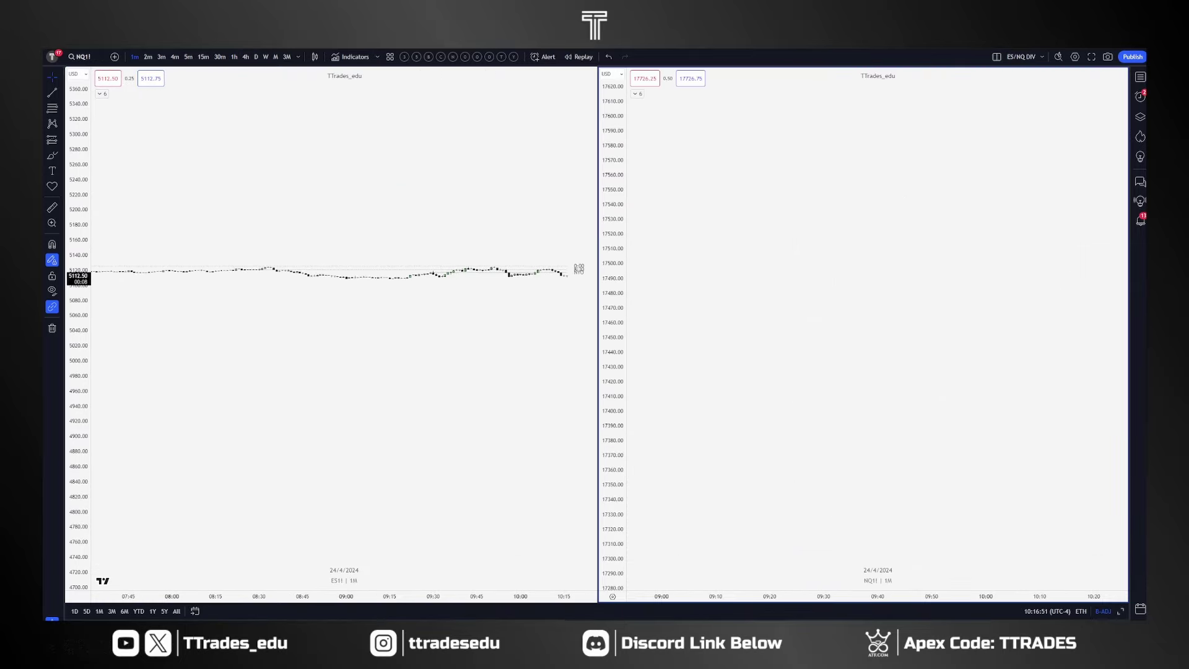
key("ctrl+Tab")
key("ctrl+Tab")
key("ctrl+Tab")
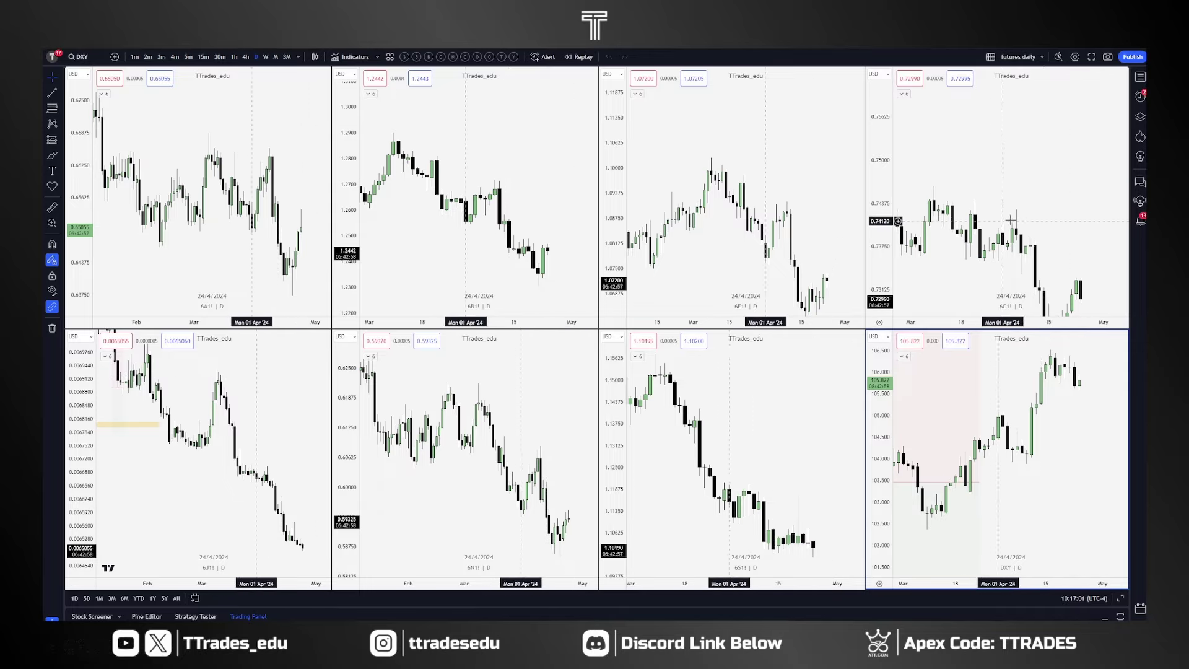
left_click_drag(1047, 208, 955, 149)
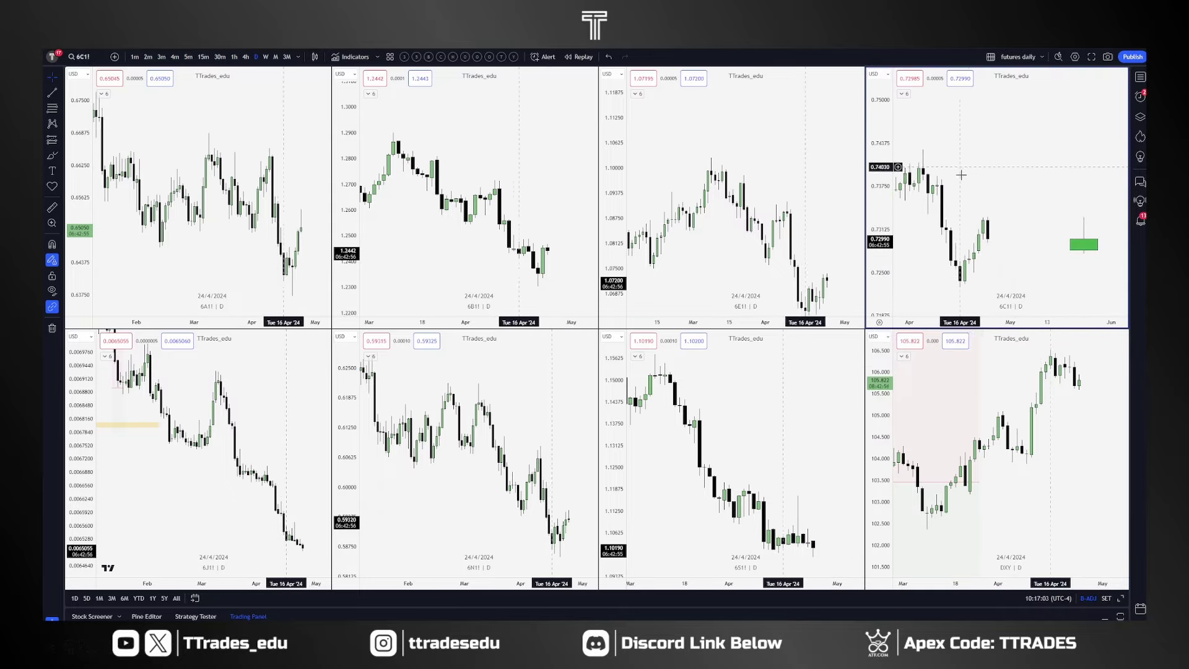
key("ctrl+Tab")
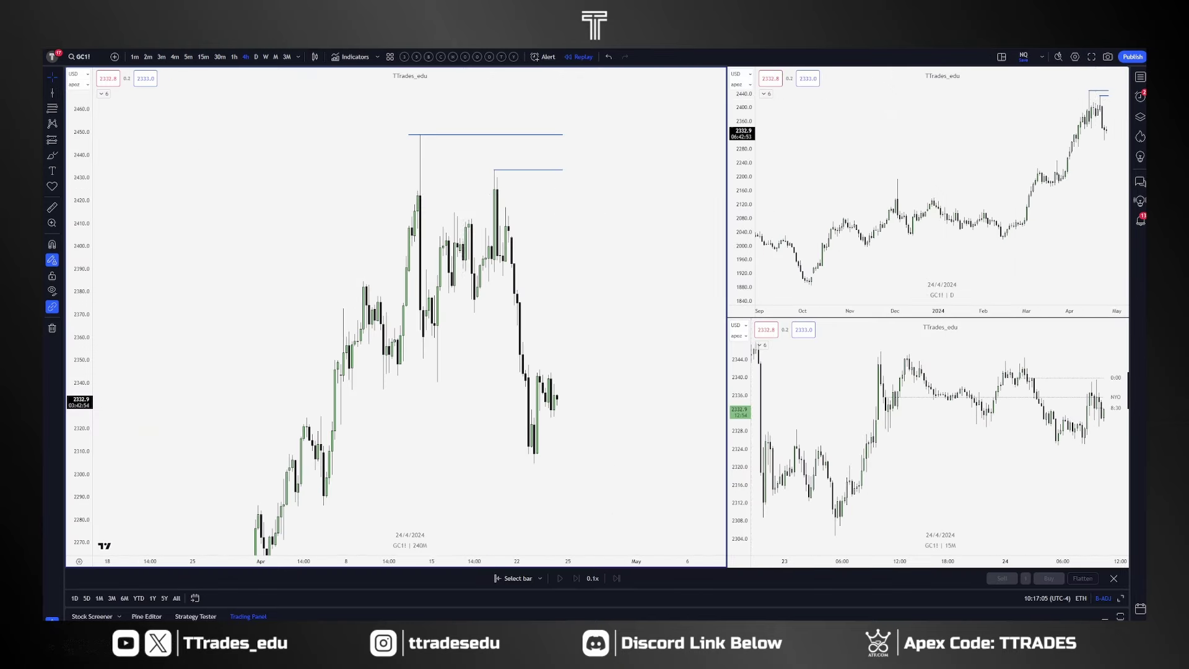
Load AUDJPY and switch its chart to the daily interval.
type("AUDJPY")
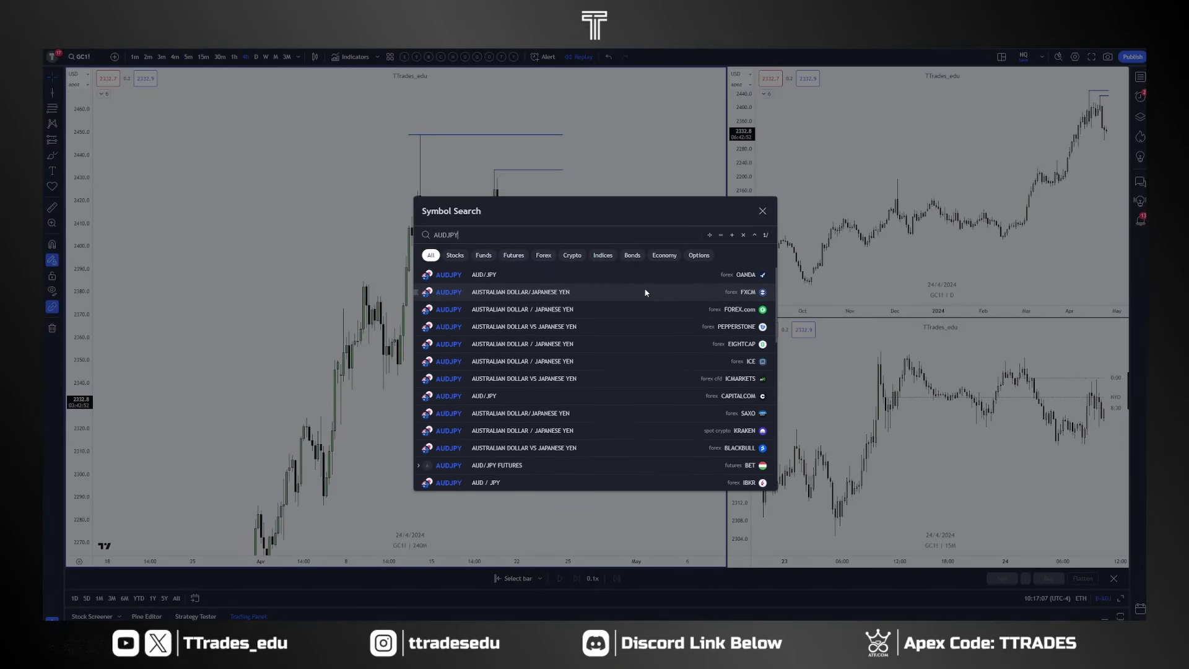
key("Return")
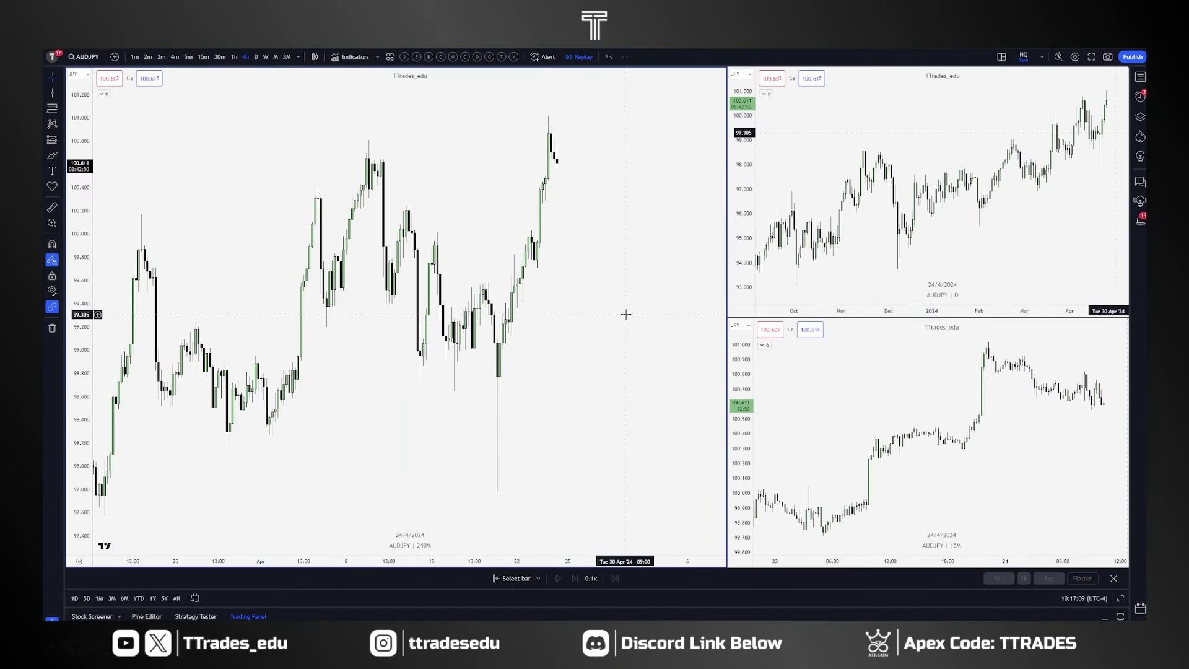
left_click(256, 56)
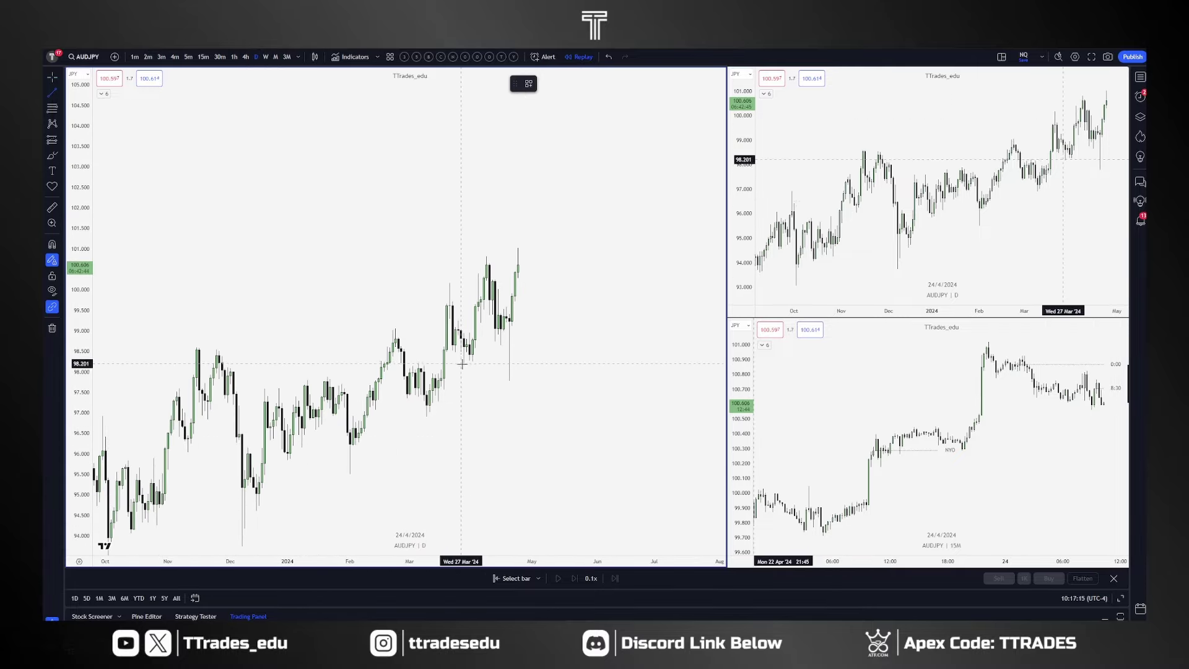
Draw a horizontal trend line from the 28 March low at about 98.18 and a Fibonacci retracement over the 19 April lower wick.
key("ctrl")
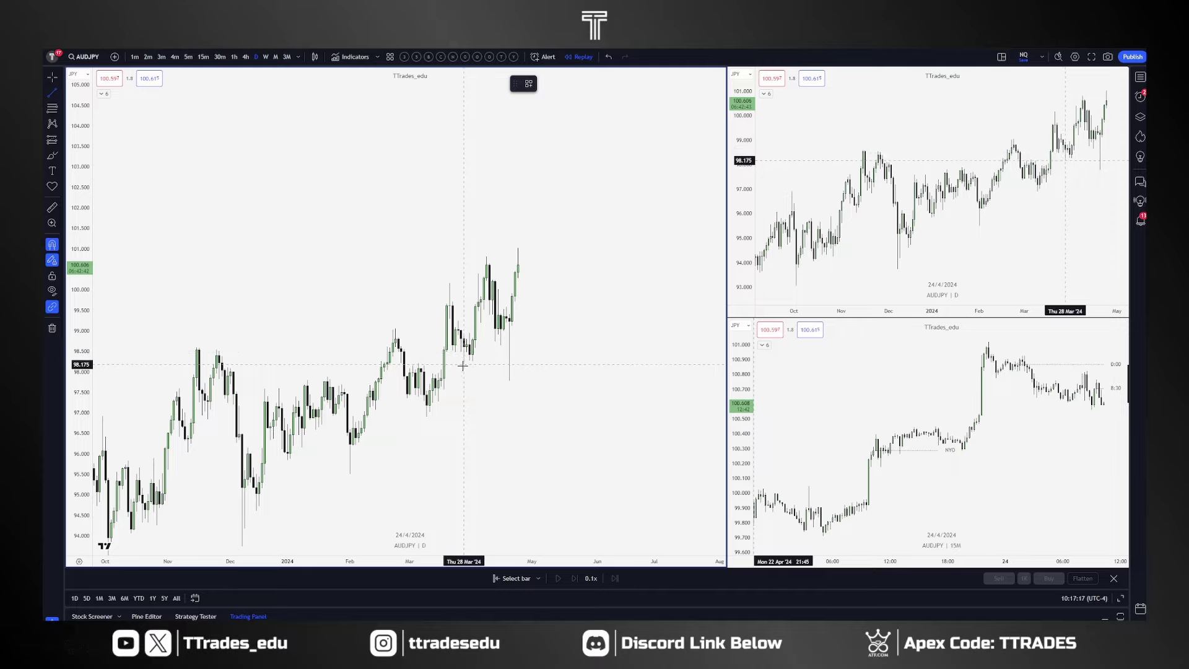
left_click_drag(463, 363, 540, 363)
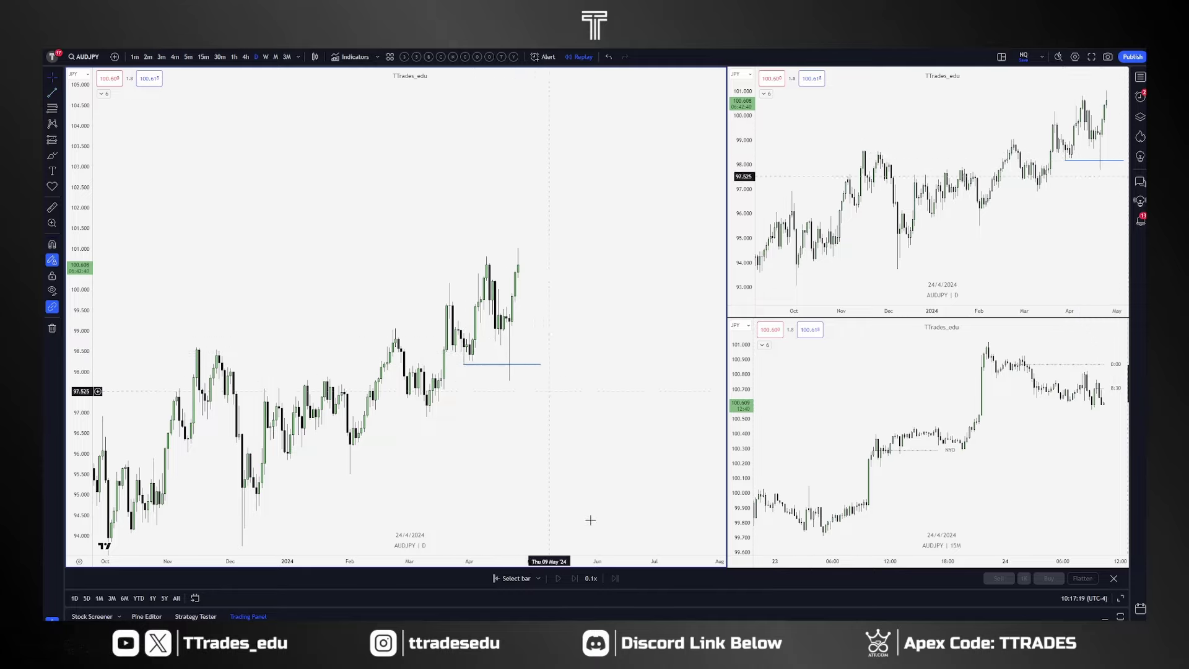
left_click(506, 322)
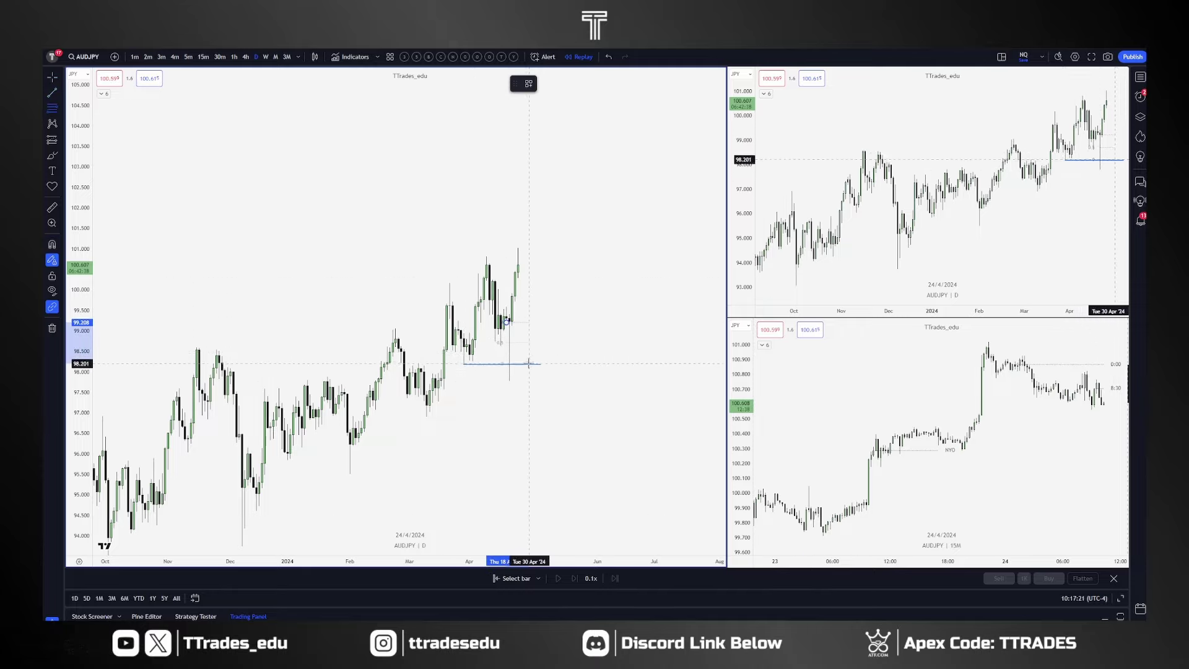
left_click(532, 379)
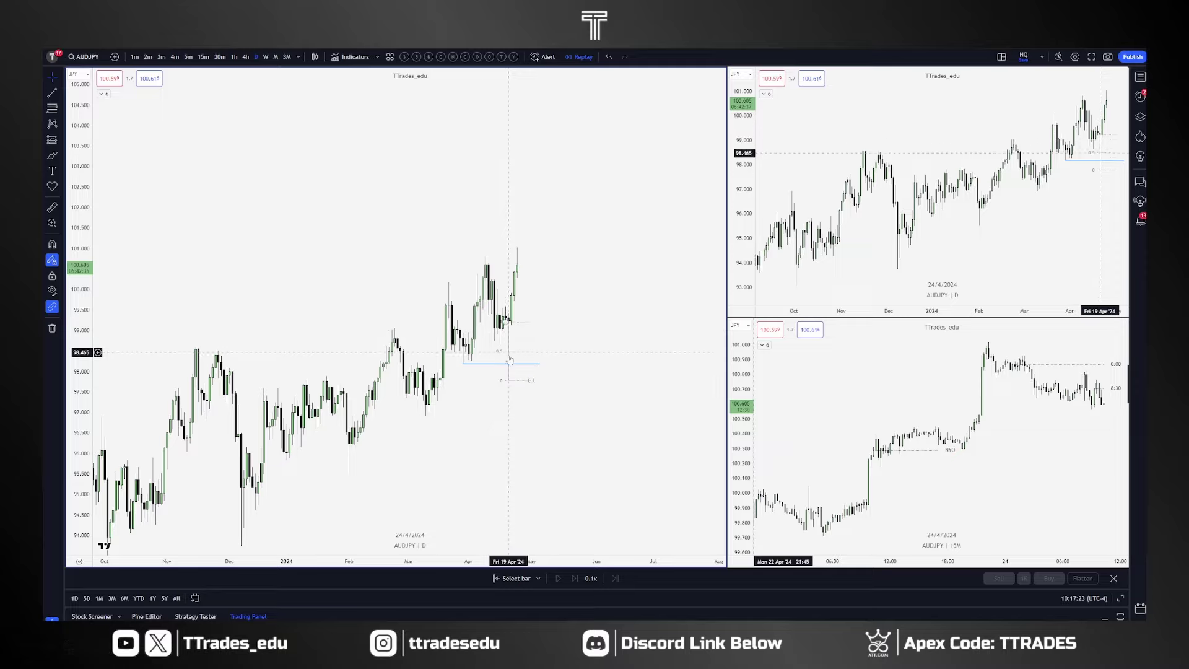
Draw a horizontal trend line from the earlier April high at about 100.81 to the latest daily candle.
scroll(513, 319, "up", 4)
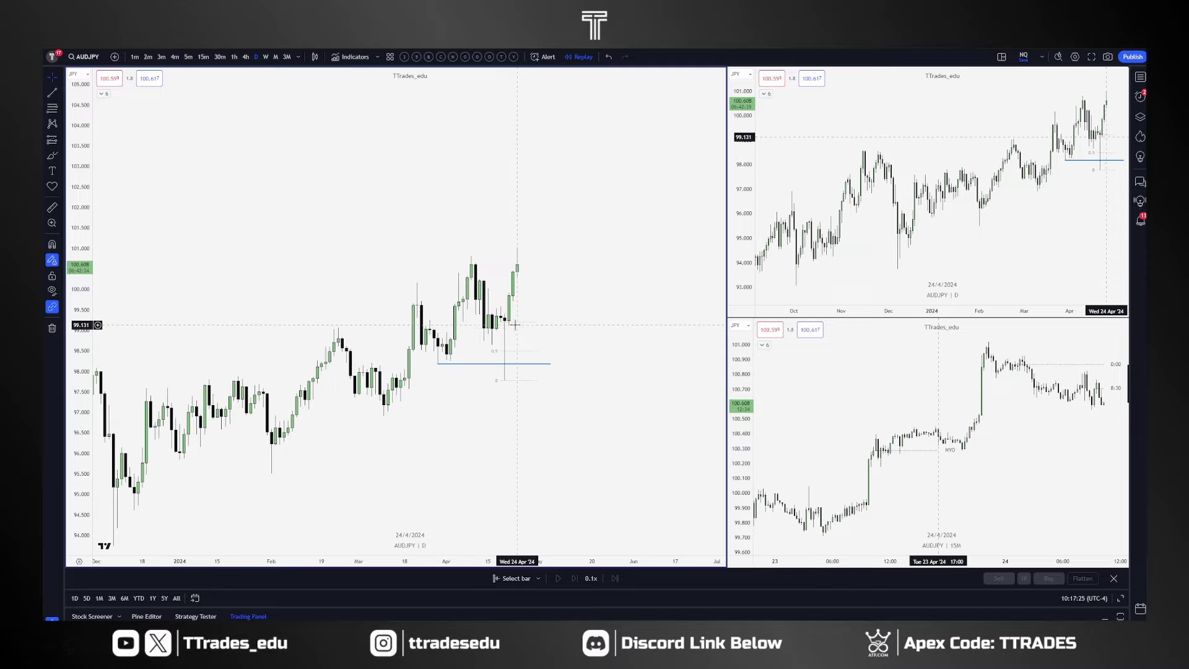
key("alt+t")
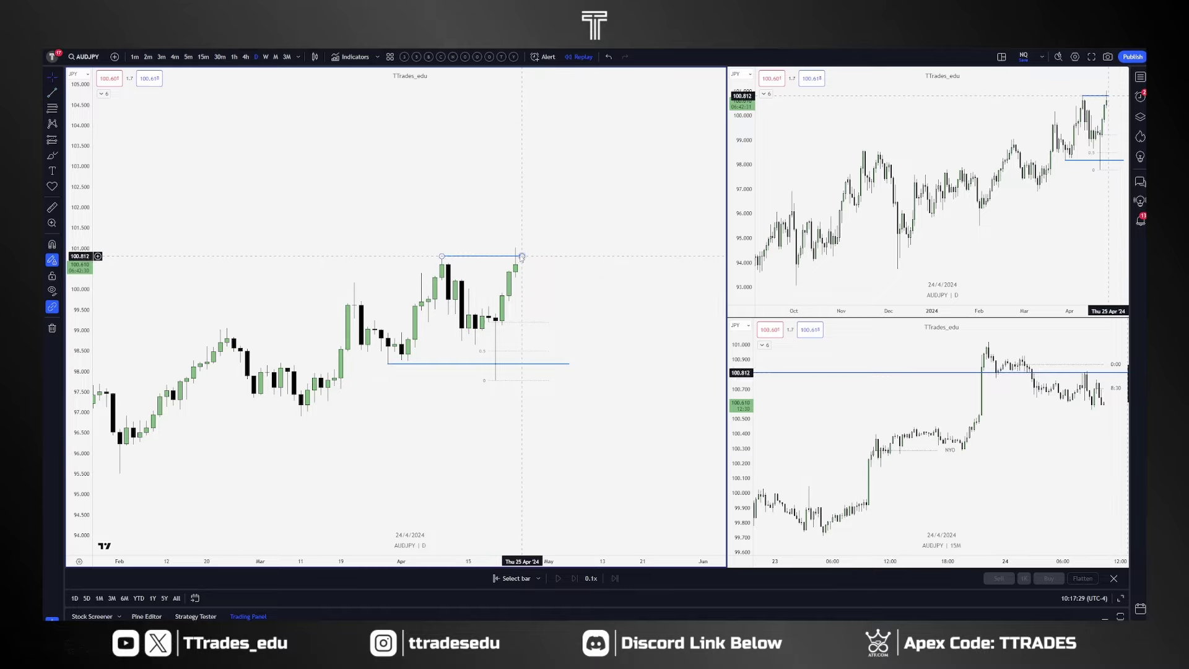
left_click(522, 246)
left_click_drag(569, 364, 569, 389)
key("ctrl+z")
key("ctrl+z")
left_click(608, 389)
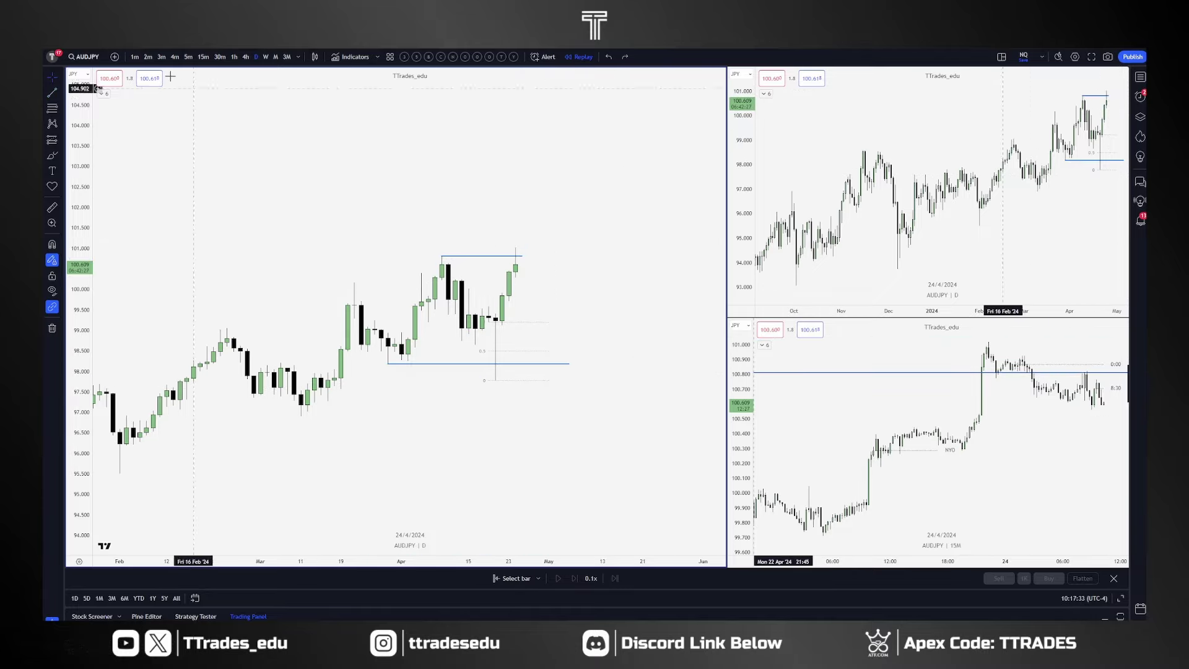
Switch AUDJPY to the 1-hour interval and draw a horizontal trend line at about 99.31 from the start of the 19 April drop.
left_click(234, 56)
scroll(547, 391, "up", 2)
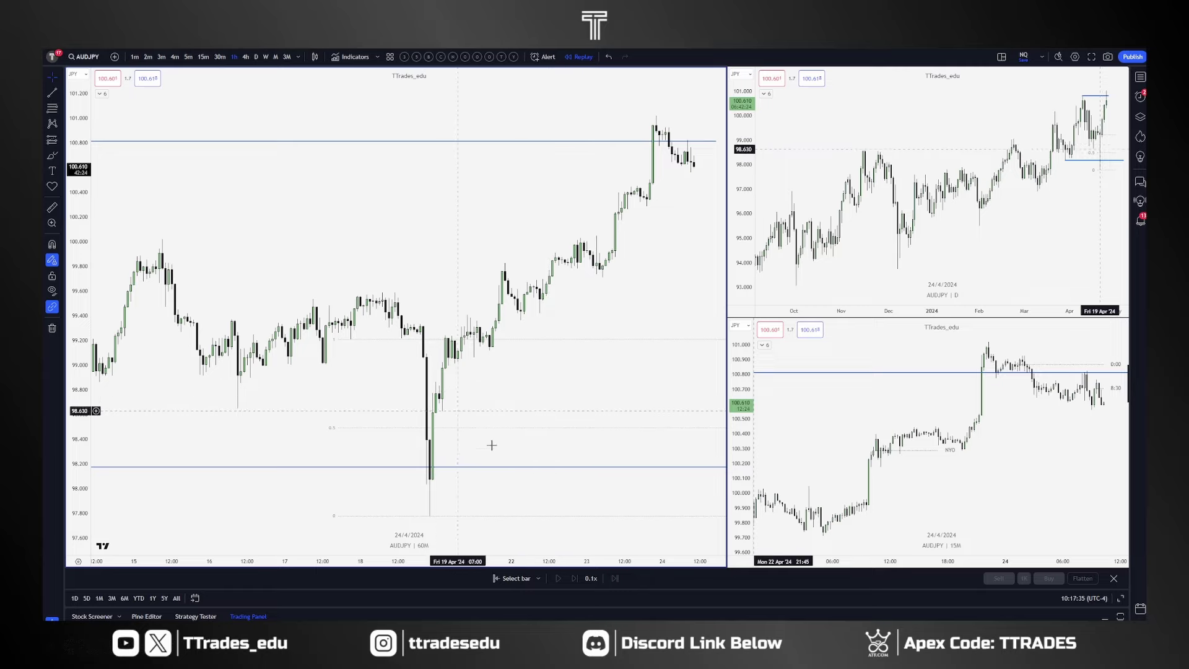
key("ctrl")
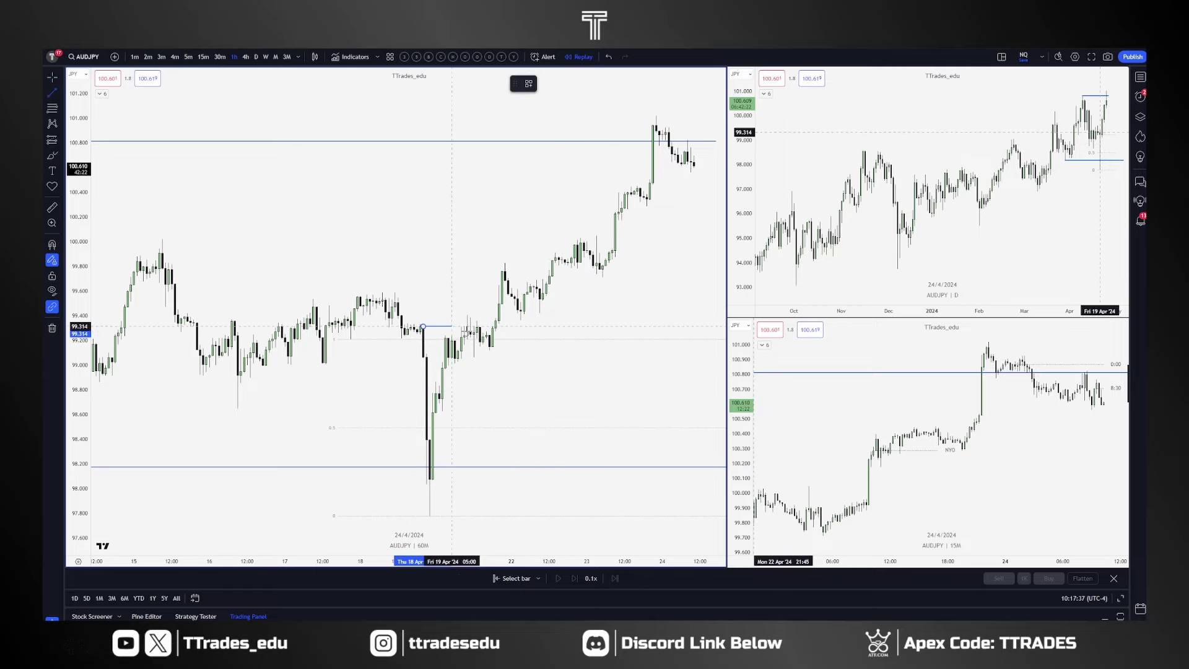
left_click(527, 326, "shift")
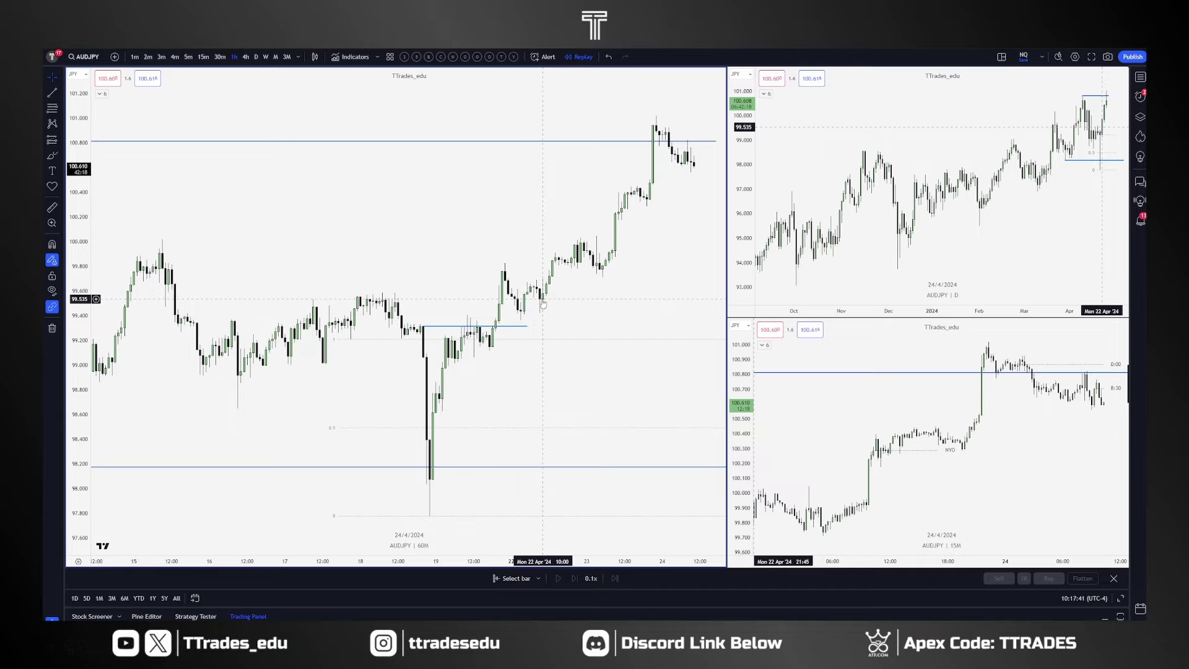
Draw a horizontal trend line at about 99.82 from the 21 April 22:00 swing high on the hourly AUDJPY chart.
left_click(52, 93)
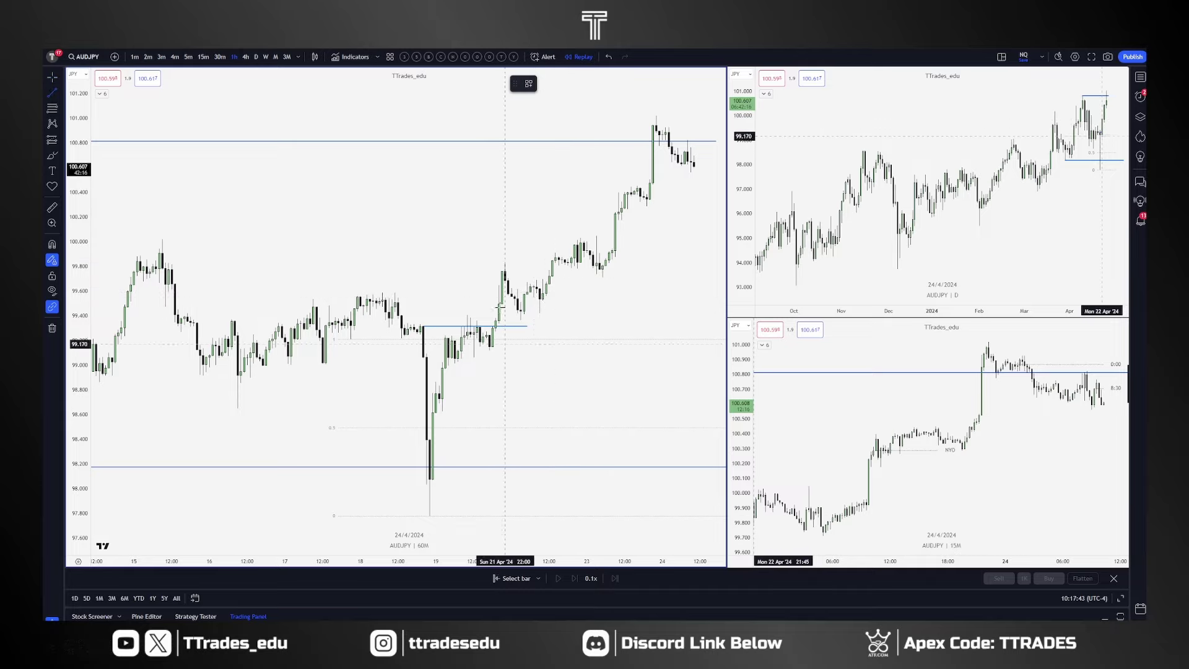
left_click(505, 262)
left_click(553, 263)
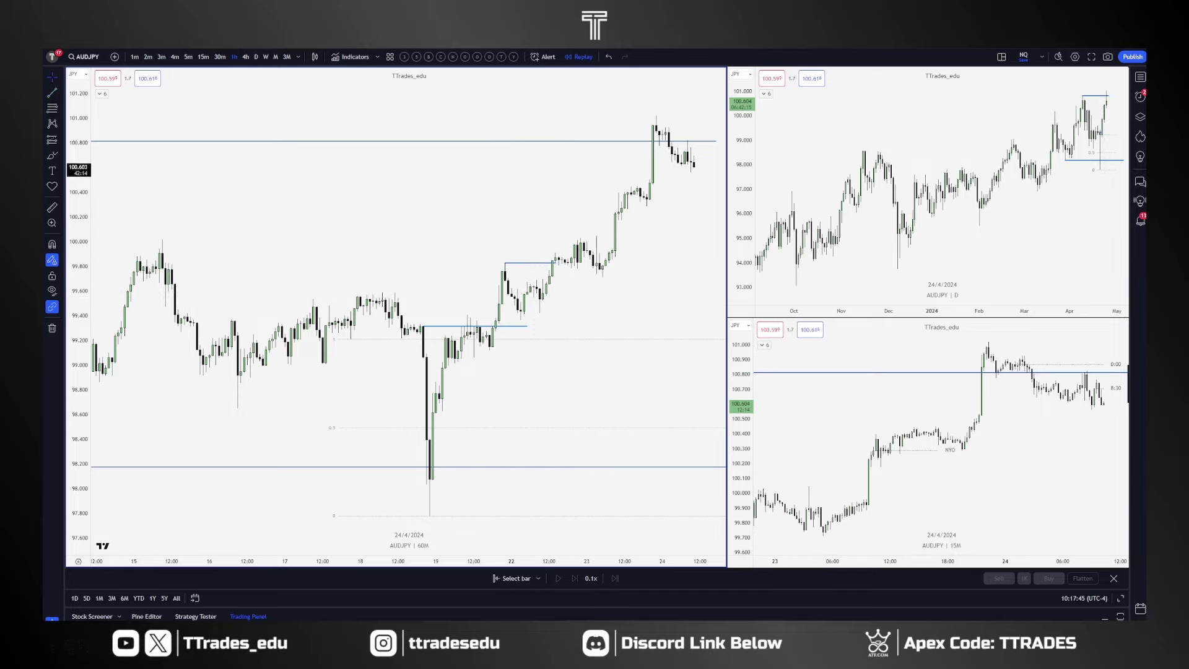
Place a long position with entry at 99.535, stop at 99.401 and target at 100.783, and delete it again.
left_click(52, 140)
left_click(542, 299)
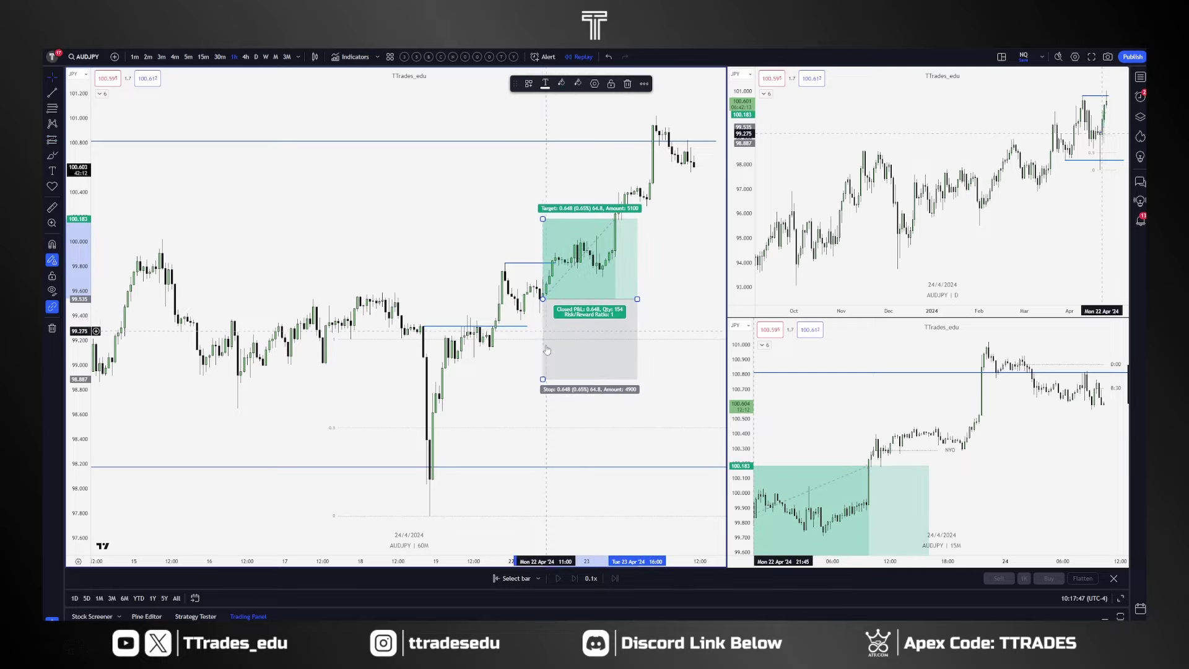
left_click_drag(543, 379, 543, 315)
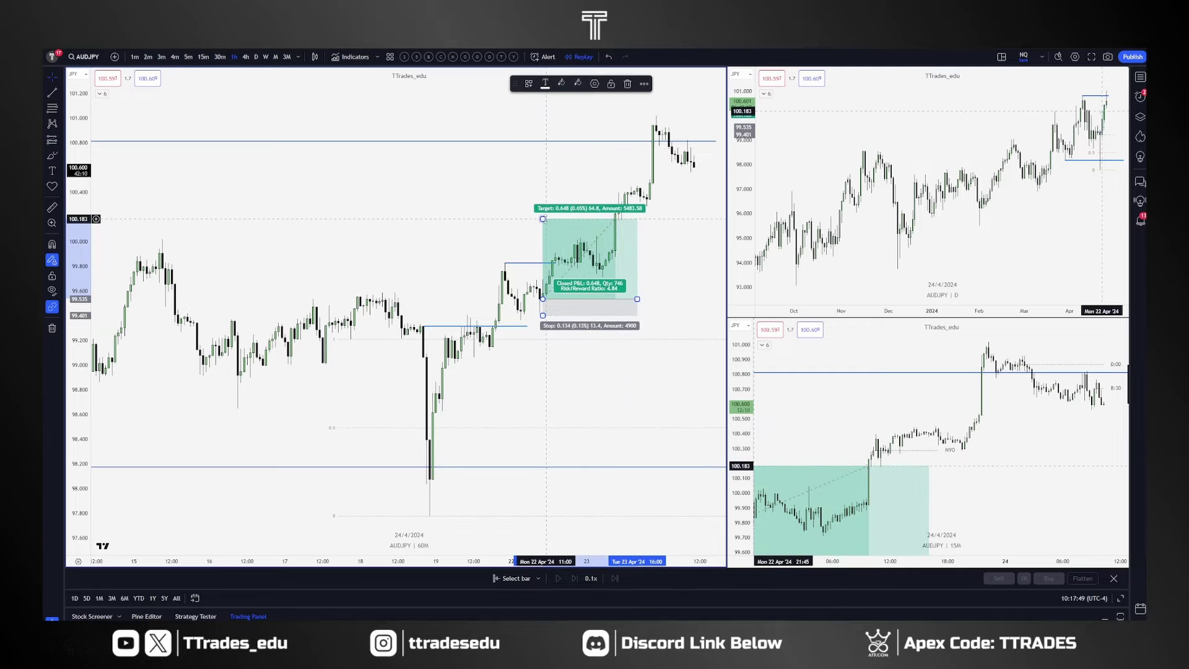
left_click_drag(543, 219, 542, 141)
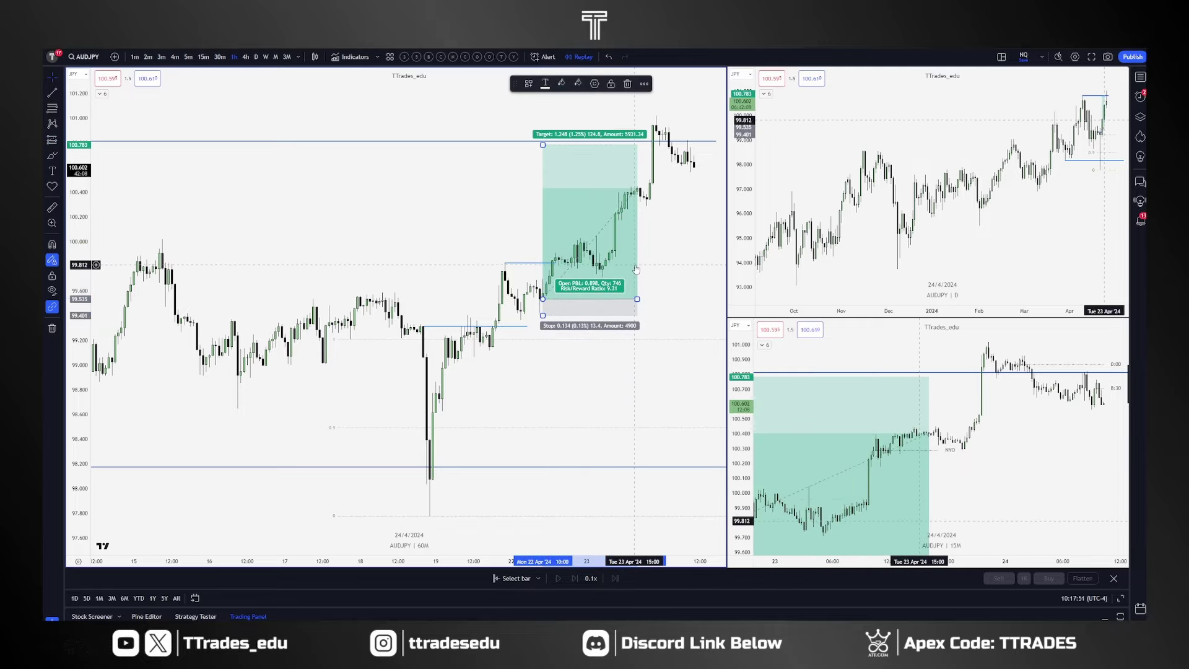
key("Delete")
Switch from the AUDJPY hourly chart to the futures daily layout.
left_click_drag(593, 265, 482, 261)
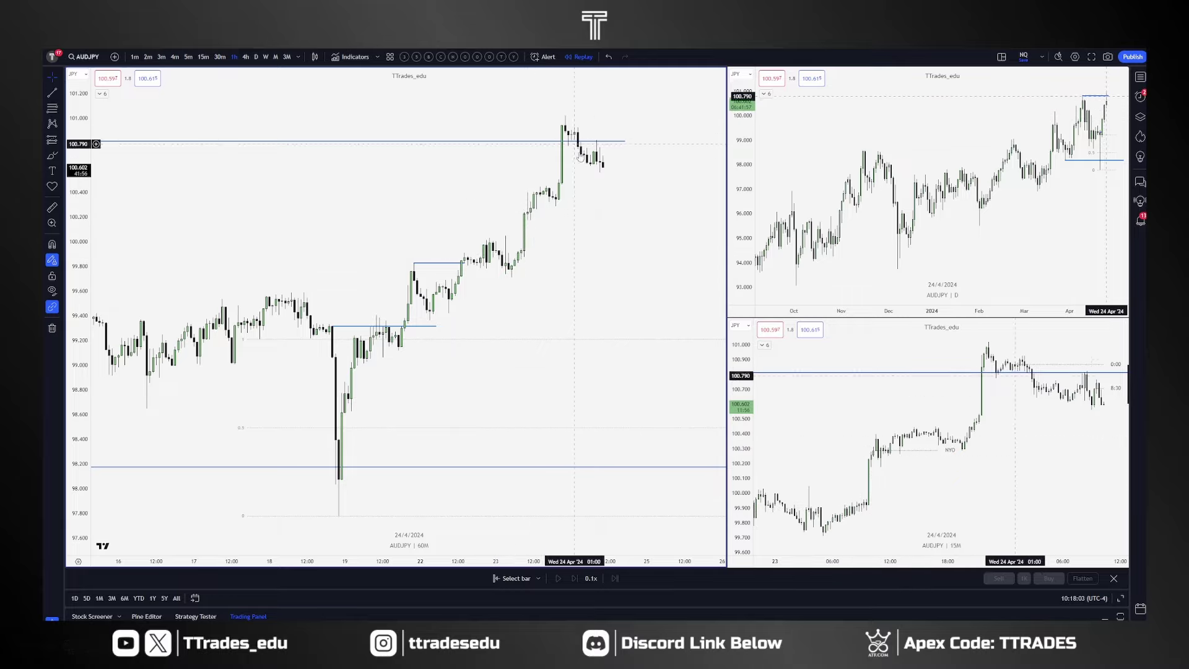
scroll(357, 241, "down", 5)
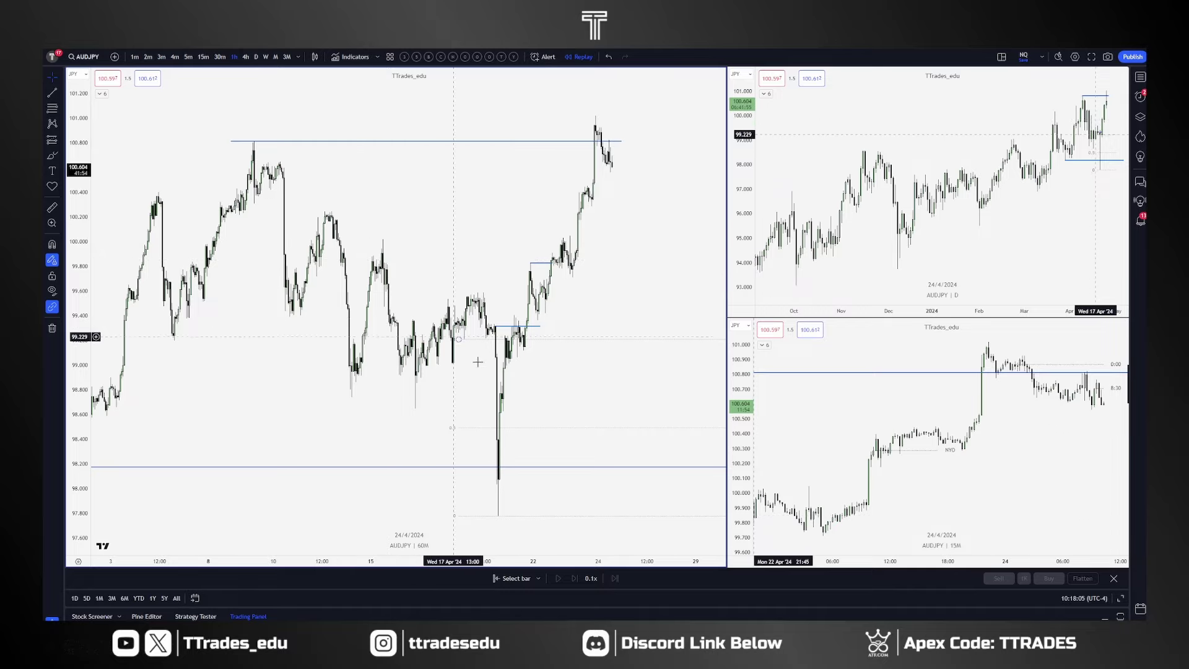
left_click_drag(627, 277, 604, 274)
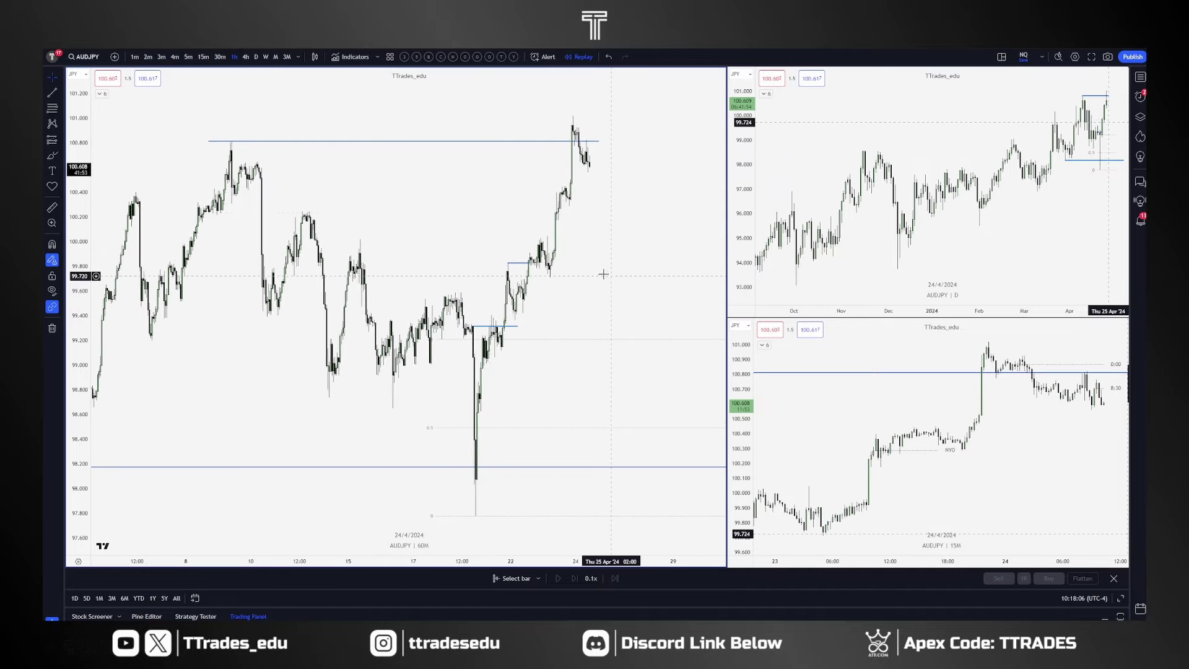
left_click(257, 56)
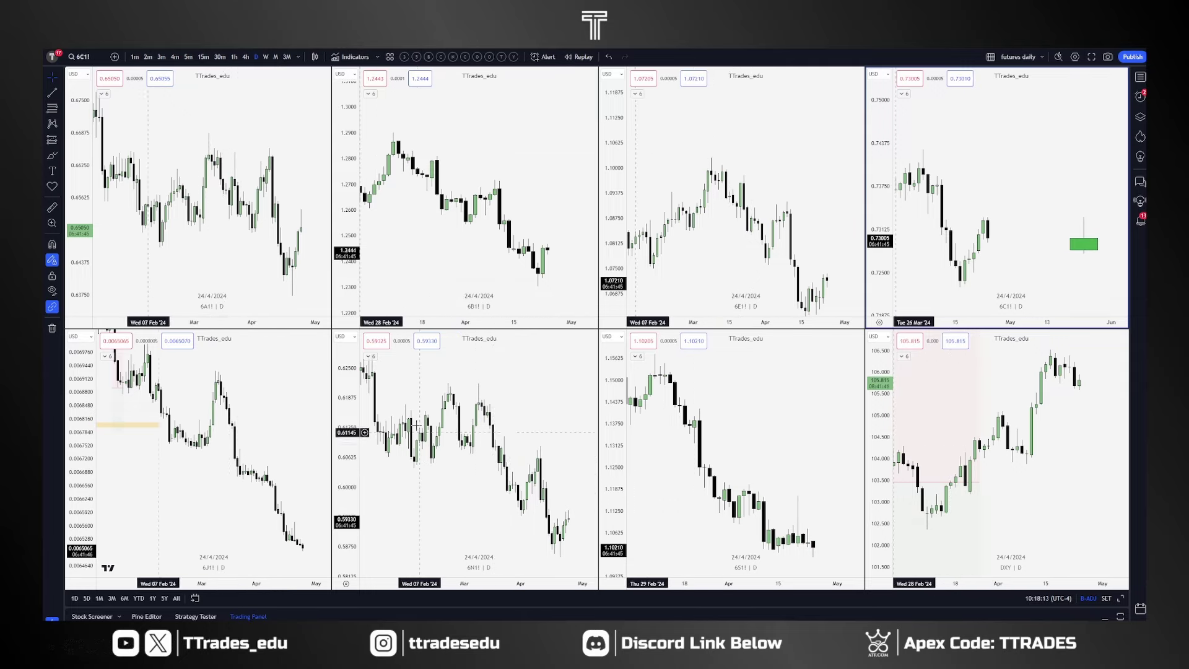
Draw a short horizontal trend line at 0.64010 from the 16 April low on the 6A1! daily chart.
key("alt+t")
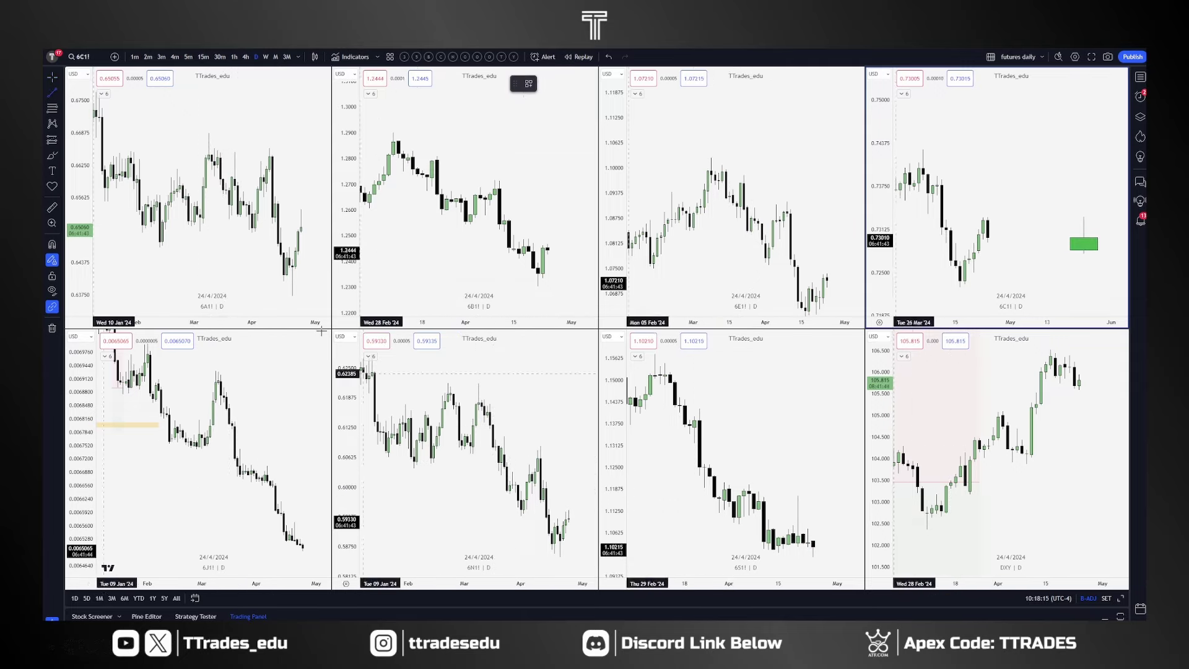
left_click_drag(283, 281, 303, 281)
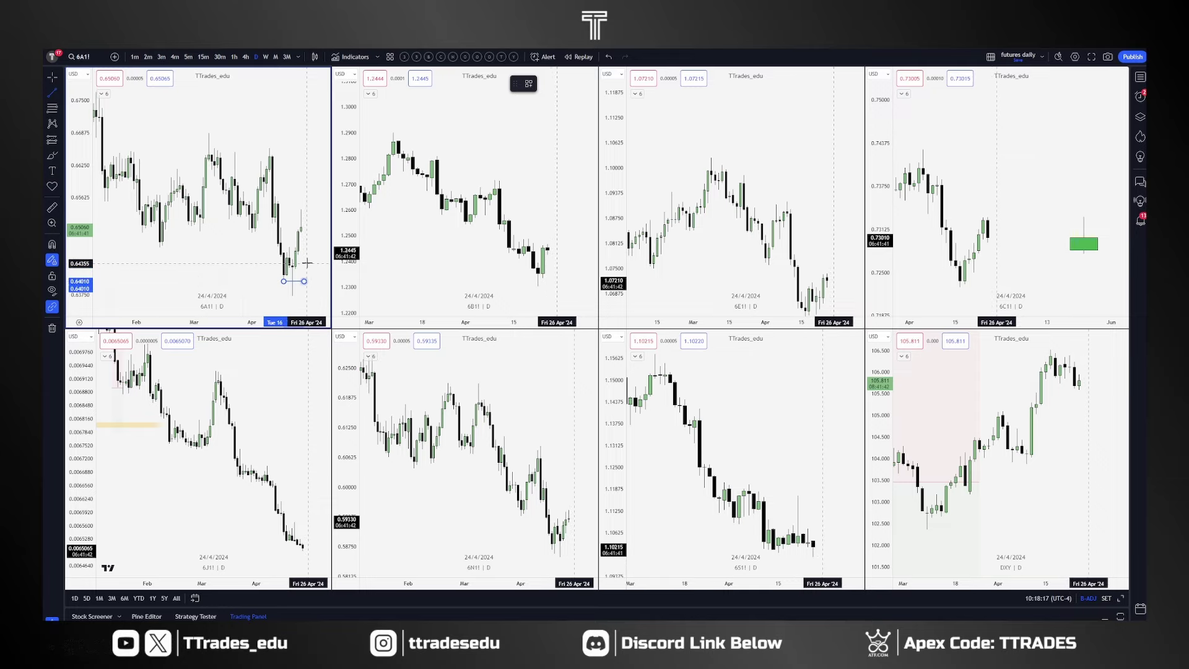
key("Escape")
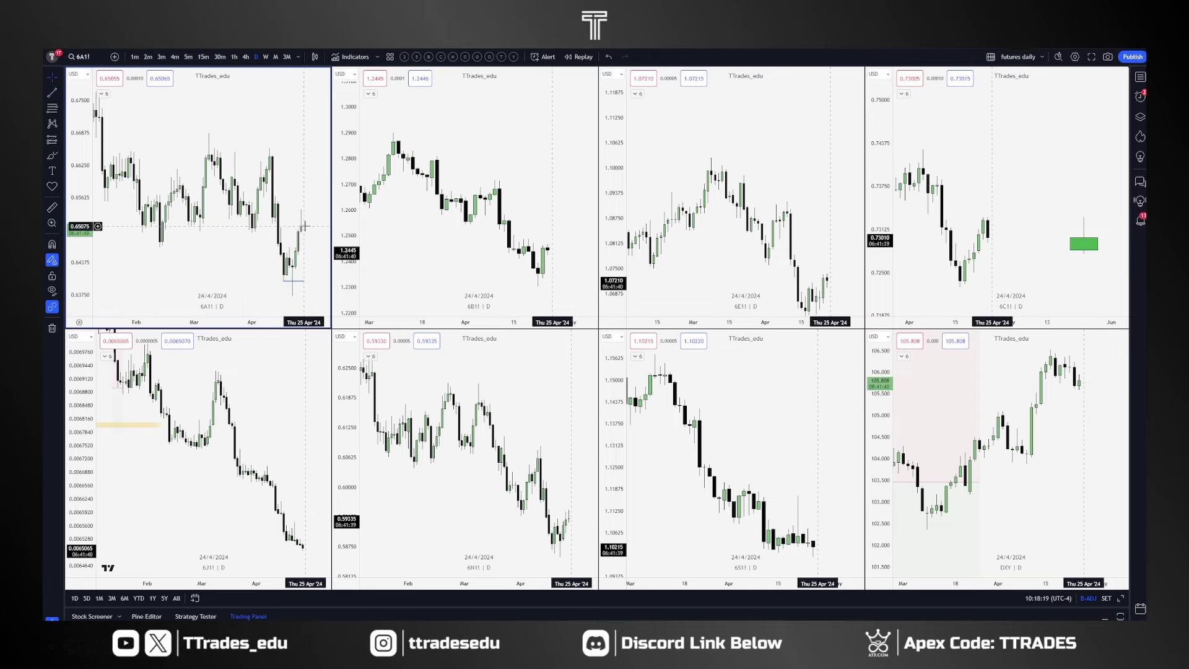
scroll(261, 411, "down", 4)
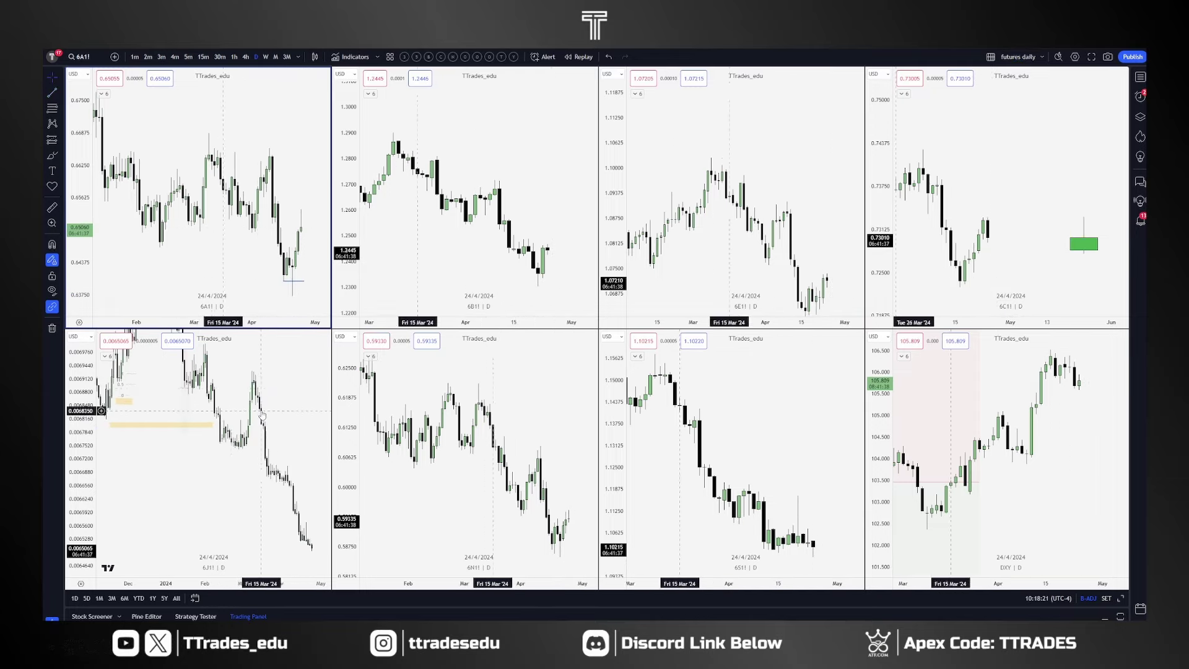
left_click_drag(305, 483, 282, 483)
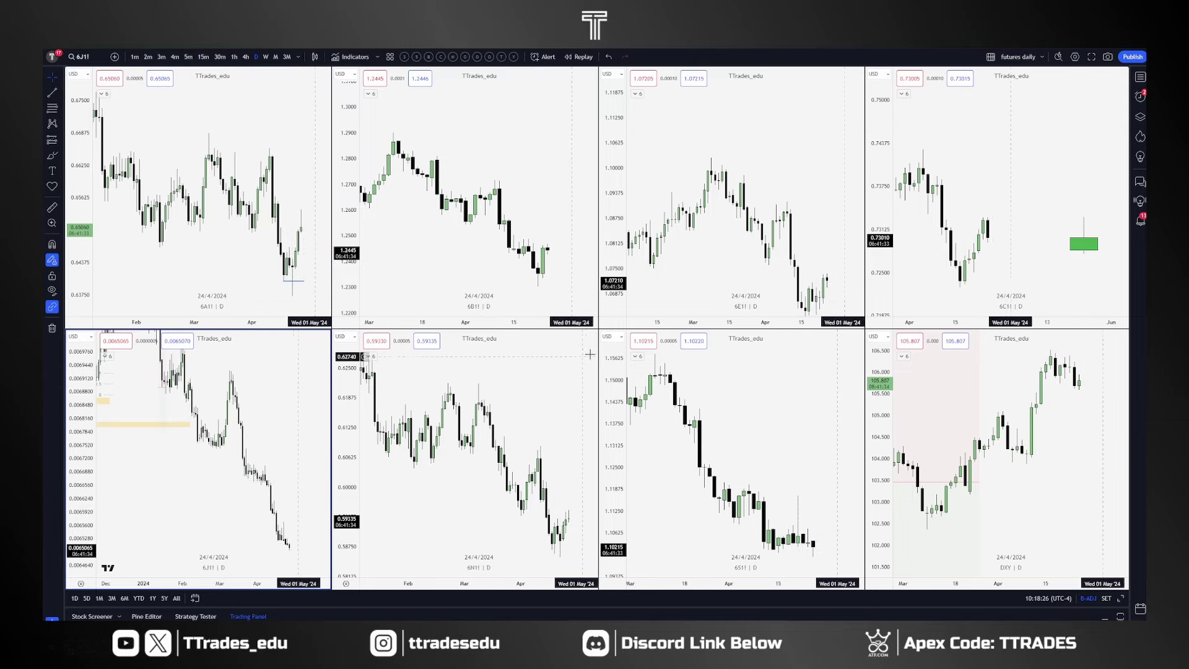
left_click_drag(781, 416, 770, 412)
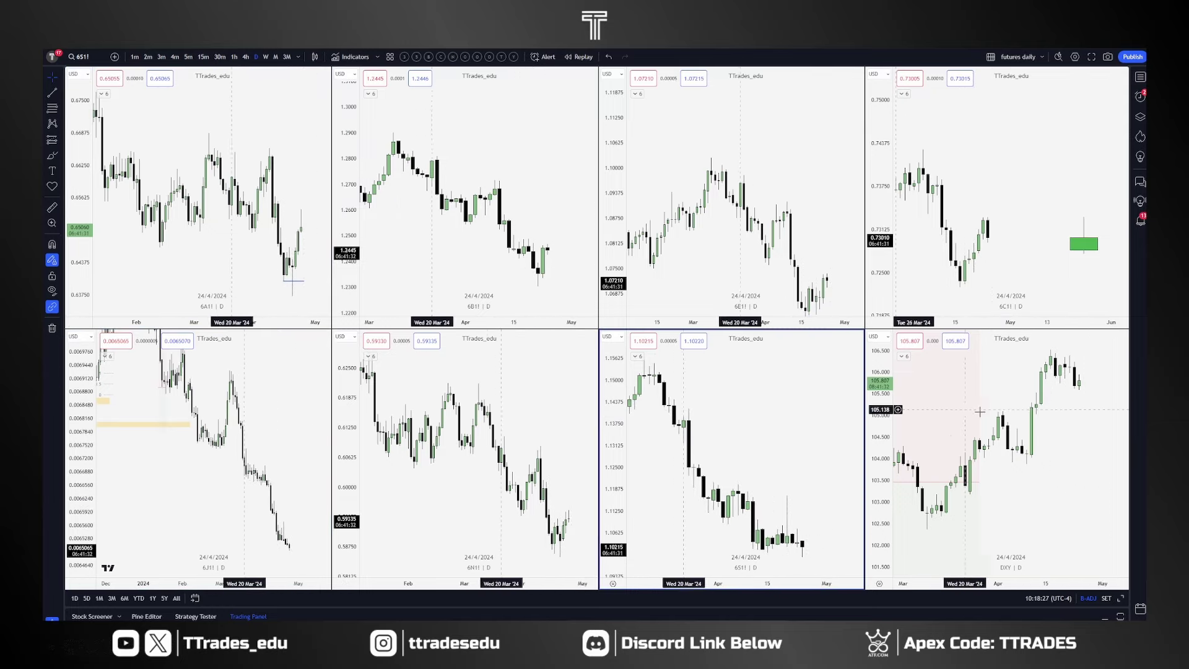
left_click_drag(1040, 440, 986, 444)
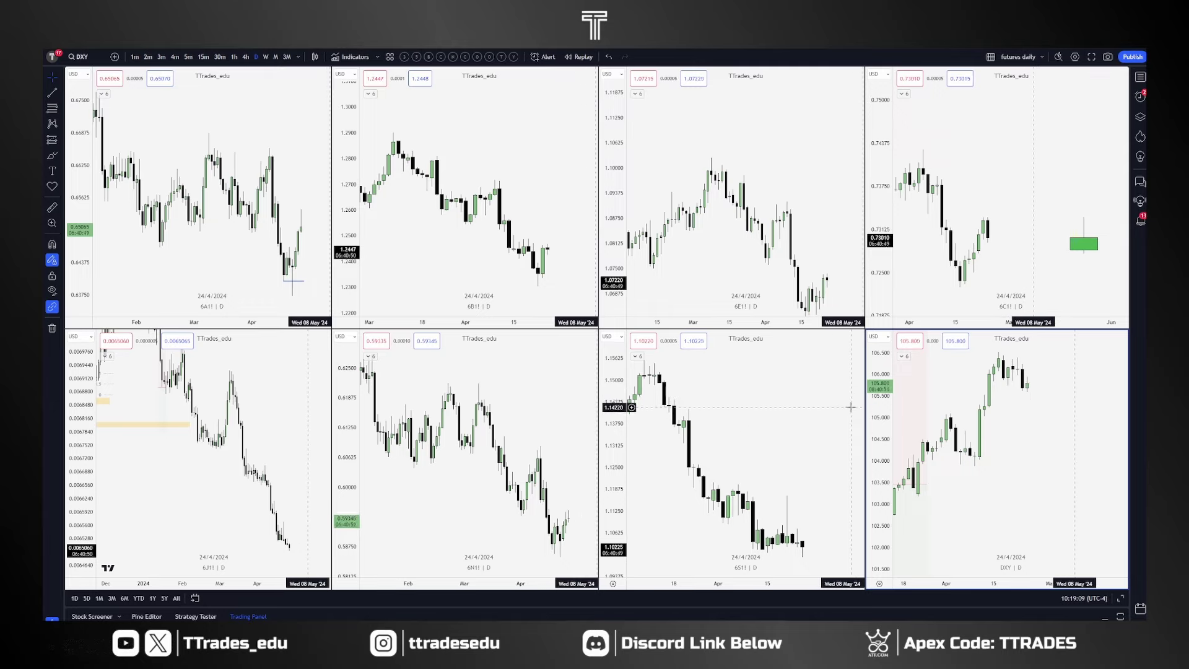
Switch to the ES layout and maximize the NQ1! 5-minute chart to fit the overnight and morning price action.
left_click(235, 41)
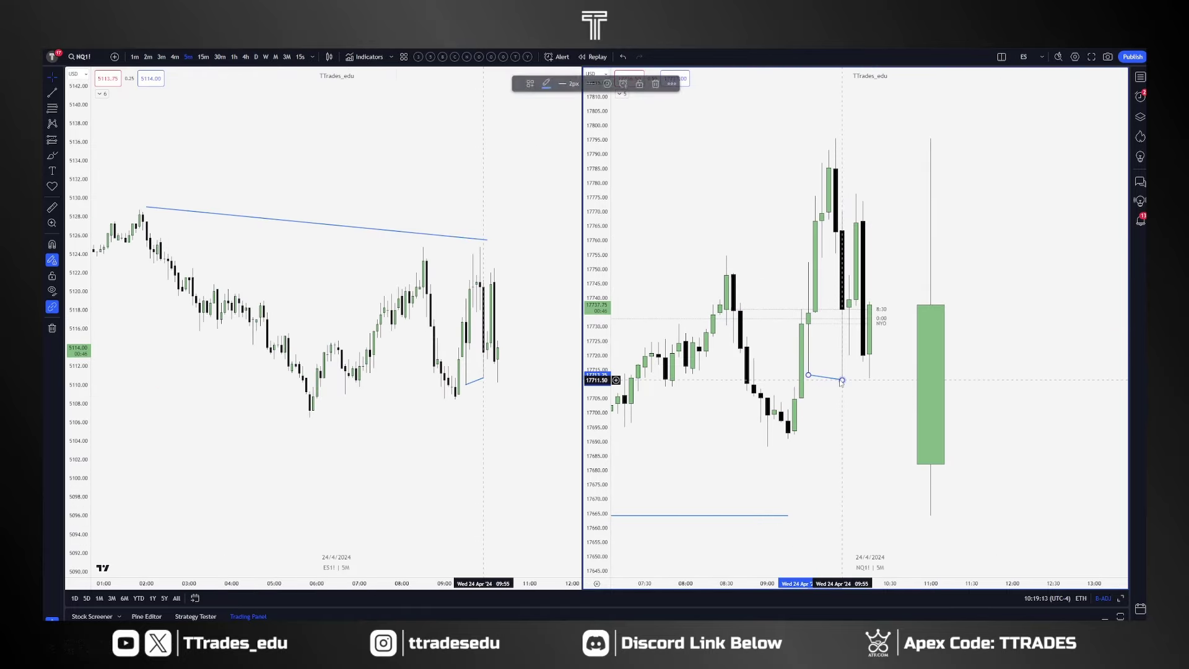
scroll(839, 379, "down", 1)
scroll(839, 378, "down", 4)
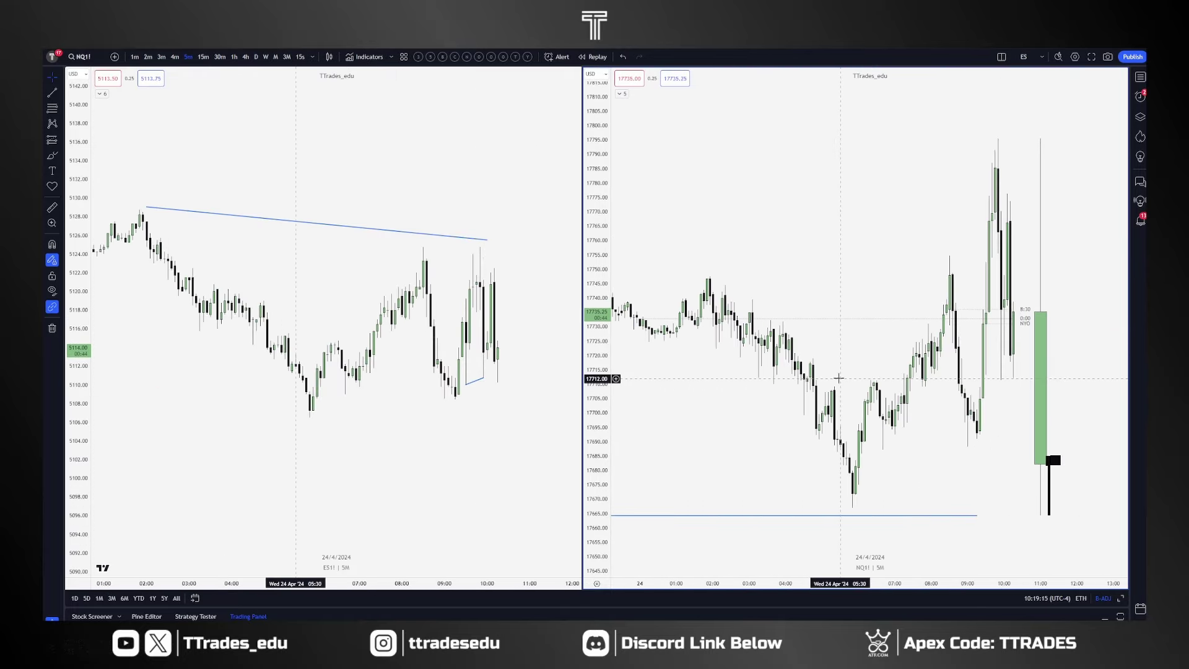
scroll(840, 378, "up", 3)
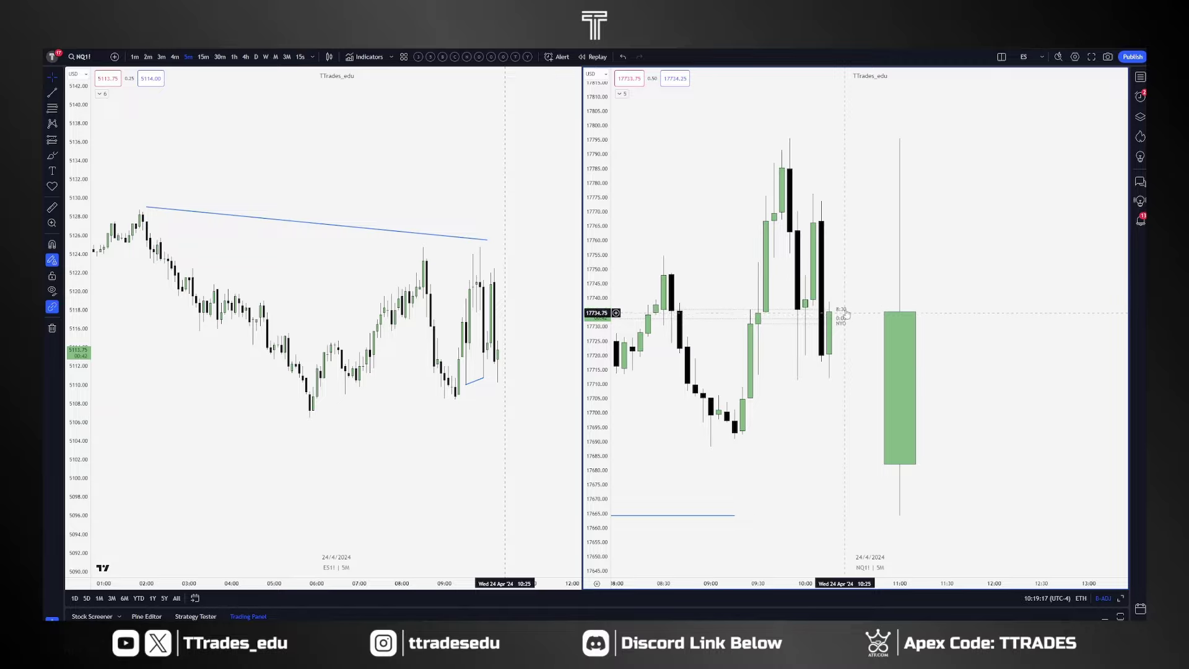
left_click(833, 429, "alt")
scroll(836, 449, "down", 8)
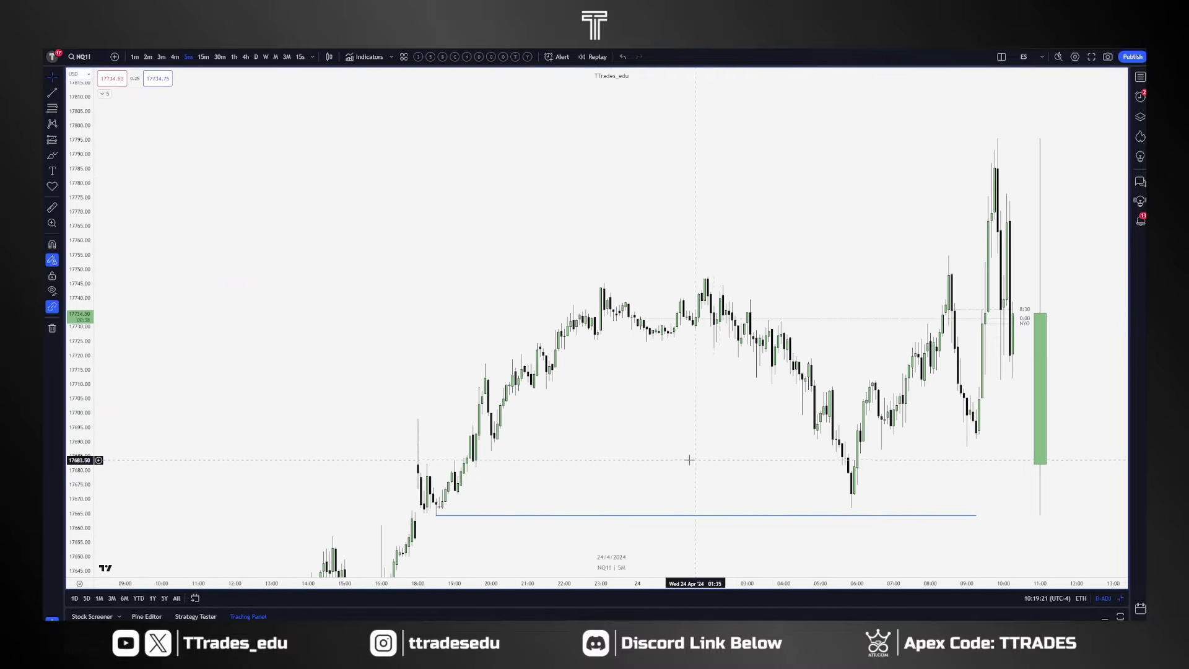
left_click_drag(674, 451, 648, 415)
left_click_drag(79, 437, 122, 458)
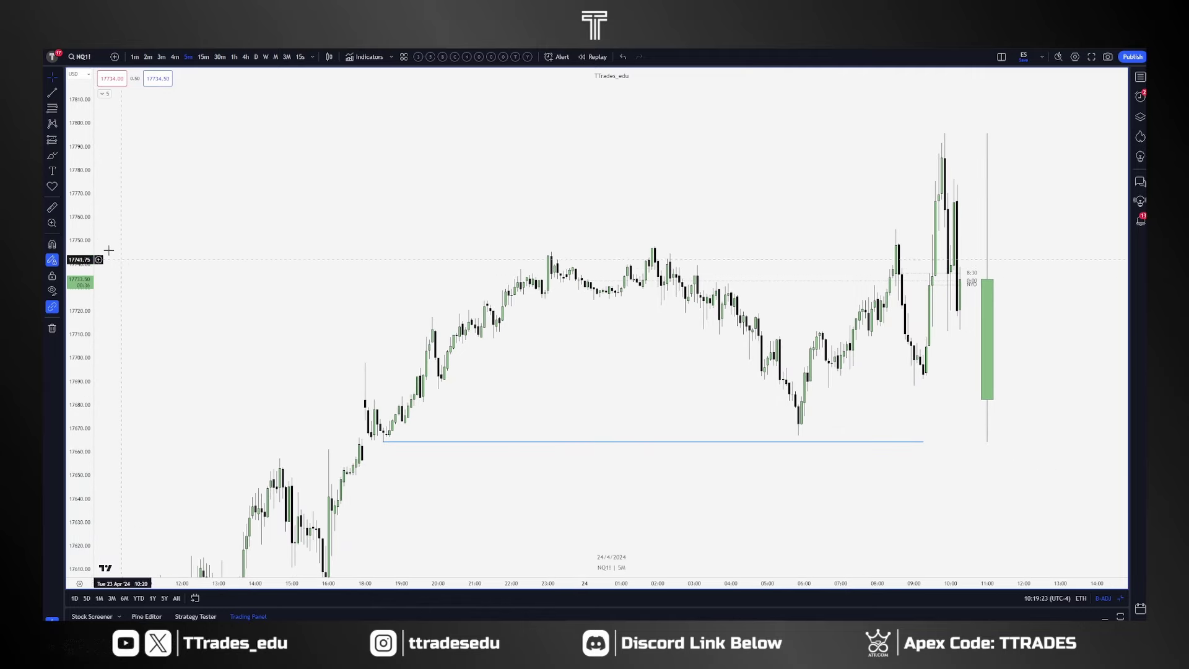
Add a Fixed Range Volume Profile on NQ1! from 23 April 18:35 to 24 April 10:15.
left_click(59, 186)
left_click(60, 186)
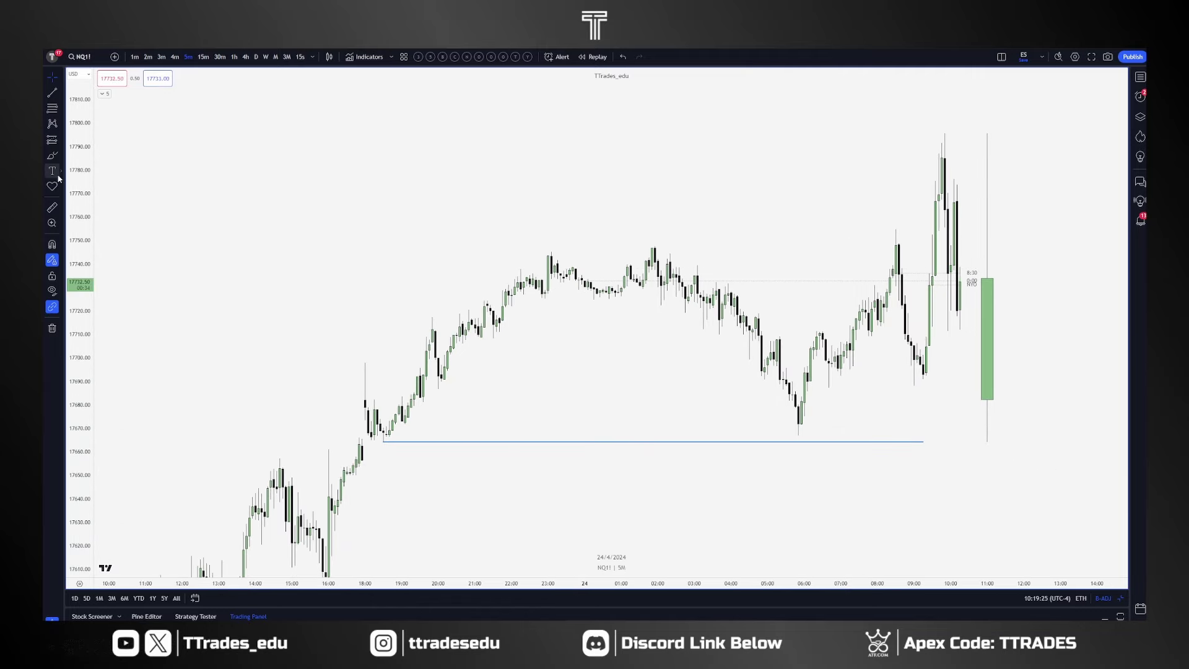
left_click(62, 172)
left_click(62, 172)
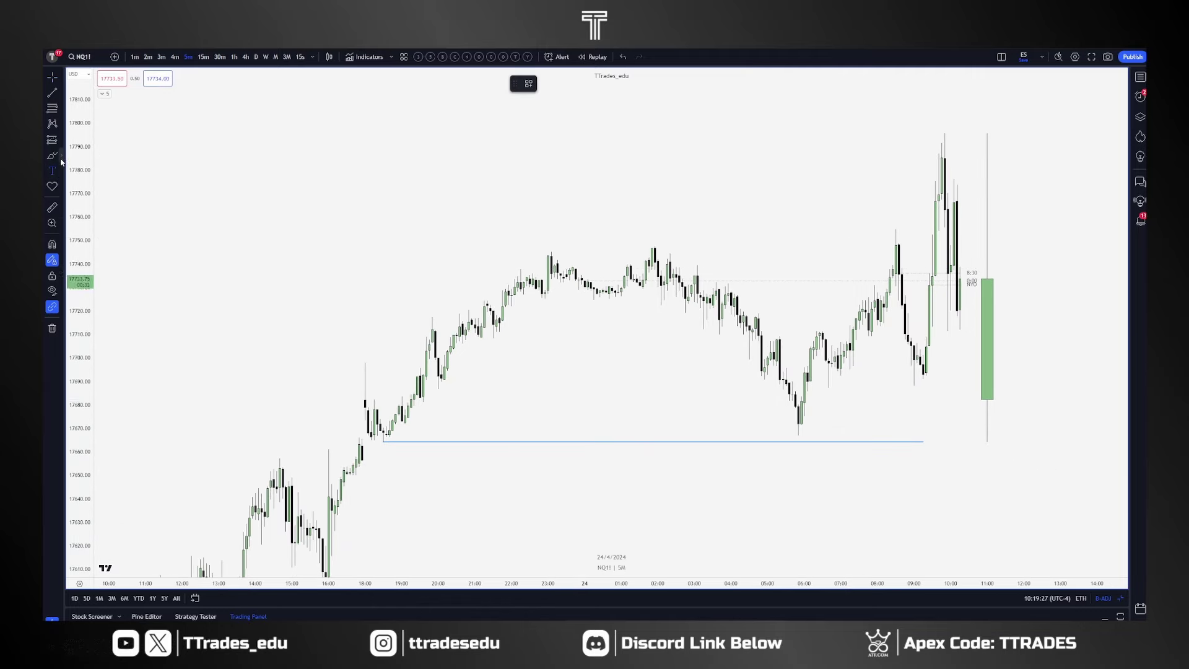
left_click(61, 158)
left_click(60, 145)
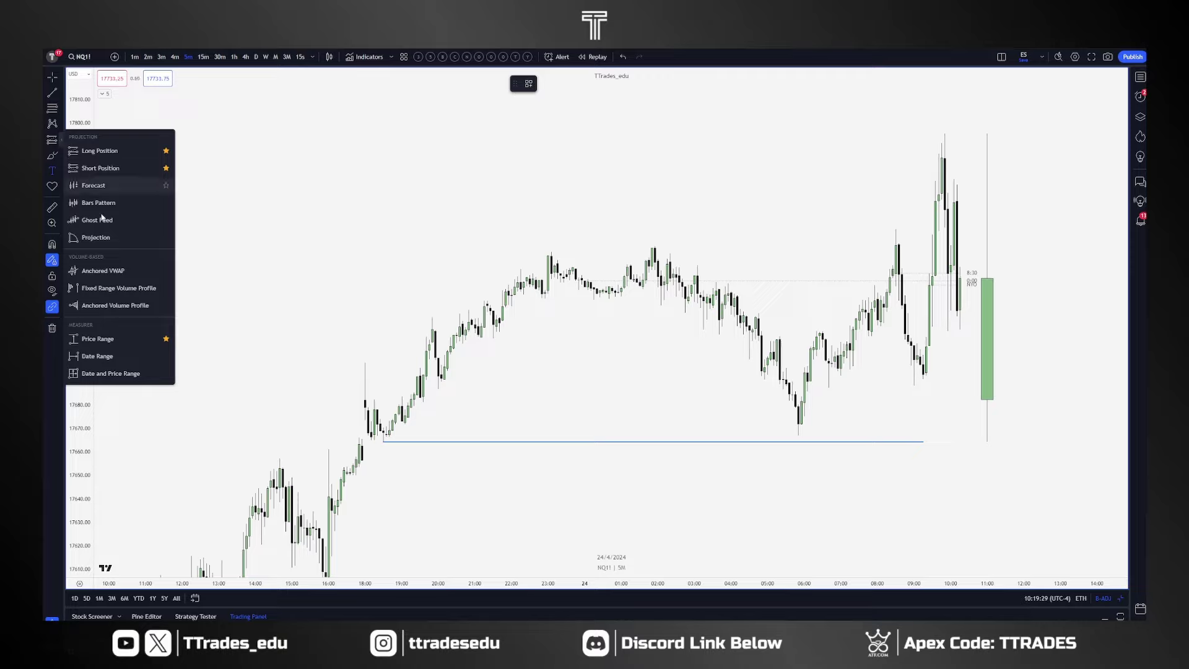
left_click(130, 289)
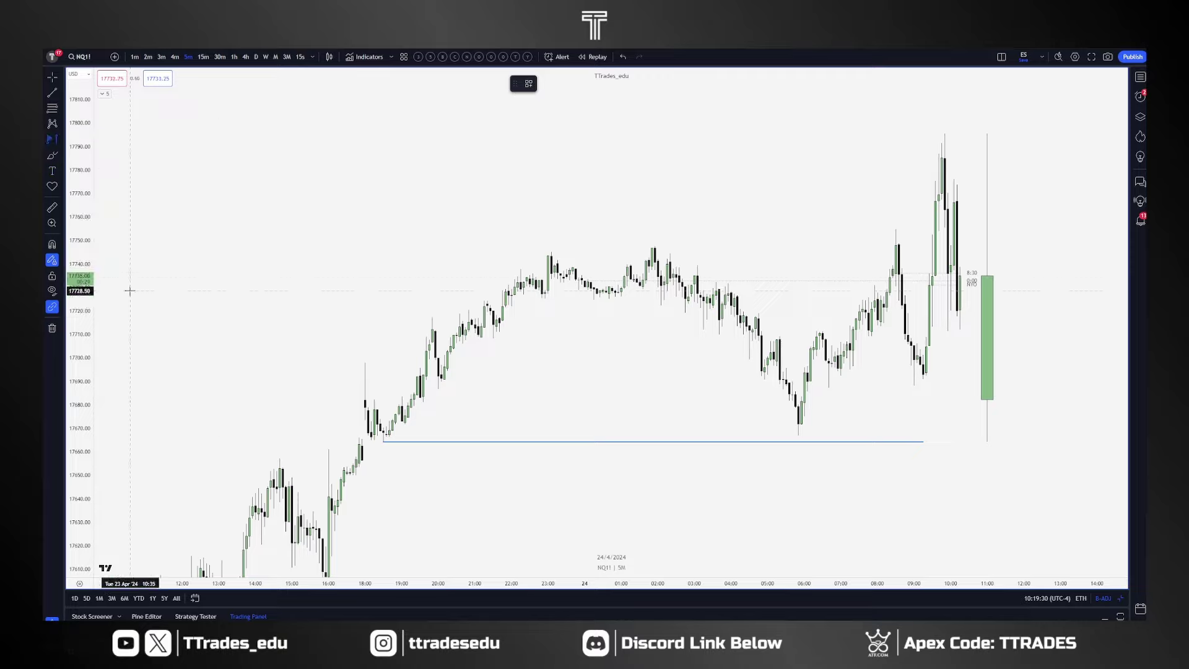
left_click(385, 234)
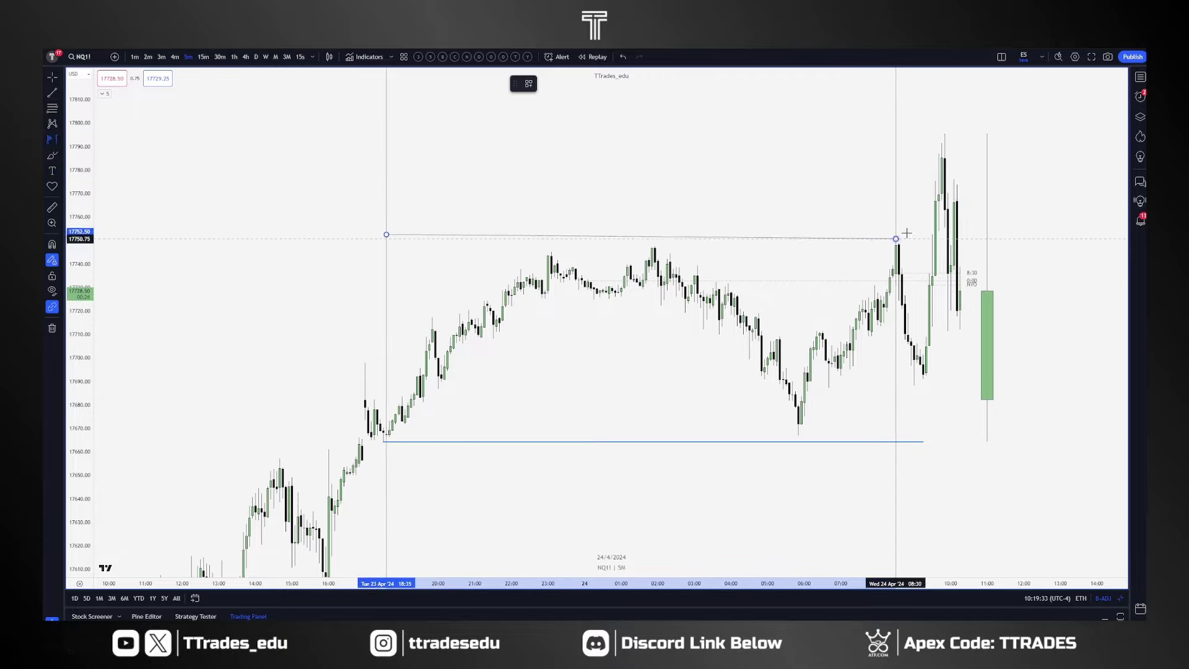
left_click(960, 200)
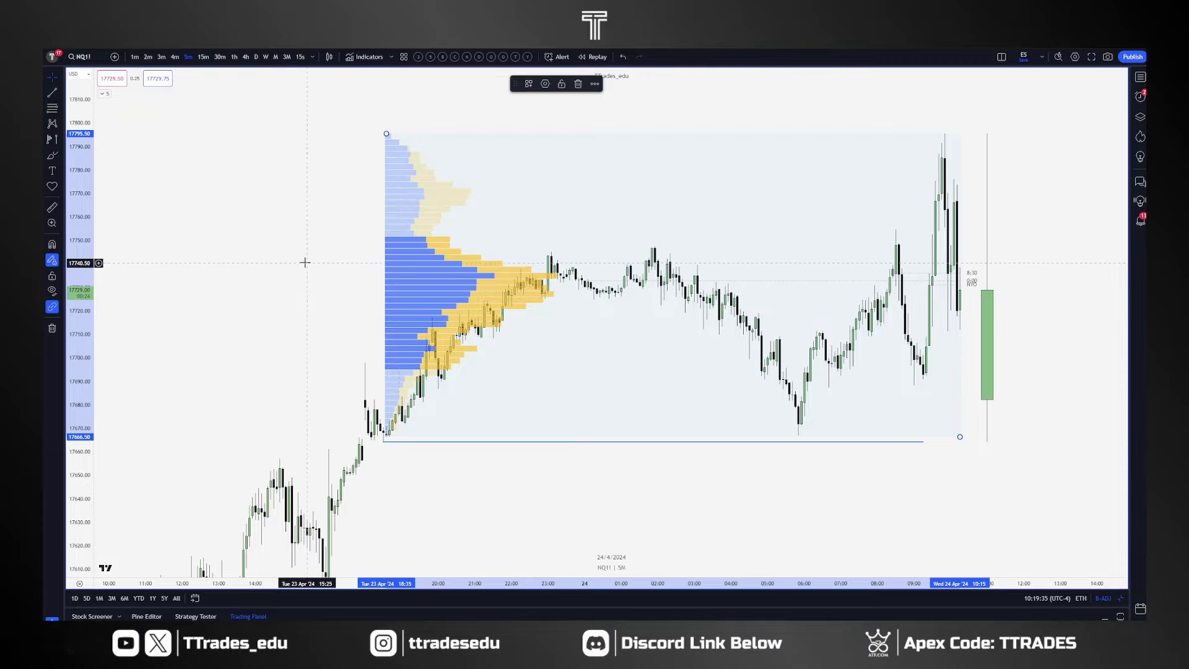
Trace the outline of the volume profile as a bell-shaped curve with the Brush tool.
left_click_drag(364, 287, 322, 305)
scroll(324, 306, "down", 6)
left_click_drag(783, 346, 779, 352)
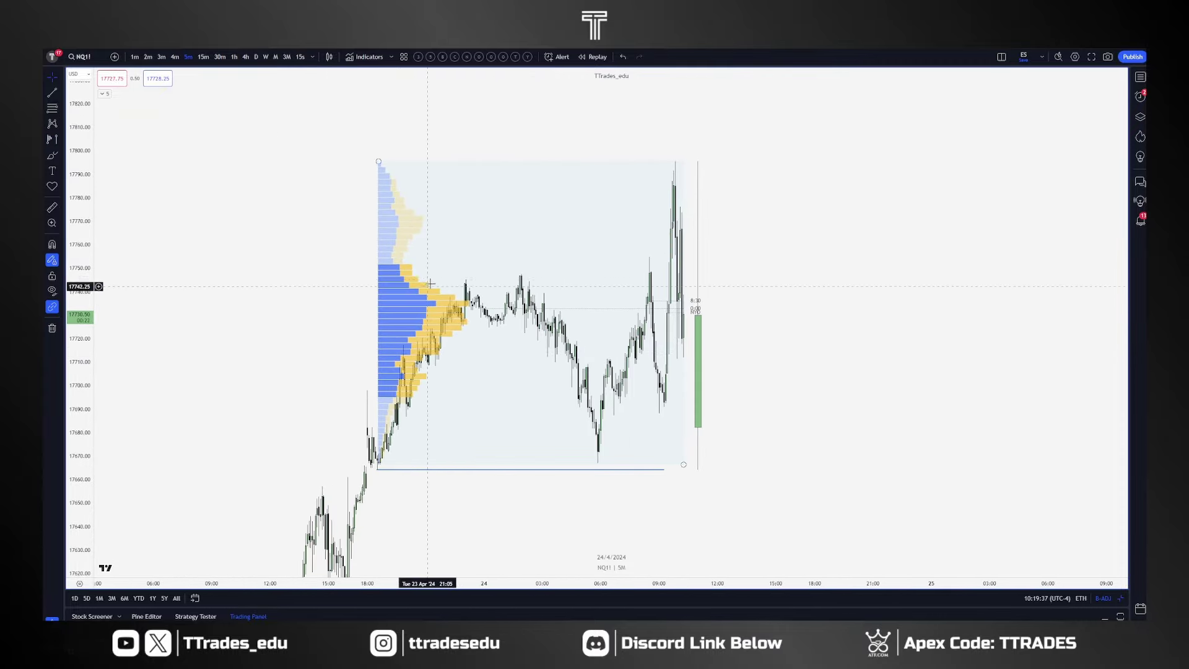
left_click(52, 155)
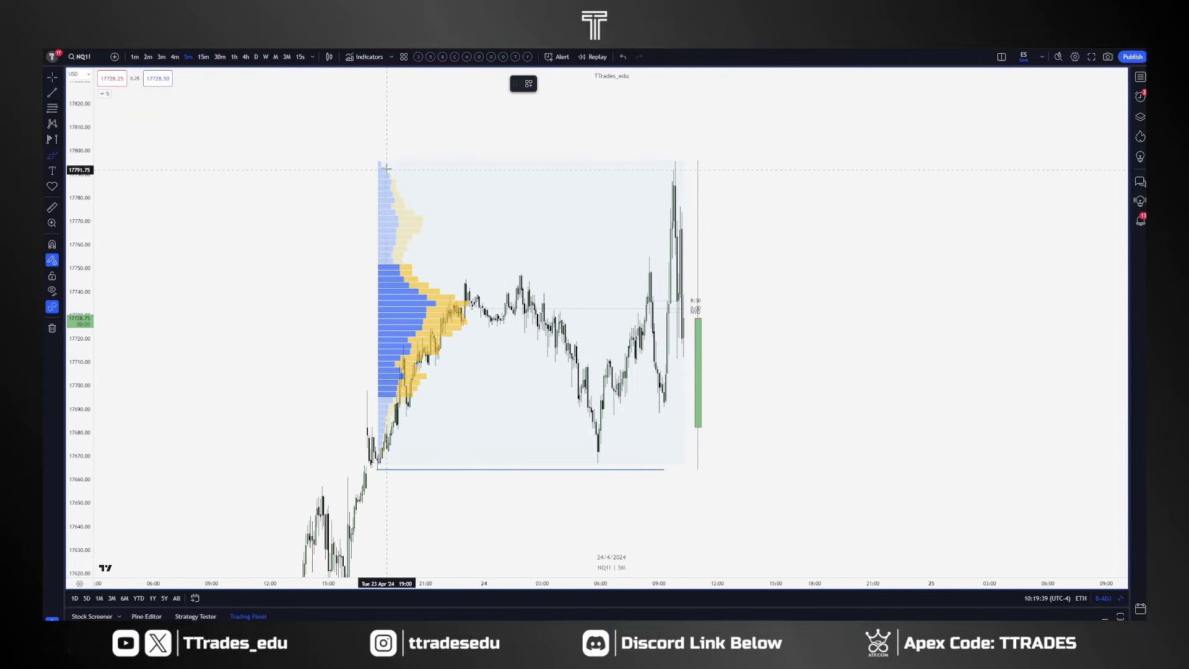
mouse_move(385, 166)
left_mouse_down()
mouse_move(409, 251)
mouse_move(472, 303)
left_mouse_up()
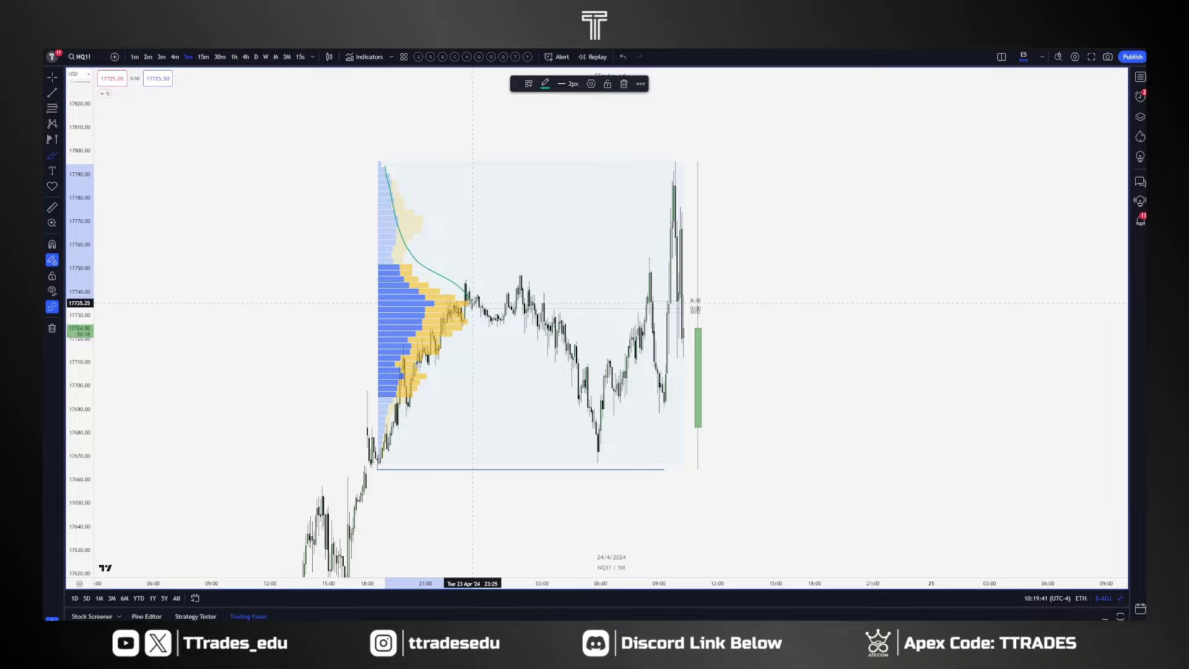
mouse_move(451, 354)
left_mouse_down()
mouse_move(420, 379)
mouse_move(379, 461)
left_mouse_up()
key("Escape")
Move the bell curve into the empty space beyond the latest candles and delete the volume profile.
left_click_drag(449, 350, 833, 353)
left_click(499, 411)
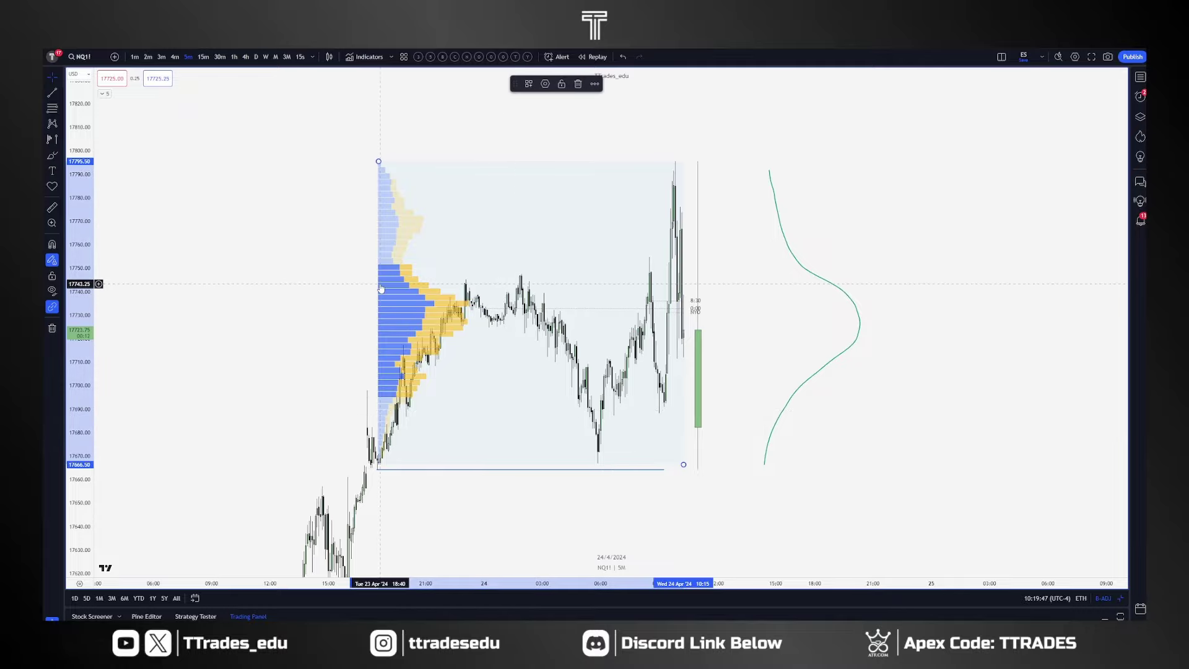
key("Delete")
Draw three near-horizontal brush lines from the bell curve's two shoulders and its peak back across the NQ1! candles.
scroll(830, 372, "up", 1)
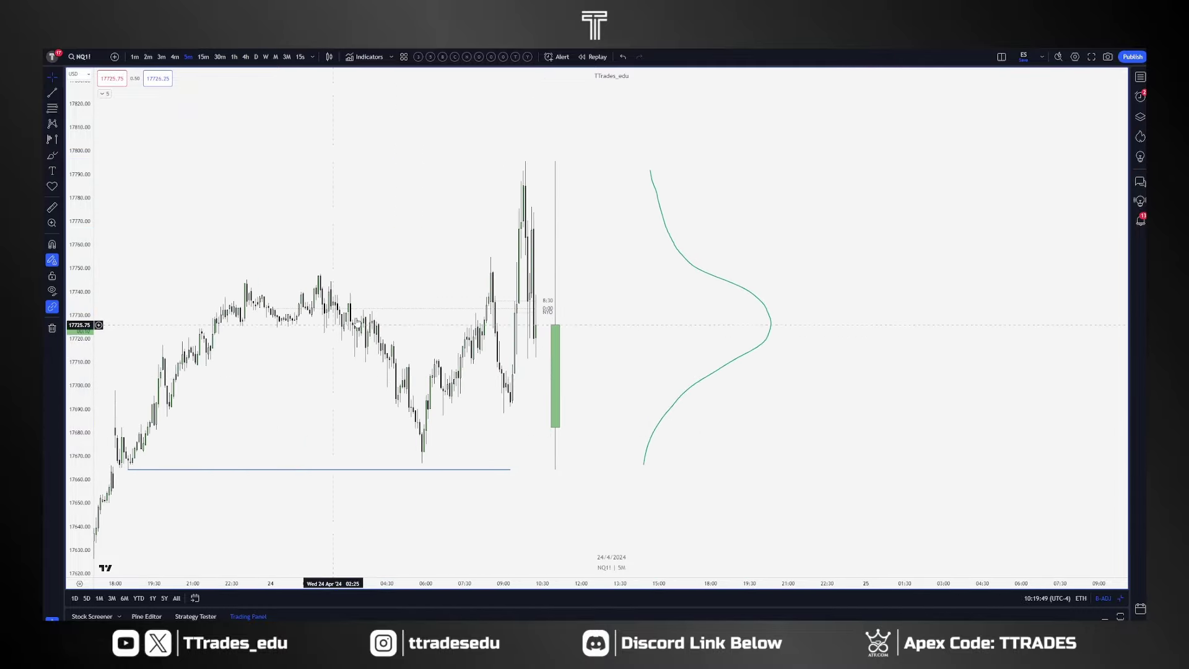
scroll(598, 315, "up", 1)
left_click(52, 155)
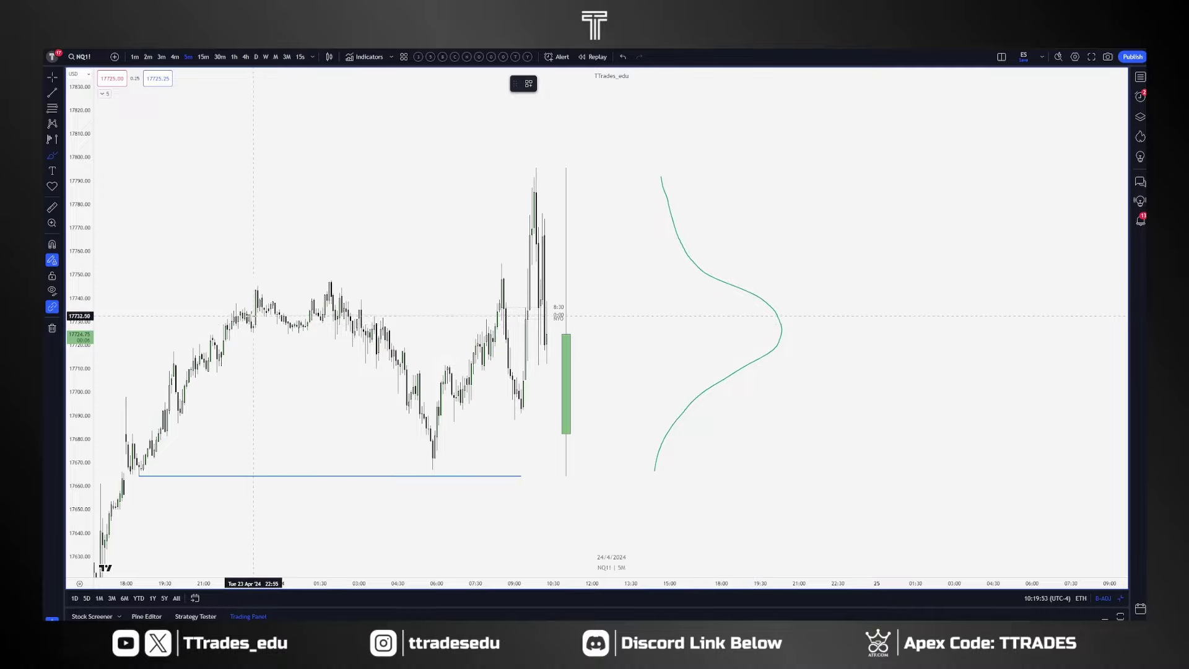
left_click_drag(319, 325, 772, 324)
key("ctrl+z")
left_click_drag(713, 277, 355, 264)
left_click_drag(733, 370, 280, 370)
left_click_drag(777, 326, 333, 321)
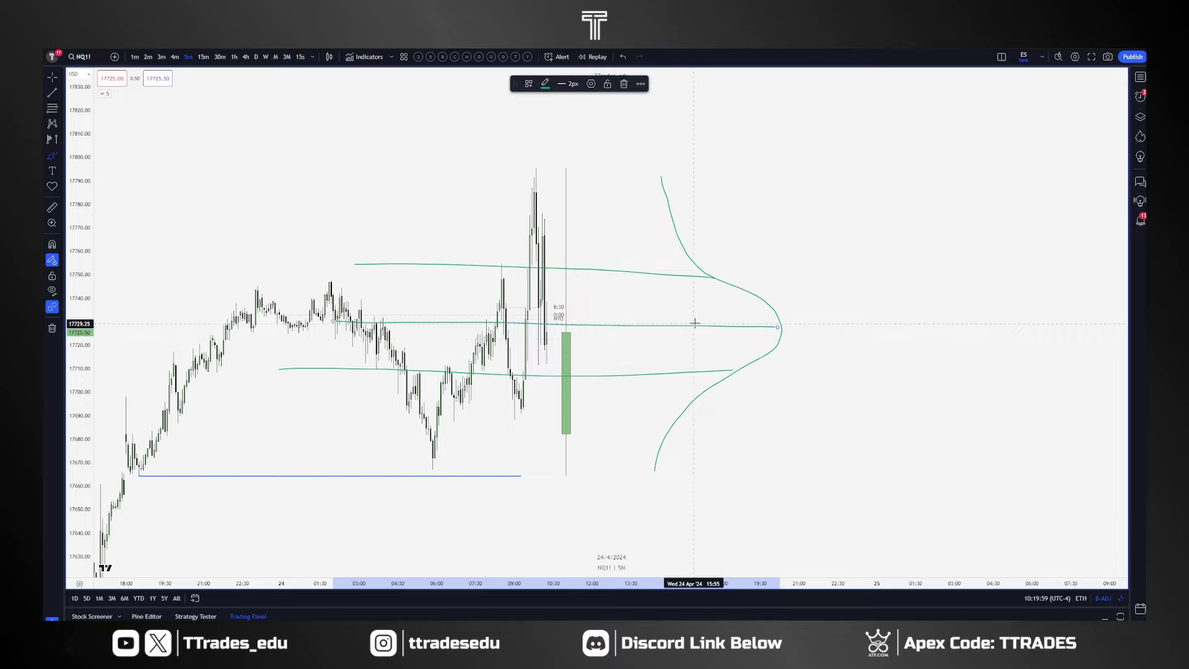
Handwrite 34 with the Brush between the upper two lines and undo it together with the three near-horizontal brush lines.
left_click_drag(651, 297, 655, 312)
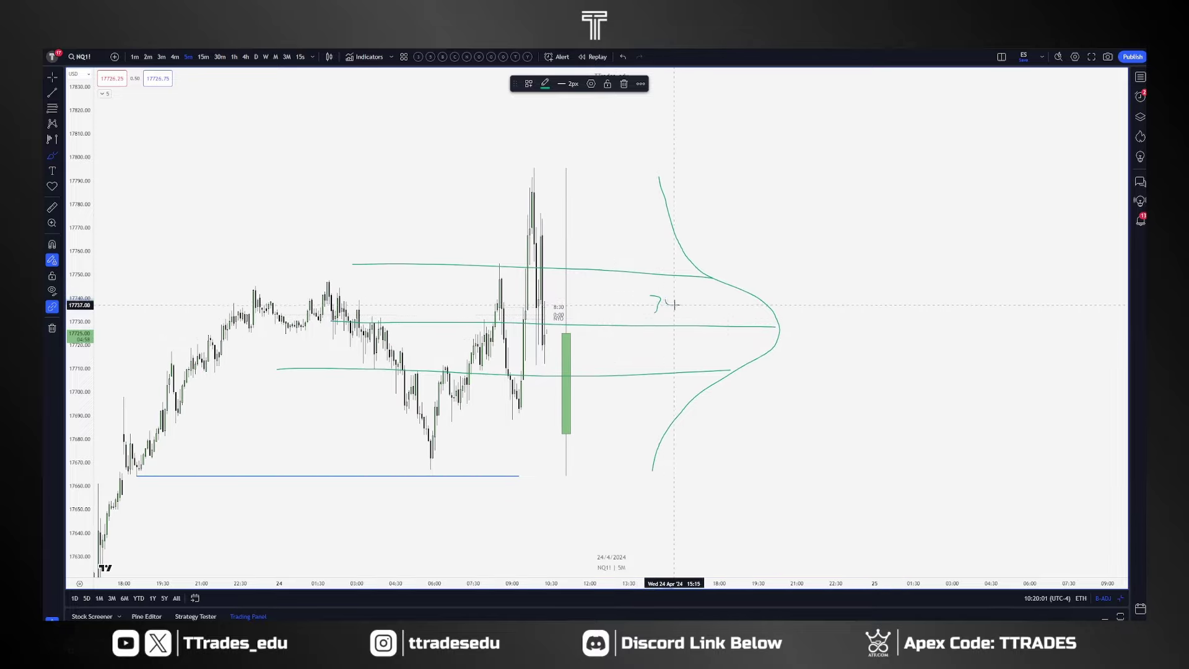
key("ctrl+z")
key("ctrl+z")
key("ctrl+z")
key("ctrl+z")
key("ctrl+z")
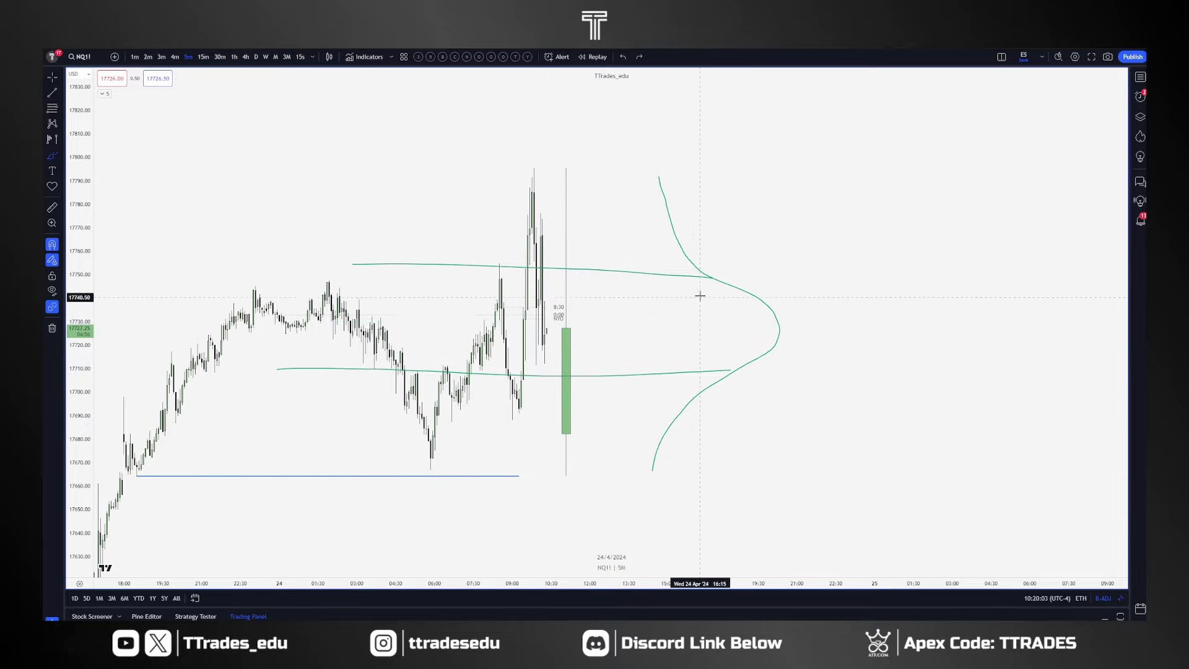
Sketch brush strokes along both sides of the bell curve's upper end plus an upward arrow above it, and undo them.
left_click_drag(626, 255, 652, 178)
mouse_move(707, 211)
left_mouse_down()
mouse_move(722, 178)
mouse_move(720, 121)
left_mouse_up()
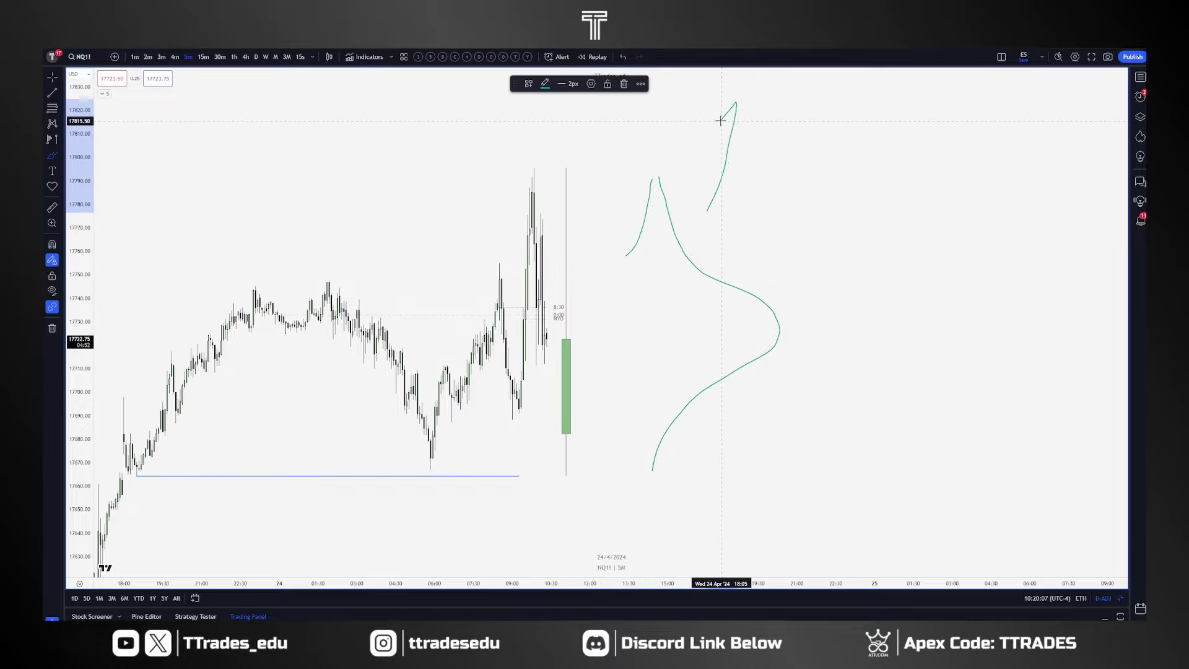
left_click_drag(671, 179, 716, 308)
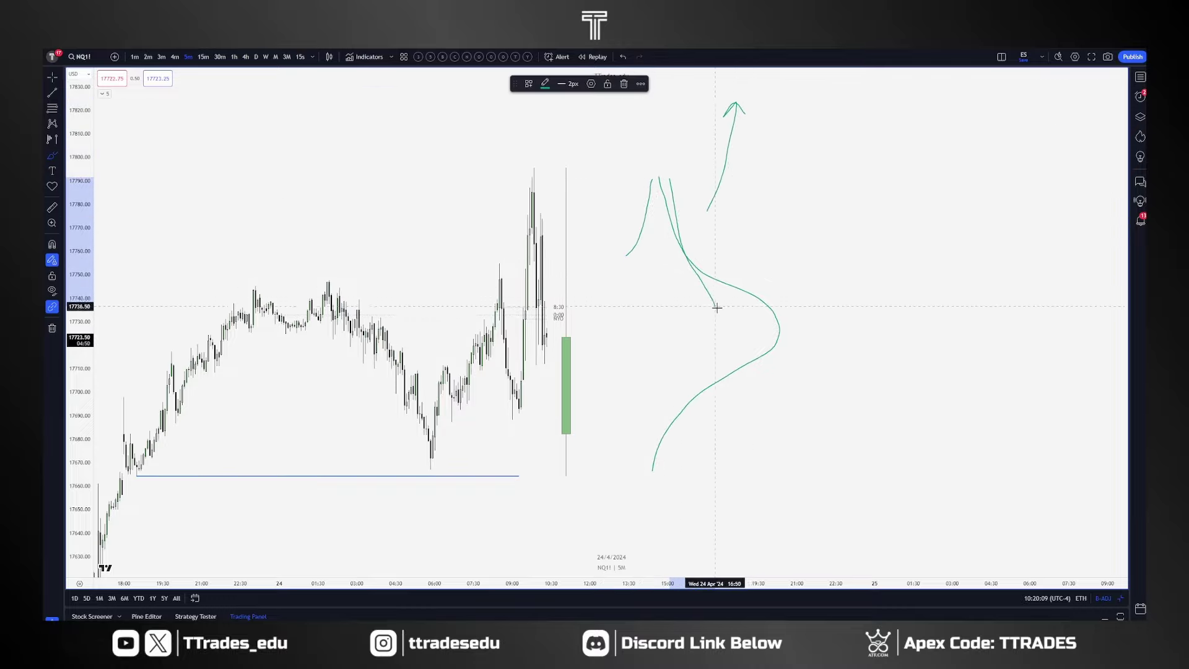
key("ctrl+z")
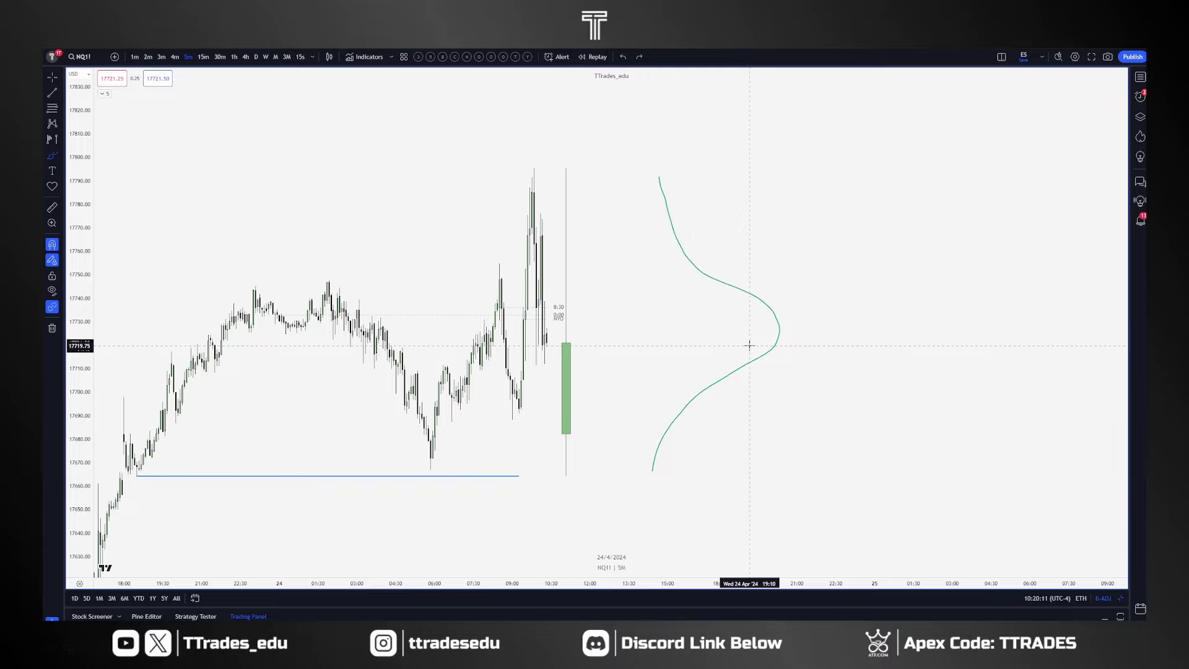
Undo the volume profile's deletion and the bell curve's move, back to both overlapping on the candles.
key("ctrl+z")
key("ctrl+z")
key("ctrl+z")
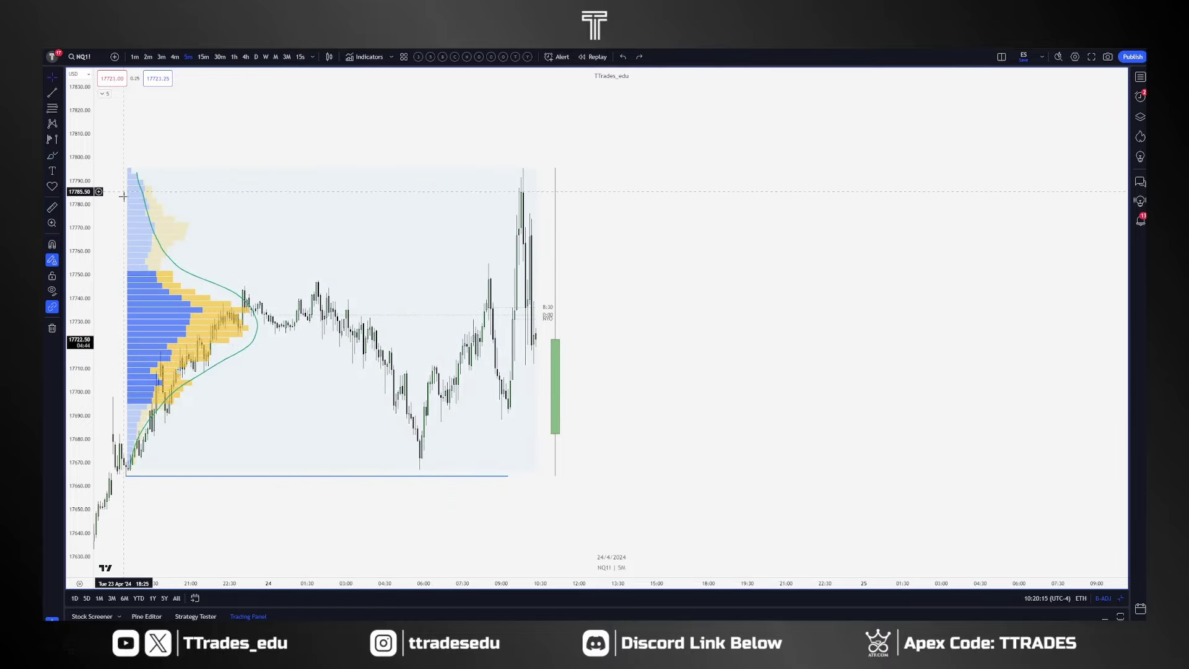
Show the volume profile's POC line and extend its level at 17735.00 past the latest candles with a horizontal trend line.
double_click(490, 290)
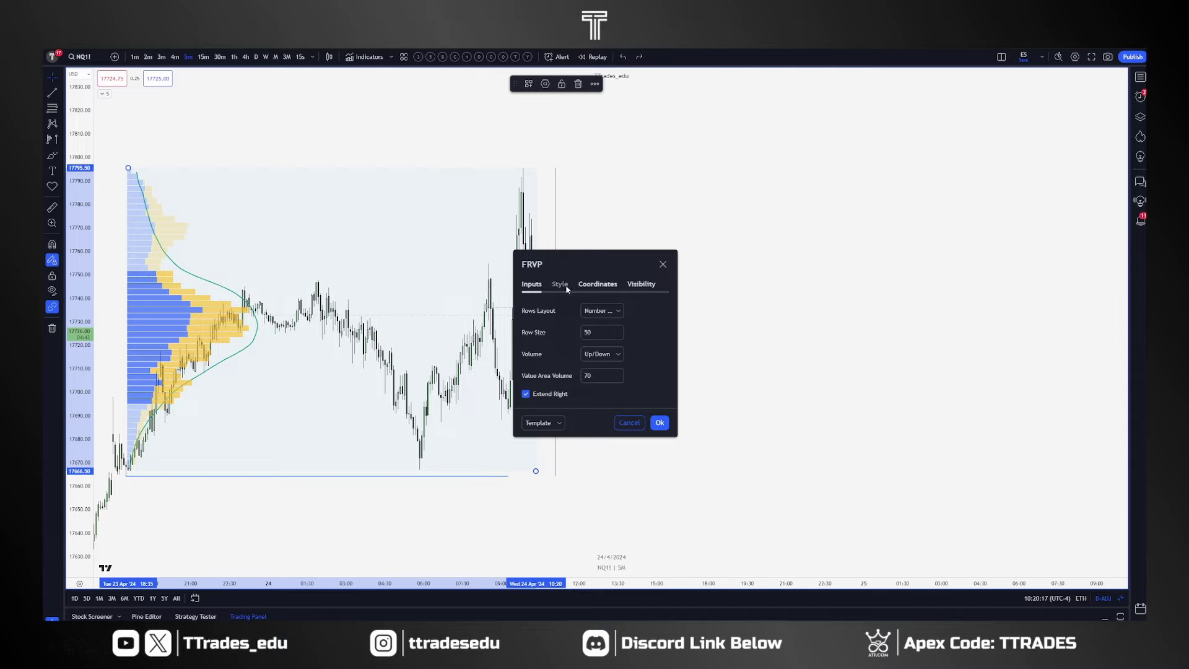
left_click(560, 285)
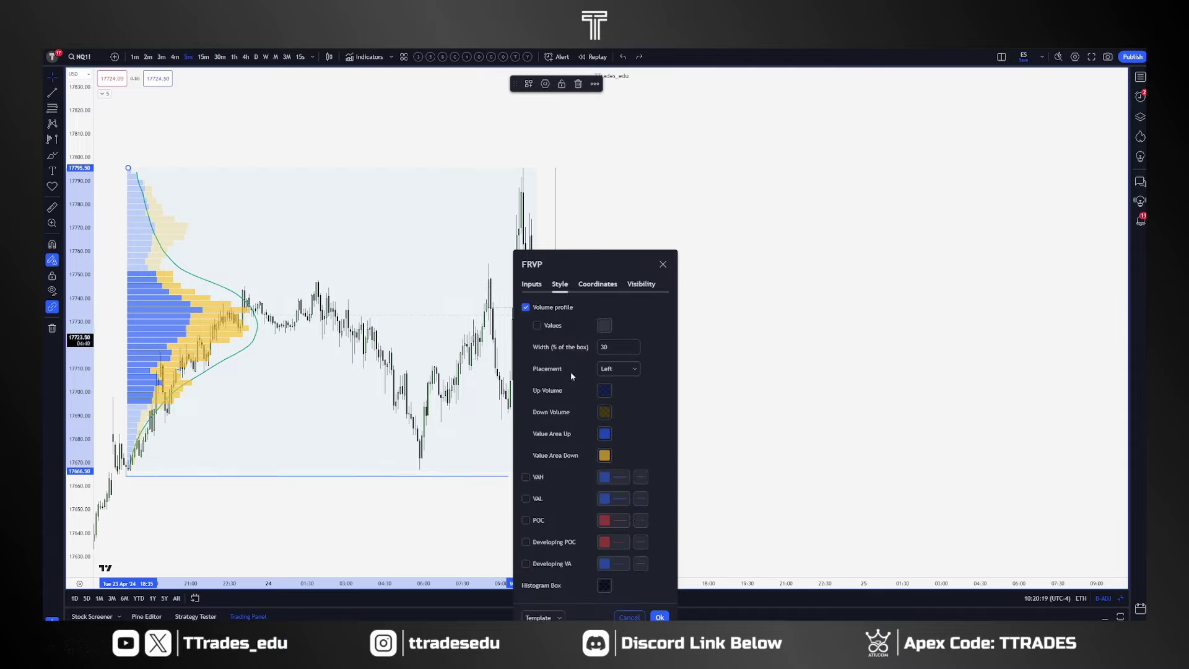
left_click(537, 519)
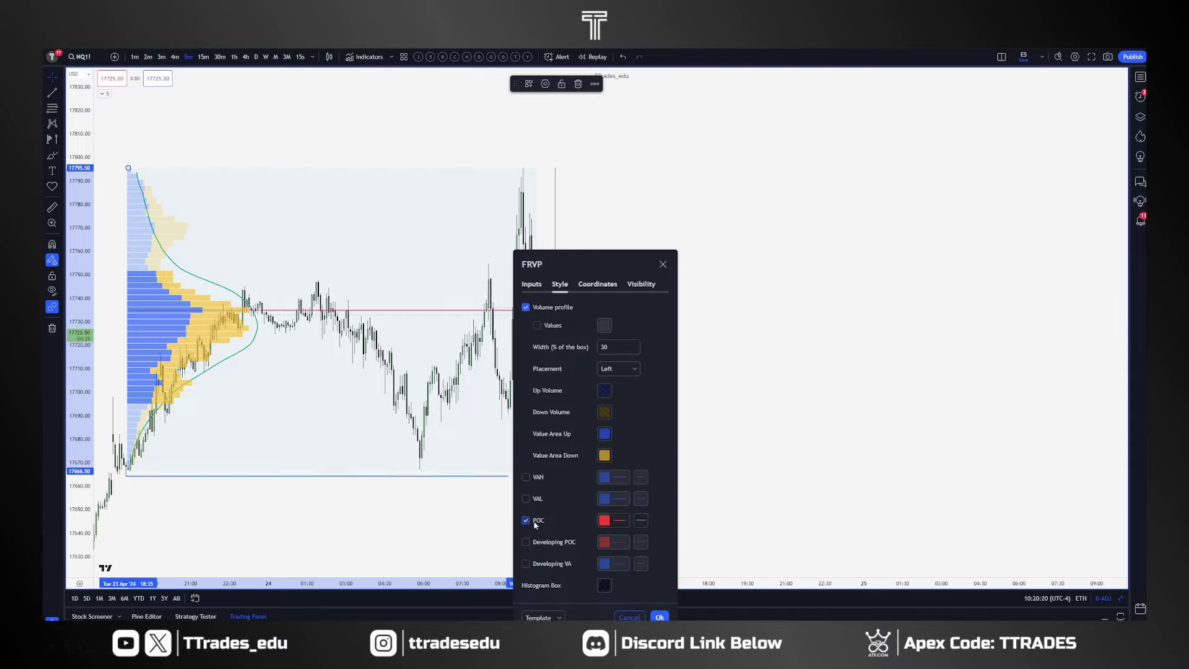
left_click(660, 617)
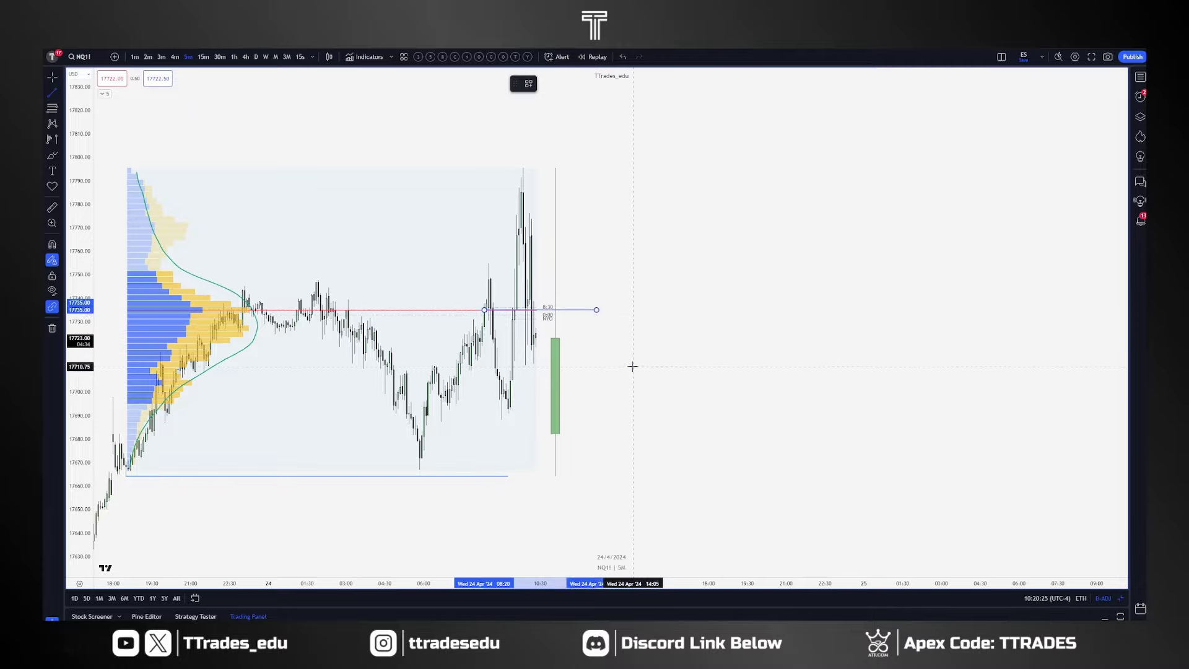
left_click_drag(488, 315, 603, 331)
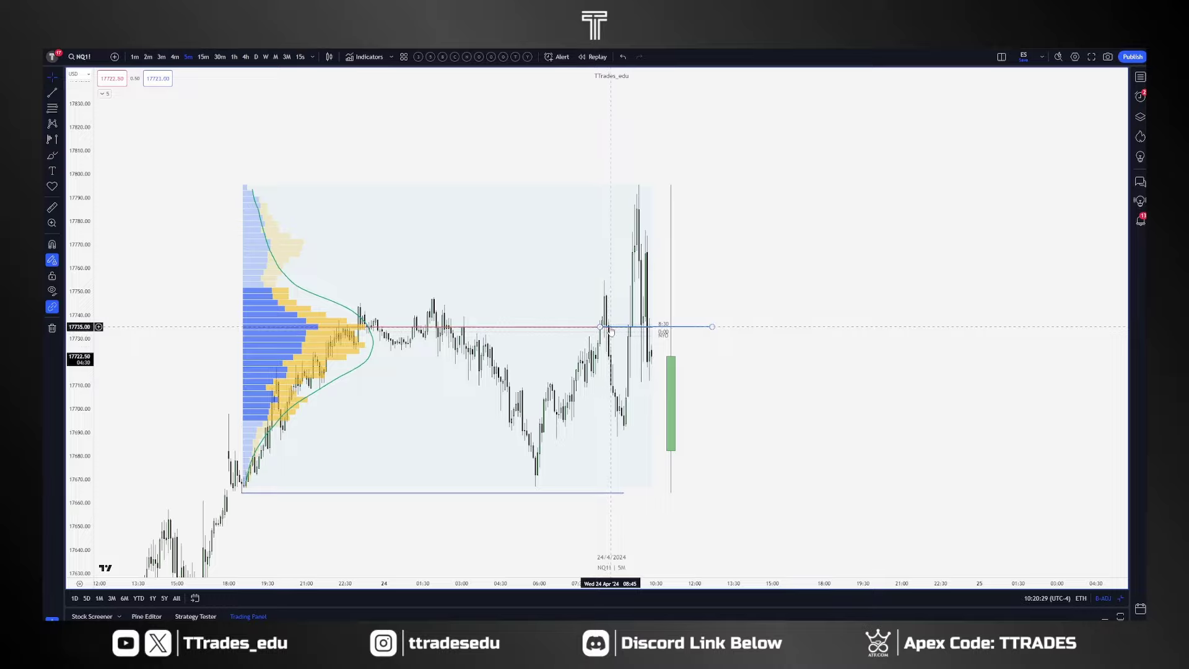
Delete the volume profile, the bell curve and the blue trend line at the POC level from the NQ1! chart.
left_click(258, 297)
key("Delete")
scroll(681, 337, "up", 1)
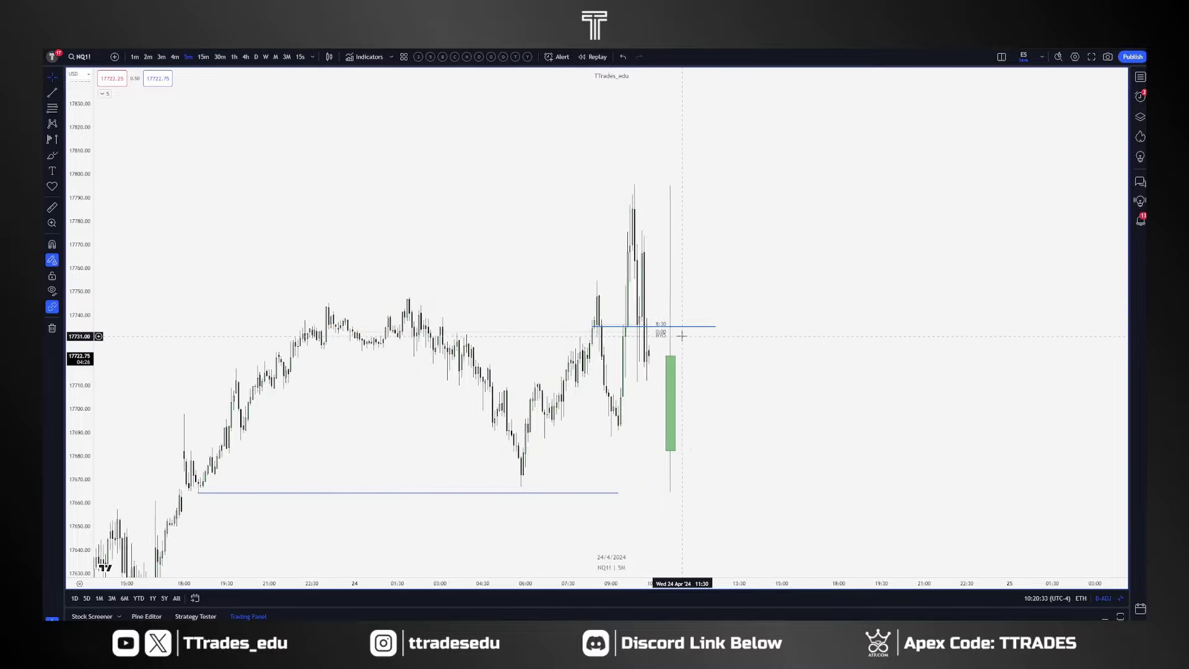
scroll(681, 337, "up", 2)
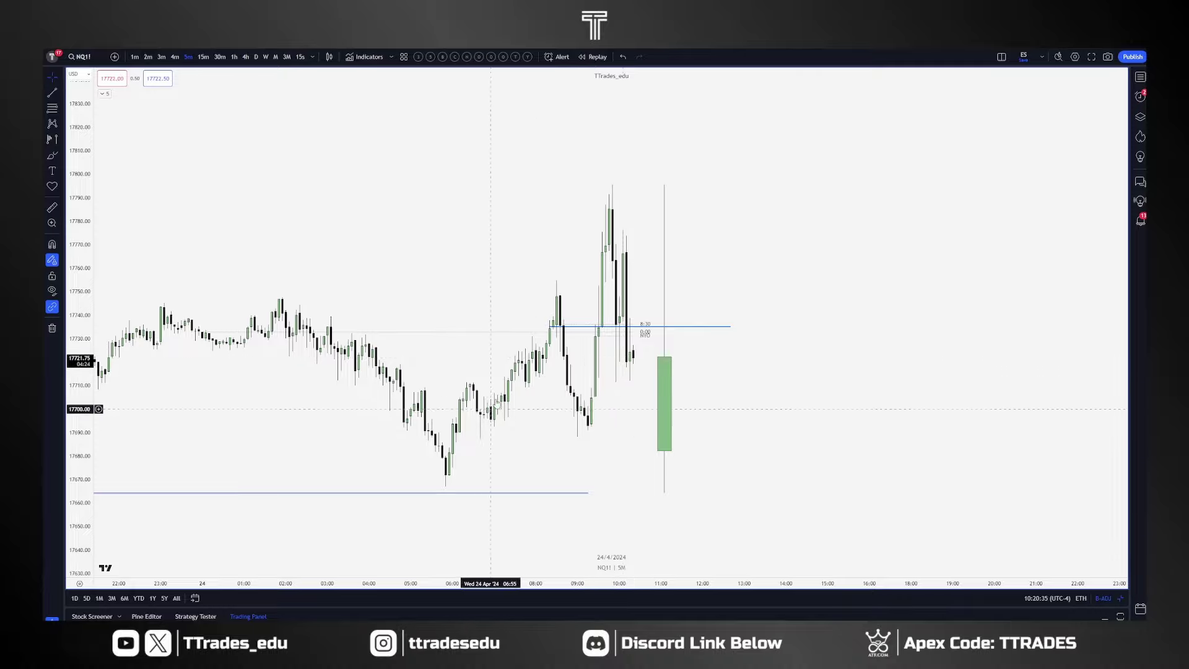
scroll(637, 345, "up", 2)
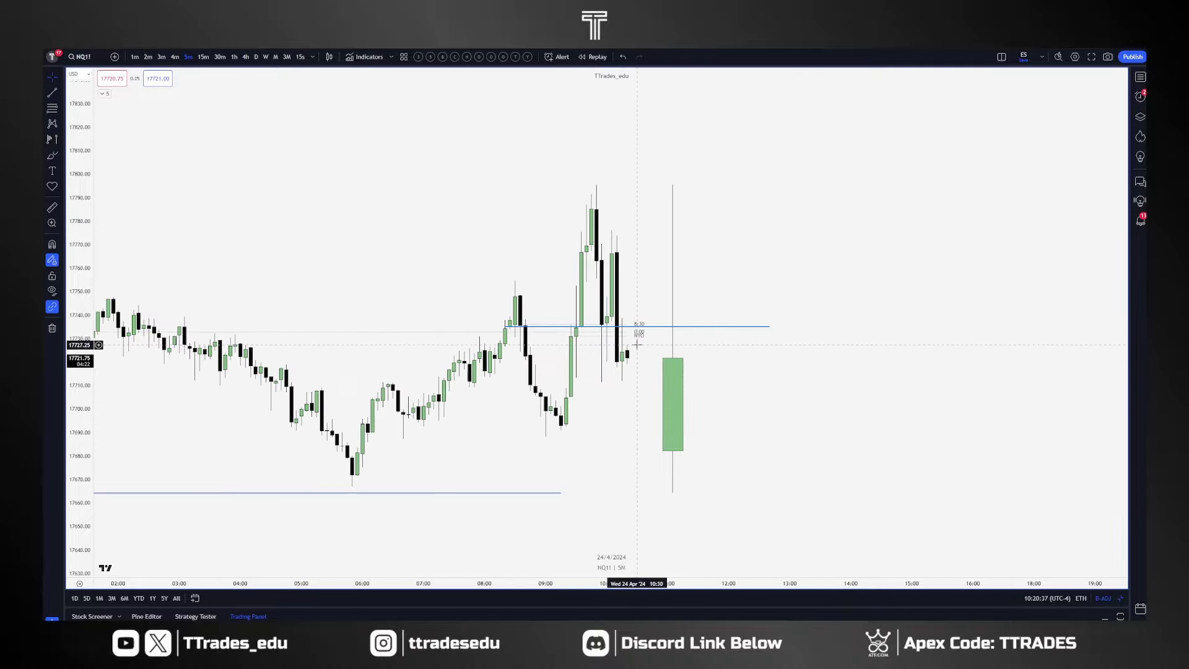
scroll(637, 345, "up", 3)
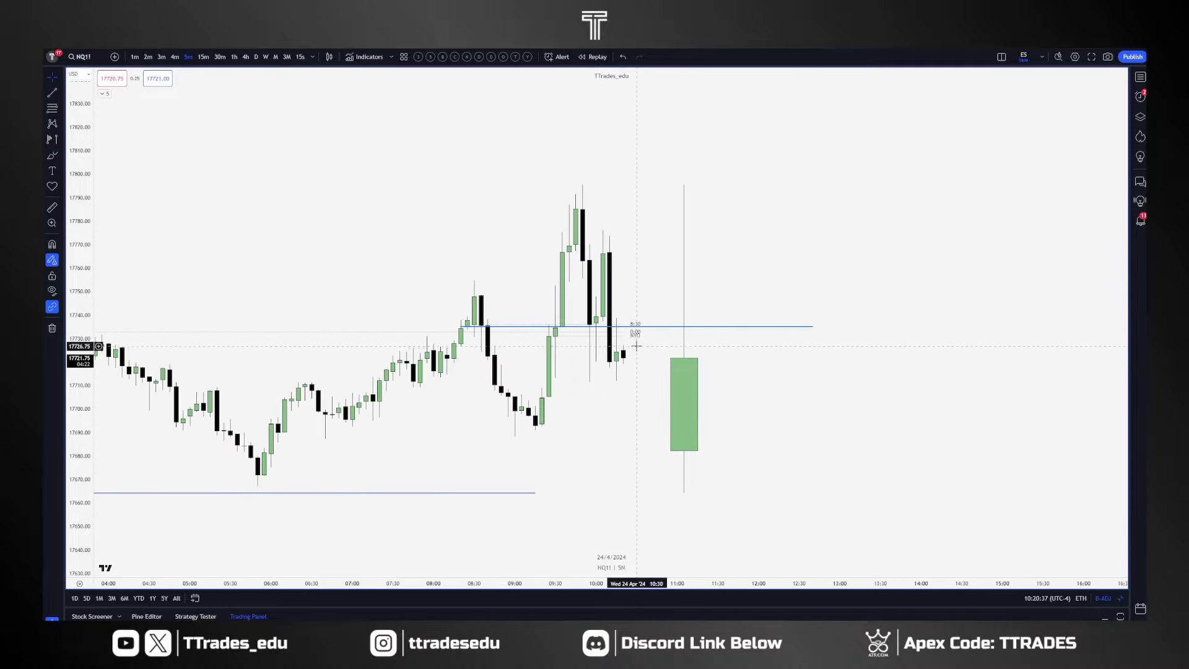
left_click(773, 328)
key("Delete")
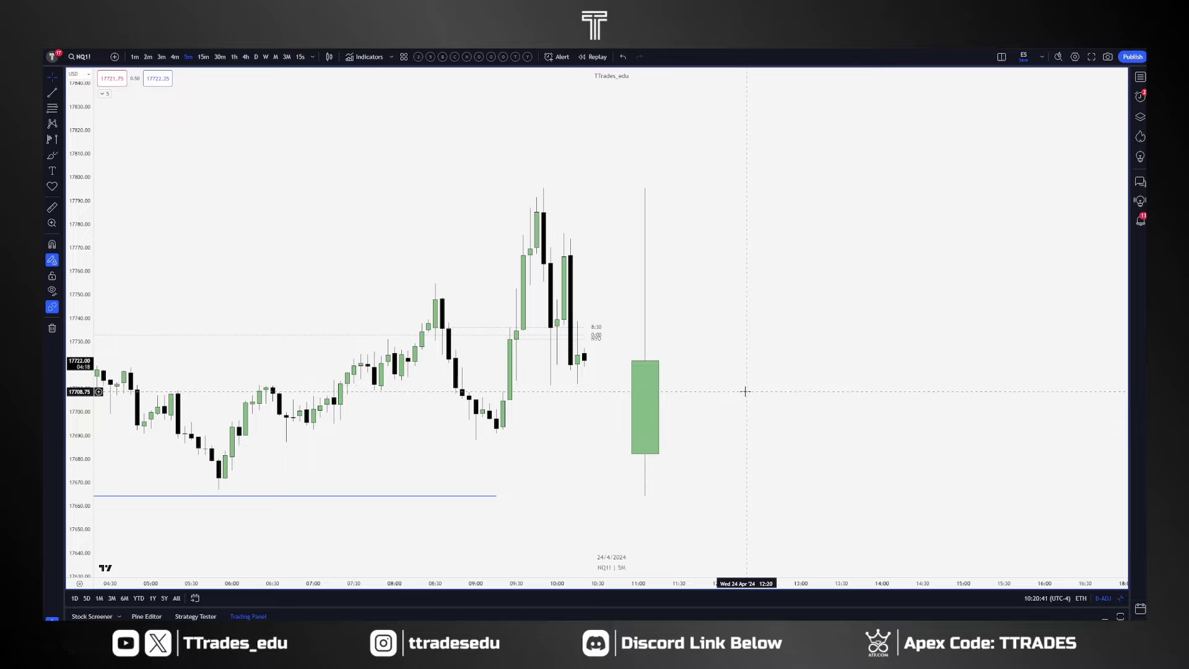
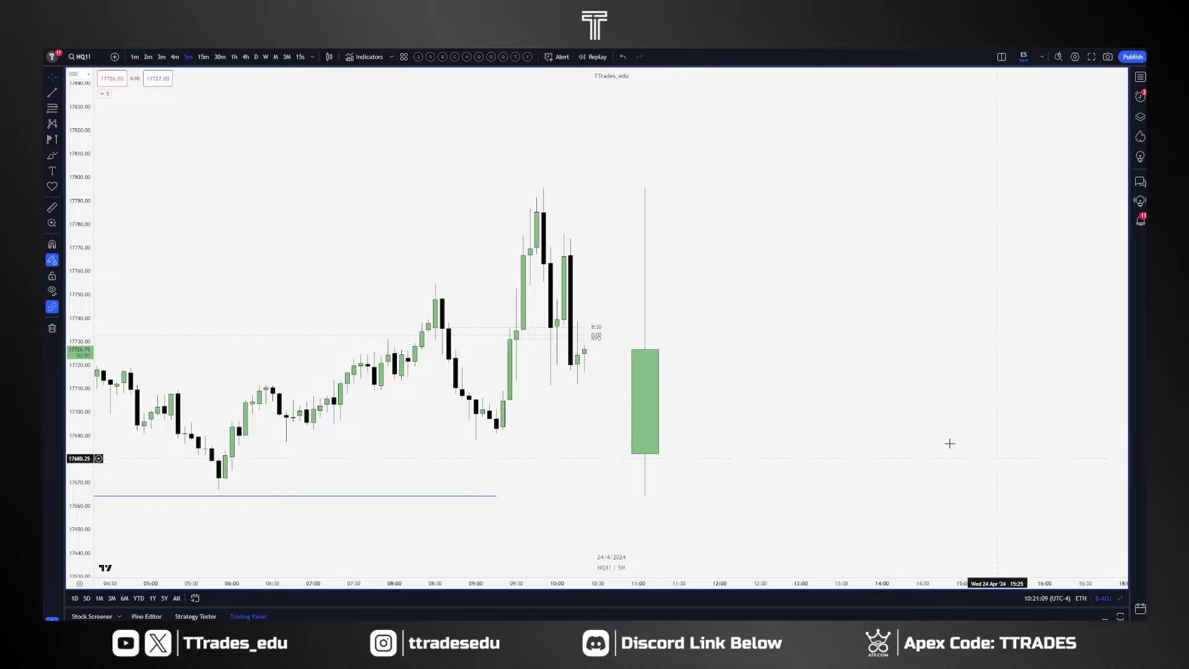
Switch NQ1! to regular trading hours (RTH) and examine the gap between the 23 April close and the 24 April open.
left_click_drag(725, 375, 774, 378)
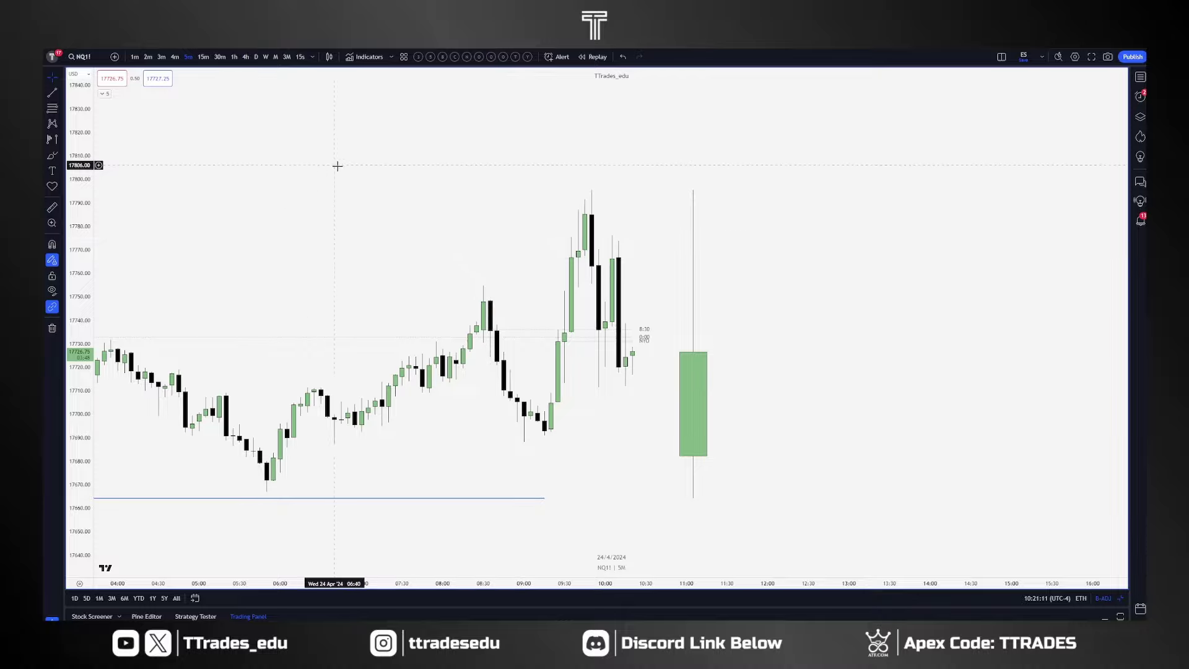
left_click(1080, 599)
left_click(1082, 580)
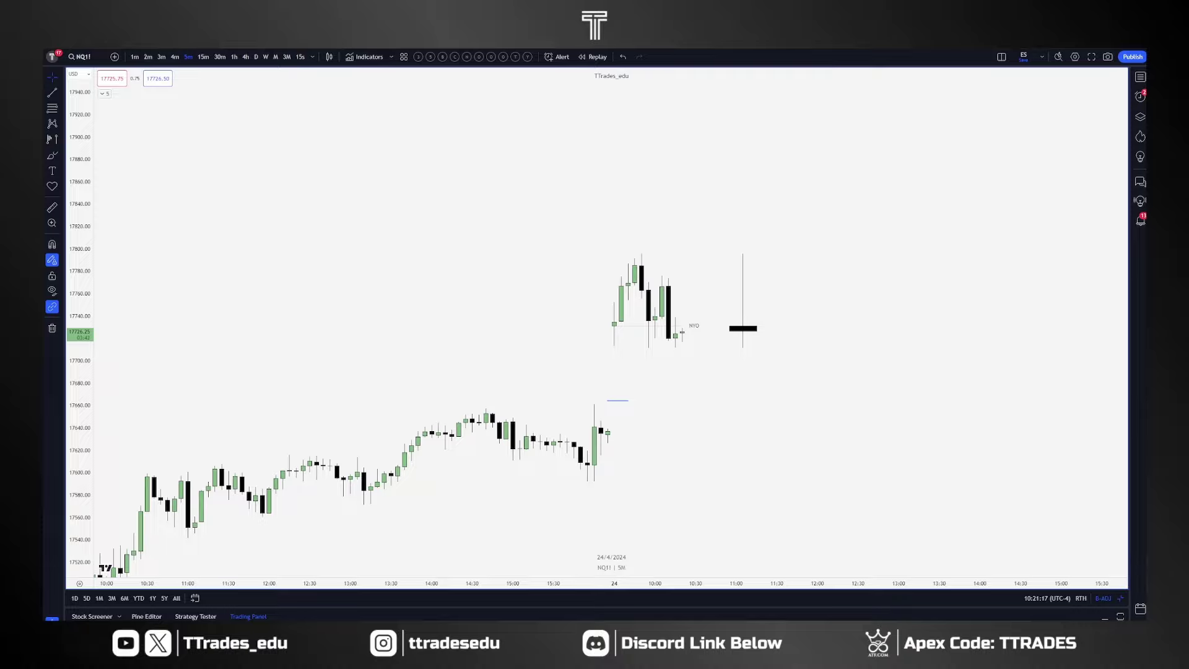
key("alt+t")
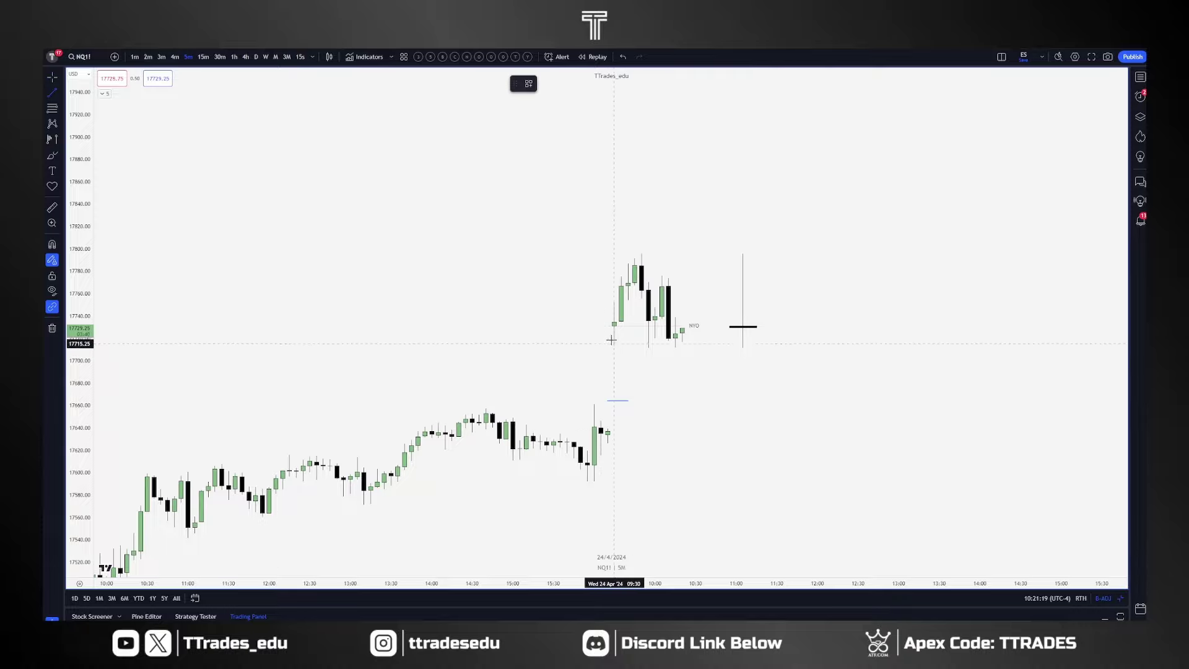
key("Escape")
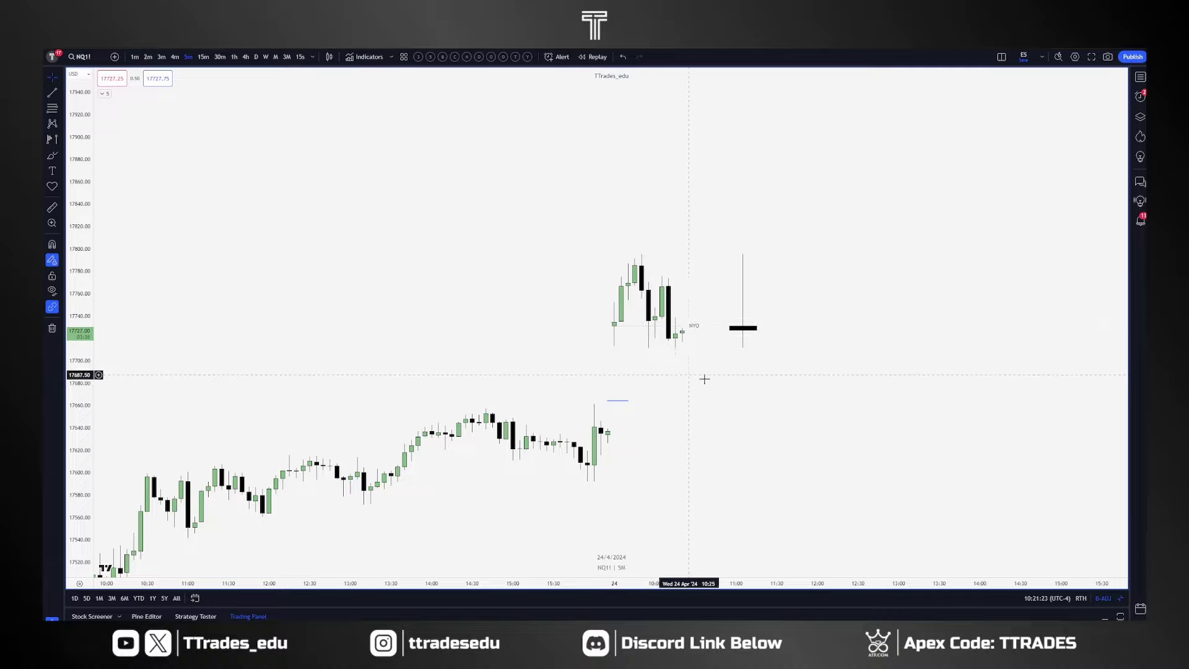
left_click_drag(715, 380, 699, 386)
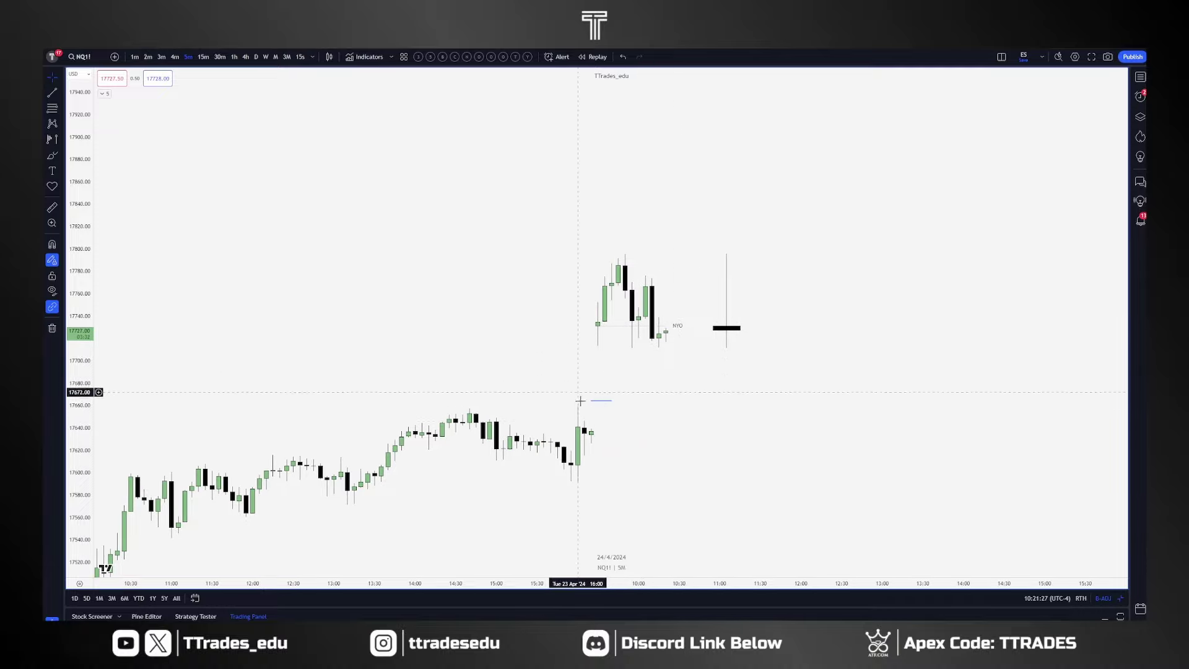
scroll(619, 422, "right", 2)
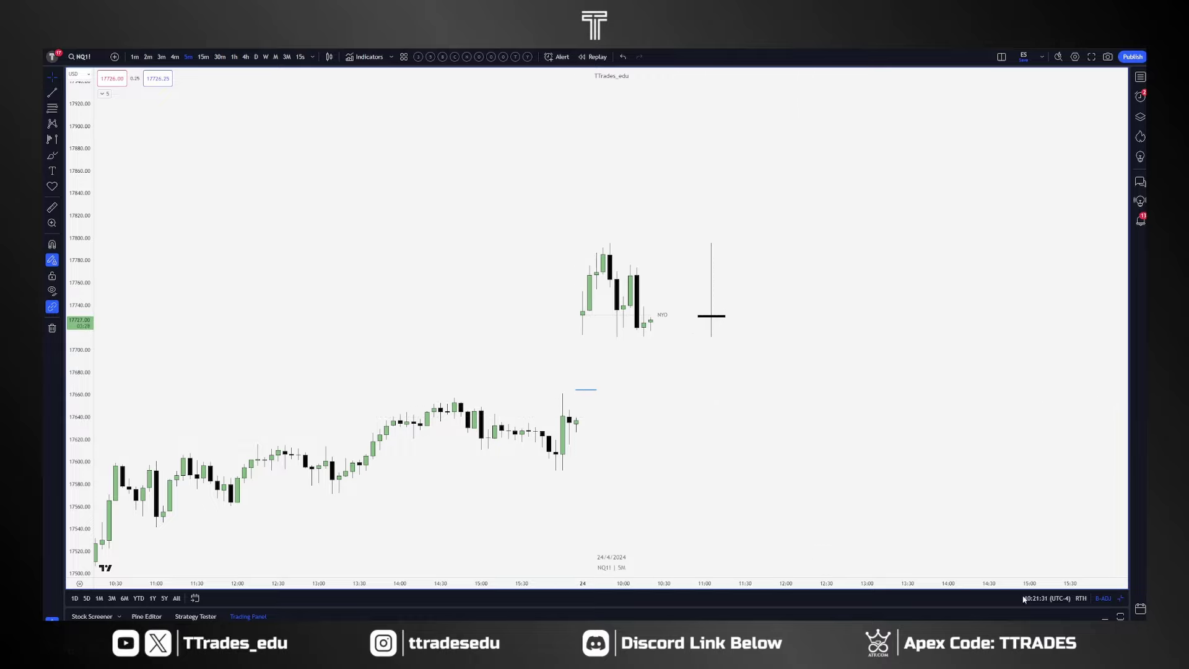
Return NQ1! to electronic trading hours (ETH) and open QQQ on the daily timeframe with a rescaled price axis.
left_click(1080, 599)
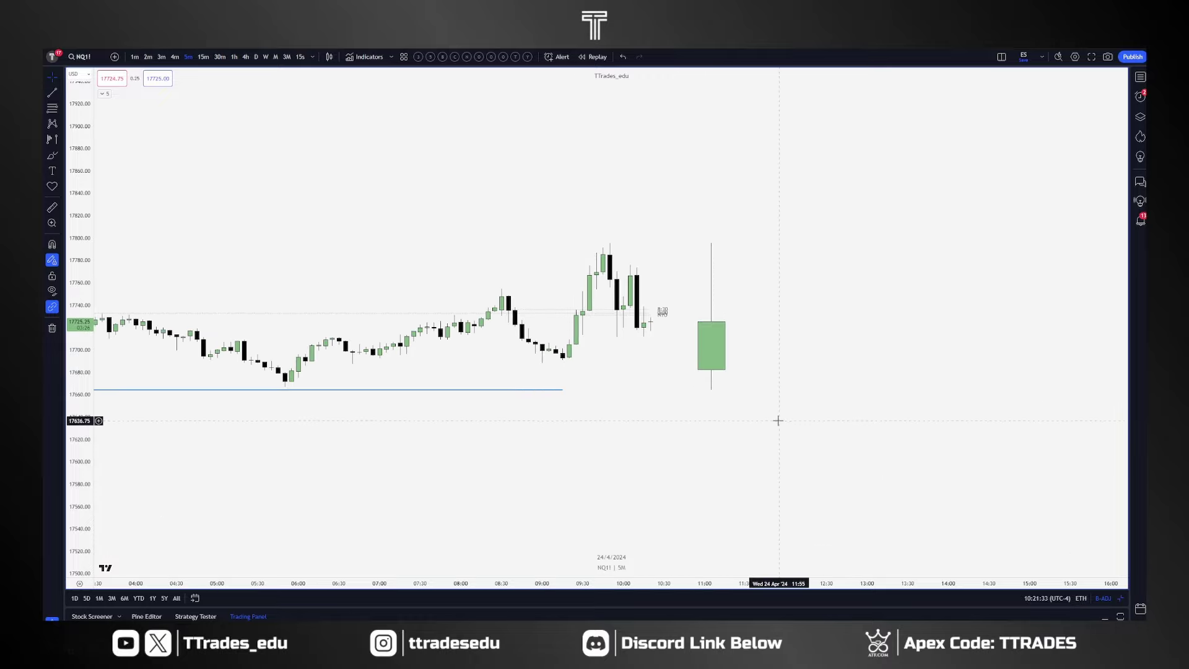
type("QQQ")
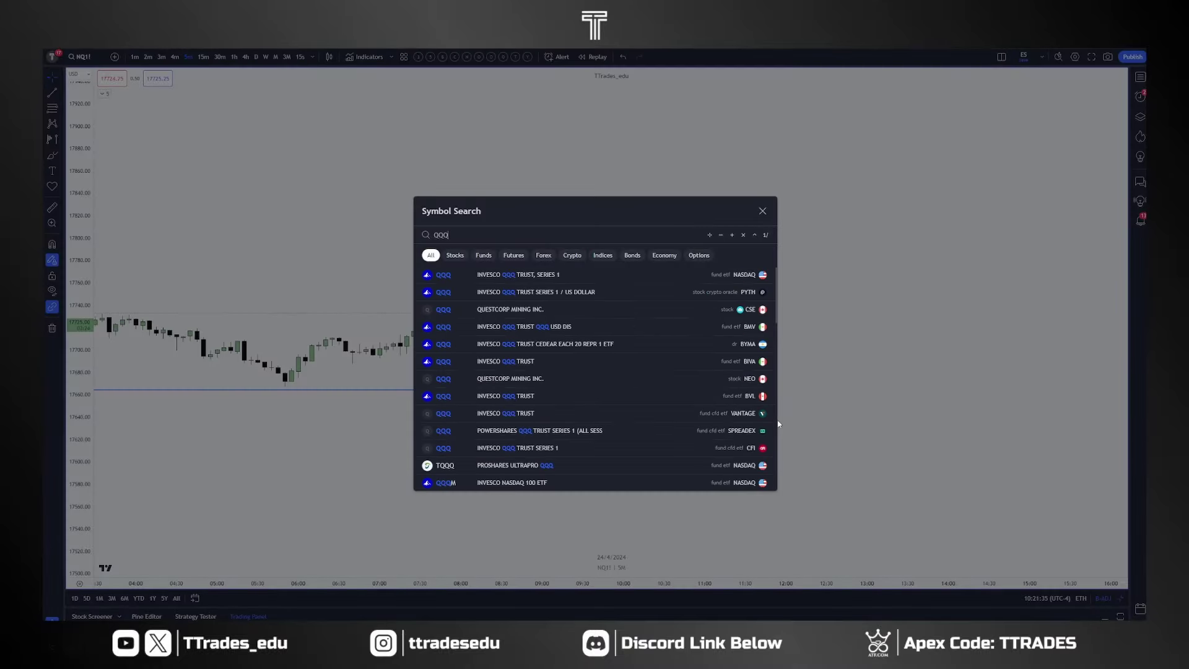
key("Return")
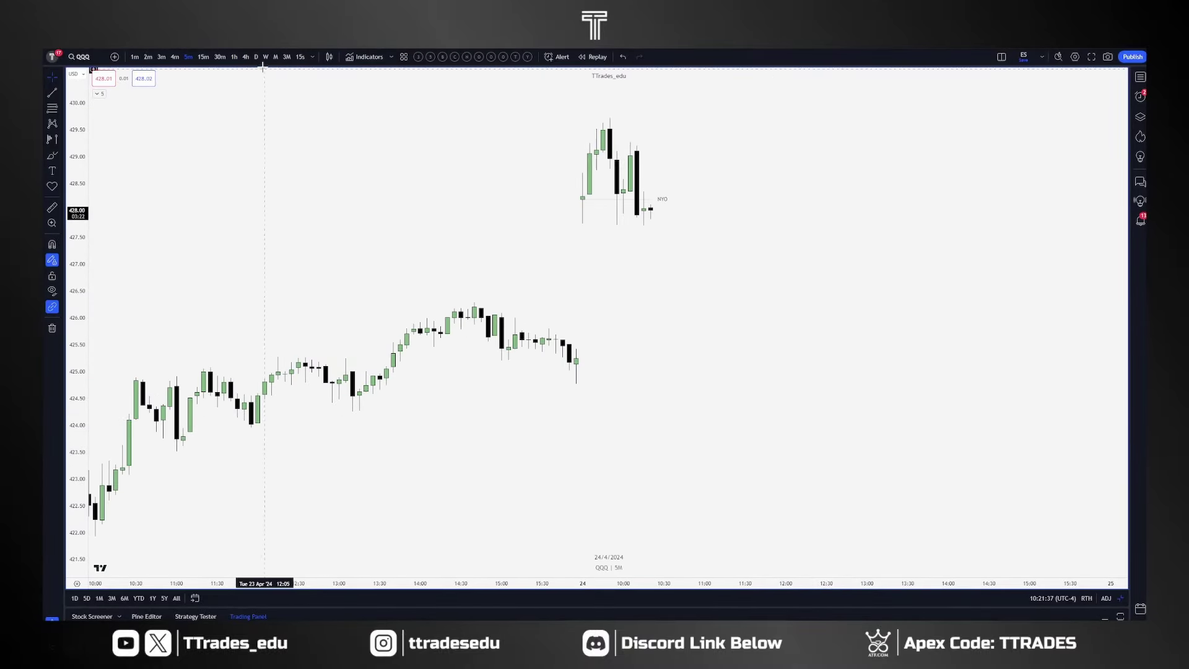
left_click(256, 56)
left_click_drag(87, 232, 76, 533)
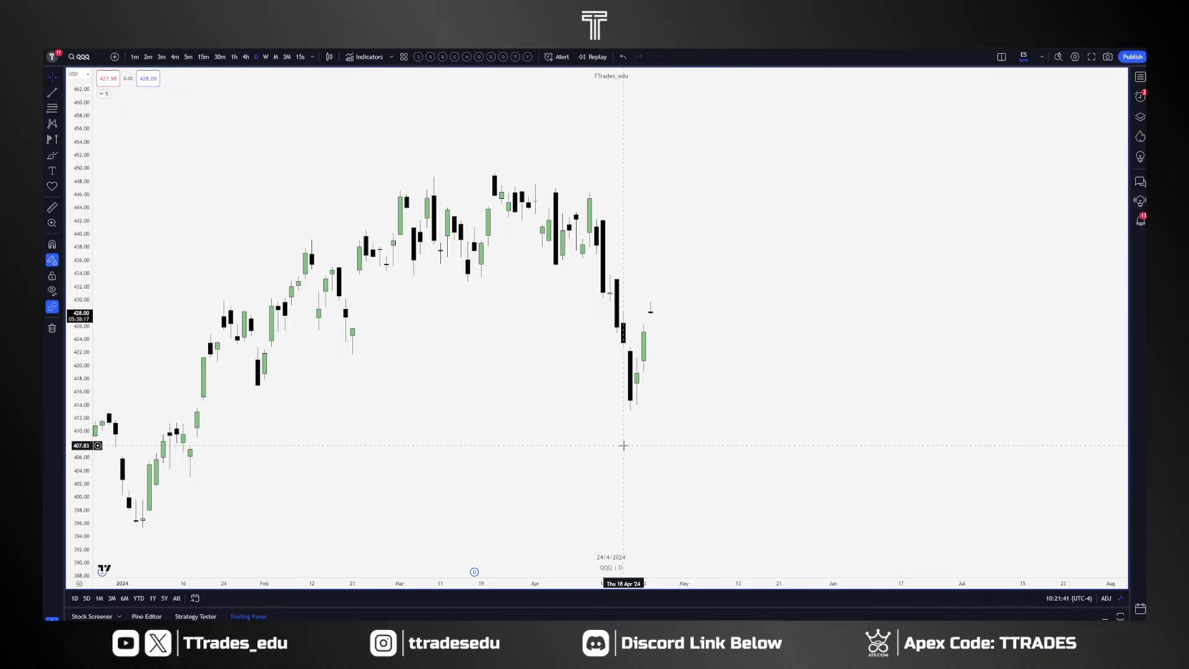
left_click_drag(624, 445, 629, 449)
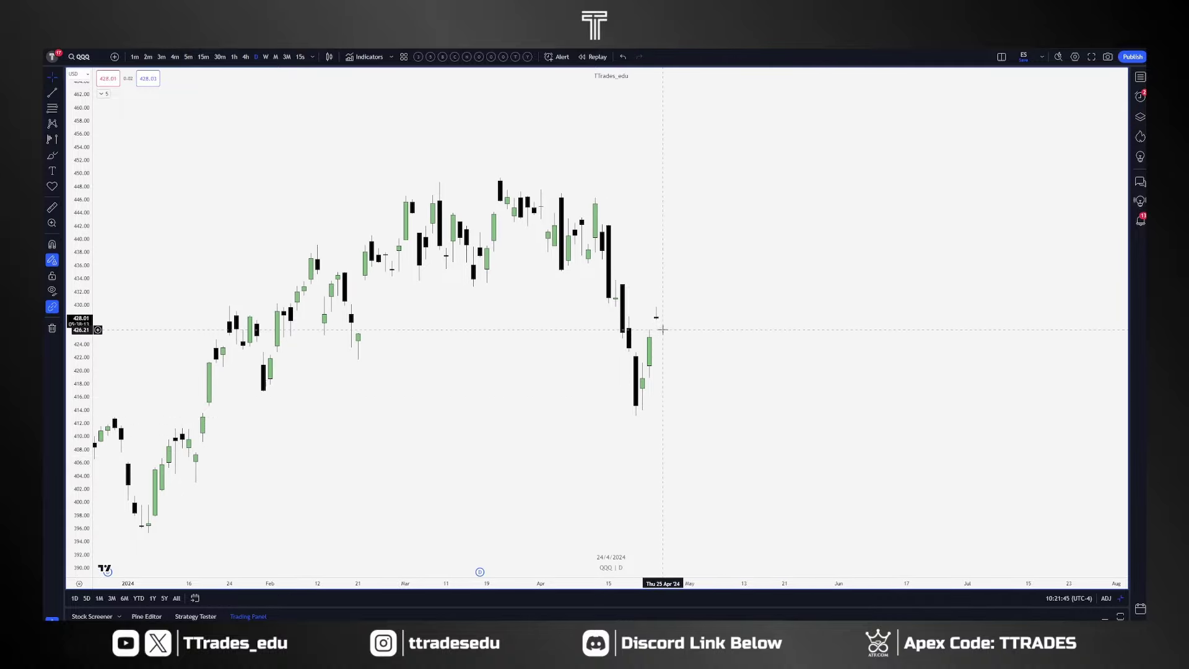
left_click_drag(717, 390, 705, 396)
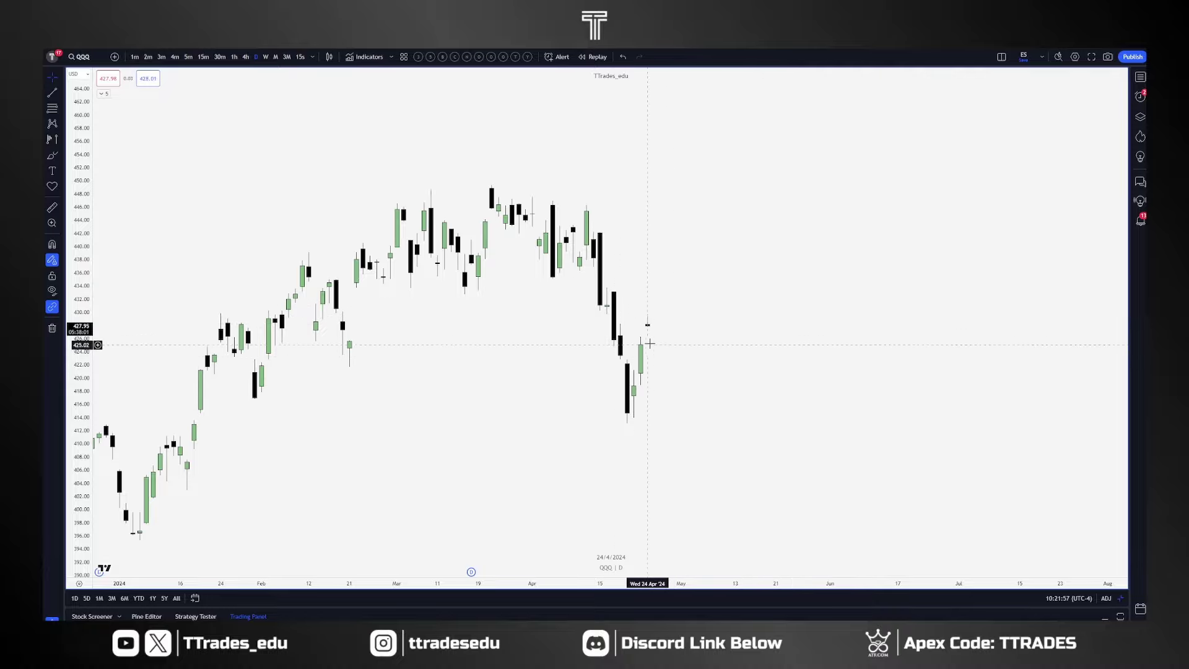
Draw horizontal trend lines on QQQ from the 18 April high at 428.24 and the 16 April low, both ending at 25 April.
scroll(684, 459, "up", 4)
key("alt+t")
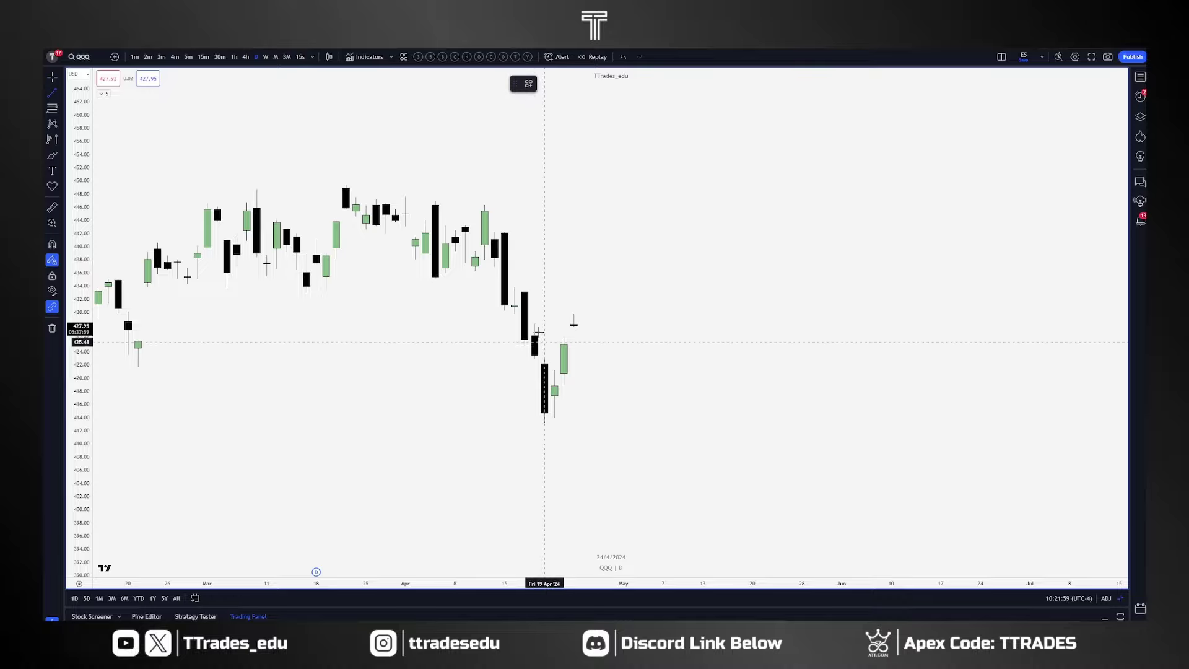
left_click(535, 325, "ctrl")
left_click(584, 324, "shift")
left_click_drag(515, 314, 584, 314)
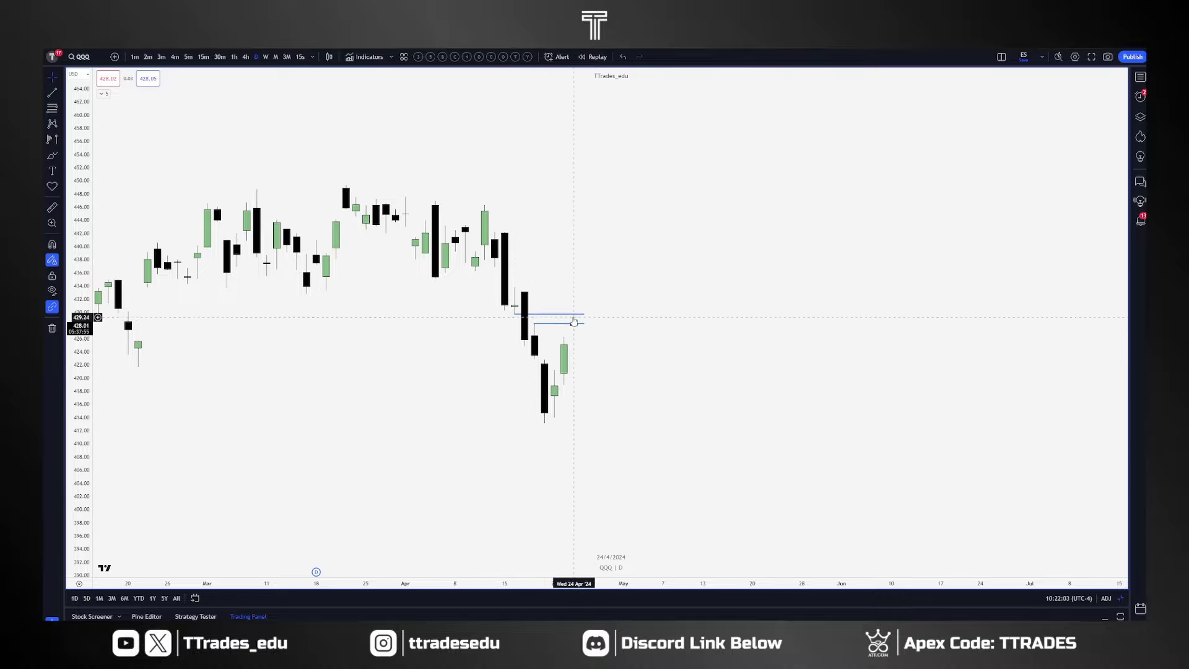
Delete both horizontal trend lines from the QQQ daily chart.
scroll(588, 326, "down", 2)
left_click(687, 324)
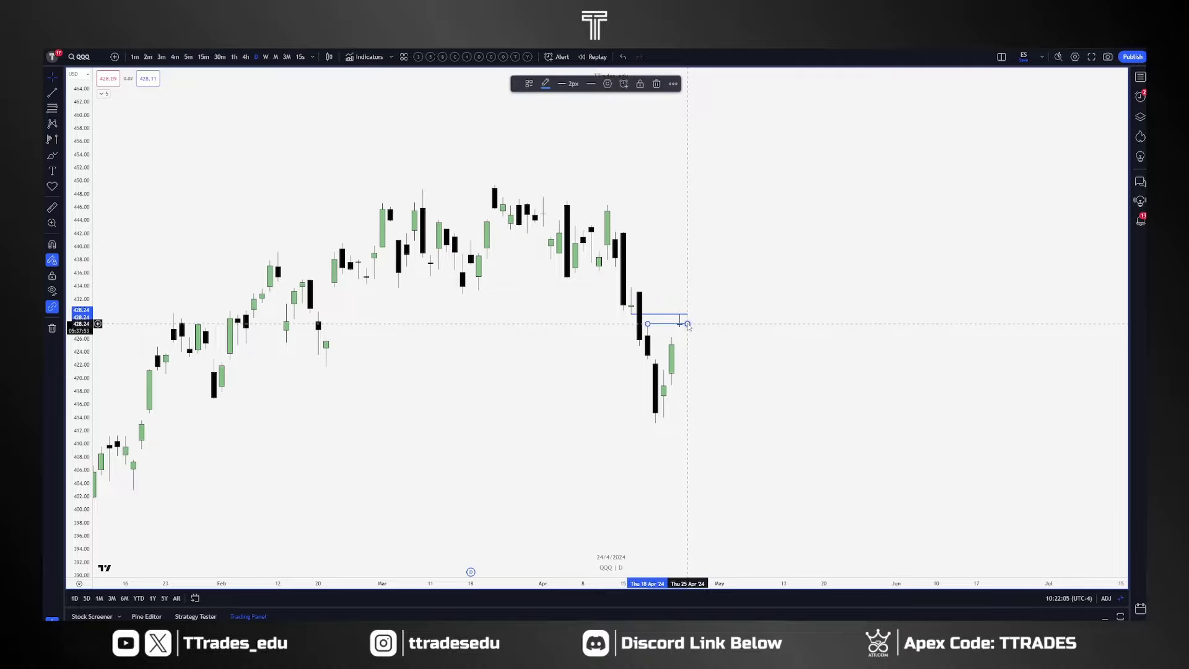
key("Delete")
left_click(687, 314)
key("Delete")
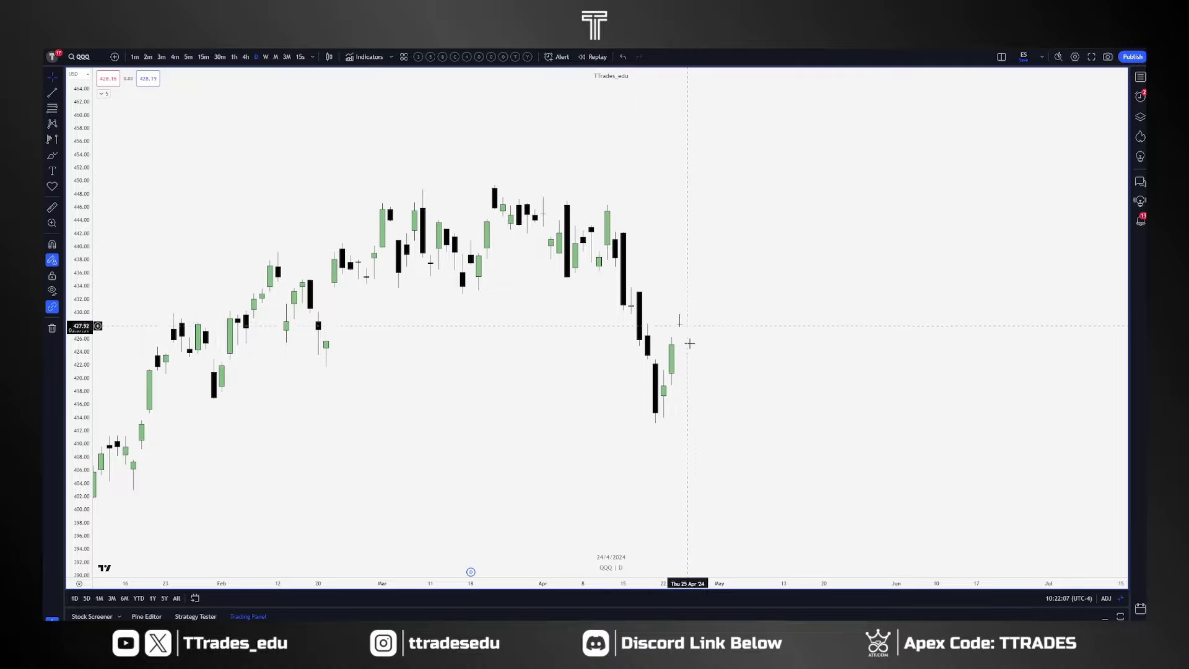
Try to draw a short horizontal trend line from the 24 April QQQ candle at 428.20.
key("alt+t")
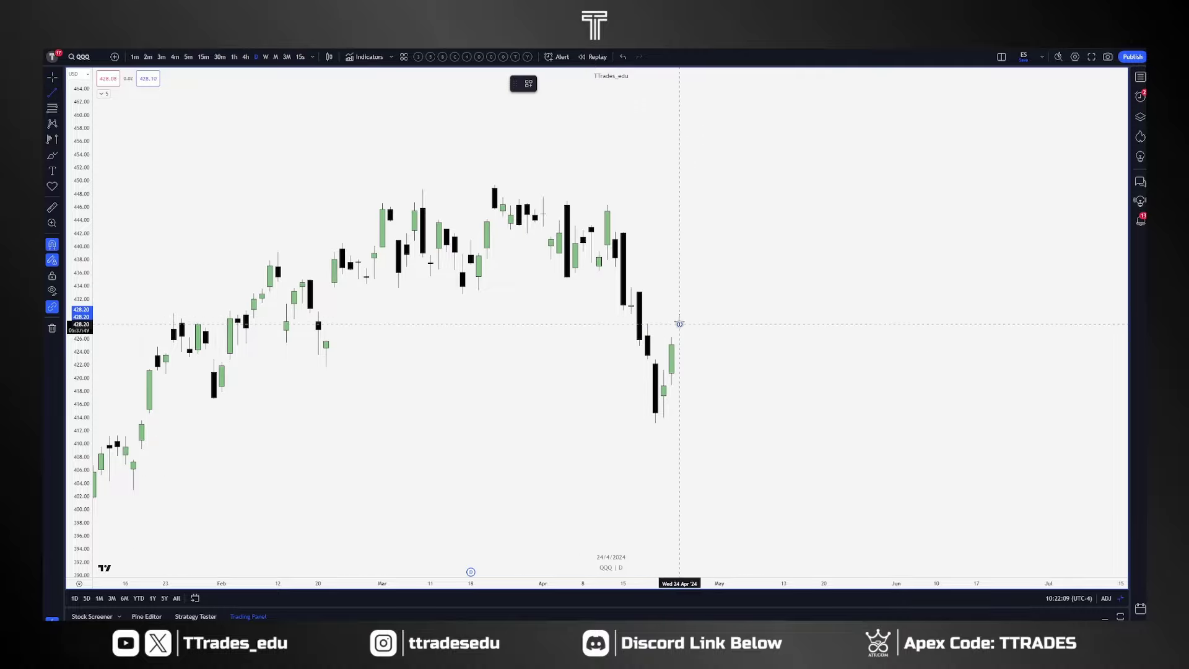
left_click_drag(679, 324, 695, 323)
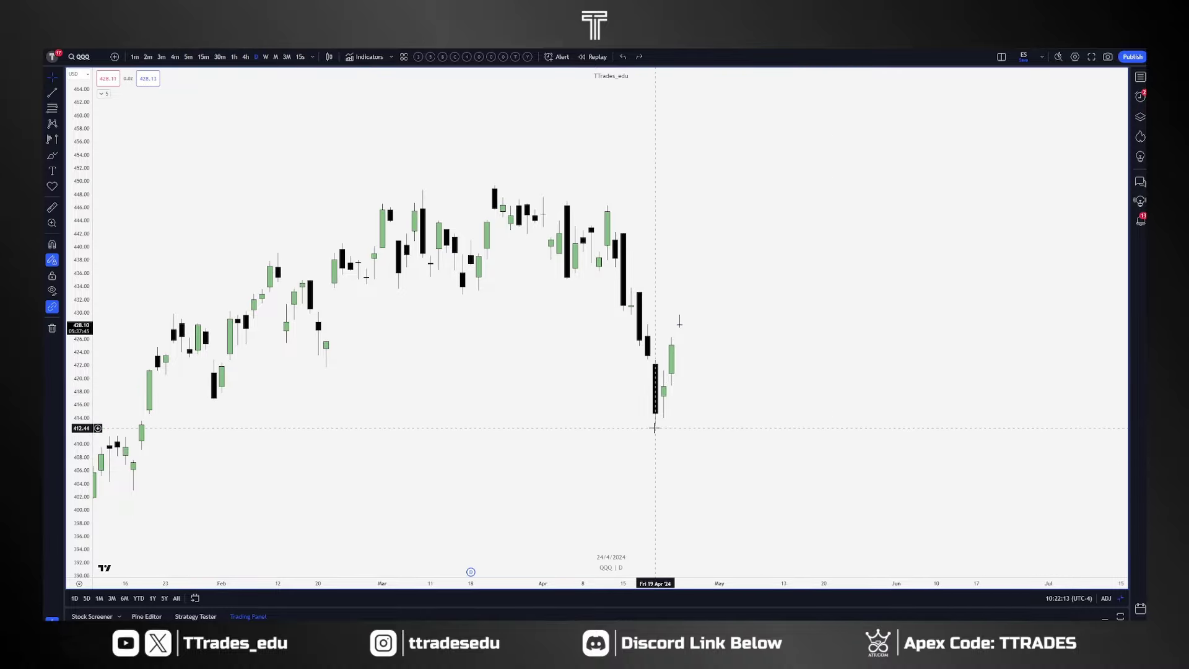
Load NQ1! and set its timeframe to 1 hour with the chart view reset.
type("NQ1!")
key("Return")
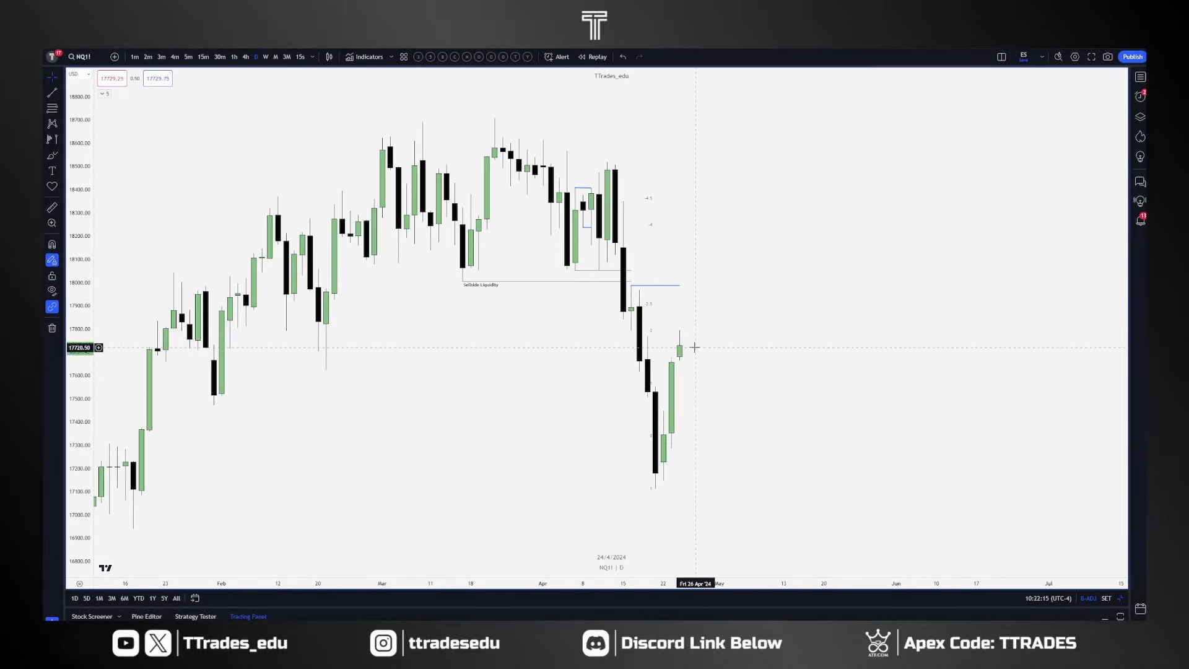
key("6")
key("0")
key("Return")
right_click(773, 318)
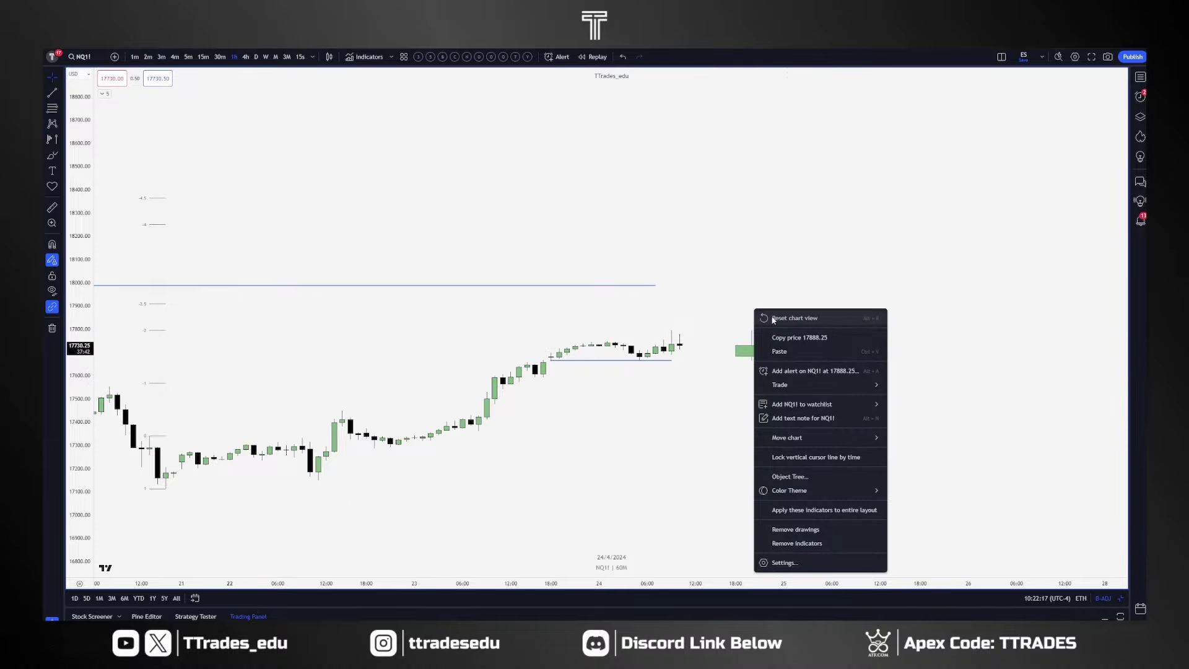
left_click(773, 317)
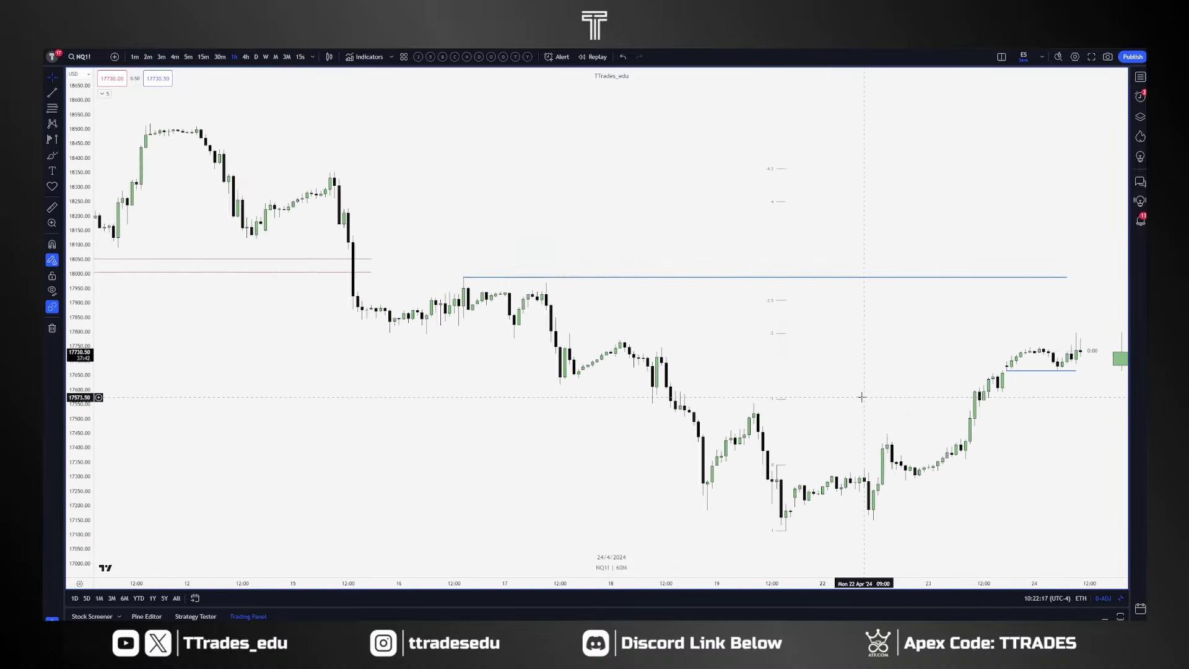
Set NQ1! to the 15-minute timeframe and examine the 24 April candles around the session opens.
left_click(204, 57)
right_click(823, 314)
left_click(833, 321)
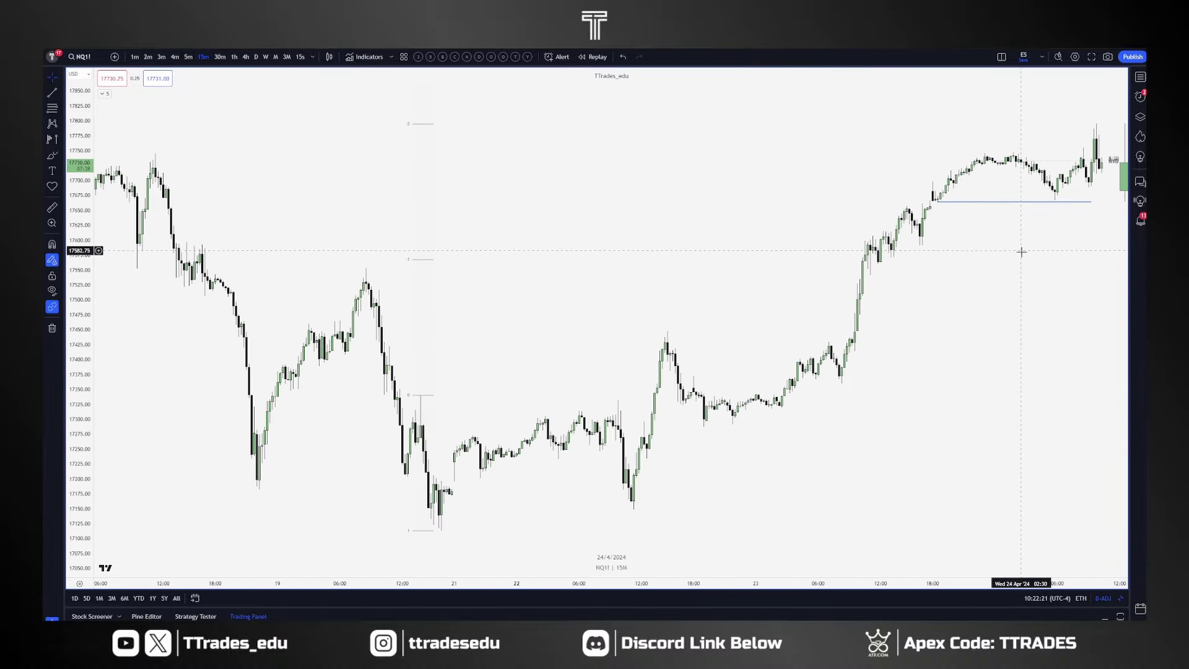
scroll(1021, 252, "up", 10)
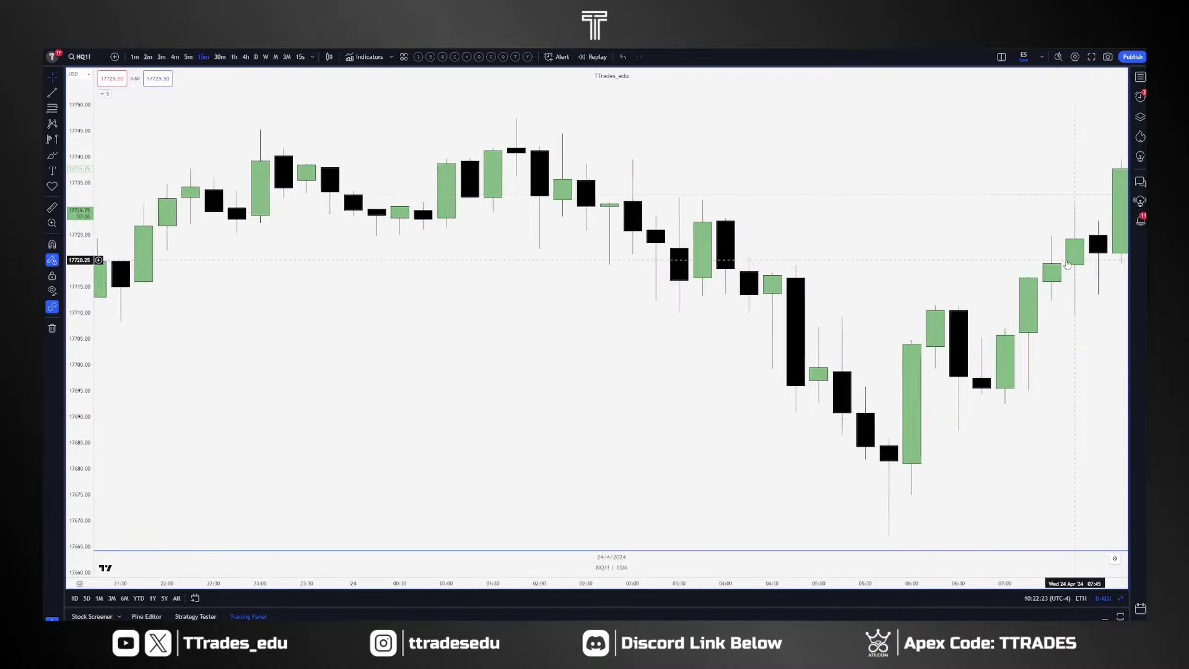
scroll(1022, 294, "down", 10)
left_click_drag(1027, 299, 582, 306)
left_click_drag(753, 344, 716, 340)
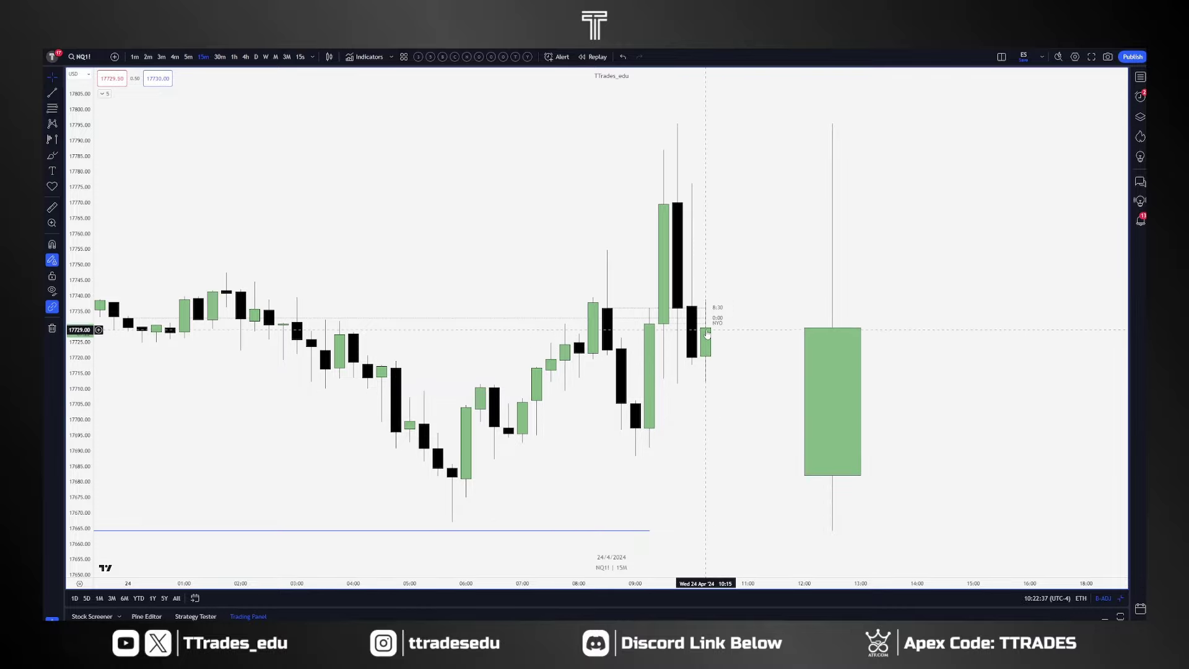
Switch to the AUDJPY layout and set its large daily chart to the 1-hour timeframe.
left_click(428, 44)
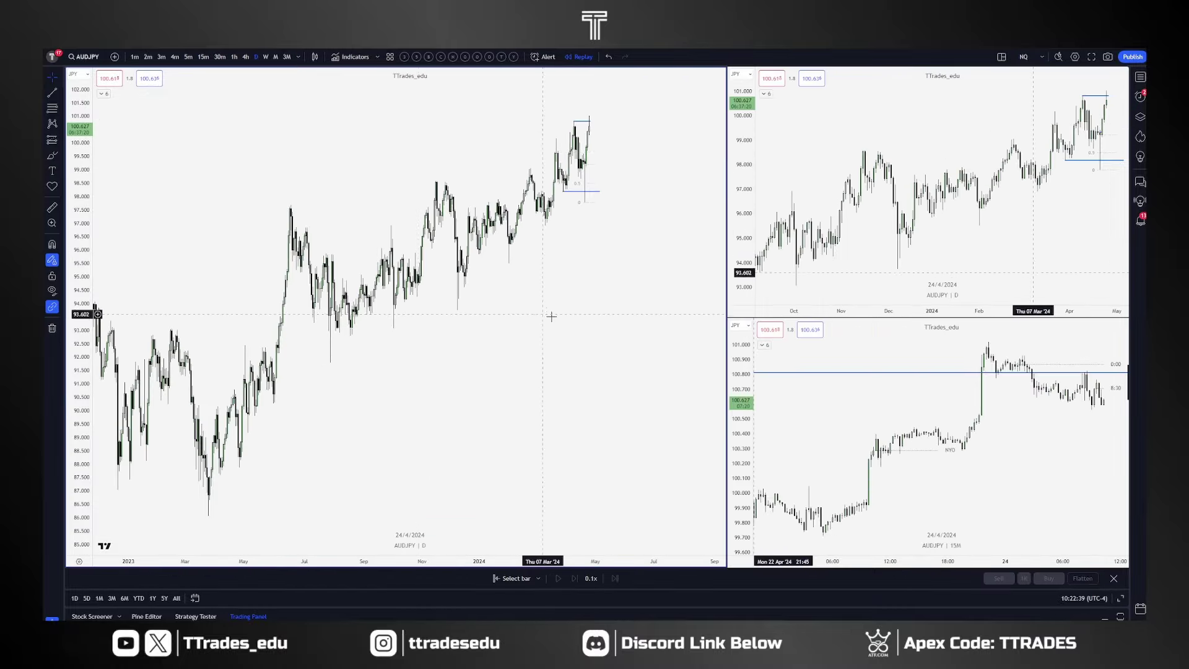
left_click_drag(580, 322, 536, 323)
scroll(527, 247, "up", 4)
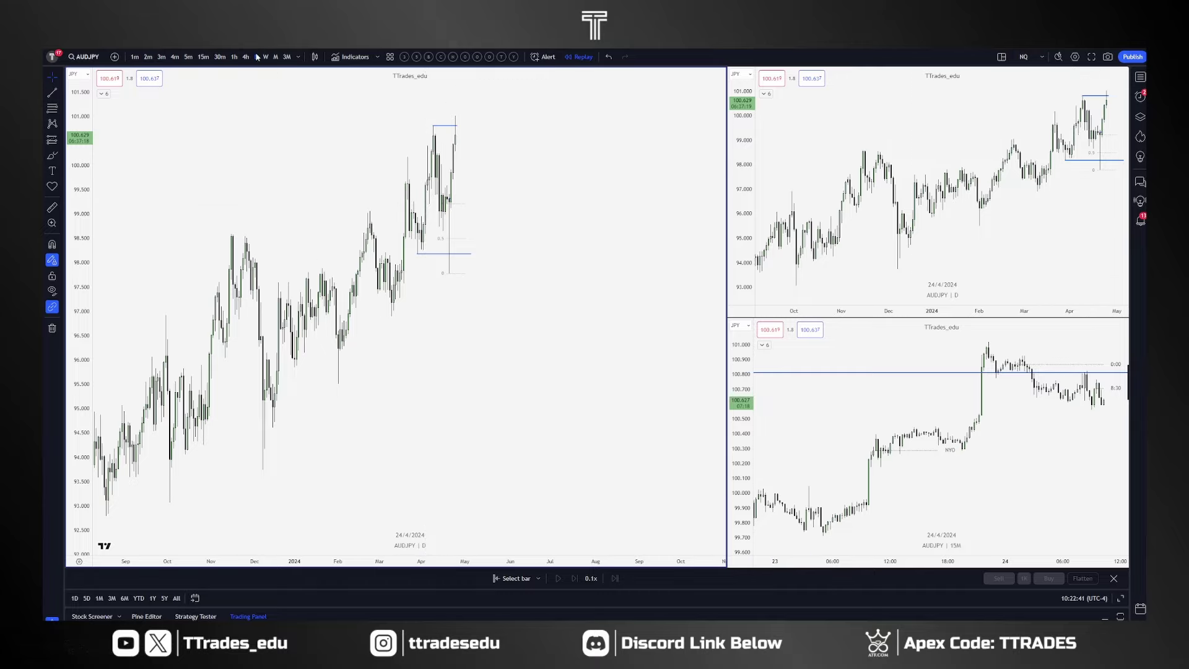
left_click(234, 57)
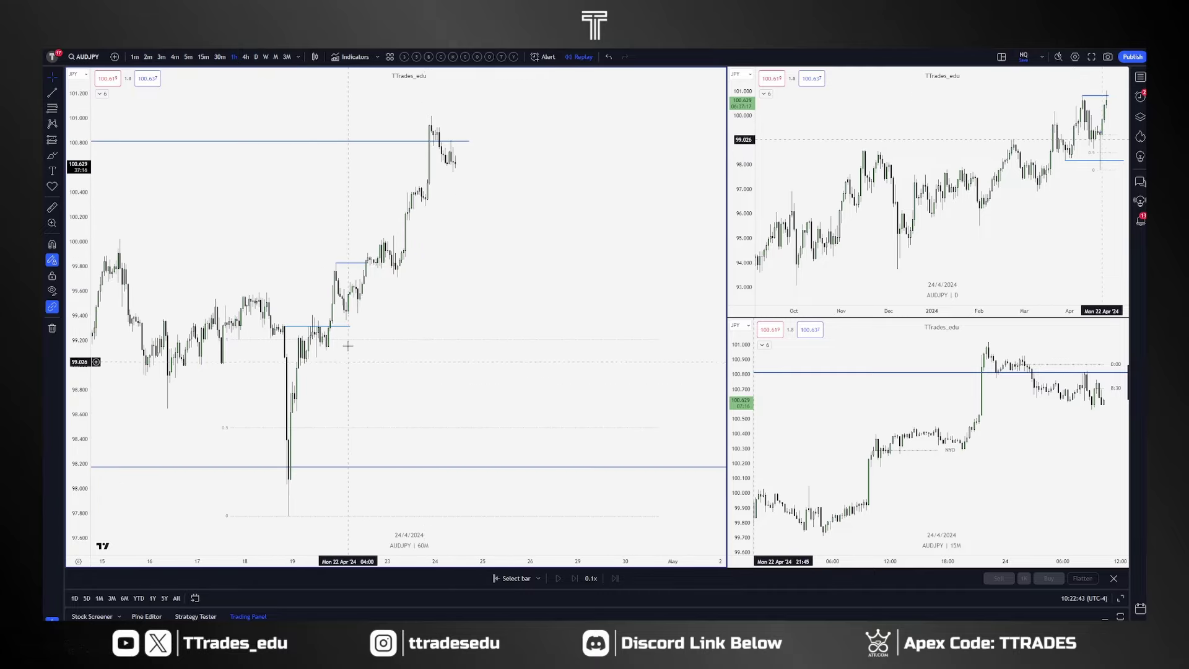
left_click_drag(446, 327, 465, 329)
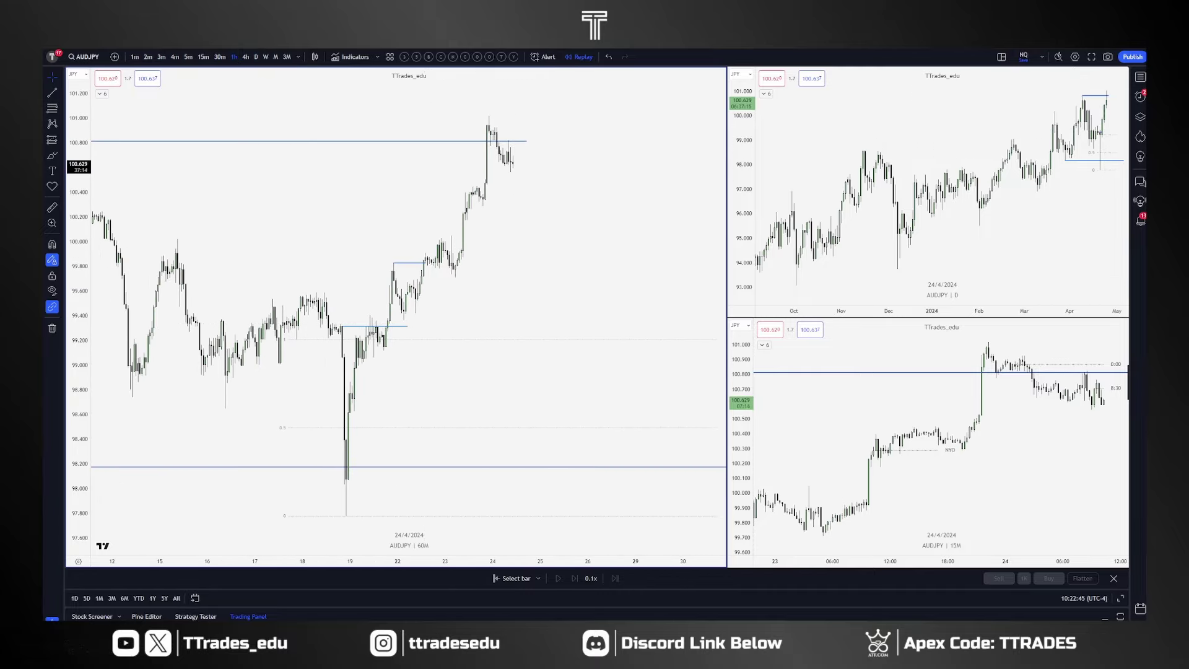
key("alt+t")
left_click(452, 322)
left_click(544, 149)
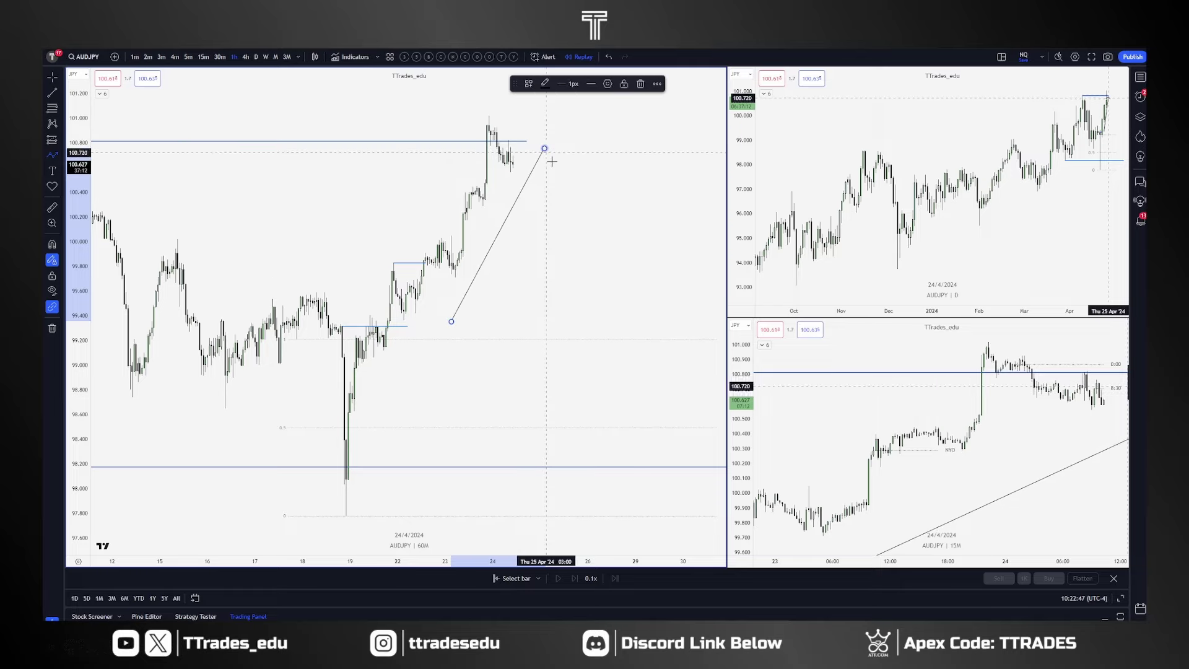
key("Escape")
key("ctrl+z")
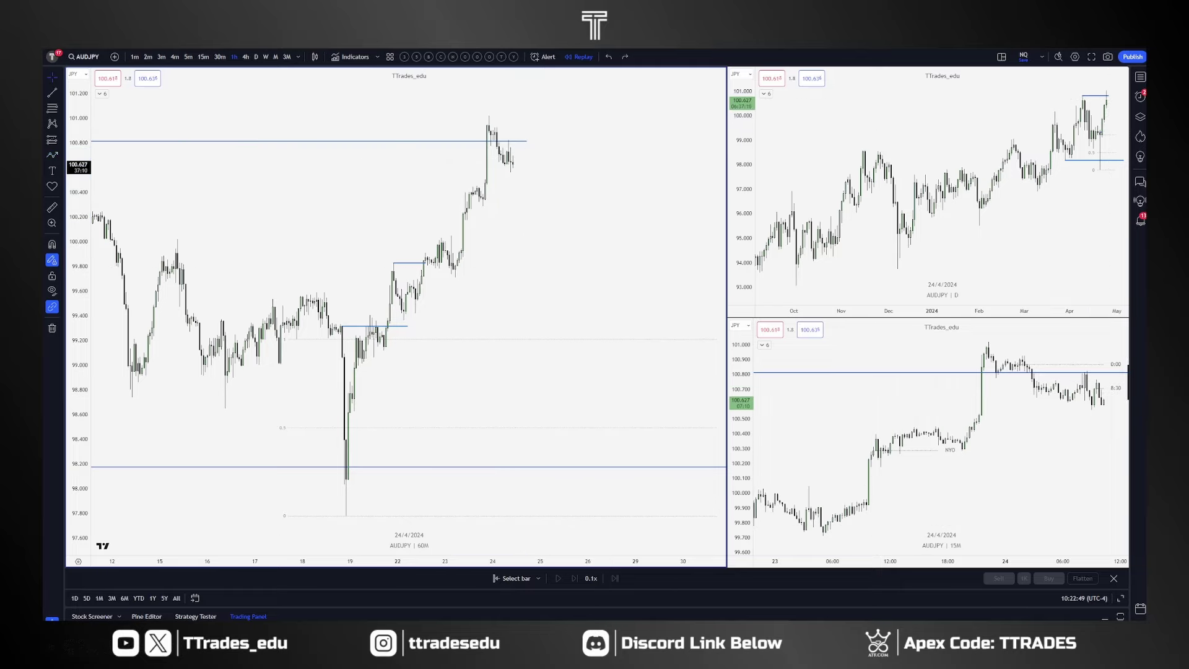
Trace the AUDJPY hourly swings with brush strokes from the 22 April high up to the 24 April high.
key("alt+t")
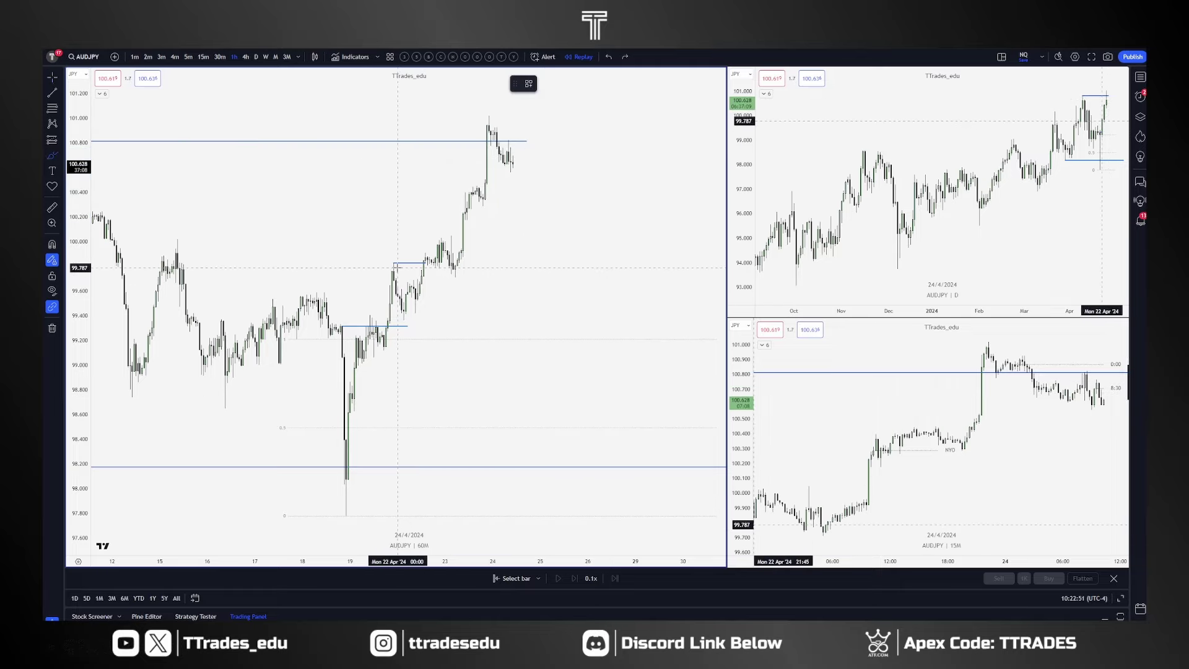
mouse_move(393, 284)
left_mouse_down()
mouse_move(403, 321)
mouse_move(437, 264)
mouse_move(455, 260)
mouse_move(456, 273)
left_mouse_up()
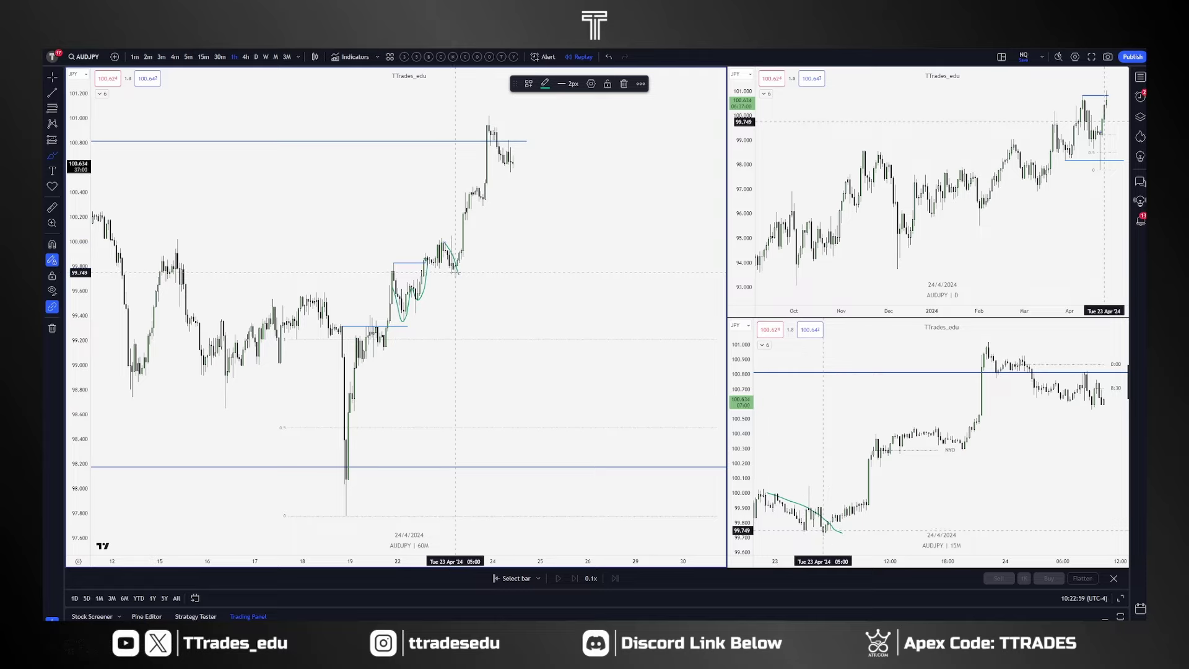
key("ctrl+z")
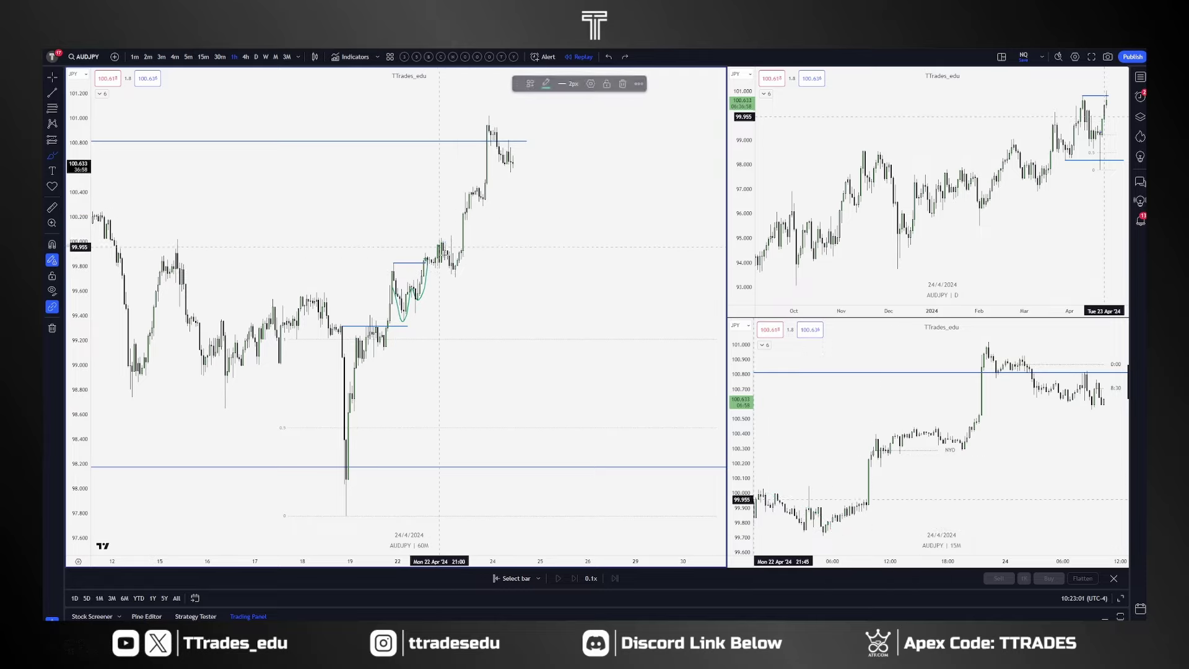
mouse_move(440, 248)
left_mouse_down()
mouse_move(456, 275)
mouse_move(477, 190)
mouse_move(483, 202)
left_mouse_up()
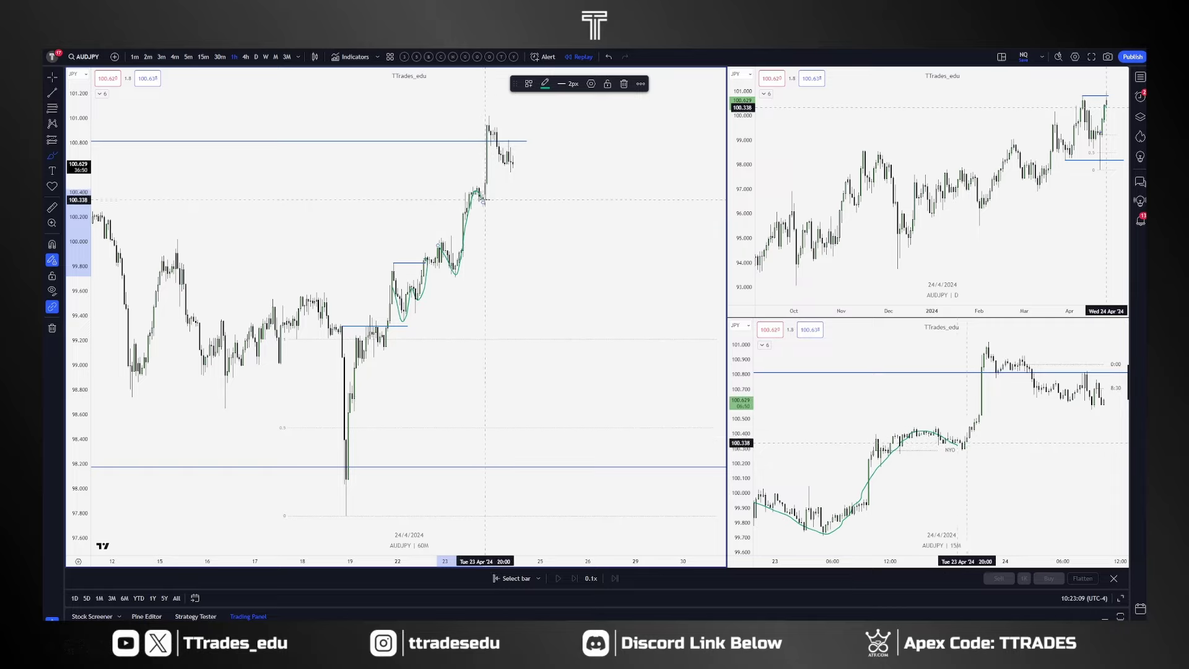
left_click_drag(485, 199, 491, 128)
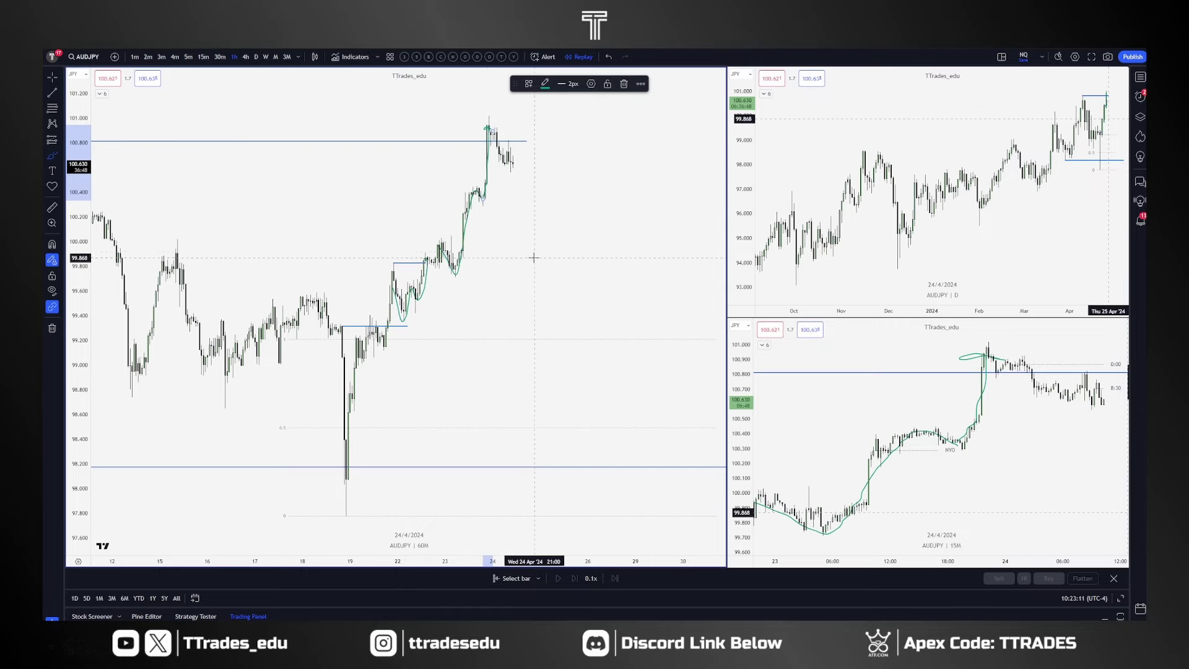
Undo the brush strokes on AUDJPY and return the large chart to the daily timeframe.
key("ctrl+z")
key("ctrl+z")
key("ctrl+z")
key("ctrl+z")
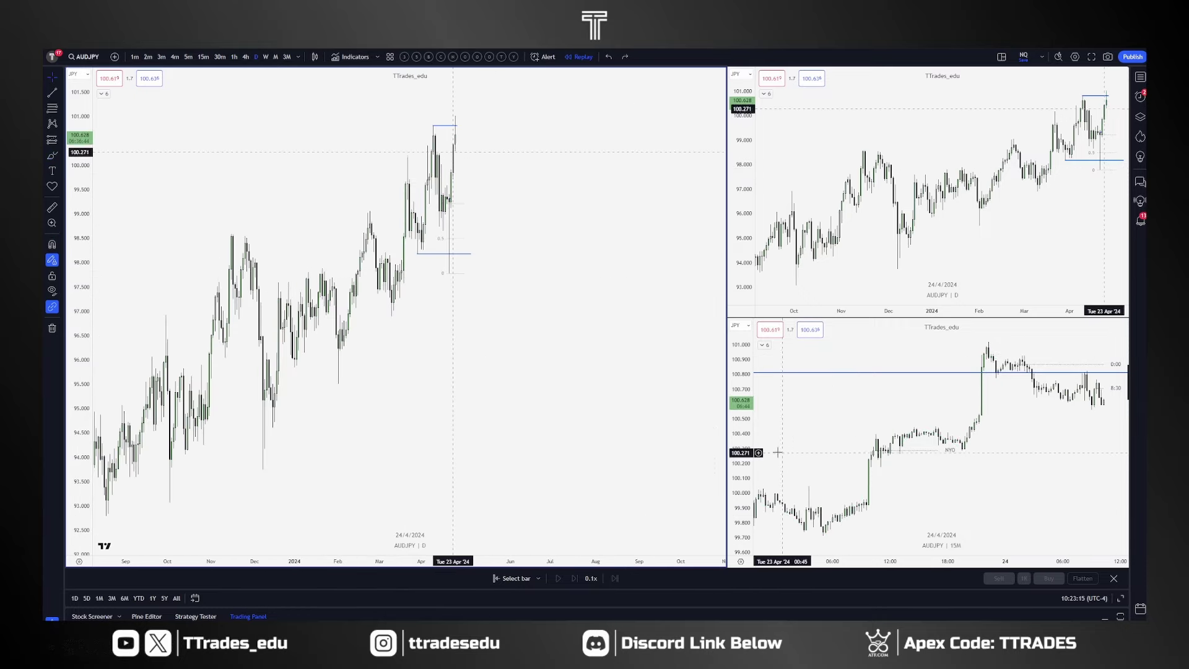
left_click_drag(555, 425, 529, 430)
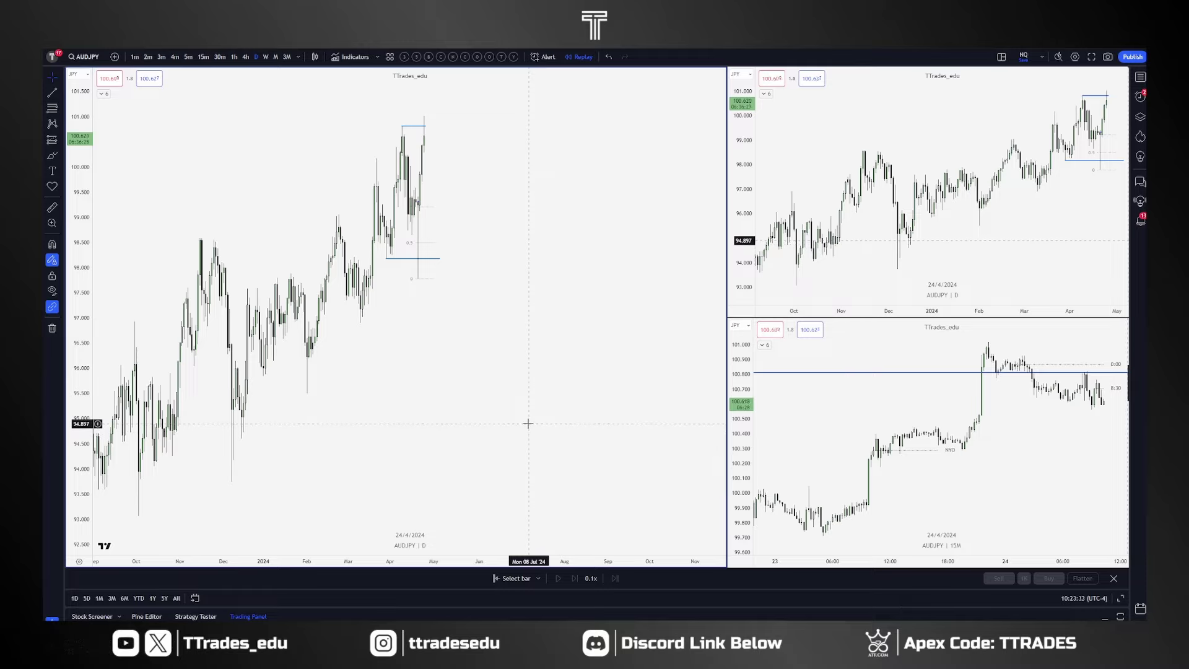
left_click_drag(496, 404, 510, 401)
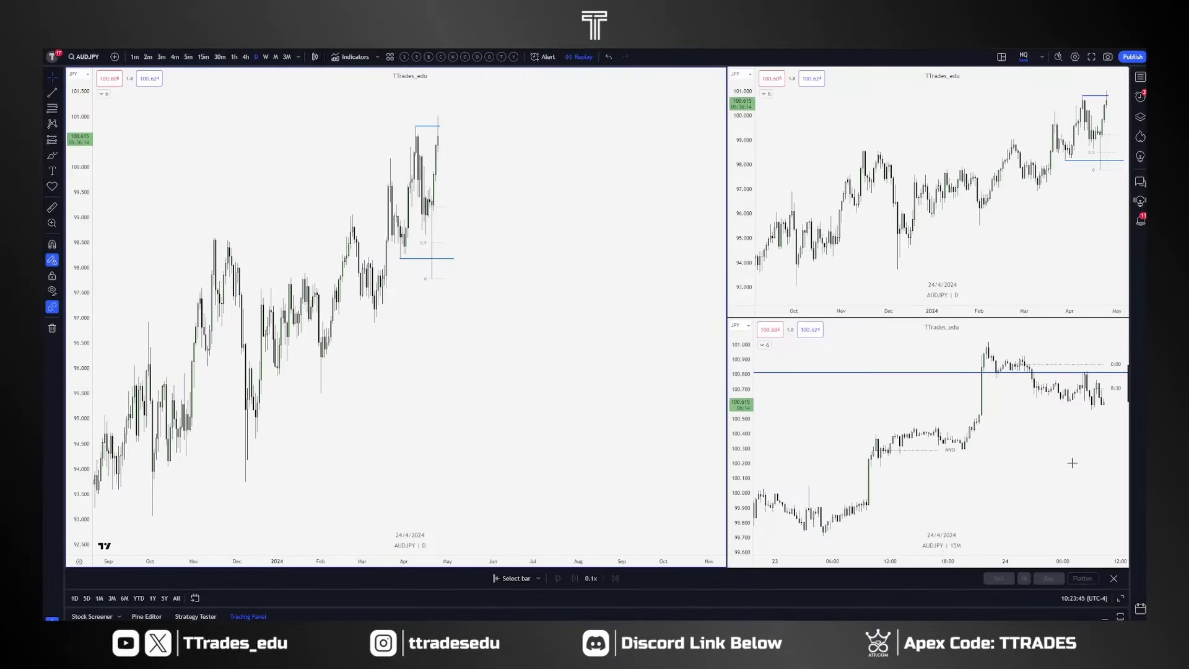
Switch back to the NQ1! chart, paste the snipped chat message, and place it enlarged above the candles.
left_click(201, 45)
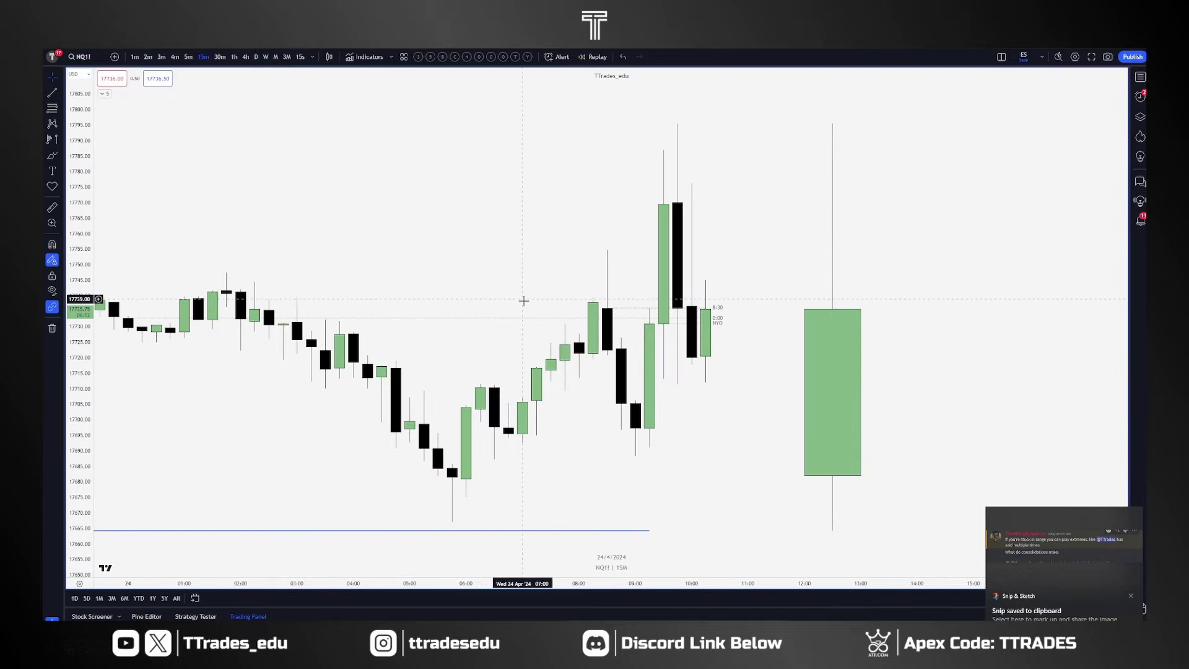
key("ctrl+v")
left_click_drag(608, 334, 355, 183)
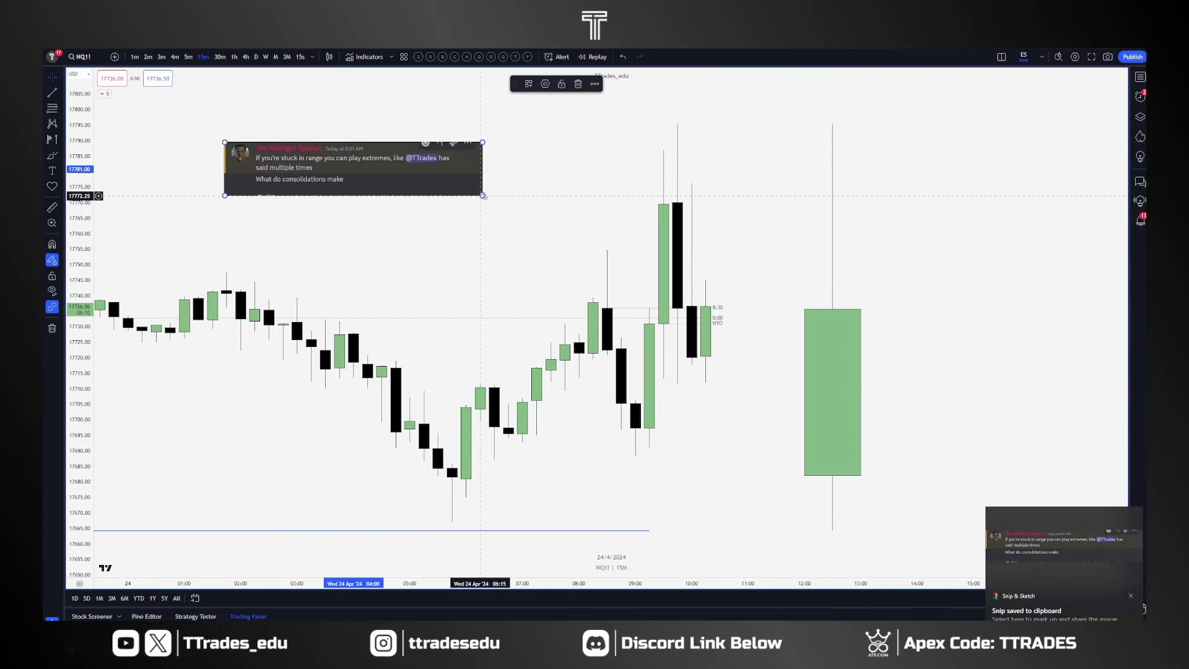
mouse_move(483, 195)
left_mouse_down()
mouse_move(580, 254)
mouse_move(483, 193)
left_mouse_up()
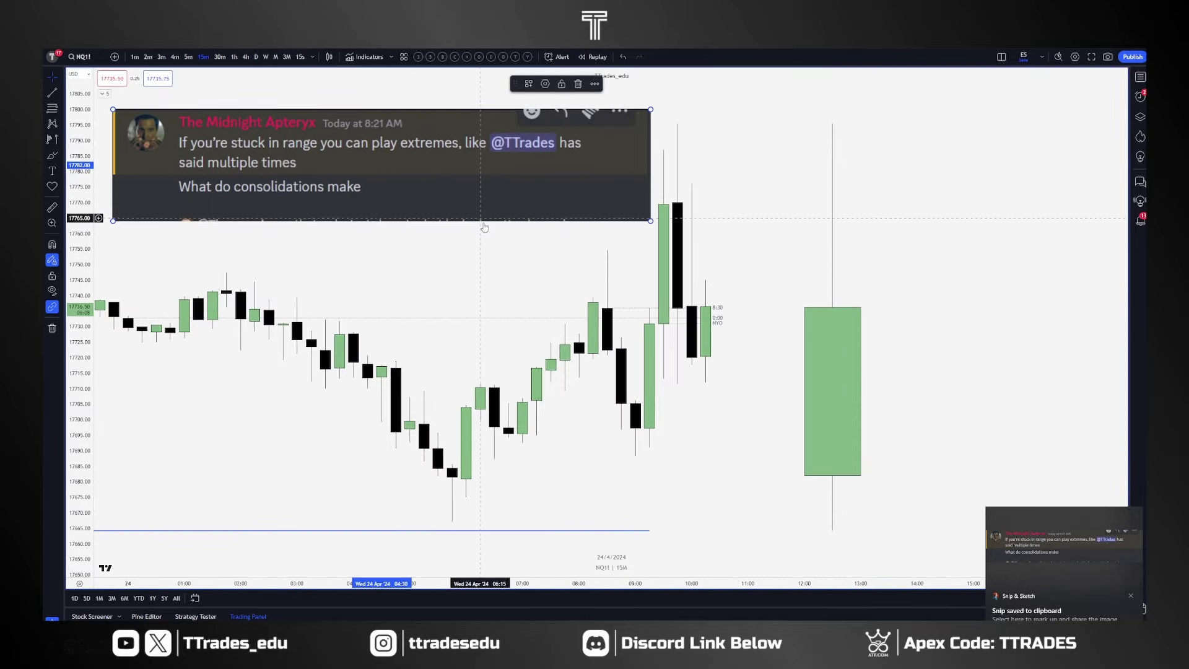
left_click(462, 260)
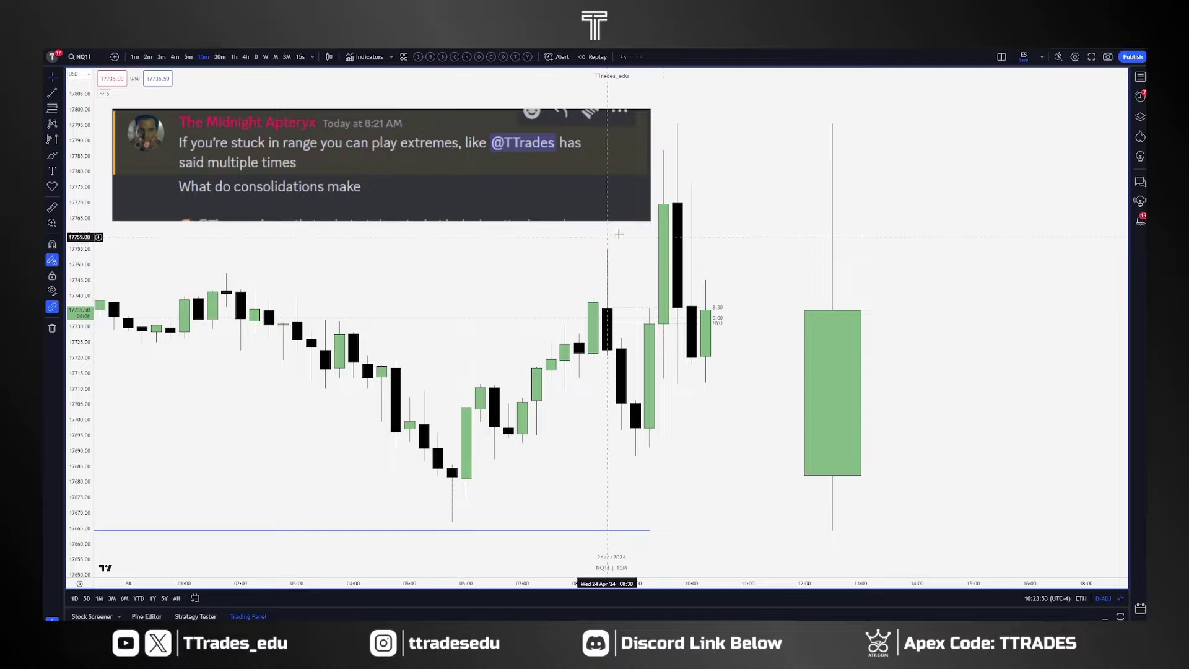
Delete the pasted chat image from the NQ1! chart and show more of the overnight session.
left_click(476, 189)
key("Delete")
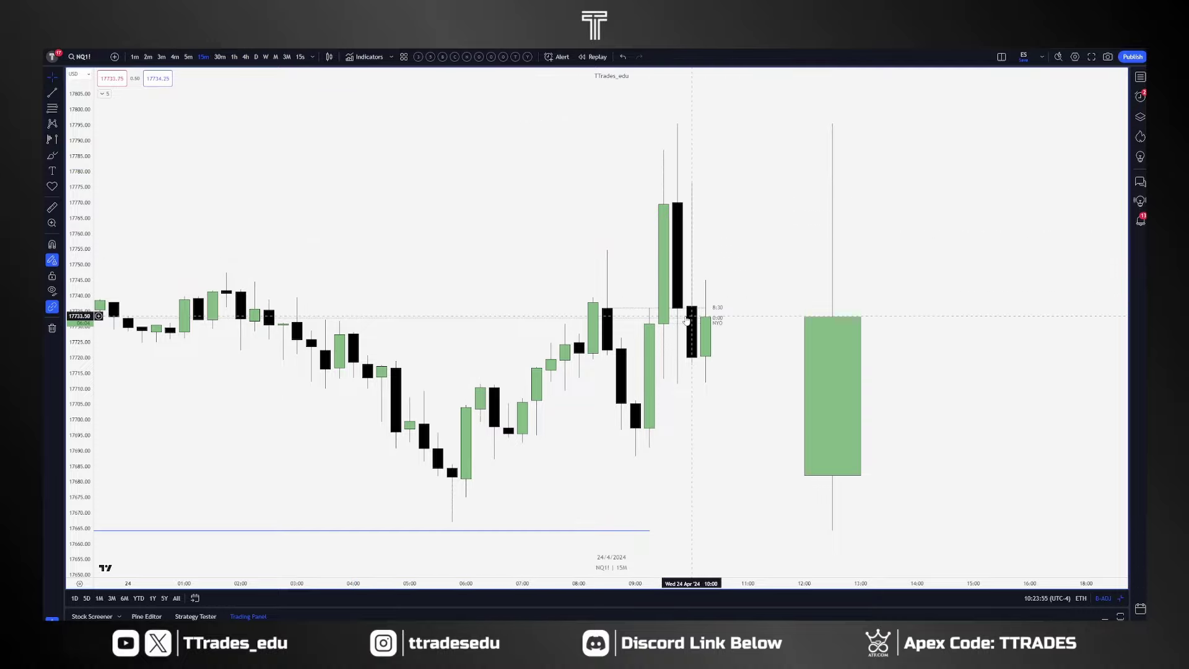
scroll(687, 322, "down", 5)
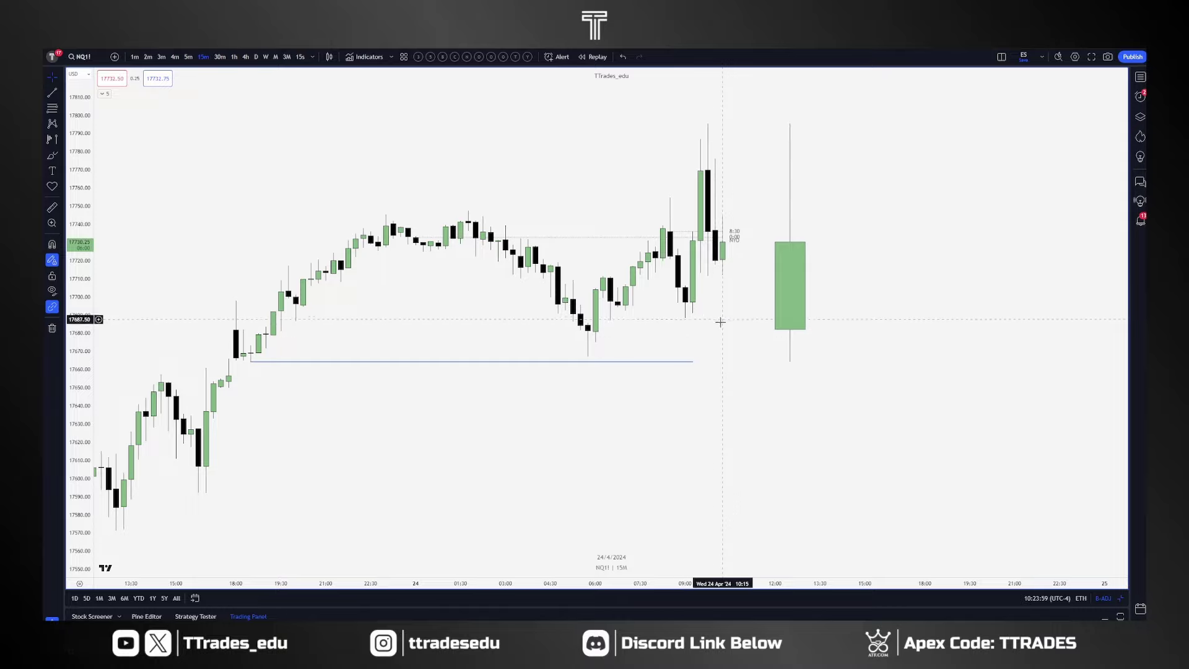
left_click_drag(719, 171, 652, 163)
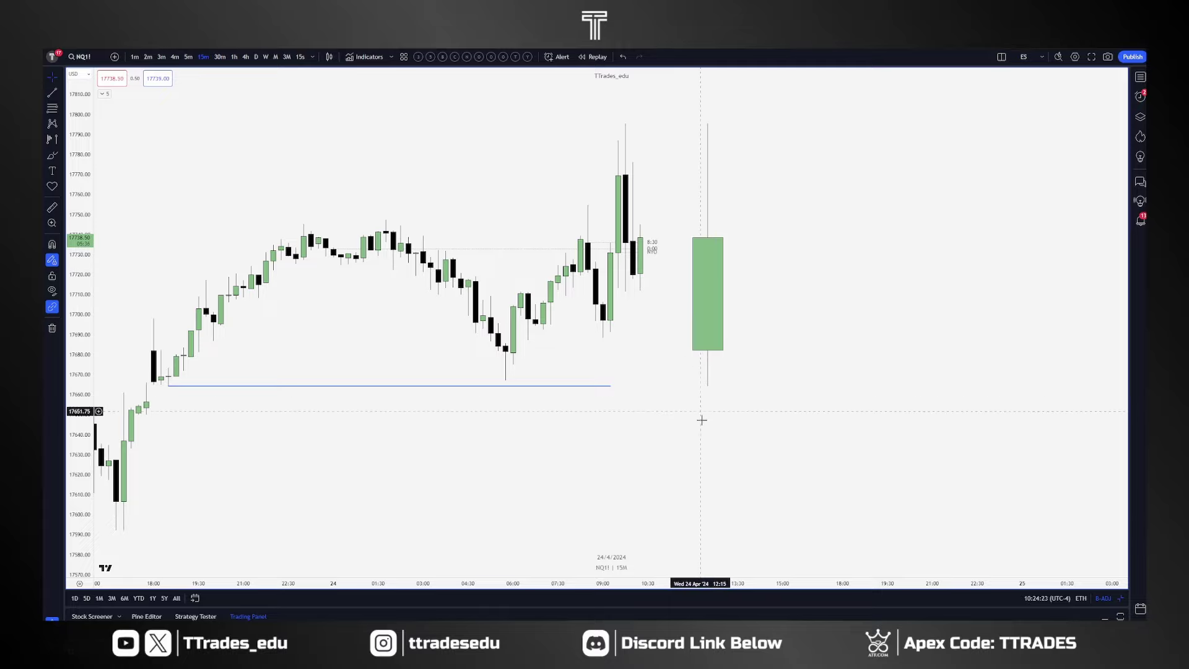
Compare the 24 April 15-minute price action across NQ1!, ES1! and YM1!
key("Down")
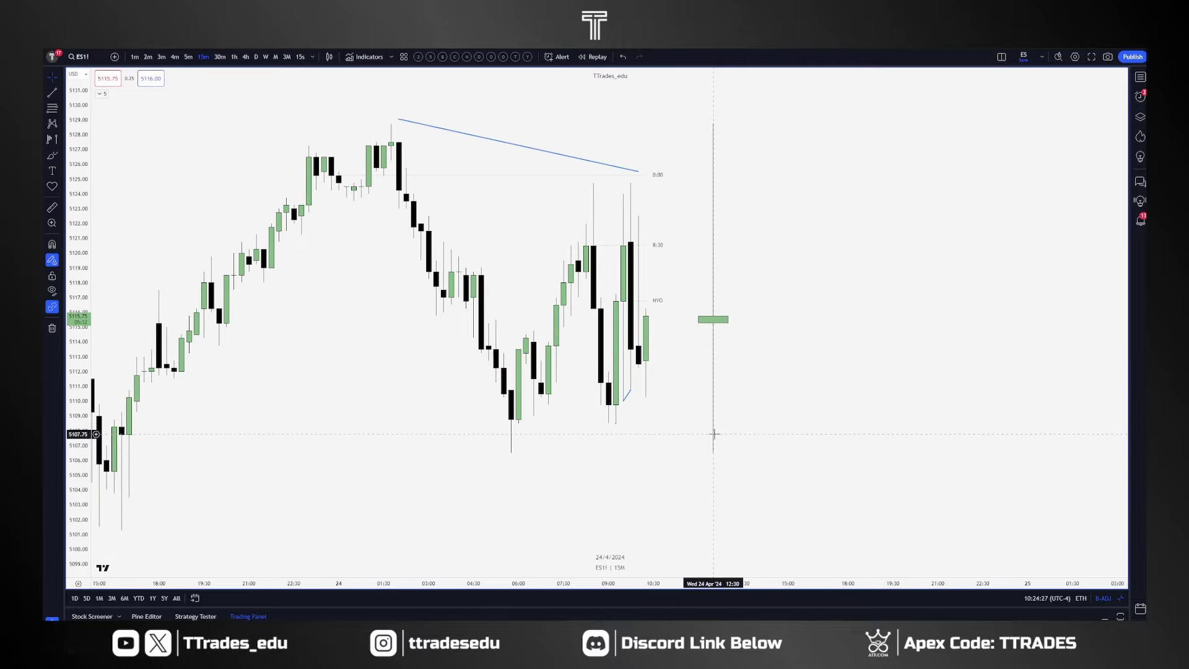
key("Up")
key("Down")
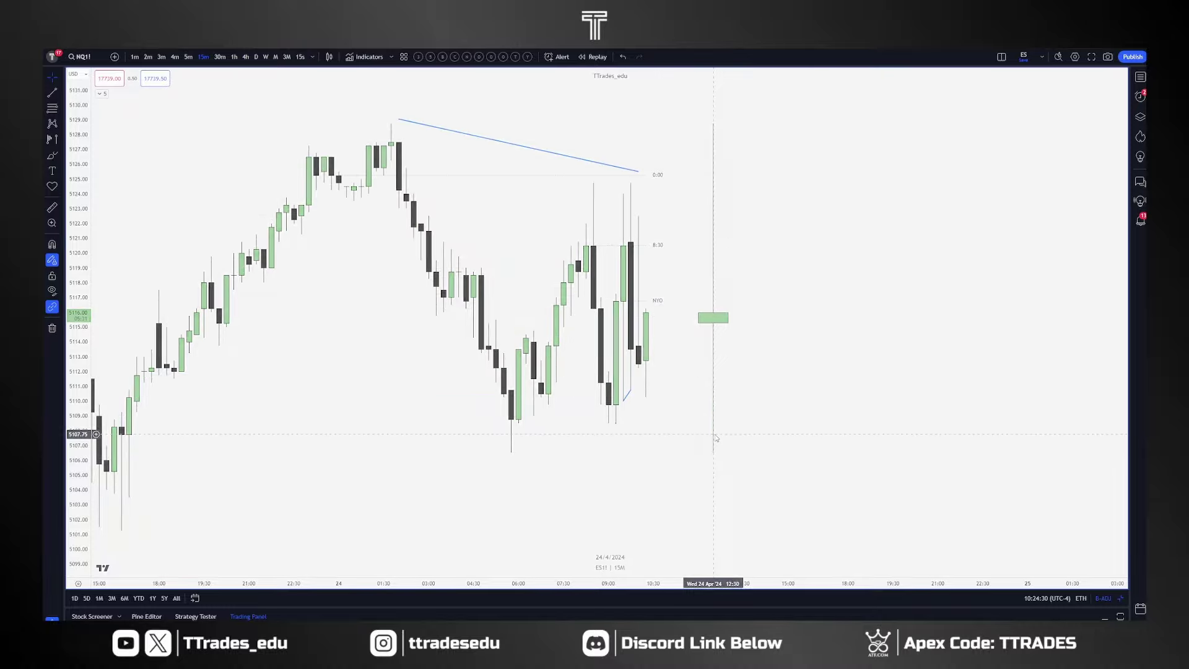
key("Up")
key("Down")
key("Up")
key("Down")
key("Down")
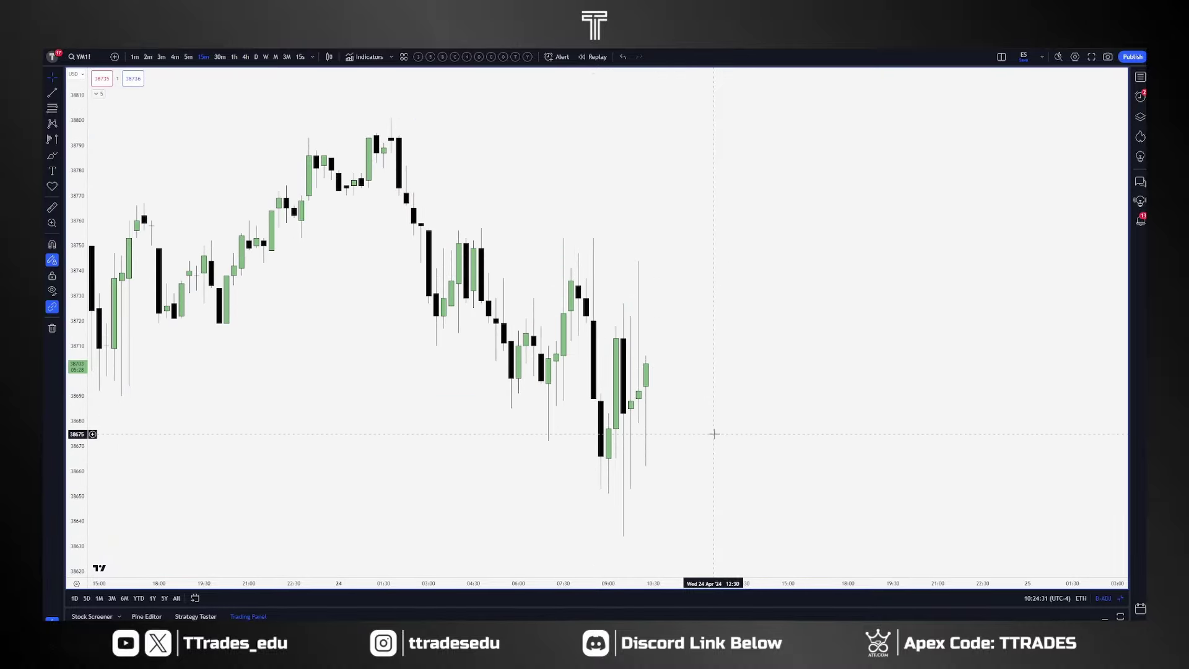
key("Up")
key("Up")
key("Down")
key("Down")
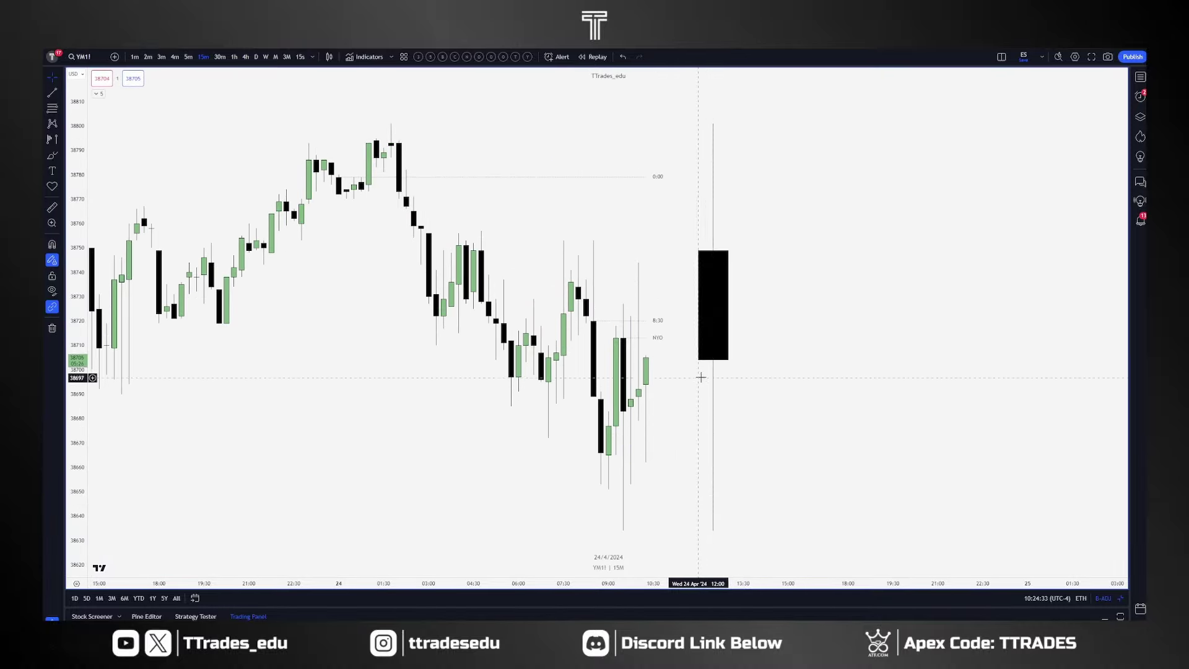
View YM1! on the 30-minute and 1-hour timeframes, and go back to the AUDJPY layout.
scroll(713, 434, "down", 5)
scroll(716, 394, "down", 5)
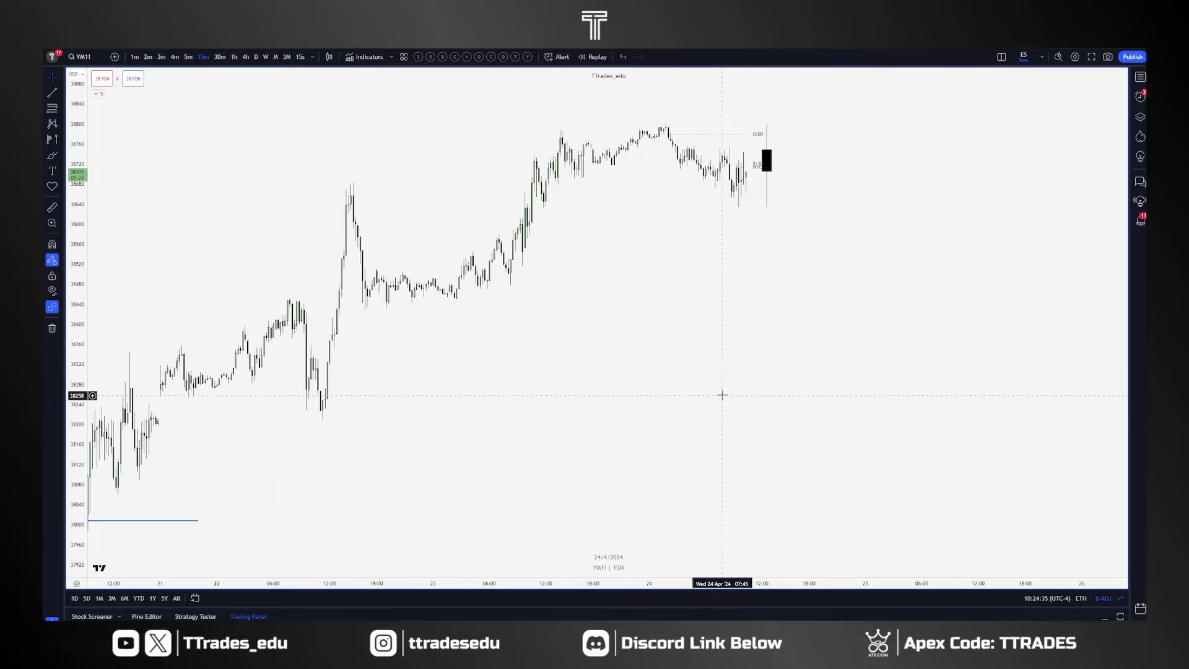
left_click(224, 59)
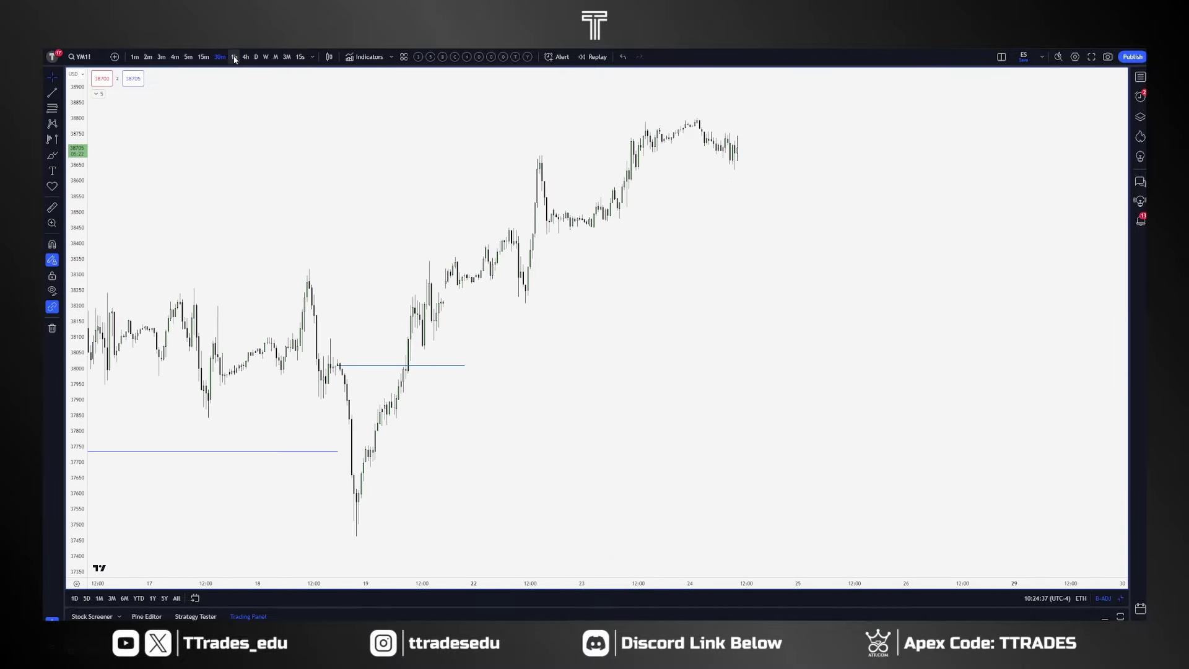
left_click(235, 58)
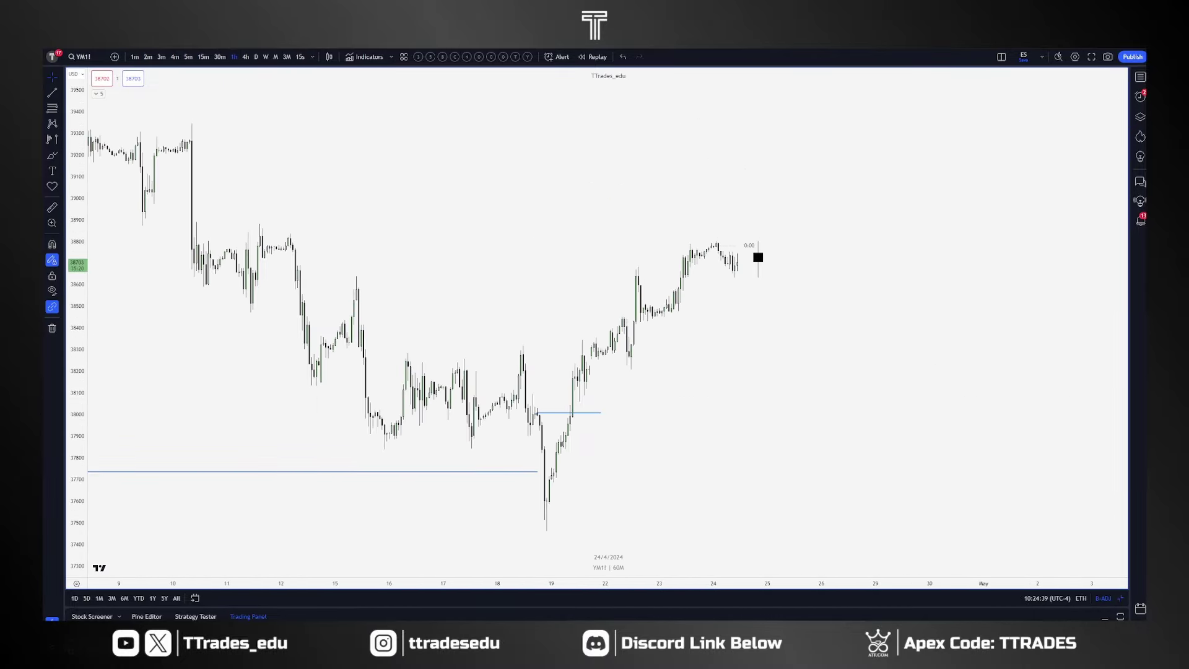
key("ctrl+Tab")
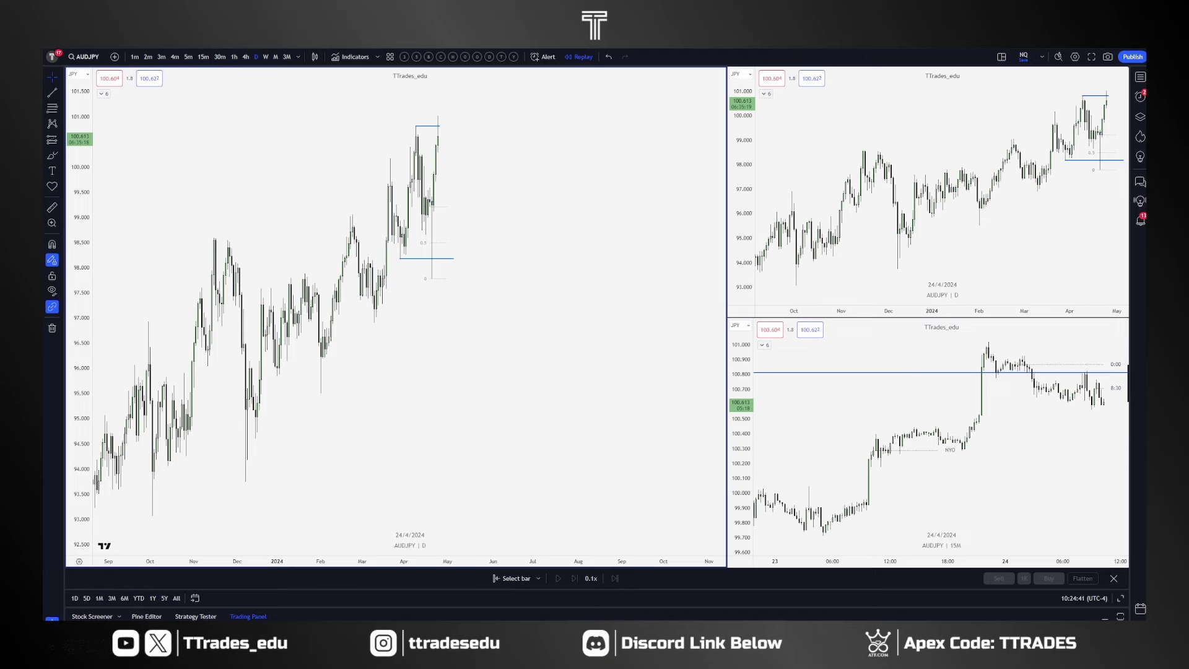
Look at the British pound chart in the futures daily layout and return to the AUDJPY layout.
key("ctrl+Tab")
key("ctrl+Tab")
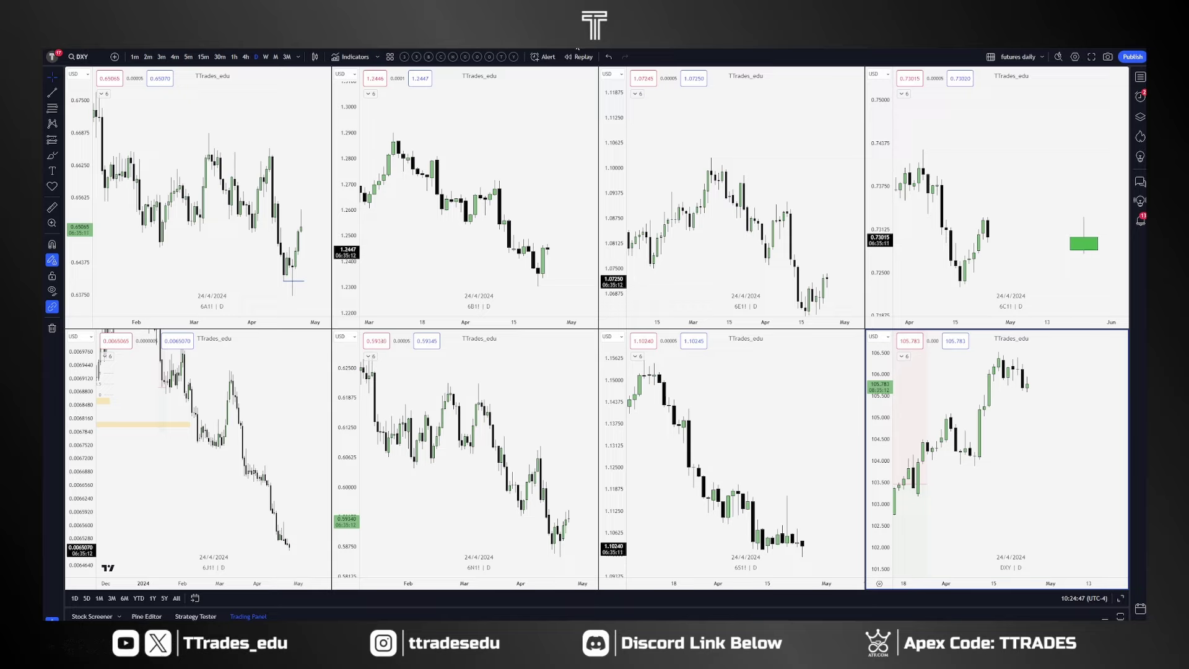
left_click(551, 264)
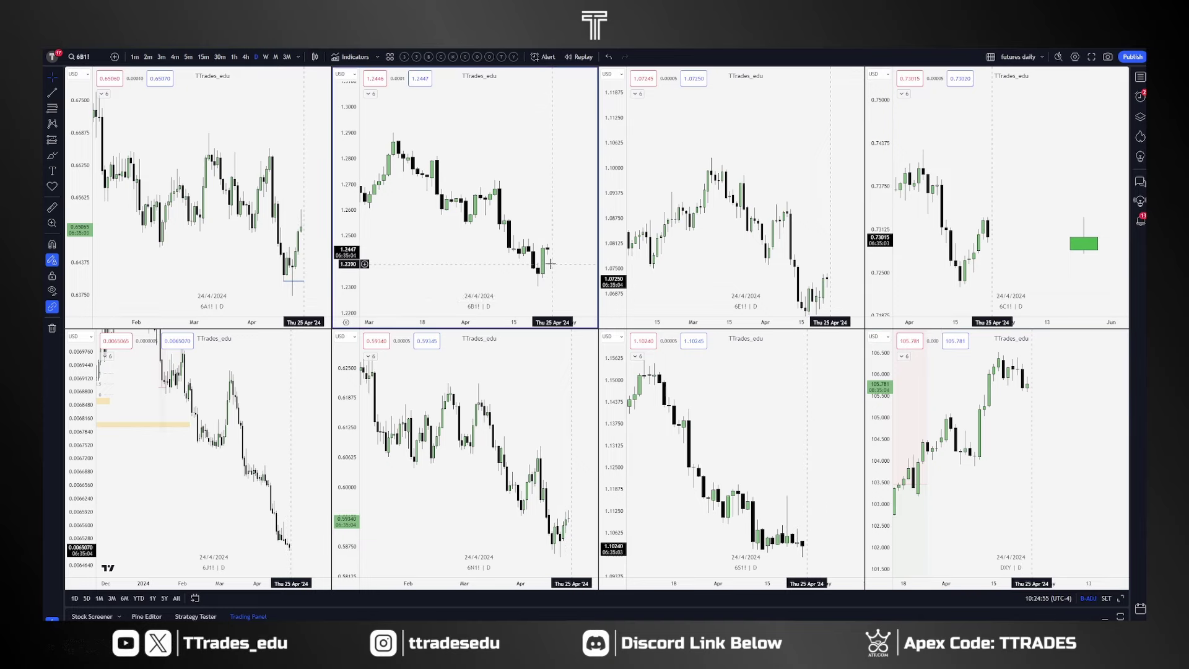
left_click(396, 44)
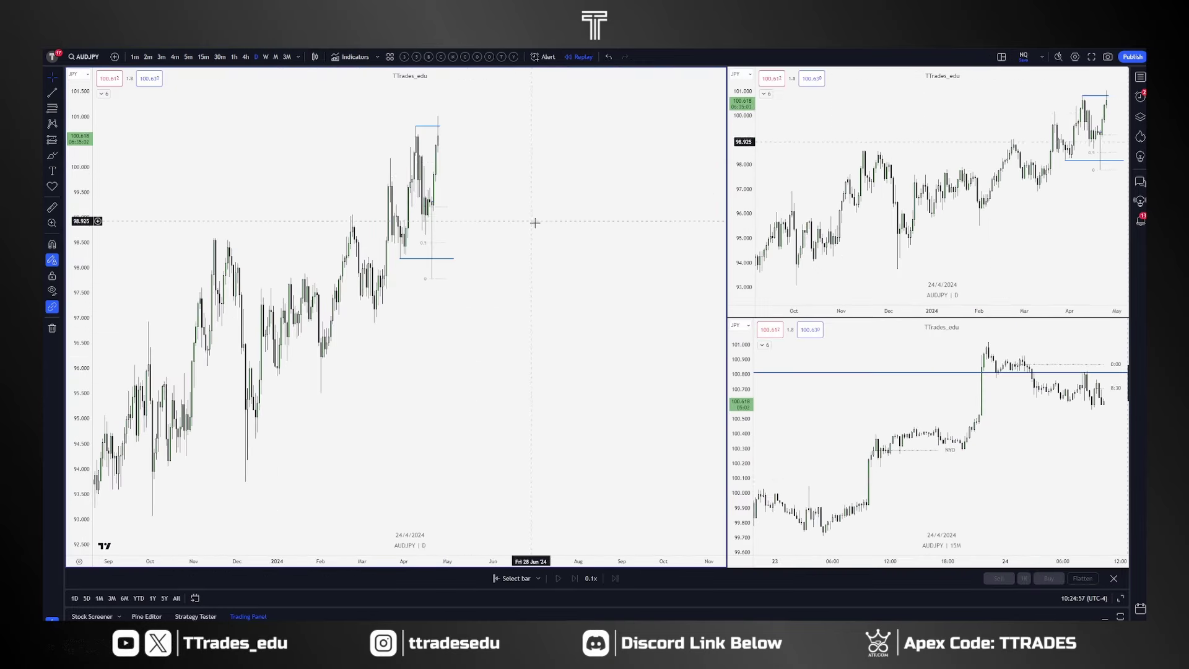
Load GBPJPY in the linked charts and bring its recent daily candles into view.
type("GBP")
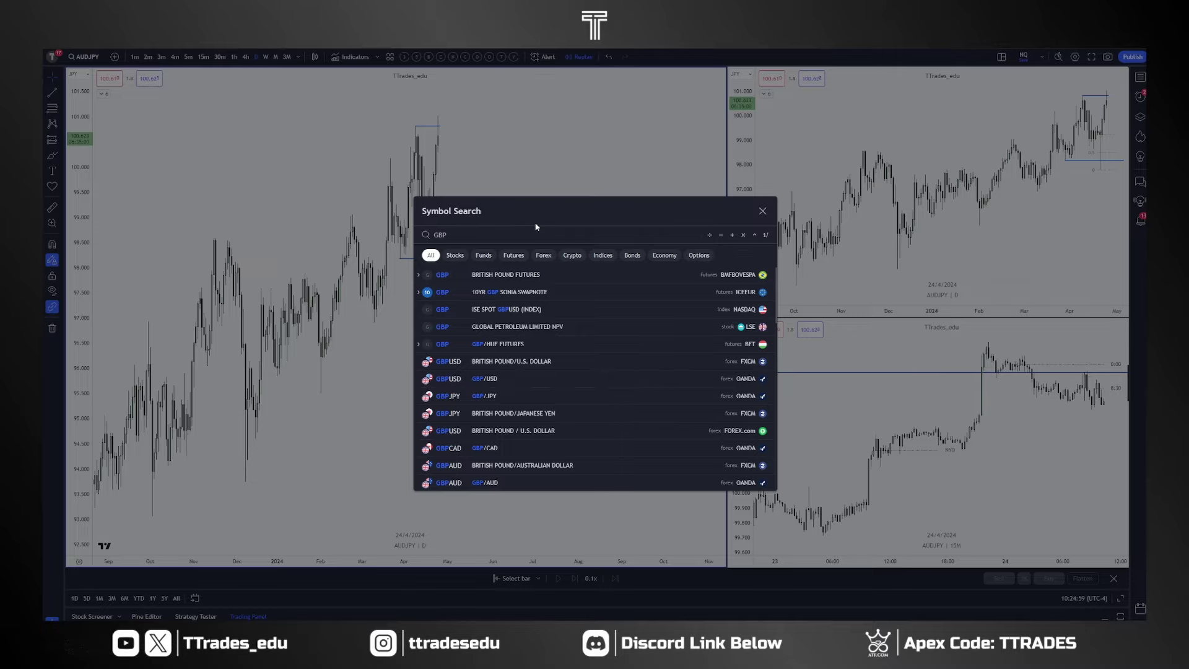
type("JPY")
key("Return")
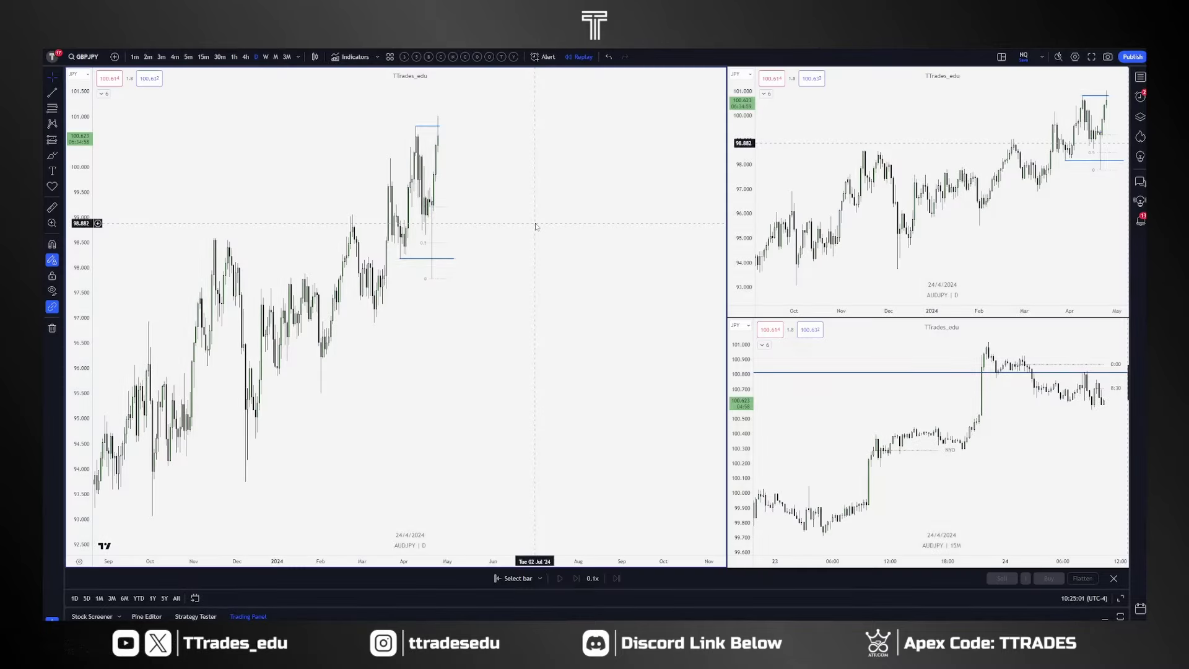
scroll(495, 235, "up", 4)
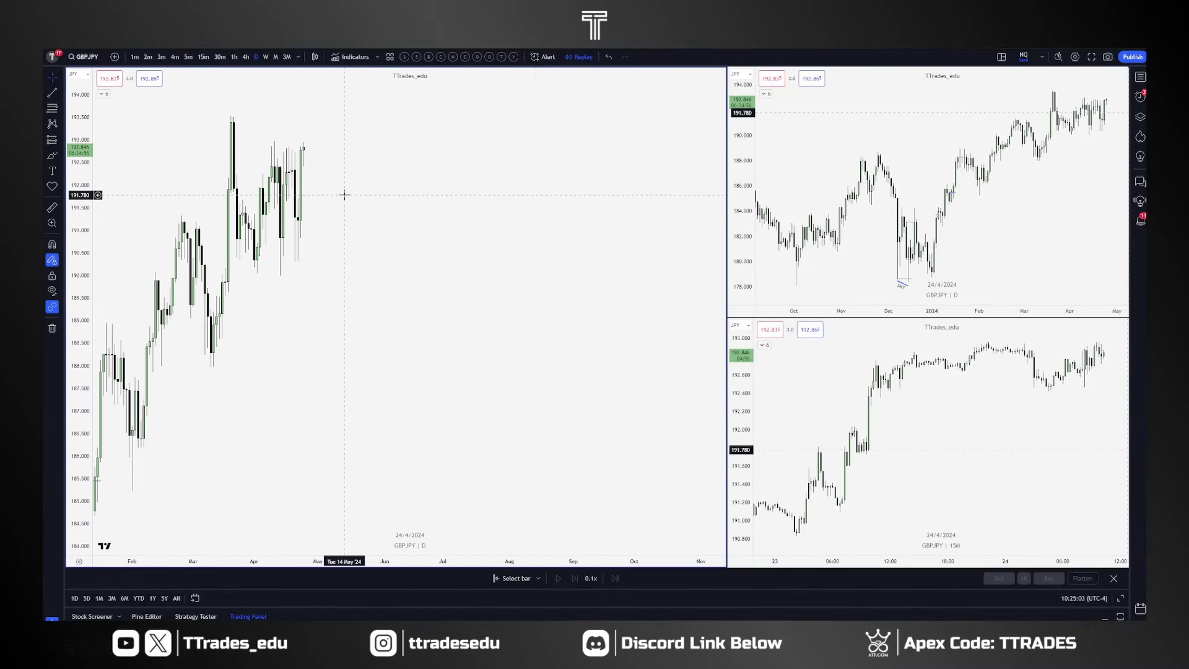
left_click_drag(359, 265, 518, 273)
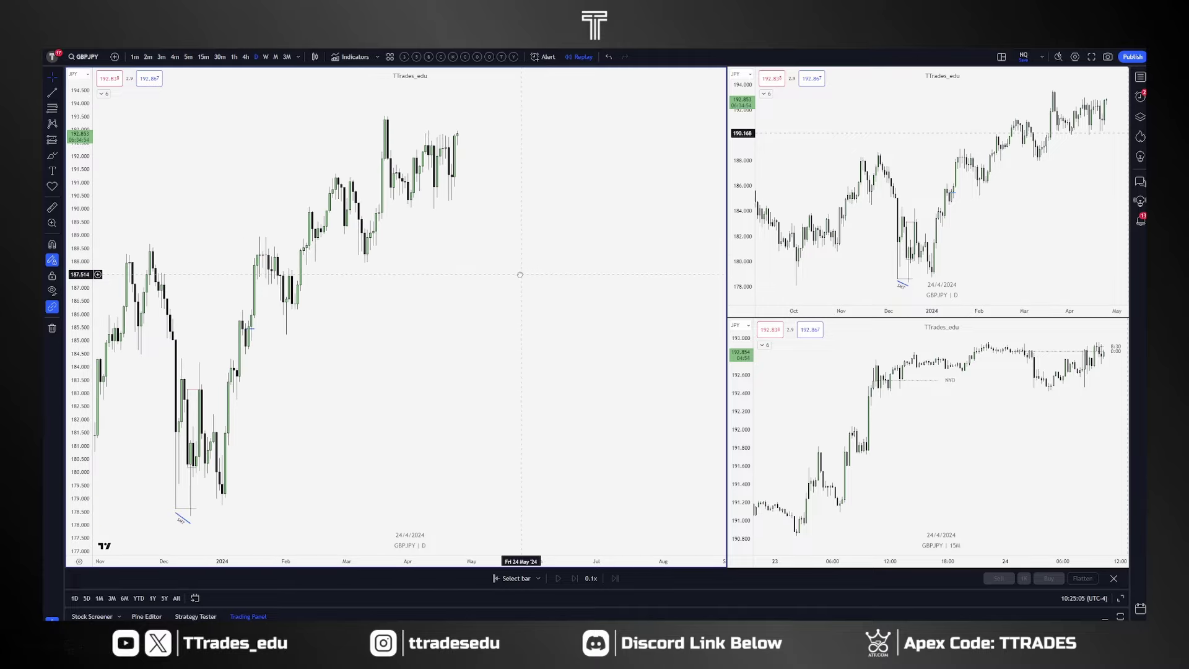
Draw a Fibonacci retracement over the lower wick of the 22 April GBPJPY daily candle, from about 191.22 to its low.
scroll(439, 196, "up", 3)
scroll(547, 263, "up", 3)
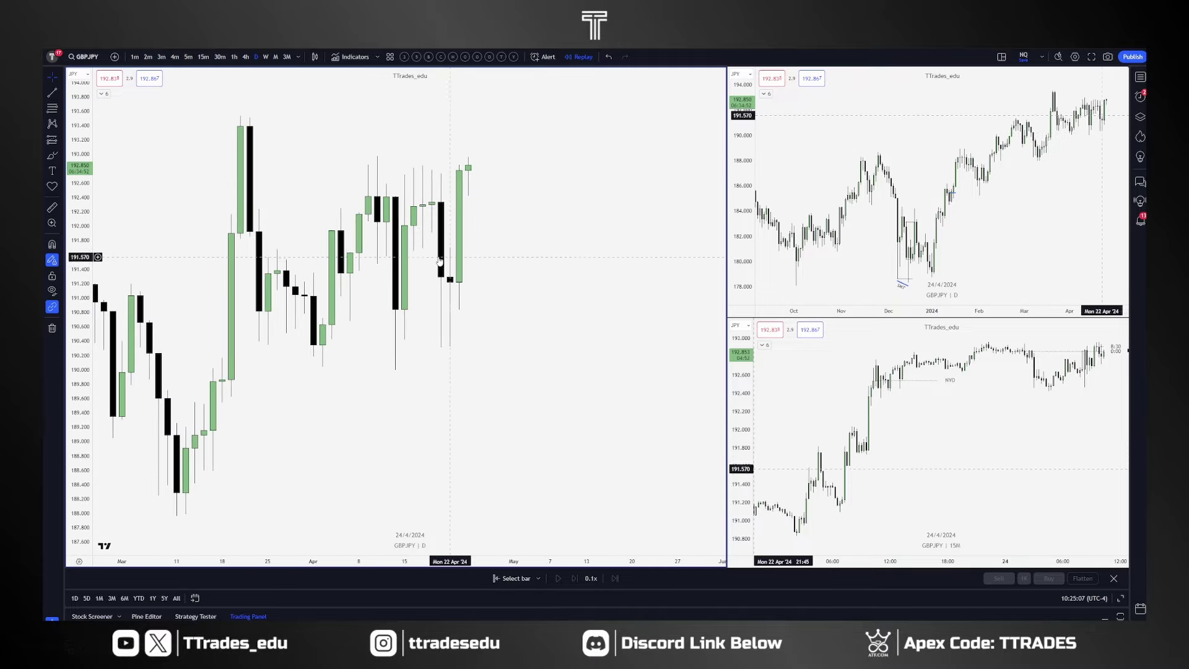
key("alt+f")
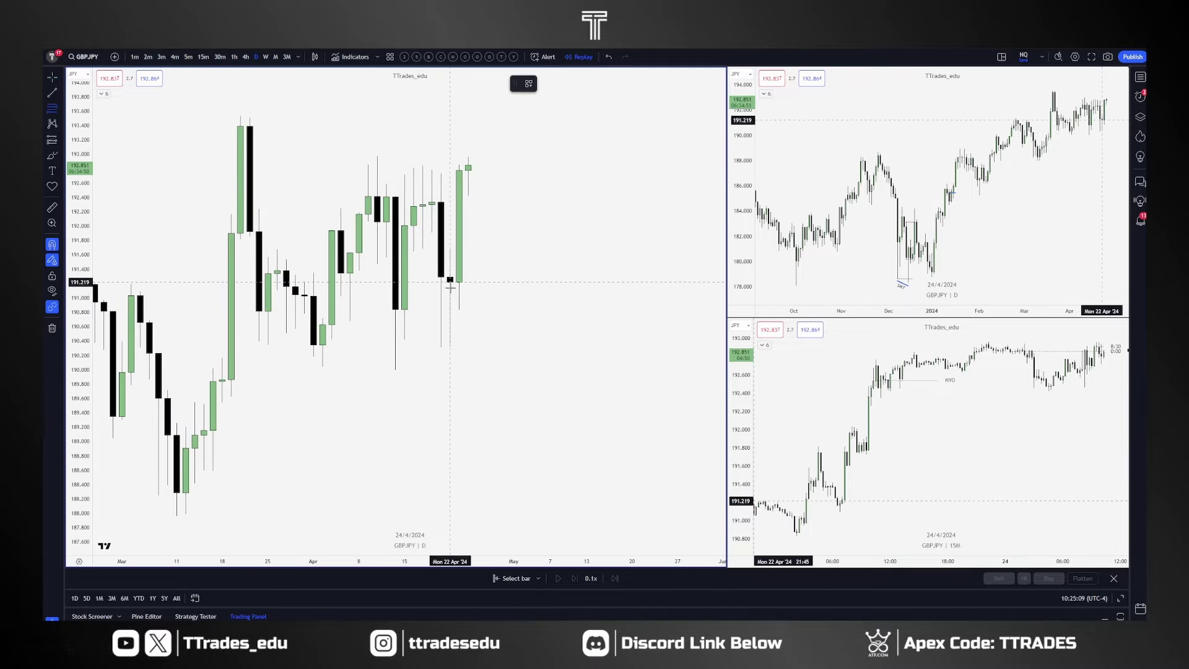
left_click(450, 282)
left_click(480, 346)
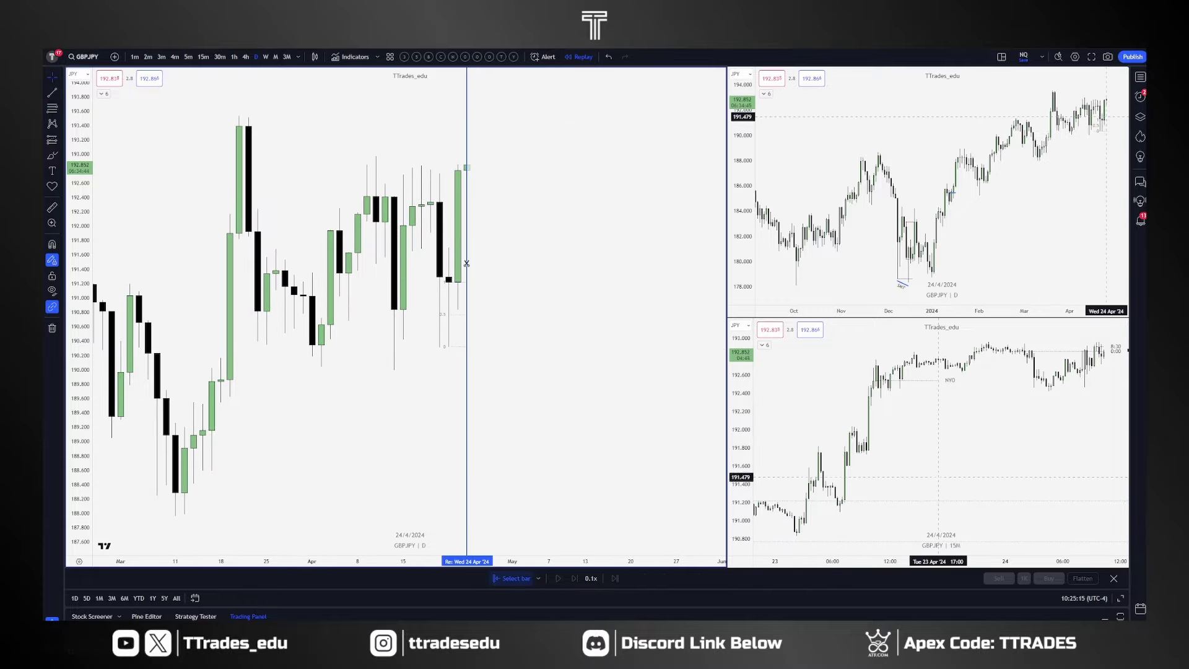
Start the bar replay from the 23 April daily candle and show the 22–23 April price action on the 1-hour timeframe.
left_click(460, 310)
left_click(236, 60)
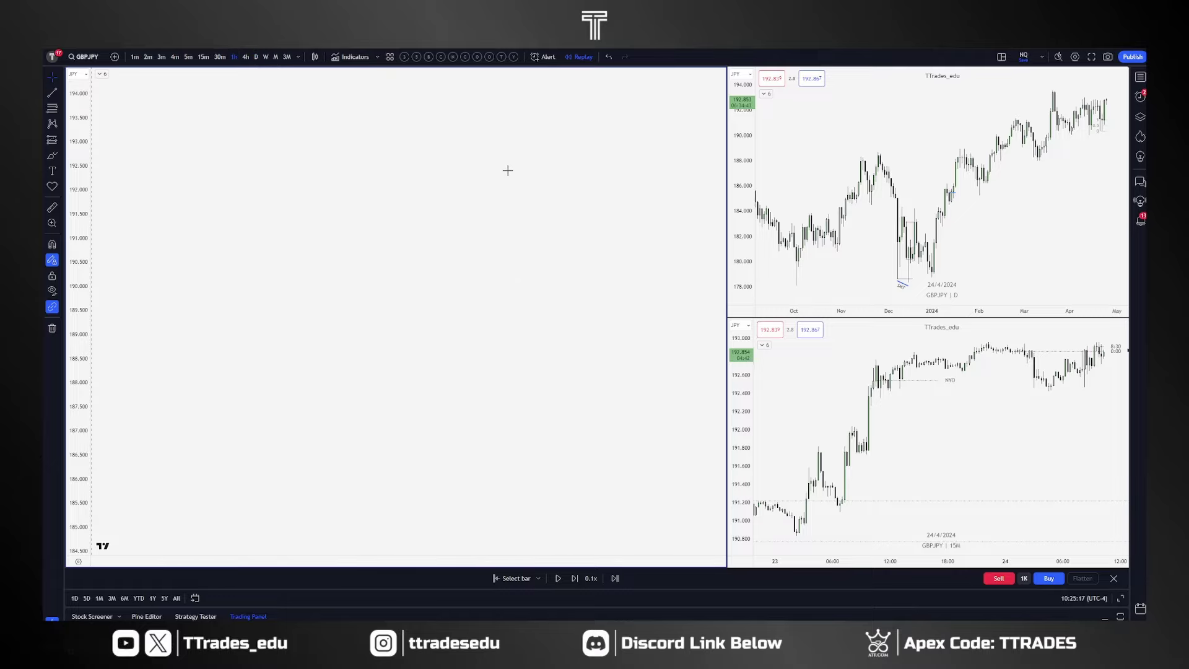
right_click(507, 171)
left_click(528, 182)
scroll(608, 363, "up", 5)
left_click_drag(649, 414, 494, 409)
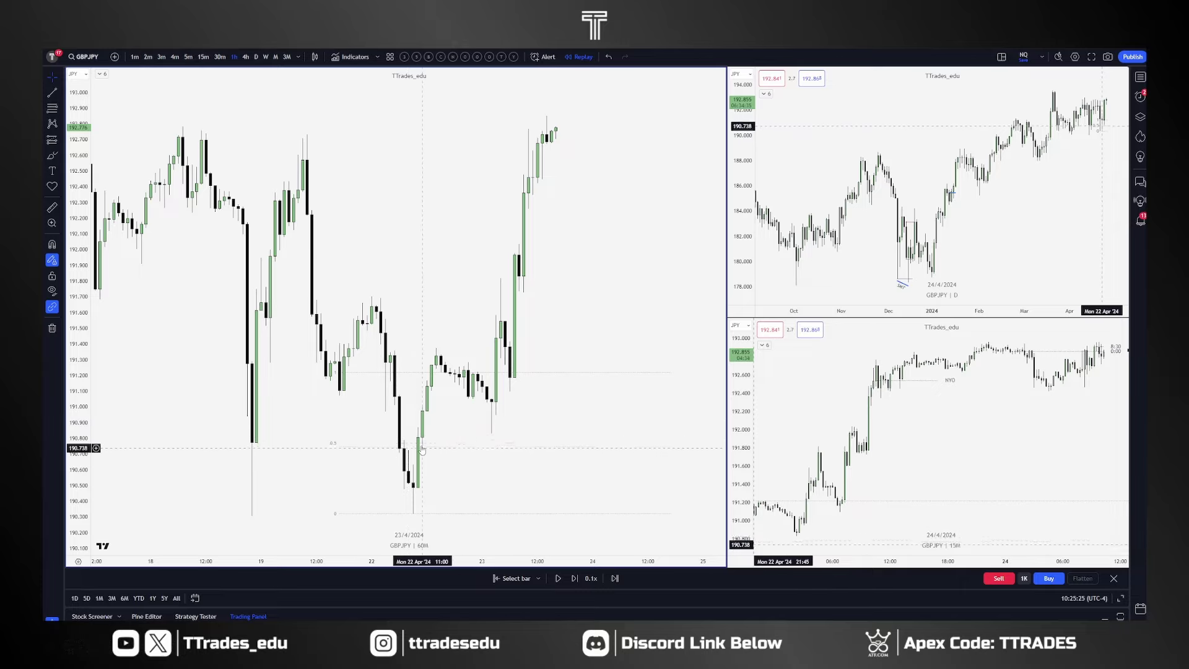
Shade the hourly gap just below the wick's 0.5 level with a rectangle, sketch a price path into it, and undo the sketch.
key("alt+shift+r")
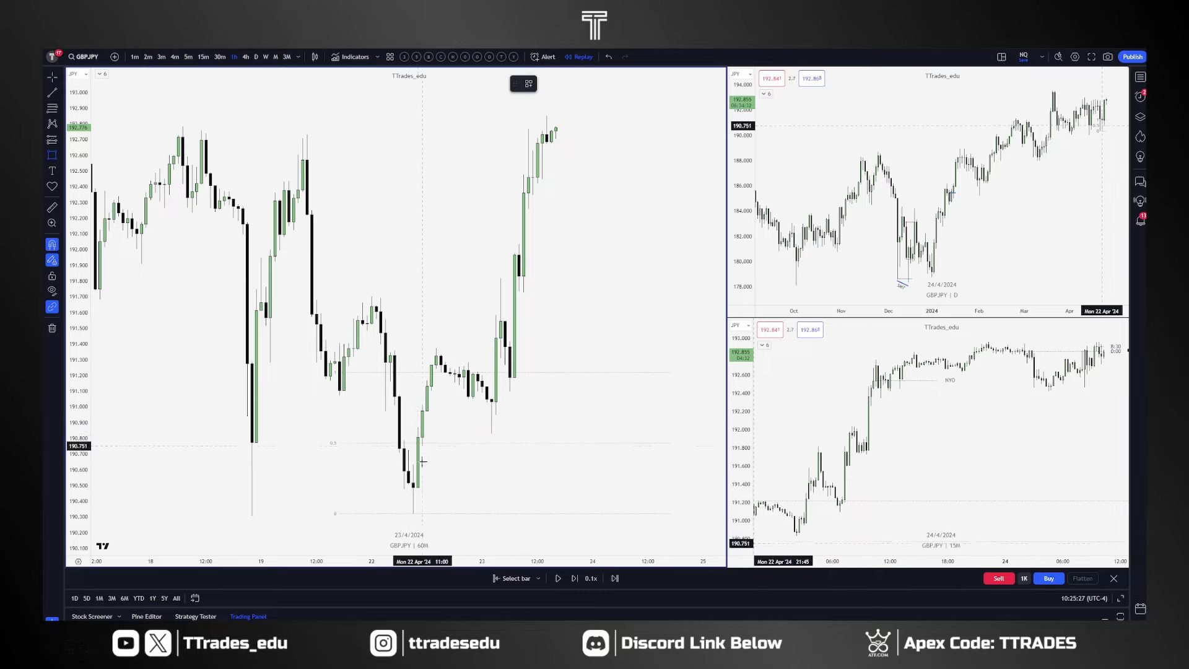
mouse_move(413, 464)
left_mouse_down()
mouse_move(422, 446)
mouse_move(510, 455)
left_mouse_up()
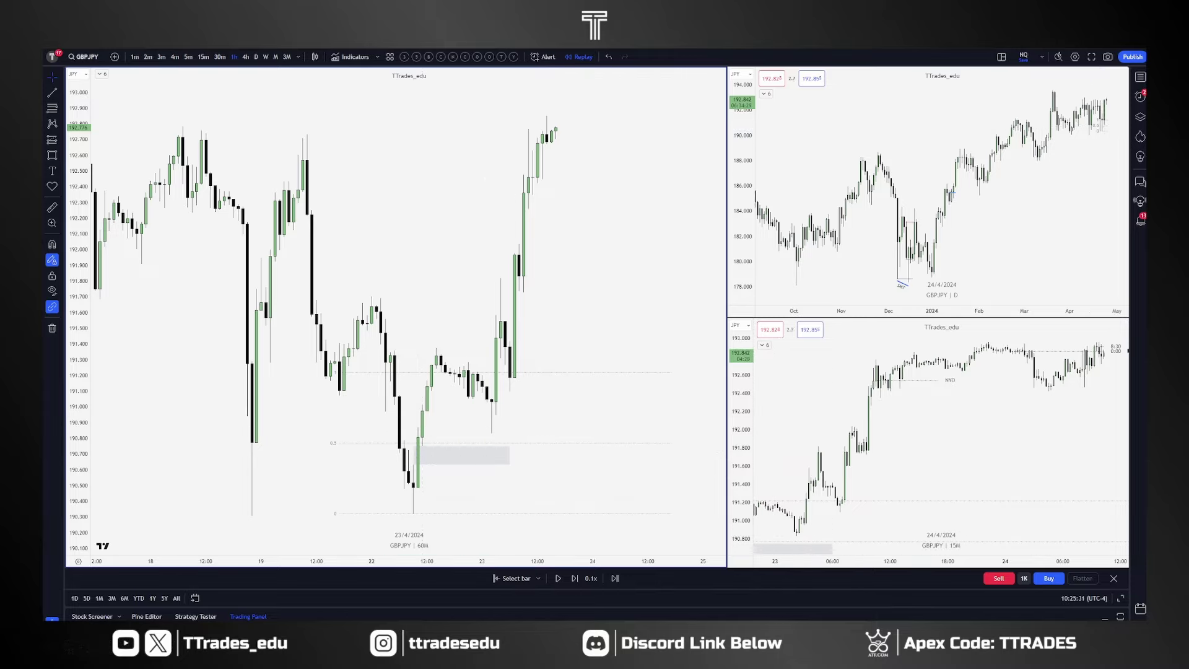
left_click_drag(492, 430, 516, 459)
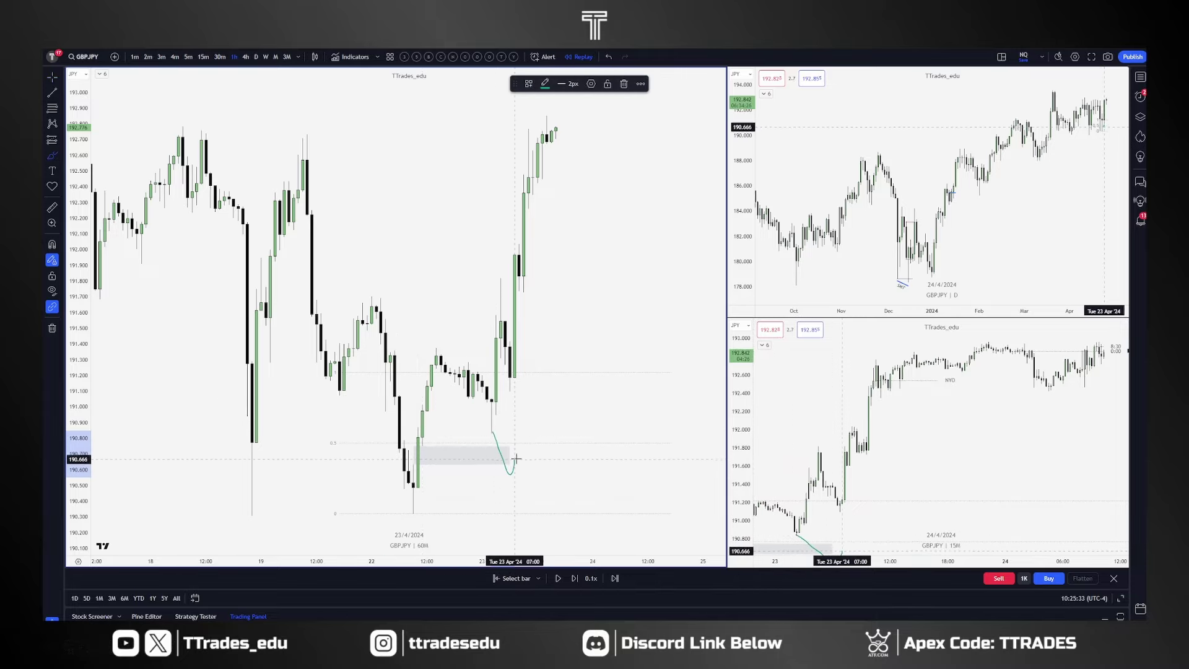
key("ctrl+z")
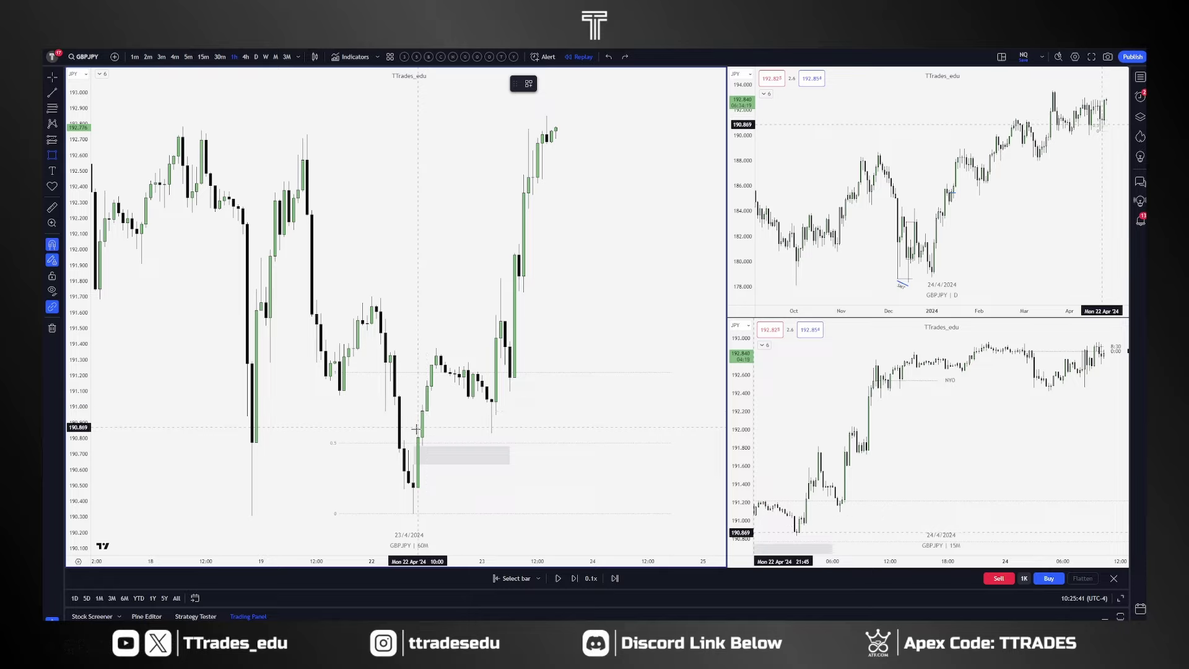
Draw a rectangle from about 190.87 down to the wick's 0.5 level and remove the lower rectangle.
mouse_move(418, 427)
left_mouse_down()
mouse_move(428, 411)
mouse_move(492, 444)
mouse_move(496, 427)
left_mouse_up()
left_click(507, 452)
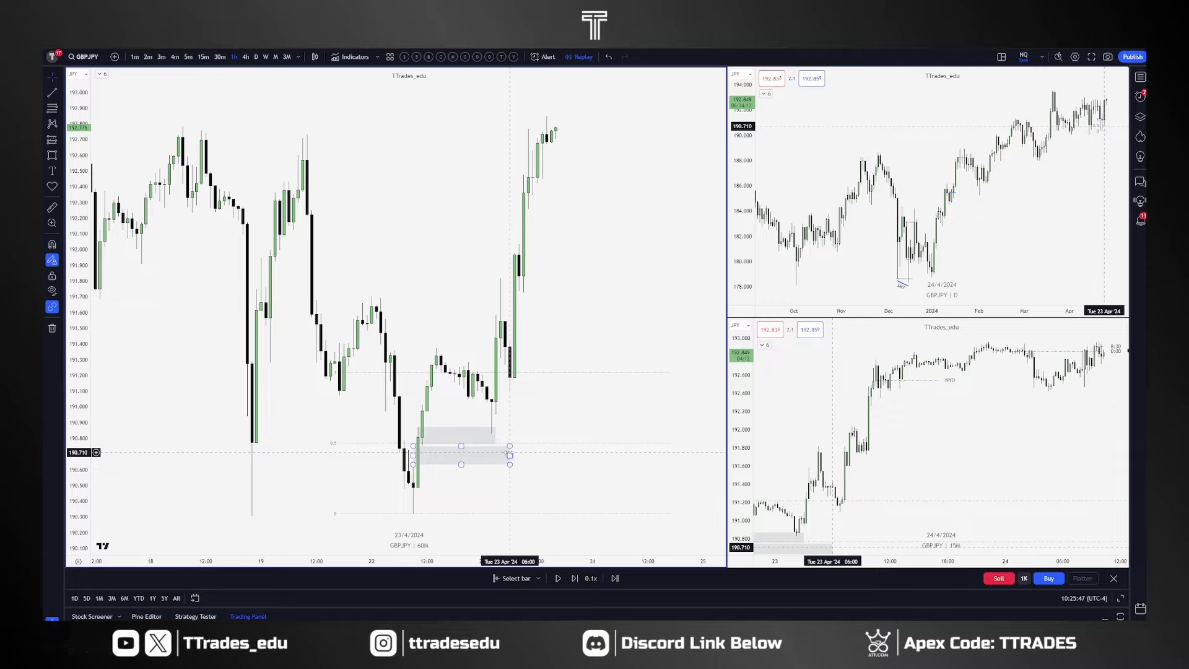
Inspect the shaded GBPJPY zone on the 15-minute timeframe and return to the 1-hour chart.
left_click(203, 56)
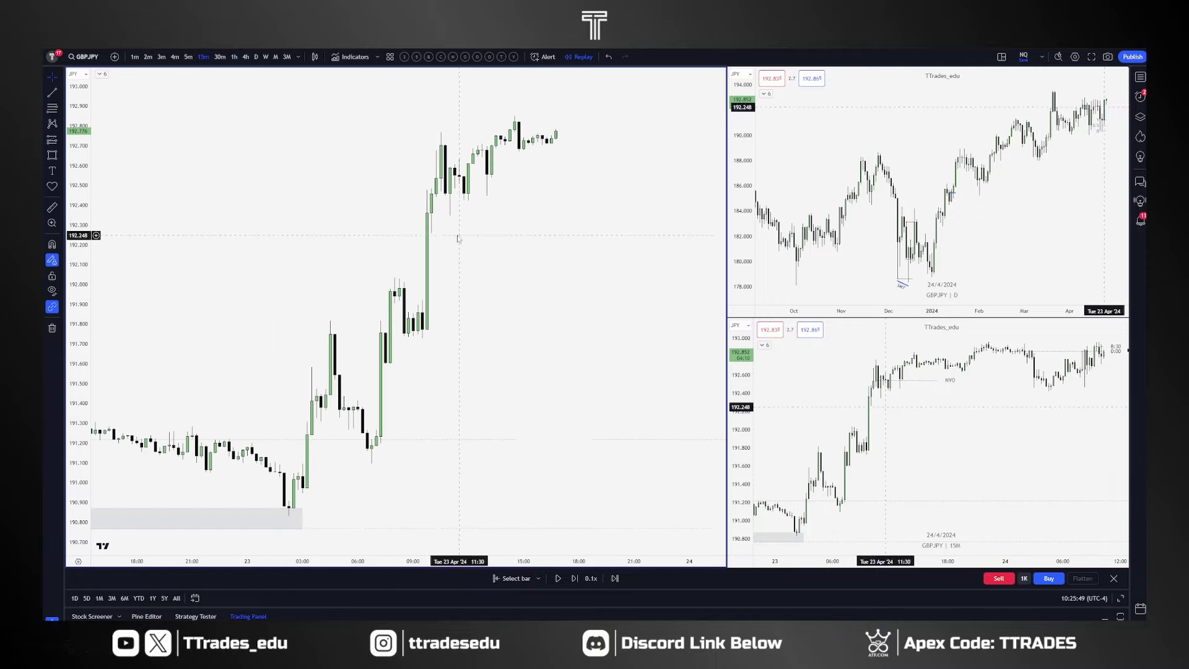
right_click(459, 236)
left_click(516, 243)
scroll(430, 451, "up", 5)
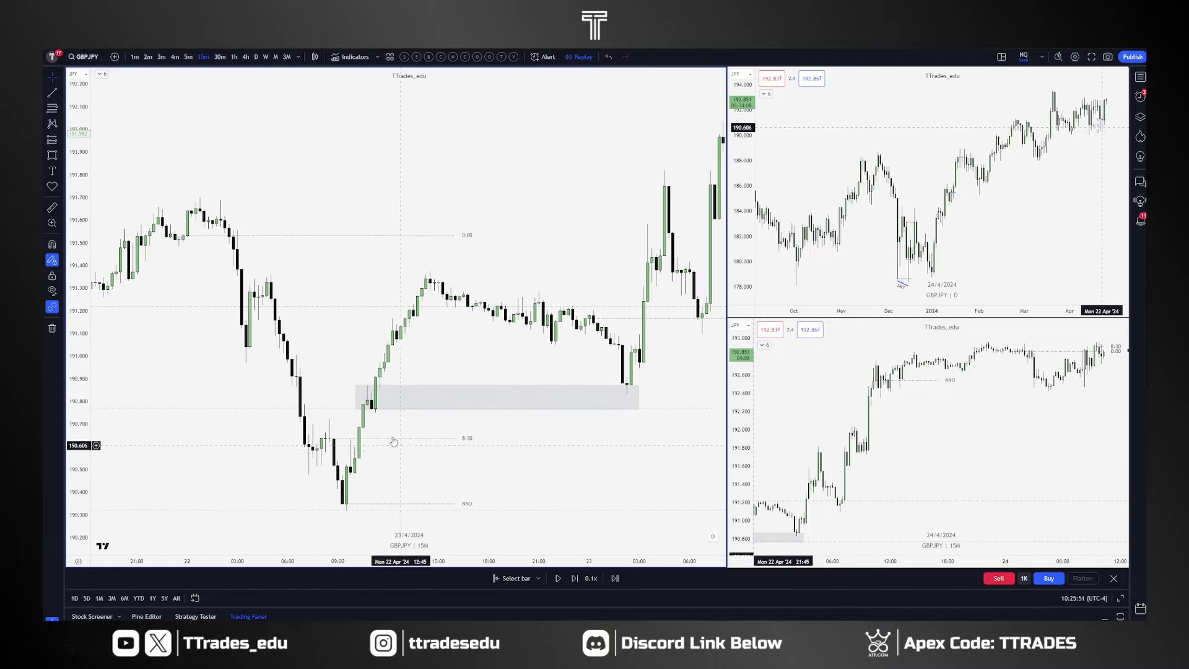
scroll(393, 441, "up", 2)
scroll(351, 422, "up", 2)
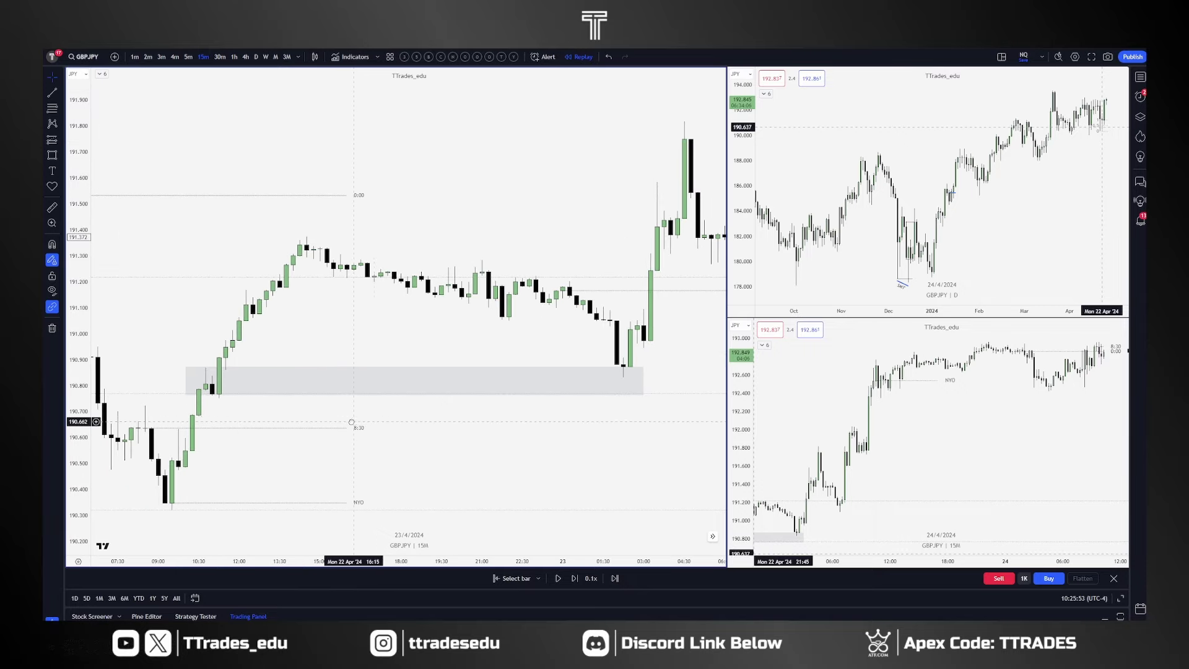
key("alt+r")
key("ctrl+z")
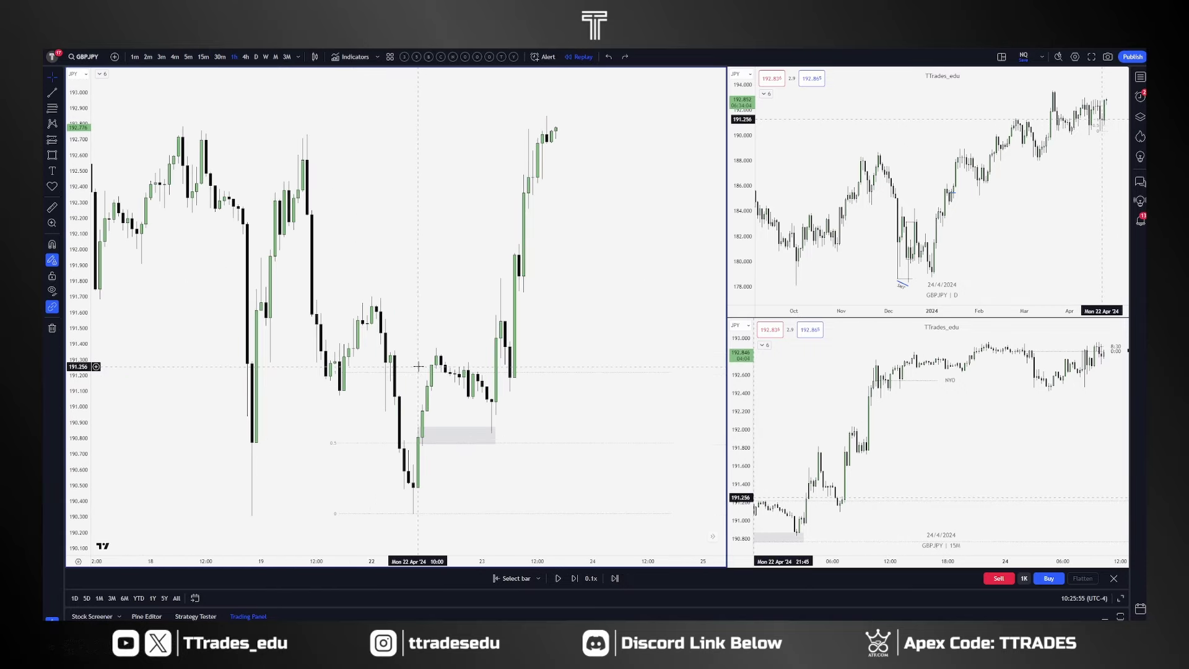
Delete the remaining rectangle and draw a horizontal line at about 191.2 across the 23 April hourly candles.
left_click(446, 432)
key("Delete")
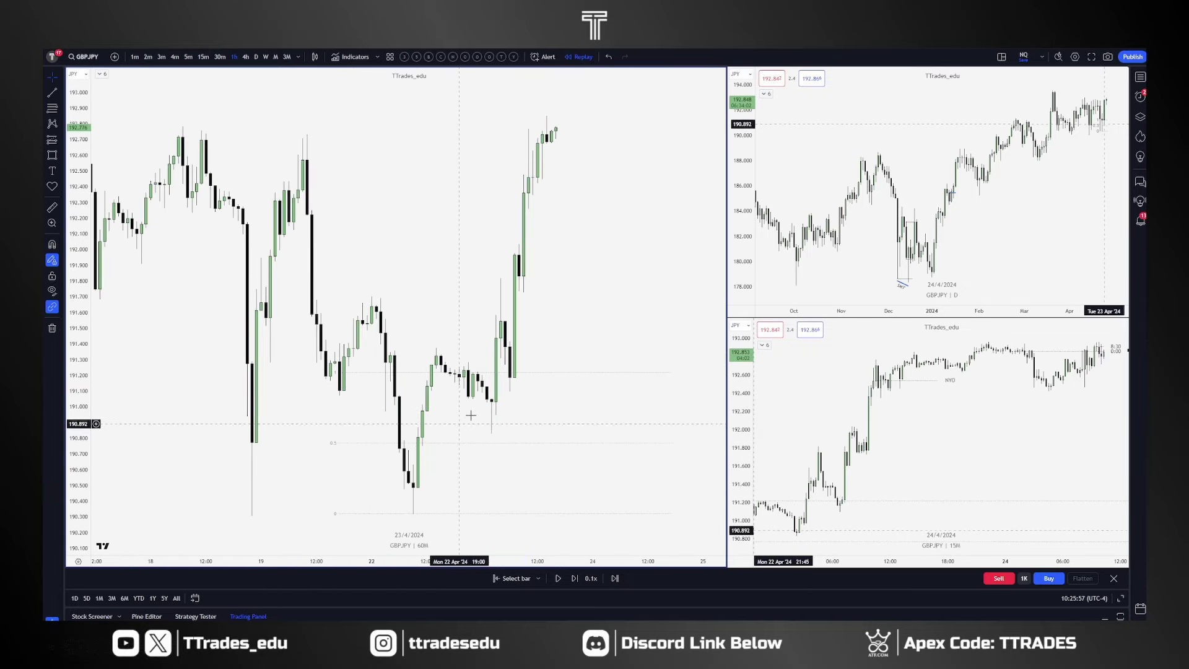
left_click_drag(520, 411, 501, 420)
key("alt+t")
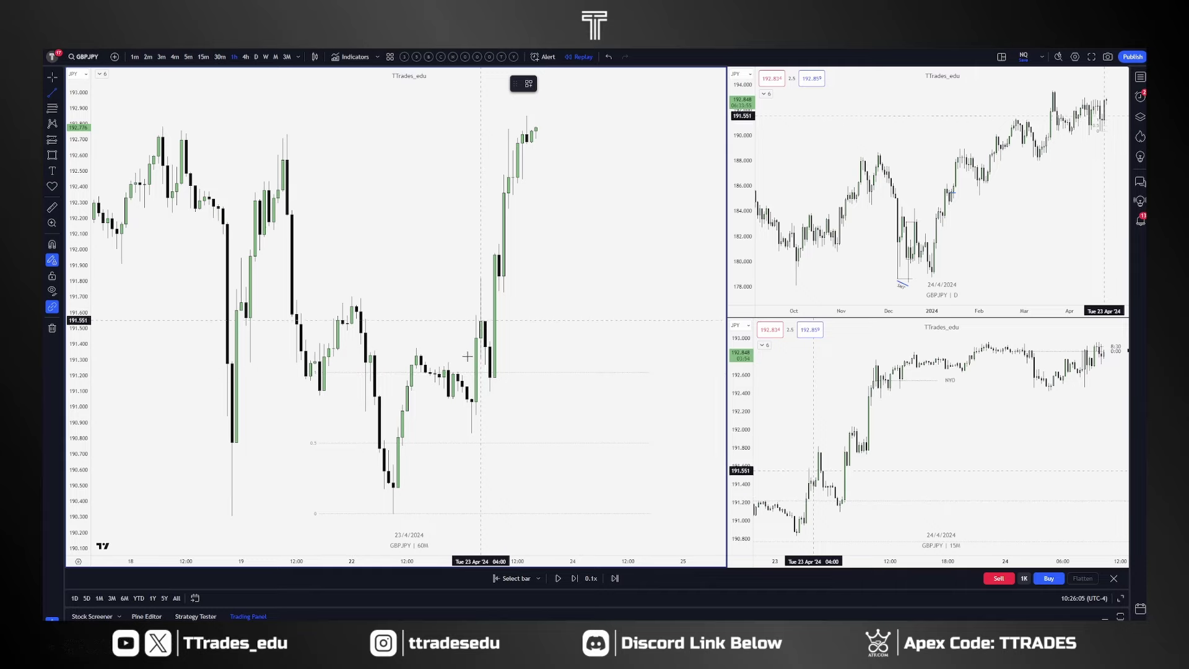
key("ctrl")
left_click(523, 375, "shift")
left_click_drag(531, 407, 525, 406)
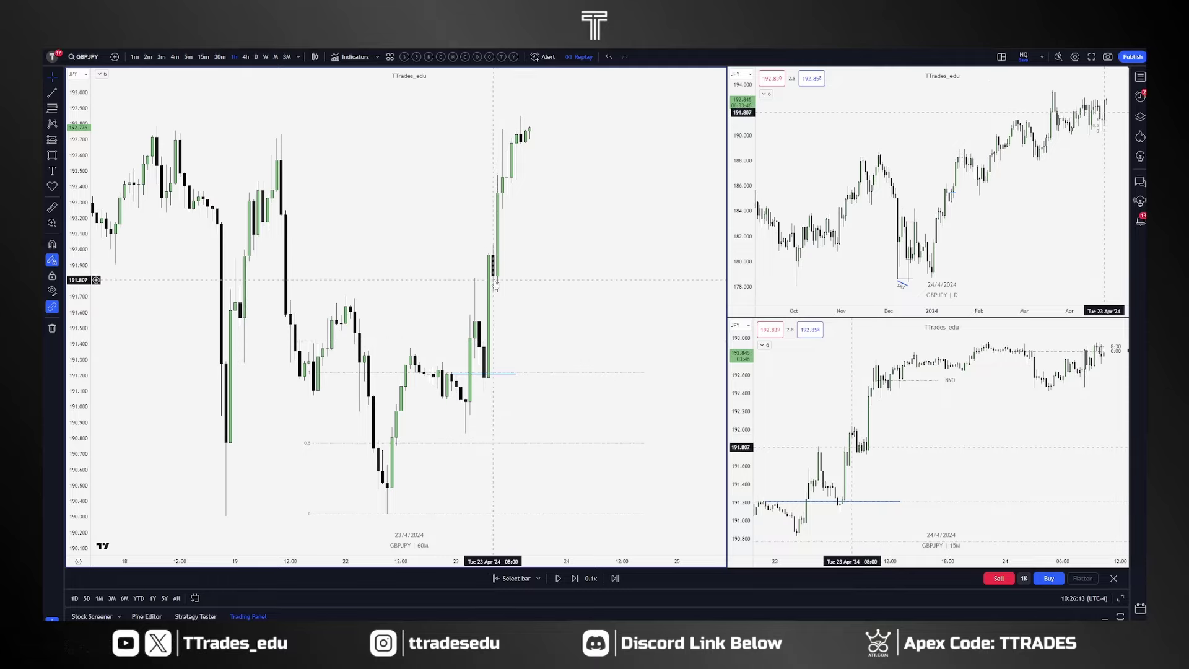
Draw a horizontal line from the 17 April hourly high, at about 192.85, to the latest 23 April candles.
scroll(269, 139, "down", 3)
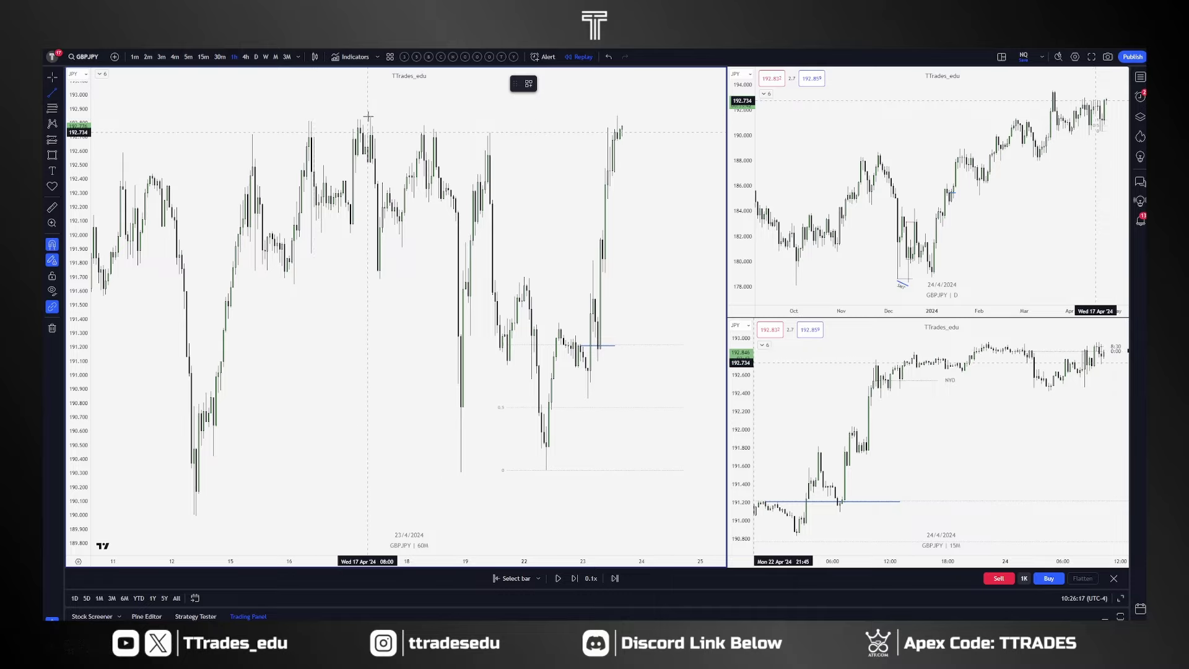
left_click_drag(370, 118, 620, 131)
scroll(623, 131, "down", 3)
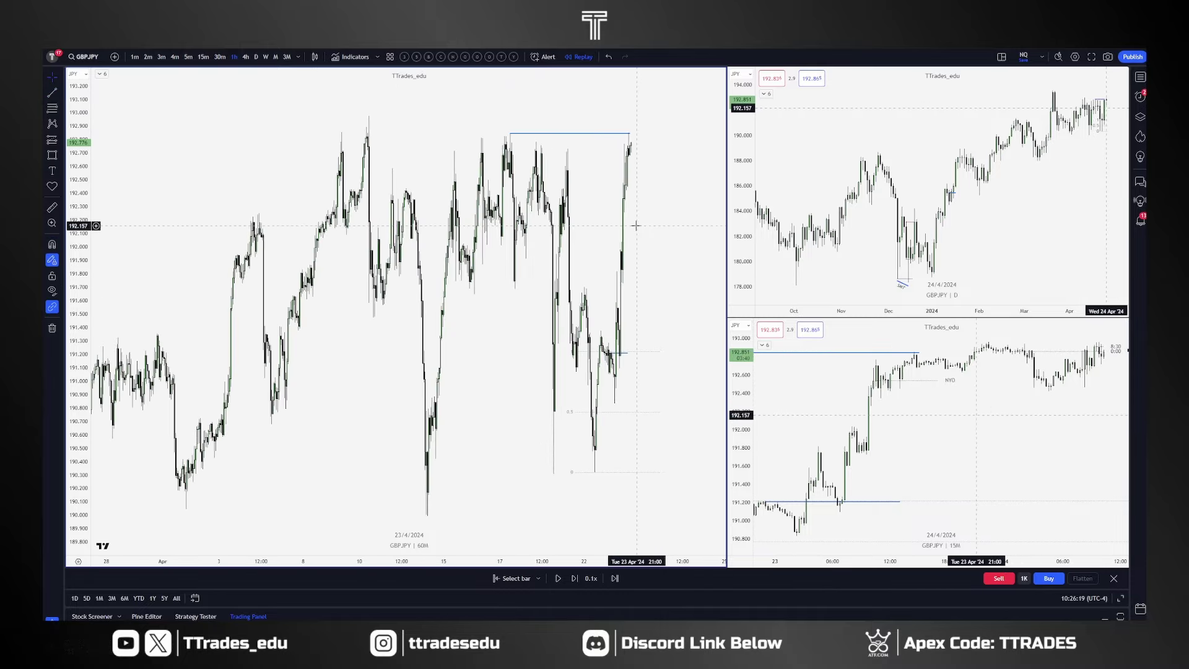
Draw a horizontal line at 192.978 from the 10 April hourly high to the 23 April candles.
left_click(434, 130, "alt")
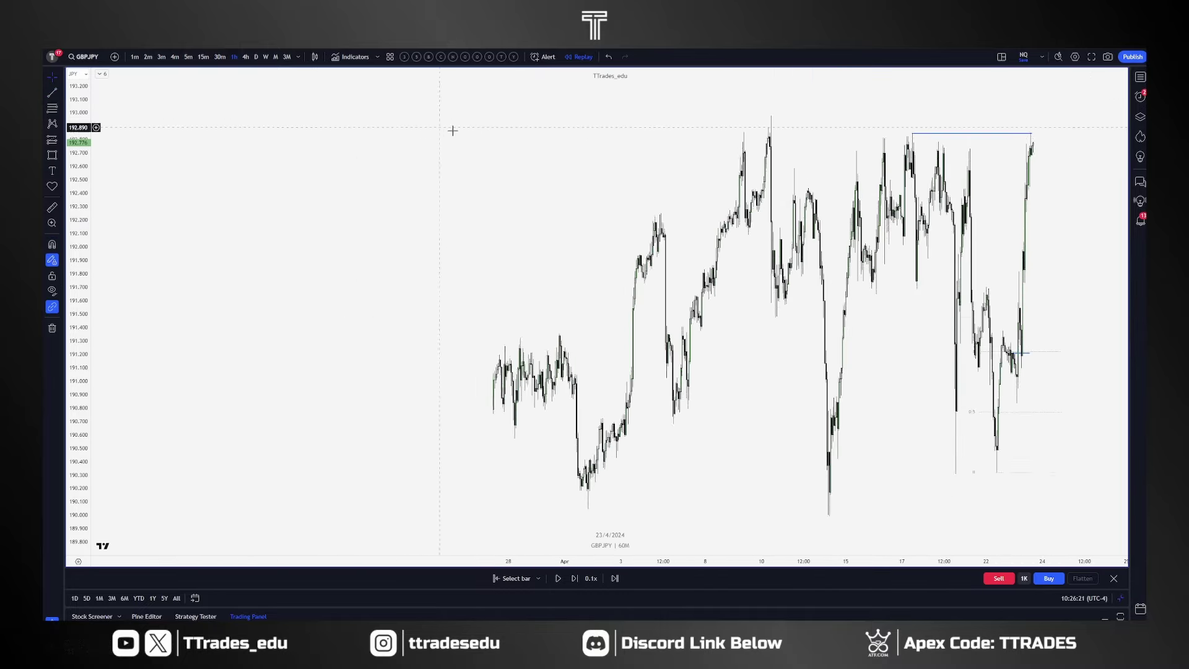
left_click(908, 283, "alt")
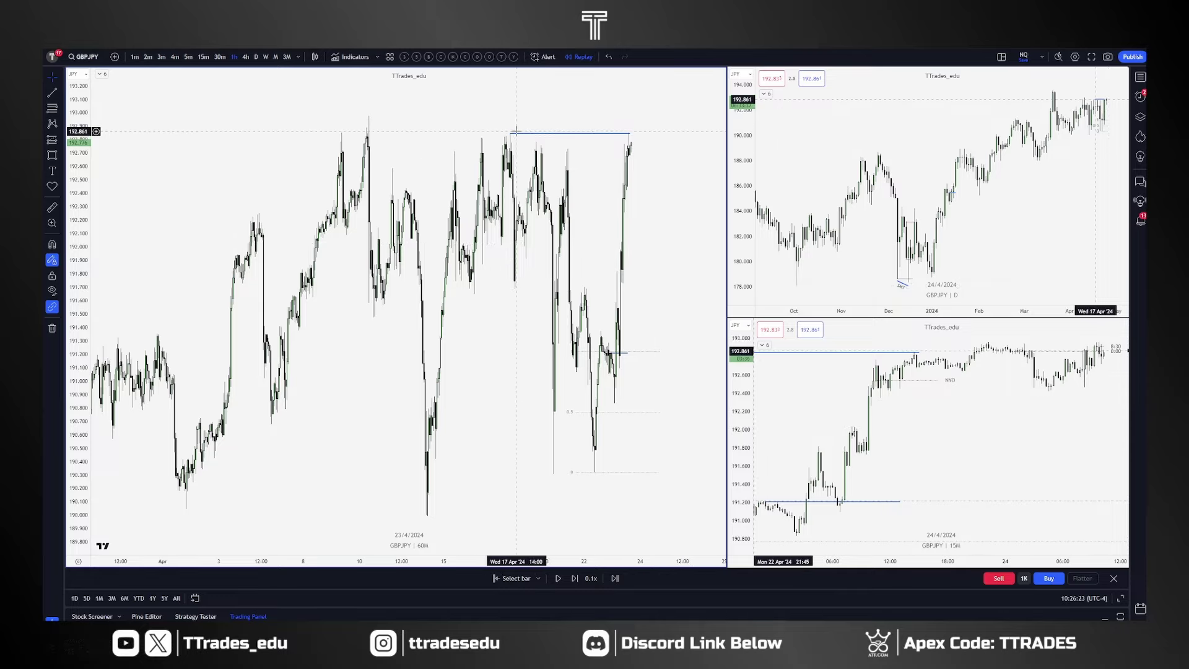
left_click_drag(525, 132, 369, 116)
left_click_drag(490, 116, 635, 120)
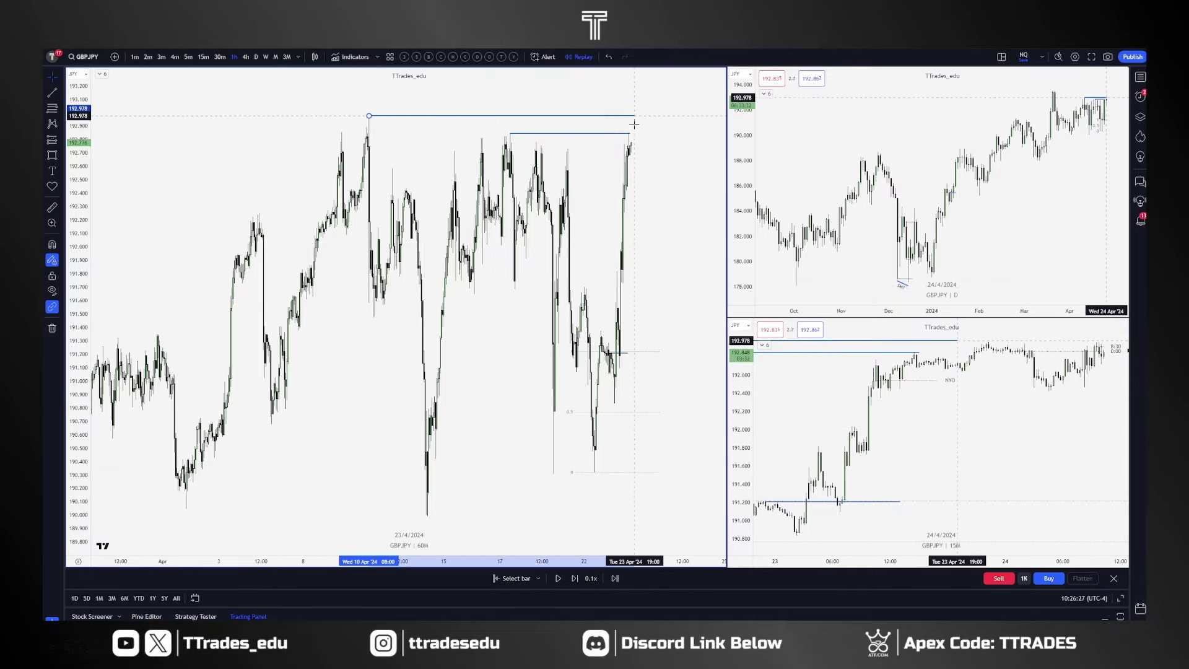
Exit bar replay and extend the two lines marking the 10 April and 17 April highs further forward in time.
left_click_drag(681, 207, 572, 210)
left_click(1115, 578)
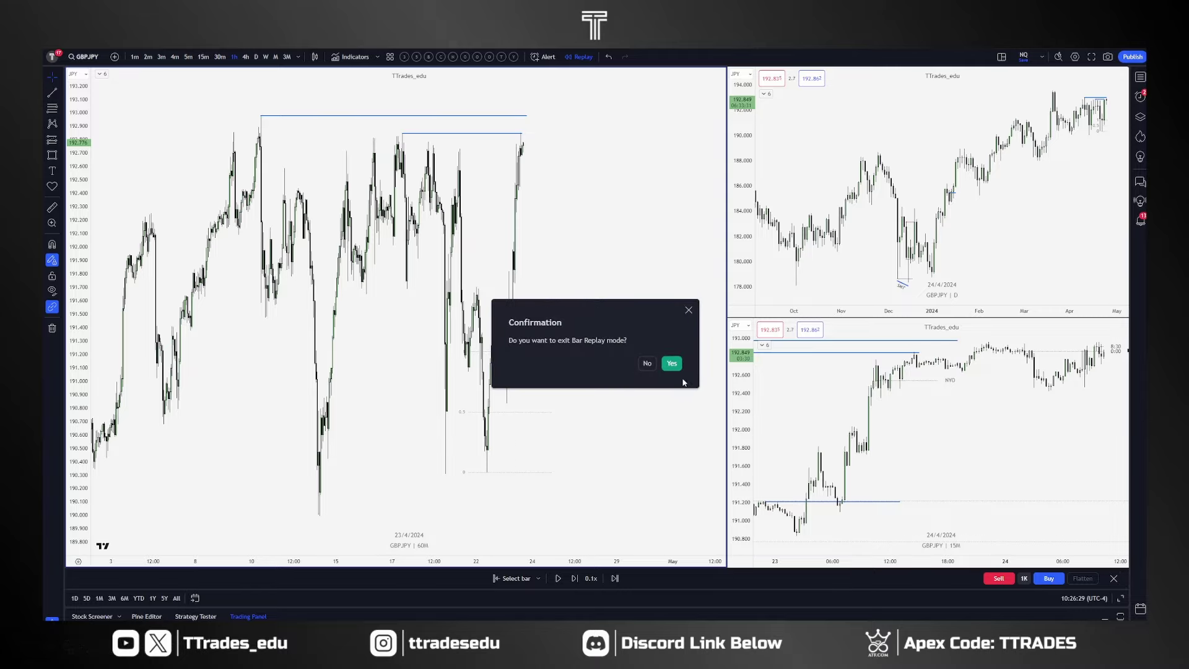
left_click(672, 366)
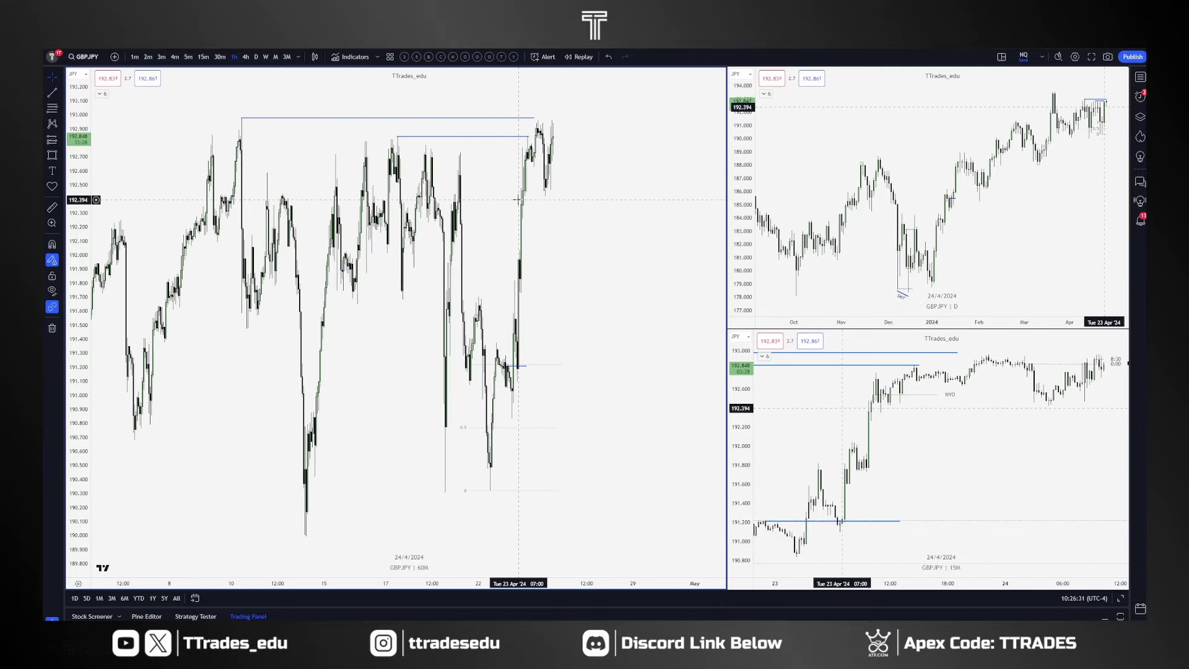
left_click(536, 135)
left_click_drag(538, 134, 586, 116)
left_click(599, 180)
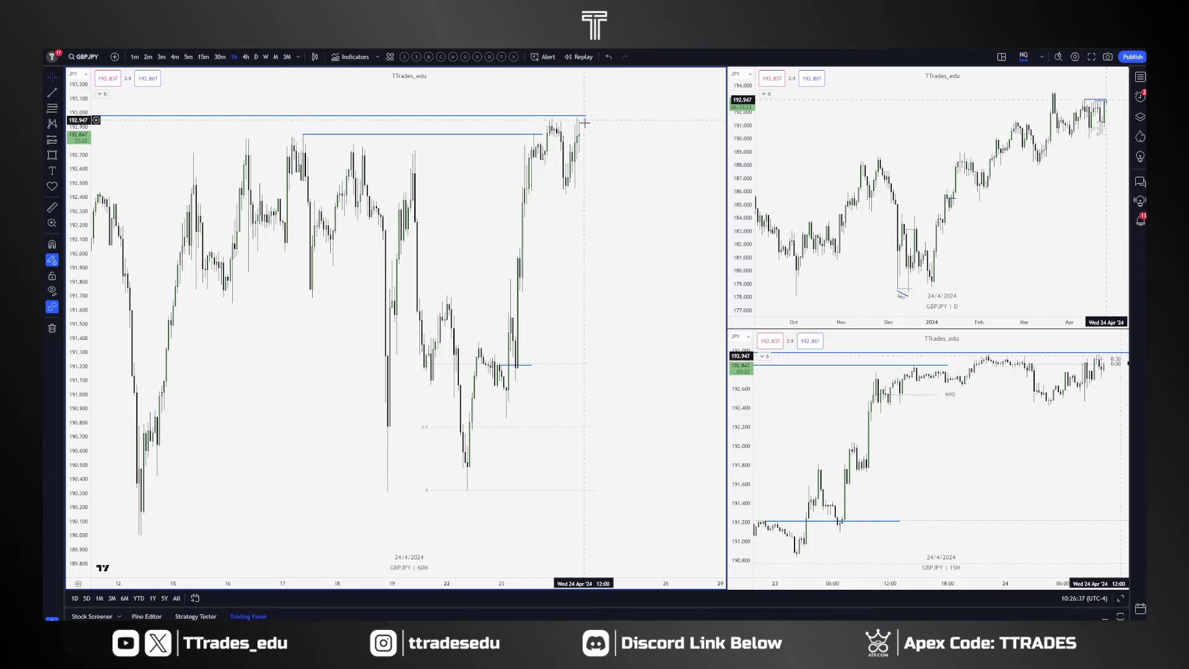
Return GBPJPY to the daily timeframe and review the marked highs against the recent candles.
left_click(256, 56)
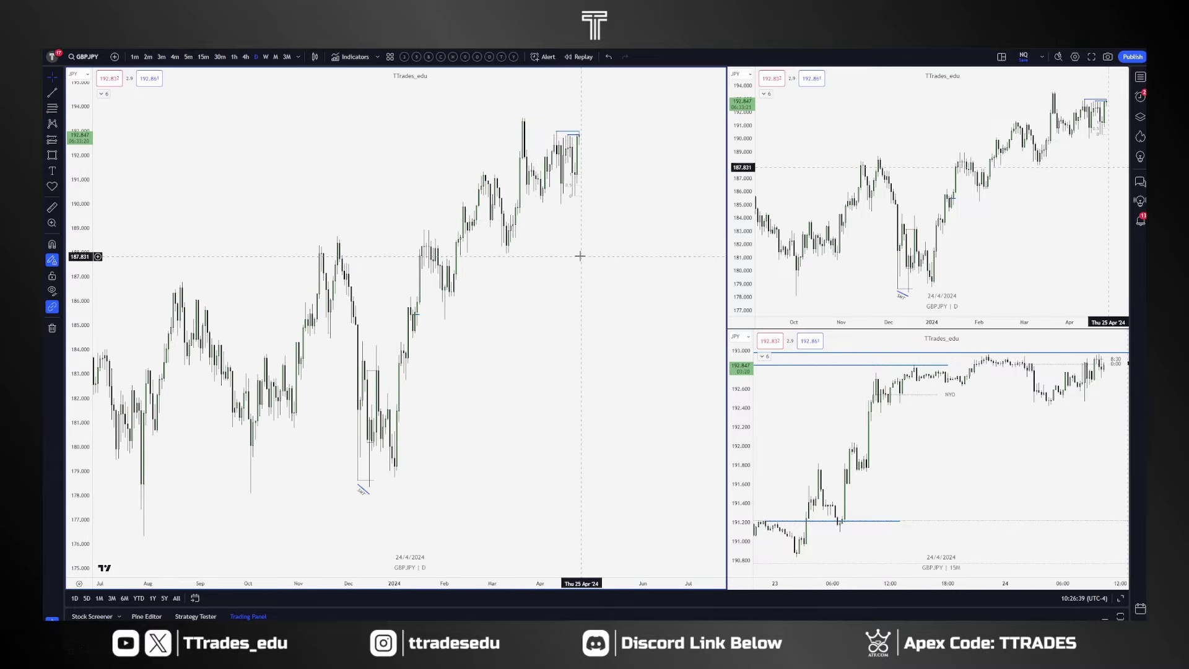
scroll(565, 154, "down", 1)
scroll(571, 156, "up", 9)
scroll(585, 355, "down", 4)
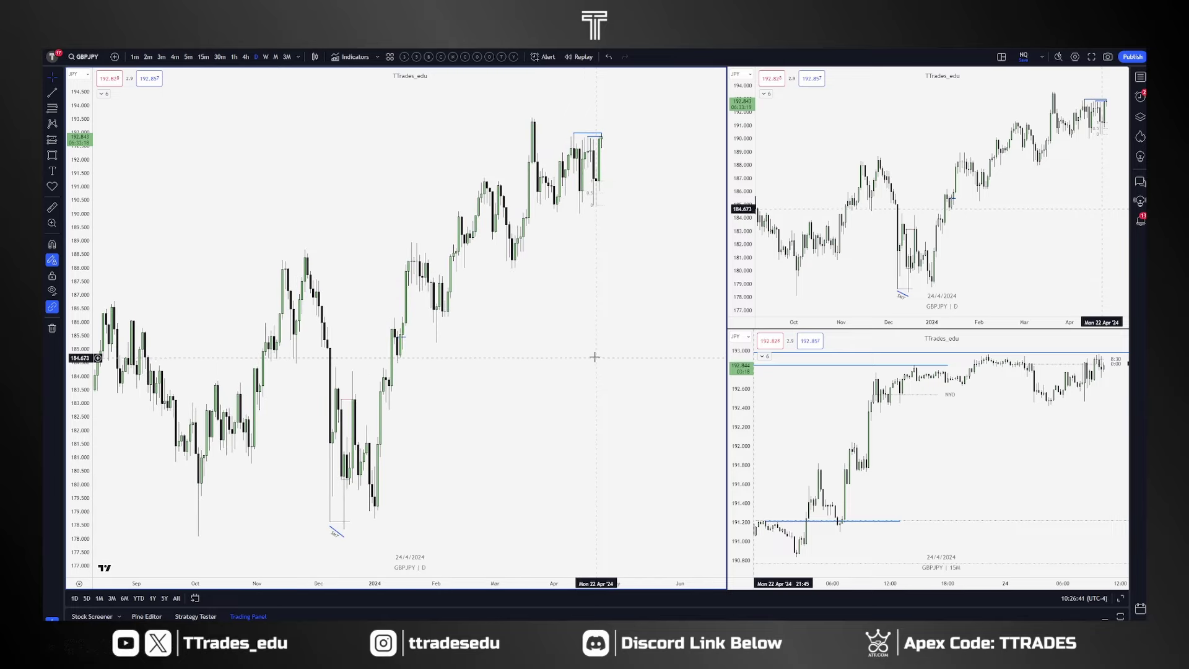
Bring up EURGBP on the charts for a brief look and replace it with EURJPY.
type("EURGBP")
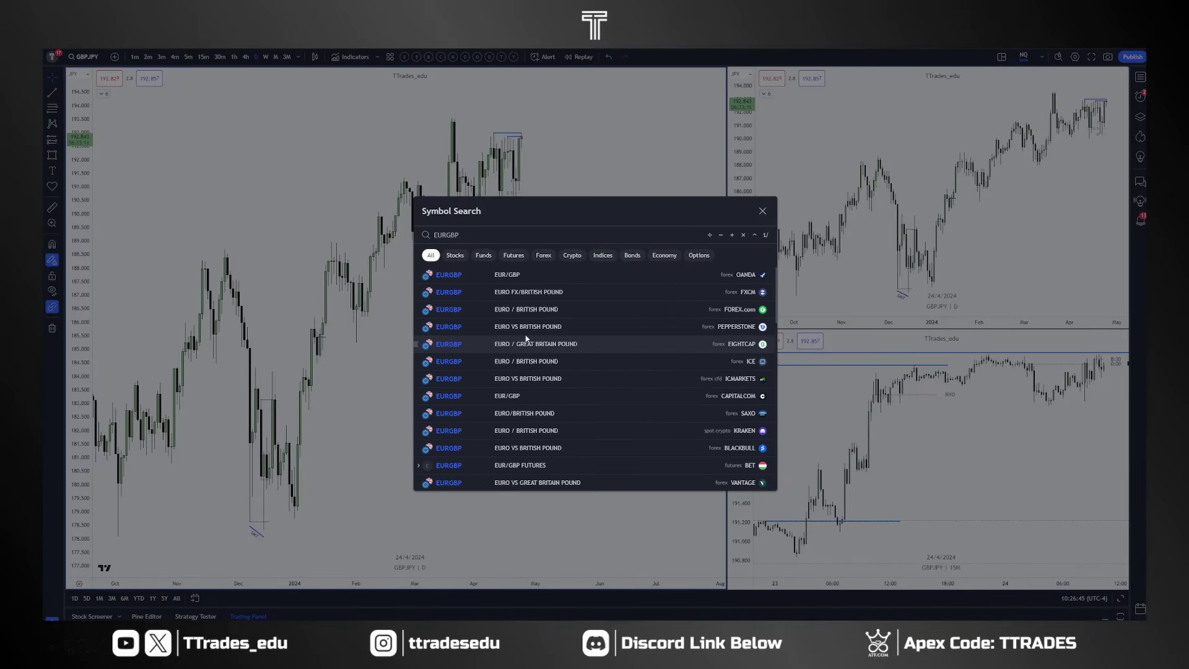
left_click(567, 276)
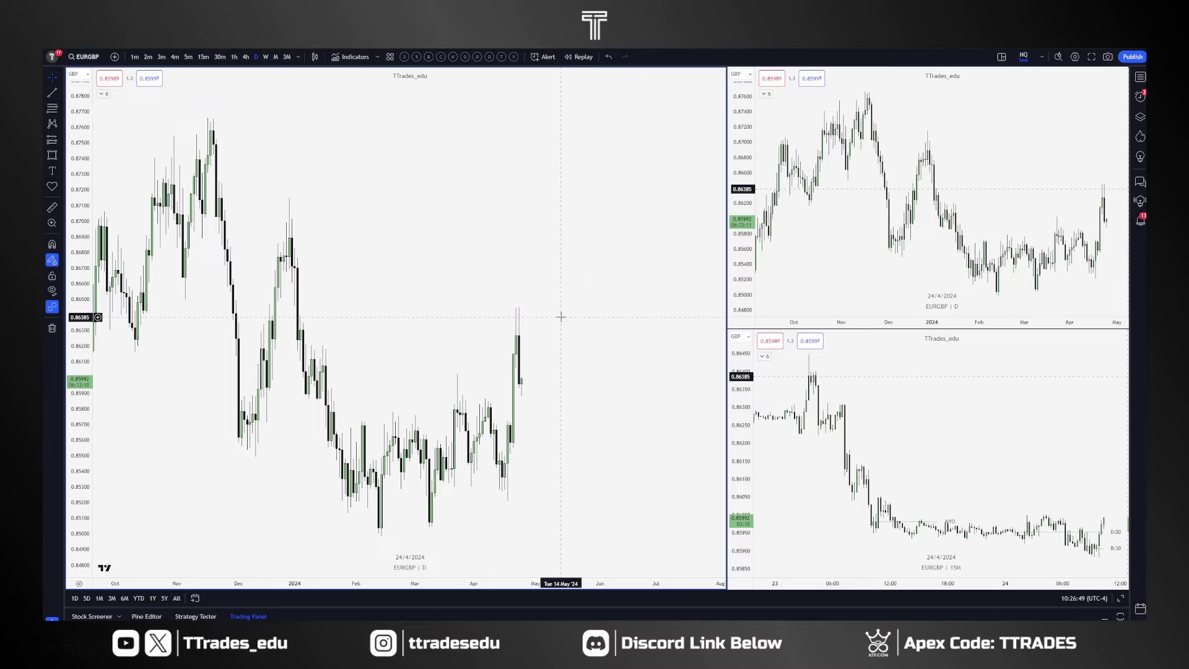
type("EUR")
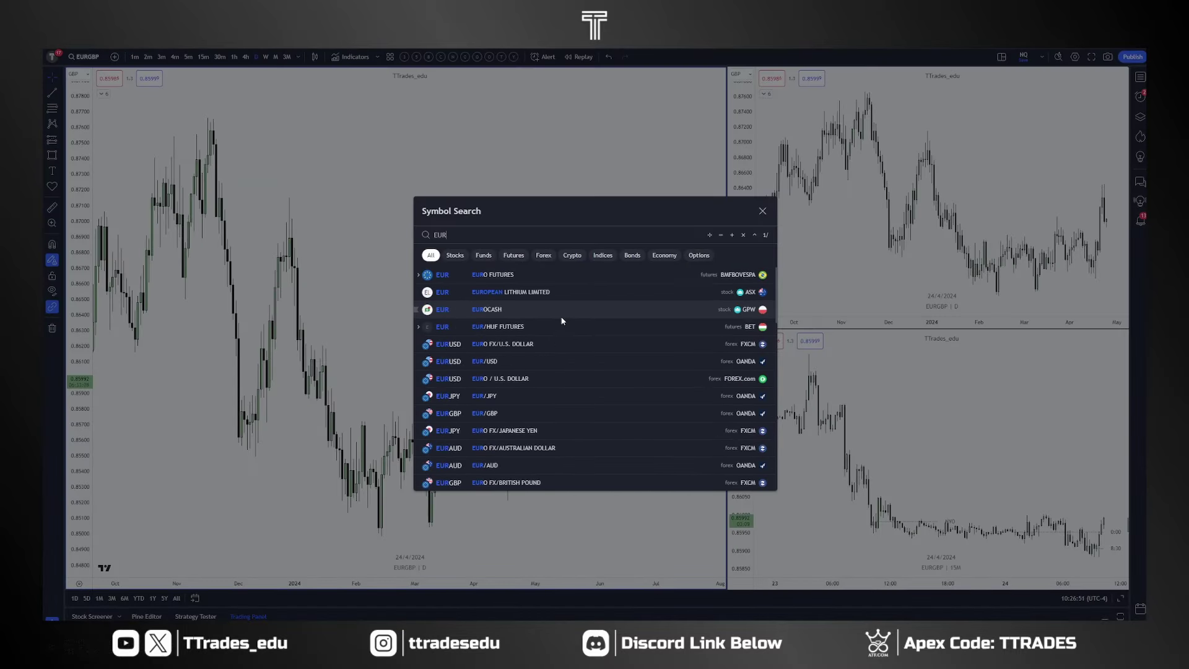
type("JPY")
key("Return")
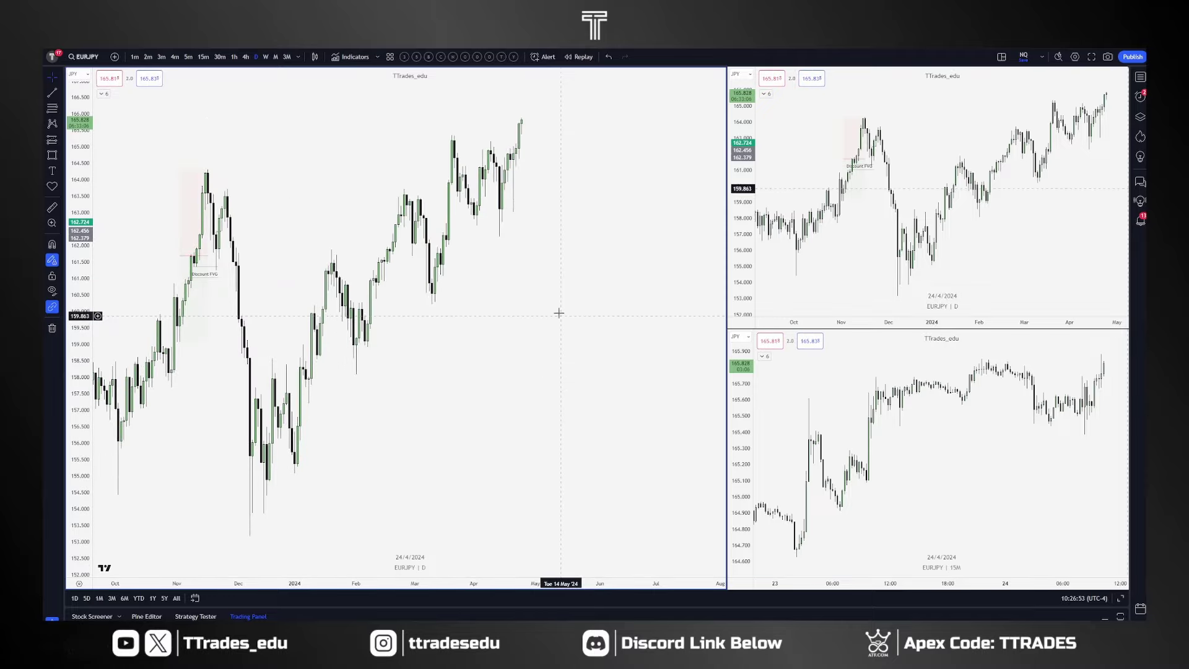
Switch EURJPY to the hourly timeframe and shade the 22 April gap from about 164.68 to 164.76, extended to the 23 April candles.
scroll(519, 165, "up", 5)
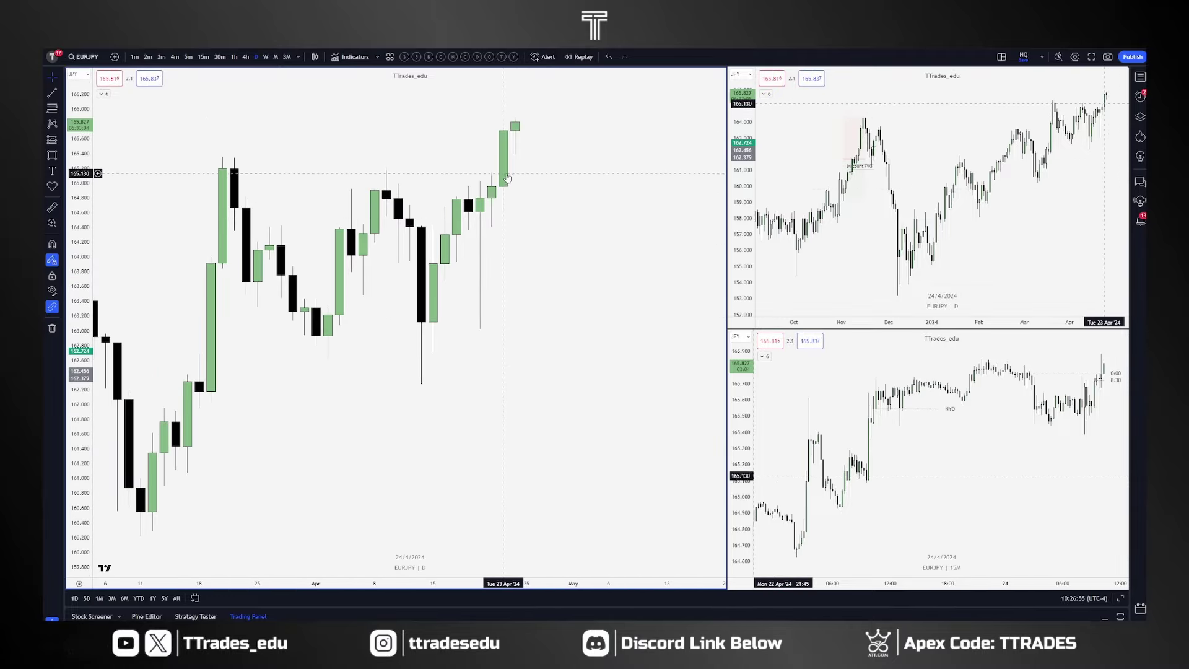
left_click(234, 56)
scroll(525, 298, "up", 4)
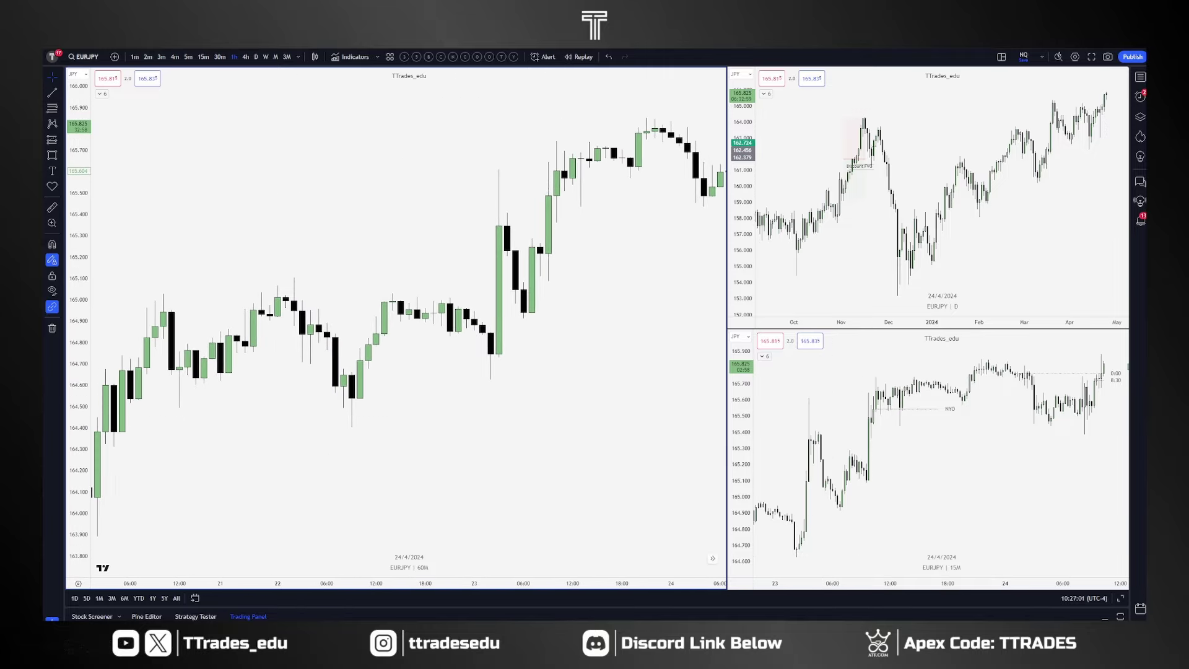
key("alt+shift+r")
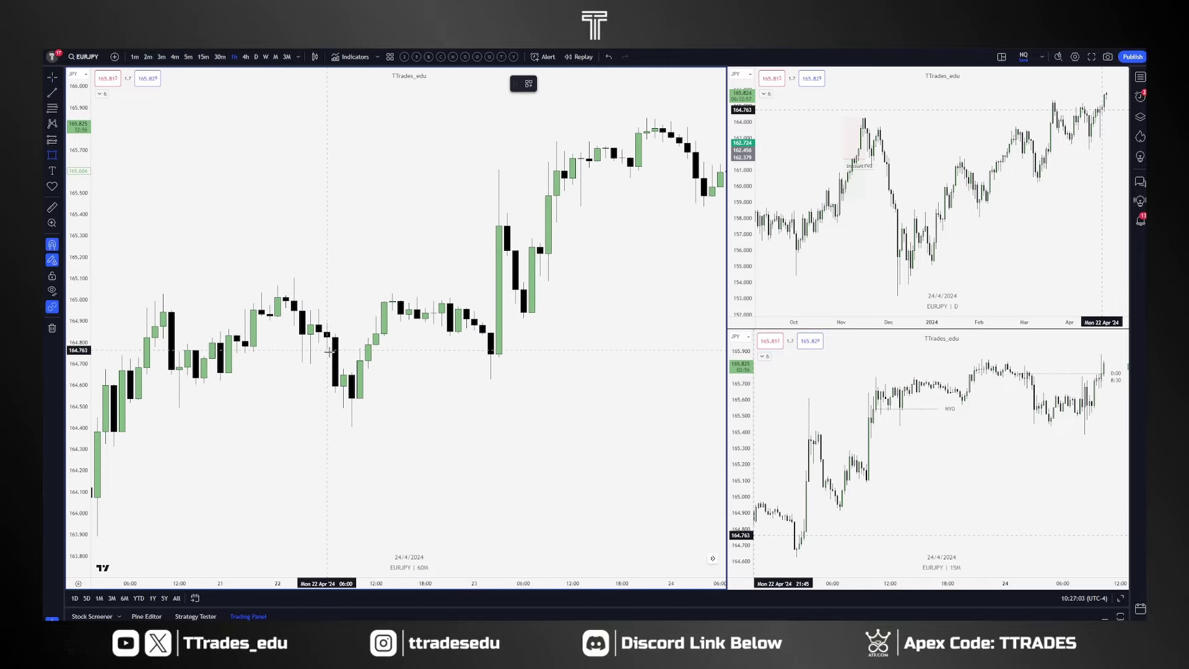
left_click(327, 350, "ctrl")
left_click(343, 366, "ctrl")
left_click_drag(344, 359, 516, 360)
left_click(533, 421)
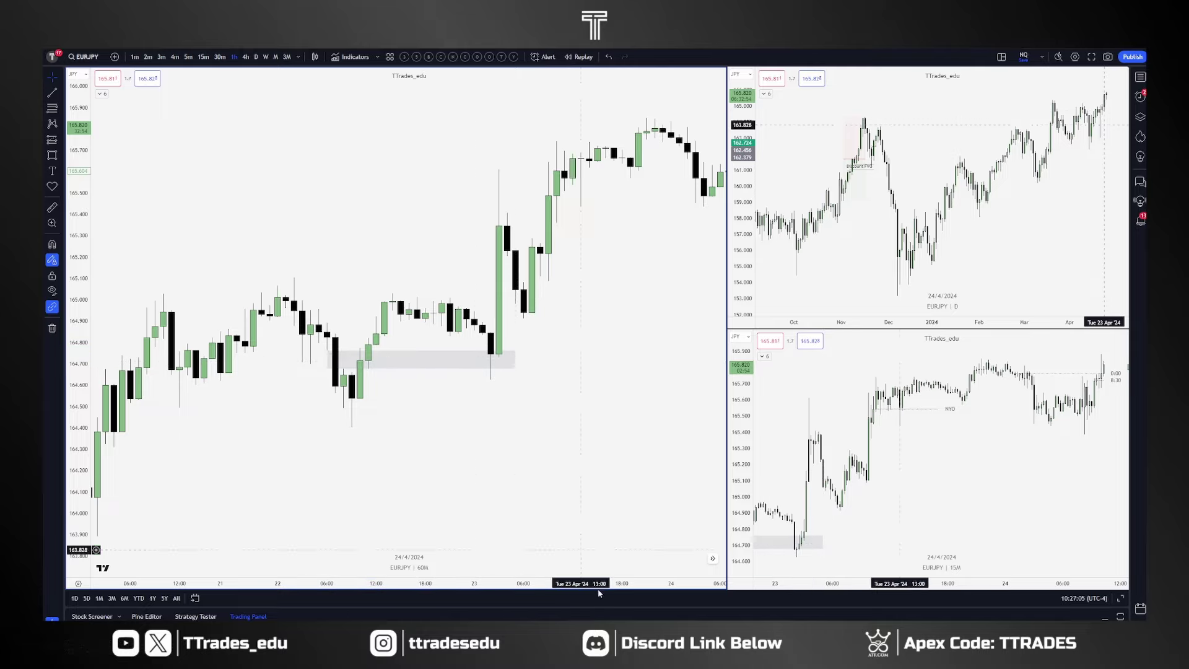
Draw a horizontal trend line at 164.956 from the 22 April 23:00 candle to the late-morning 23 April candles.
key("alt+t")
left_click(466, 309)
left_click(565, 308)
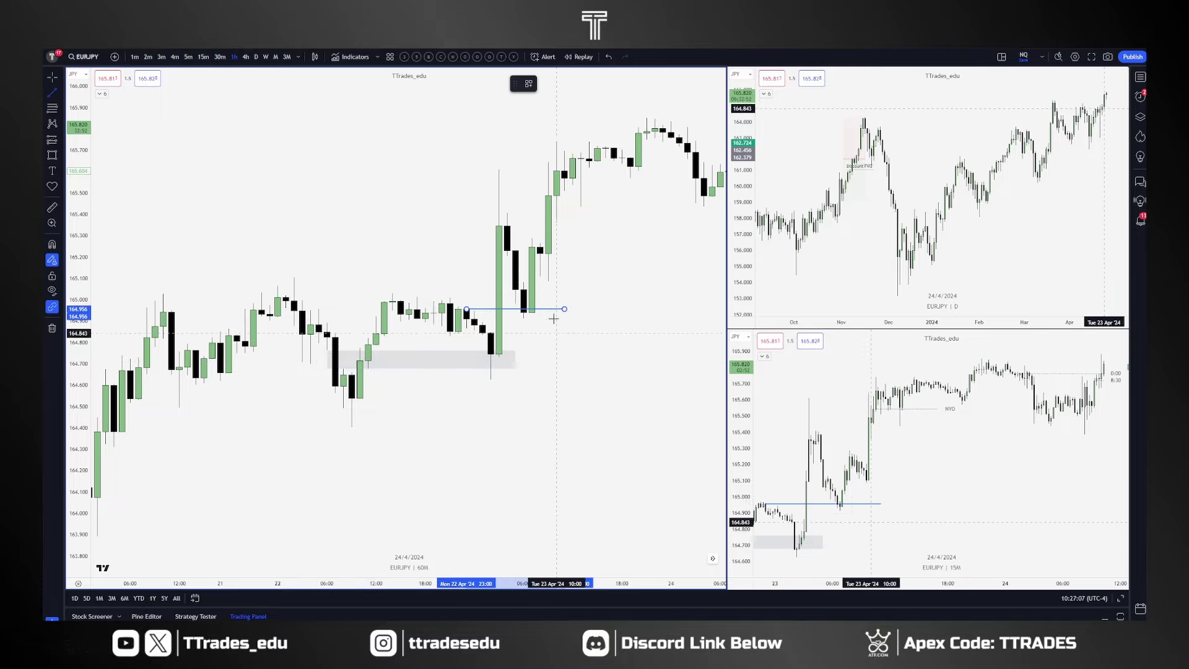
Draw a horizontal line at 165.346 from the 23 April 04:00 candle to the long-wicked 24 April candle.
left_click(508, 227, "ctrl")
left_click(613, 228, "shift")
key("Escape")
mouse_move(627, 271)
left_mouse_down()
mouse_move(491, 287)
mouse_move(645, 270)
mouse_move(617, 270)
left_mouse_up()
scroll(495, 284, "down", 1)
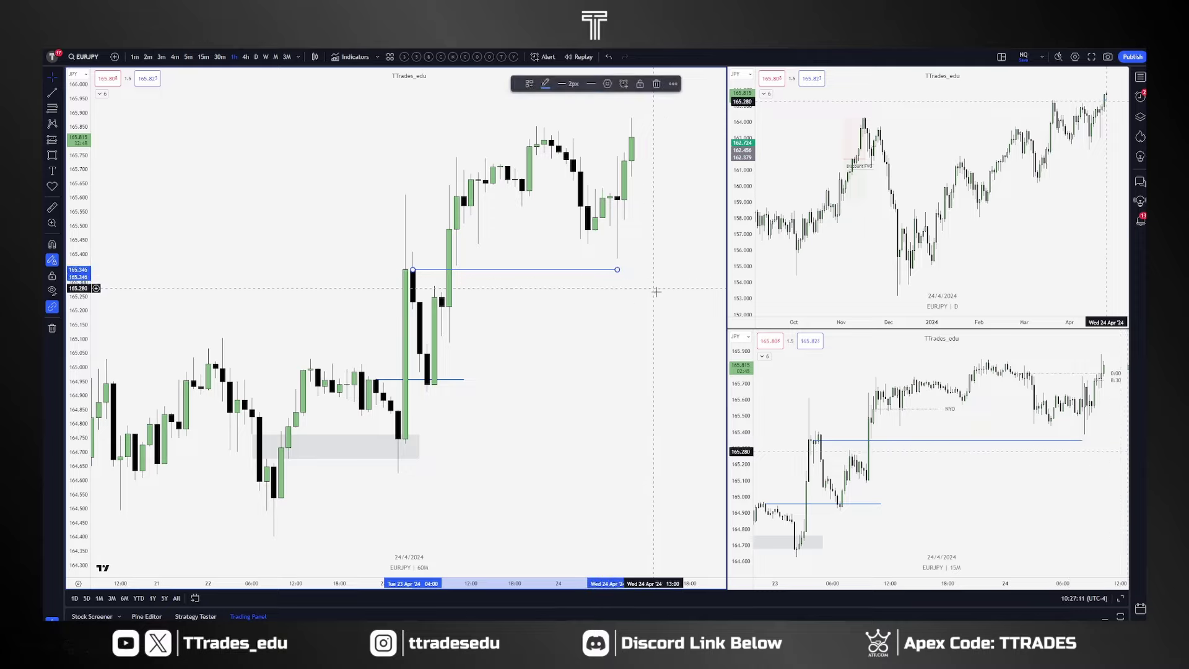
left_click(656, 290)
Review the marked EURJPY levels on the 30-minute, hourly and four-hour timeframes.
type("30")
key("Return")
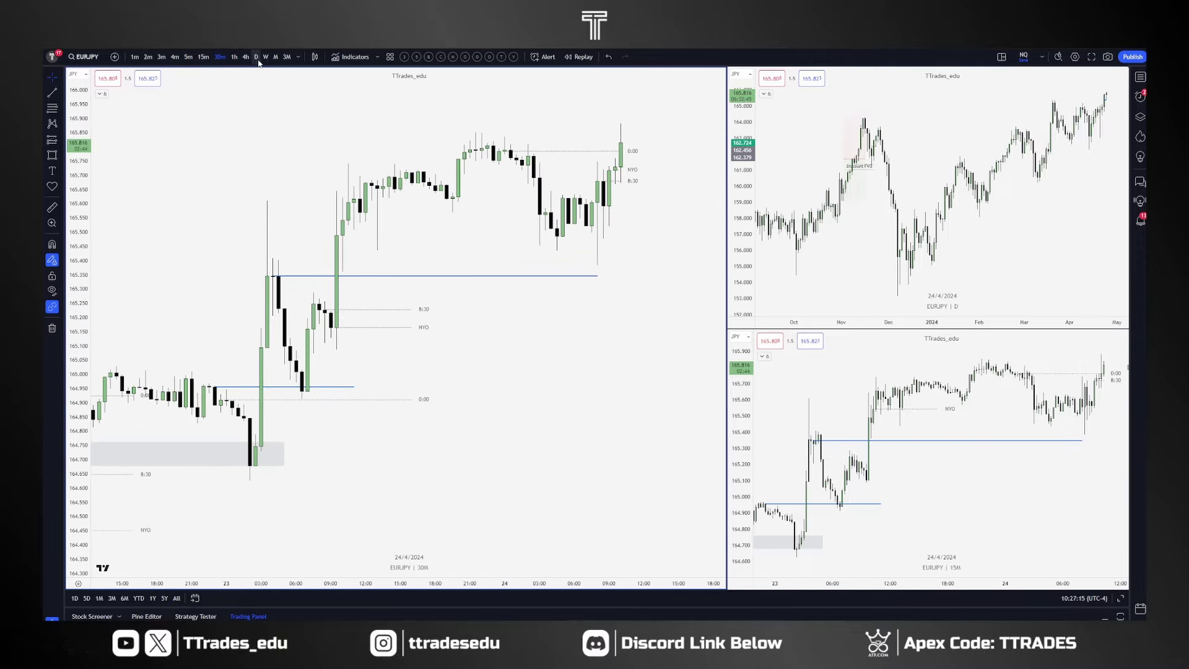
left_click(234, 57)
left_click(246, 56)
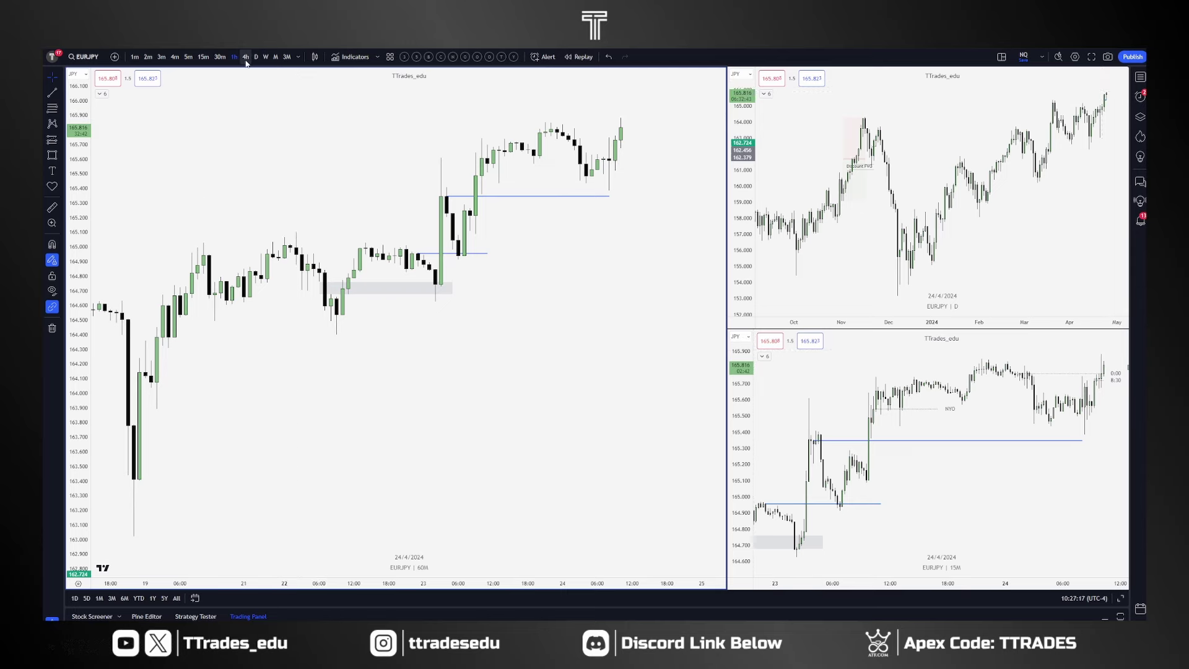